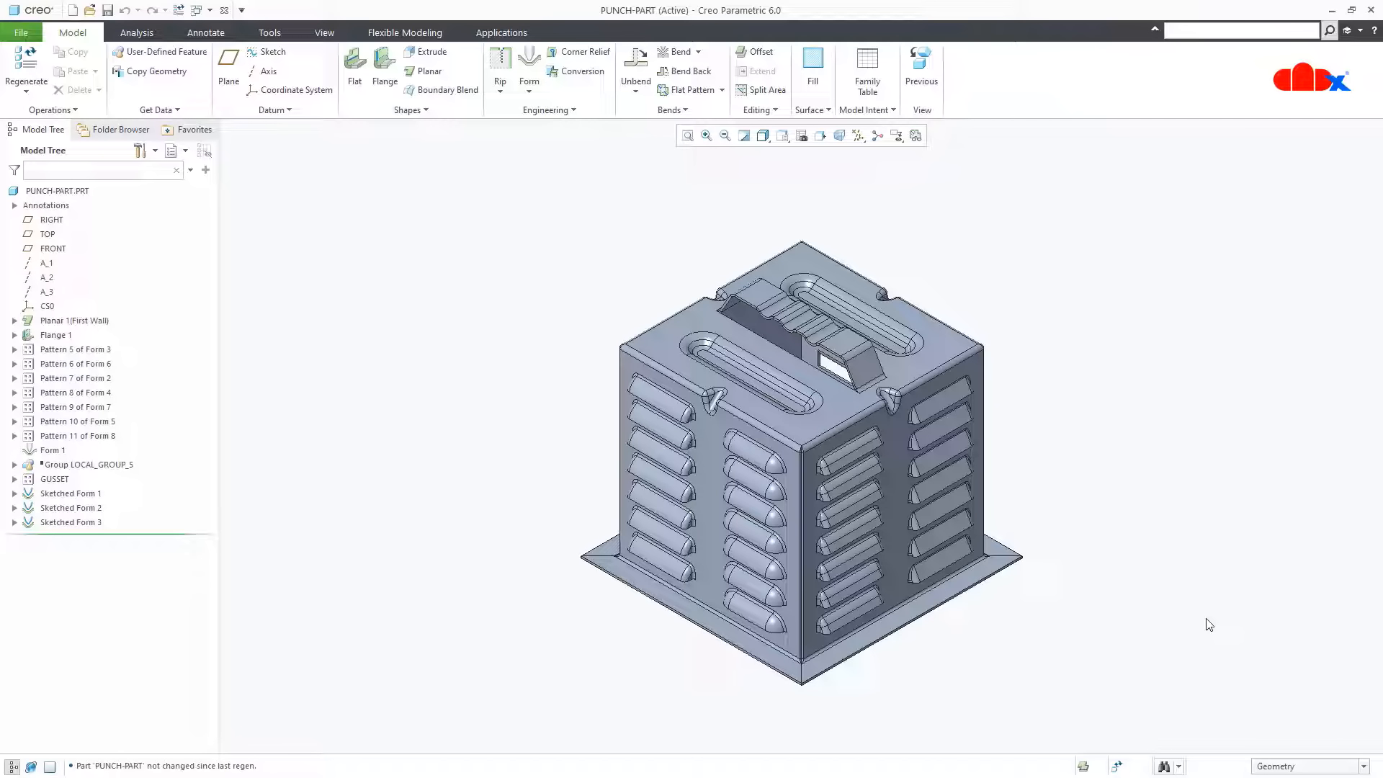
{"action": "left_click", "coordinate": [530, 94]}
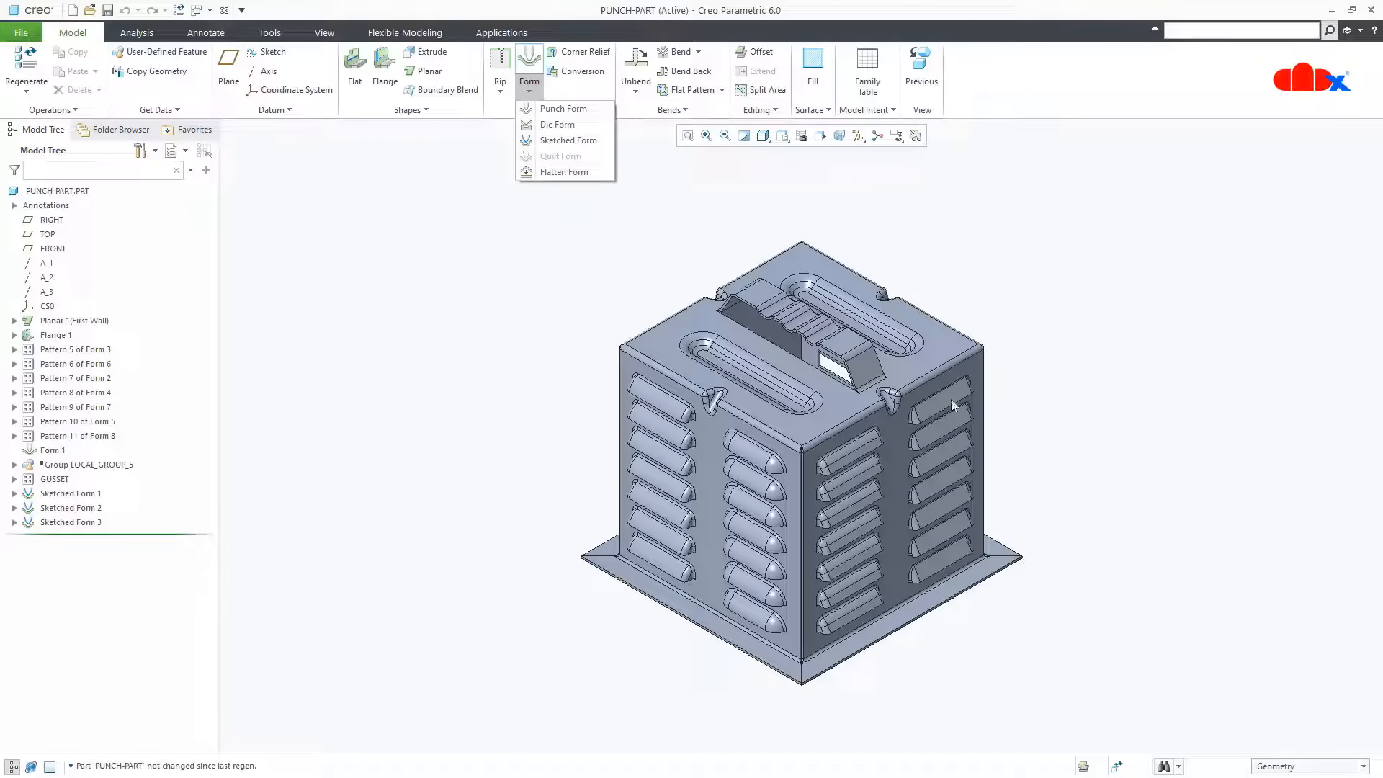
{"action": "left_click", "coordinate": [1157, 532]}
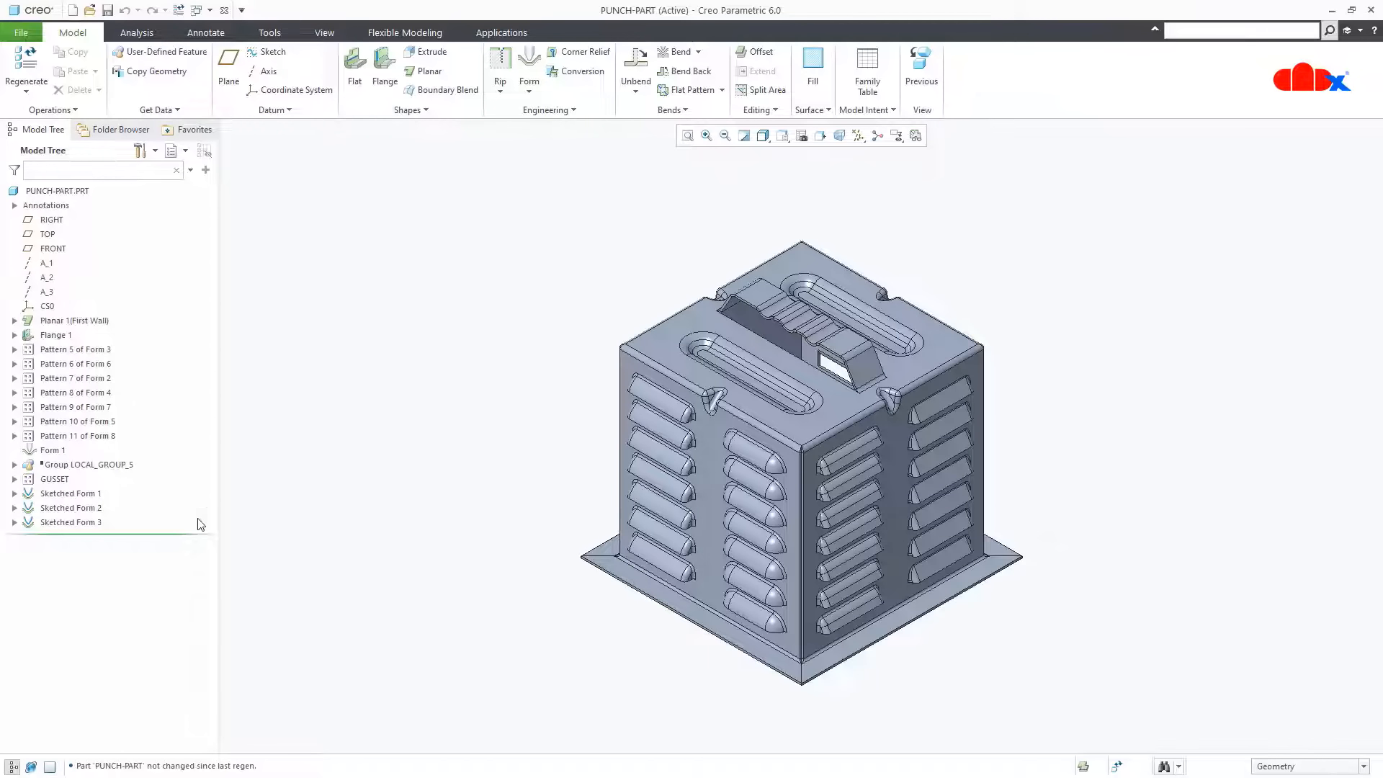
Roll the model back to just after the first planar wall and open the wall's section sketch for review
{"action": "left_click_drag", "start_coordinate": [165, 534], "coordinate": [191, 324]}
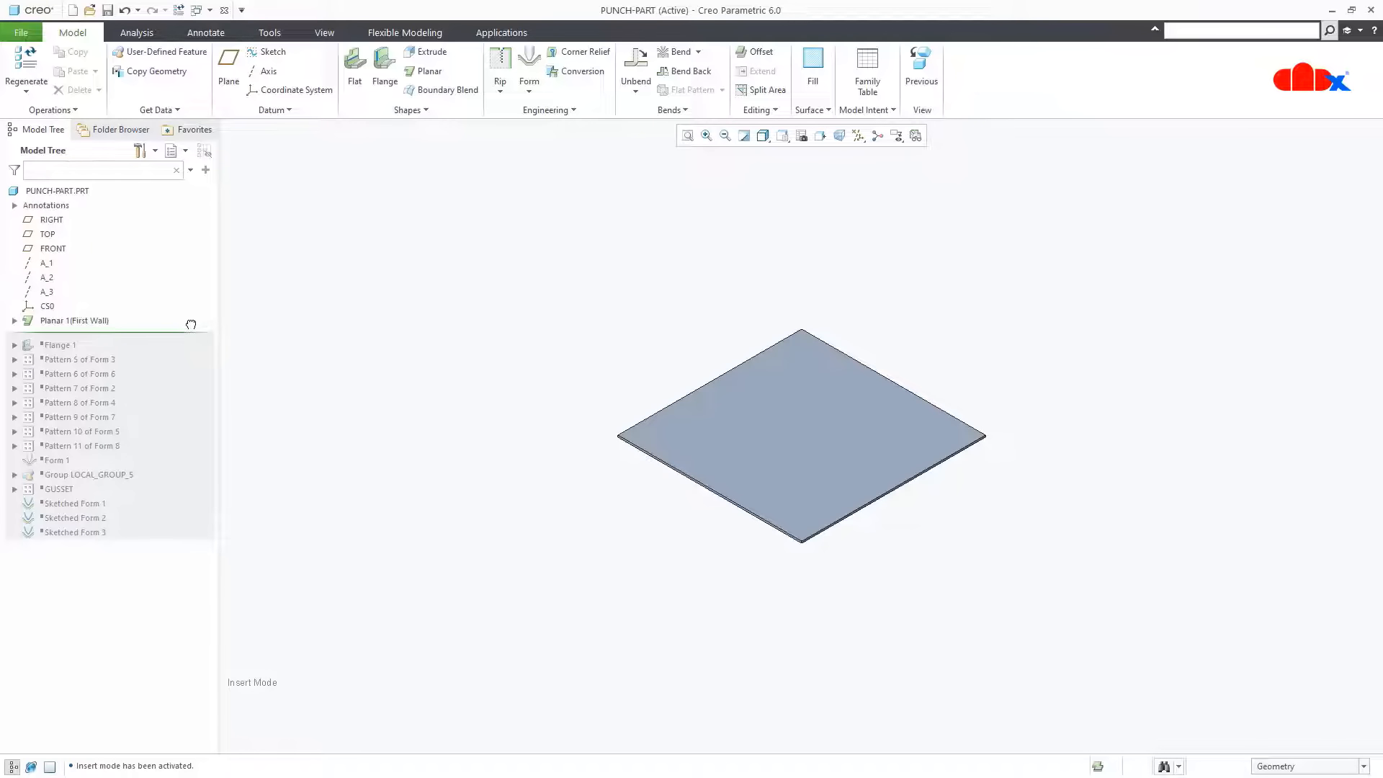
{"action": "left_click", "coordinate": [148, 319]}
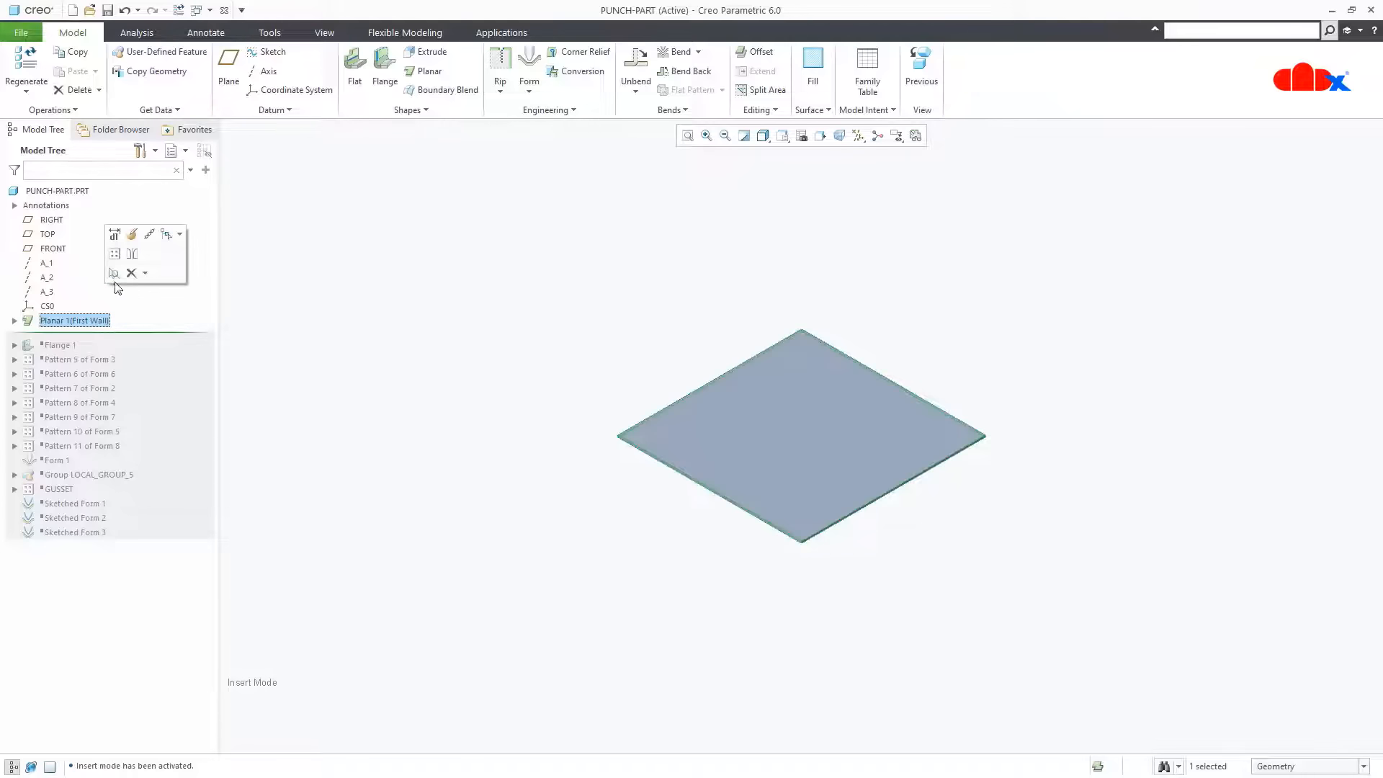
{"action": "right_click", "coordinate": [330, 347]}
{"action": "left_click", "coordinate": [374, 362]}
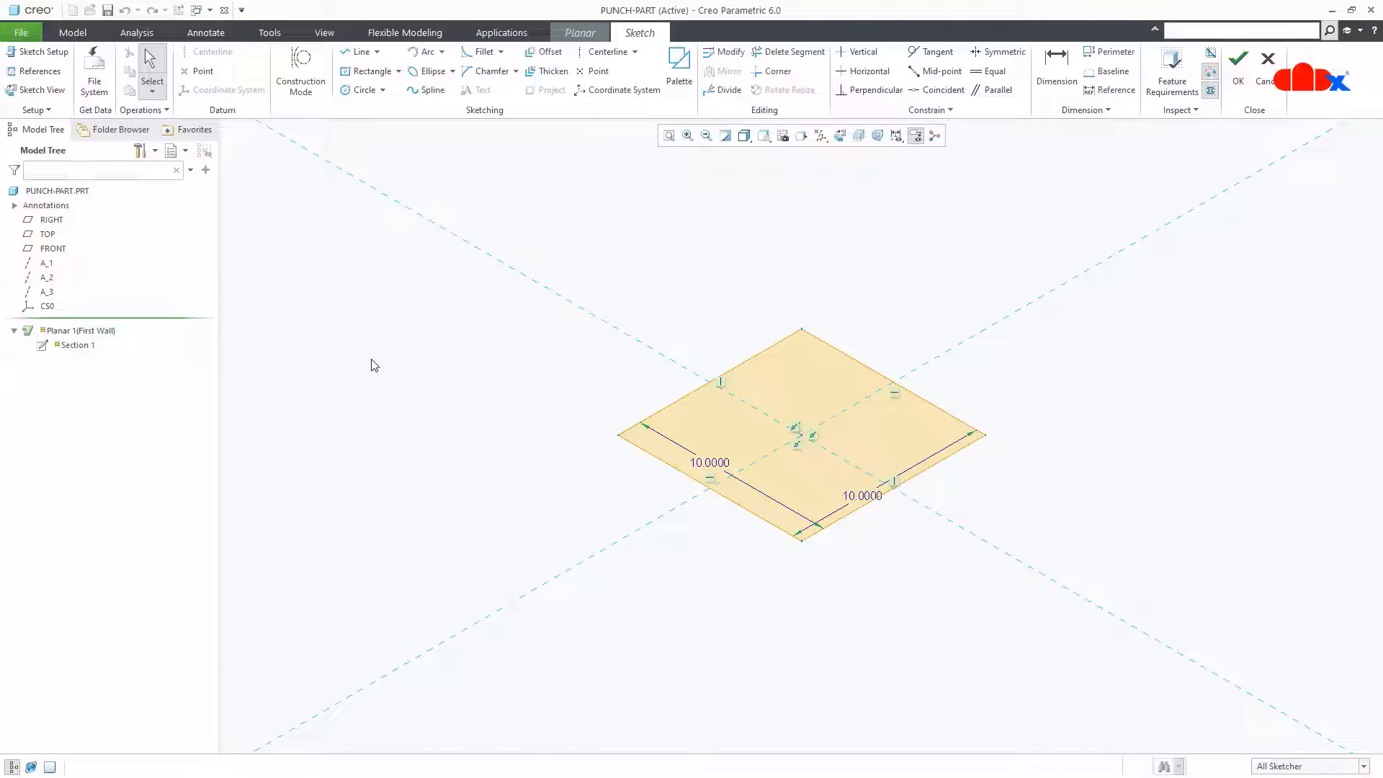
{"action": "left_click", "coordinate": [1238, 69]}
{"action": "left_click", "coordinate": [396, 61]}
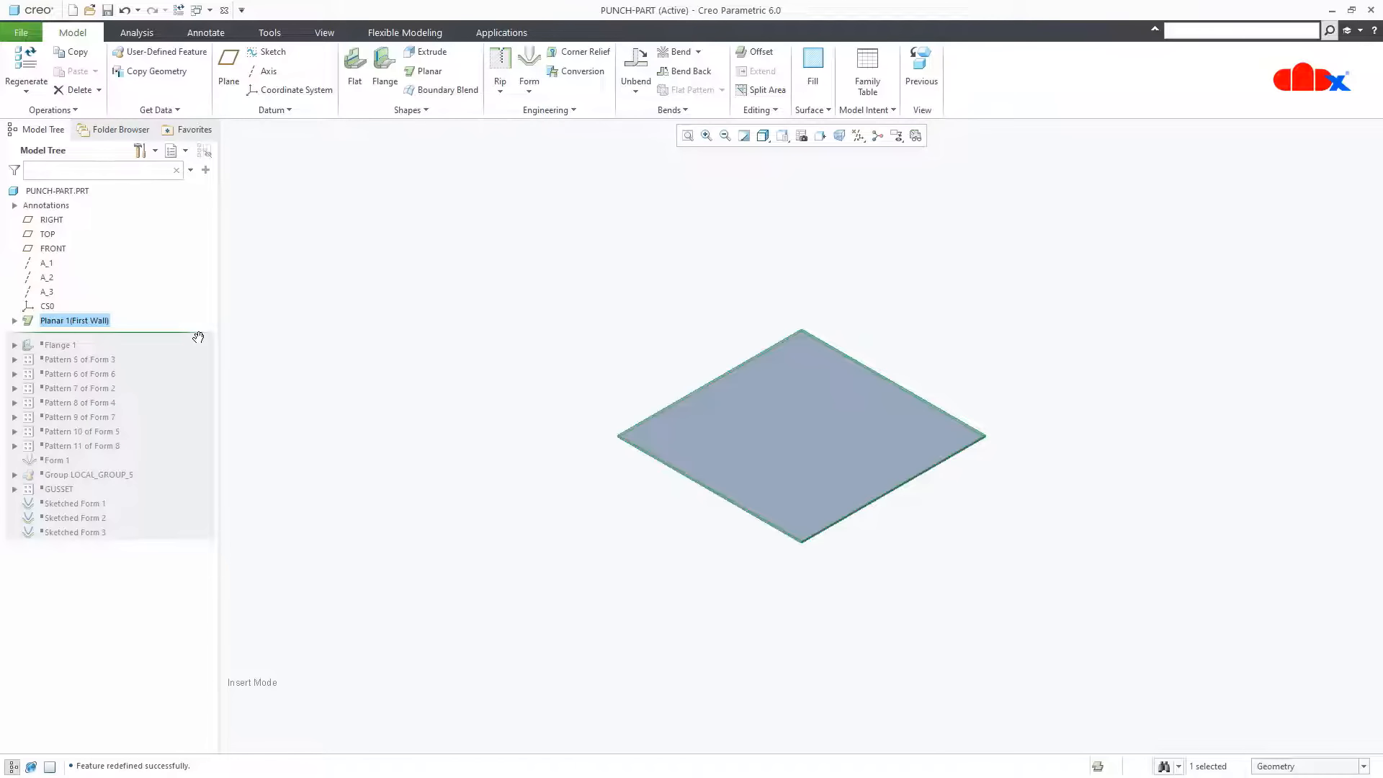
Start a flange around the planar wall's outer edges and open its shape sketch at the end of the wall
{"action": "left_click_drag", "start_coordinate": [198, 337], "coordinate": [194, 348]}
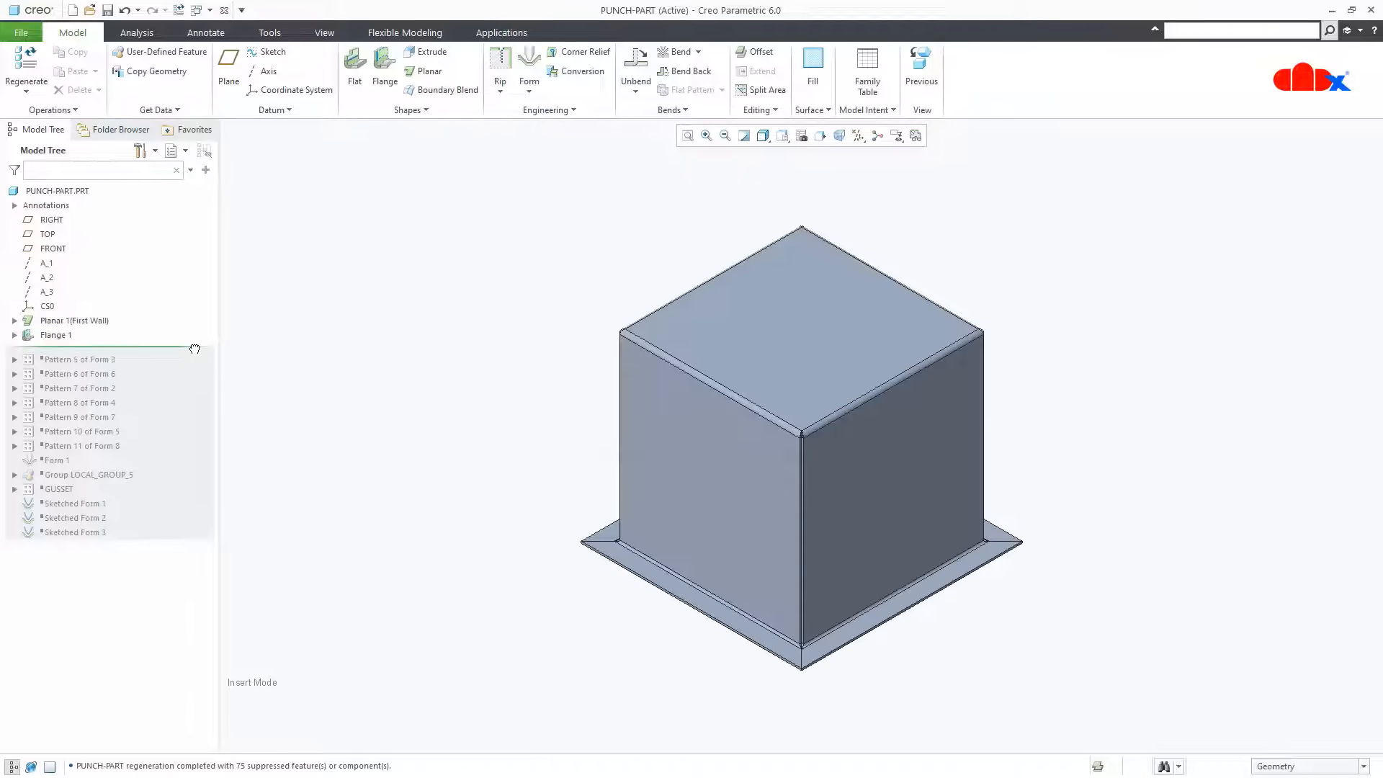
{"action": "left_click_drag", "start_coordinate": [190, 347], "coordinate": [193, 331]}
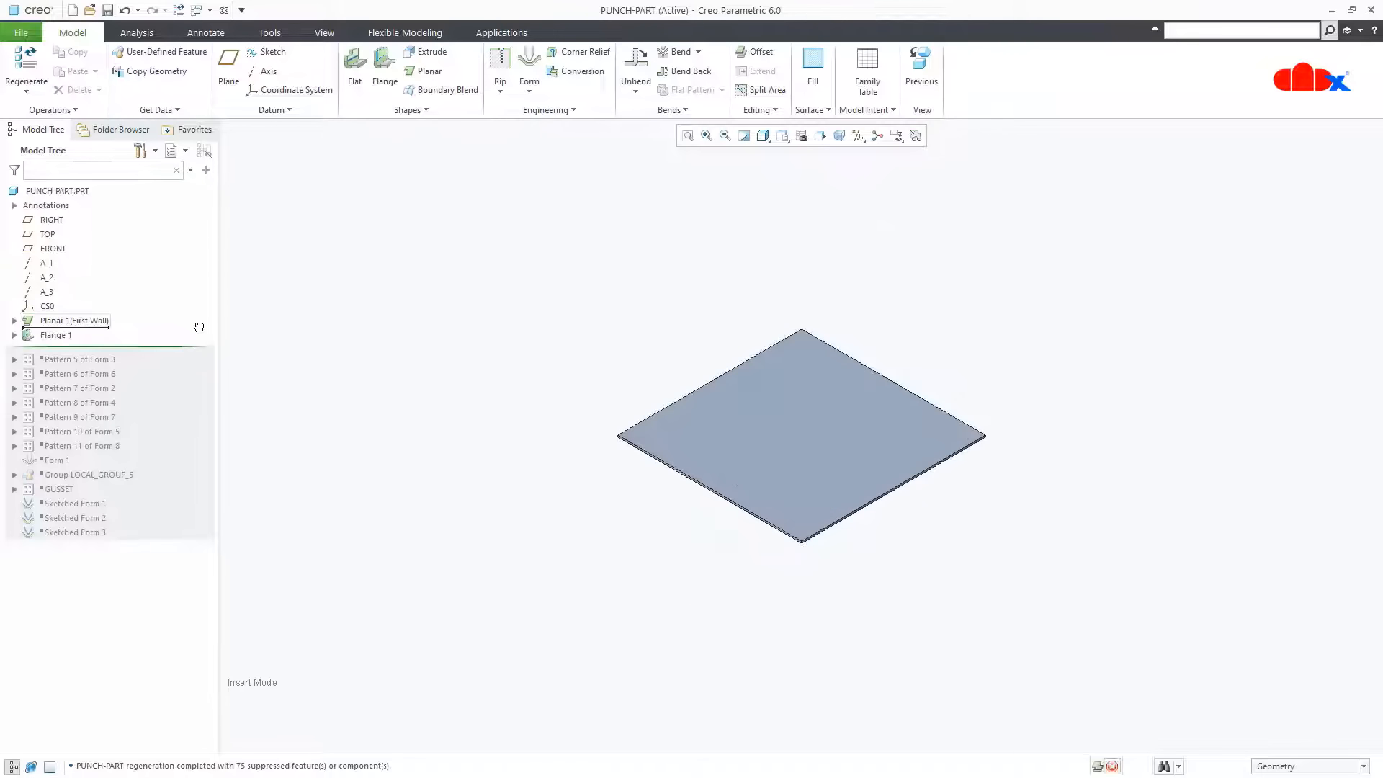
{"action": "left_click", "coordinate": [377, 85]}
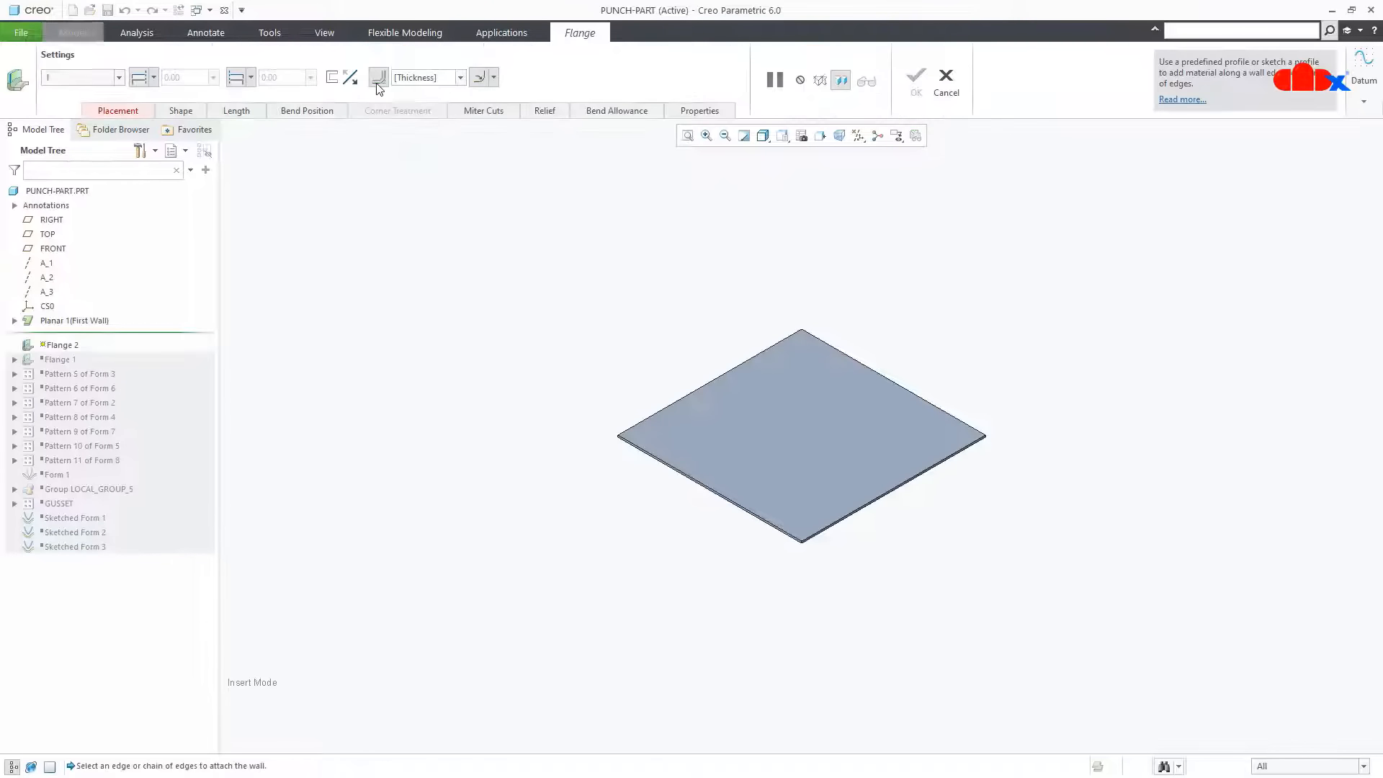
{"action": "left_click", "coordinate": [649, 457]}
{"action": "left_click", "coordinate": [181, 110]}
{"action": "left_click", "coordinate": [193, 155]}
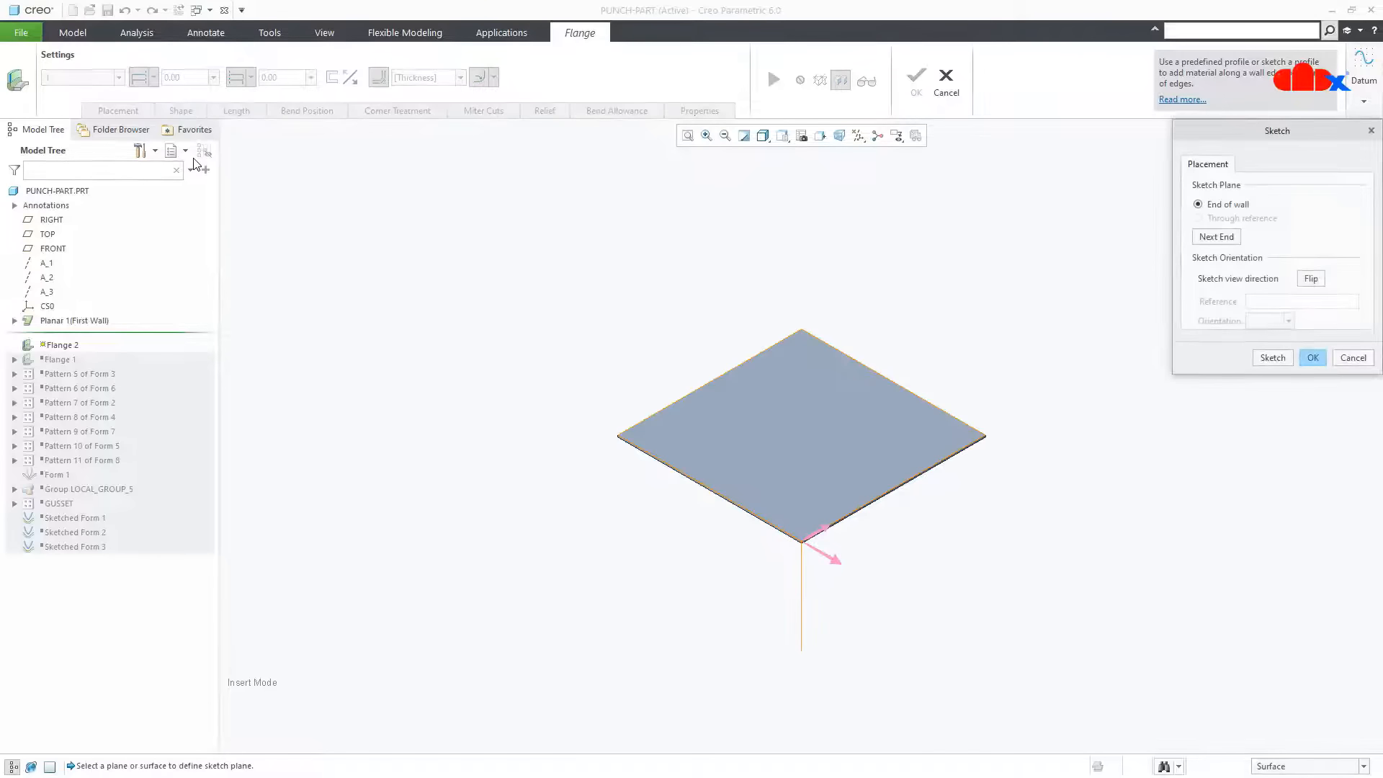
{"action": "left_click", "coordinate": [1273, 358]}
Try a flange profile with an outward line about 3.45 long from the lower end of the vertical leg, and undo the flange
{"action": "right_click", "coordinate": [1094, 530]}
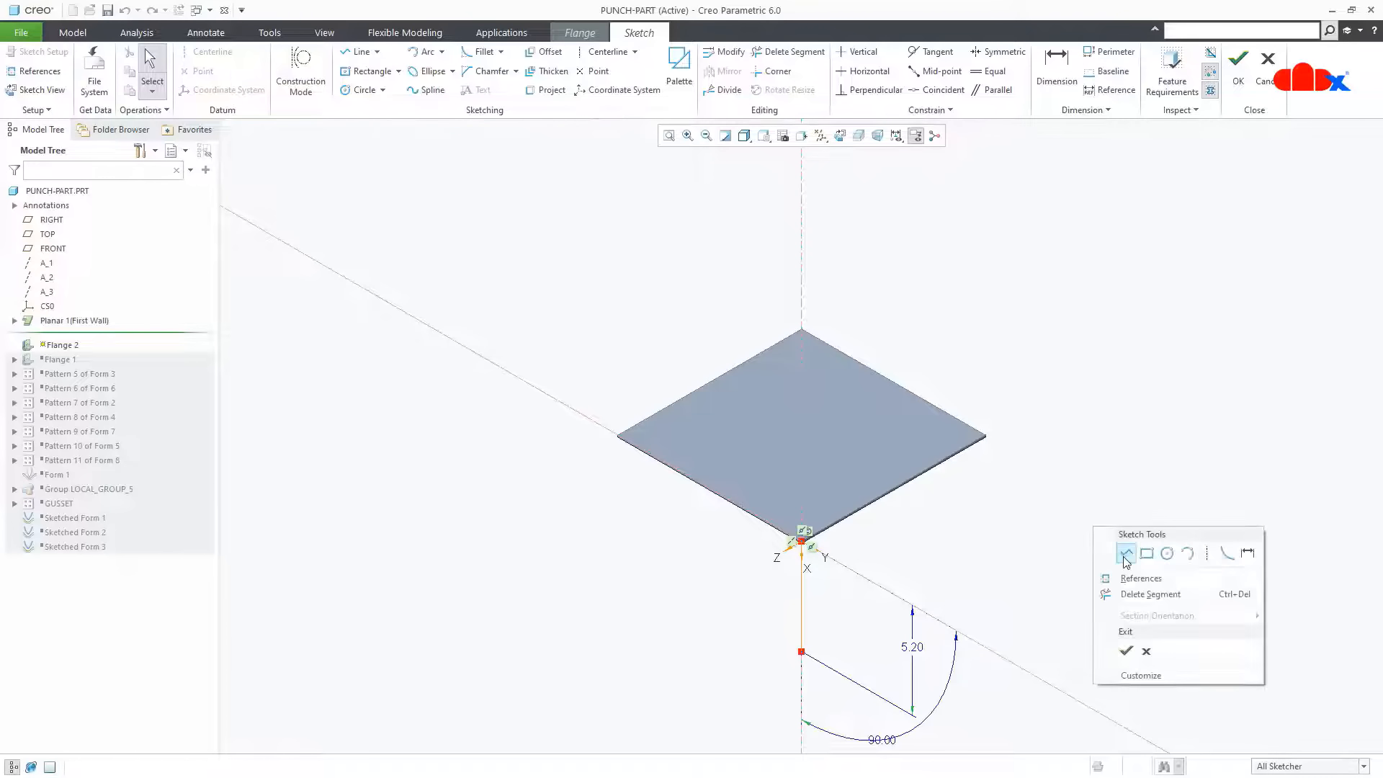
{"action": "left_click", "coordinate": [1126, 553]}
{"action": "left_click", "coordinate": [802, 652]}
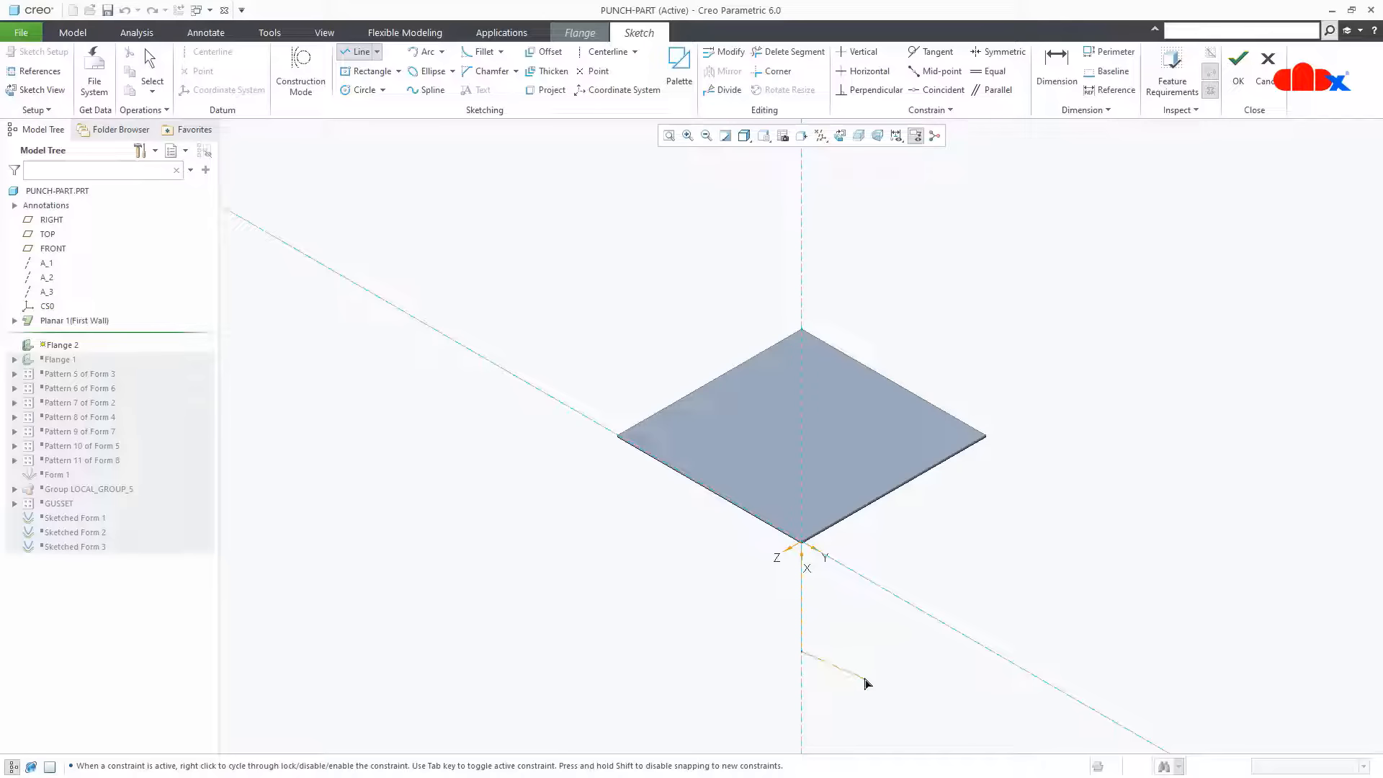
{"action": "left_click", "coordinate": [865, 688]}
{"action": "middle_click", "coordinate": [908, 693]}
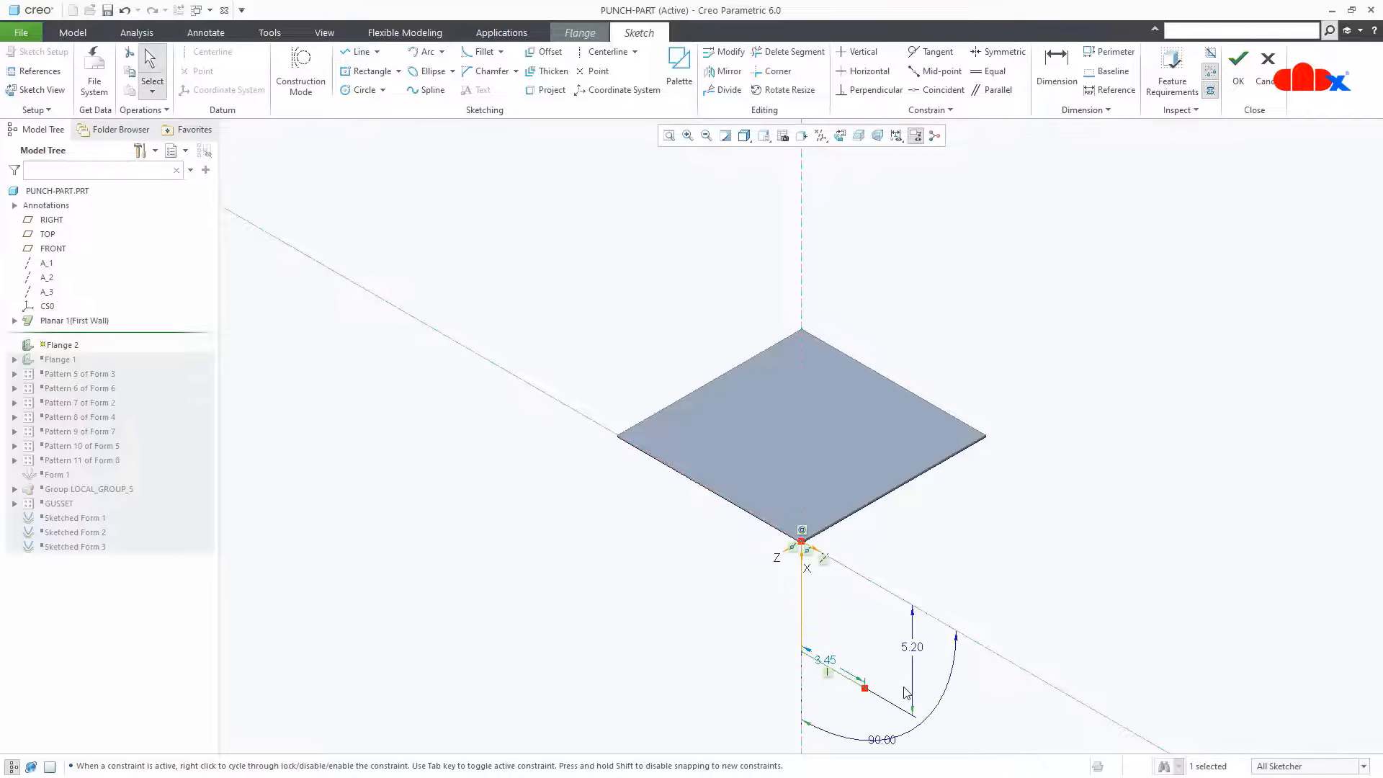
{"action": "right_click", "coordinate": [1046, 545]}
{"action": "left_click", "coordinate": [1074, 710]}
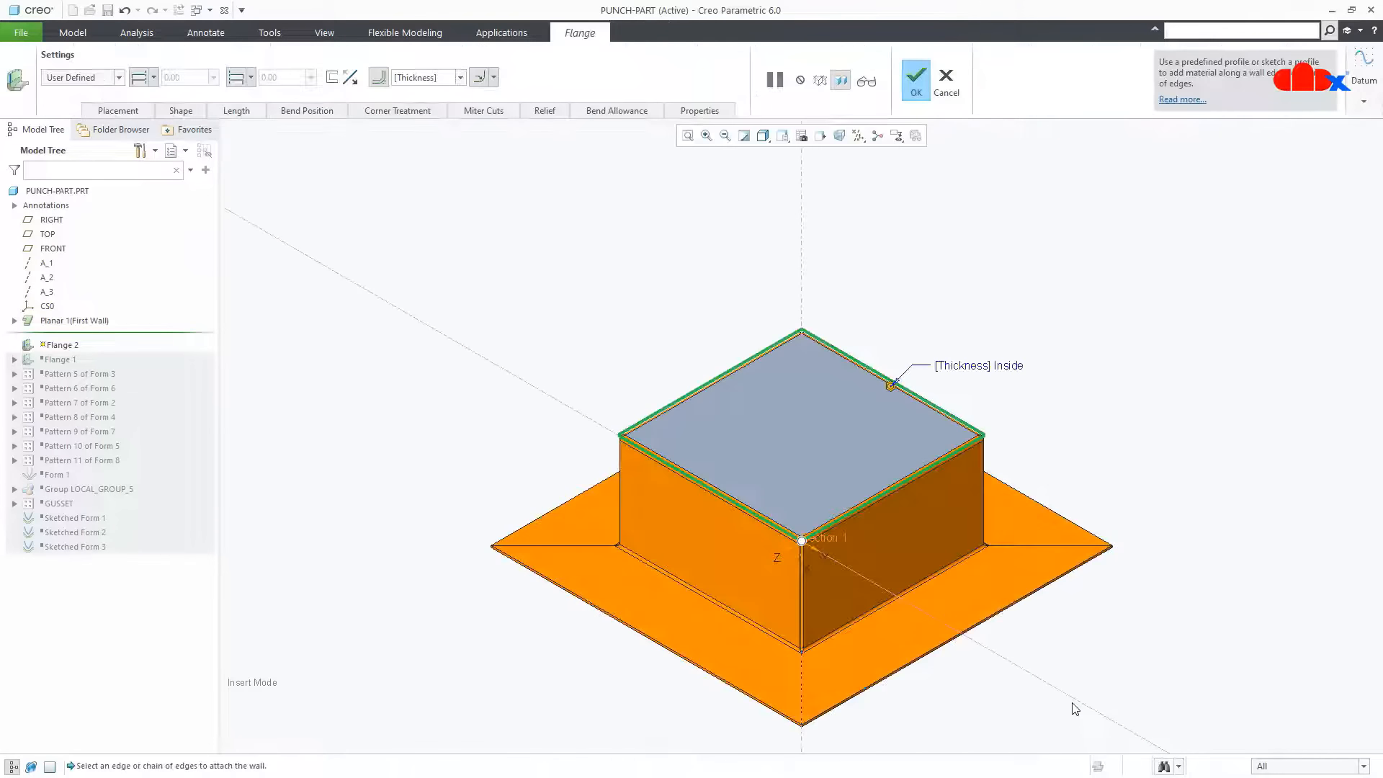
{"action": "middle_click", "coordinate": [1096, 651]}
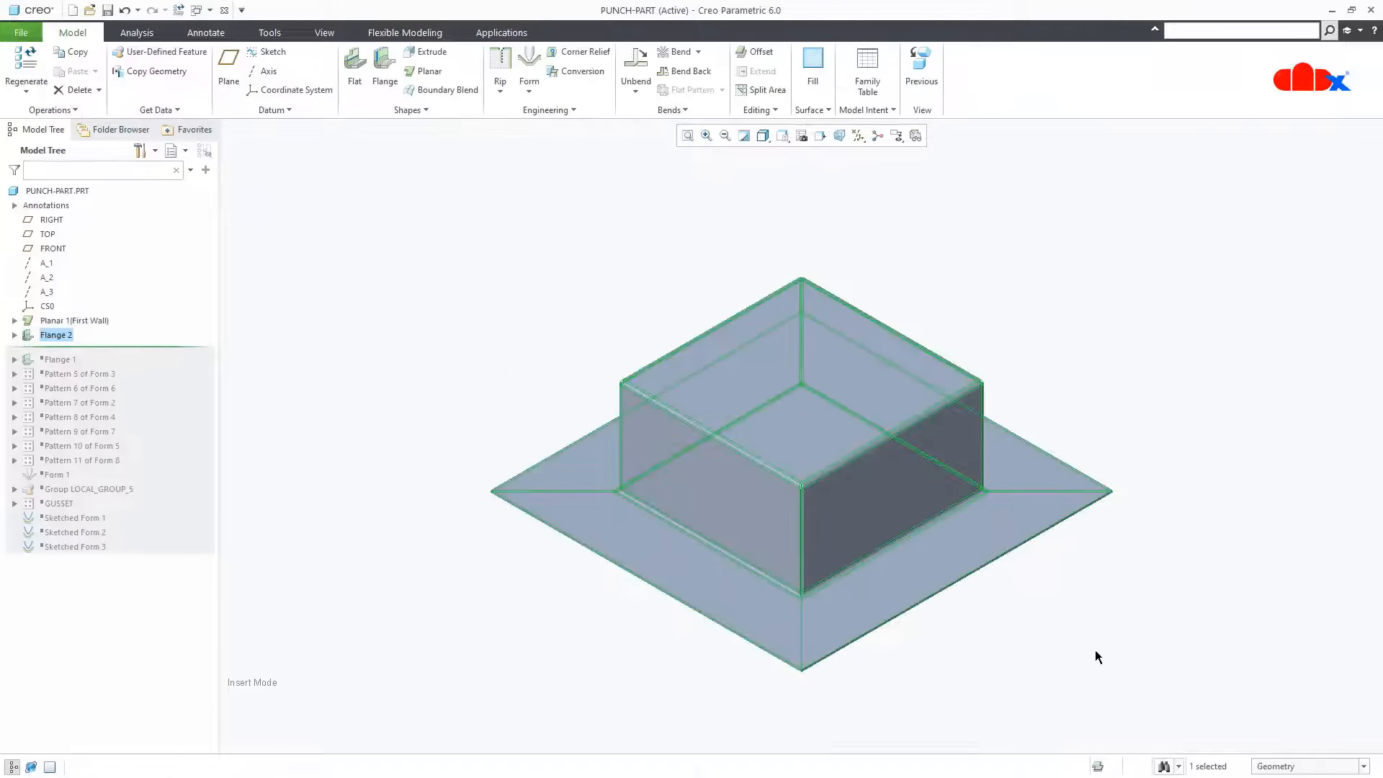
{"action": "left_click", "coordinate": [1095, 656]}
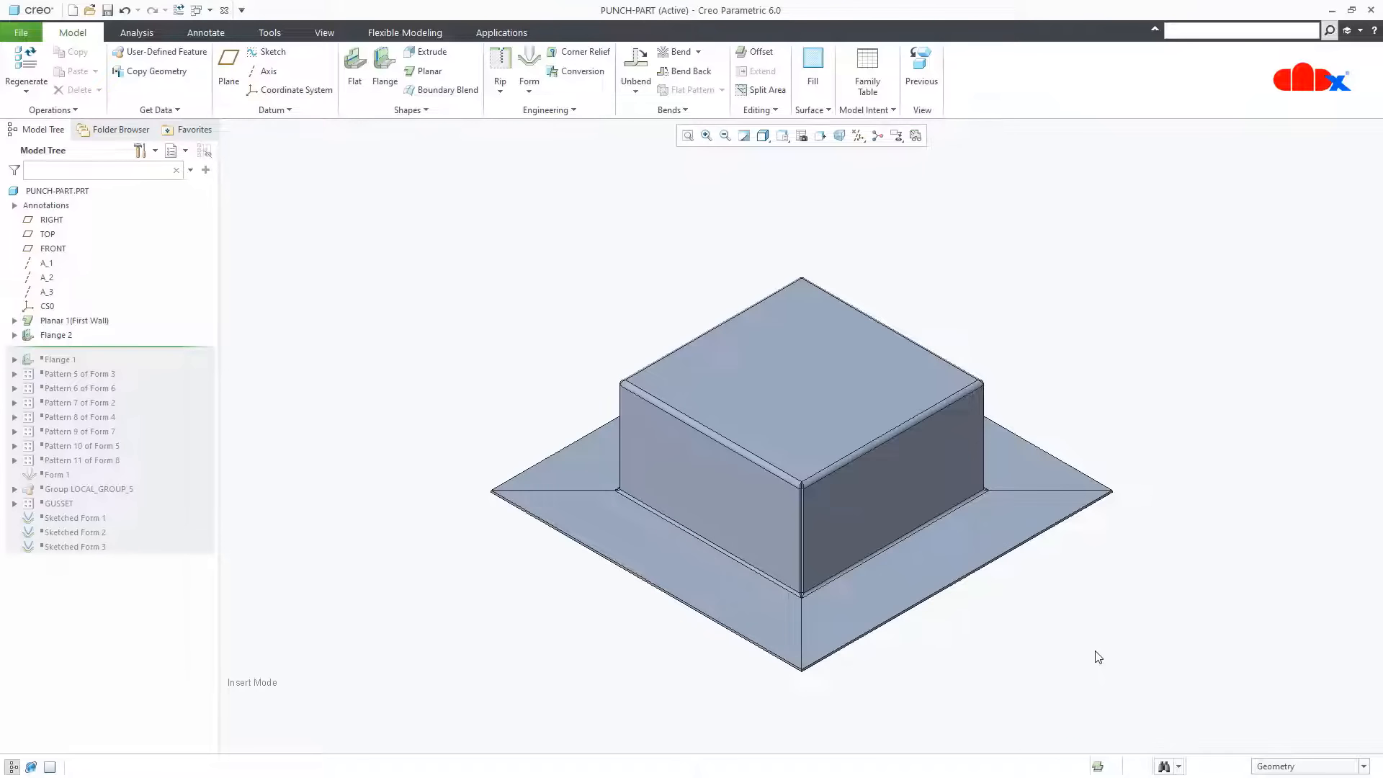
{"action": "key", "text": "ctrl+z"}
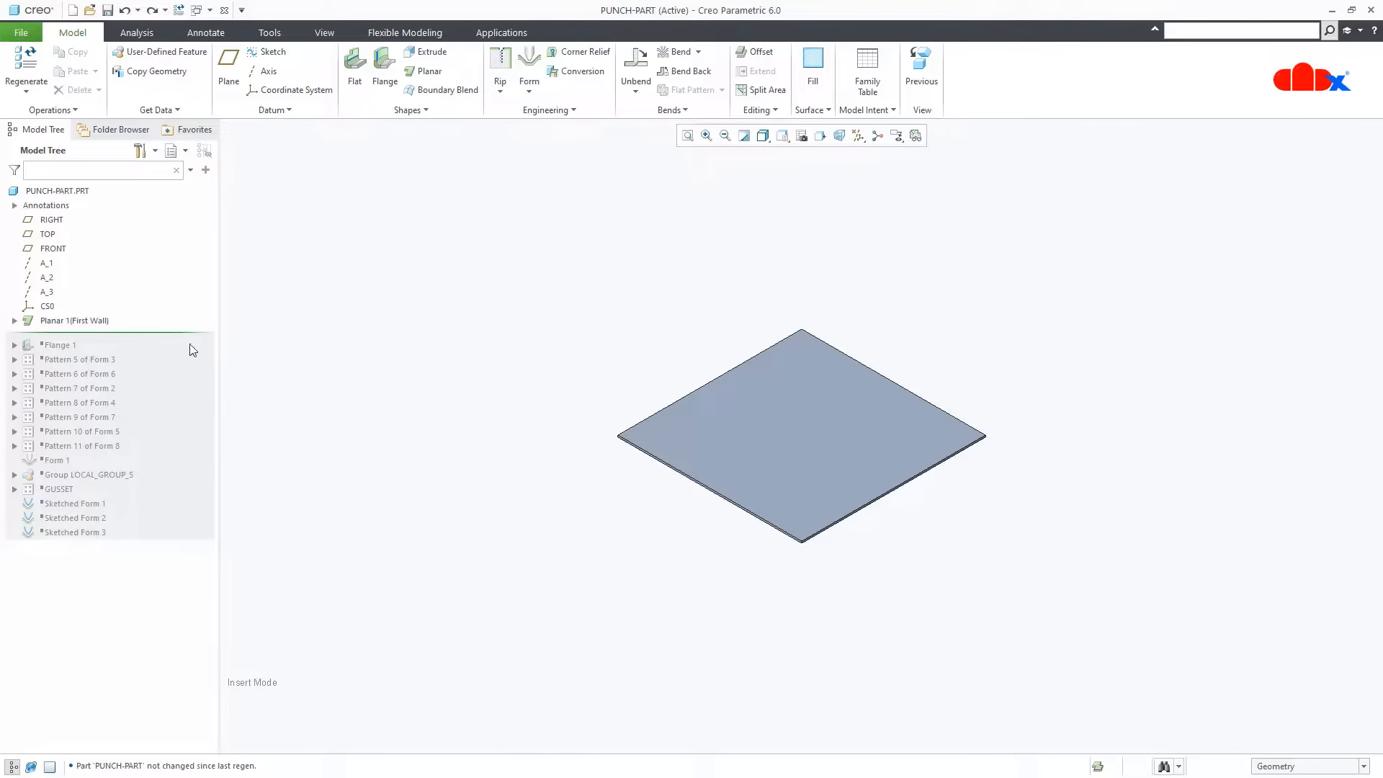
Roll the model forward past Flange 1 and display its dimensions to examine the flange's height, lip and bend
{"action": "left_click_drag", "start_coordinate": [192, 338], "coordinate": [190, 351]}
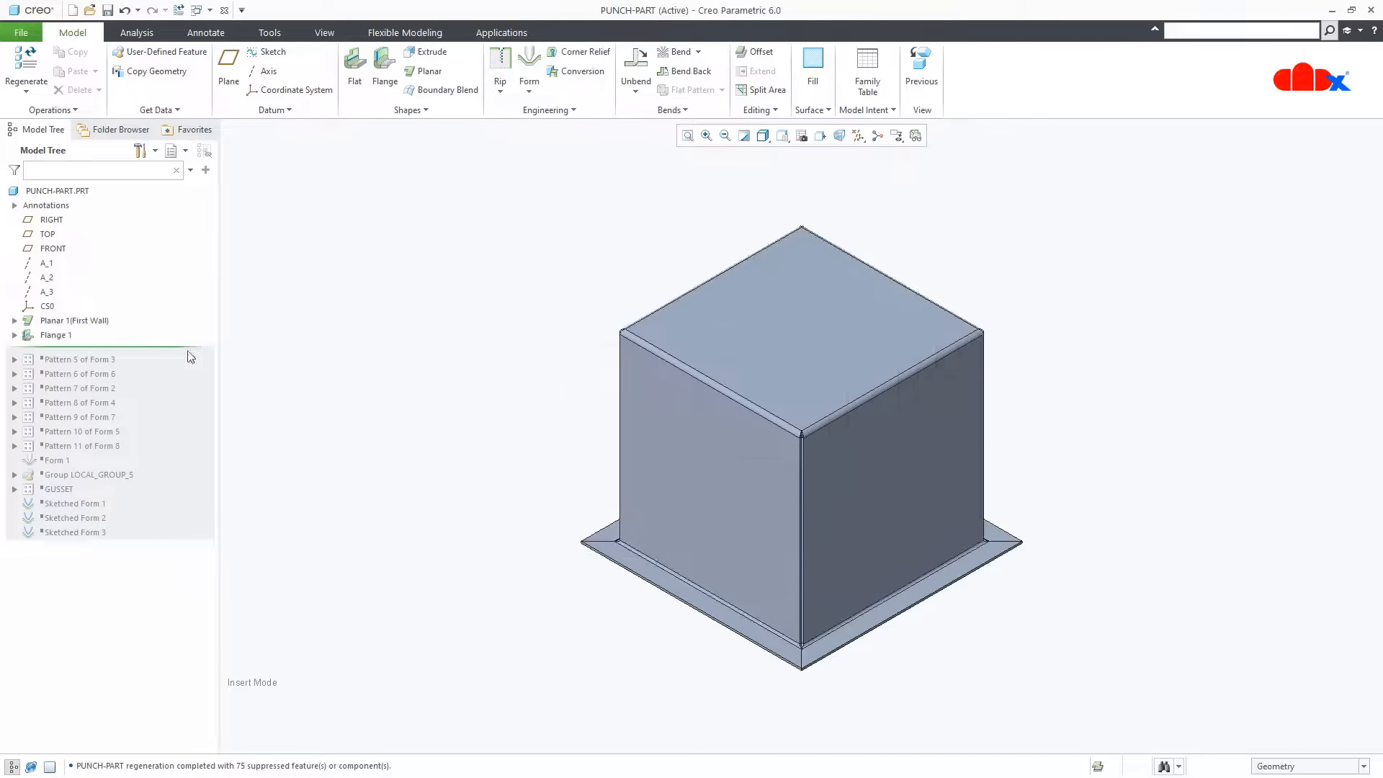
{"action": "left_click", "coordinate": [54, 336]}
{"action": "left_click", "coordinate": [60, 245]}
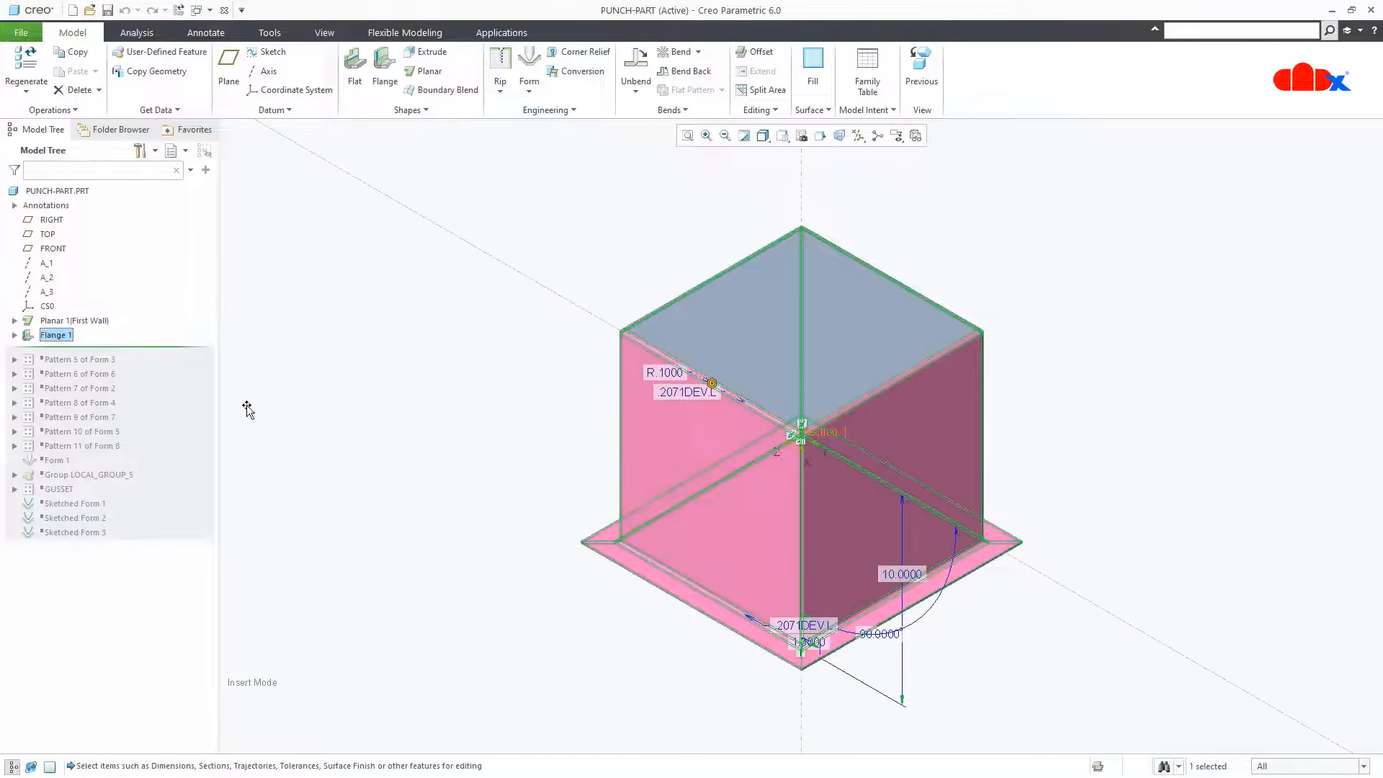
{"action": "scroll", "coordinate": [845, 667], "scroll_direction": "down", "scroll_amount": 3}
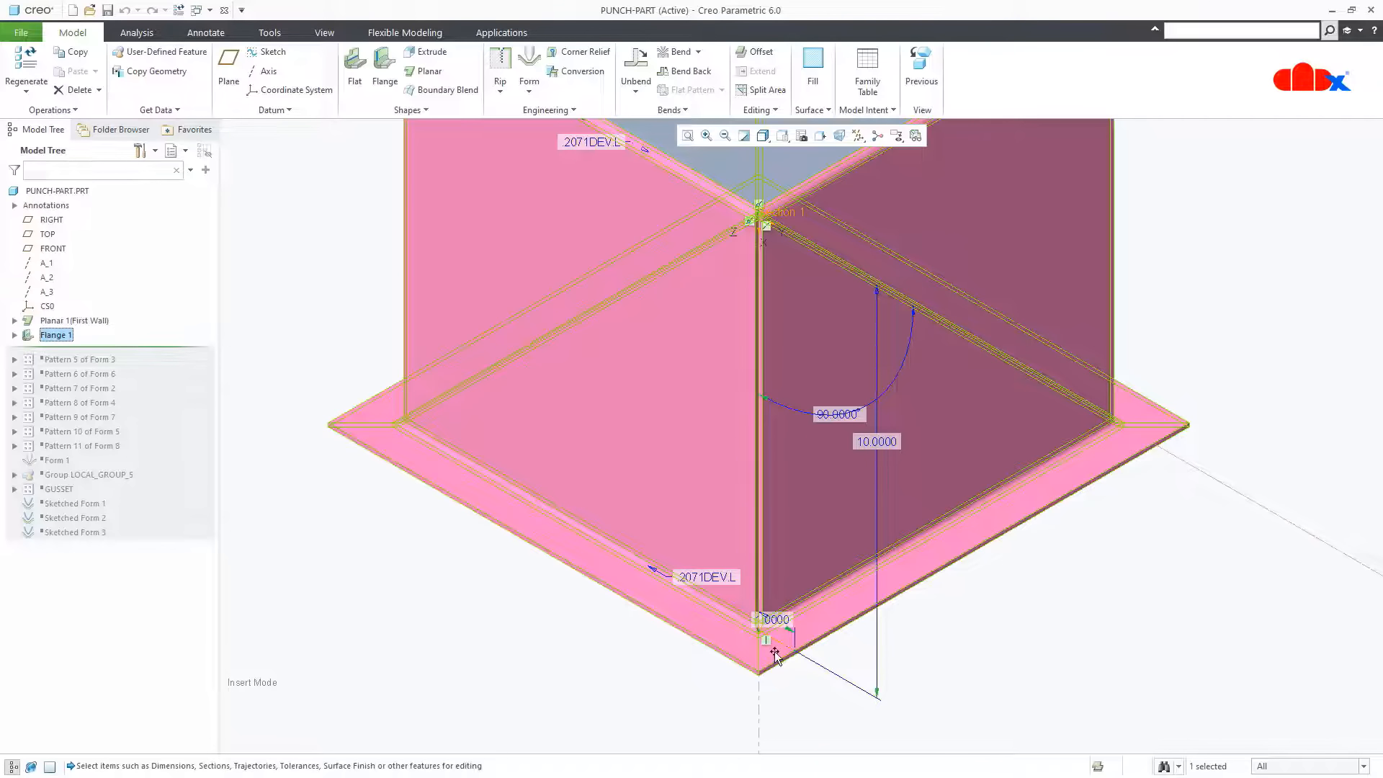
{"action": "scroll", "coordinate": [774, 634], "scroll_direction": "down", "scroll_amount": 2}
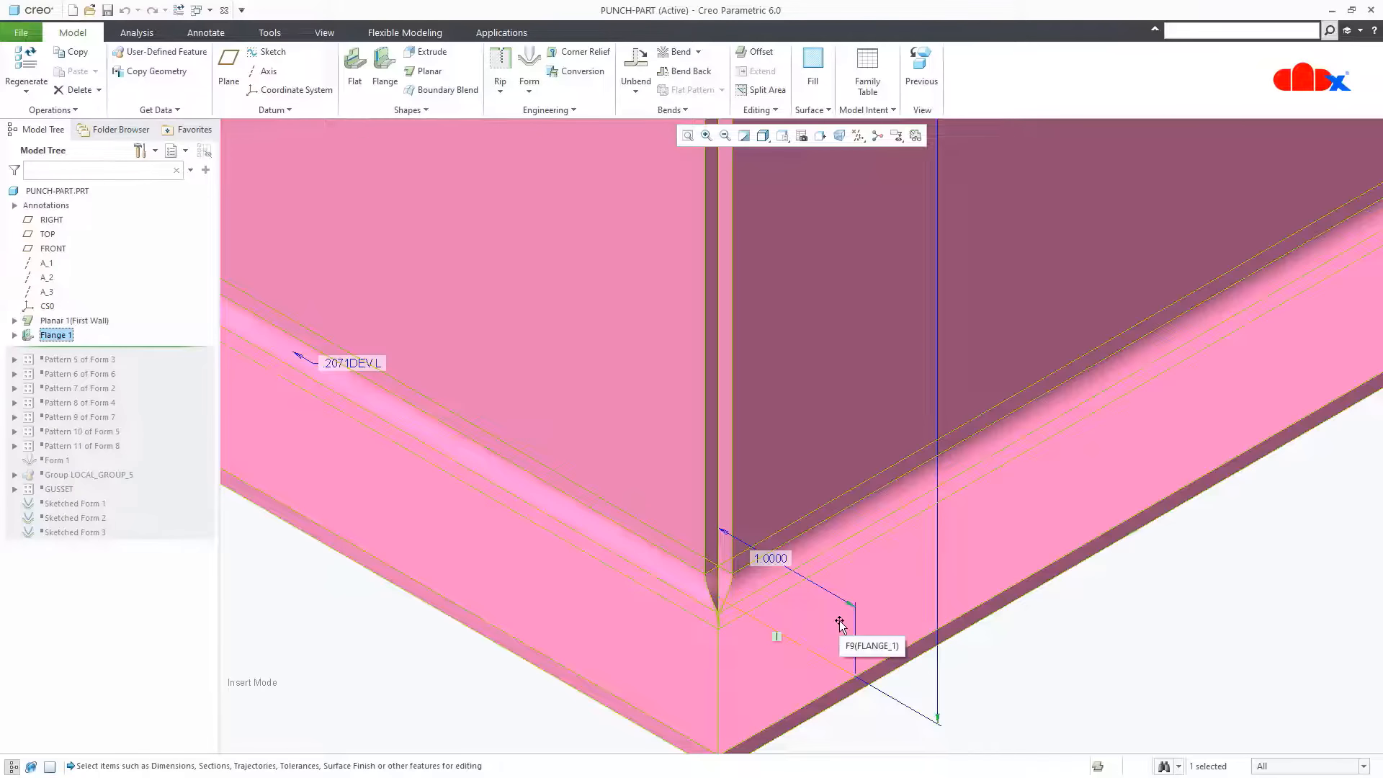
{"action": "scroll", "coordinate": [778, 634], "scroll_direction": "up", "scroll_amount": 4}
{"action": "left_click", "coordinate": [884, 700]}
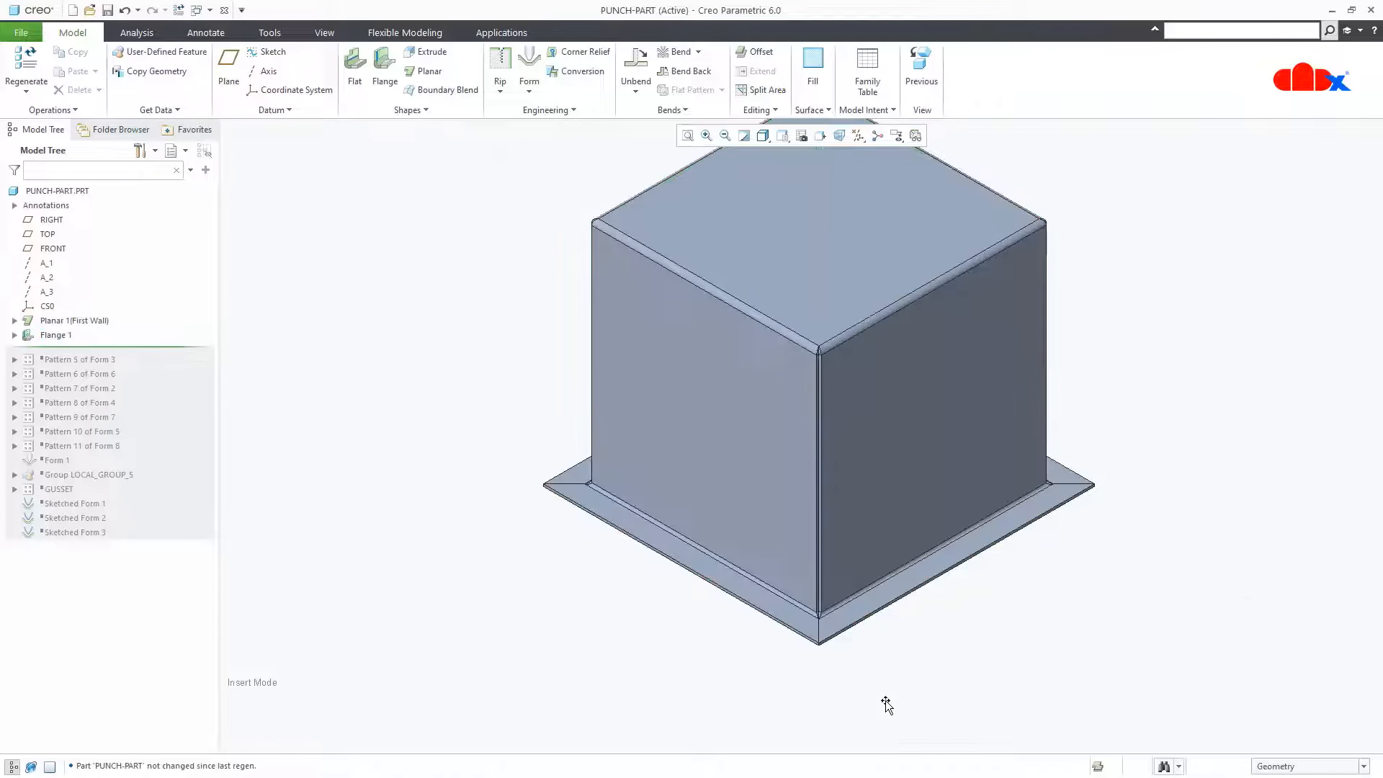
{"action": "key", "text": "ctrl+d"}
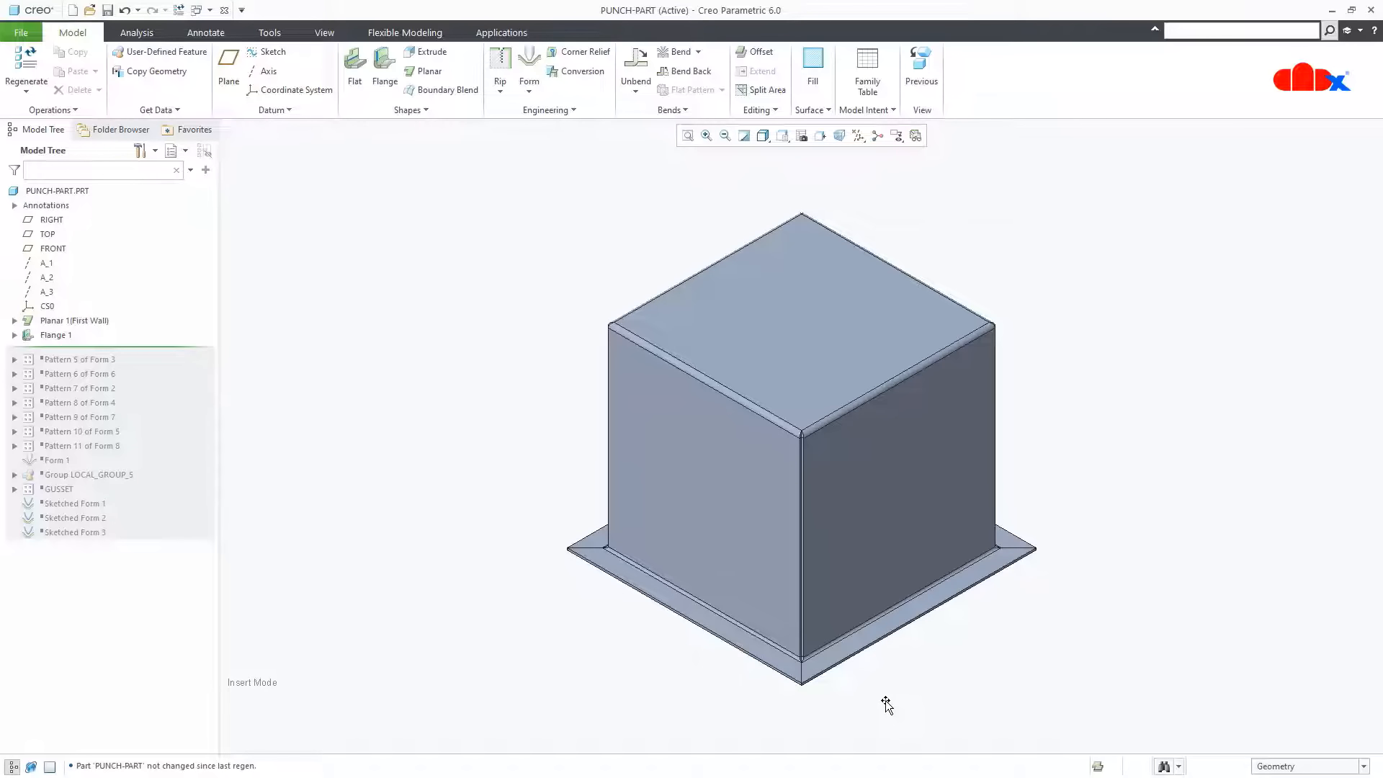
Roll the model forward in stages through the side-wall form patterns, up to and including Form 1
{"action": "left_click_drag", "start_coordinate": [177, 347], "coordinate": [175, 366]}
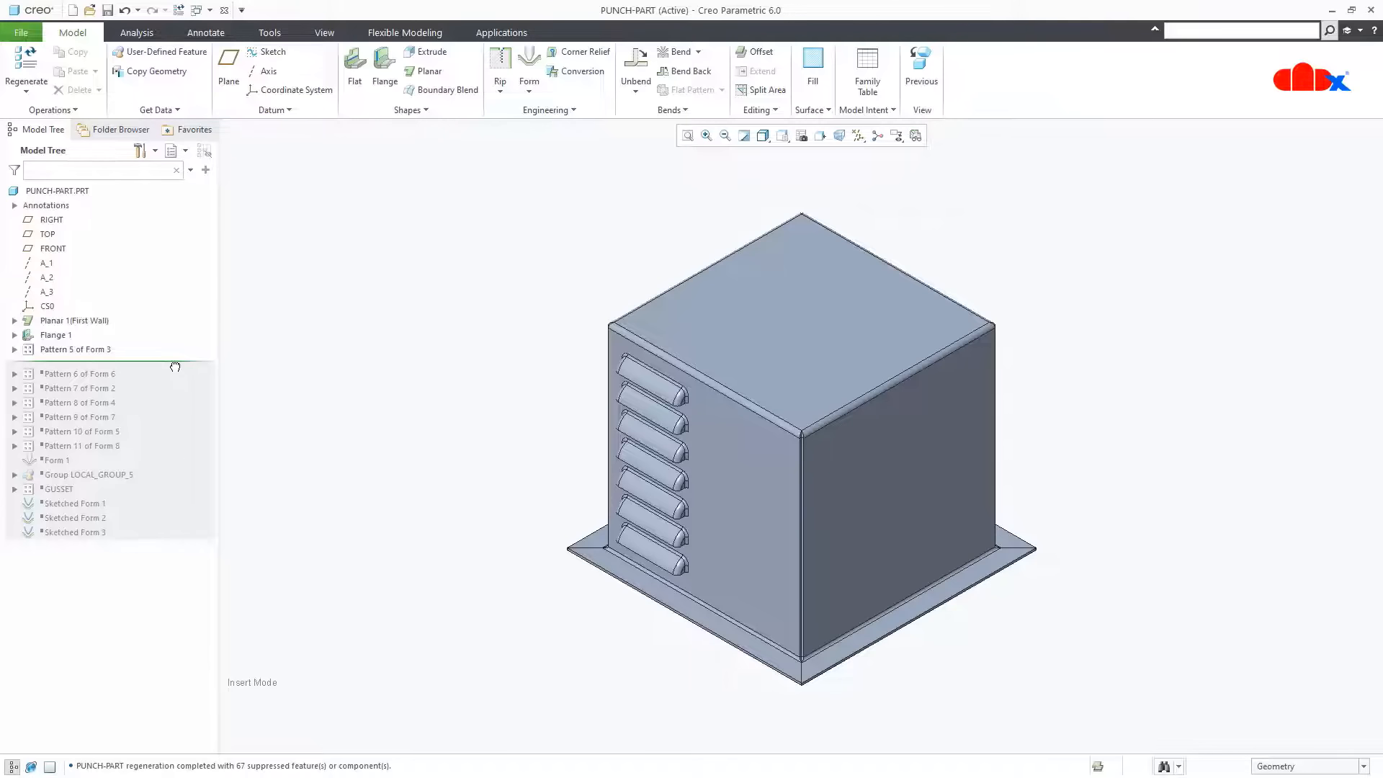
{"action": "left_click_drag", "start_coordinate": [175, 366], "coordinate": [182, 407]}
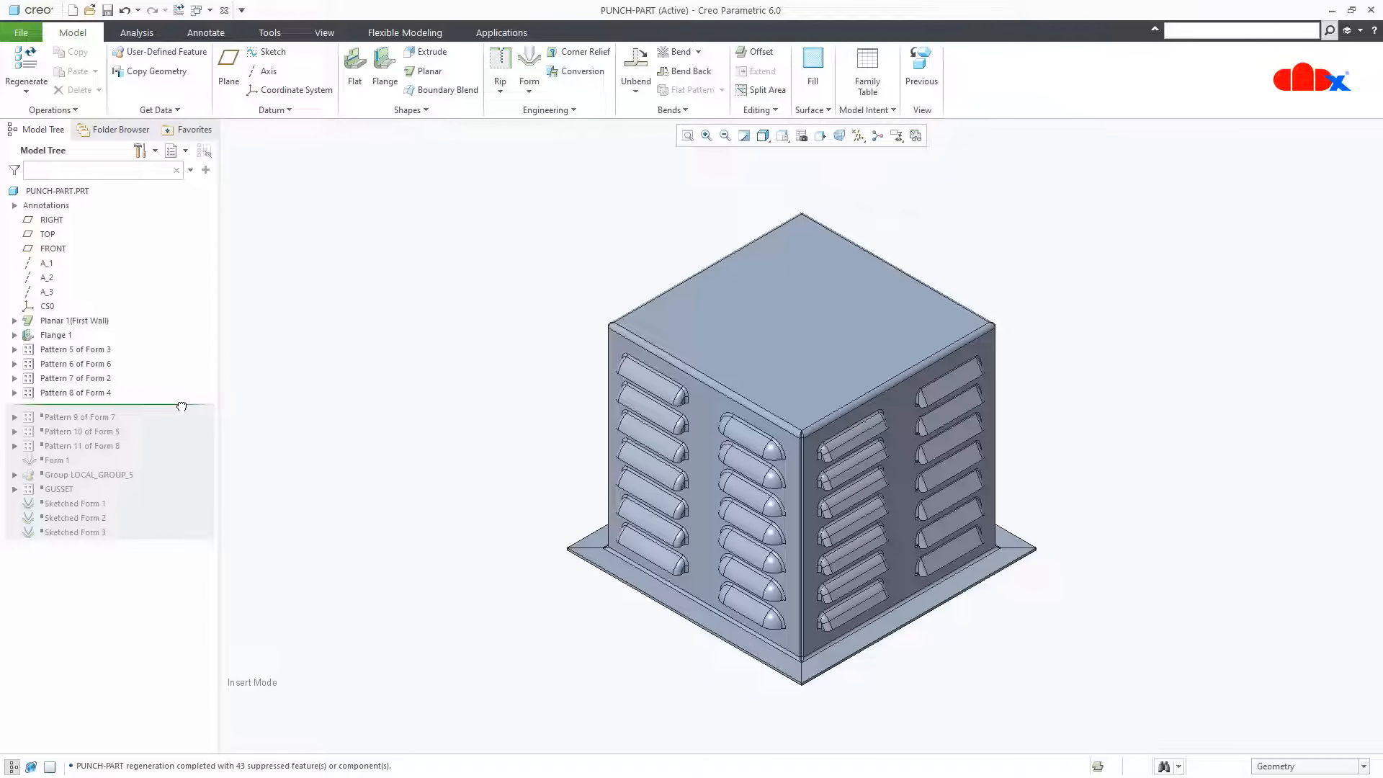
{"action": "key", "text": "ctrl+d"}
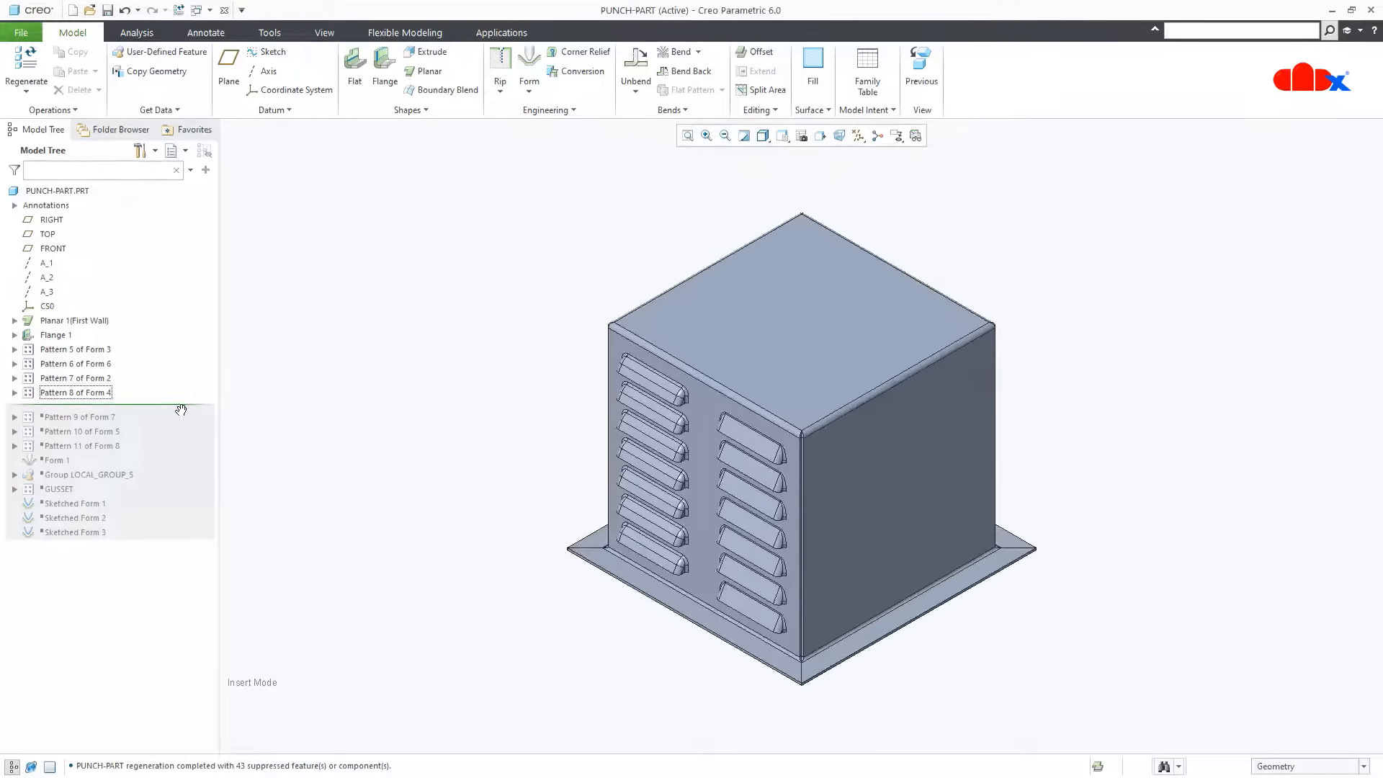
{"action": "left_click_drag", "start_coordinate": [181, 407], "coordinate": [180, 436]}
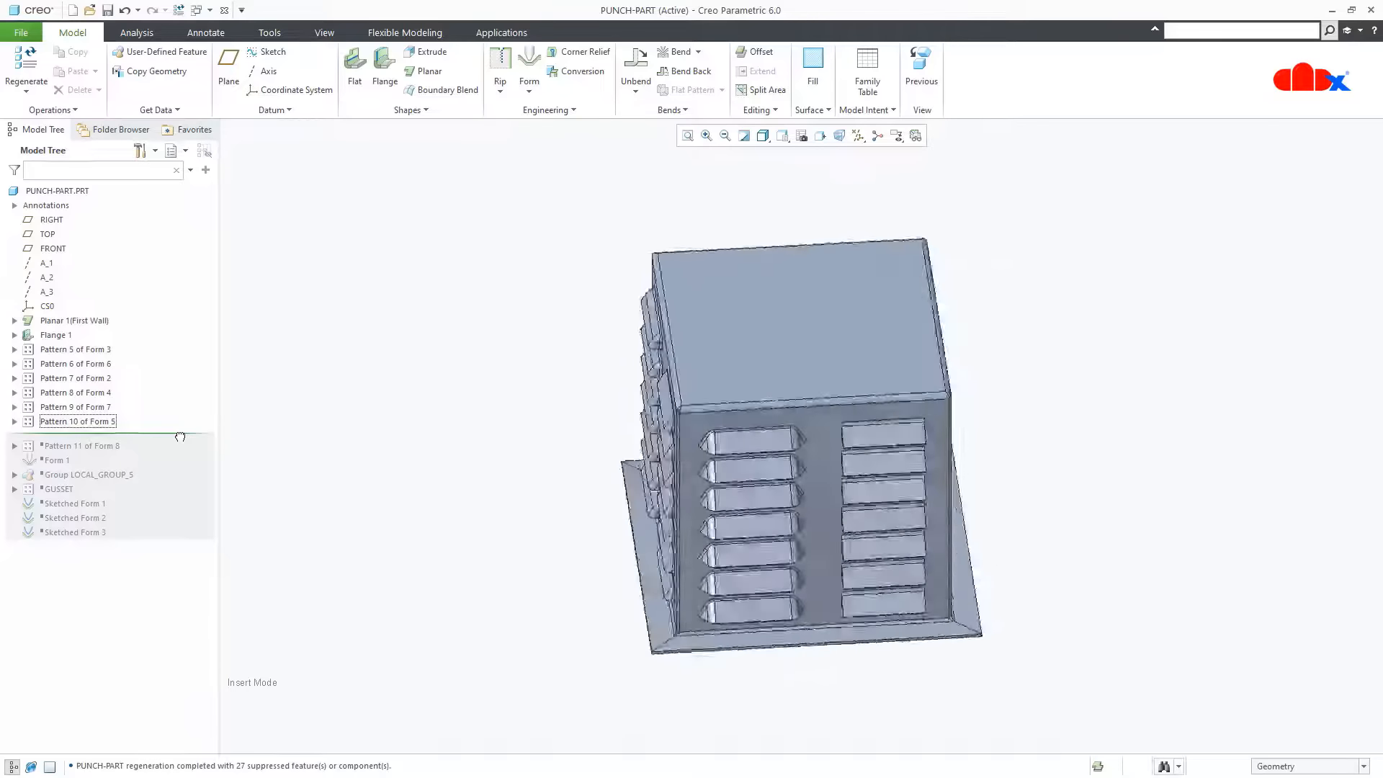
{"action": "left_click_drag", "start_coordinate": [180, 437], "coordinate": [187, 463]}
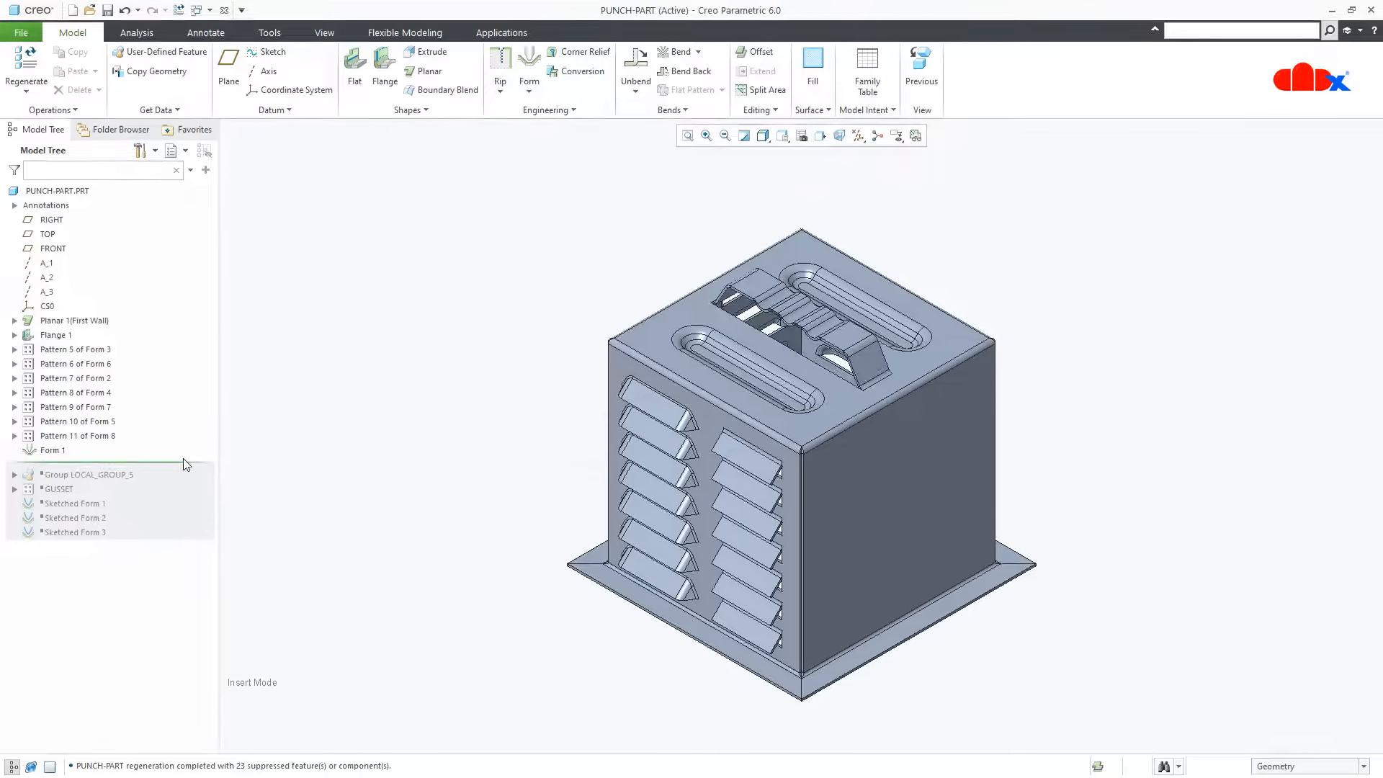
Roll the model forward past the gusset pattern and the three sketched forms, and inspect the complete part from several sides
{"action": "left_click_drag", "start_coordinate": [184, 463], "coordinate": [172, 499]}
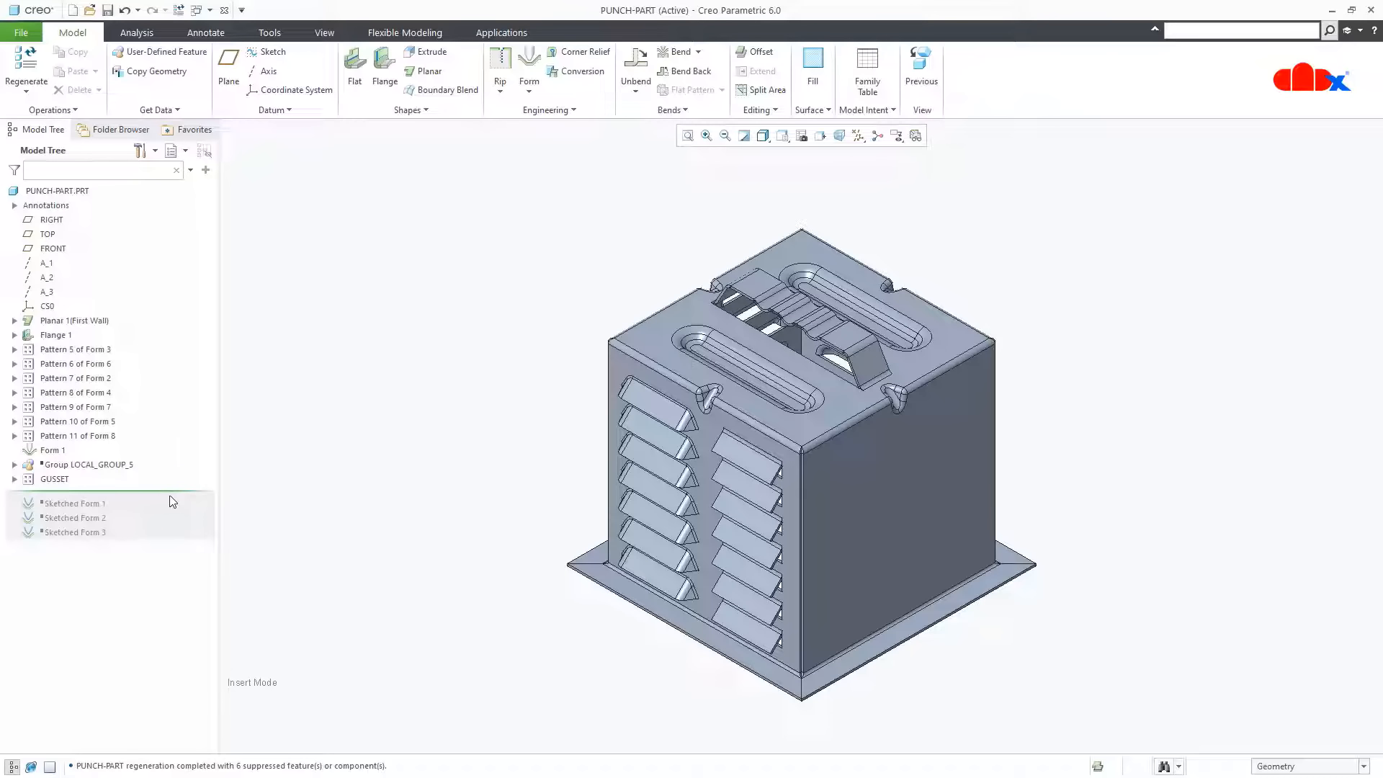
{"action": "left_click_drag", "start_coordinate": [180, 491], "coordinate": [179, 539]}
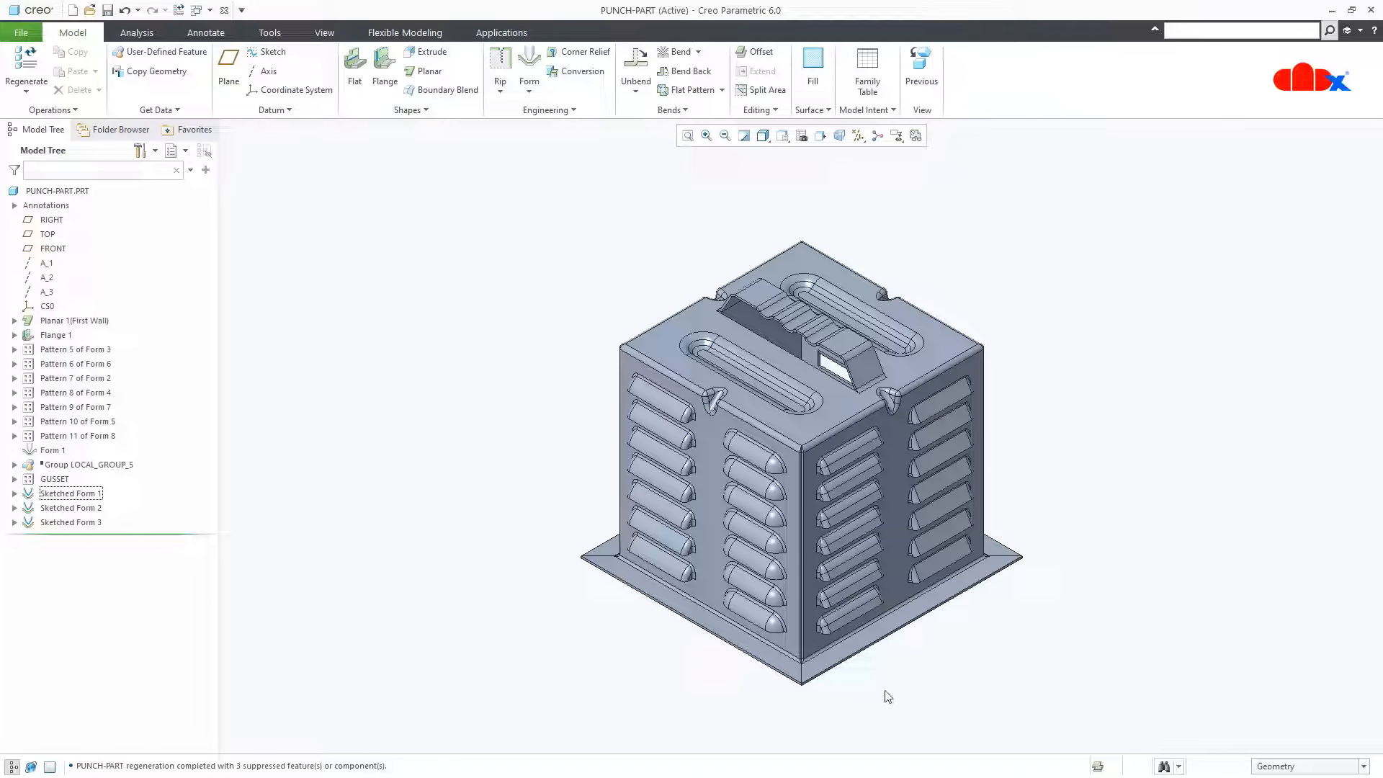
{"action": "mouse_move", "coordinate": [831, 633]}
{"action": "middle_mouse_down"}
{"action": "mouse_move", "coordinate": [697, 558]}
{"action": "mouse_move", "coordinate": [715, 599]}
{"action": "mouse_move", "coordinate": [717, 572]}
{"action": "middle_mouse_up"}
{"action": "scroll", "coordinate": [691, 582], "scroll_direction": "up", "scroll_amount": 2}
{"action": "scroll", "coordinate": [686, 582], "scroll_direction": "down", "scroll_amount": 3}
{"action": "middle_click_drag", "start_coordinate": [821, 563], "coordinate": [1128, 659]}
{"action": "scroll", "coordinate": [1128, 656], "scroll_direction": "down", "scroll_amount": 4}
{"action": "key", "text": "ctrl+d"}
Roll the model back to just after Pattern 6 of Form 6 and open the base model of the pattern's first form
{"action": "left_click_drag", "start_coordinate": [43, 534], "coordinate": [44, 370]}
{"action": "left_click", "coordinate": [14, 364]}
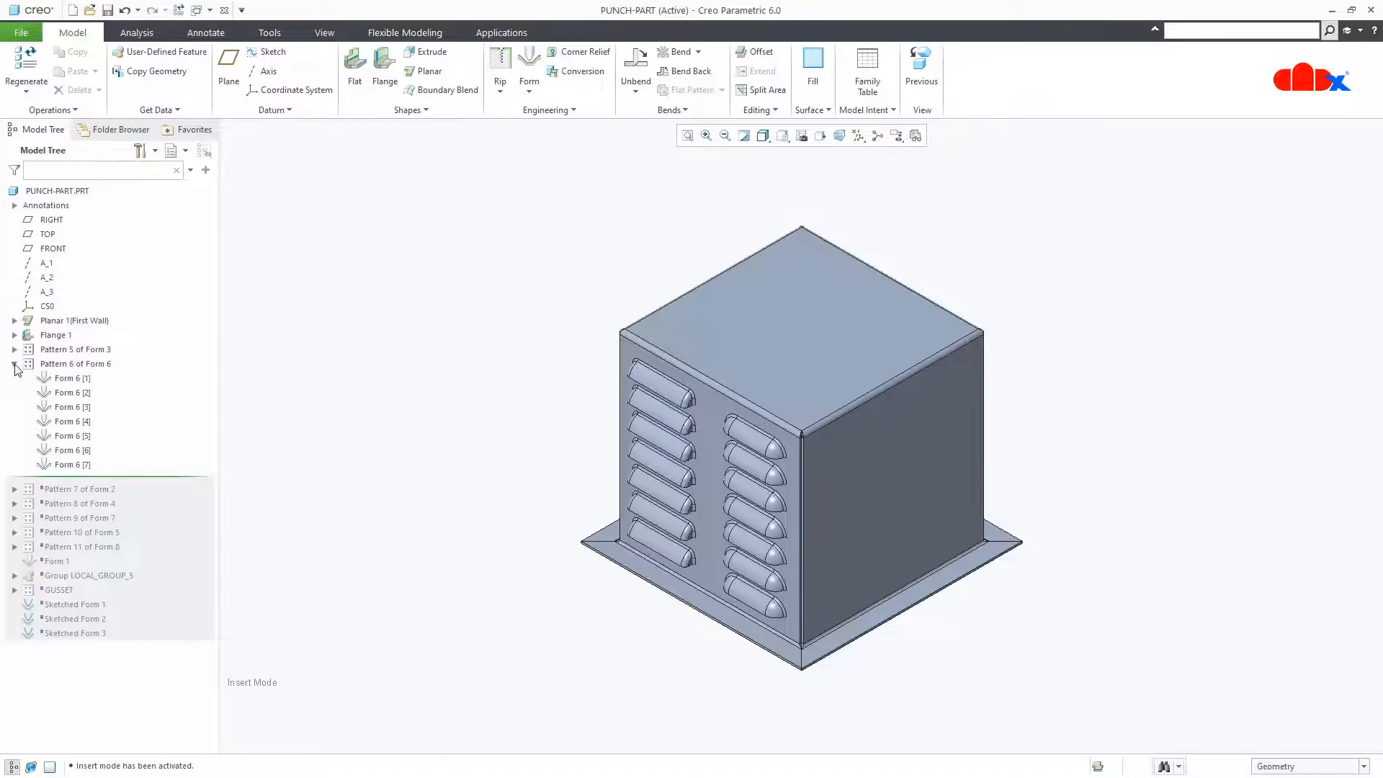
{"action": "right_click", "coordinate": [75, 381]}
{"action": "left_click", "coordinate": [109, 448]}
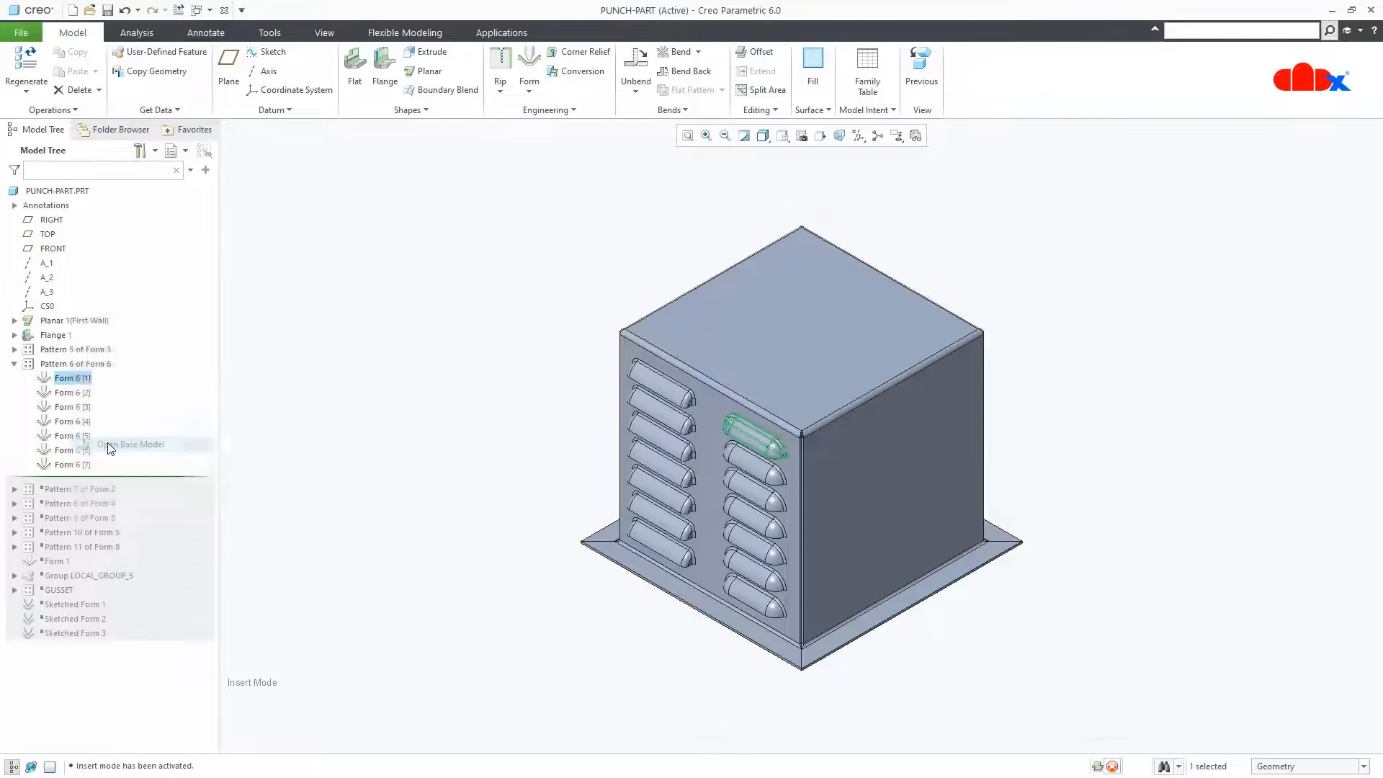
Maximize the PUNCH-T6 window and roll the punch model back to just after Extrude 1
{"action": "middle_click_drag", "start_coordinate": [757, 605], "coordinate": [821, 602]}
{"action": "scroll", "coordinate": [821, 601], "scroll_direction": "up", "scroll_amount": 2}
{"action": "scroll", "coordinate": [775, 614], "scroll_direction": "down", "scroll_amount": 3}
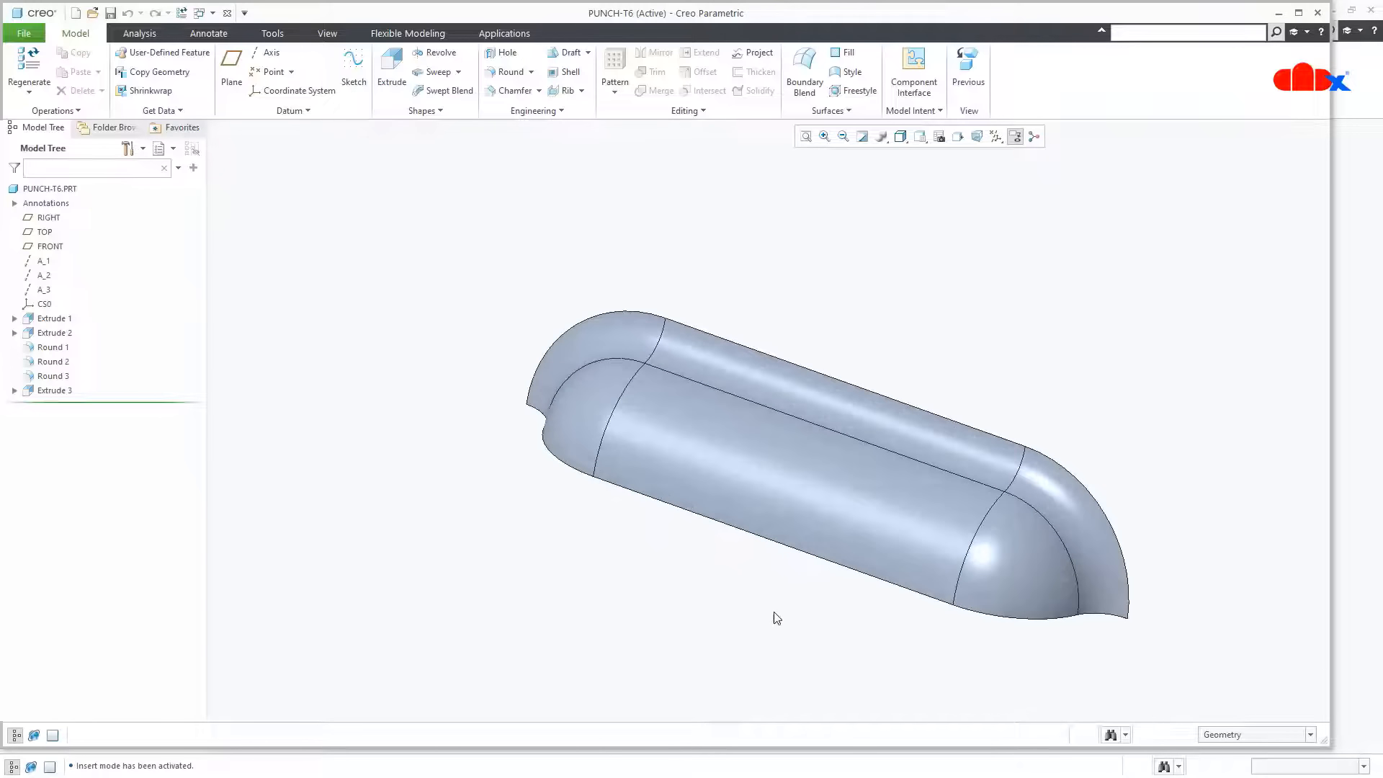
{"action": "left_click", "coordinate": [1298, 12]}
{"action": "mouse_move", "coordinate": [901, 641]}
{"action": "middle_mouse_down", "text": "ctrl"}
{"action": "mouse_move", "coordinate": [913, 640]}
{"action": "mouse_move", "coordinate": [904, 630]}
{"action": "mouse_move", "coordinate": [910, 644]}
{"action": "middle_mouse_up", "text": "ctrl"}
{"action": "key", "text": "ctrl+d"}
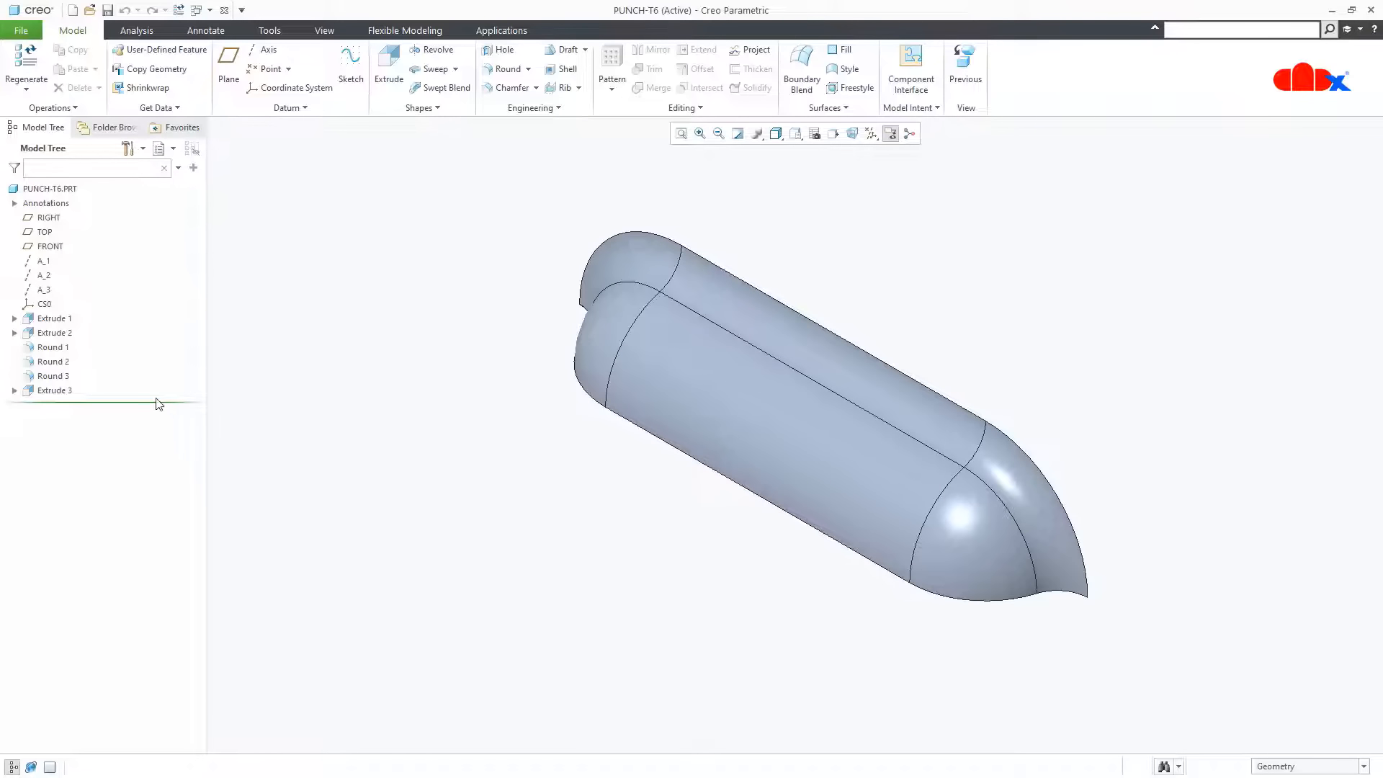
{"action": "left_click_drag", "start_coordinate": [160, 401], "coordinate": [164, 324]}
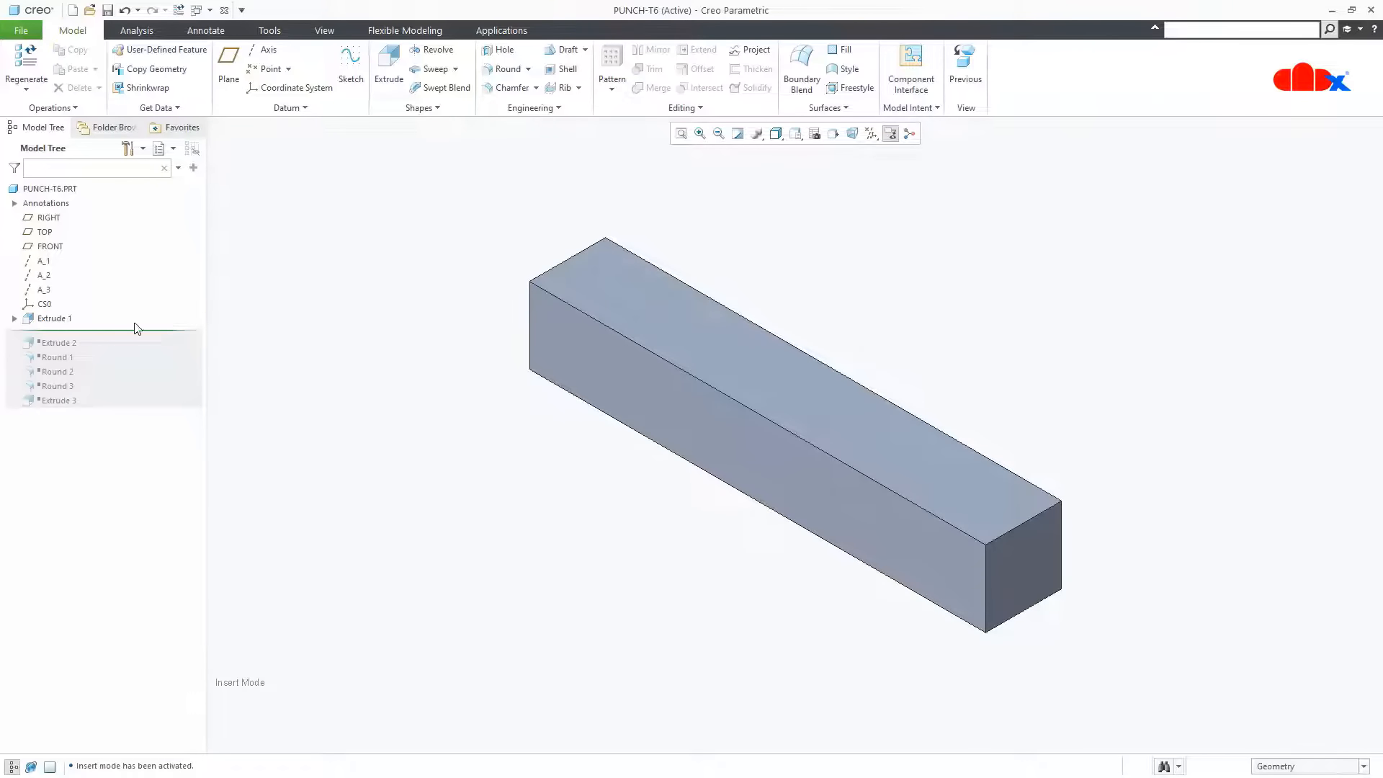
Show the dimensions of Extrude 1, and roll the PUNCH-T6 model forward past the three rounds and Extrude 3
{"action": "left_click", "coordinate": [70, 322]}
{"action": "left_click", "coordinate": [78, 243]}
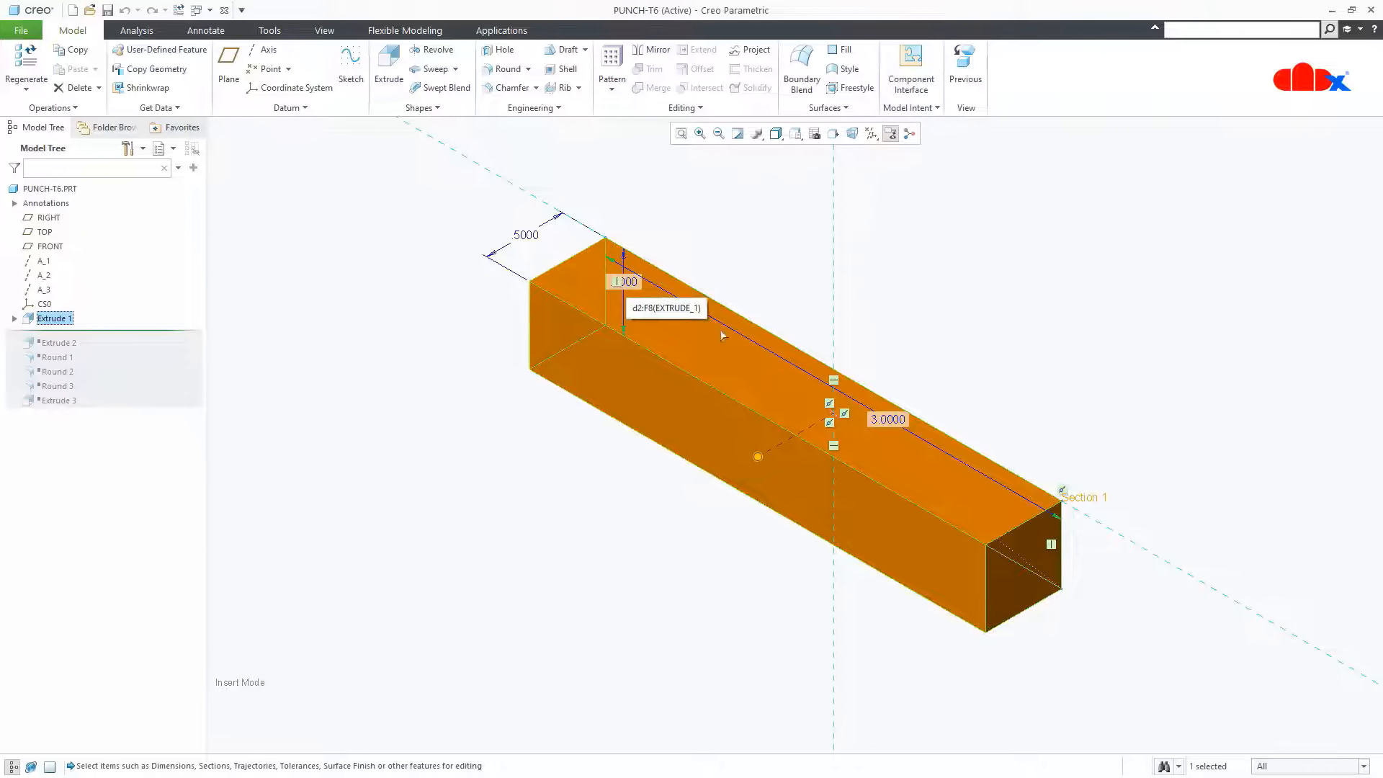
{"action": "left_click", "coordinate": [231, 337]}
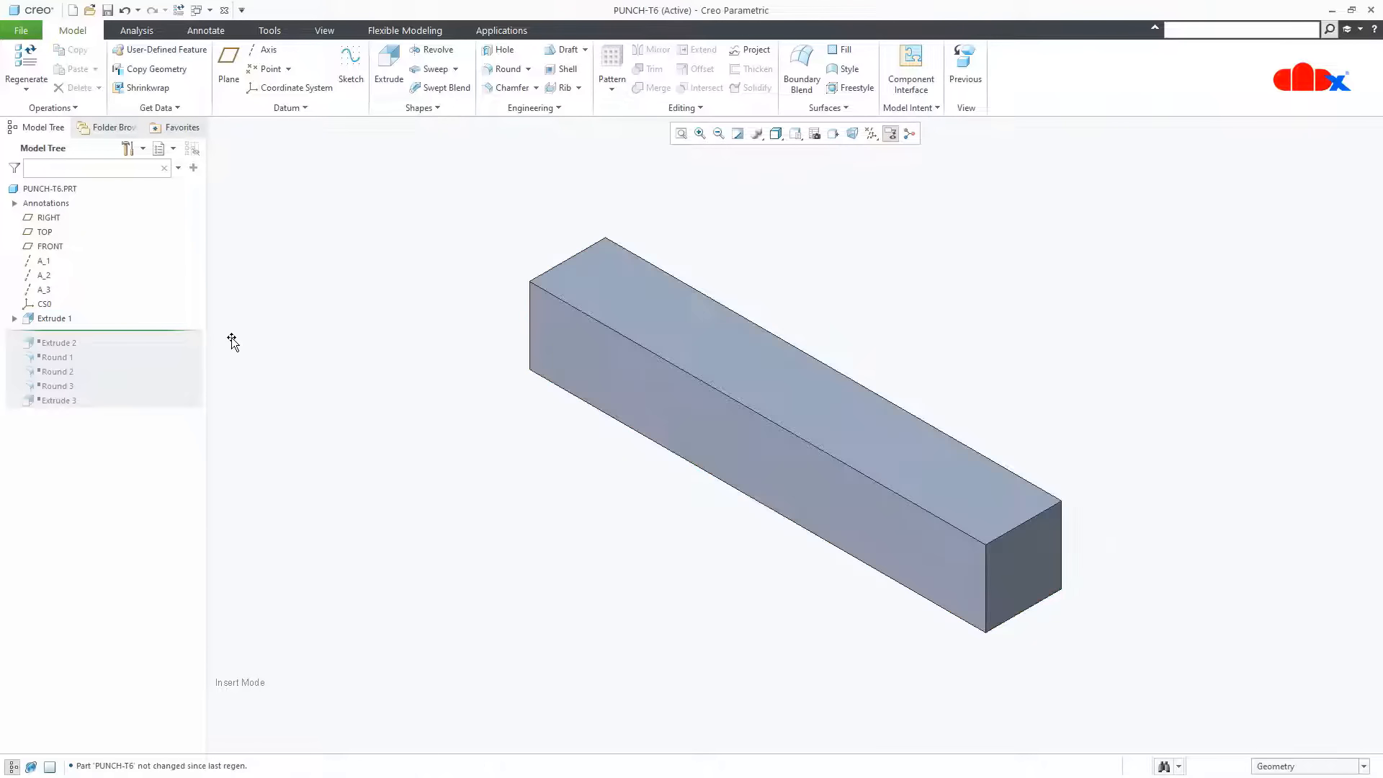
{"action": "left_click_drag", "start_coordinate": [120, 331], "coordinate": [114, 389]}
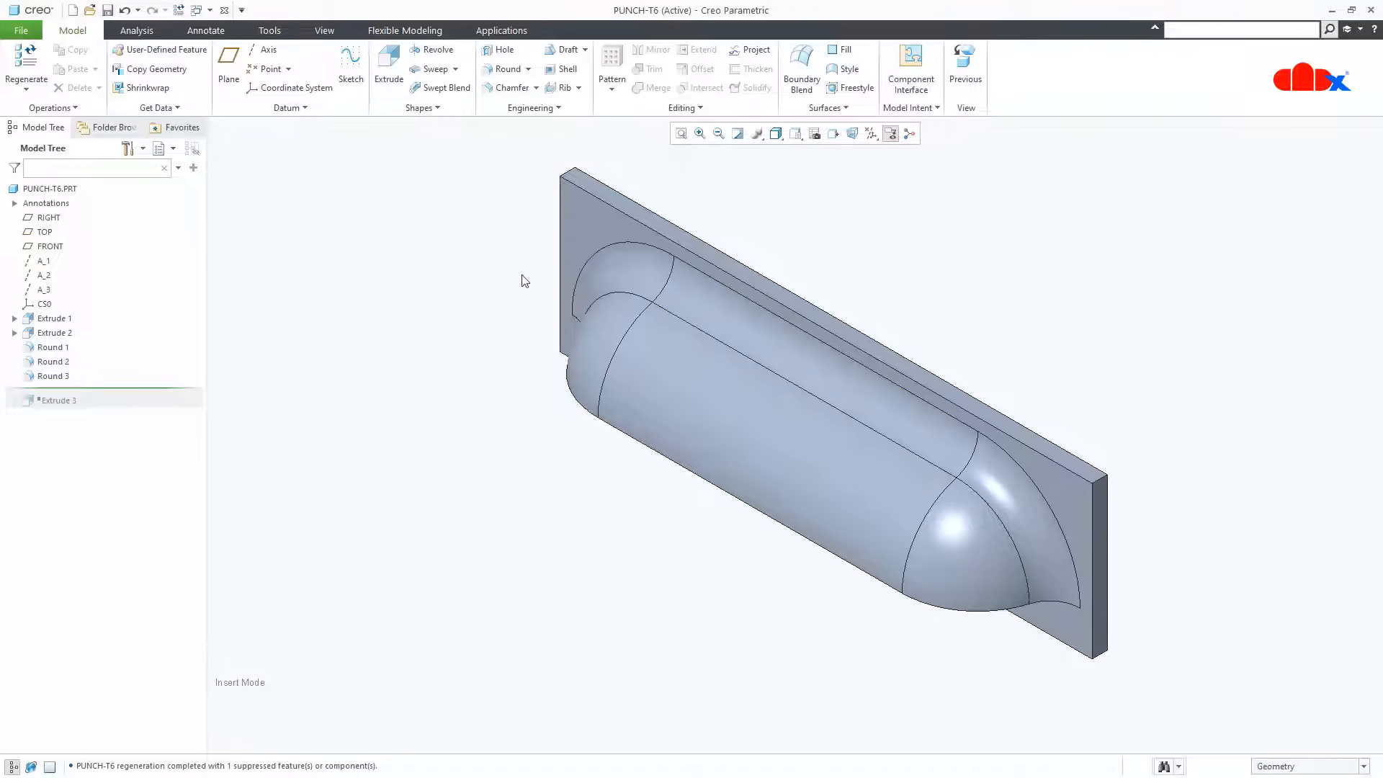
{"action": "left_click_drag", "start_coordinate": [137, 389], "coordinate": [141, 420]}
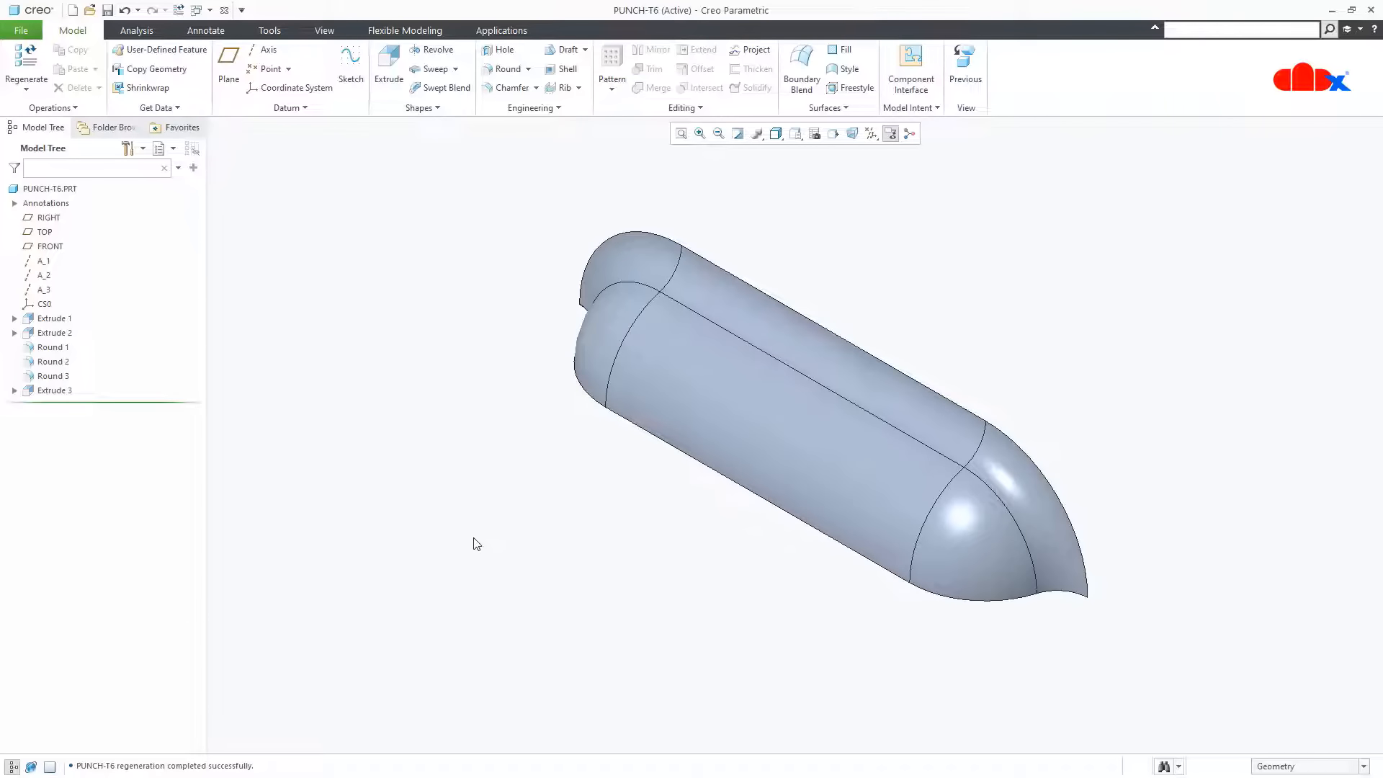
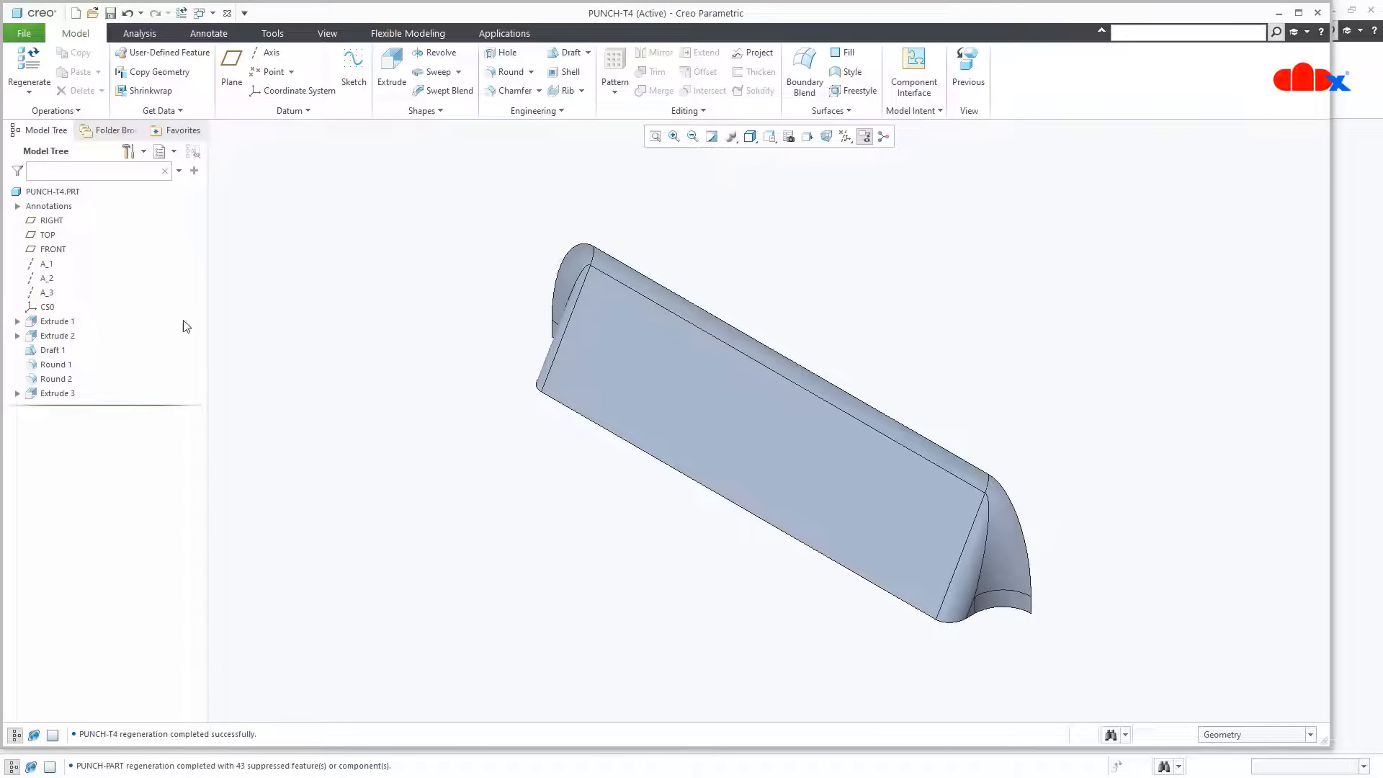
Close the PUNCH-T4 window and roll PUNCH-PART forward past Pattern 9 of Form 7
{"action": "left_click", "coordinate": [227, 13]}
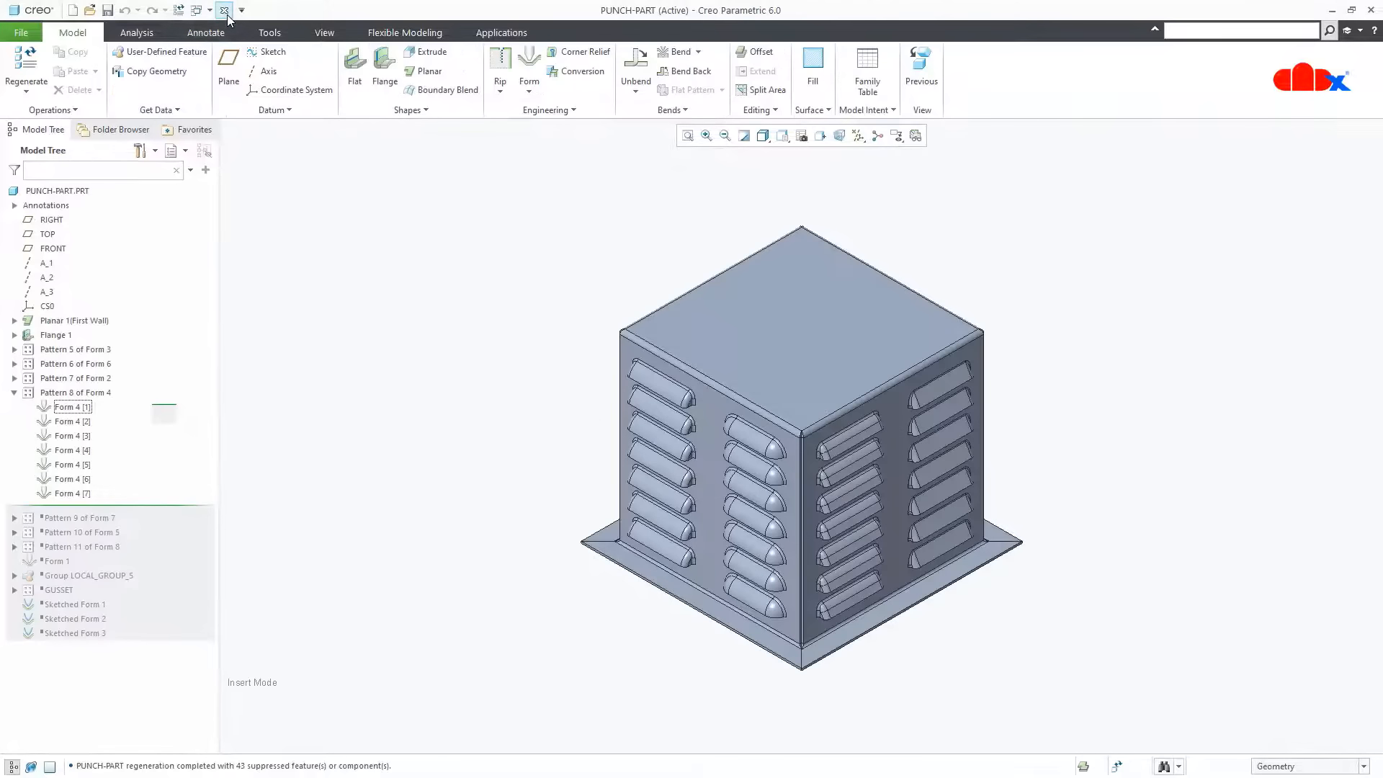
{"action": "left_click", "coordinate": [14, 392]}
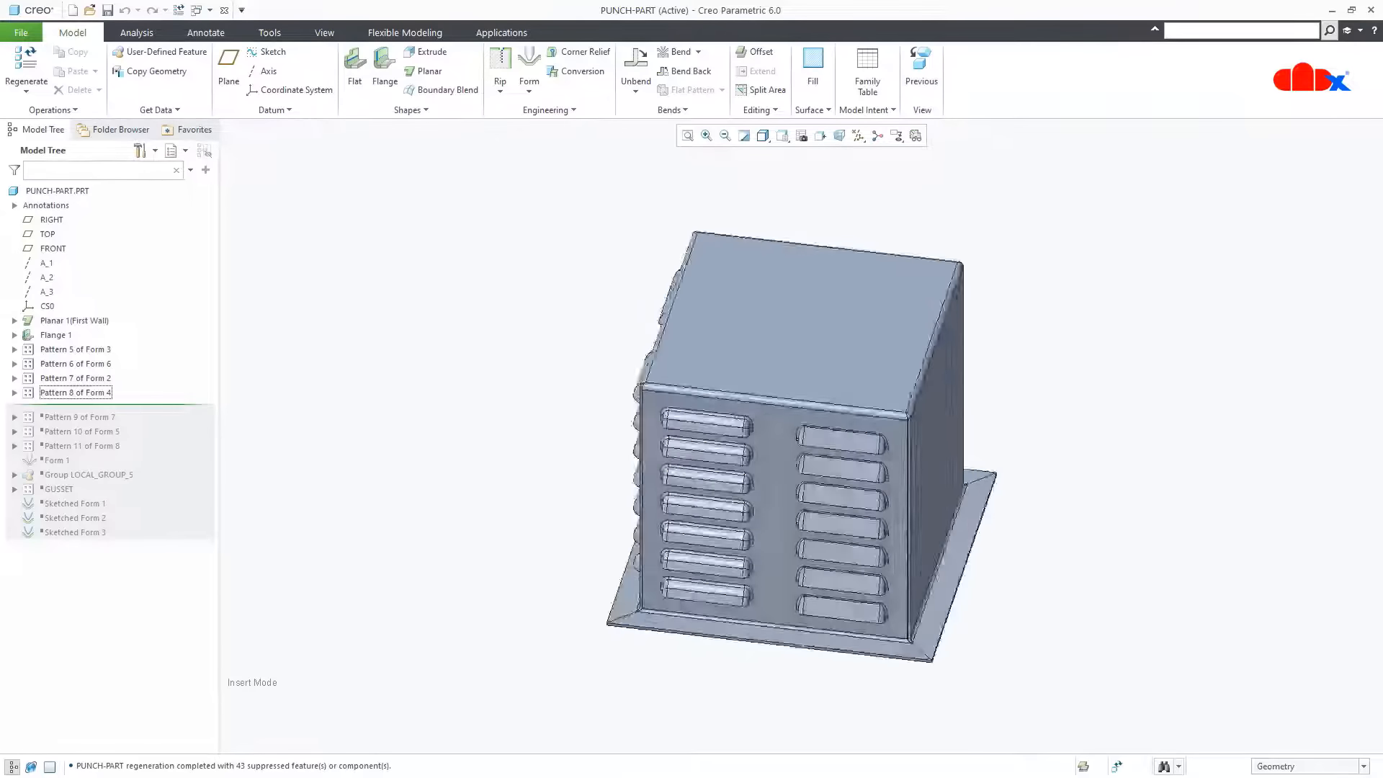
{"action": "left_click_drag", "start_coordinate": [159, 407], "coordinate": [159, 425]}
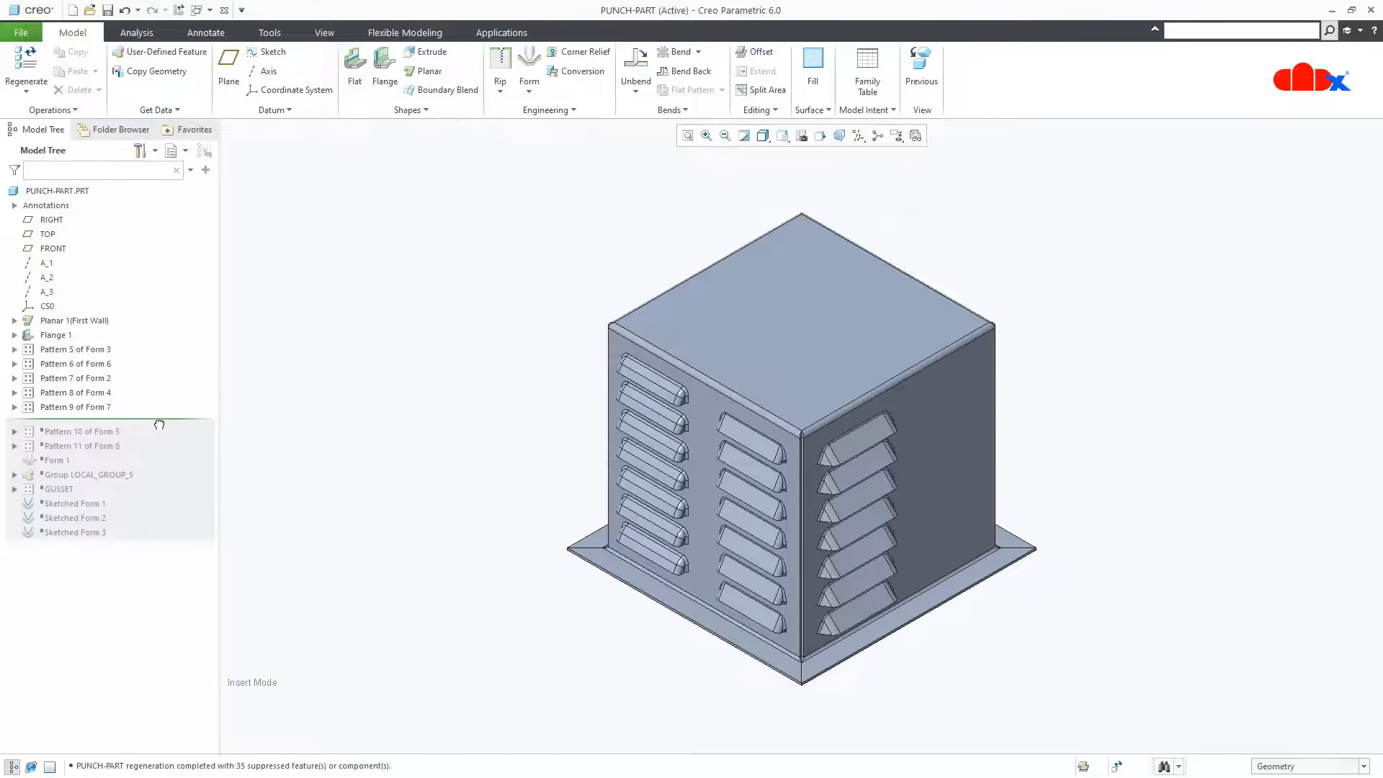
Open the base model of the first form in Pattern 9 of Form 7
{"action": "left_click", "coordinate": [14, 407]}
{"action": "left_click", "coordinate": [52, 423]}
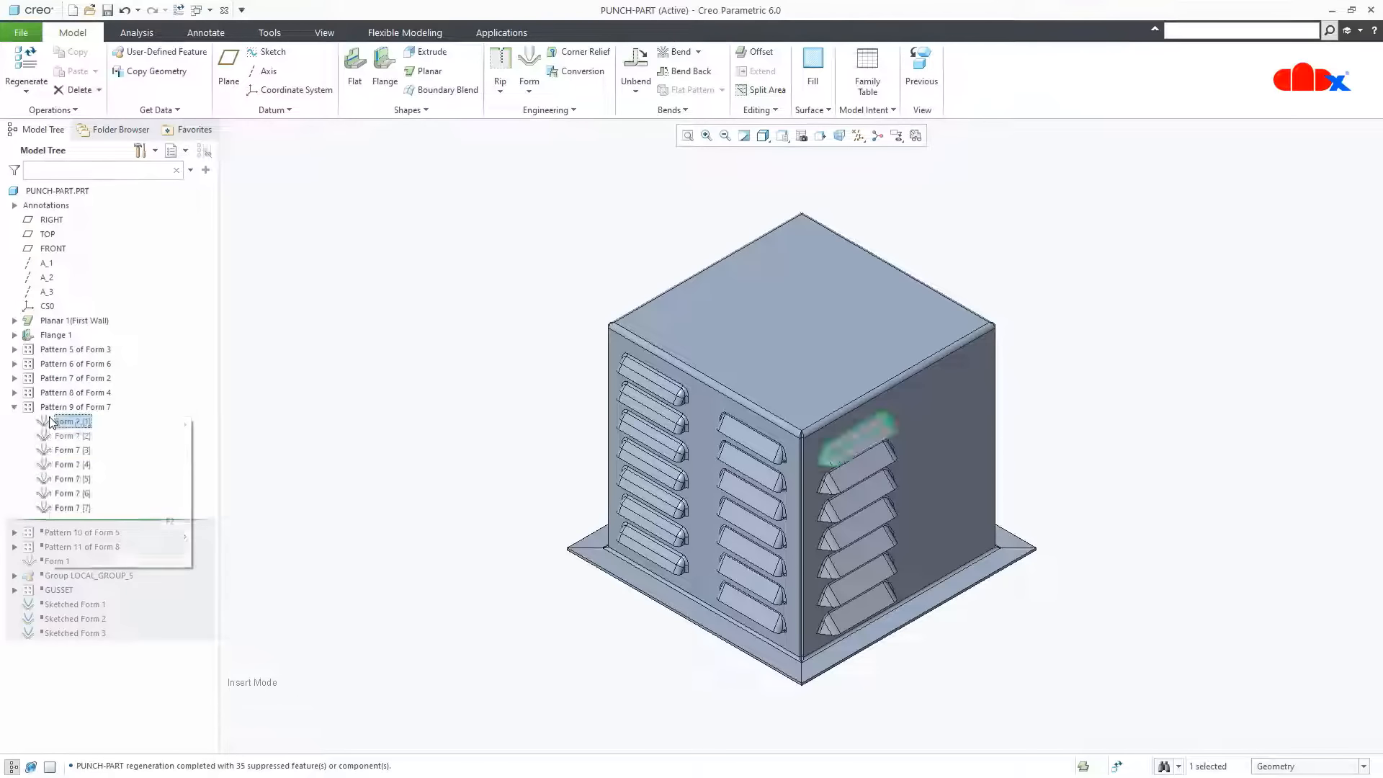
{"action": "right_click", "coordinate": [52, 423]}
{"action": "left_click", "coordinate": [84, 484]}
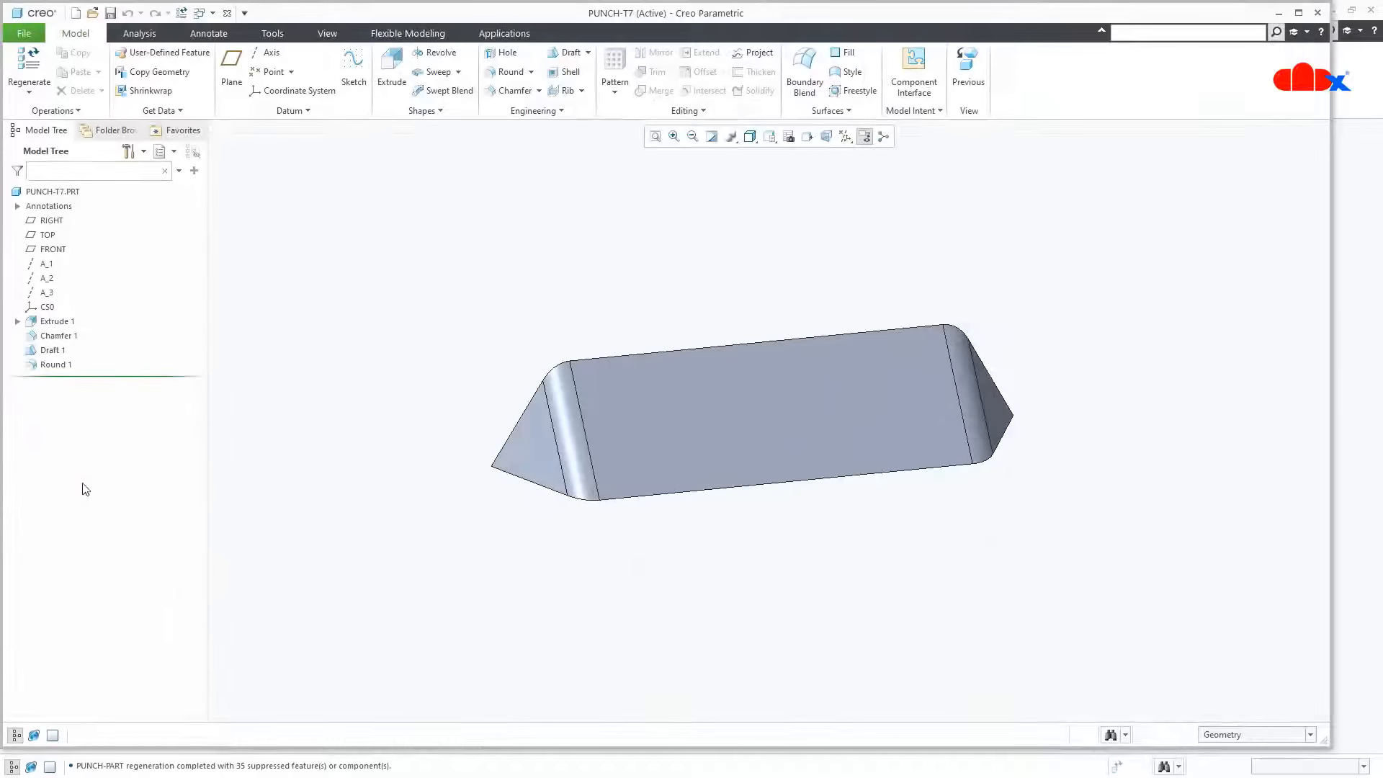
Inspect the PUNCH-T7 punch, roll its features forward through Round 1, and close its window
{"action": "mouse_move", "coordinate": [824, 537]}
{"action": "middle_mouse_down"}
{"action": "mouse_move", "coordinate": [796, 528]}
{"action": "mouse_move", "coordinate": [762, 572]}
{"action": "mouse_move", "coordinate": [840, 611]}
{"action": "mouse_move", "coordinate": [825, 560]}
{"action": "mouse_move", "coordinate": [720, 548]}
{"action": "middle_mouse_up"}
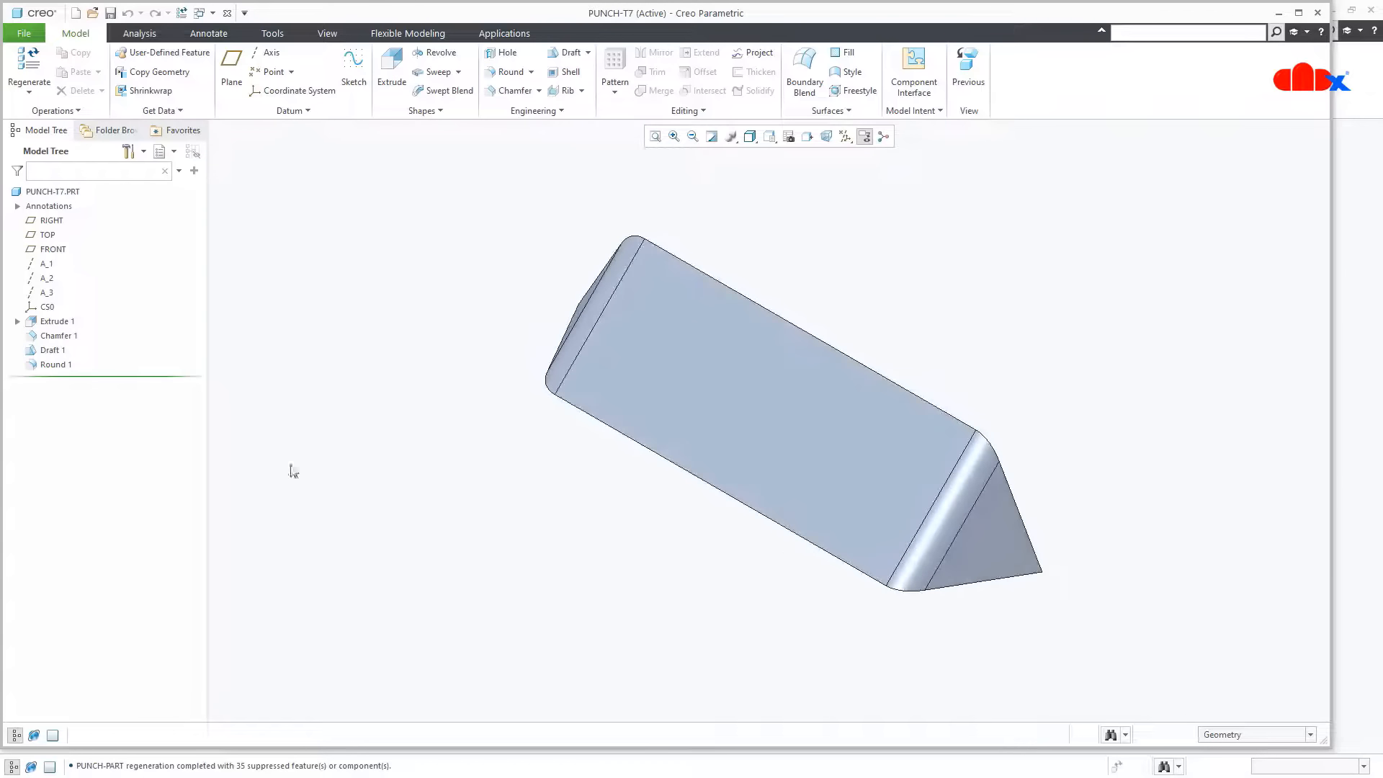
{"action": "mouse_move", "coordinate": [155, 365]}
{"action": "left_mouse_down"}
{"action": "mouse_move", "coordinate": [156, 325]}
{"action": "mouse_move", "coordinate": [153, 361]}
{"action": "mouse_move", "coordinate": [175, 356]}
{"action": "mouse_move", "coordinate": [152, 374]}
{"action": "left_mouse_up"}
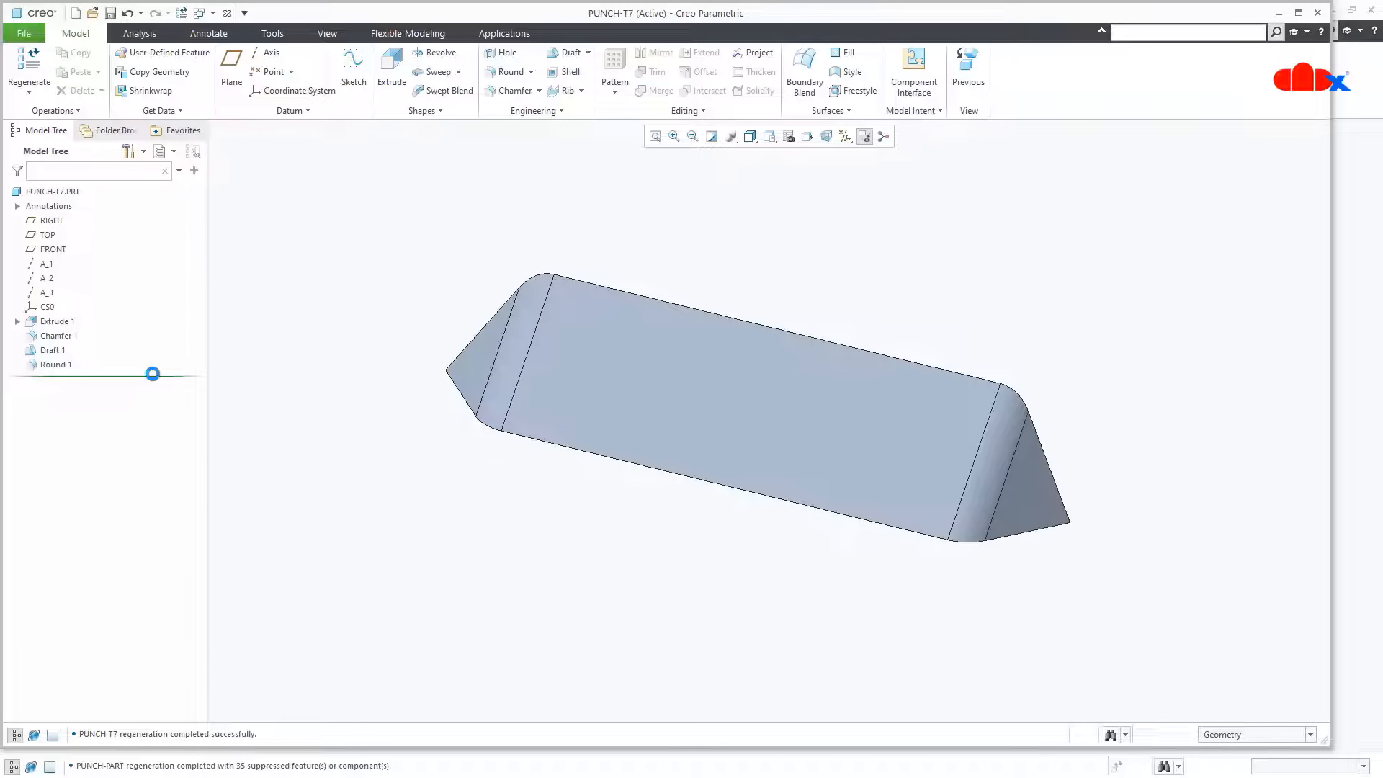
{"action": "left_click", "coordinate": [227, 13]}
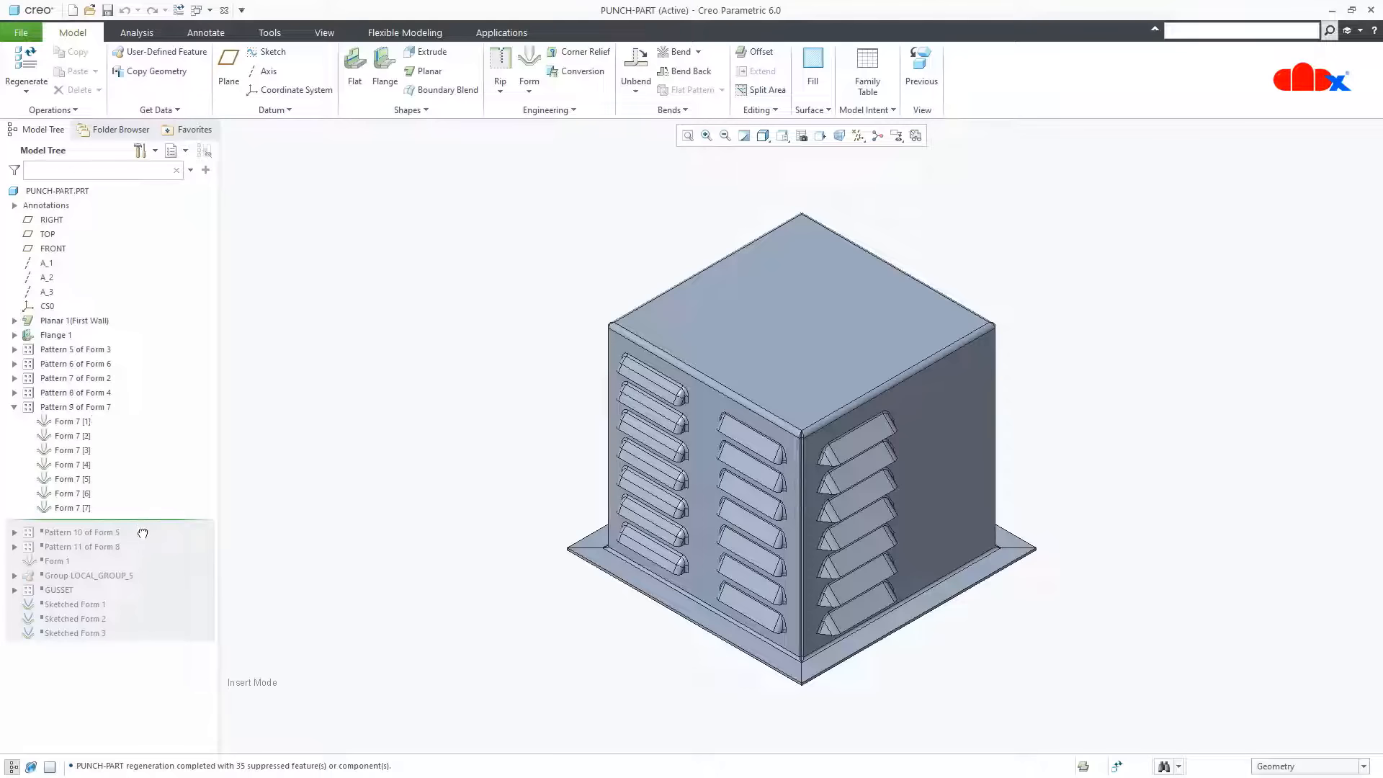
Roll PUNCH-PART forward past Pattern 10 of Form 5 and inspect the added louvers up close
{"action": "left_click_drag", "start_coordinate": [142, 533], "coordinate": [142, 537]}
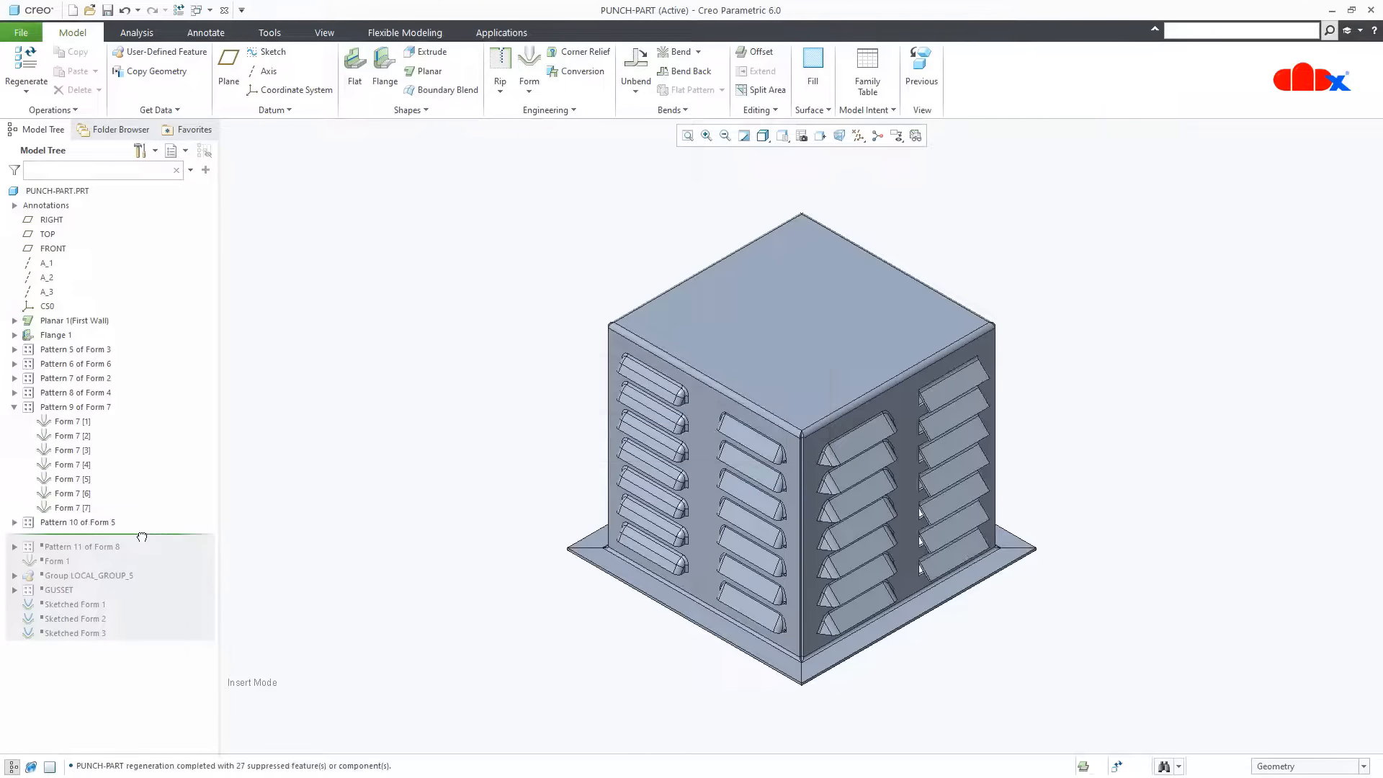
{"action": "scroll", "coordinate": [900, 566], "scroll_direction": "down", "scroll_amount": 5}
{"action": "middle_click_drag", "start_coordinate": [906, 554], "coordinate": [946, 537]}
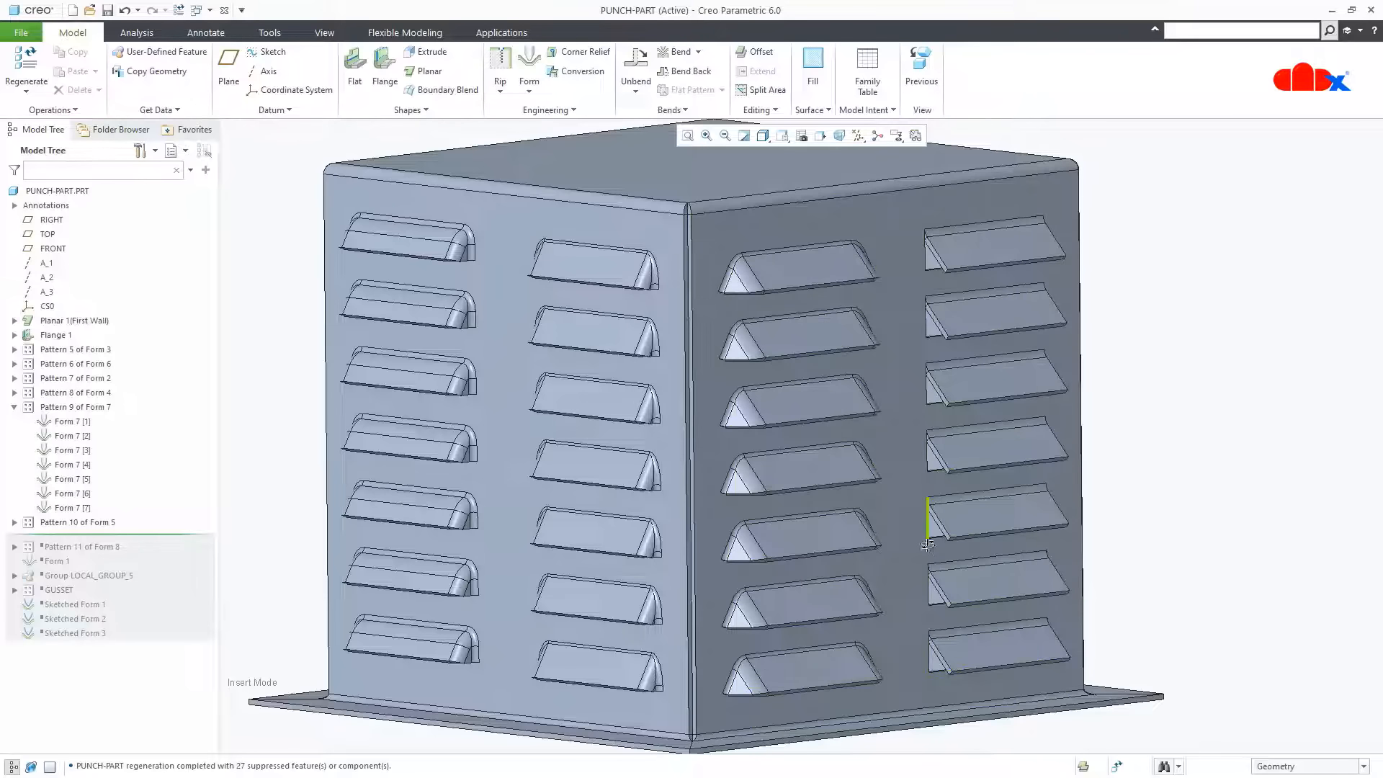
{"action": "key", "text": "ctrl+d"}
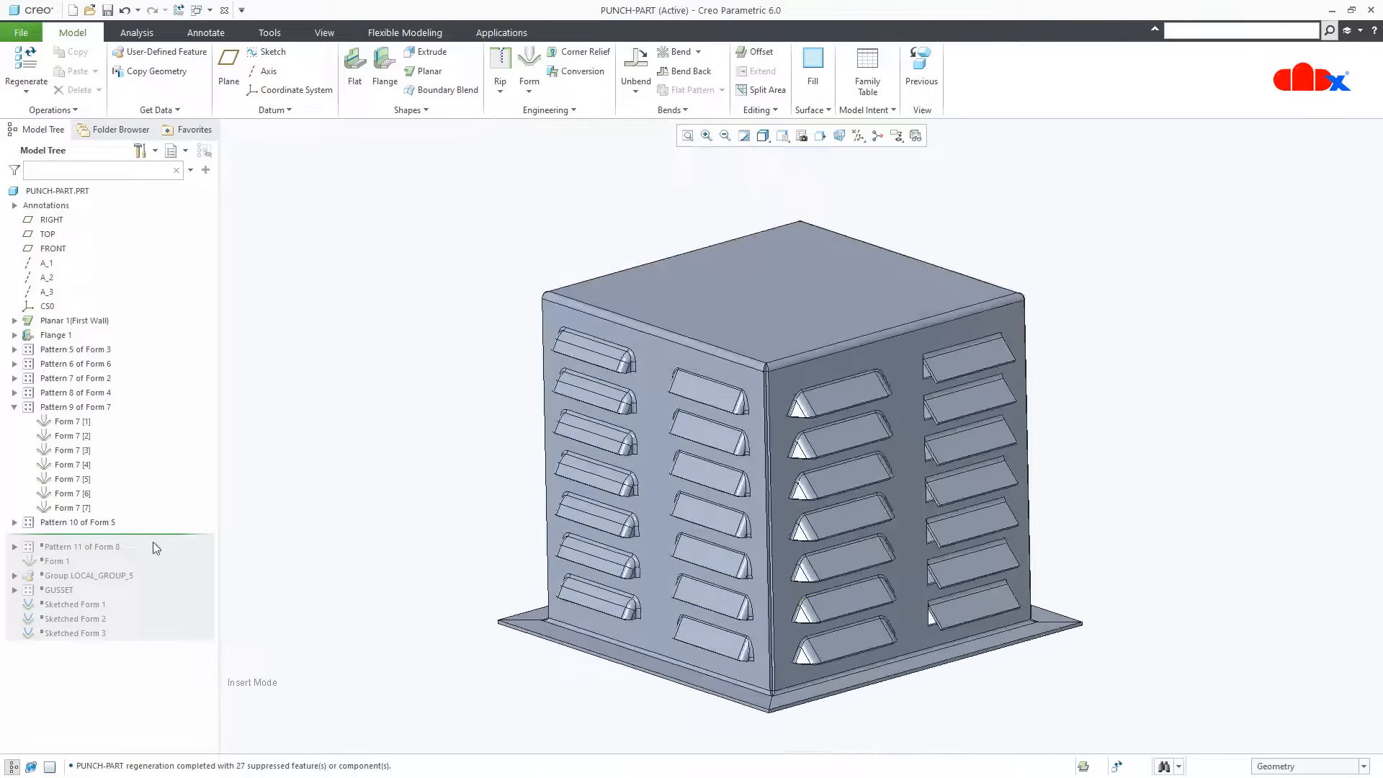
Open the base model of the first form in Pattern 10 of Form 5
{"action": "left_click", "coordinate": [14, 523]}
{"action": "left_click", "coordinate": [77, 538]}
{"action": "right_click", "coordinate": [76, 539]}
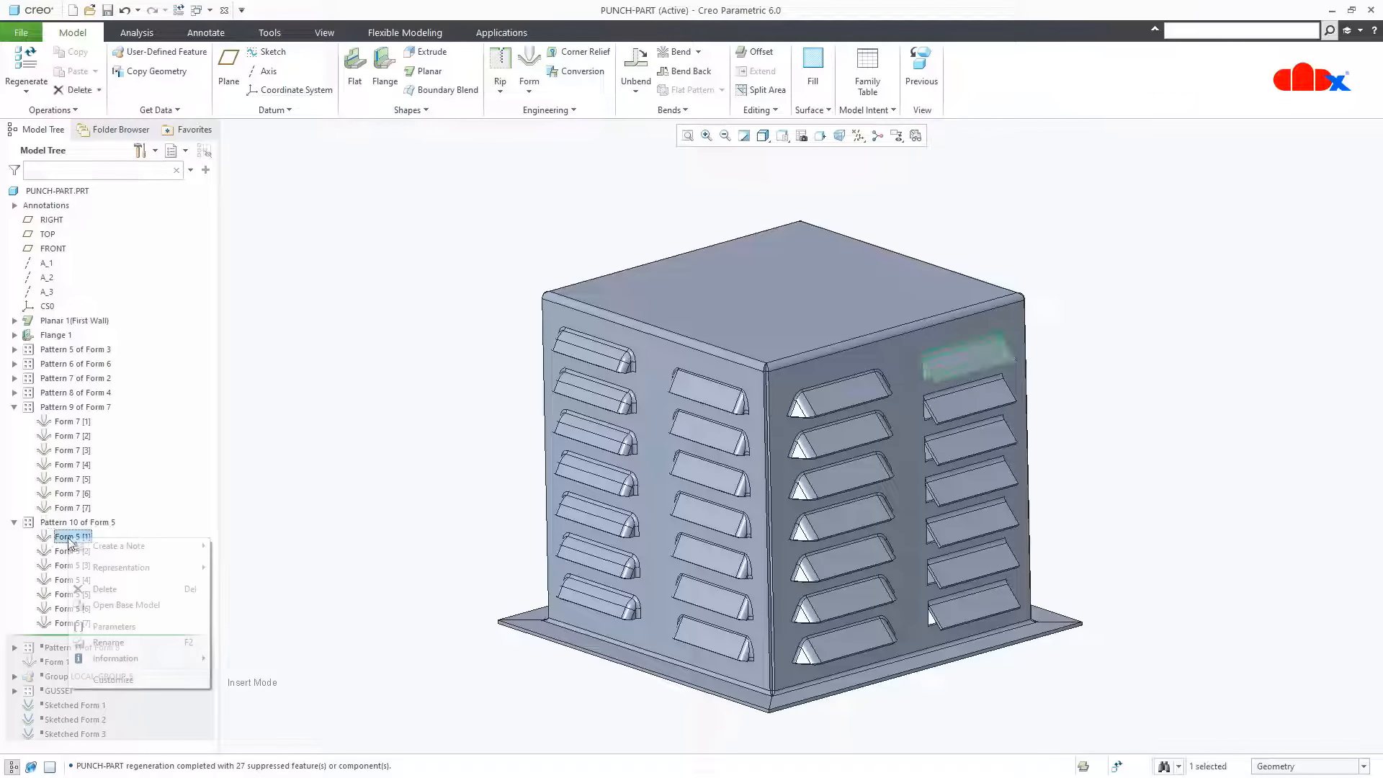
{"action": "left_click", "coordinate": [109, 608]}
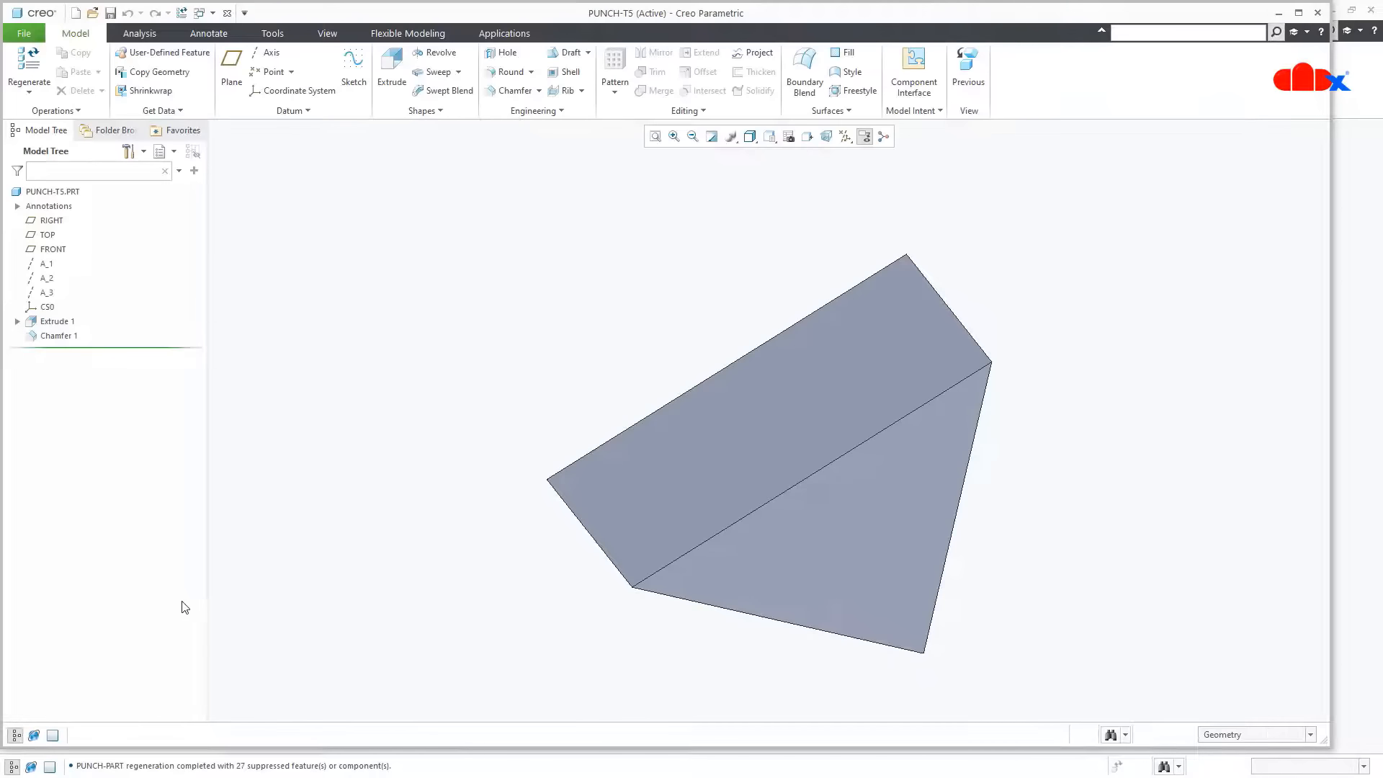
Inspect the PUNCH-T5 punch, roll its features forward through Chamfer 1, and close its window
{"action": "mouse_move", "coordinate": [746, 597]}
{"action": "middle_mouse_down"}
{"action": "mouse_move", "coordinate": [714, 572]}
{"action": "mouse_move", "coordinate": [889, 534]}
{"action": "mouse_move", "coordinate": [726, 590]}
{"action": "middle_mouse_up"}
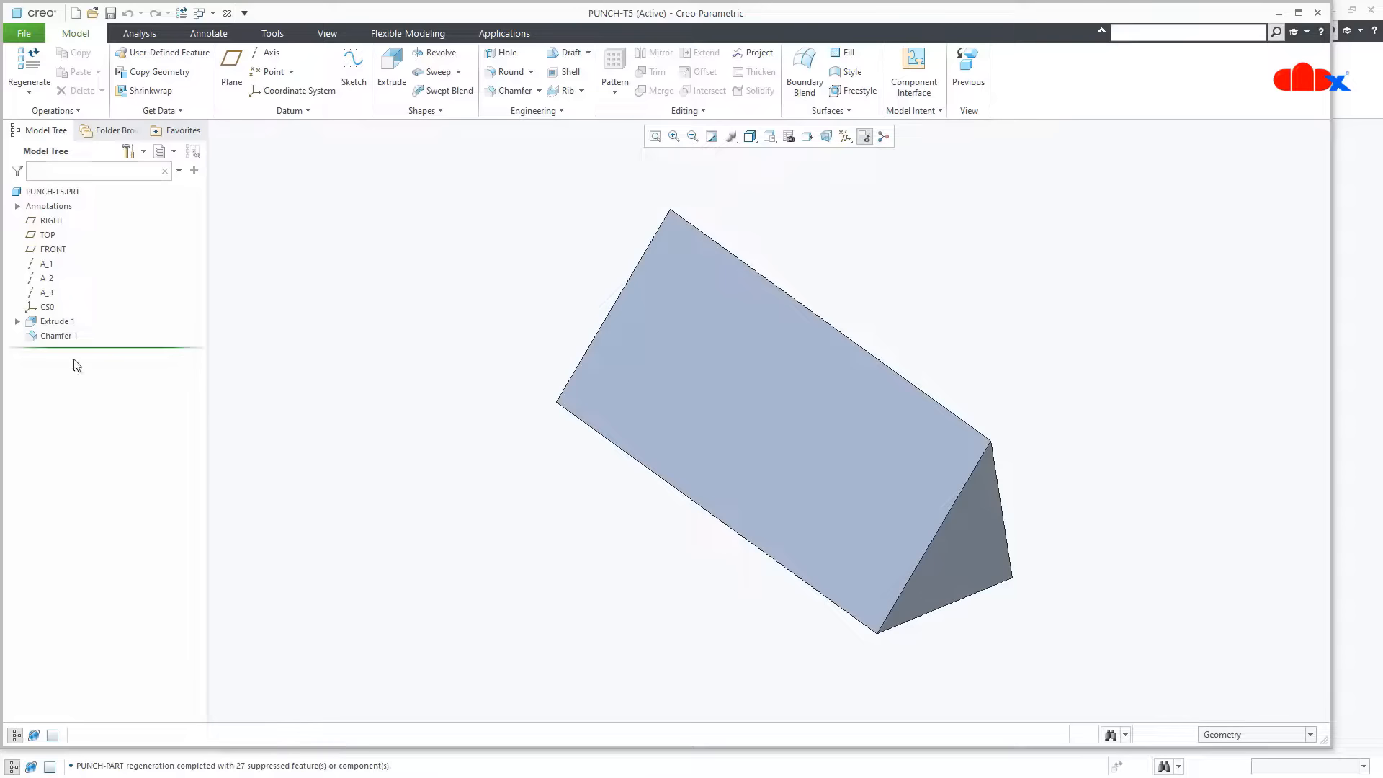
{"action": "mouse_move", "coordinate": [92, 349]}
{"action": "left_mouse_down"}
{"action": "mouse_move", "coordinate": [101, 327]}
{"action": "mouse_move", "coordinate": [102, 350]}
{"action": "left_mouse_up"}
{"action": "middle_click_drag", "start_coordinate": [478, 466], "coordinate": [800, 581]}
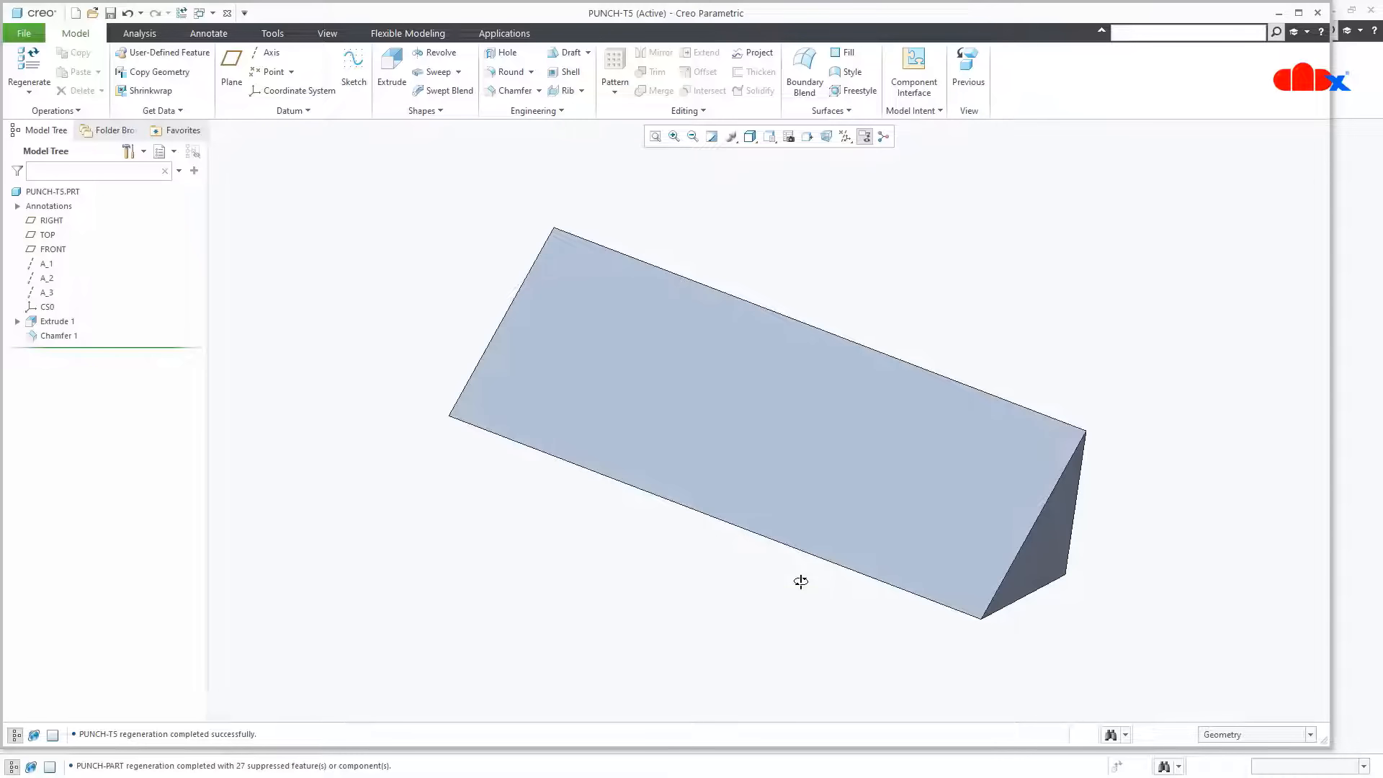
{"action": "left_click", "coordinate": [1319, 13]}
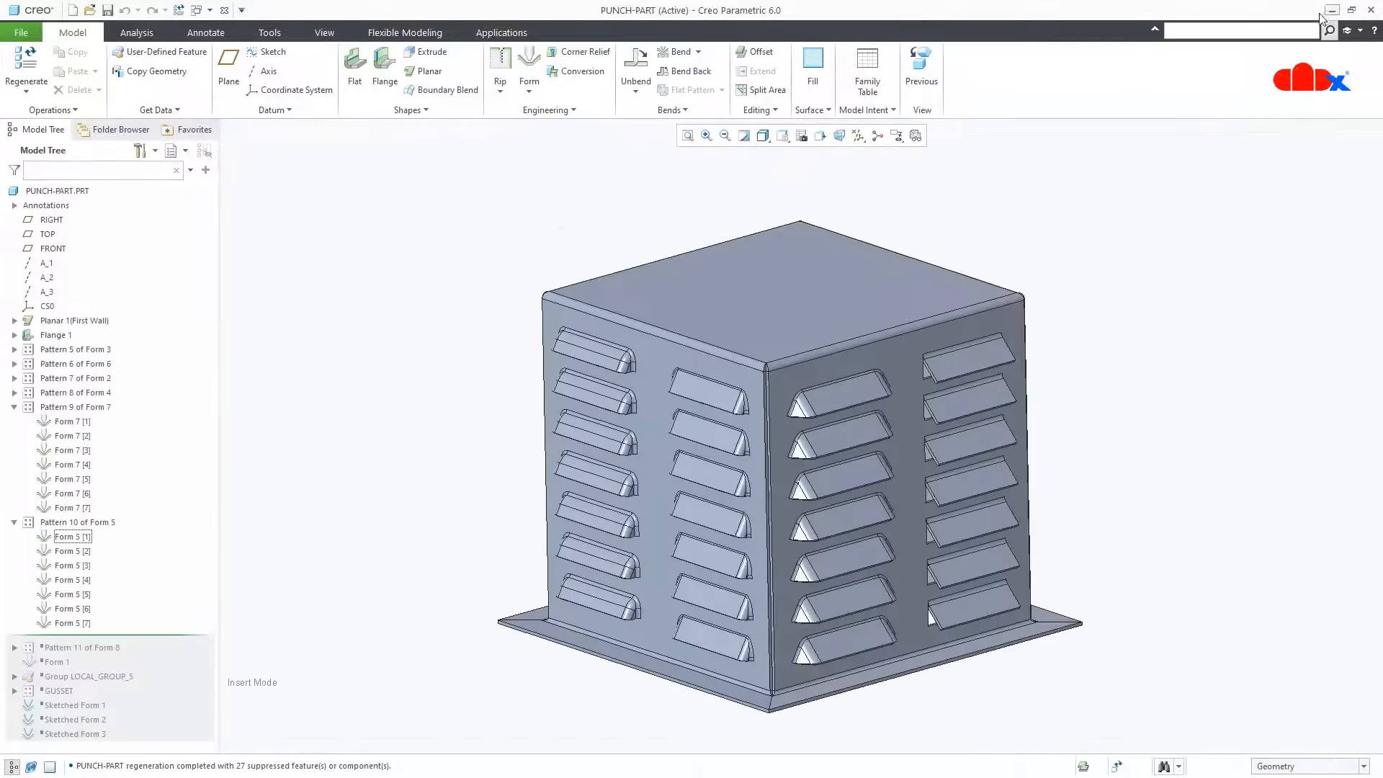
Collapse the expanded Form 7 and Form 5 patterns and roll PUNCH-PART forward past Pattern 11 of Form 8
{"action": "left_click", "coordinate": [14, 408]}
{"action": "left_click", "coordinate": [14, 422]}
{"action": "key", "text": "ctrl+d"}
{"action": "left_click_drag", "start_coordinate": [161, 432], "coordinate": [161, 455]}
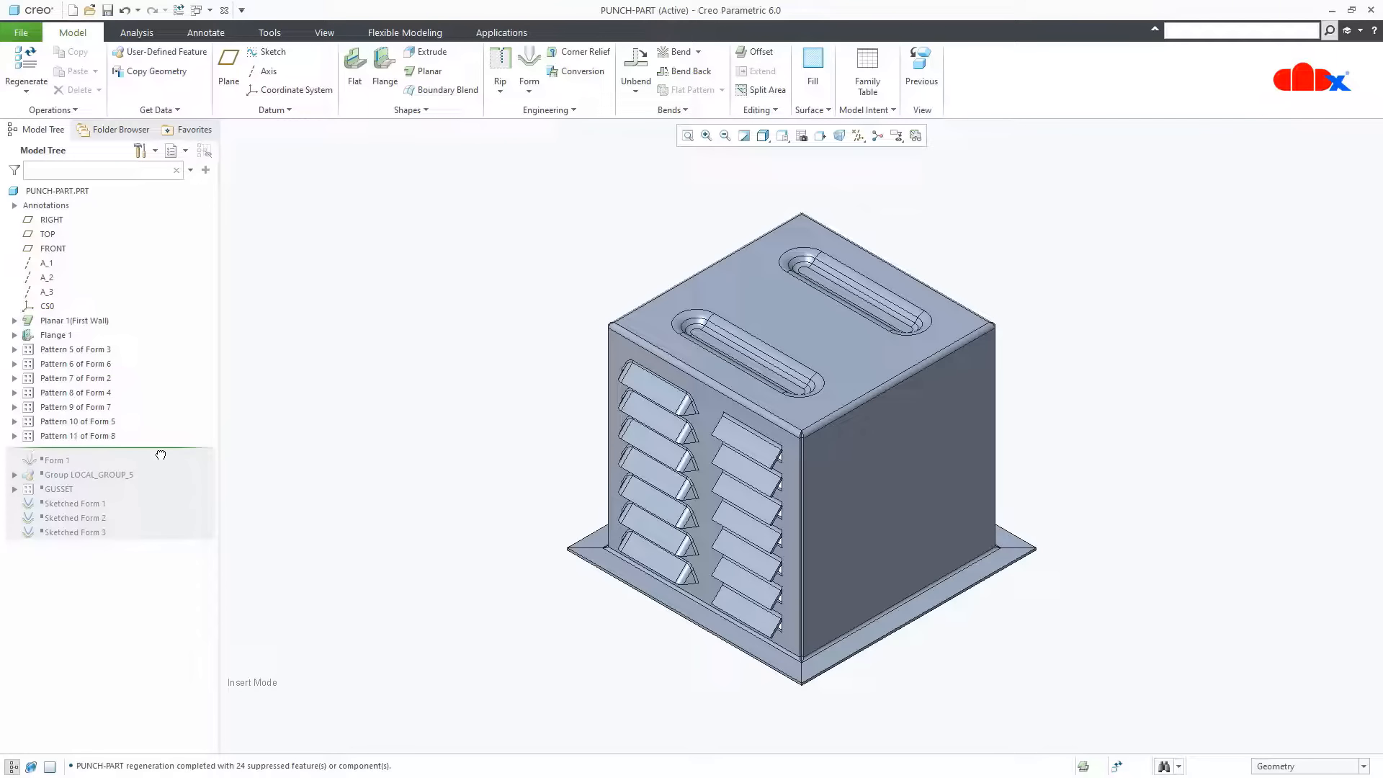
Open the base model of the first form in Pattern 11 of Form 8 and inspect the die
{"action": "left_click", "coordinate": [15, 436]}
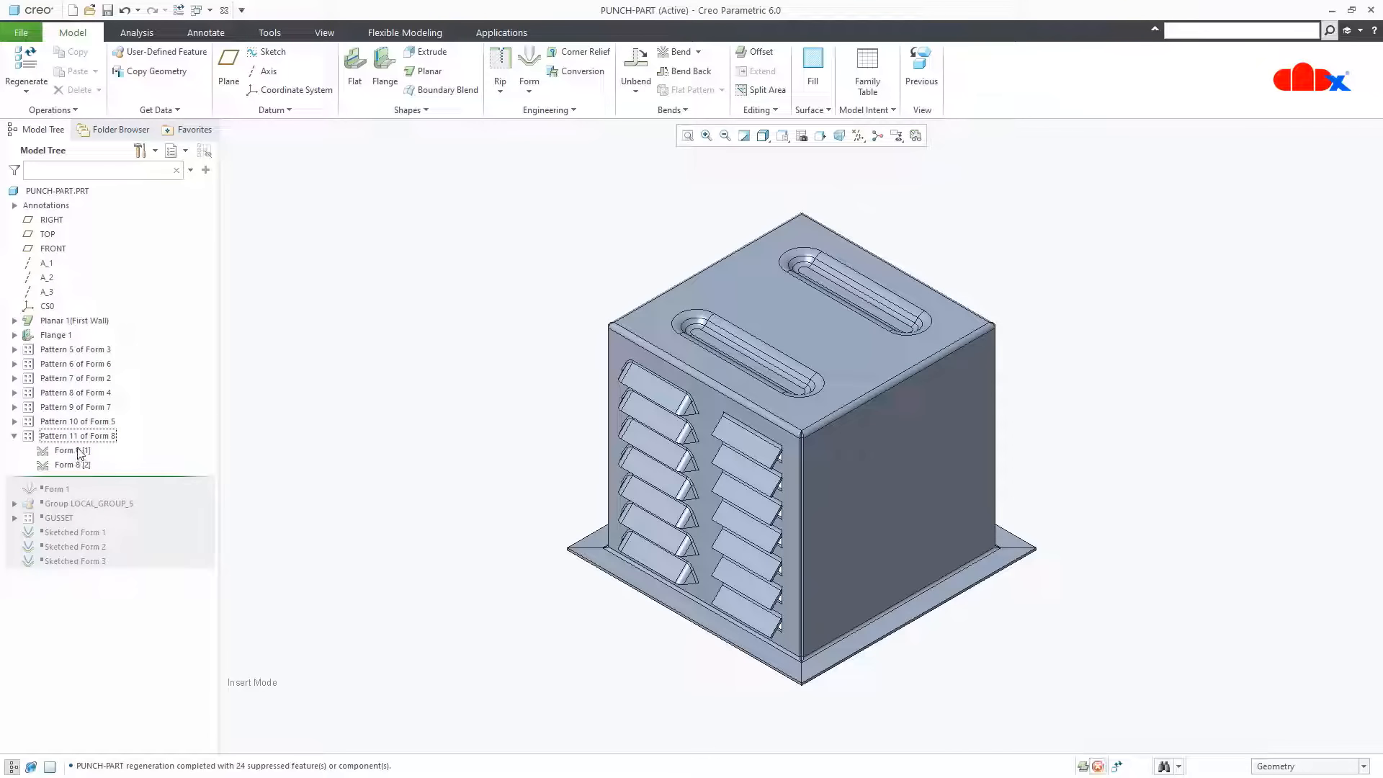
{"action": "right_click", "coordinate": [79, 452]}
{"action": "left_click", "coordinate": [114, 515]}
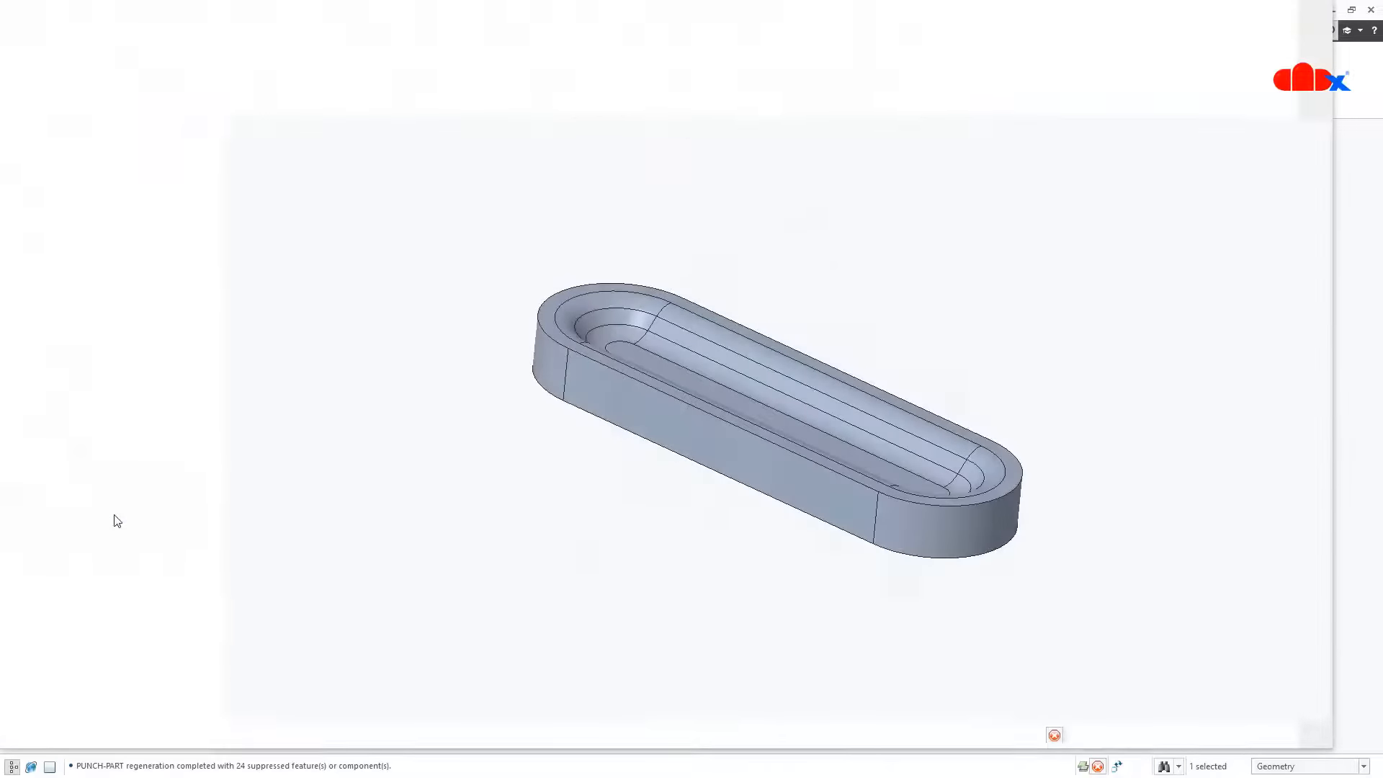
{"action": "middle_click_drag", "start_coordinate": [663, 533], "coordinate": [650, 548]}
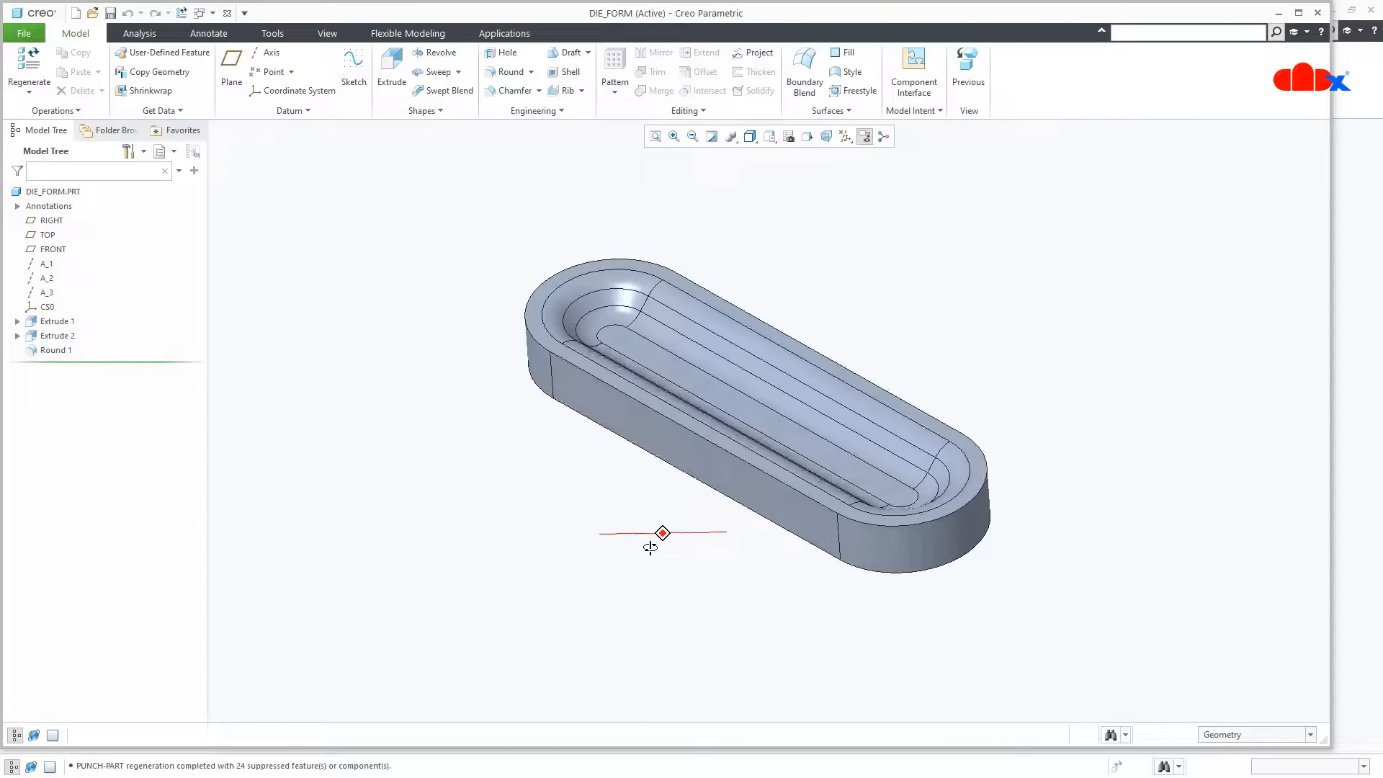
Roll the DIE_FORM model back to just after Extrude 1 and show that extrusion's dimensions
{"action": "left_click_drag", "start_coordinate": [134, 328], "coordinate": [132, 328]}
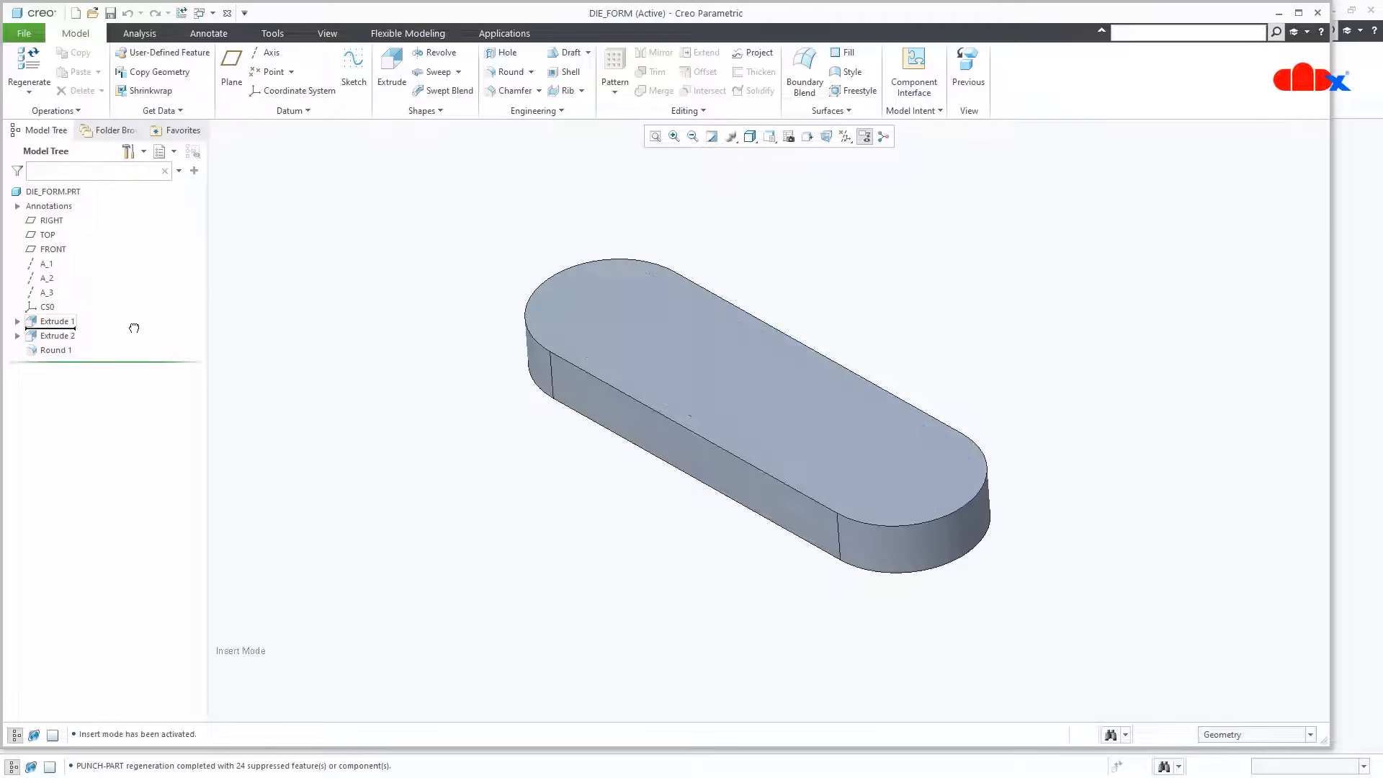
{"action": "left_click", "coordinate": [72, 322]}
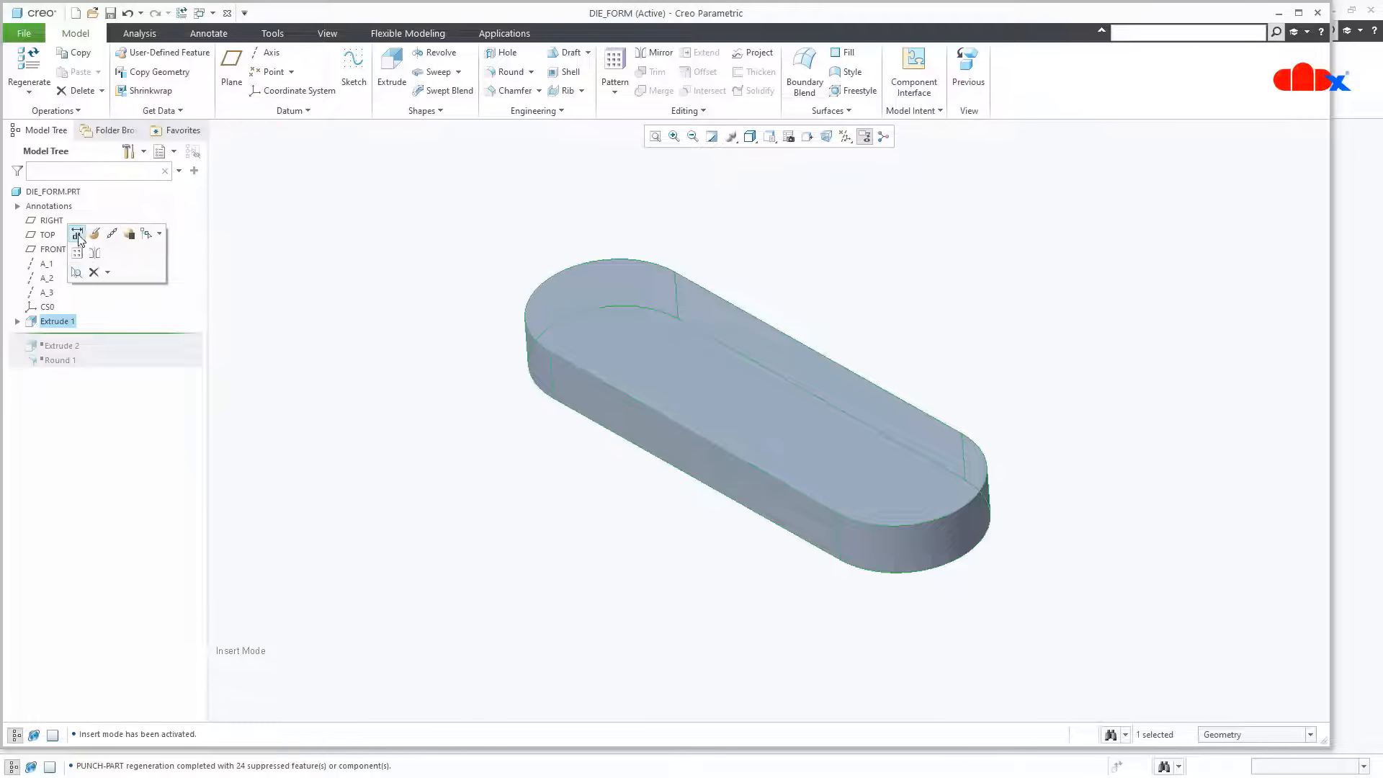
{"action": "left_click", "coordinate": [77, 235]}
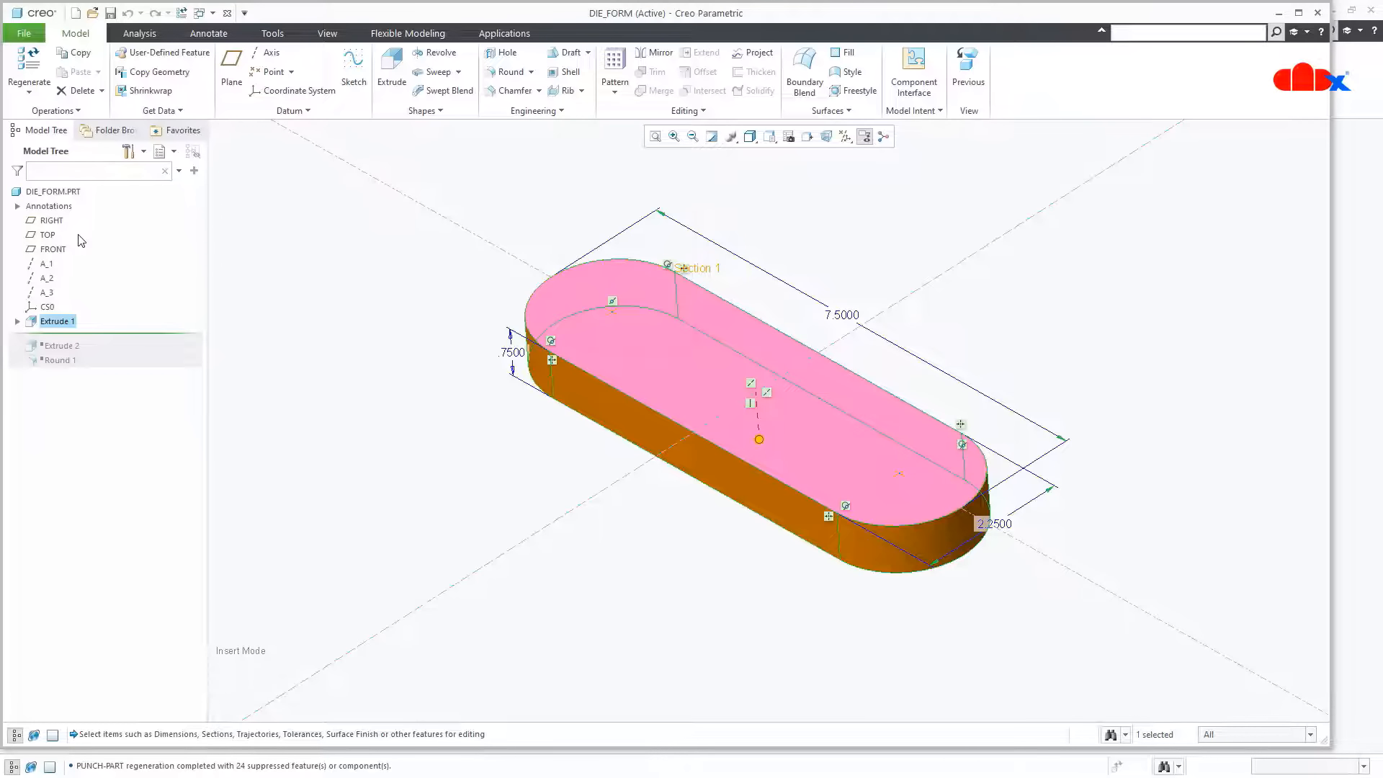
Roll DIE_FORM forward past Extrude 2 and review the depth and taper in that cut's definition
{"action": "left_click_drag", "start_coordinate": [159, 333], "coordinate": [159, 348]}
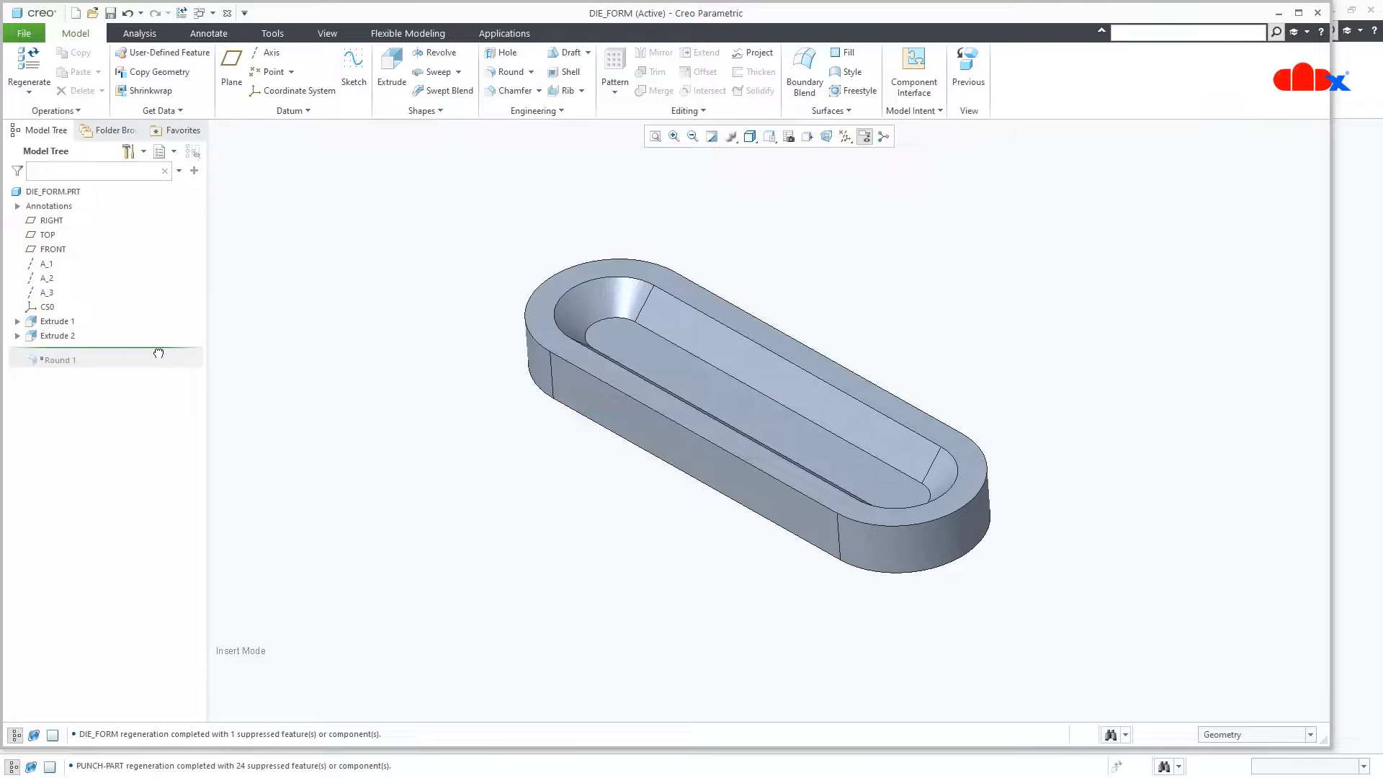
{"action": "left_click", "coordinate": [63, 335]}
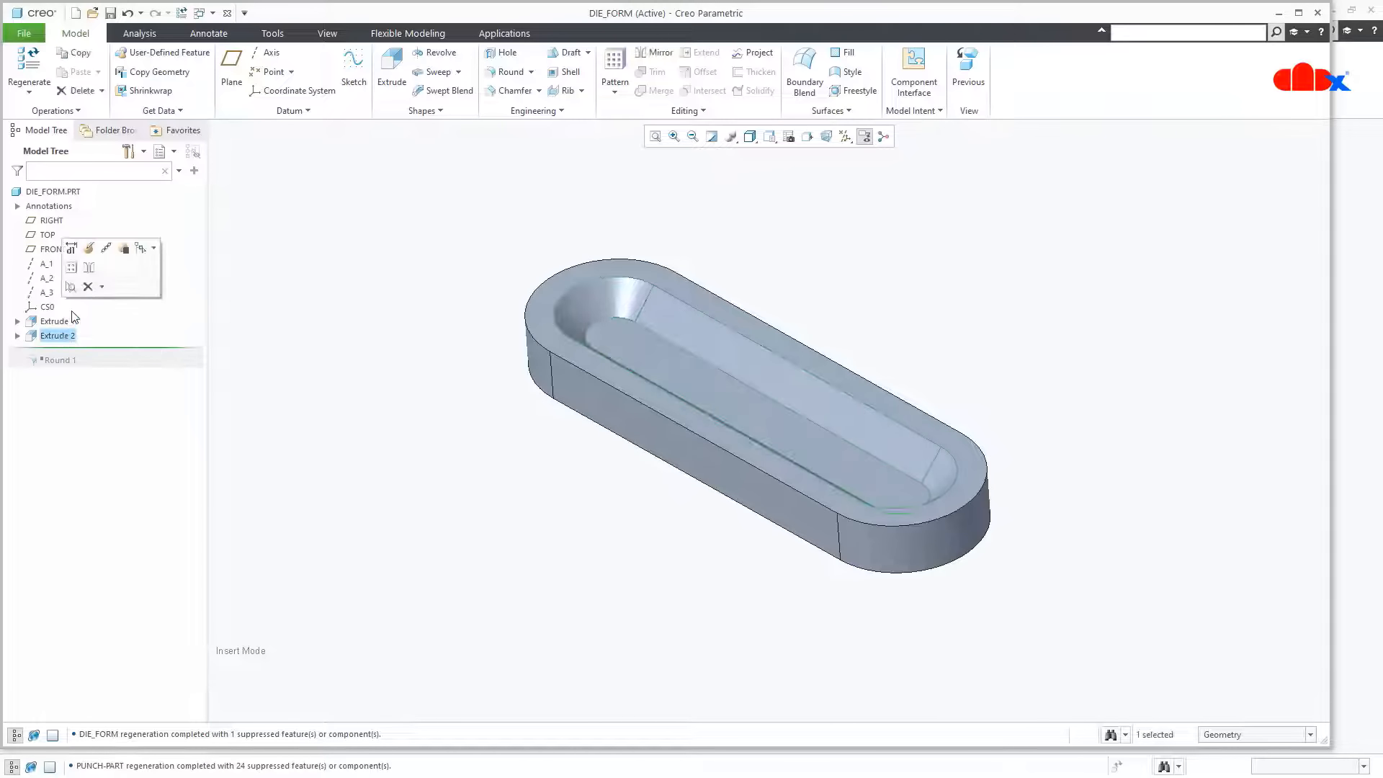
{"action": "left_click", "coordinate": [88, 250]}
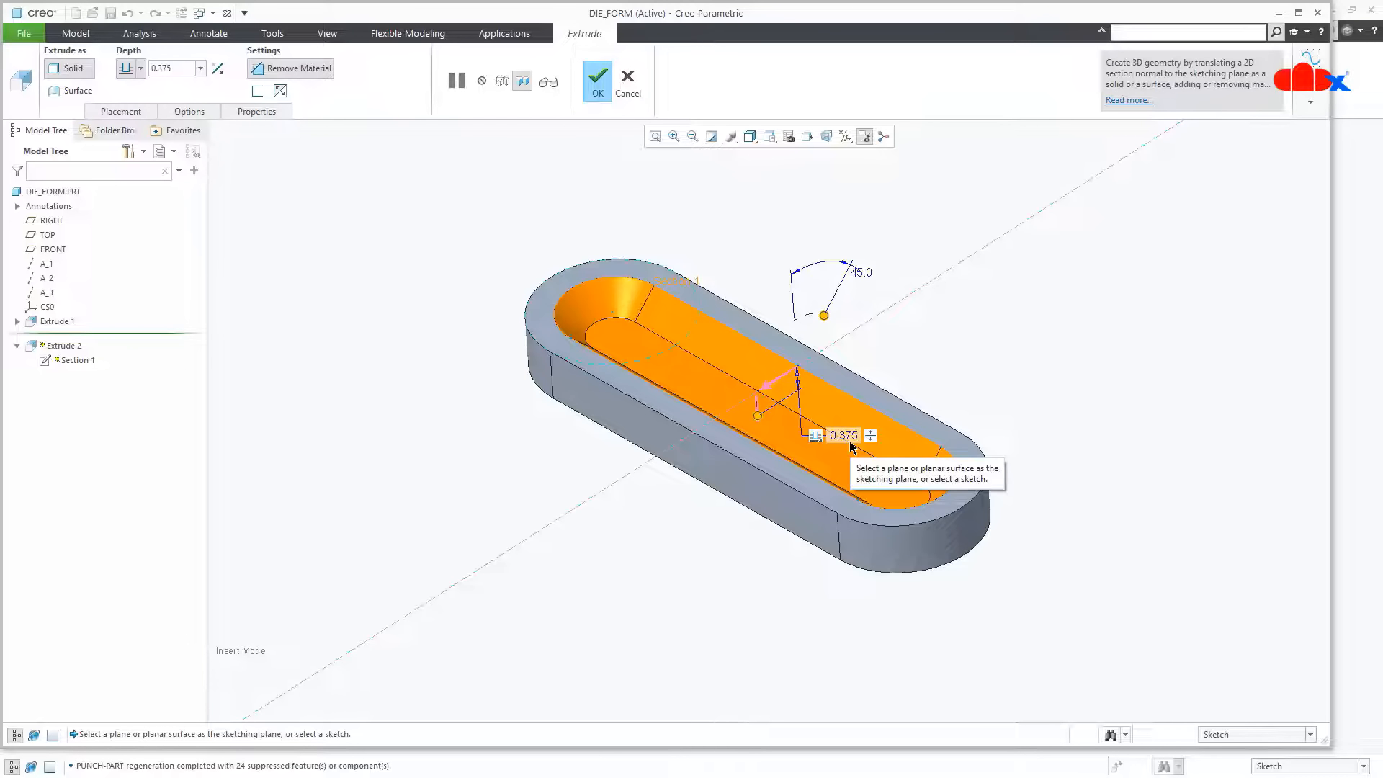
{"action": "left_click", "coordinate": [598, 81]}
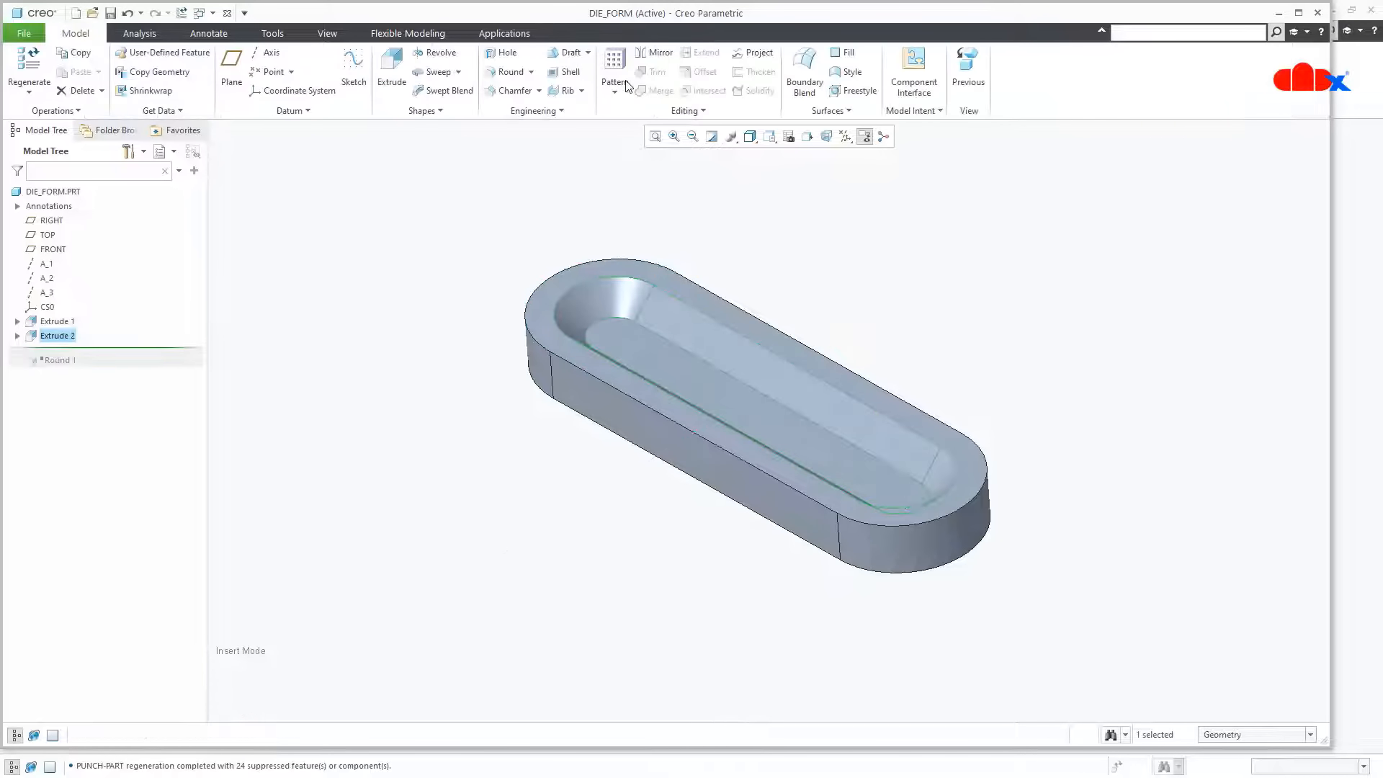
Roll DIE_FORM forward past Round 1 and close its window
{"action": "left_click_drag", "start_coordinate": [146, 348], "coordinate": [149, 363]}
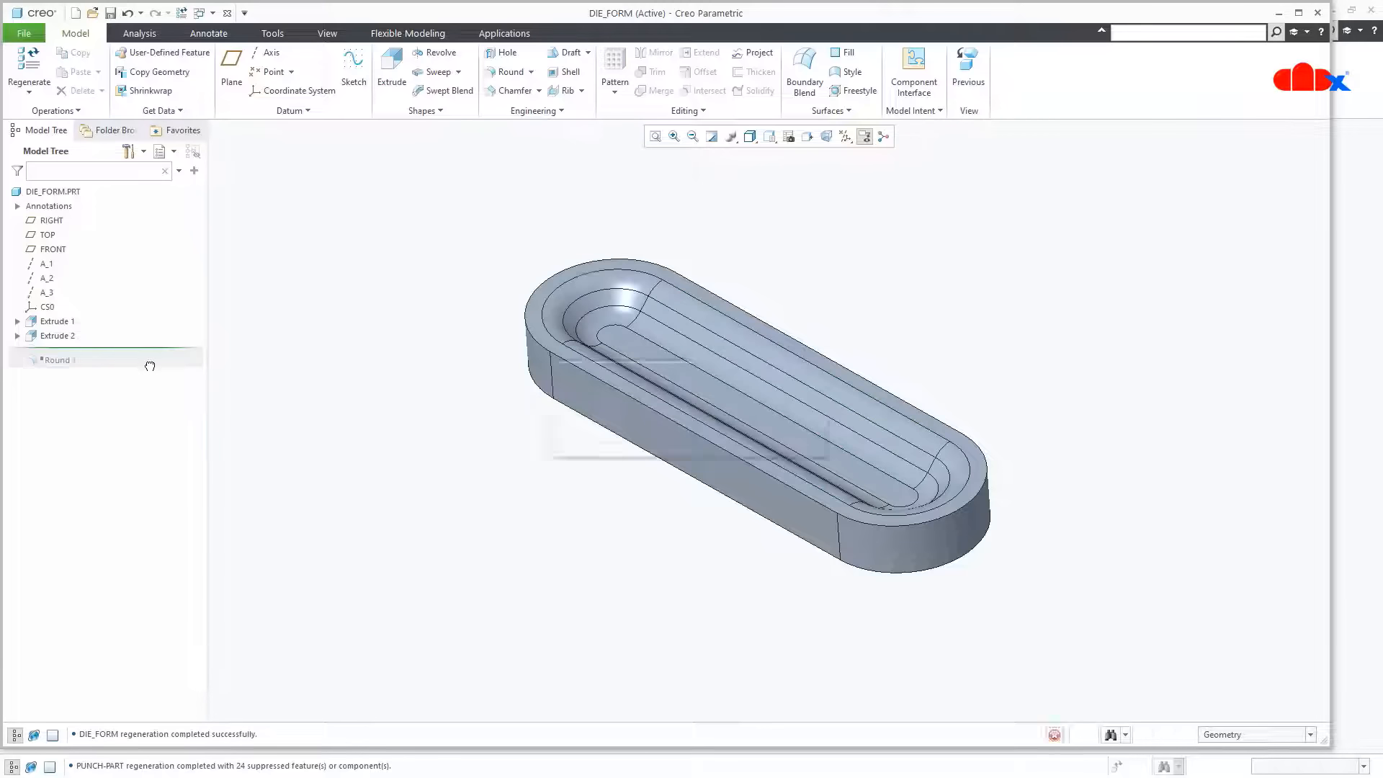
{"action": "left_click", "coordinate": [227, 14]}
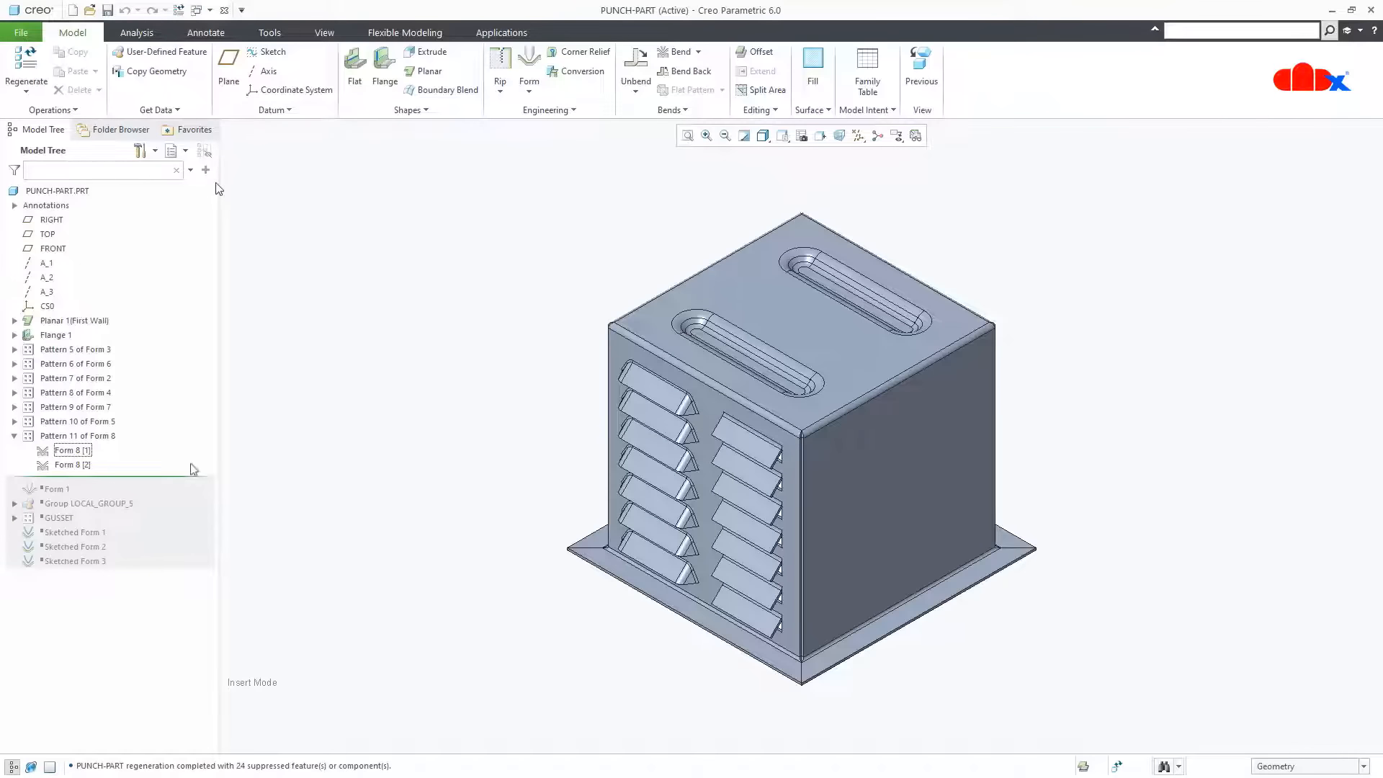
Roll PUNCH-PART forward past Form 1
{"action": "left_click_drag", "start_coordinate": [192, 487], "coordinate": [193, 496]}
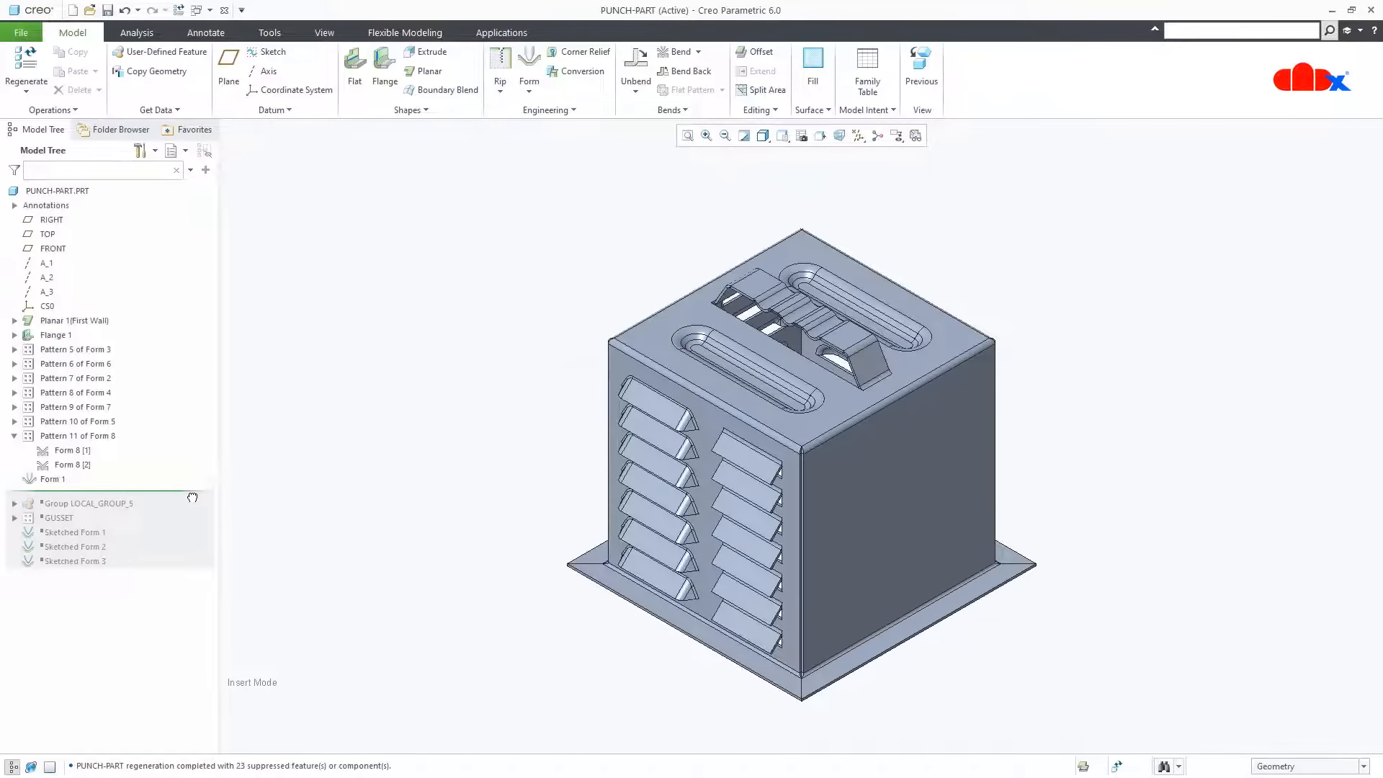
Open Form 1's punch model PUNCH-T1, view its shape from another angle and close its window
{"action": "left_click", "coordinate": [64, 481]}
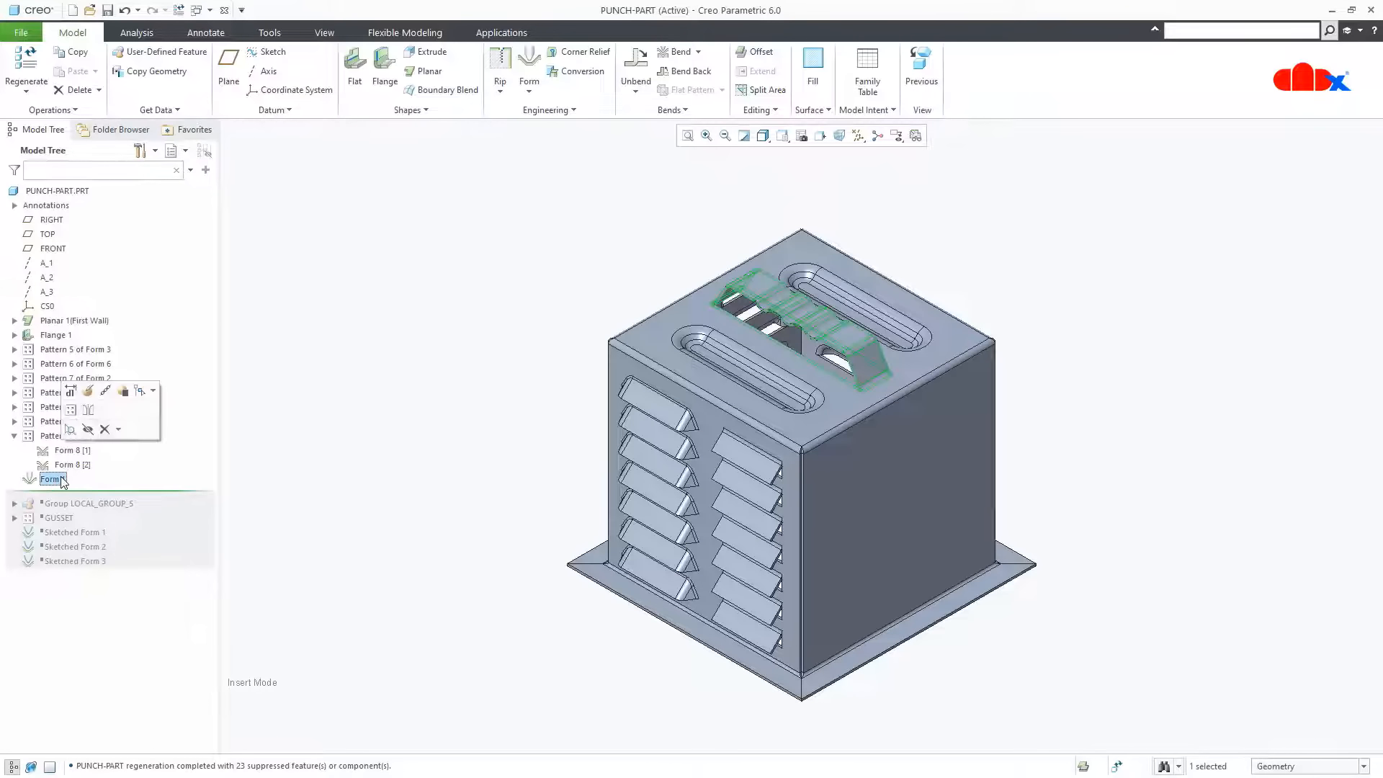
{"action": "right_click", "coordinate": [62, 481]}
{"action": "left_click", "coordinate": [101, 585]}
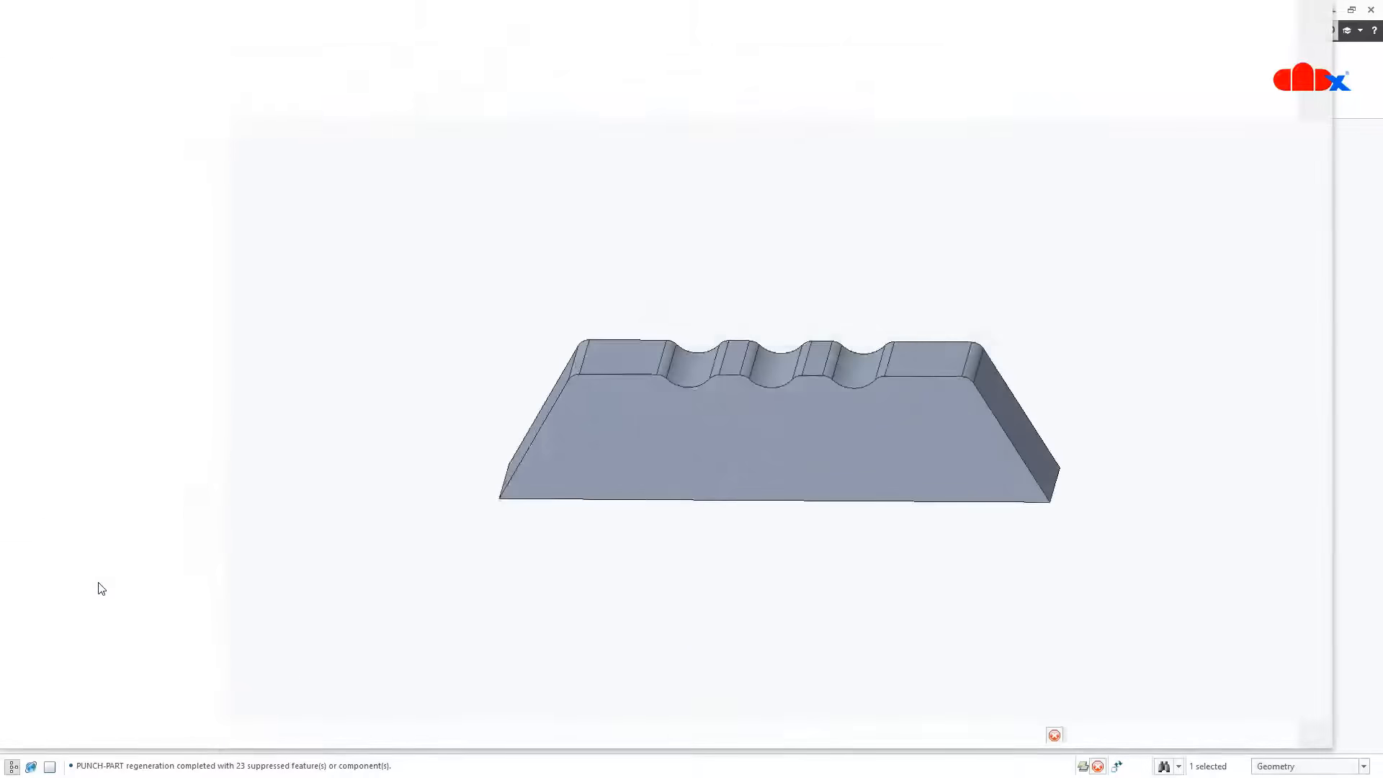
{"action": "mouse_move", "coordinate": [674, 537]}
{"action": "middle_mouse_down"}
{"action": "mouse_move", "coordinate": [728, 531]}
{"action": "mouse_move", "coordinate": [649, 544]}
{"action": "mouse_move", "coordinate": [657, 580]}
{"action": "mouse_move", "coordinate": [667, 543]}
{"action": "mouse_move", "coordinate": [655, 538]}
{"action": "middle_mouse_up"}
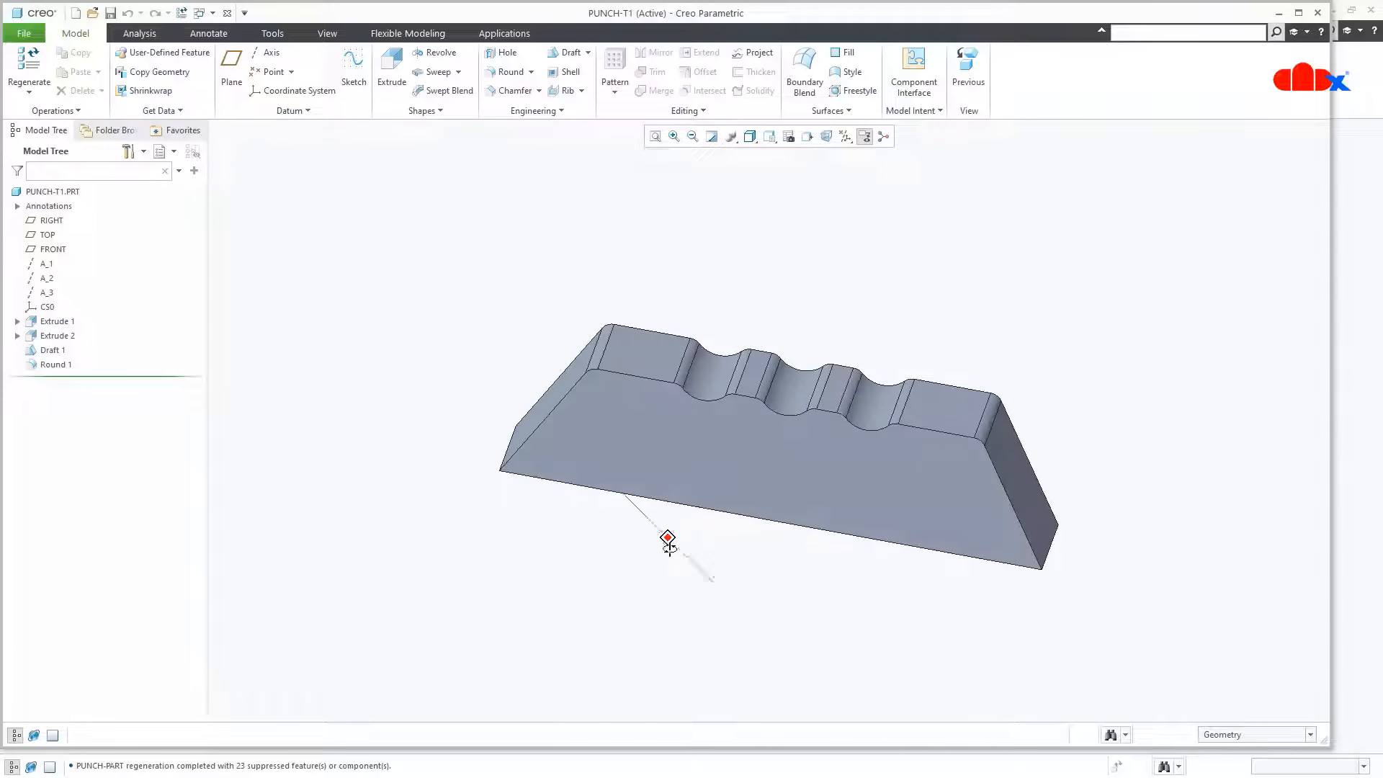
{"action": "left_click", "coordinate": [227, 13]}
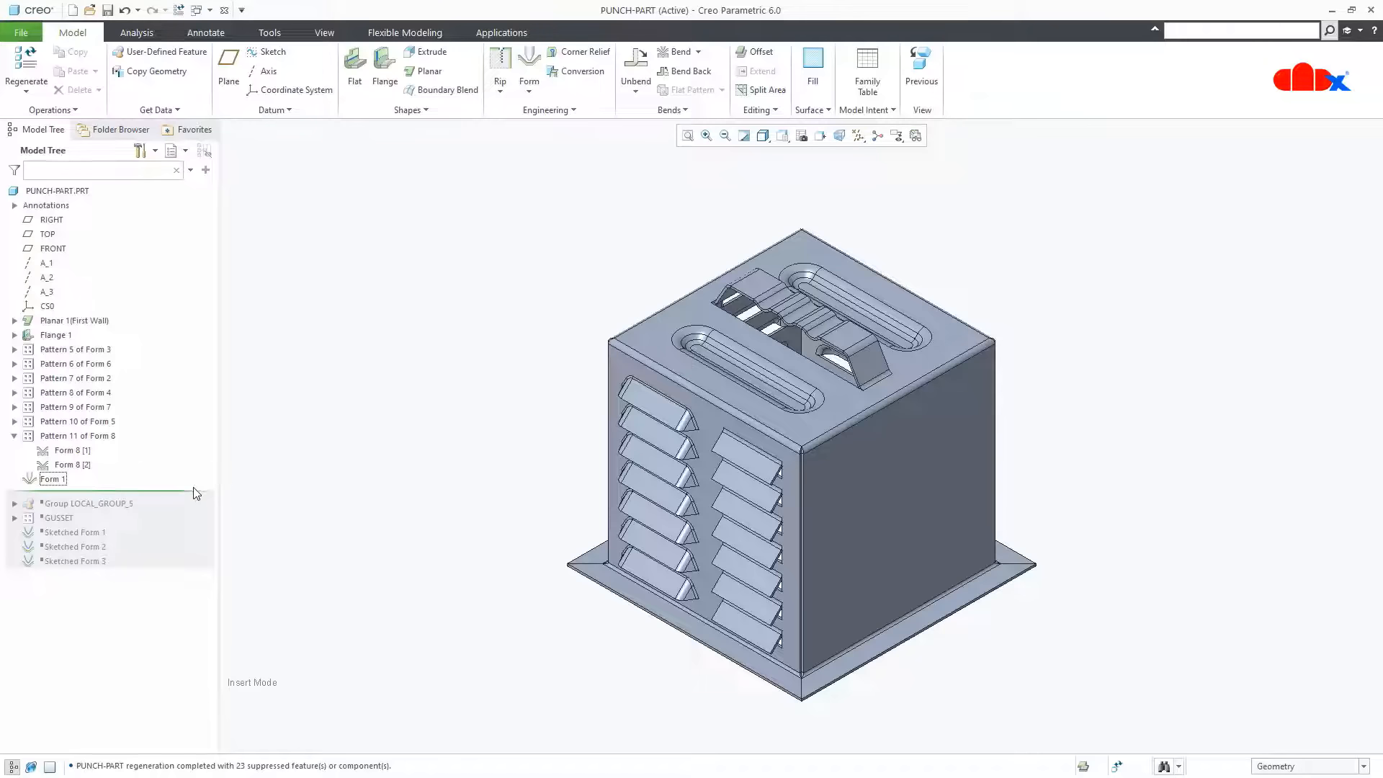
Roll PUNCH-PART forward to examine the first group of the GUSSET pattern, and roll it forward past Sketched Form 3
{"action": "left_click_drag", "start_coordinate": [197, 490], "coordinate": [185, 526]}
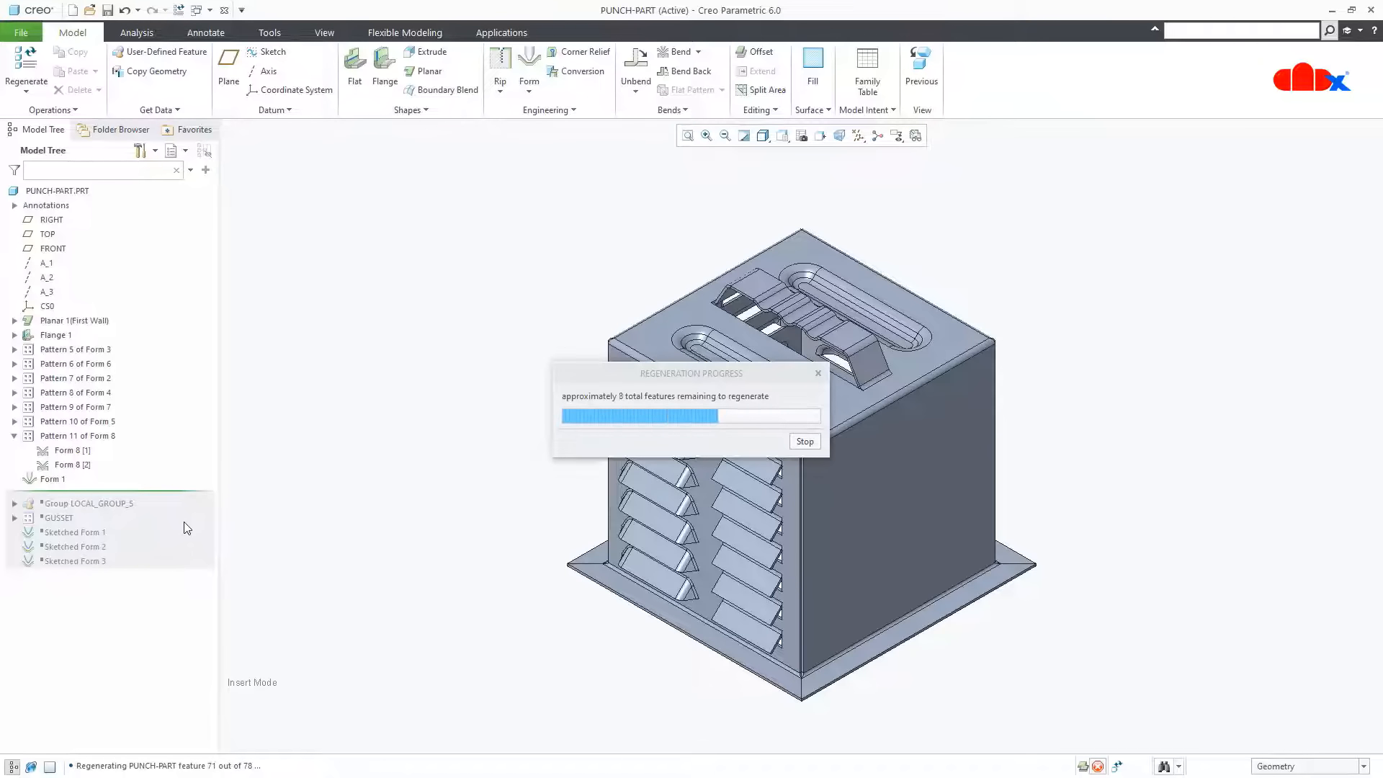
{"action": "left_click", "coordinate": [13, 509]}
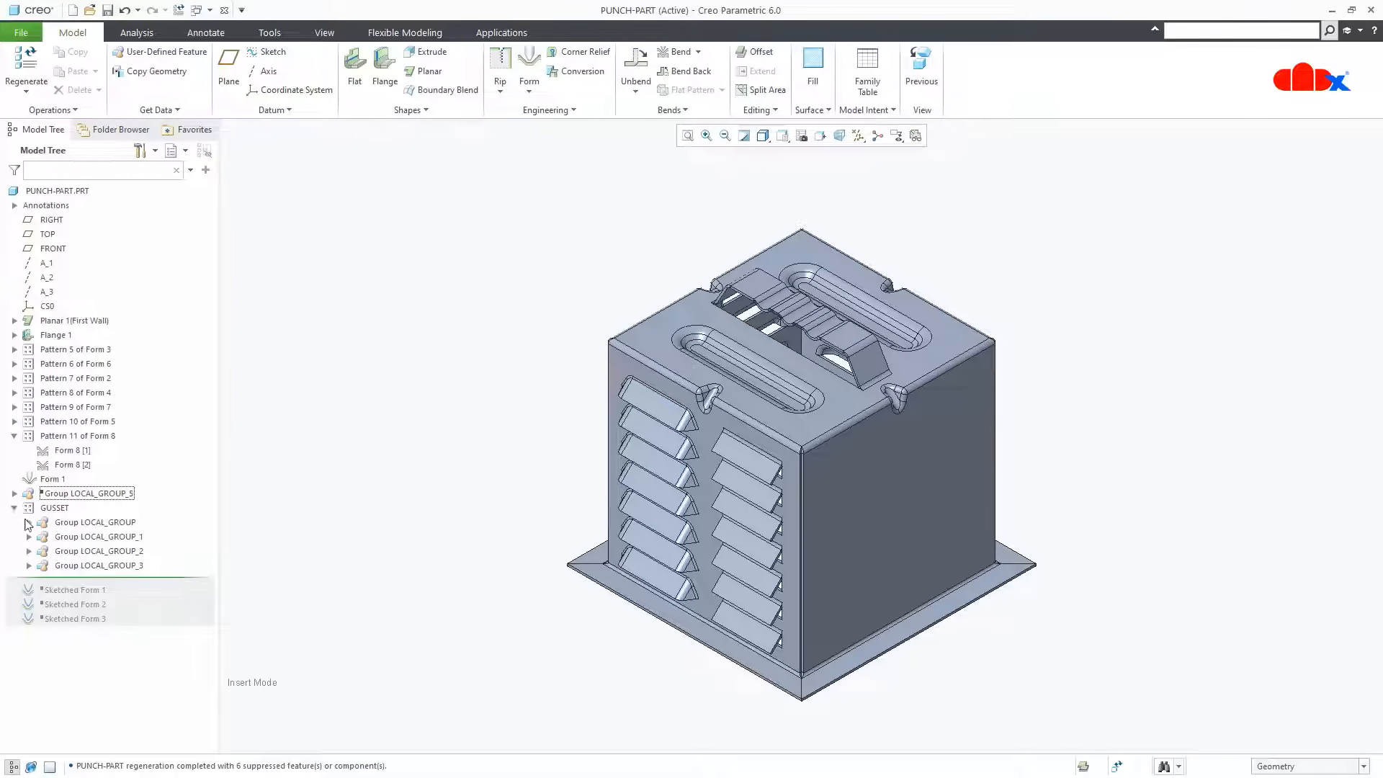
{"action": "left_click", "coordinate": [28, 522]}
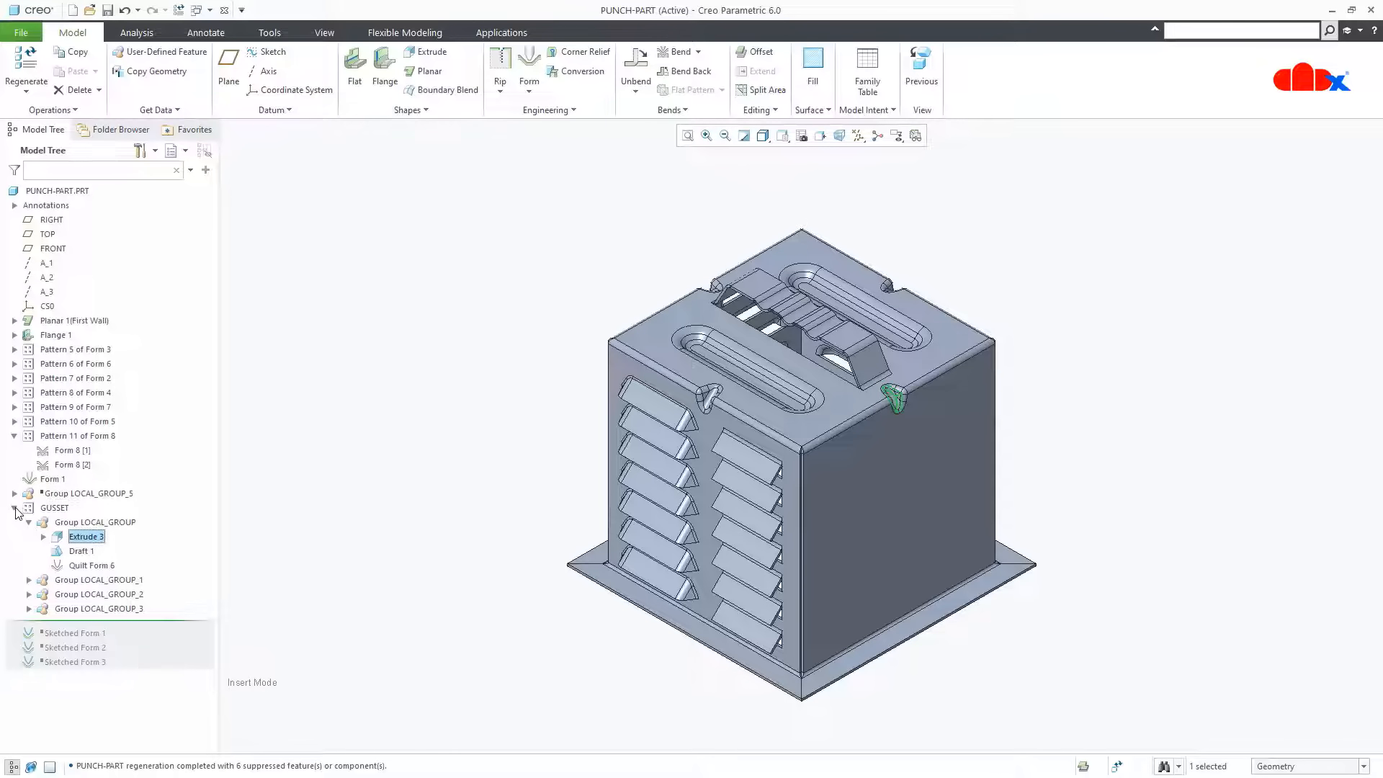
{"action": "left_click", "coordinate": [15, 509]}
{"action": "left_click_drag", "start_coordinate": [156, 520], "coordinate": [154, 571]}
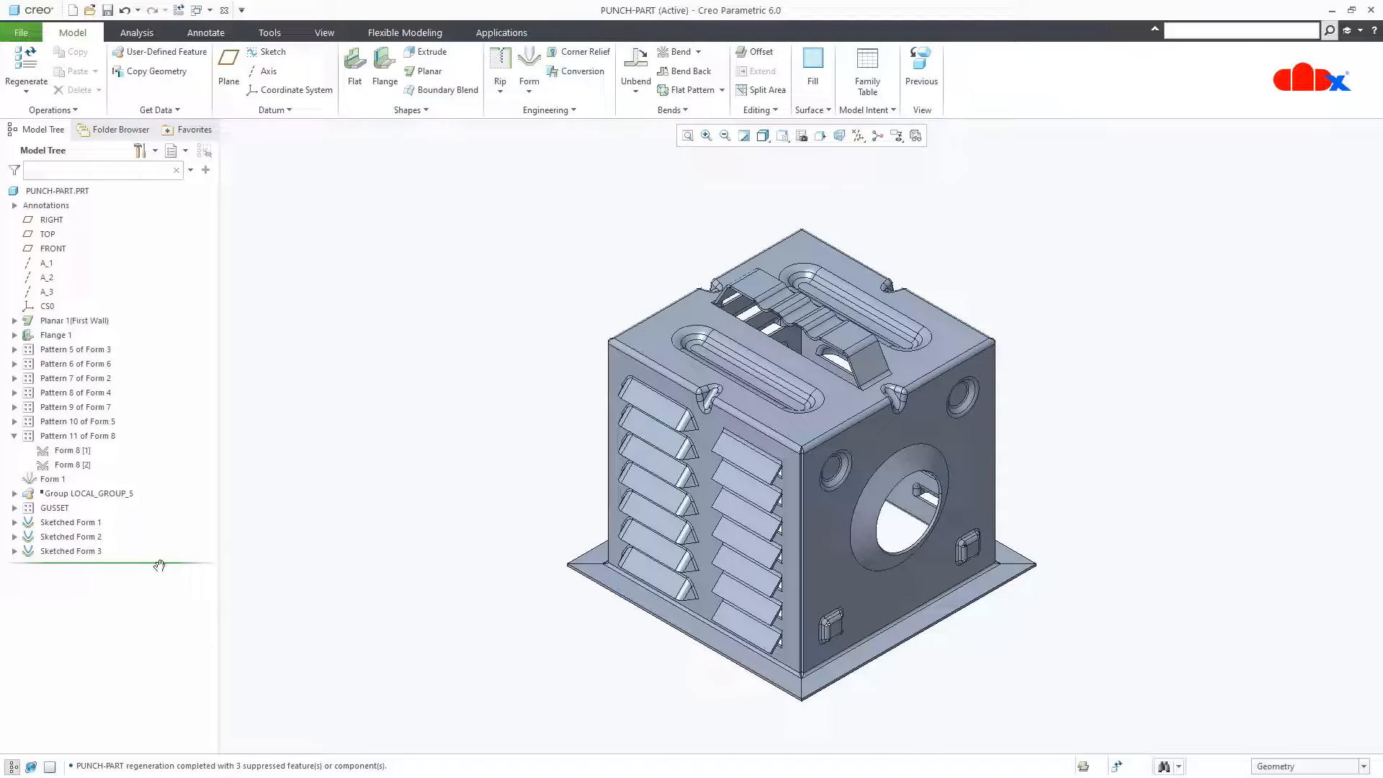
Roll PUNCH-PART back to just after Pattern 10 of Form 5 and start a punch form using punch-t5.prt
{"action": "left_click_drag", "start_coordinate": [160, 564], "coordinate": [165, 423]}
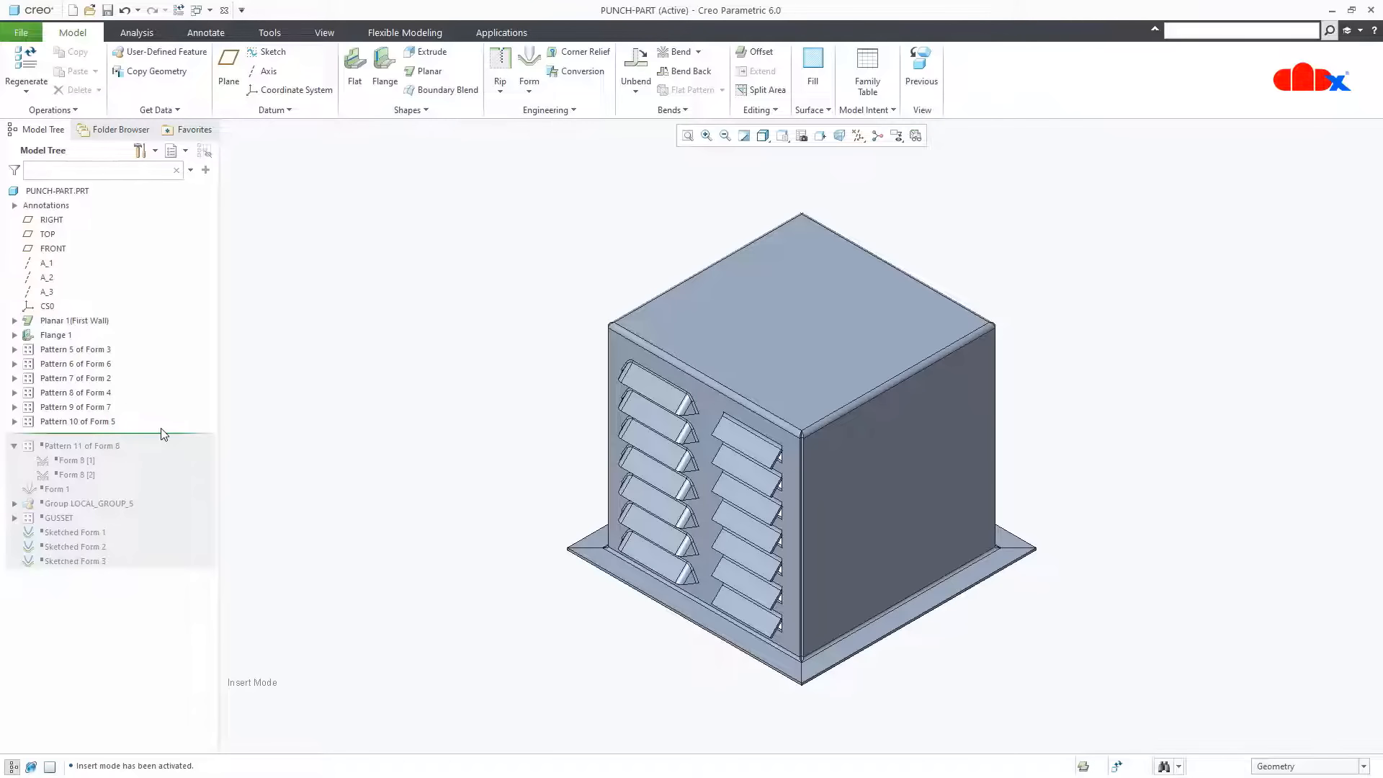
{"action": "left_click", "coordinate": [531, 91]}
{"action": "left_click", "coordinate": [543, 109]}
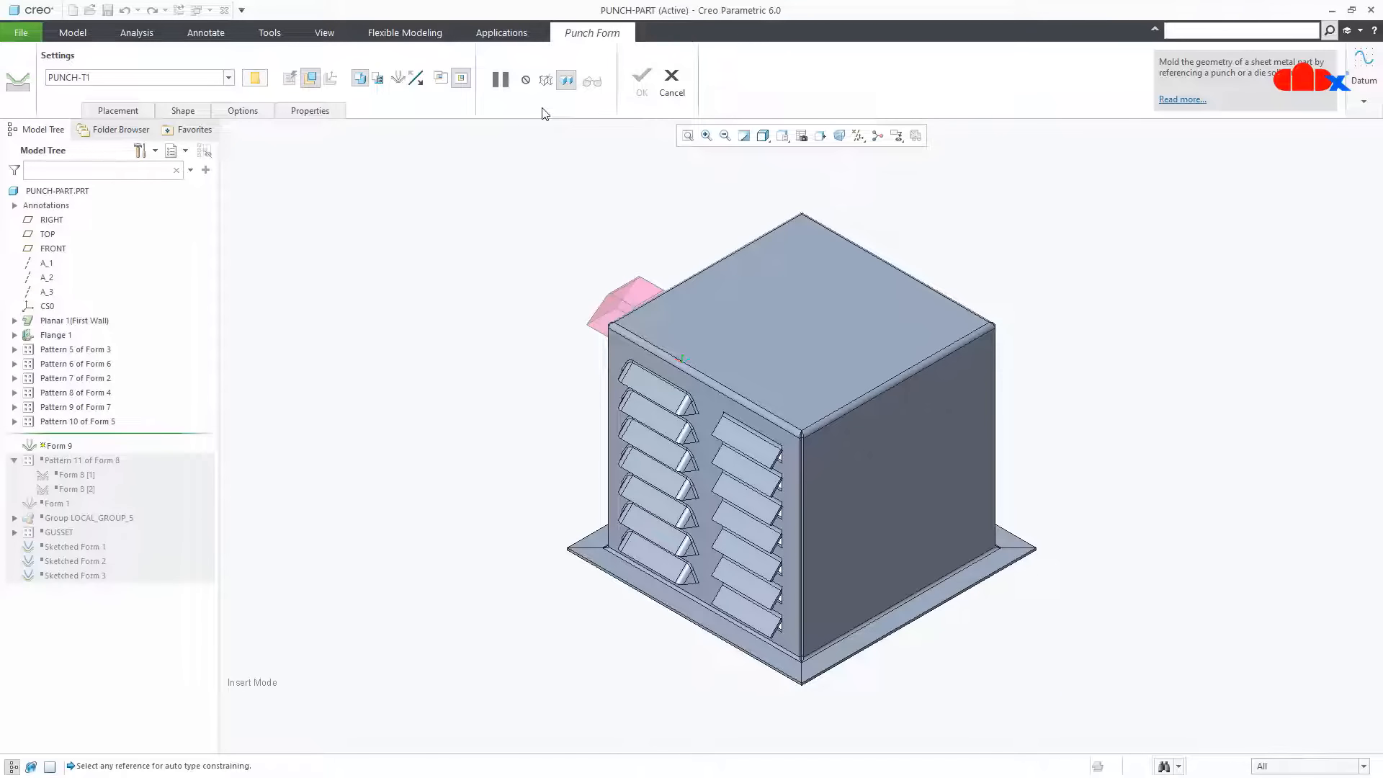
{"action": "left_click", "coordinate": [259, 78]}
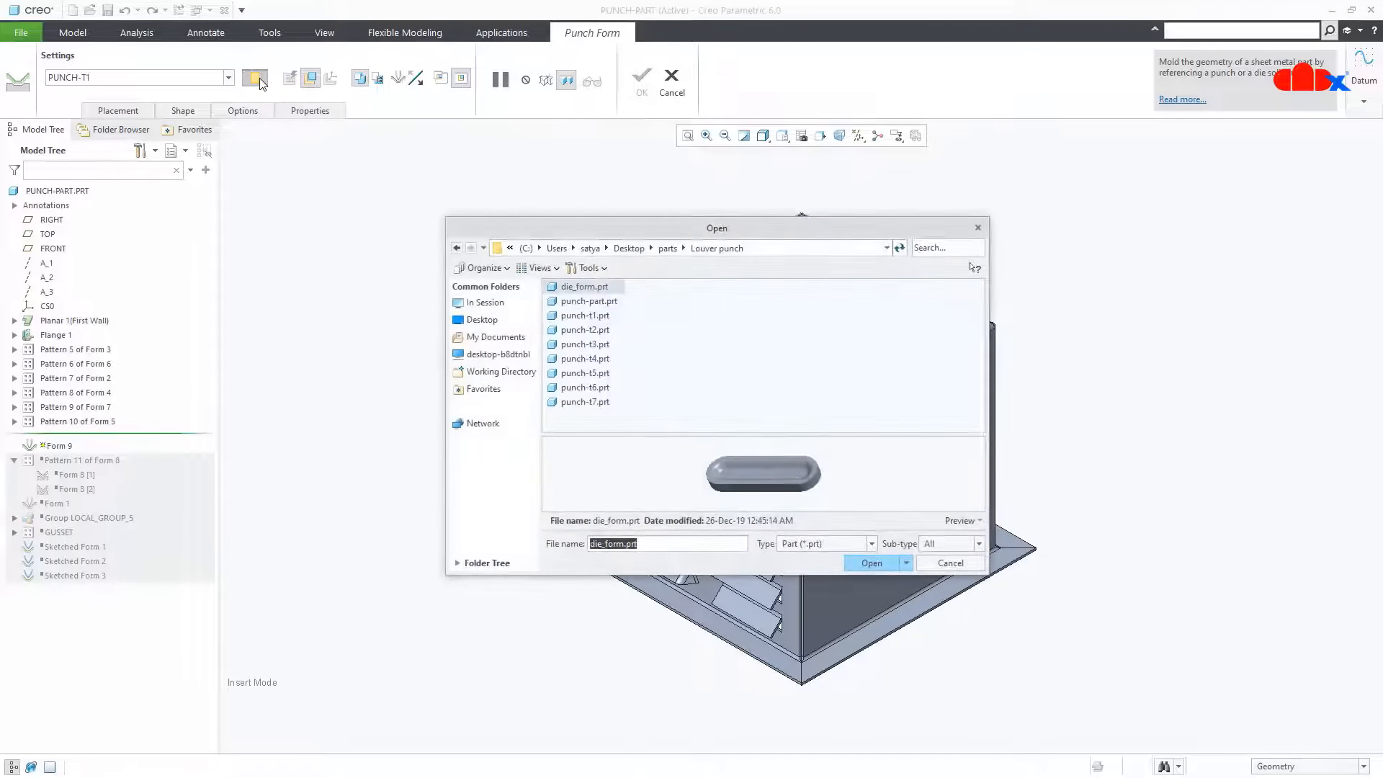
{"action": "left_click", "coordinate": [576, 374]}
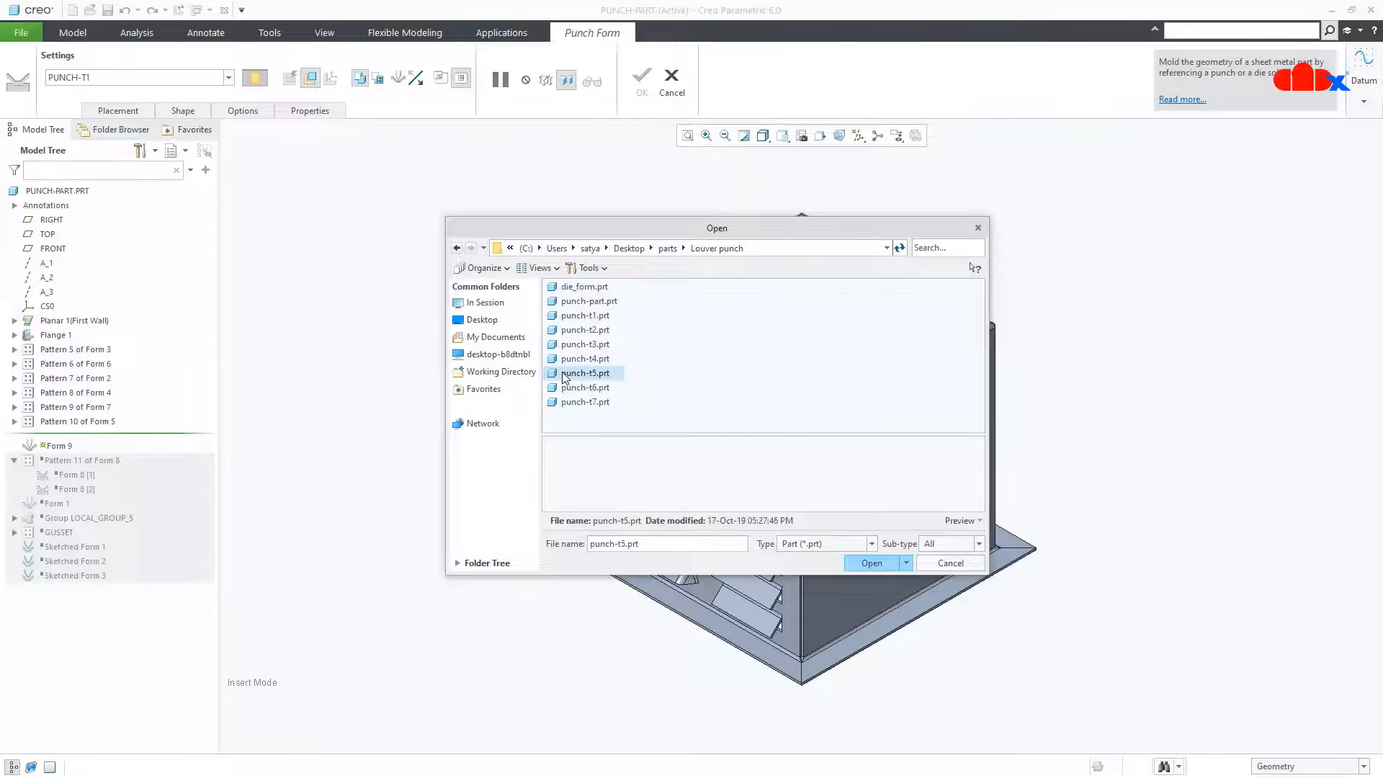
{"action": "left_click", "coordinate": [854, 563]}
Turn on the display of datum planes for placing the punch
{"action": "scroll", "coordinate": [855, 564], "scroll_direction": "up", "scroll_amount": 1}
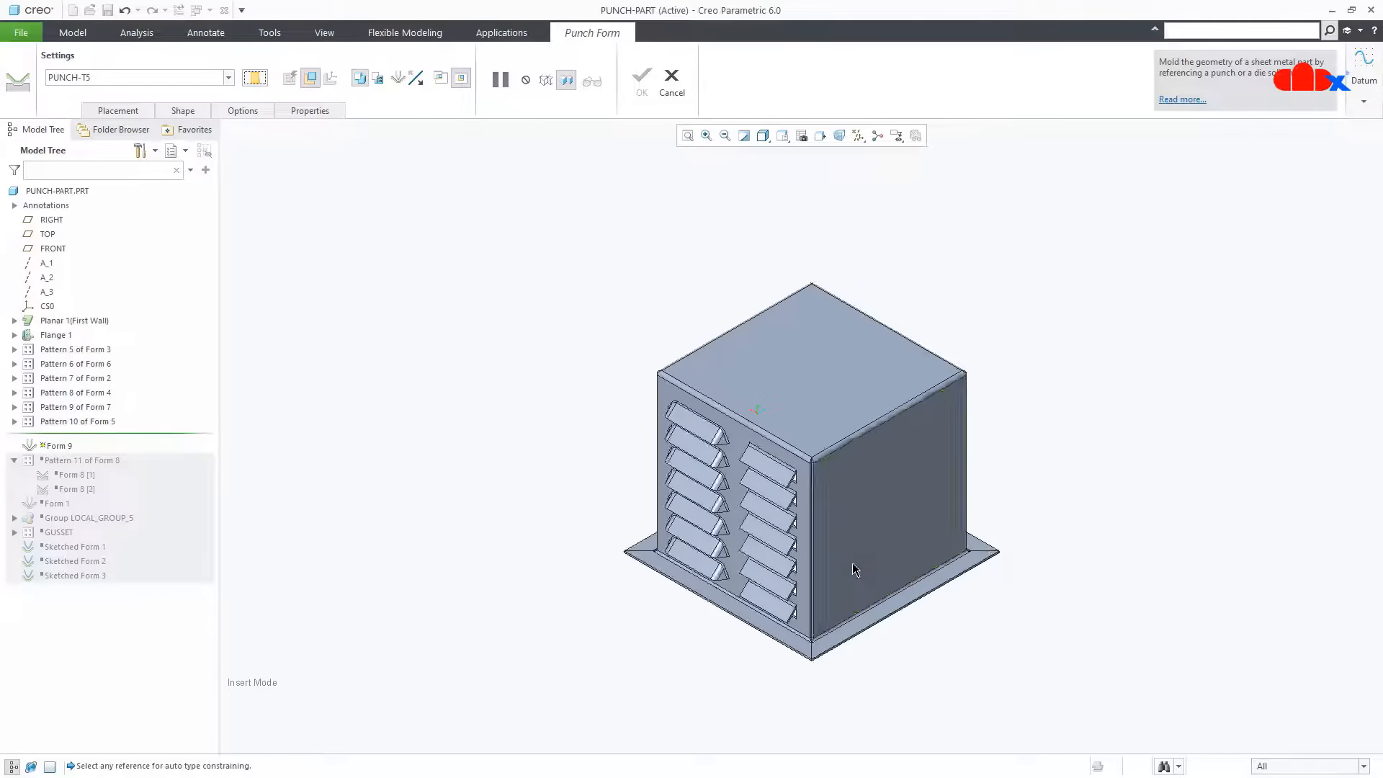
{"action": "middle_click_drag", "start_coordinate": [854, 563], "coordinate": [749, 454]}
{"action": "left_click", "coordinate": [710, 455]}
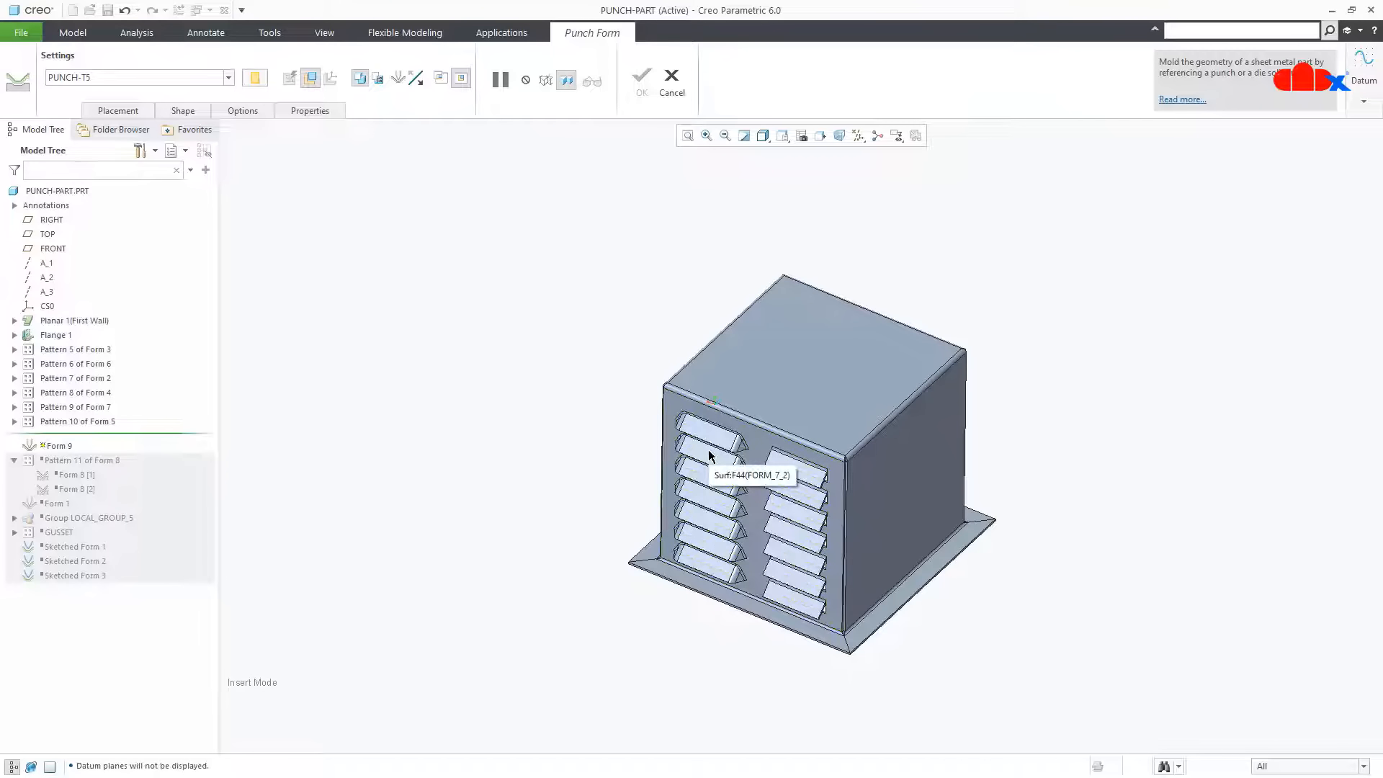
{"action": "left_click", "coordinate": [858, 137]}
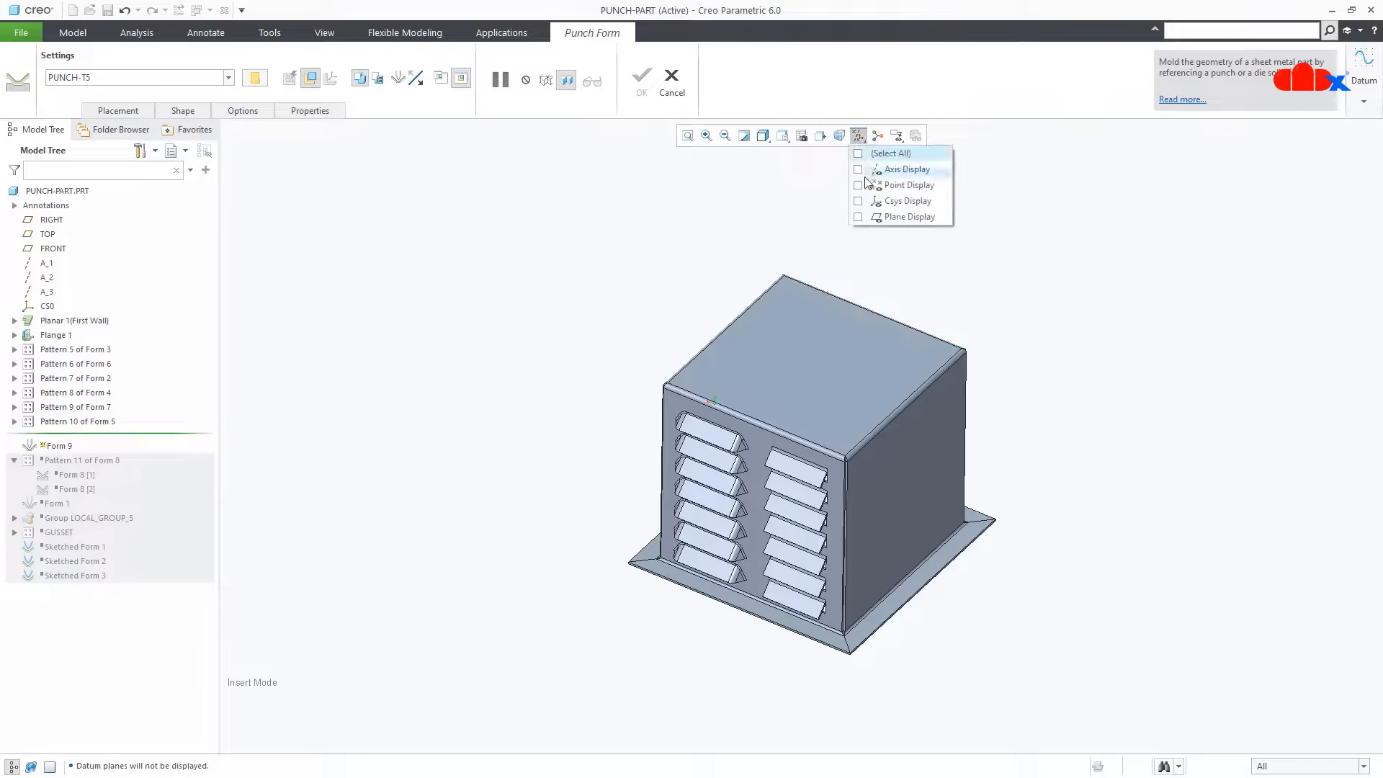
{"action": "left_click", "coordinate": [867, 218]}
Make the PUNCH-T5 extrusion face coincident with the plain side wall of Flange 1 and flip the punch's direction
{"action": "middle_click_drag", "start_coordinate": [935, 524], "coordinate": [1008, 569]}
{"action": "scroll", "coordinate": [733, 375], "scroll_direction": "down", "scroll_amount": 2}
{"action": "left_click", "coordinate": [119, 111]}
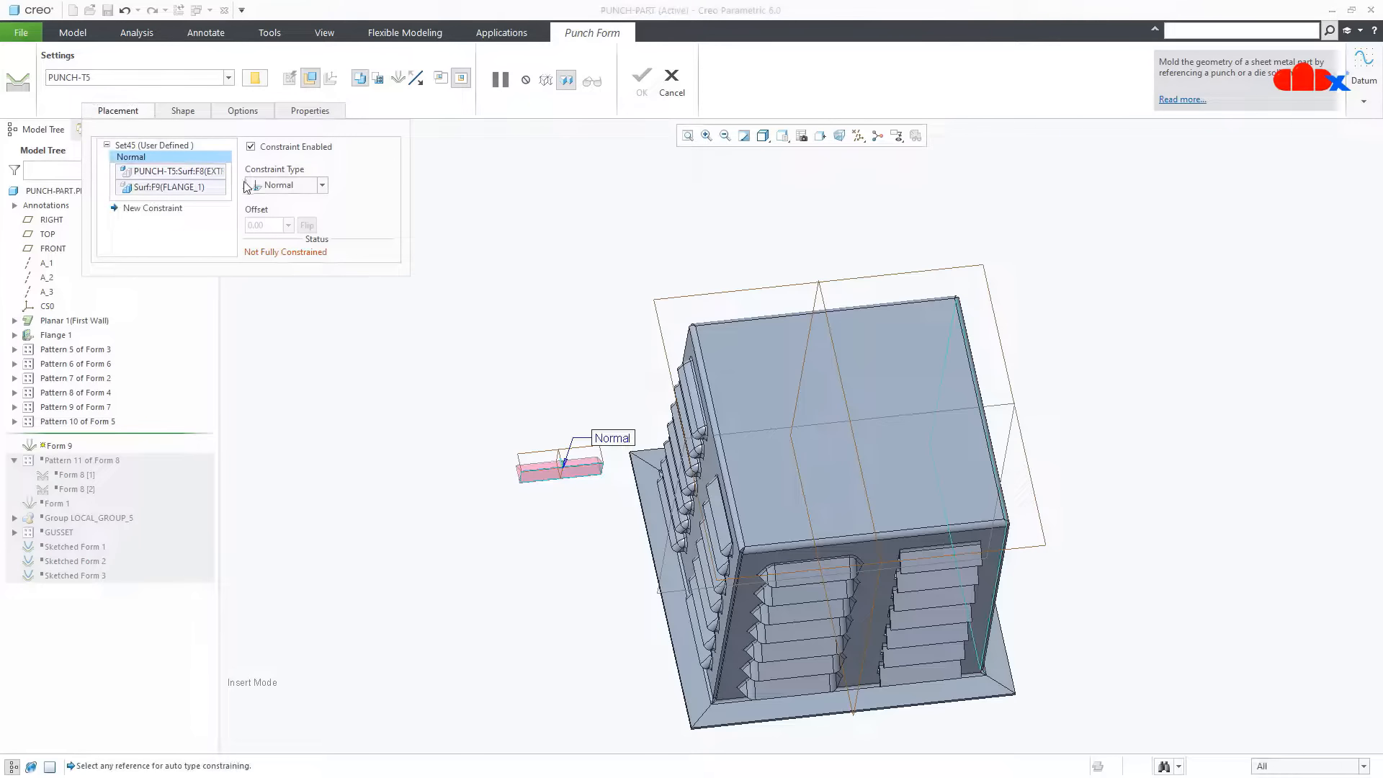
{"action": "left_click", "coordinate": [289, 185]}
{"action": "left_click", "coordinate": [283, 240]}
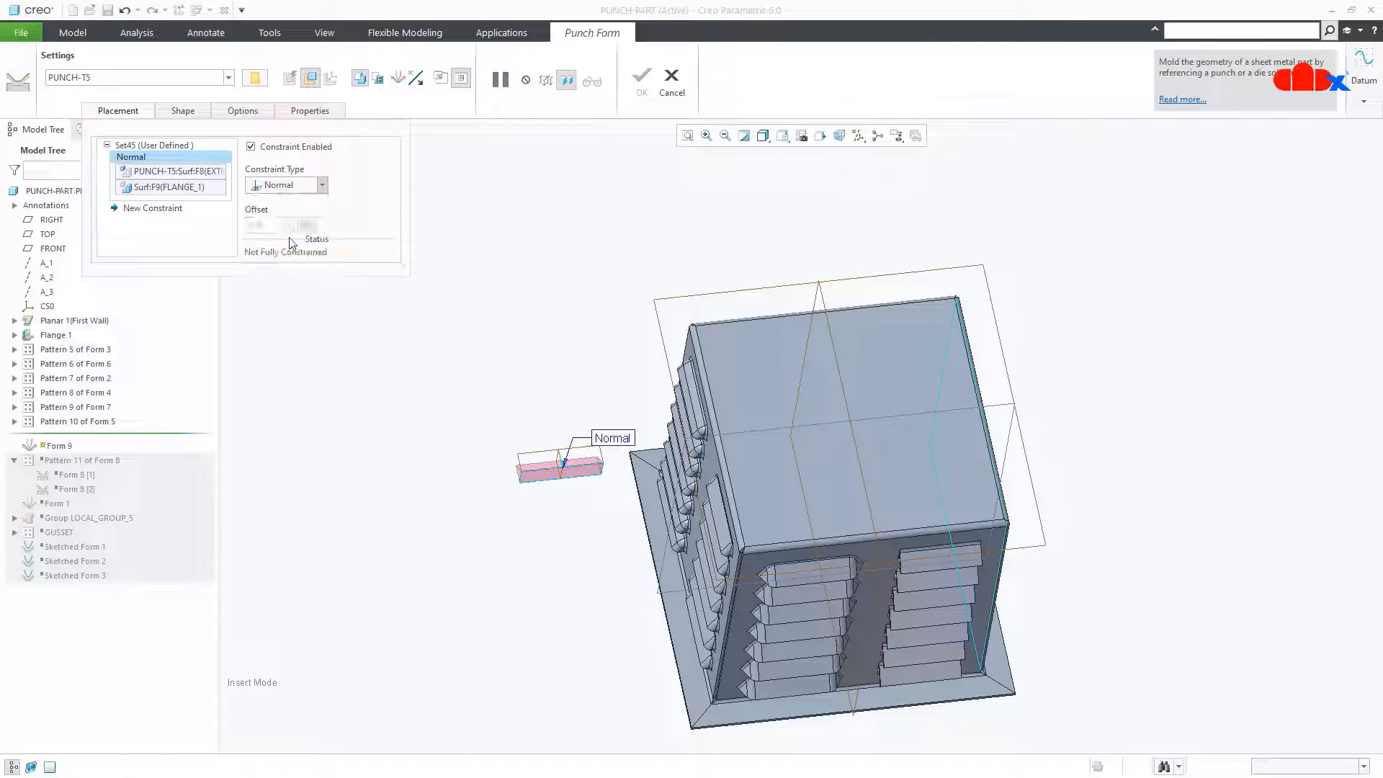
{"action": "scroll", "coordinate": [879, 484], "scroll_direction": "up", "scroll_amount": 2}
{"action": "middle_click_drag", "start_coordinate": [892, 485], "coordinate": [819, 439]}
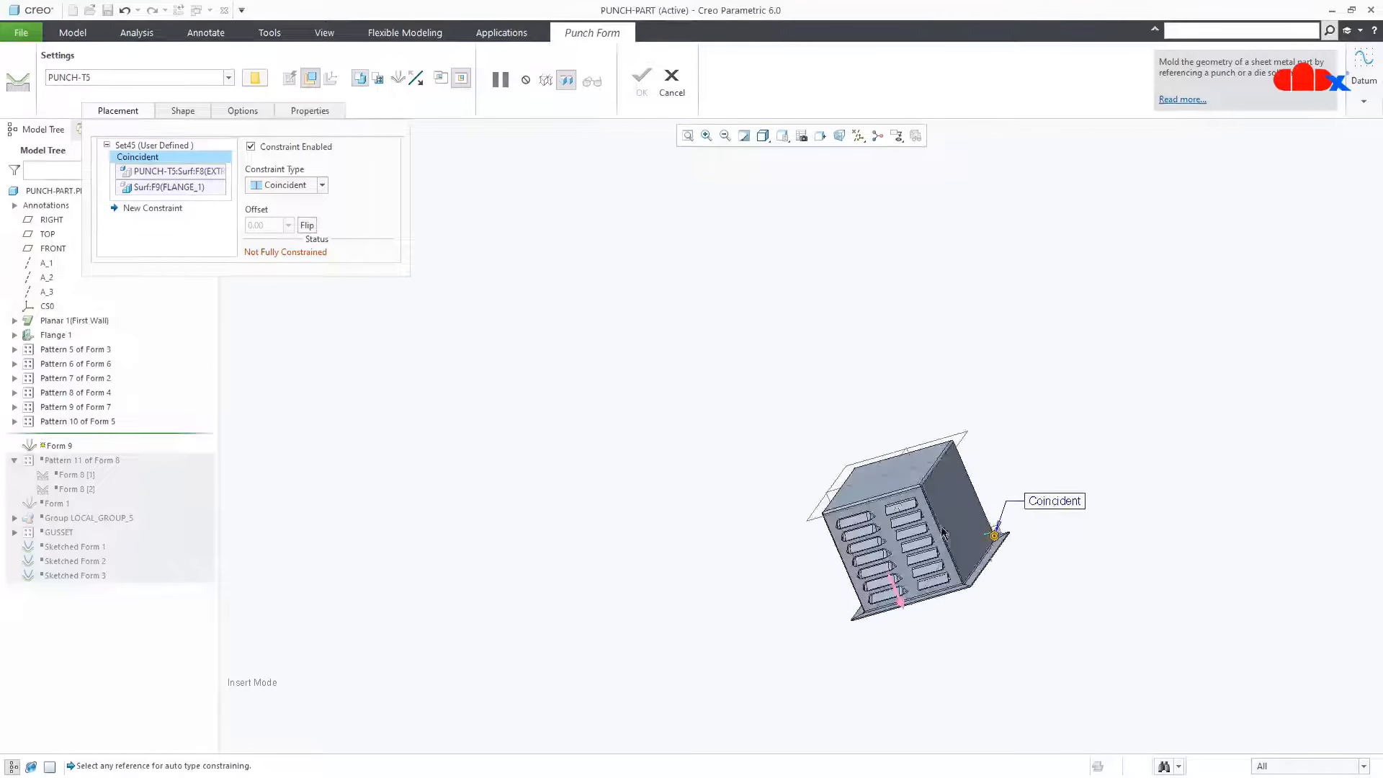
{"action": "scroll", "coordinate": [1001, 558], "scroll_direction": "down", "scroll_amount": 3}
{"action": "middle_click_drag", "start_coordinate": [997, 554], "coordinate": [974, 618]}
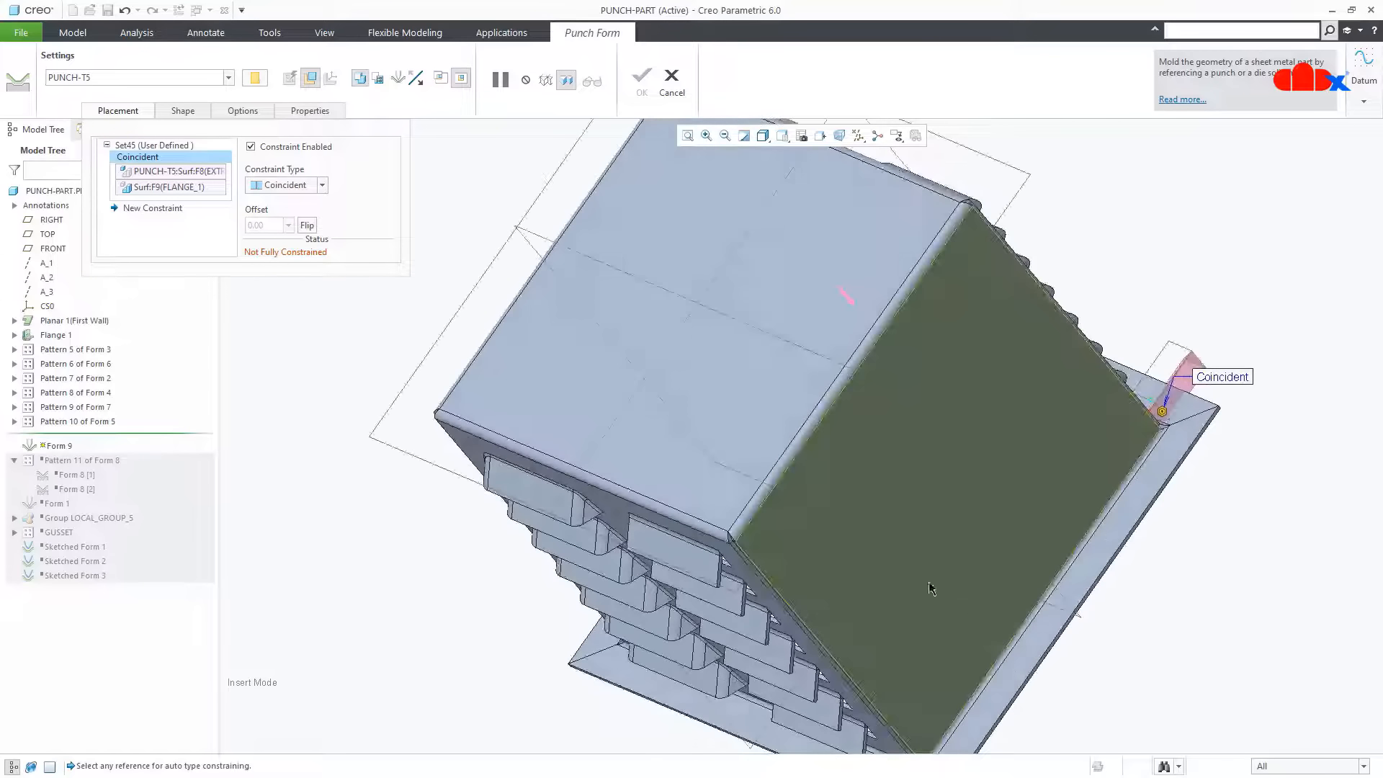
{"action": "left_click", "coordinate": [307, 226]}
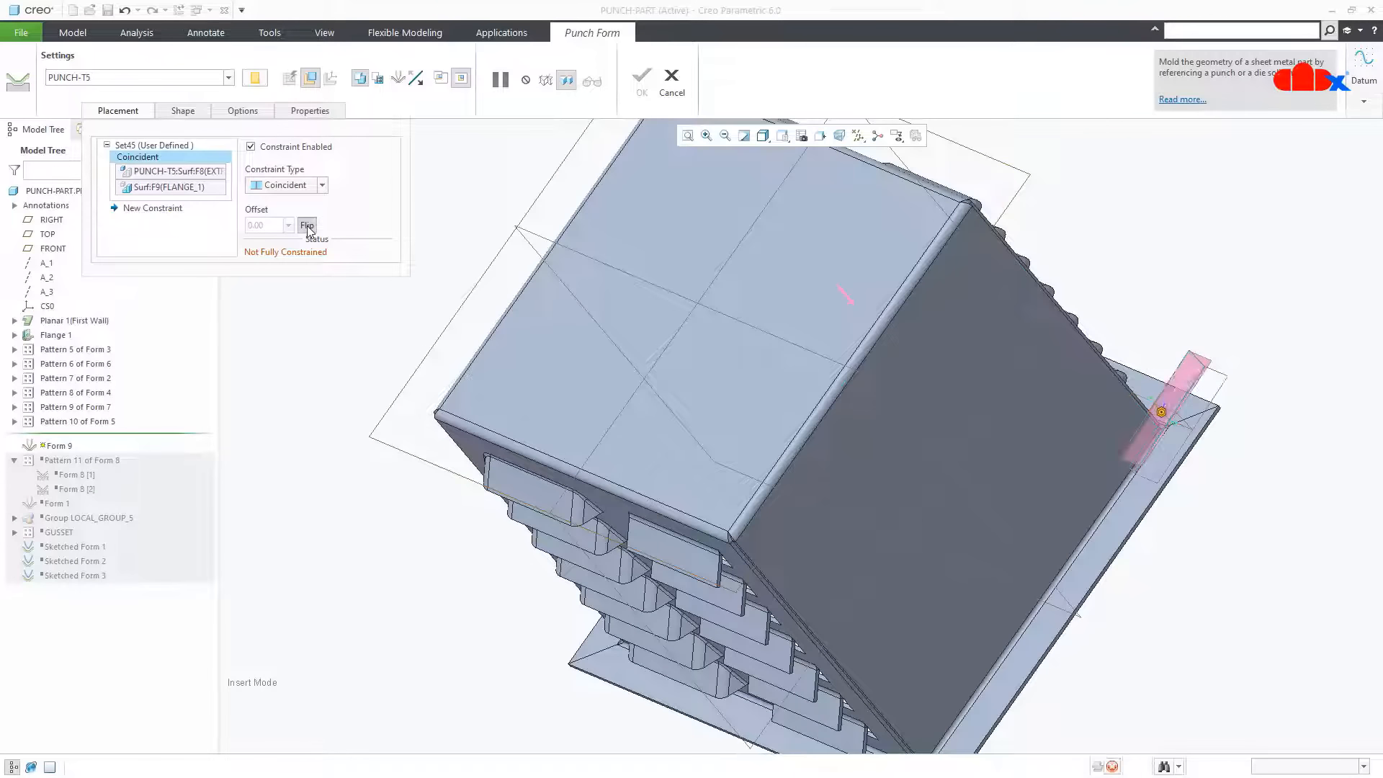
{"action": "middle_click_drag", "start_coordinate": [1035, 528], "coordinate": [1031, 519]}
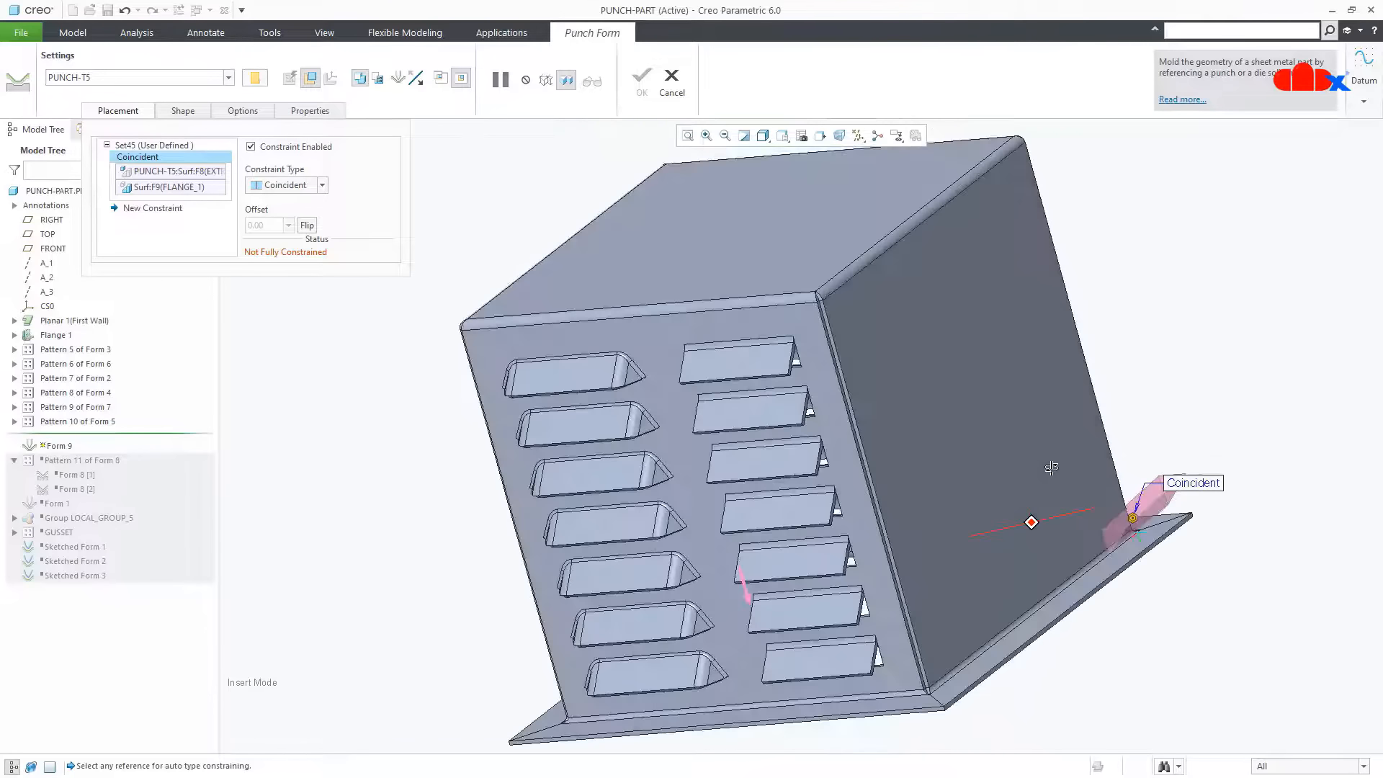
{"action": "scroll", "coordinate": [1115, 515], "scroll_direction": "up", "scroll_amount": 3}
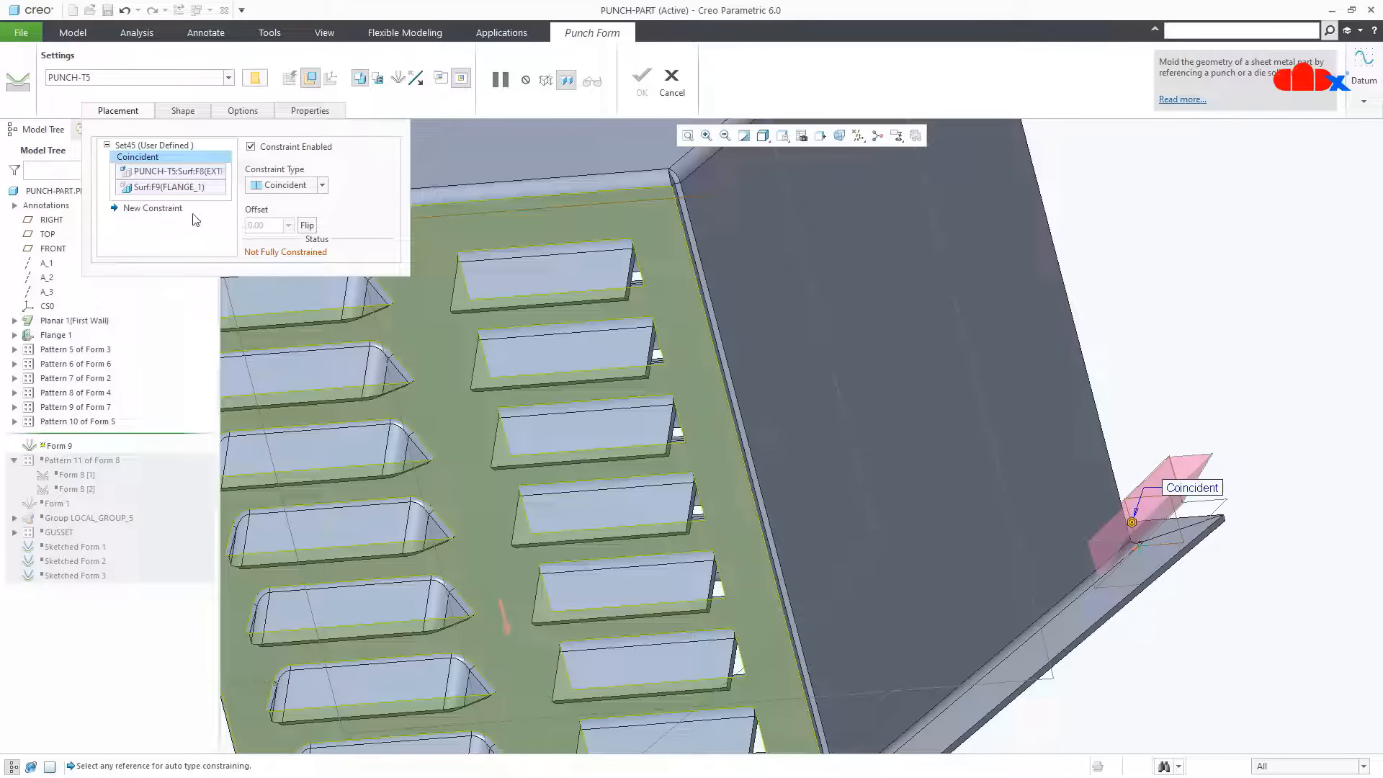
Add a distance constraint between another PUNCH-T5 extrusion face and the top surface of Planar 1, and flip its orientation
{"action": "left_click", "coordinate": [171, 209]}
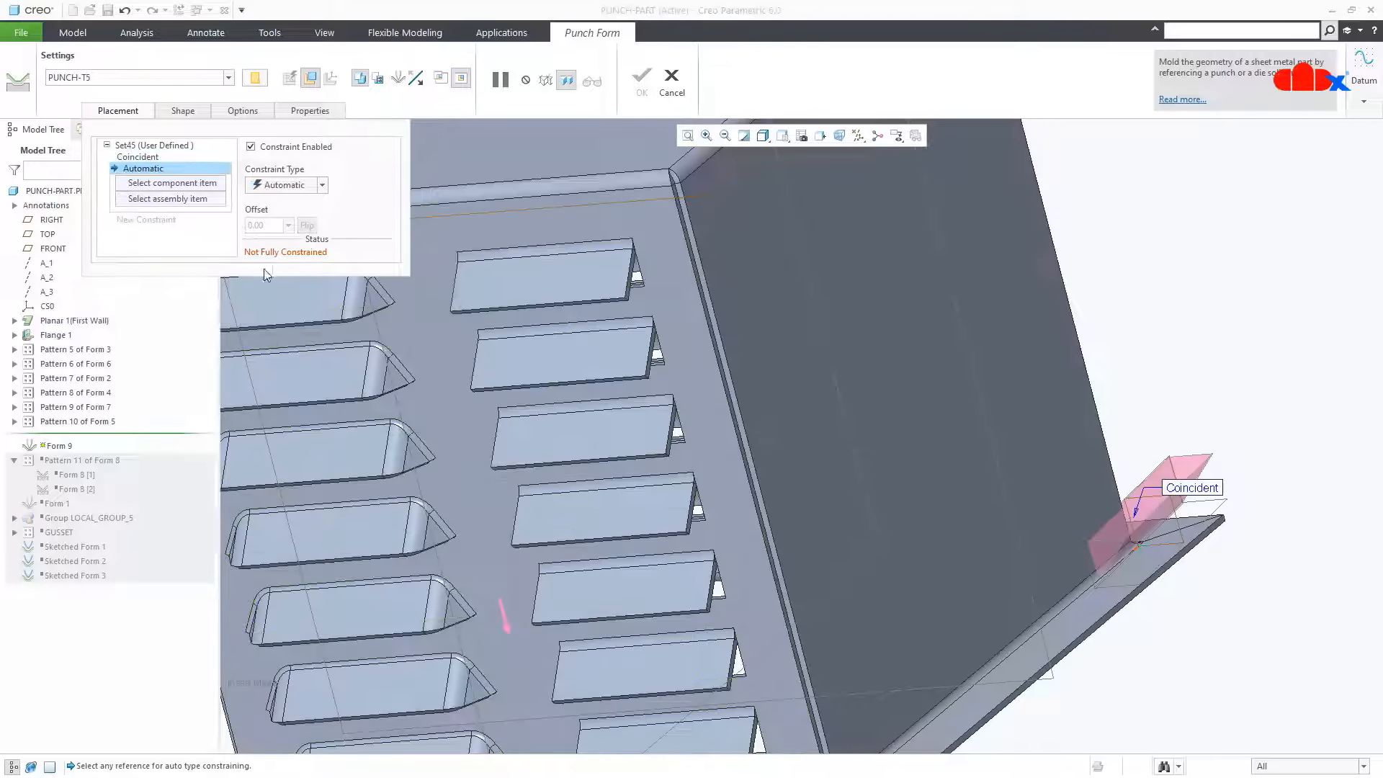
{"action": "left_click", "coordinate": [1103, 534]}
{"action": "scroll", "coordinate": [1103, 537], "scroll_direction": "down", "scroll_amount": 3}
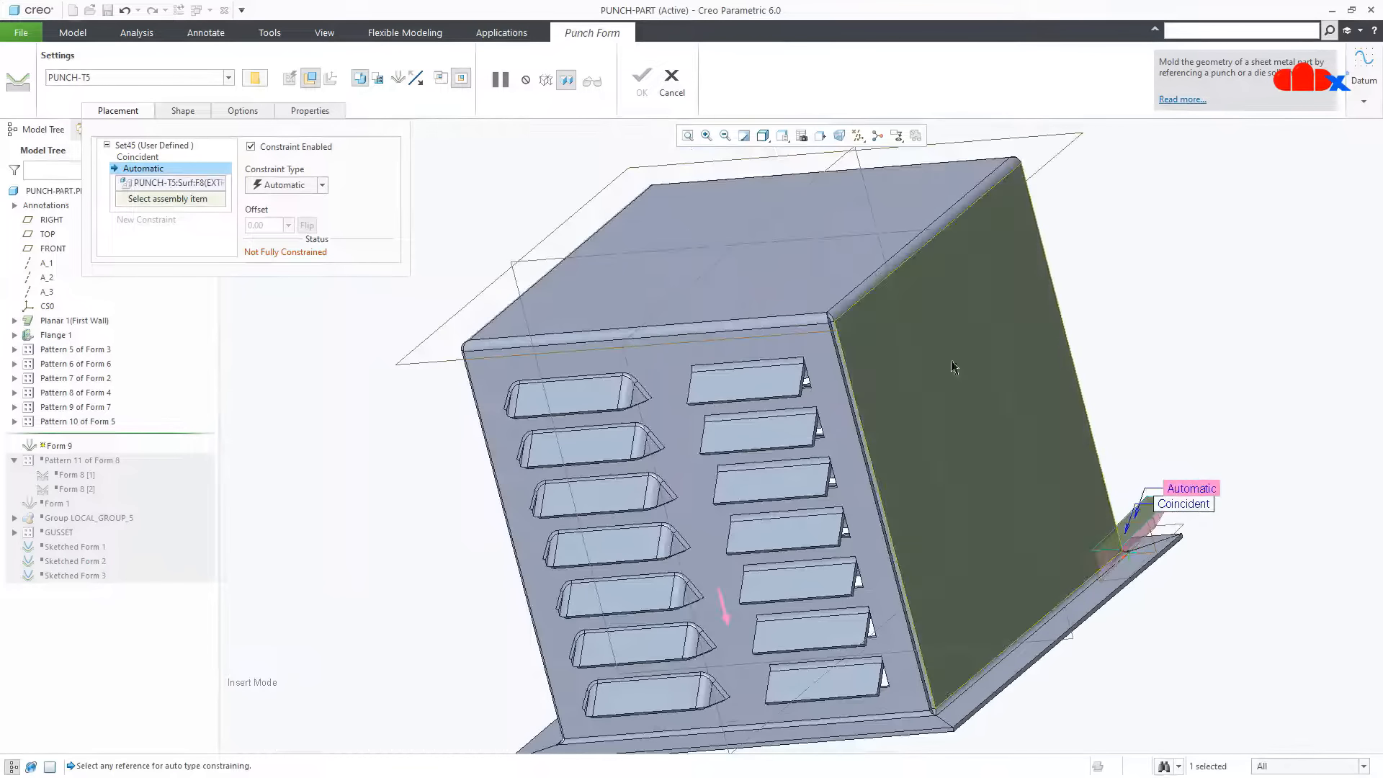
{"action": "left_click", "coordinate": [835, 268]}
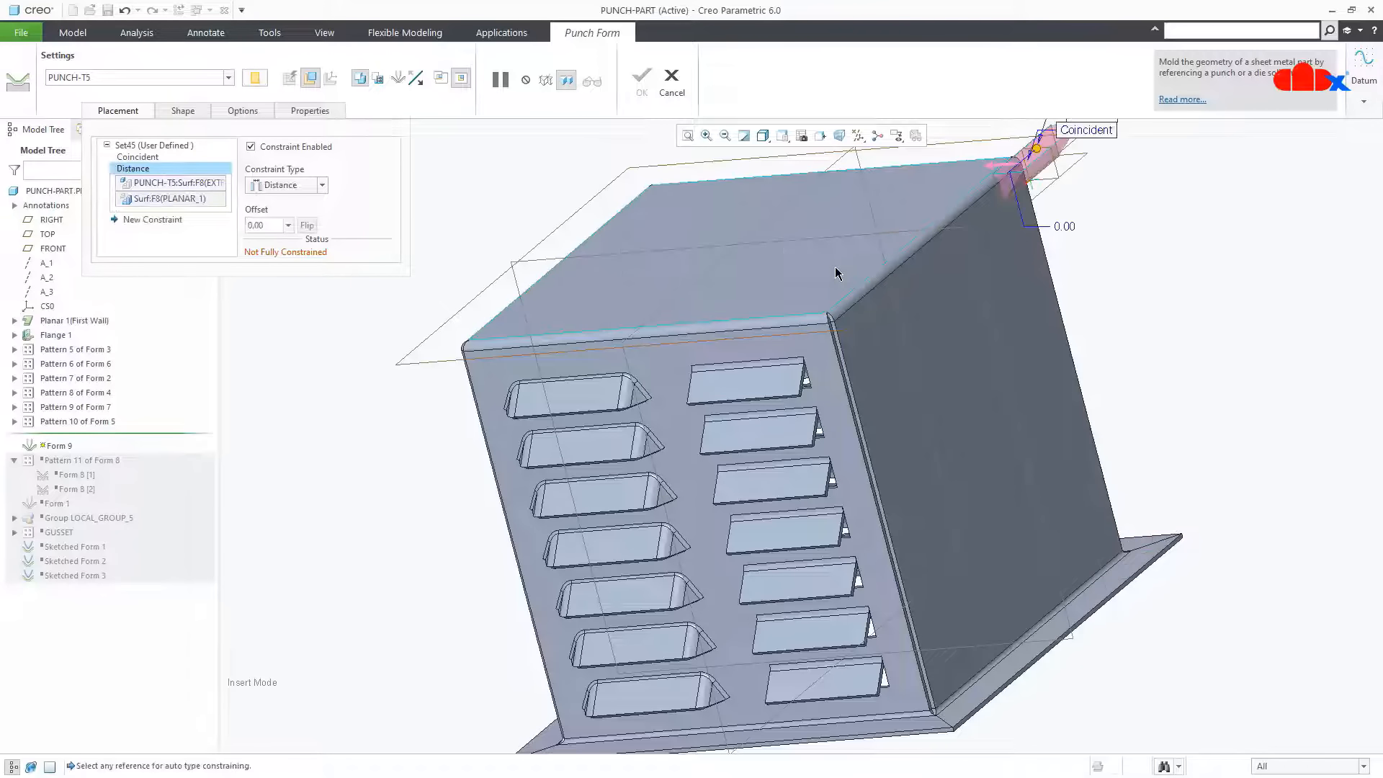
{"action": "left_click", "coordinate": [308, 226]}
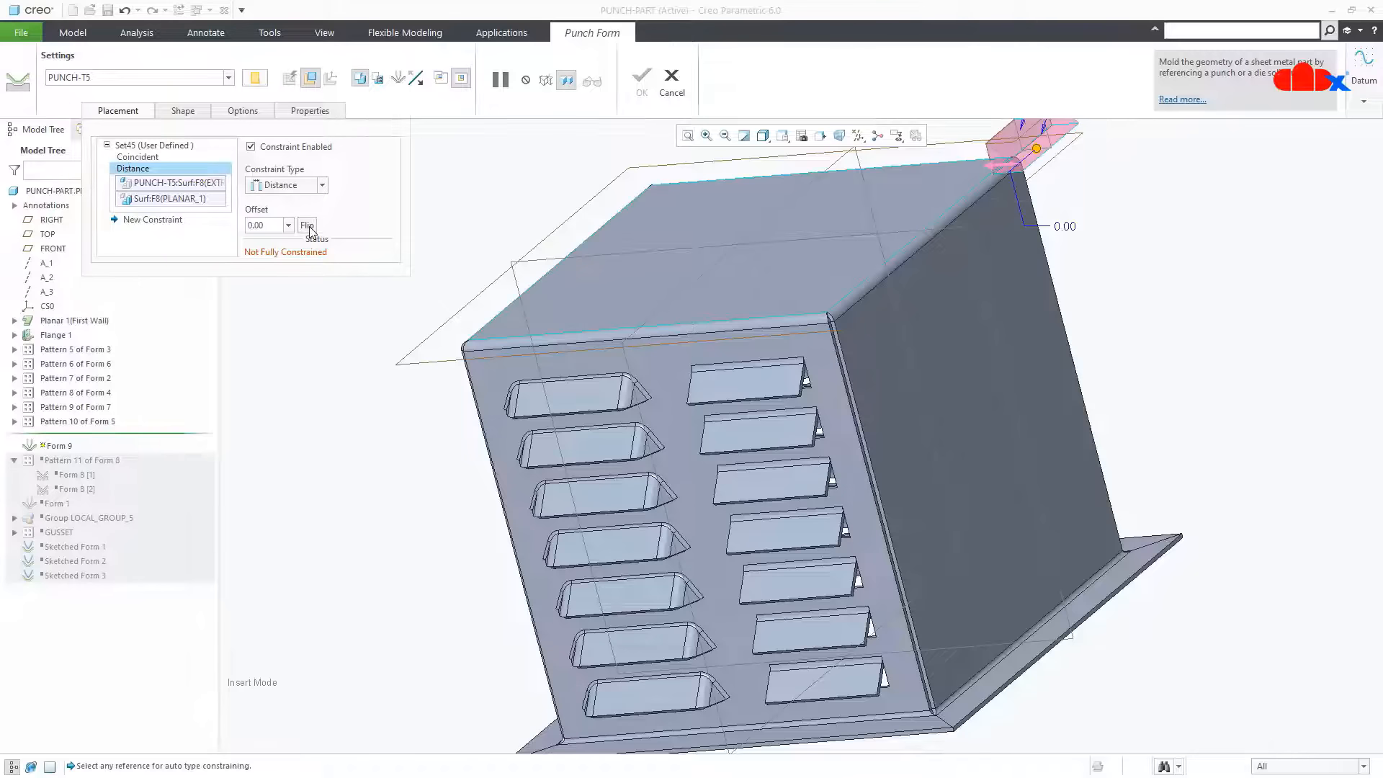
{"action": "scroll", "coordinate": [432, 410], "scroll_direction": "down", "scroll_amount": 3}
{"action": "middle_click_drag", "start_coordinate": [434, 415], "coordinate": [679, 401]}
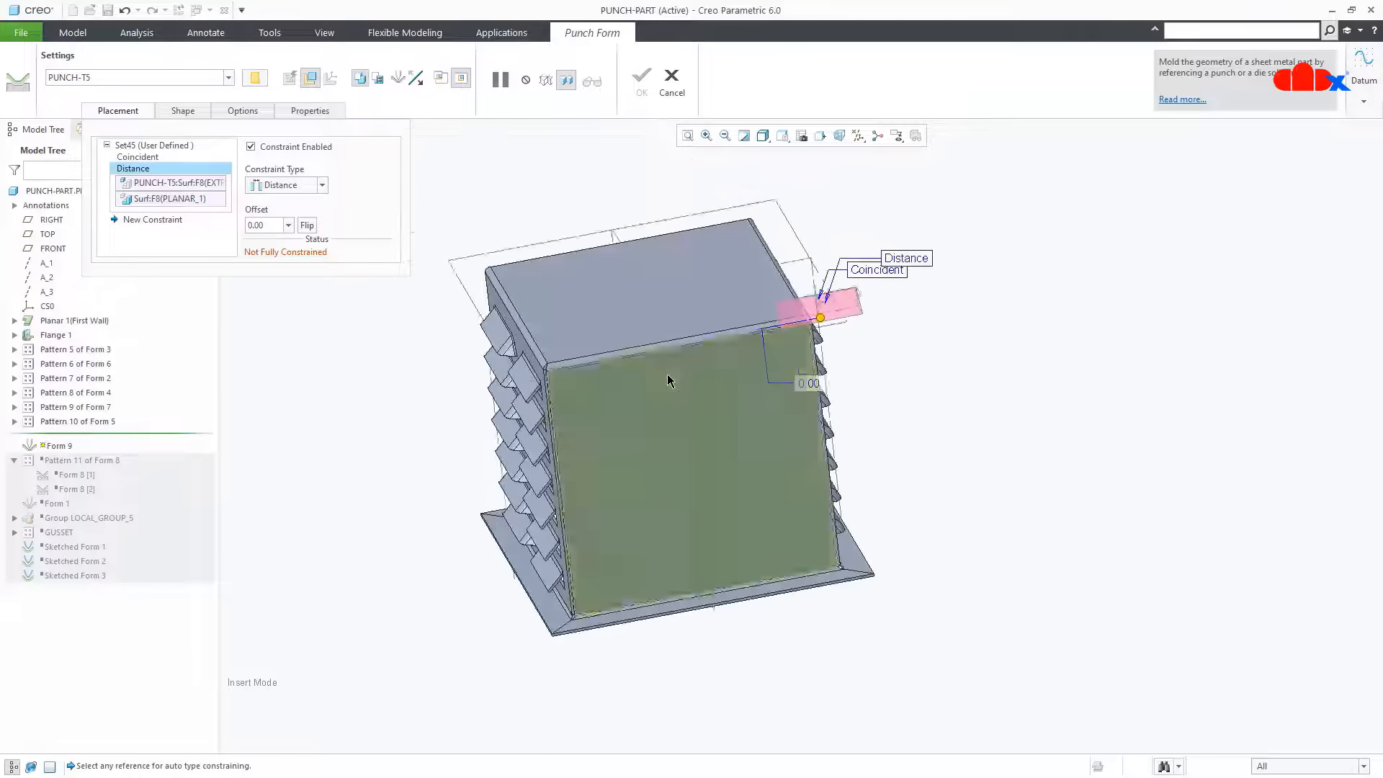
Add a distance constraint between the punch's RIGHT plane and the part's FRONT plane, moving the punch to an offset of about 2.25
{"action": "scroll", "coordinate": [674, 361], "scroll_direction": "up", "scroll_amount": 3}
{"action": "left_click", "coordinate": [163, 222]}
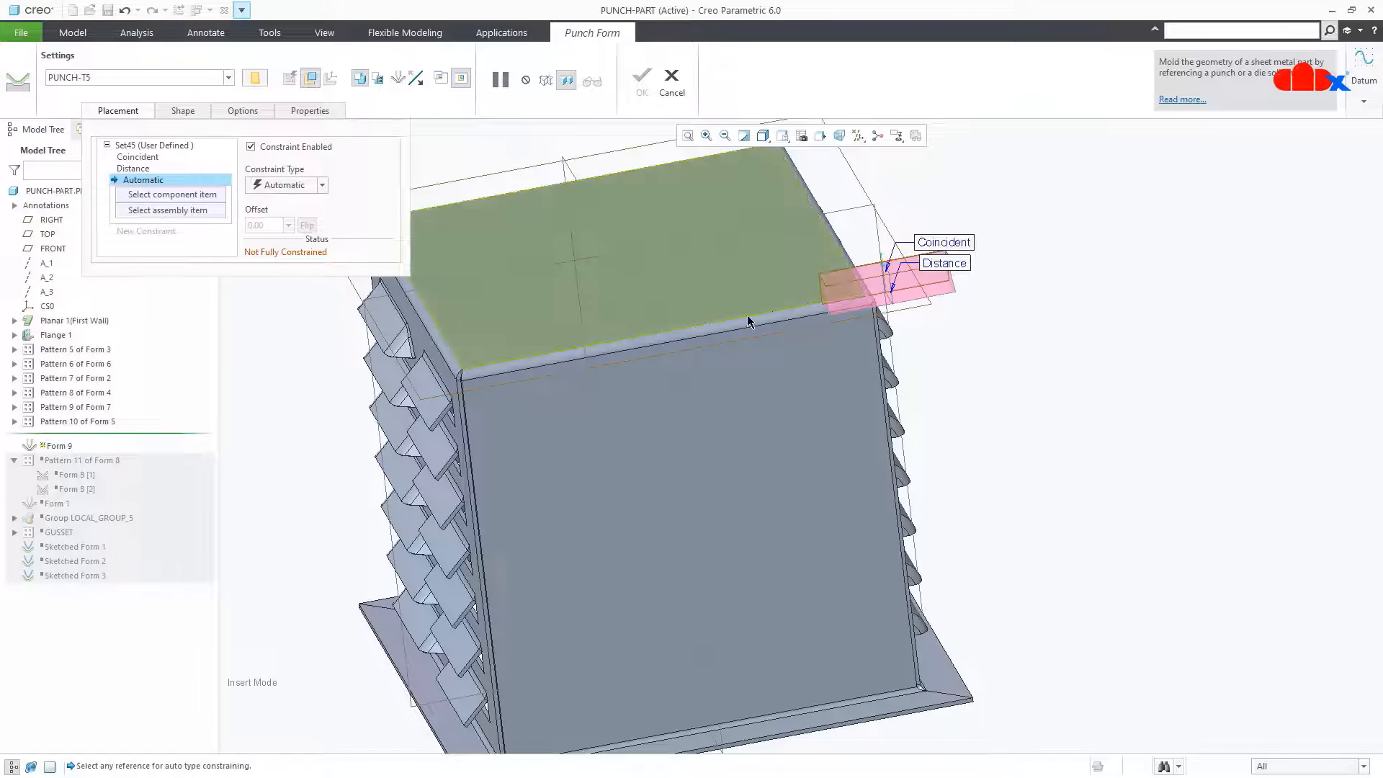
{"action": "left_click", "coordinate": [893, 288]}
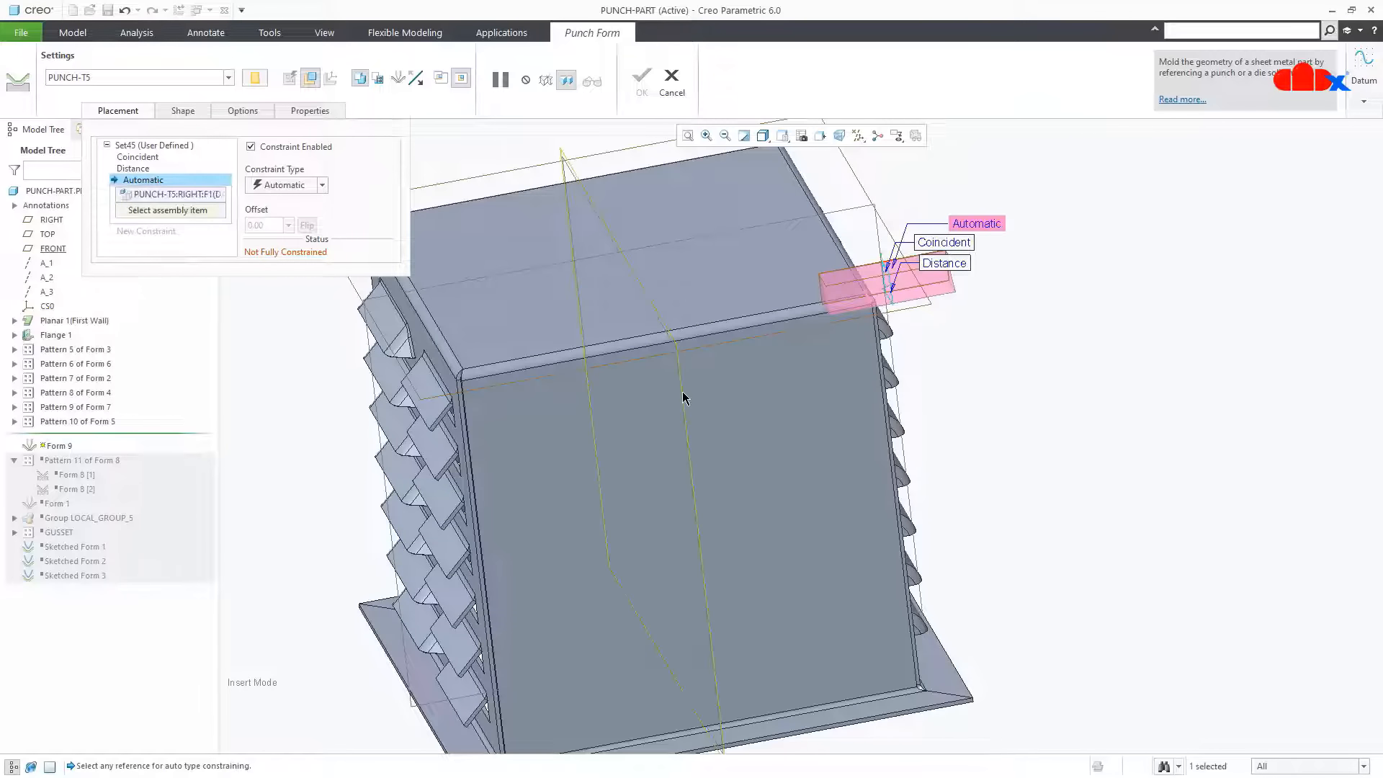
{"action": "left_click", "coordinate": [683, 399]}
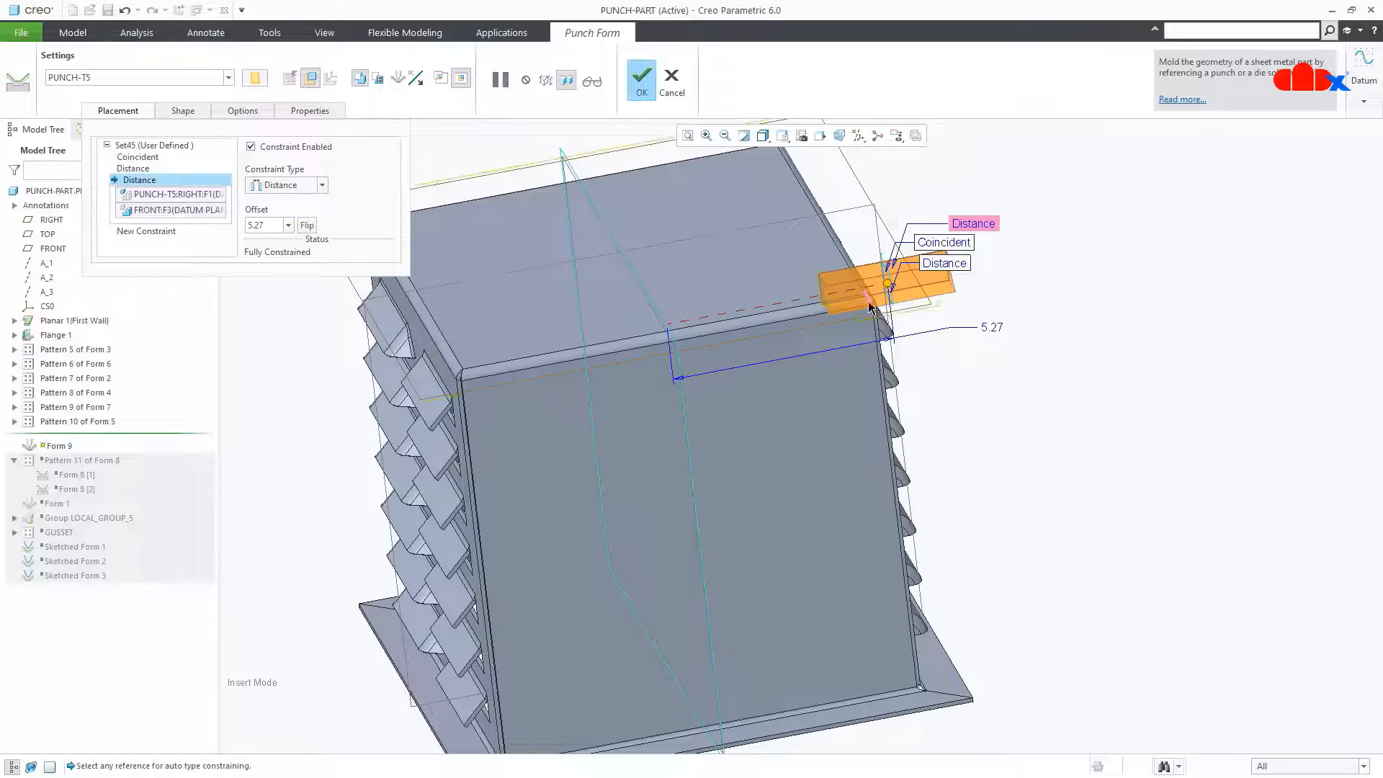
{"action": "left_click_drag", "start_coordinate": [890, 288], "coordinate": [577, 351]}
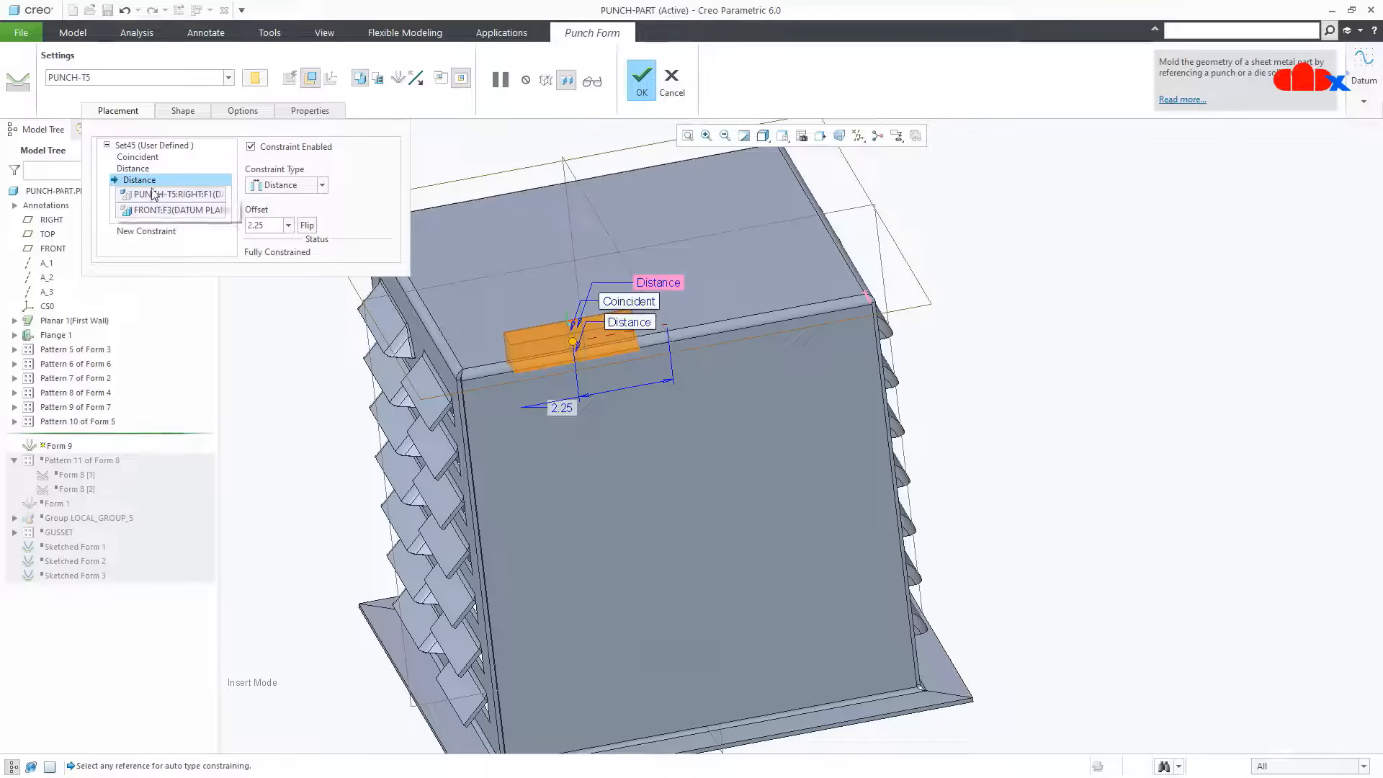
Move the punch down the side wall and set its distance from the top surface to 1.75
{"action": "left_click", "coordinate": [138, 169]}
{"action": "middle_click_drag", "start_coordinate": [500, 429], "coordinate": [545, 412]}
{"action": "left_click_drag", "start_coordinate": [574, 355], "coordinate": [561, 432]}
{"action": "double_click", "coordinate": [563, 489]}
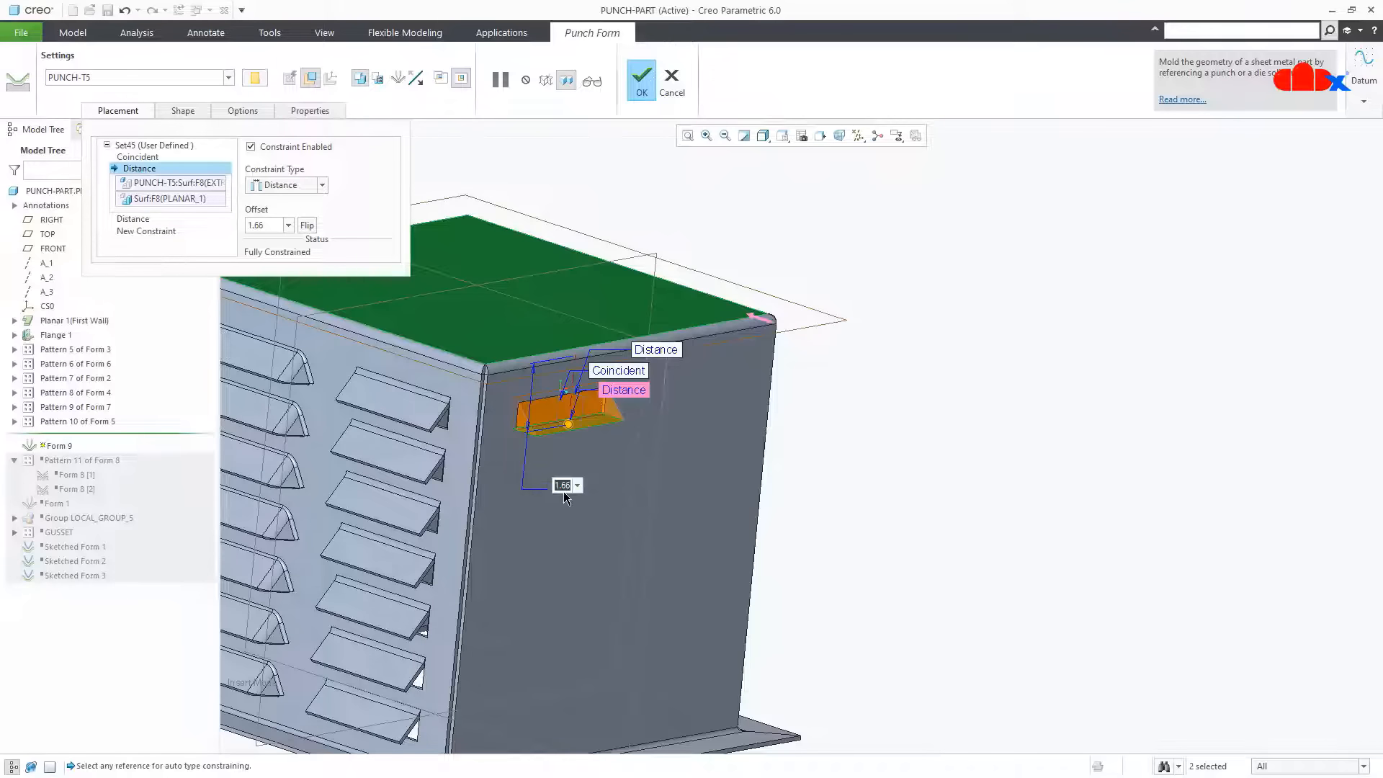
{"action": "type", "text": "1.75"}
{"action": "key", "text": "Return"}
Preview the punch form in the side wall from another angle and resume editing its definition
{"action": "middle_click_drag", "start_coordinate": [564, 491], "coordinate": [577, 404]}
{"action": "left_click", "coordinate": [143, 113]}
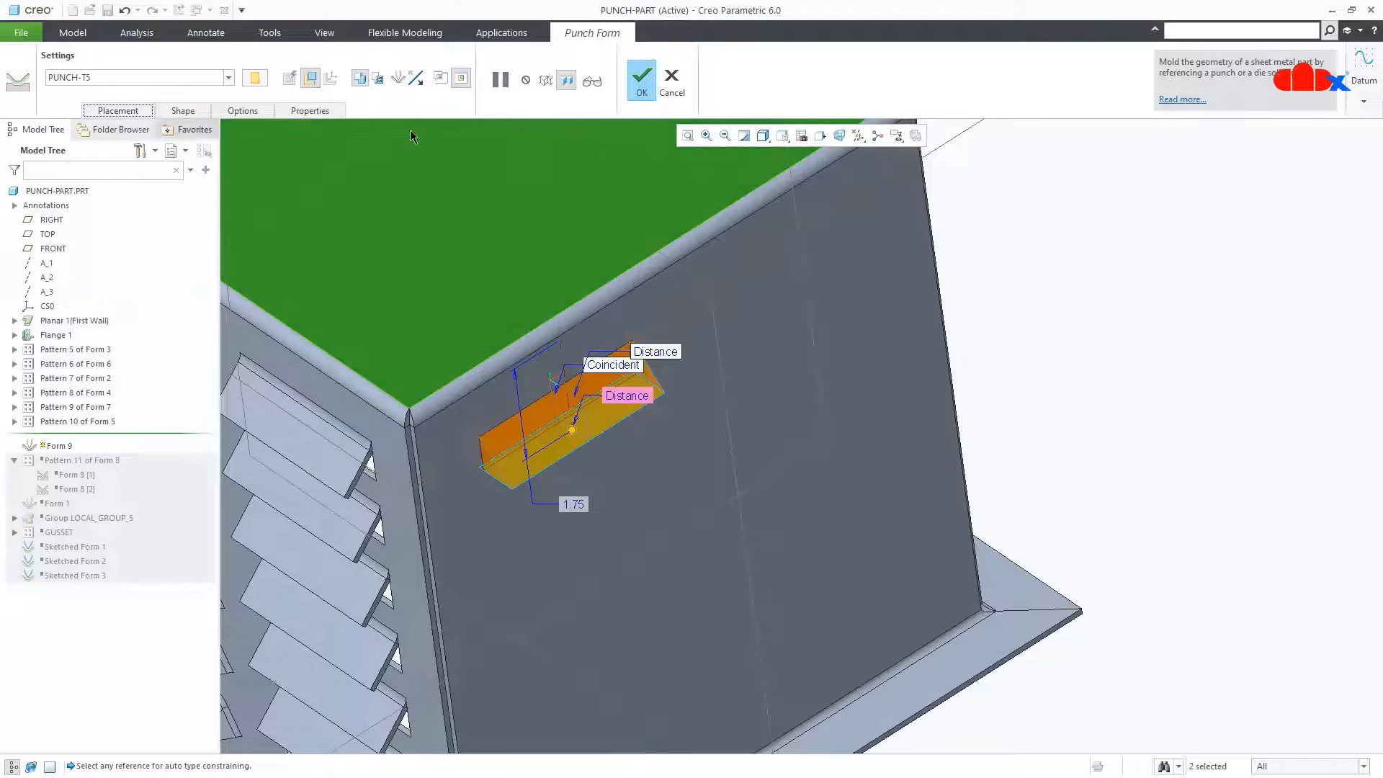
{"action": "left_click", "coordinate": [590, 82]}
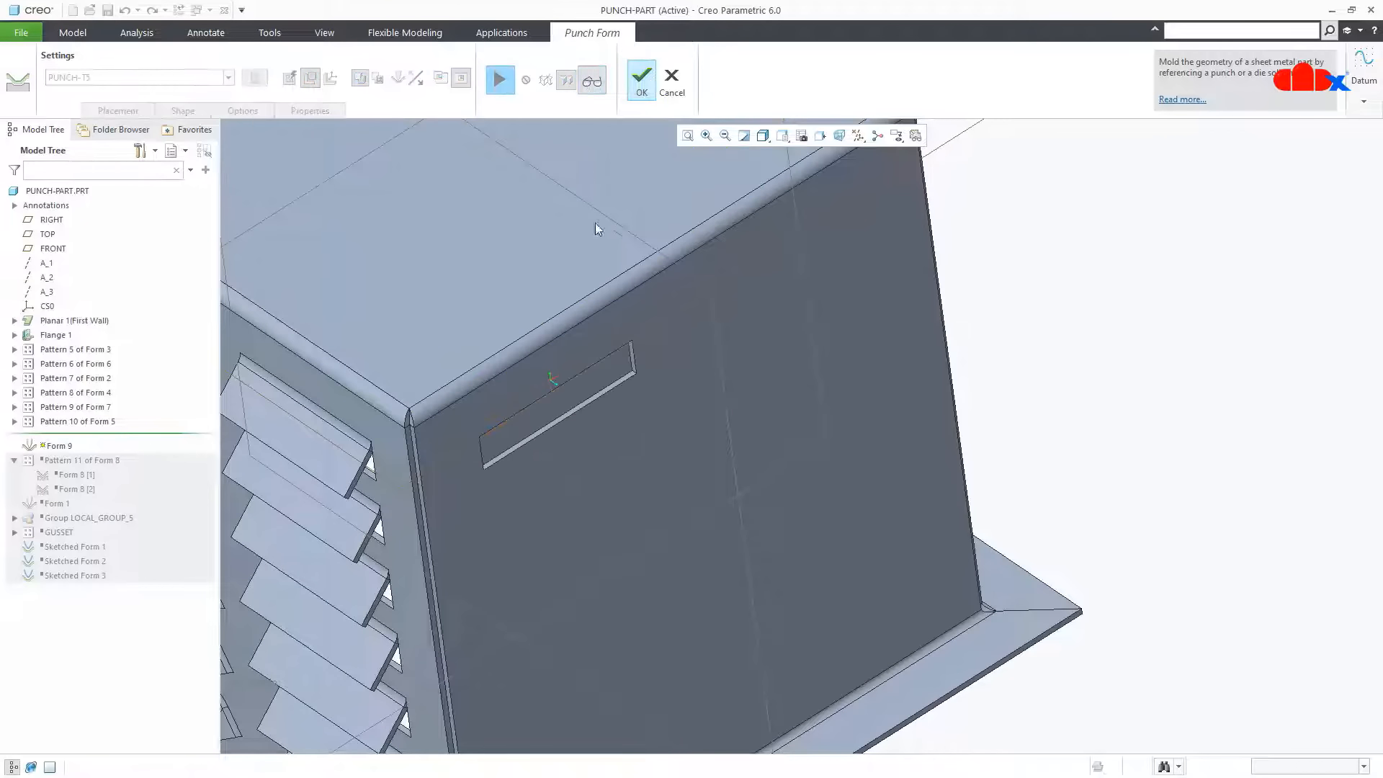
{"action": "middle_click_drag", "start_coordinate": [595, 223], "coordinate": [575, 397]}
{"action": "left_click", "coordinate": [503, 82]}
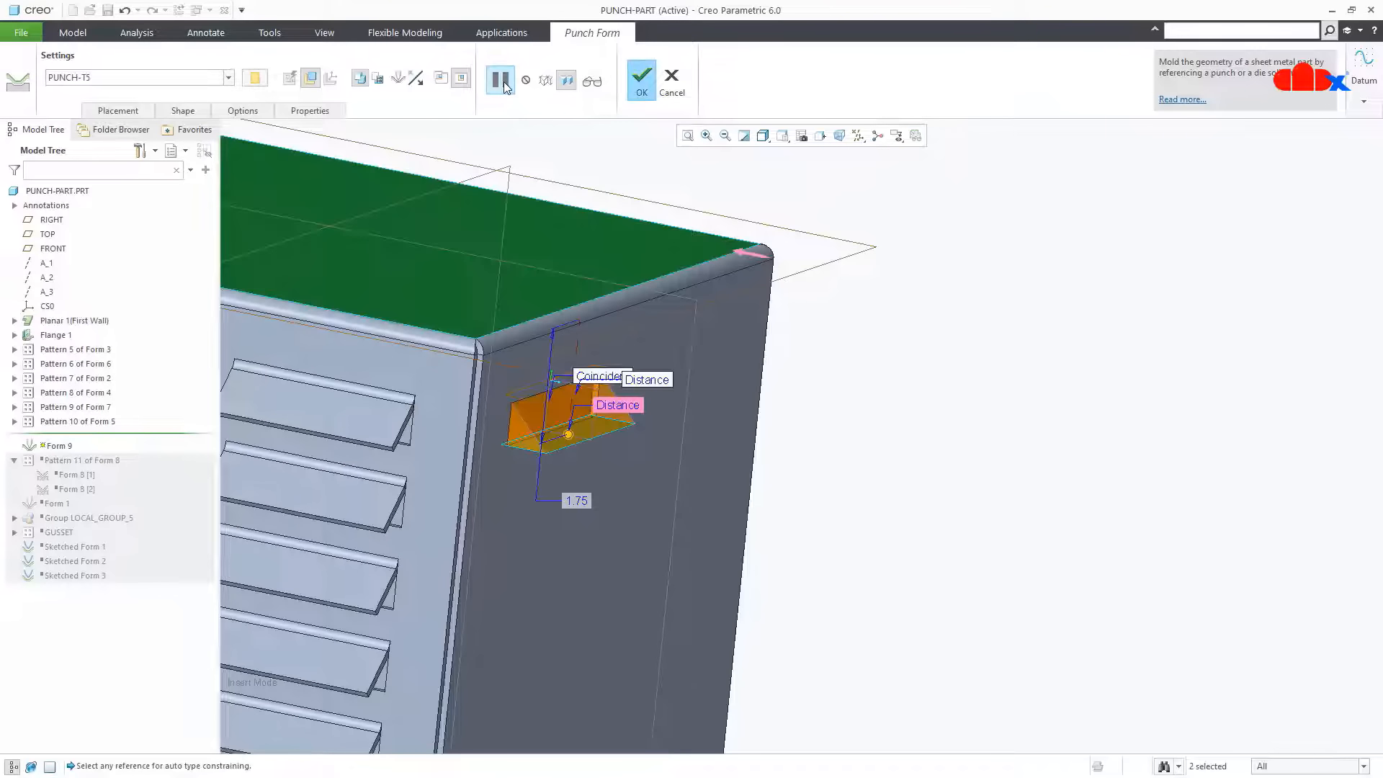
Reverse the punch direction so that the PUNCH-T5 form projects outward from the side wall, and preview it
{"action": "scroll", "coordinate": [530, 364], "scroll_direction": "down", "scroll_amount": 3}
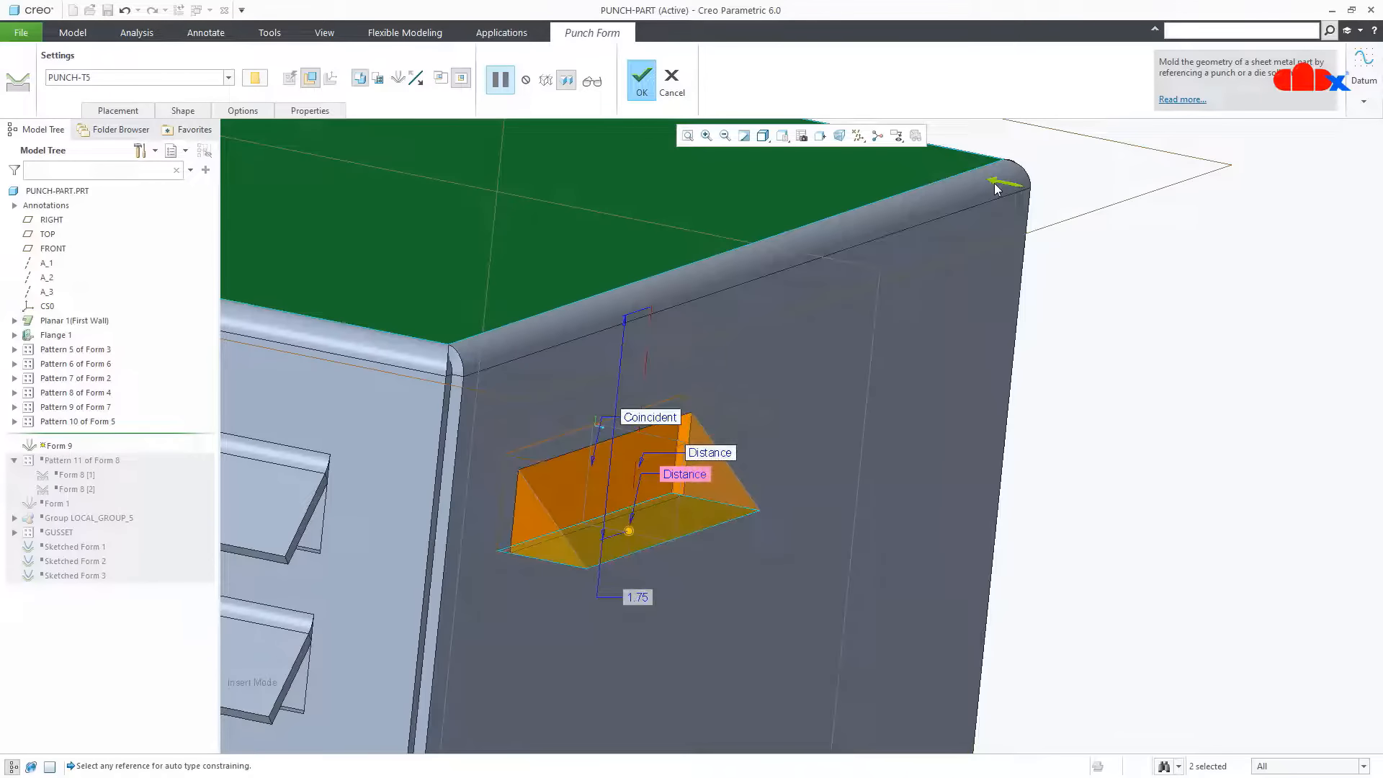
{"action": "left_click", "coordinate": [994, 183]}
{"action": "middle_click_drag", "start_coordinate": [768, 438], "coordinate": [735, 456]}
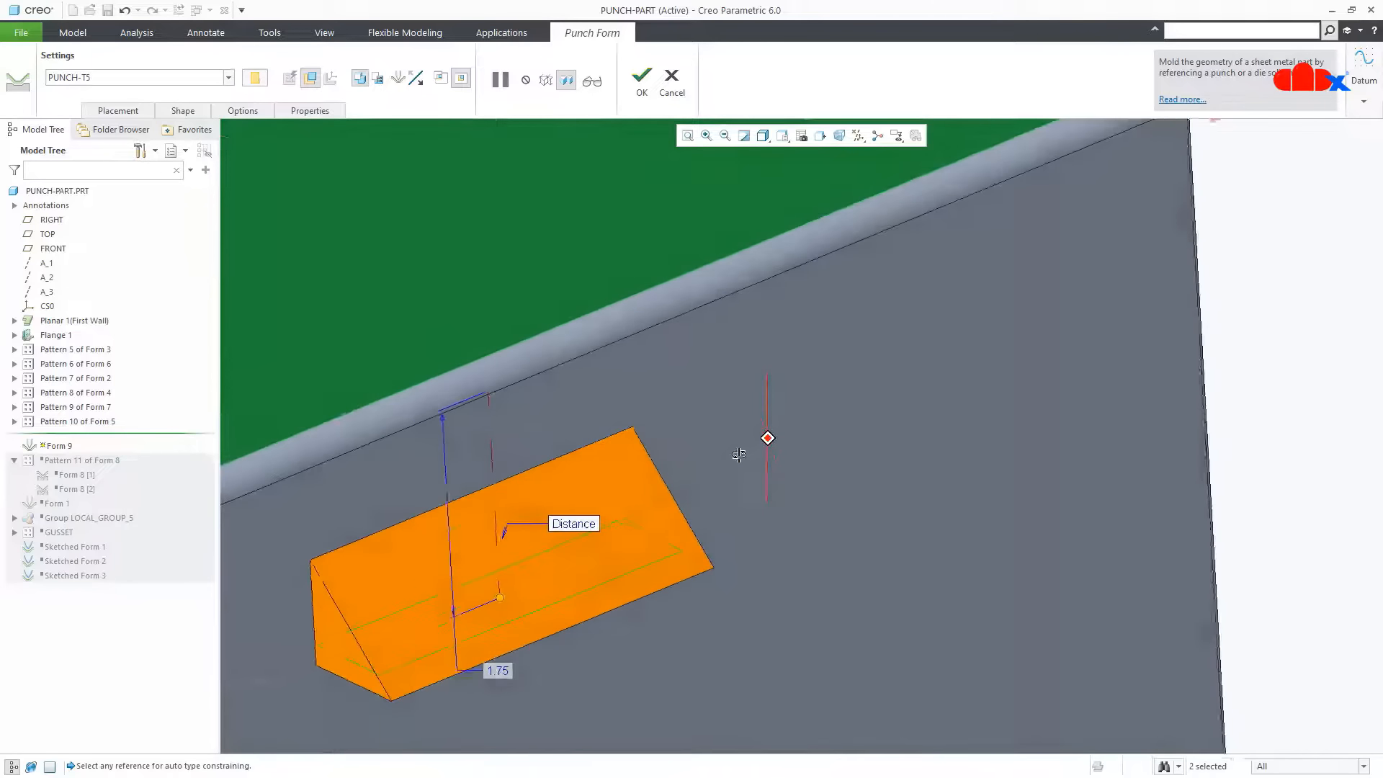
{"action": "scroll", "coordinate": [732, 456], "scroll_direction": "up", "scroll_amount": 3}
{"action": "middle_click_drag", "start_coordinate": [680, 495], "coordinate": [628, 390]}
{"action": "left_click", "coordinate": [592, 83]}
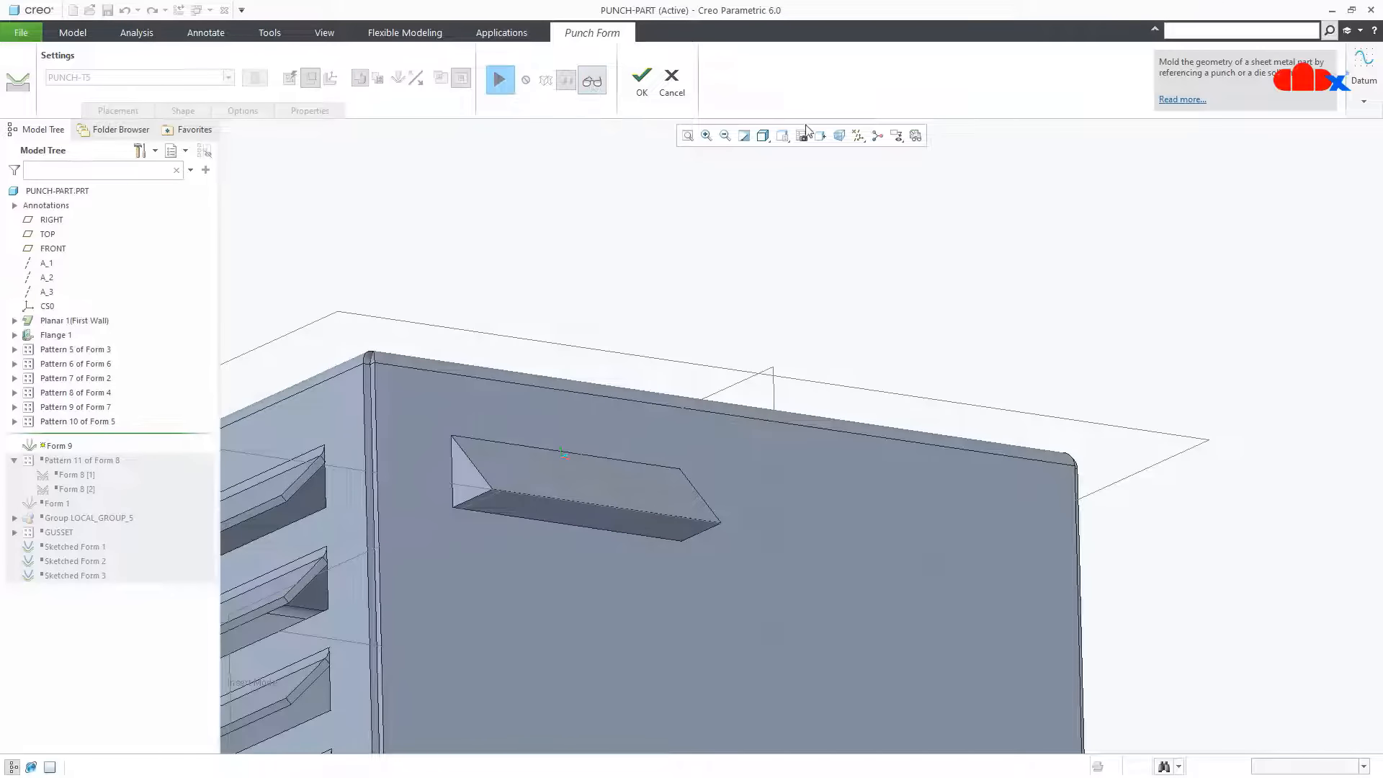
Hide the datum planes and resume editing the punch form
{"action": "left_click", "coordinate": [858, 135]}
{"action": "left_click", "coordinate": [909, 217]}
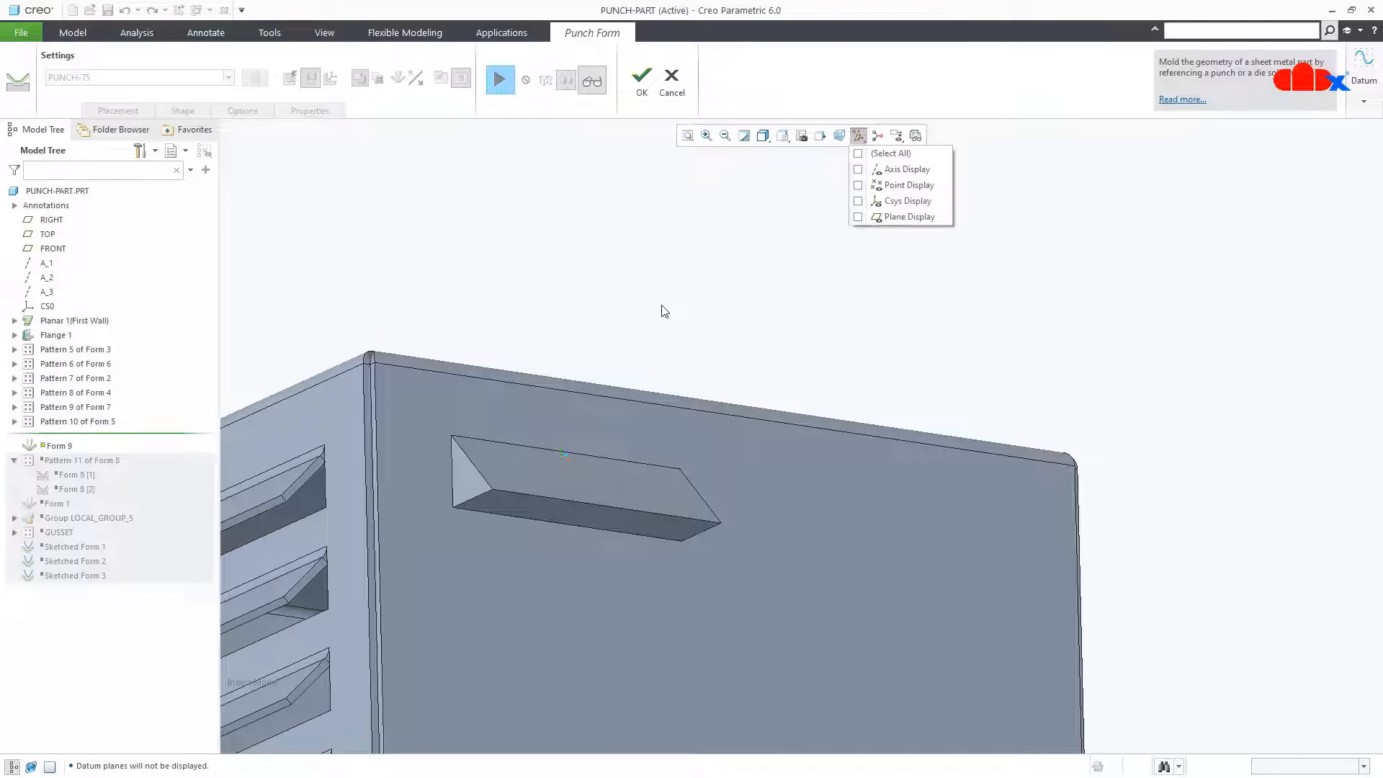
{"action": "left_click", "coordinate": [498, 81]}
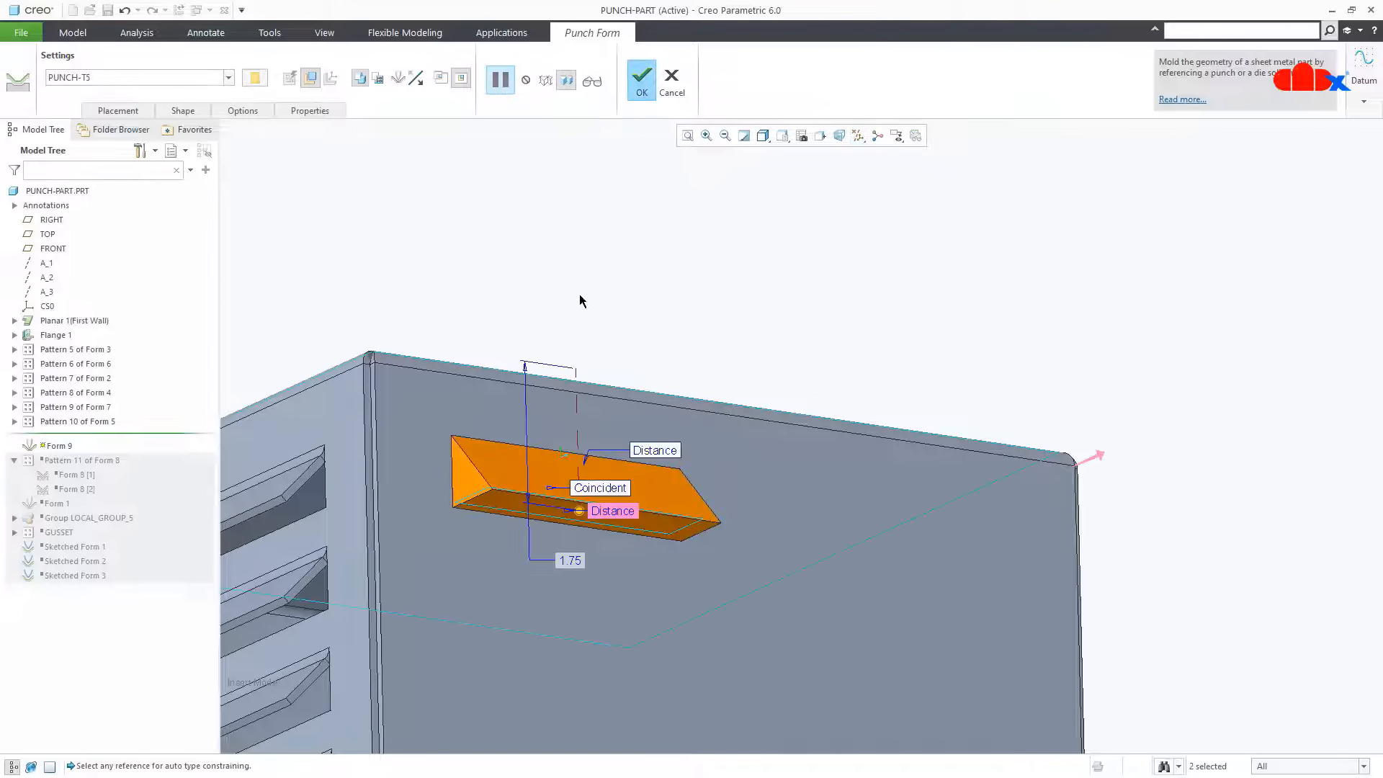
Exclude the punch's lower surface from the form to leave an opening, and preview it
{"action": "middle_click_drag", "start_coordinate": [582, 301], "coordinate": [523, 494]}
{"action": "left_click", "coordinate": [244, 114]}
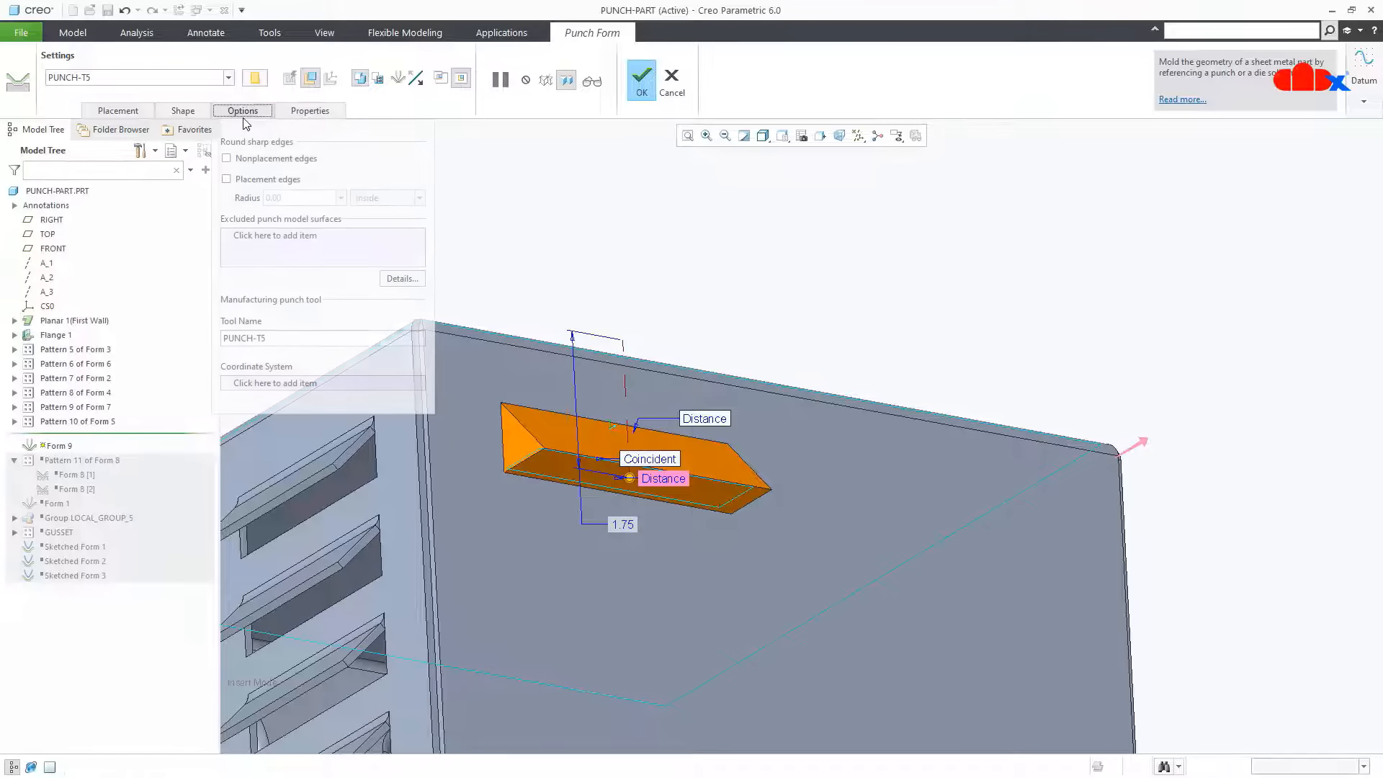
{"action": "left_click", "coordinate": [275, 242]}
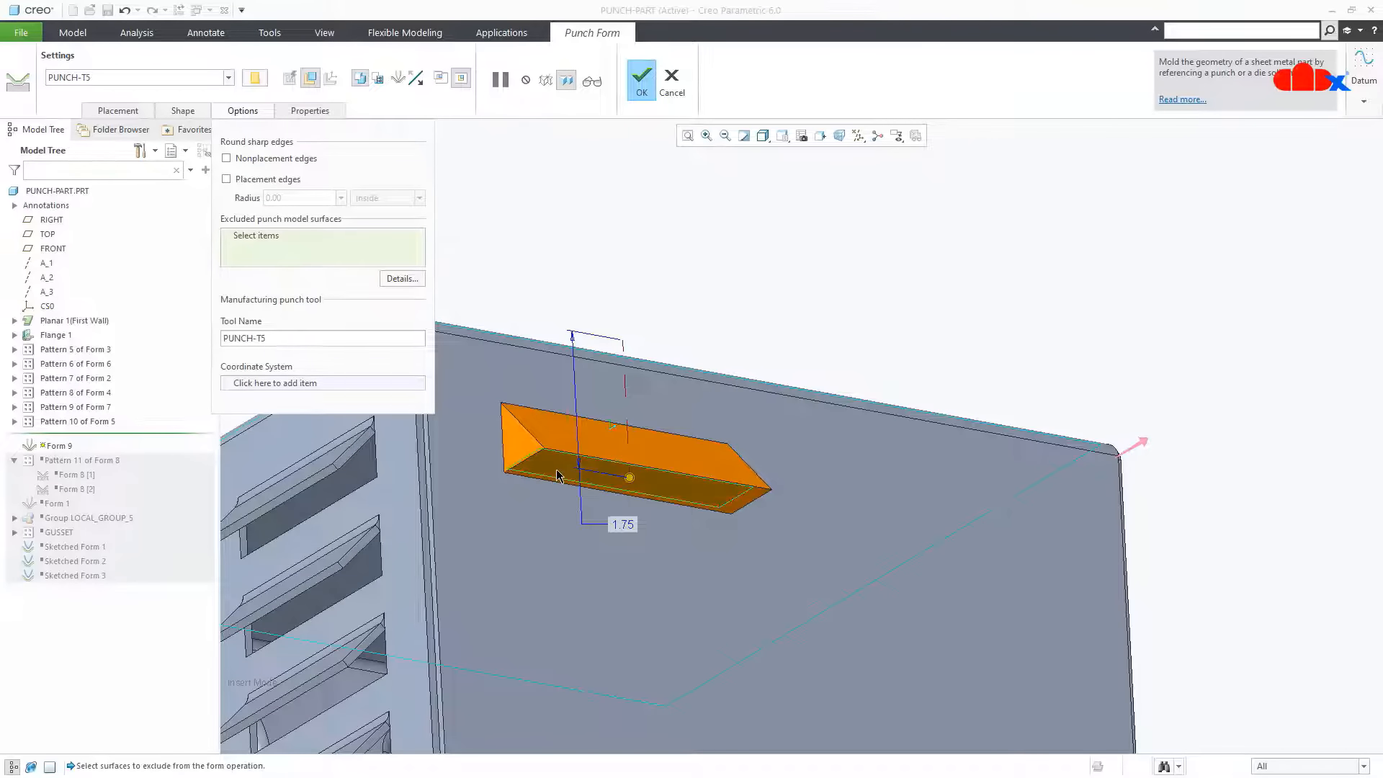
{"action": "left_click", "coordinate": [631, 482]}
{"action": "scroll", "coordinate": [639, 504], "scroll_direction": "down", "scroll_amount": 3}
{"action": "mouse_move", "coordinate": [641, 510]}
{"action": "middle_mouse_down"}
{"action": "mouse_move", "coordinate": [668, 520]}
{"action": "mouse_move", "coordinate": [657, 517]}
{"action": "middle_mouse_up"}
{"action": "left_click", "coordinate": [592, 82]}
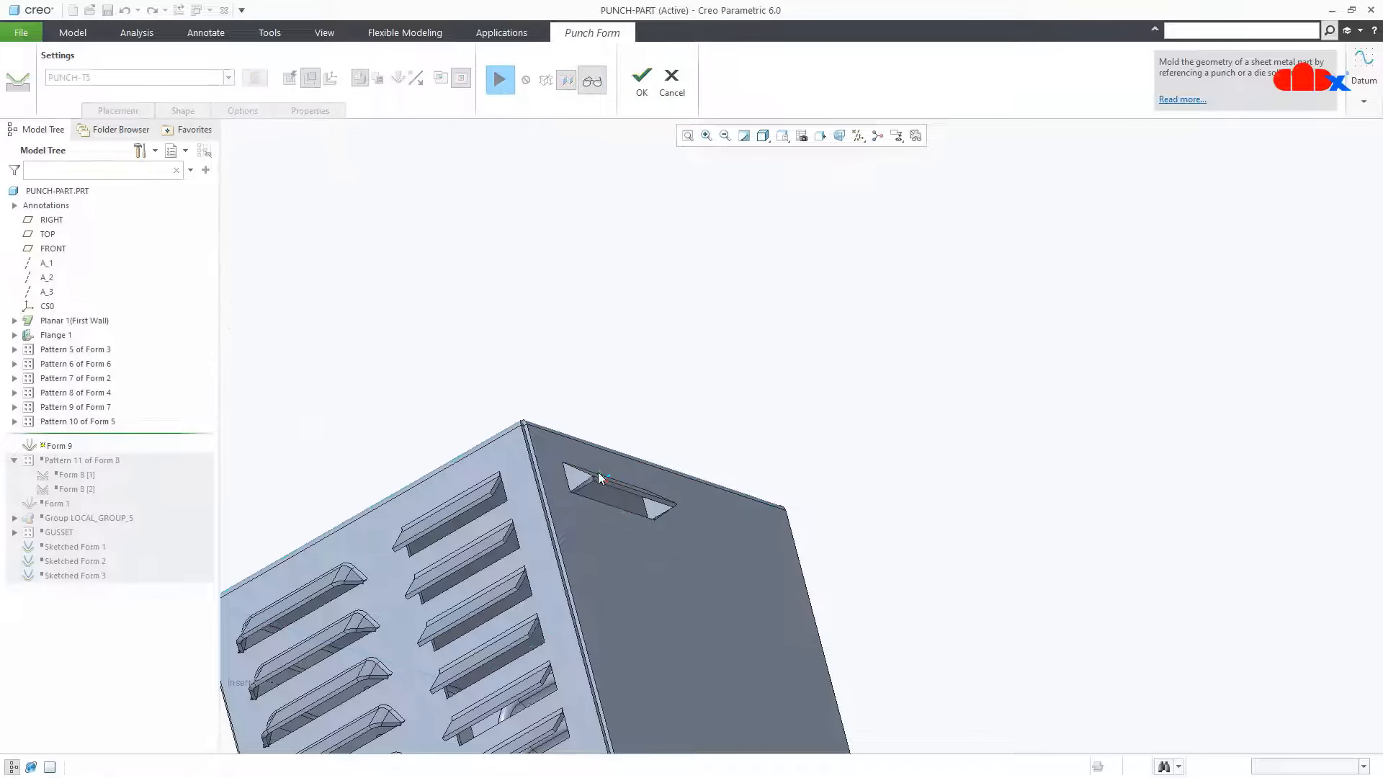
Examine the previewed louver opening and compare it with the louvers on the adjacent wall, then resume editing the form
{"action": "scroll", "coordinate": [619, 572], "scroll_direction": "down", "scroll_amount": 2}
{"action": "scroll", "coordinate": [598, 538], "scroll_direction": "up", "scroll_amount": 5}
{"action": "mouse_move", "coordinate": [606, 511]}
{"action": "middle_mouse_down"}
{"action": "mouse_move", "coordinate": [595, 591]}
{"action": "mouse_move", "coordinate": [564, 569]}
{"action": "mouse_move", "coordinate": [612, 582]}
{"action": "middle_mouse_up"}
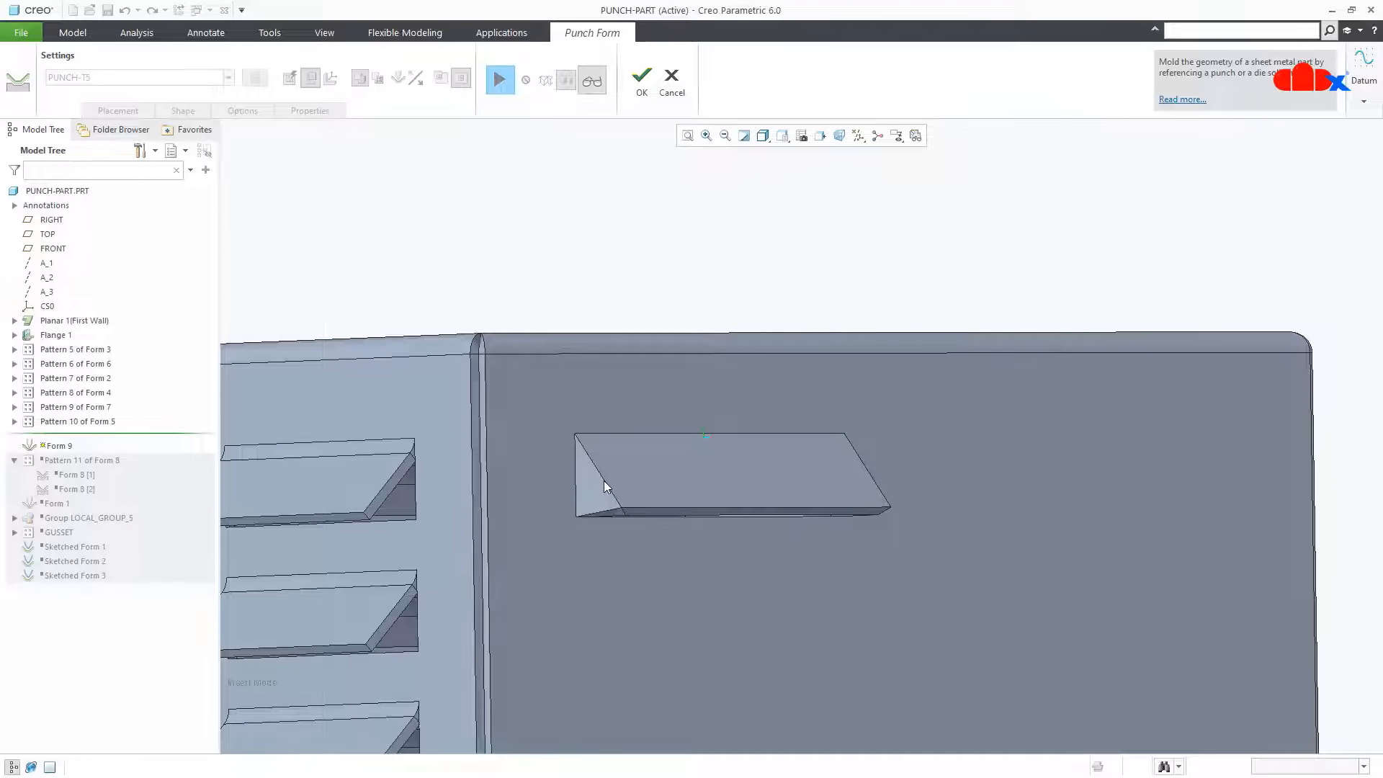
{"action": "scroll", "coordinate": [586, 579], "scroll_direction": "up", "scroll_amount": 3}
{"action": "middle_click_drag", "start_coordinate": [560, 599], "coordinate": [567, 618]}
{"action": "scroll", "coordinate": [412, 537], "scroll_direction": "down", "scroll_amount": 3}
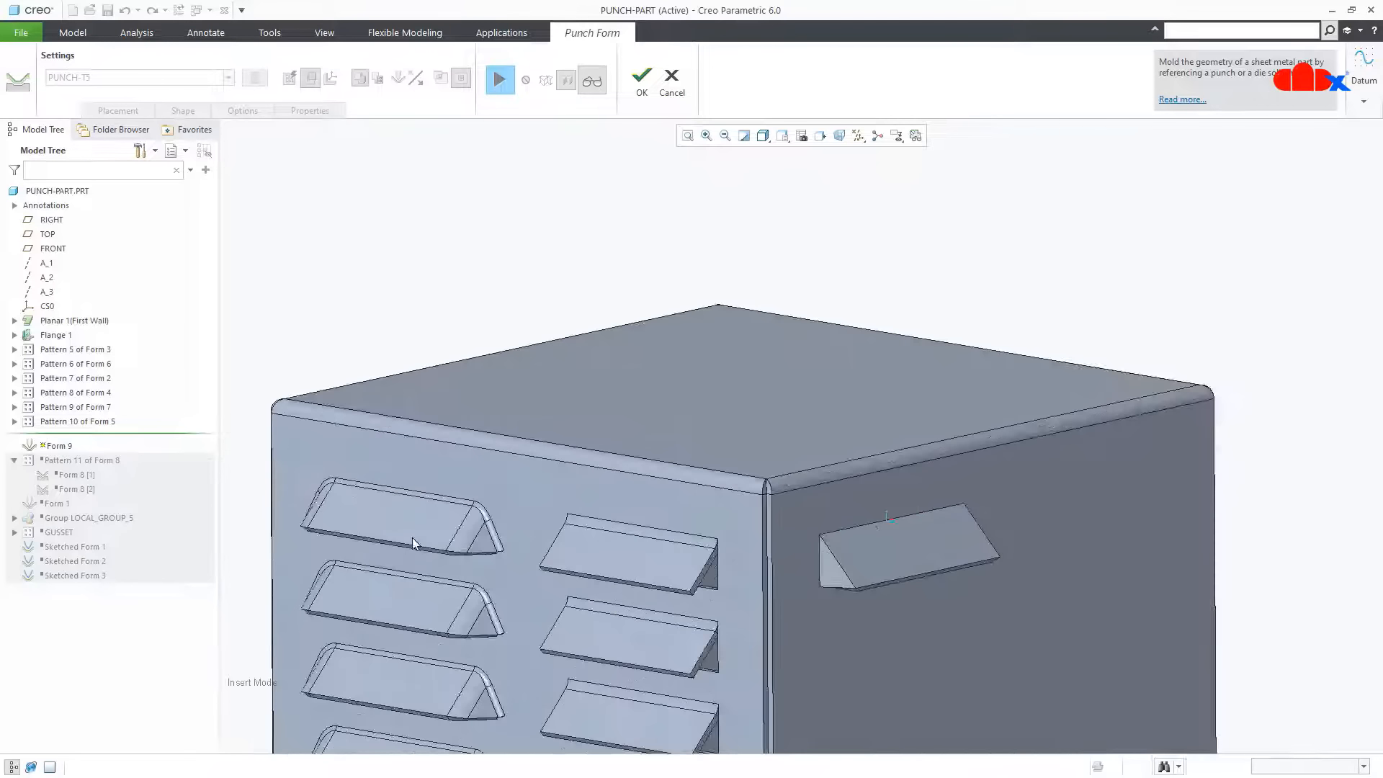
{"action": "scroll", "coordinate": [858, 587], "scroll_direction": "down", "scroll_amount": 3}
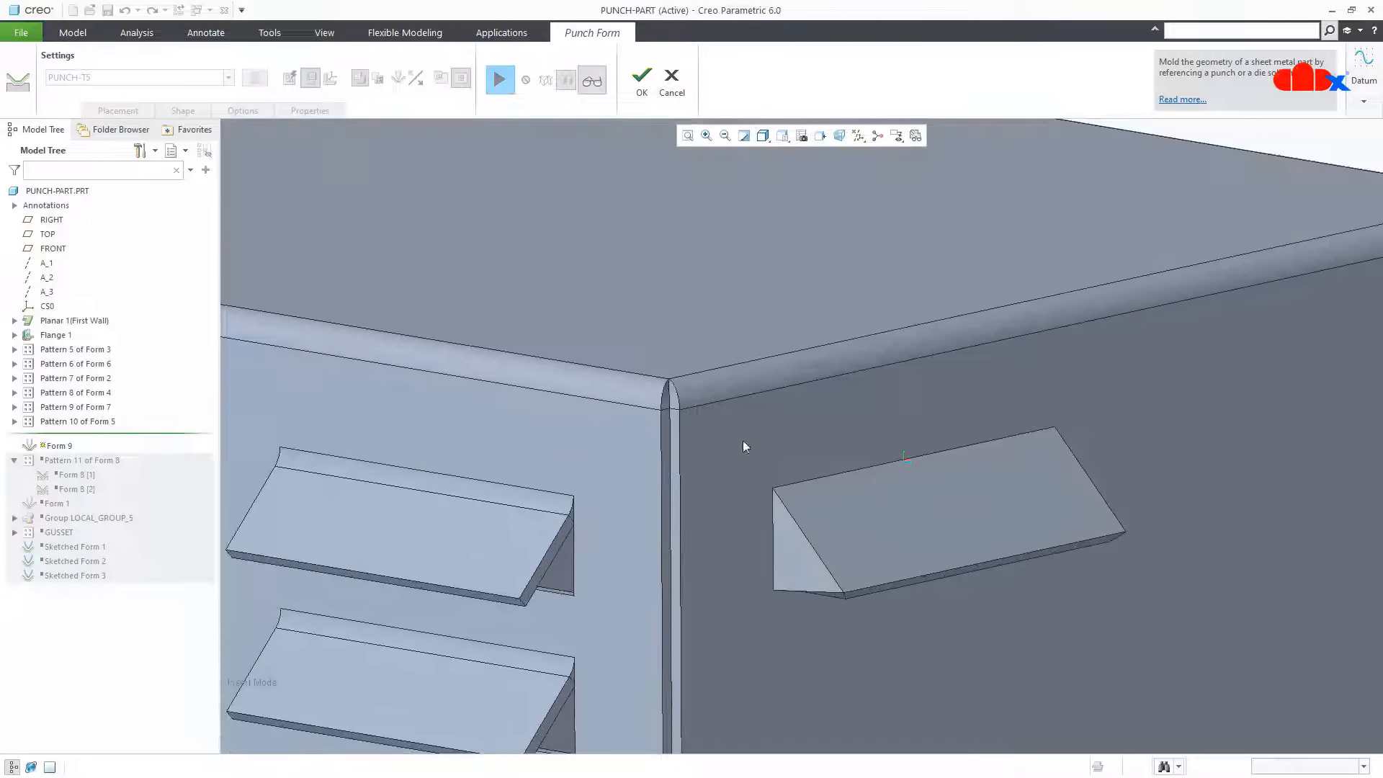
{"action": "left_click", "coordinate": [497, 84]}
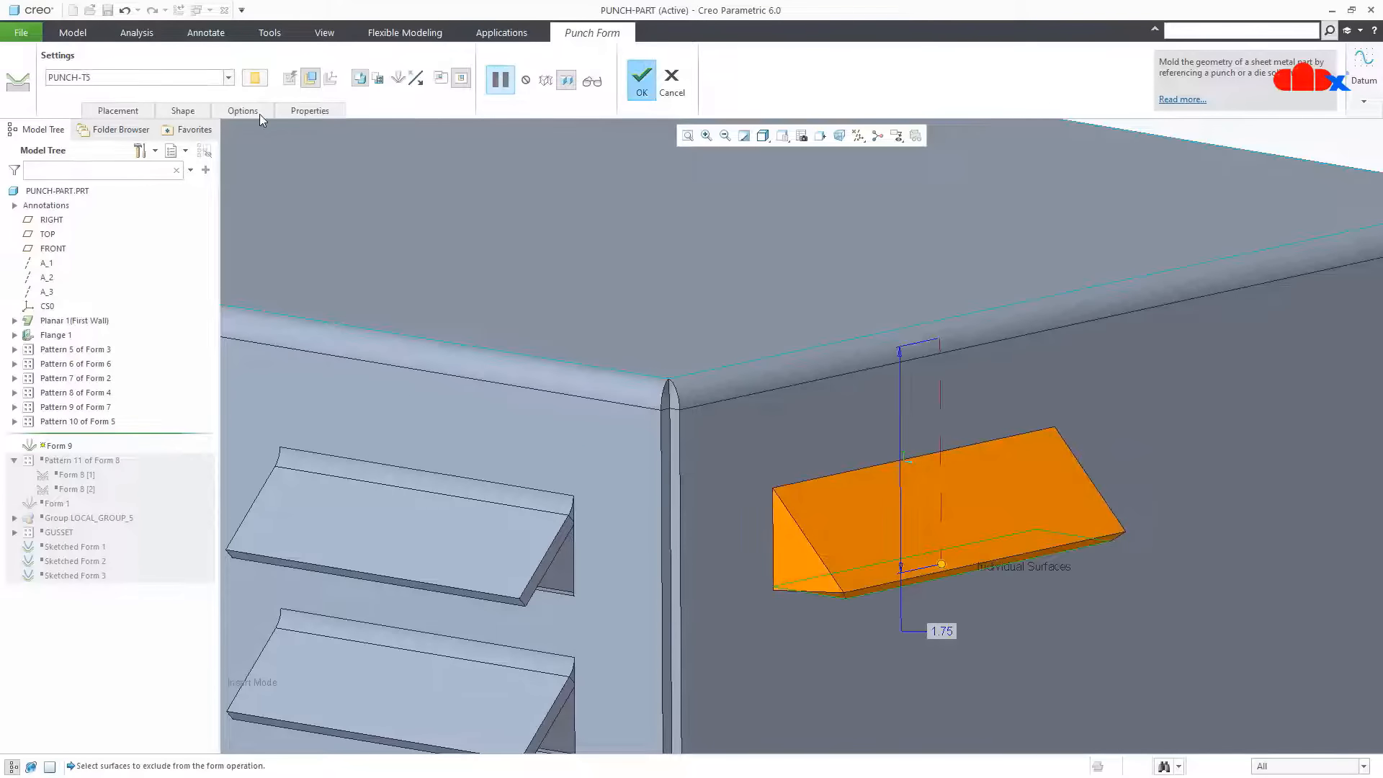
Round both the nonplacement and placement edges of the punch form and preview the rounded louver
{"action": "left_click", "coordinate": [259, 114]}
{"action": "left_click", "coordinate": [257, 160]}
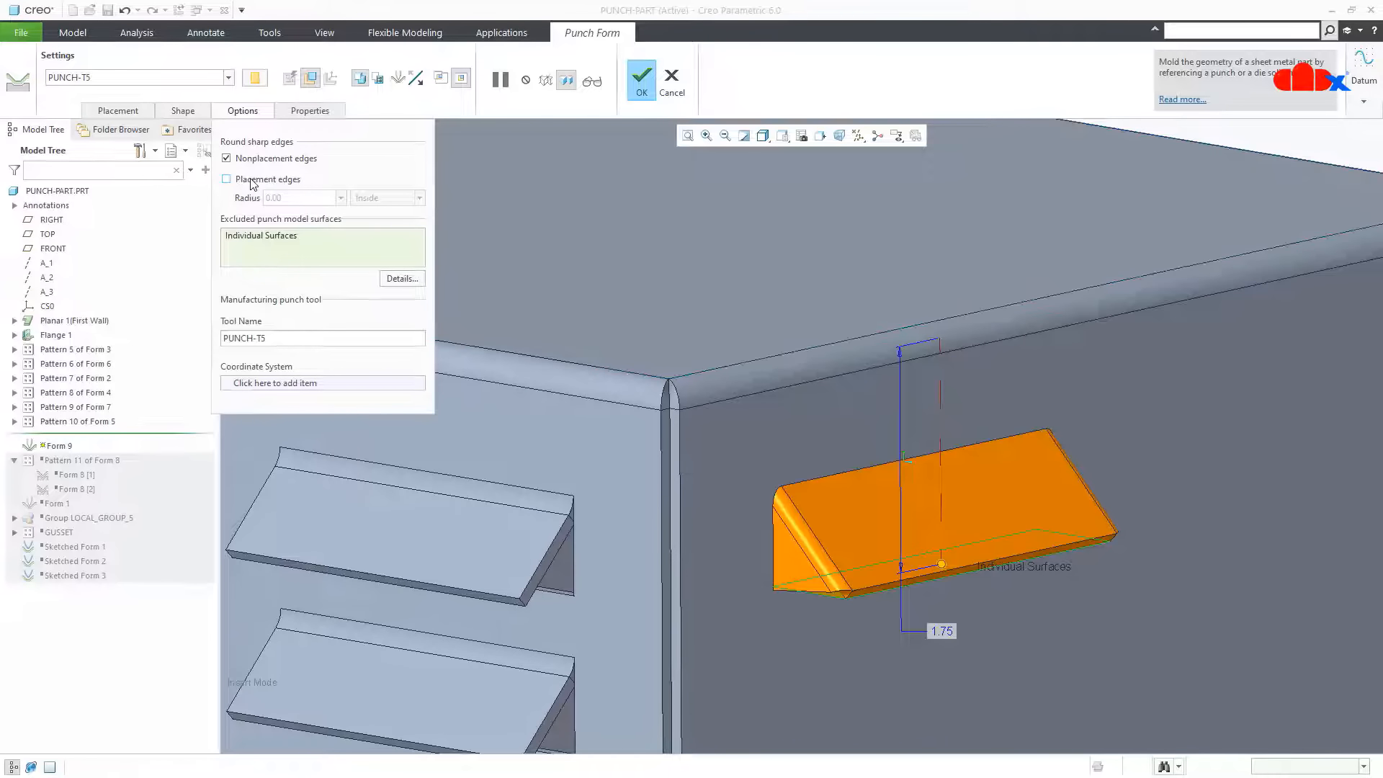
{"action": "left_click", "coordinate": [252, 183]}
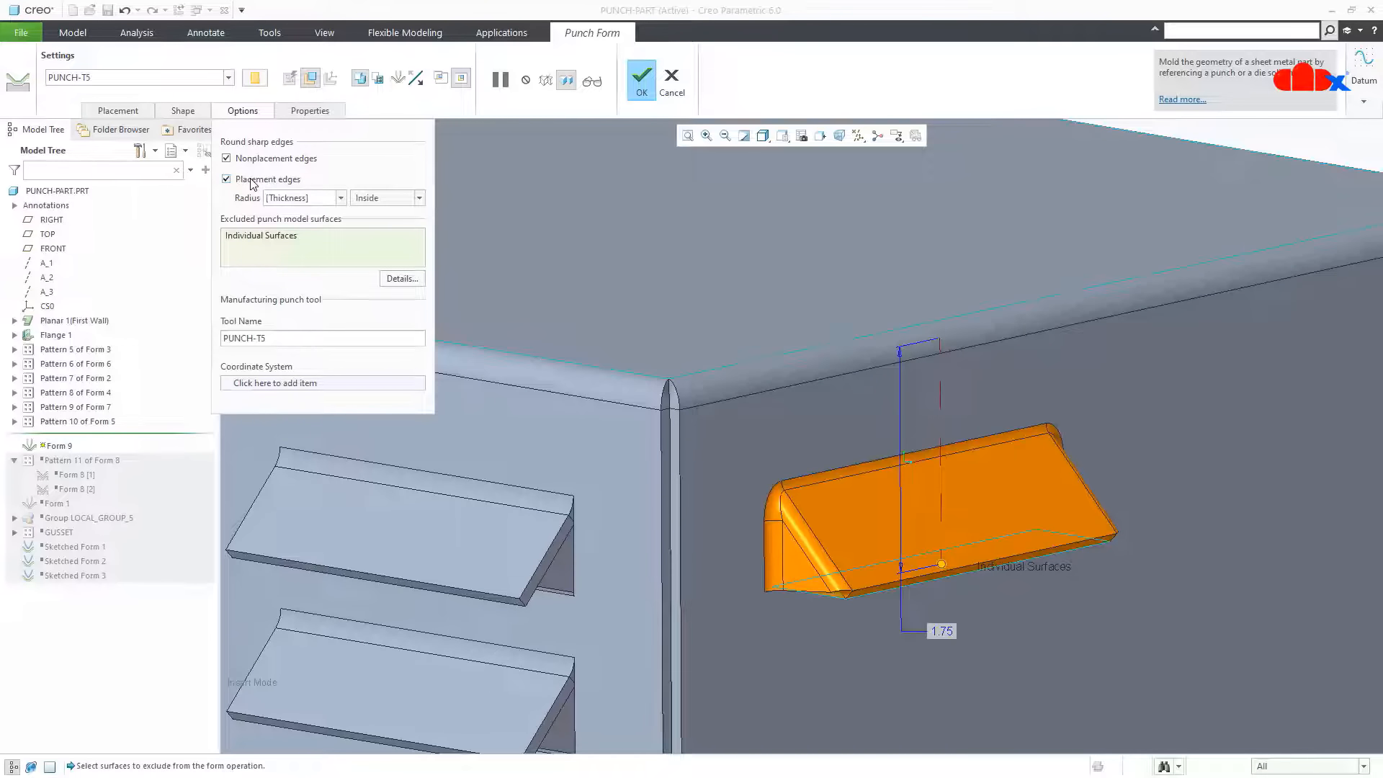
{"action": "left_click", "coordinate": [592, 81]}
{"action": "middle_click_drag", "start_coordinate": [802, 460], "coordinate": [808, 593]}
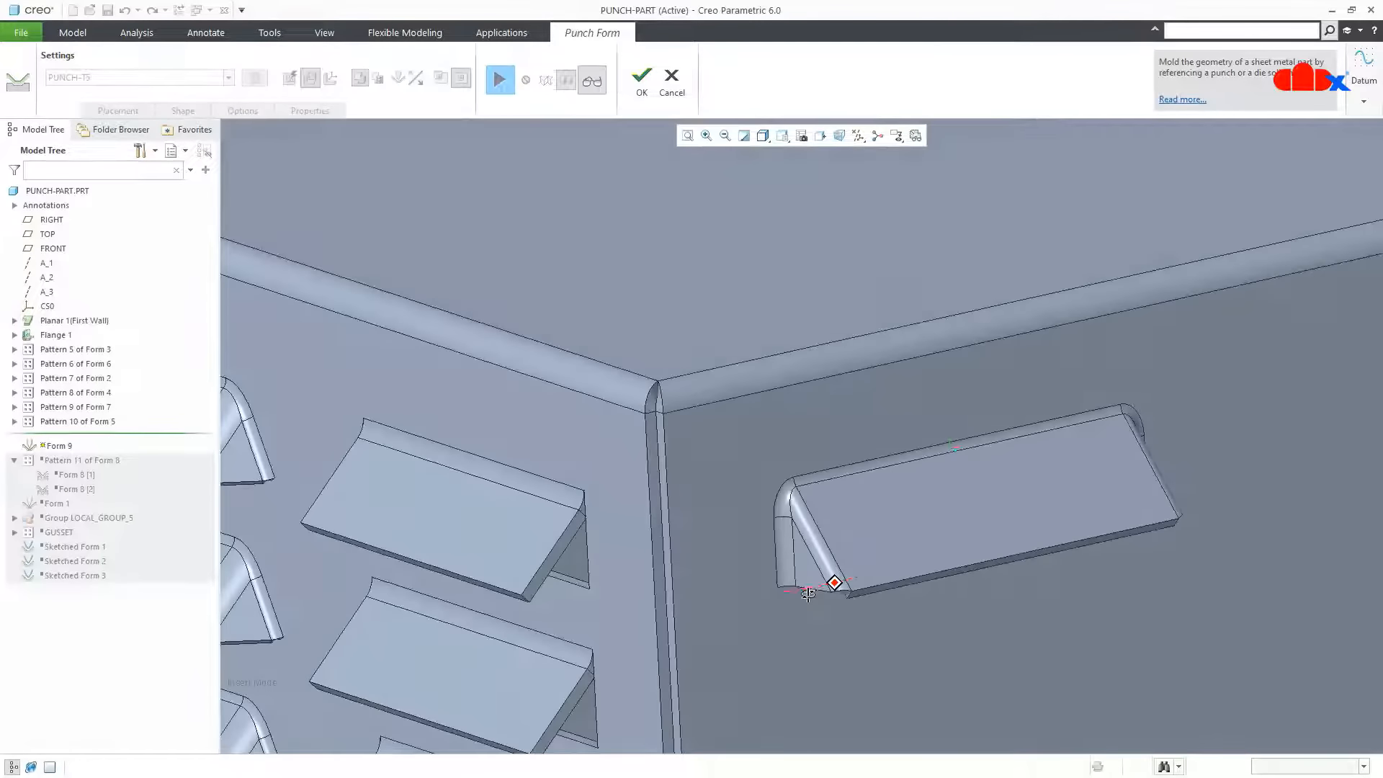
Resume editing and remove the rounding from the form's nonplacement and placement edges
{"action": "left_click", "coordinate": [495, 85]}
{"action": "left_click", "coordinate": [243, 110]}
{"action": "left_click", "coordinate": [245, 157]}
{"action": "left_click", "coordinate": [242, 178]}
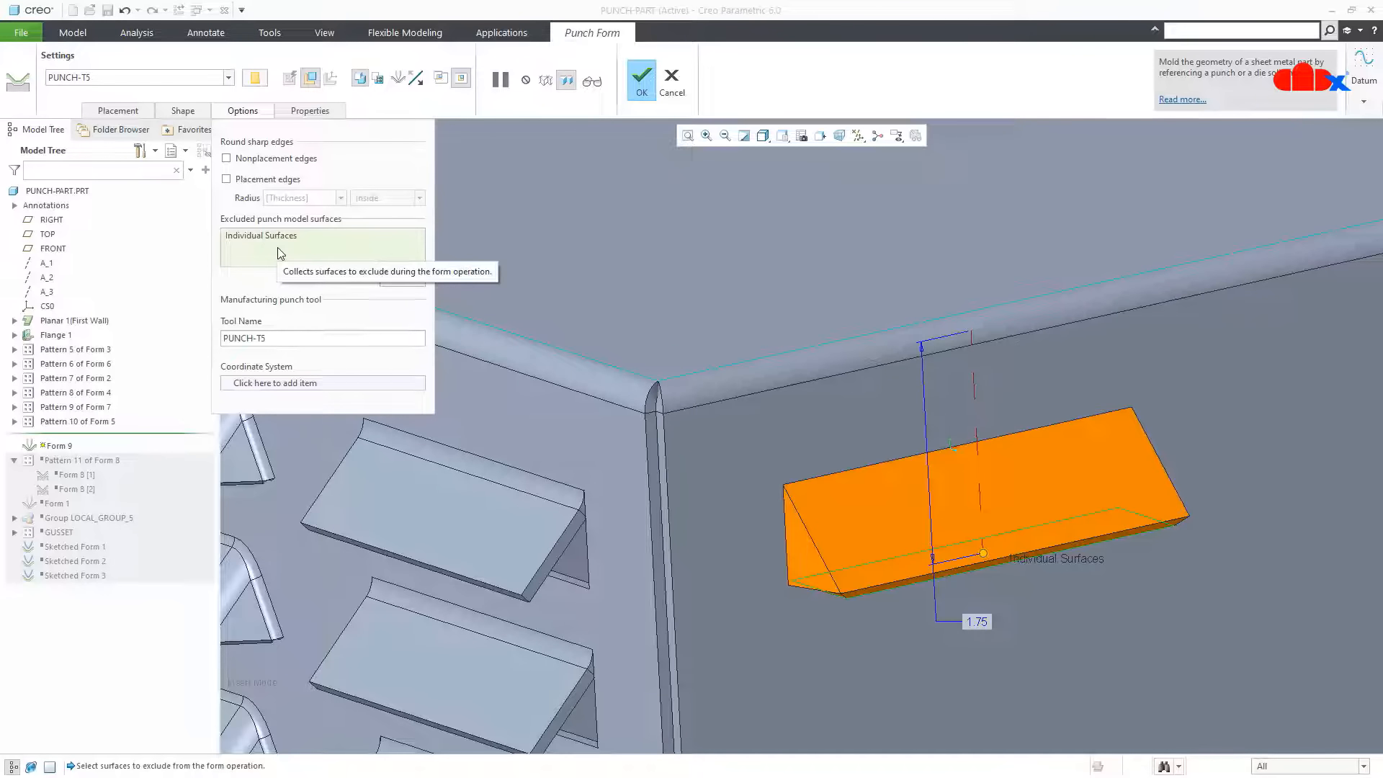
Exclude the punch's triangular end surface as well, preview the open-ended louver, and resume editing the form
{"action": "left_click", "coordinate": [803, 559]}
{"action": "middle_click_drag", "start_coordinate": [1060, 530], "coordinate": [771, 266]}
{"action": "left_click", "coordinate": [598, 86]}
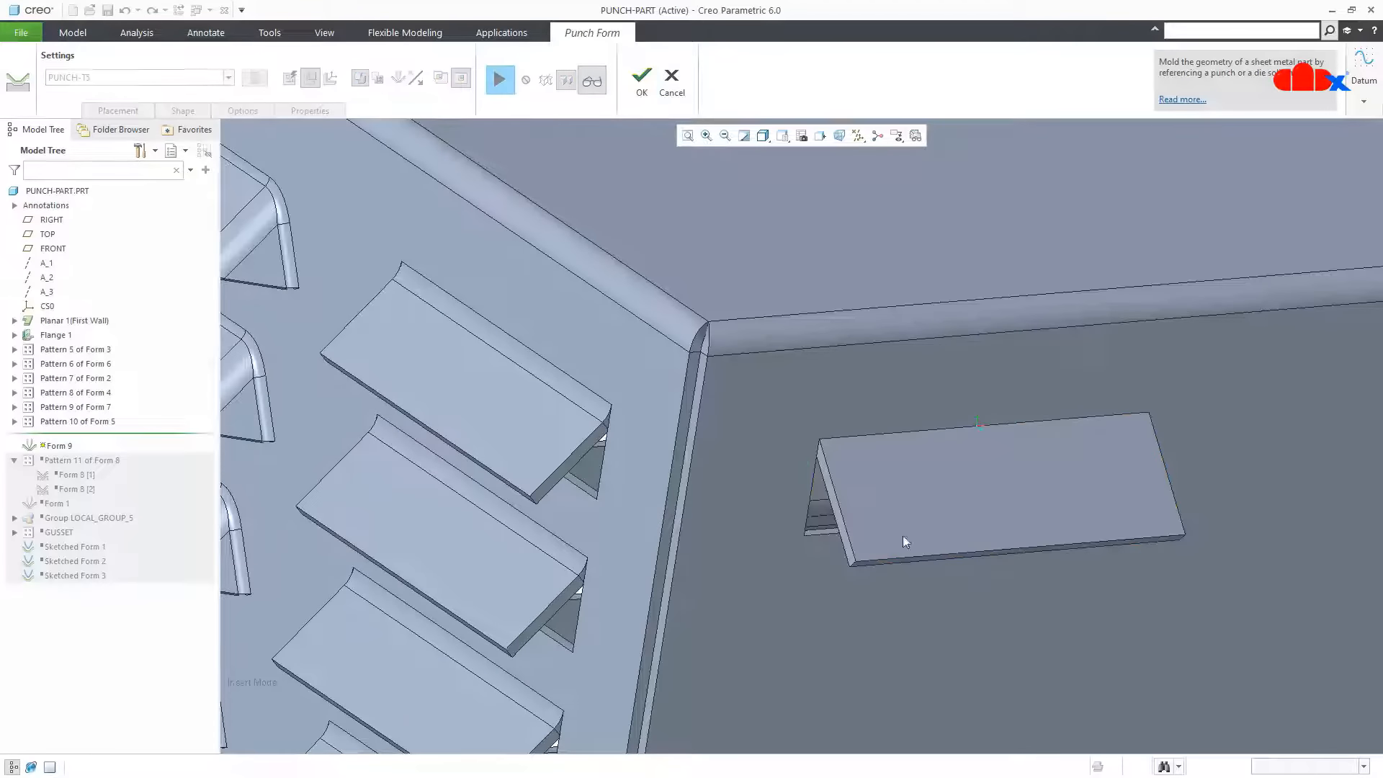
{"action": "scroll", "coordinate": [905, 540], "scroll_direction": "down", "scroll_amount": 3}
{"action": "mouse_move", "coordinate": [951, 525]}
{"action": "middle_mouse_down"}
{"action": "mouse_move", "coordinate": [998, 505]}
{"action": "mouse_move", "coordinate": [1001, 526]}
{"action": "mouse_move", "coordinate": [942, 569]}
{"action": "middle_mouse_up"}
{"action": "left_click", "coordinate": [503, 86]}
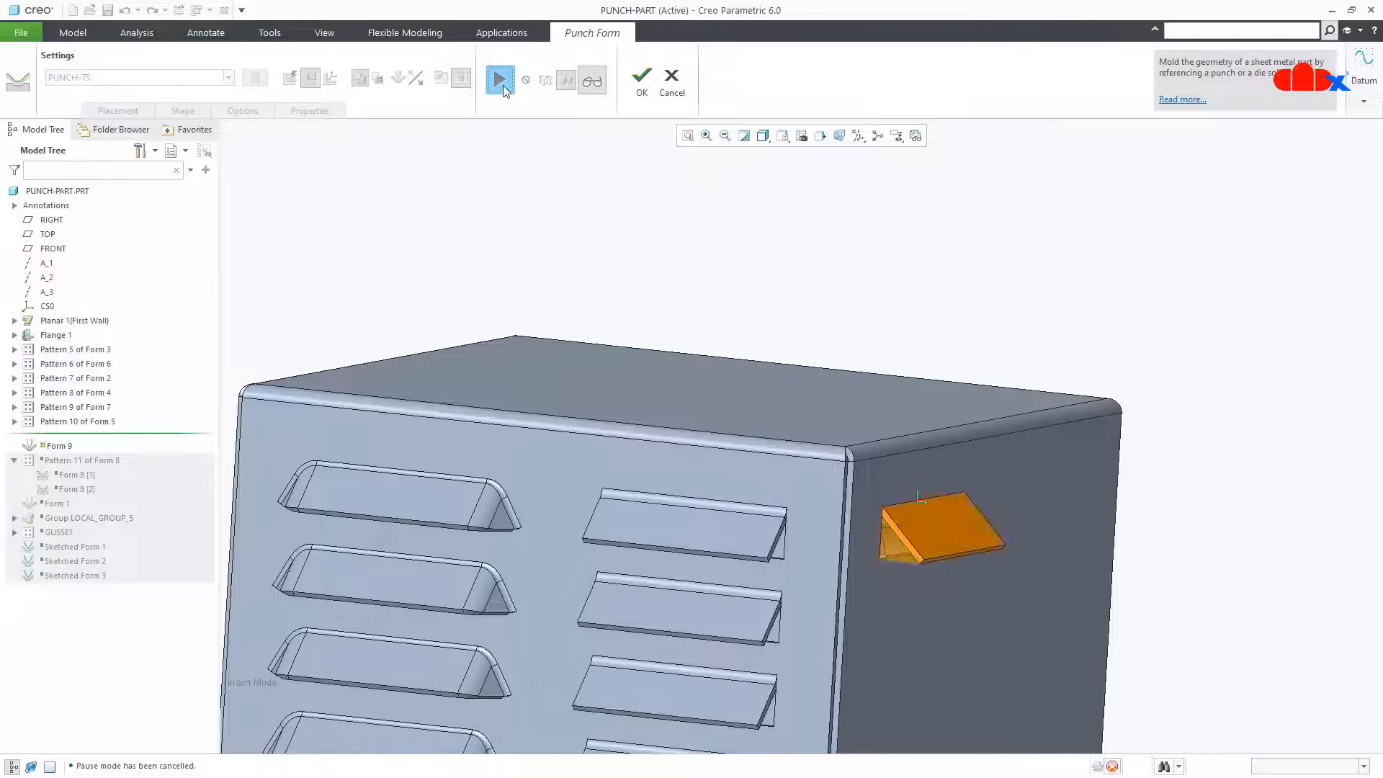
Round only the form's placement edges with an inside radius of 2.0 * Thickness
{"action": "left_click", "coordinate": [241, 111]}
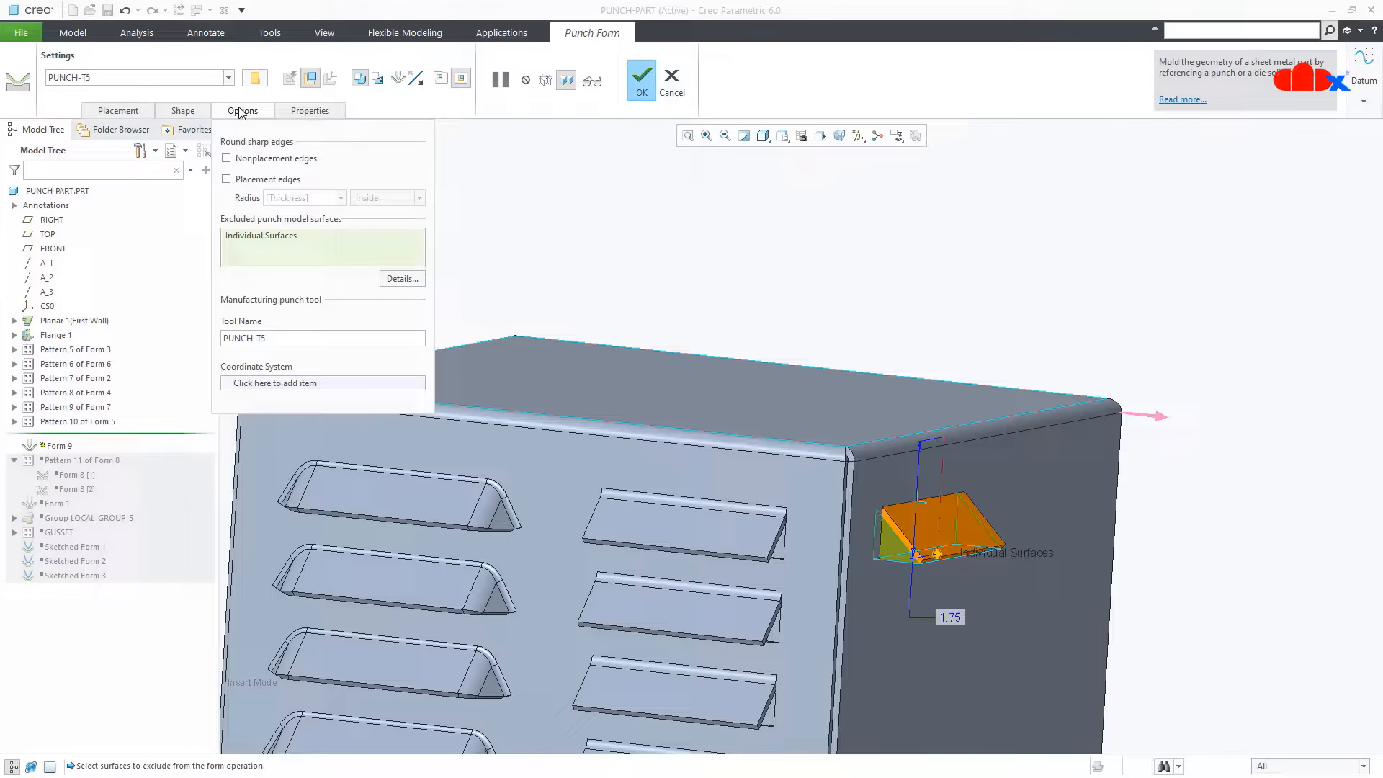
{"action": "left_click", "coordinate": [227, 179]}
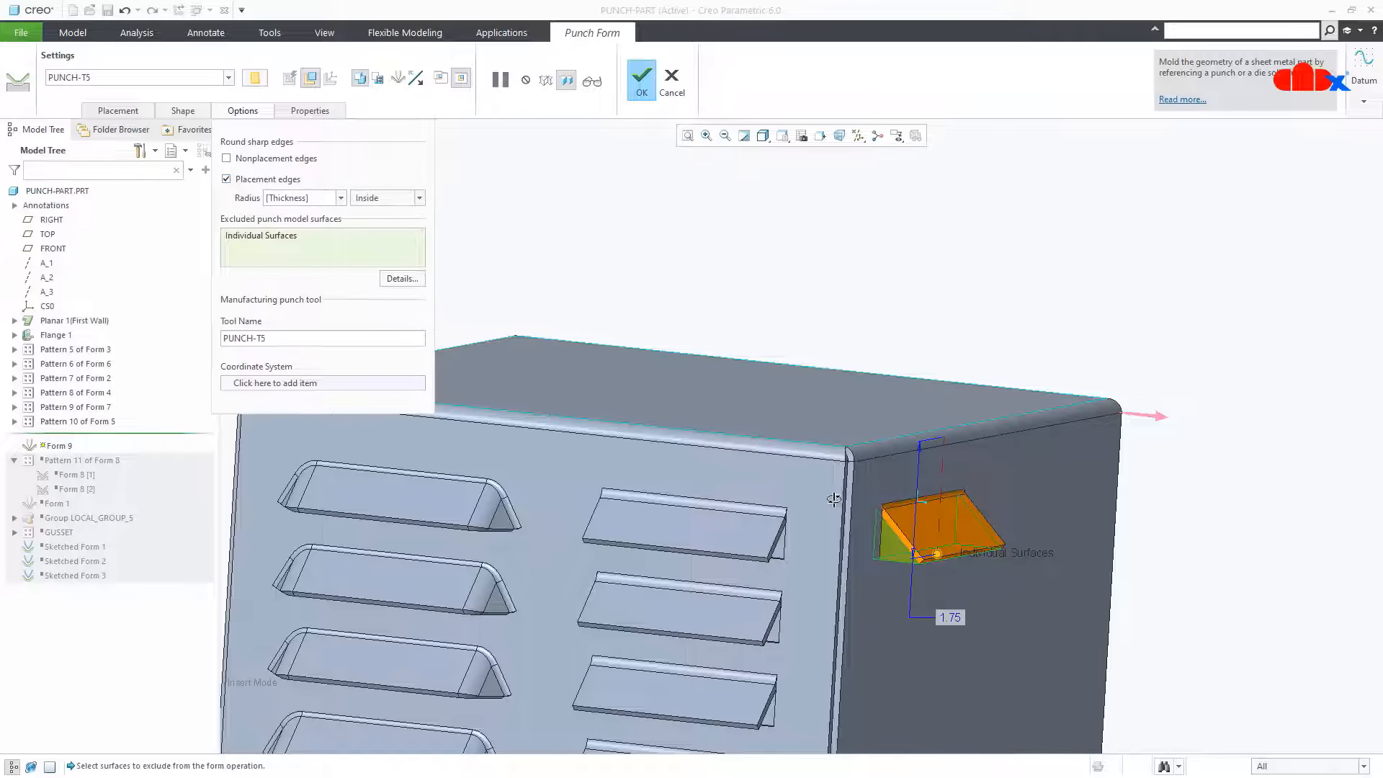
{"action": "middle_click_drag", "start_coordinate": [833, 500], "coordinate": [774, 524]}
{"action": "scroll", "coordinate": [893, 494], "scroll_direction": "up", "scroll_amount": 3}
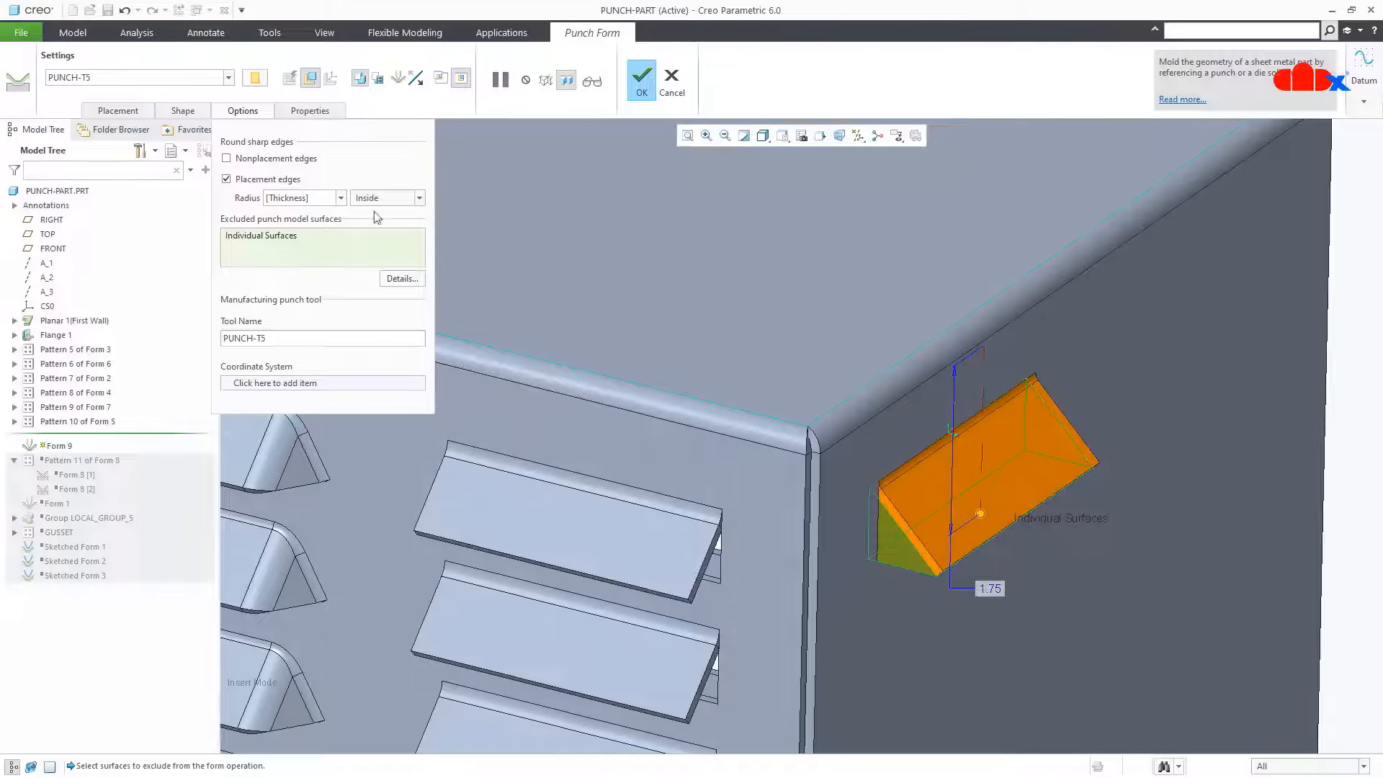
{"action": "left_click", "coordinate": [342, 198]}
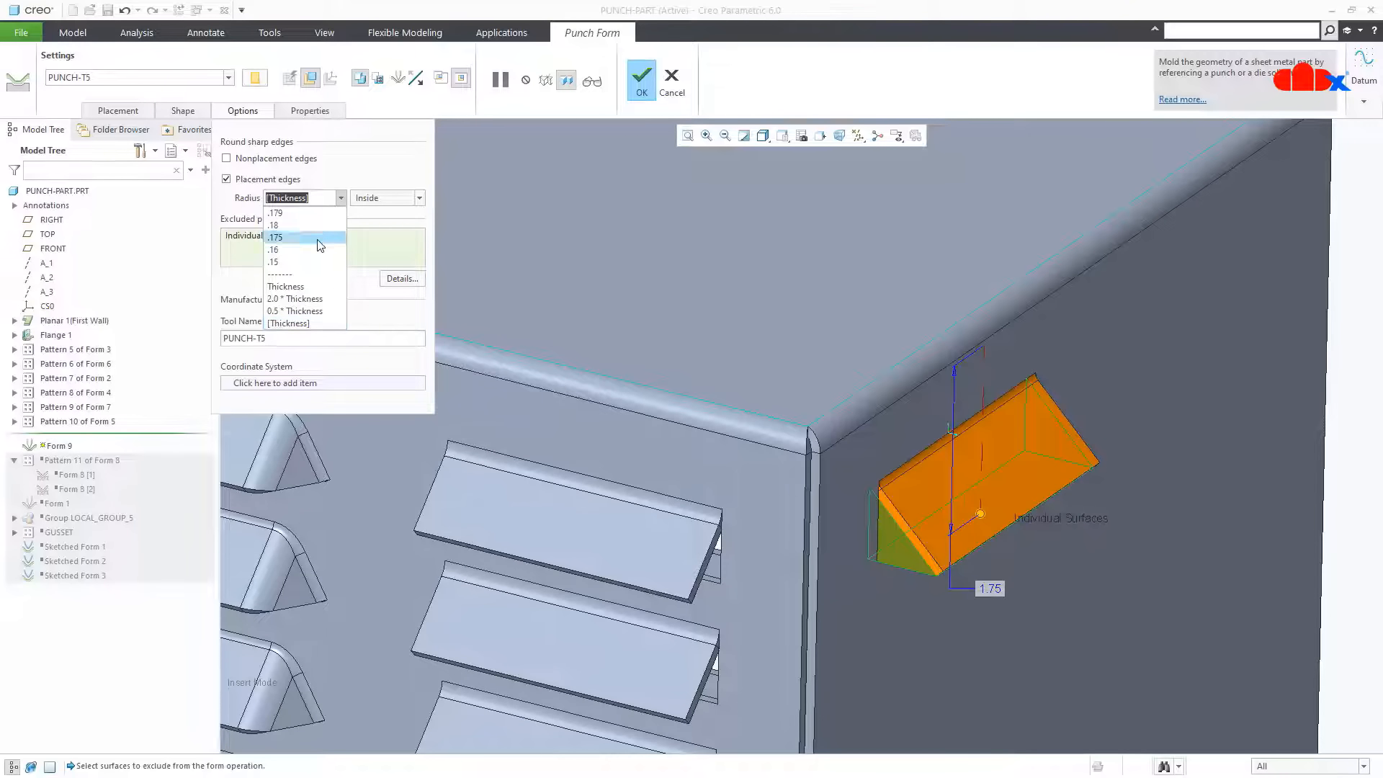
{"action": "left_click", "coordinate": [317, 299]}
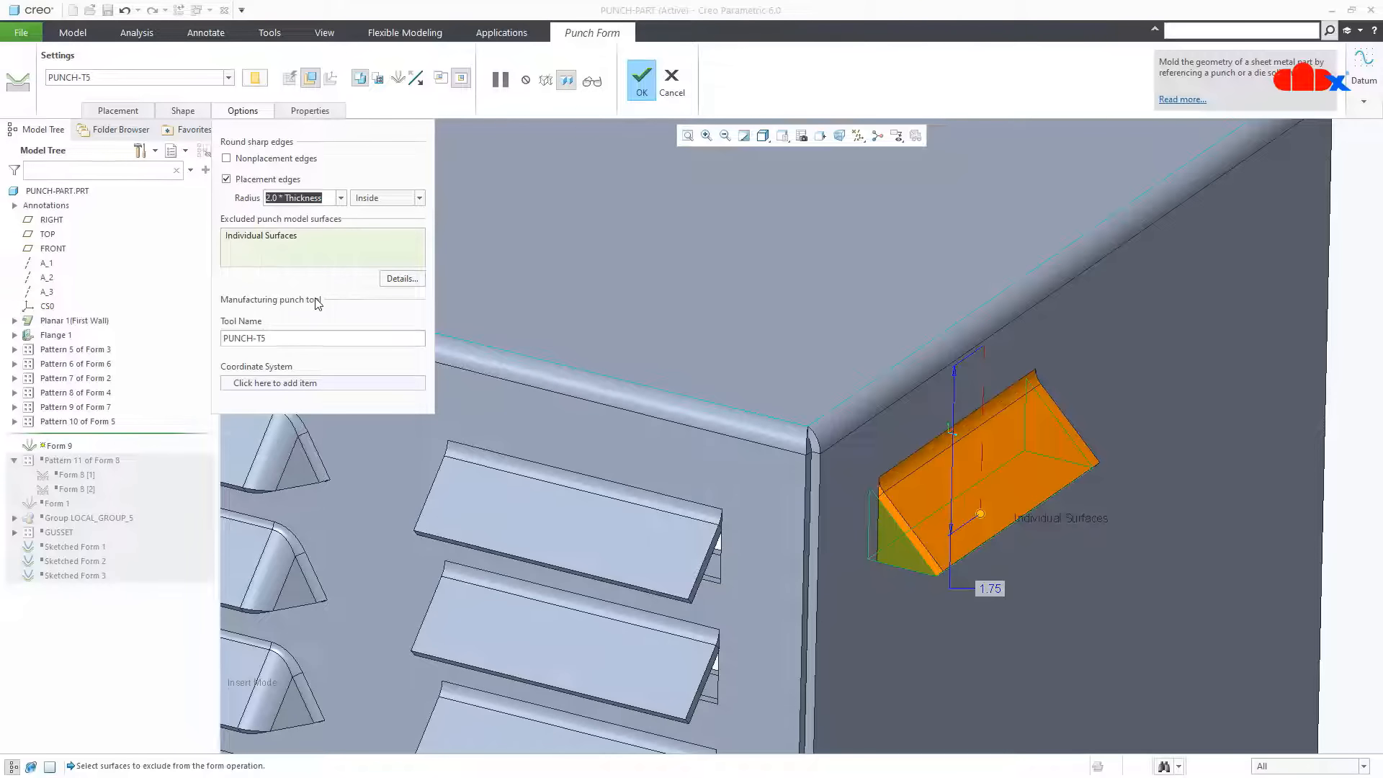
Preview the louver with its rounded placement edges and complete the punch form
{"action": "left_click", "coordinate": [594, 82]}
{"action": "scroll", "coordinate": [807, 343], "scroll_direction": "up", "scroll_amount": 3}
{"action": "middle_click_drag", "start_coordinate": [806, 372], "coordinate": [832, 386]}
{"action": "left_click", "coordinate": [641, 78]}
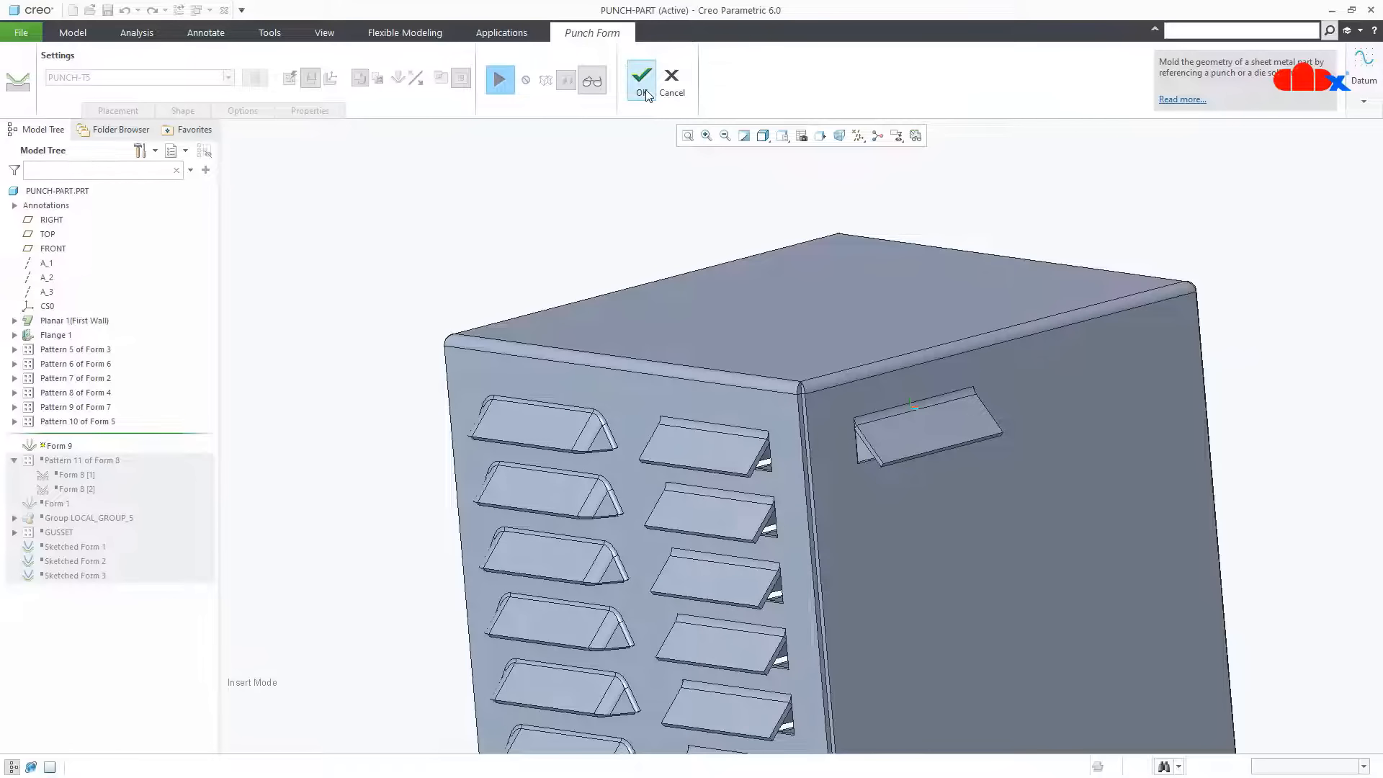
Undo the punch form on the side wall and return the part to its default orientation
{"action": "middle_click_drag", "start_coordinate": [1261, 452], "coordinate": [1244, 510]}
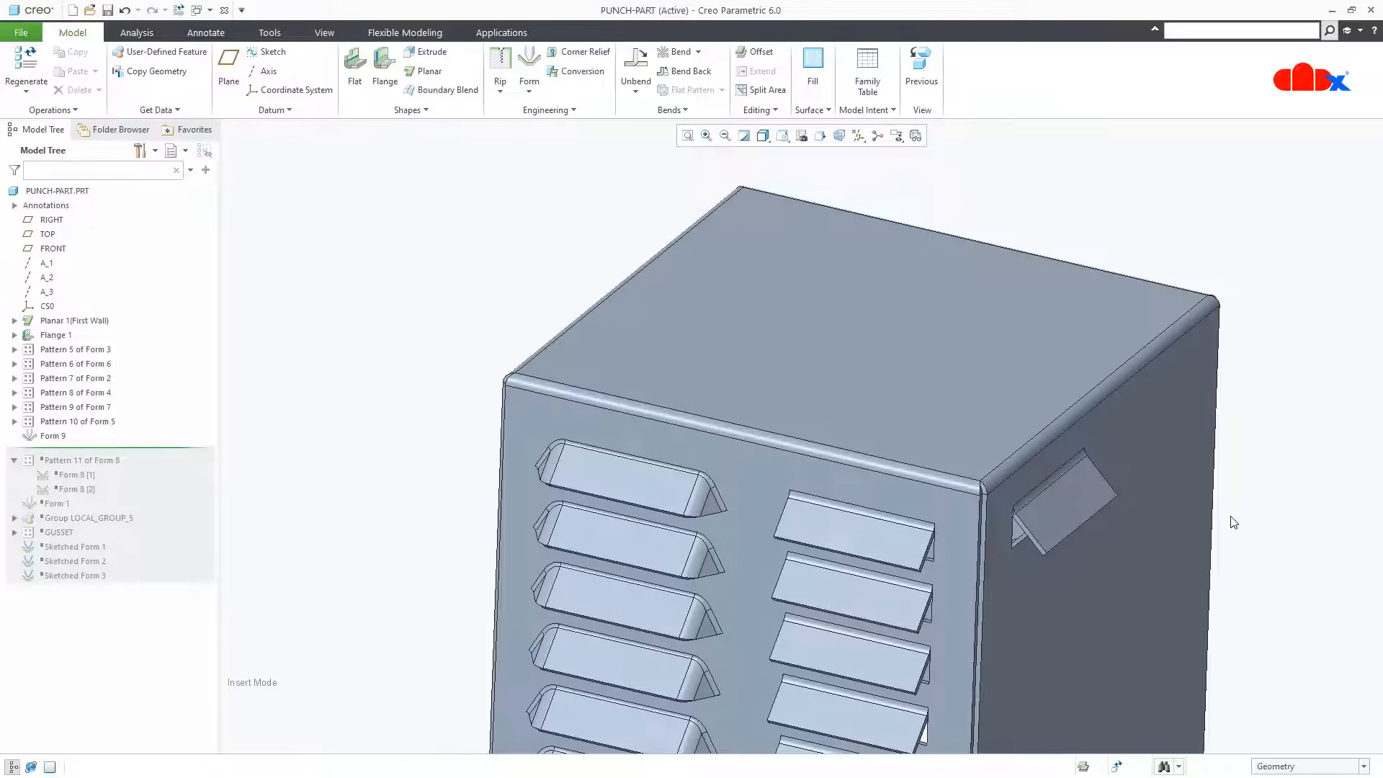
{"action": "key", "text": "ctrl+z"}
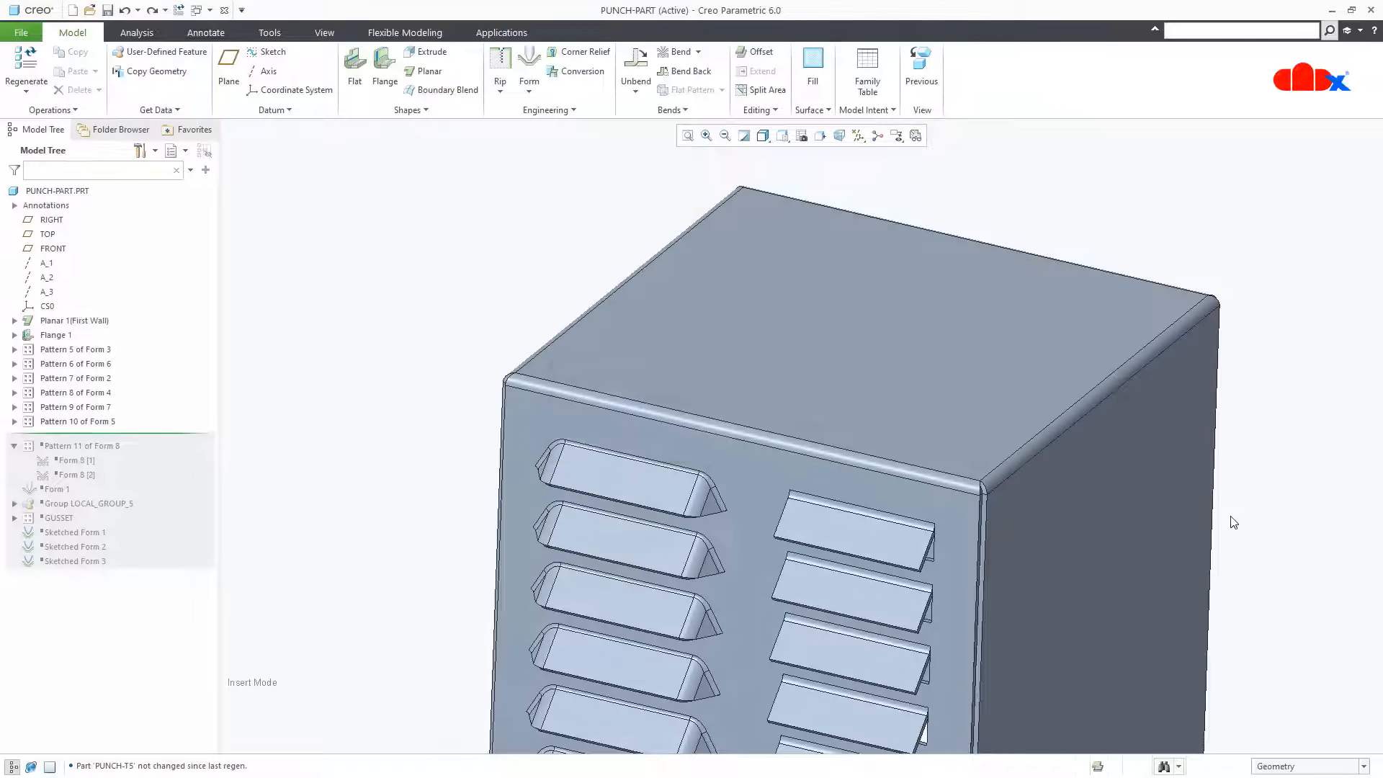
{"action": "key", "text": "ctrl+d"}
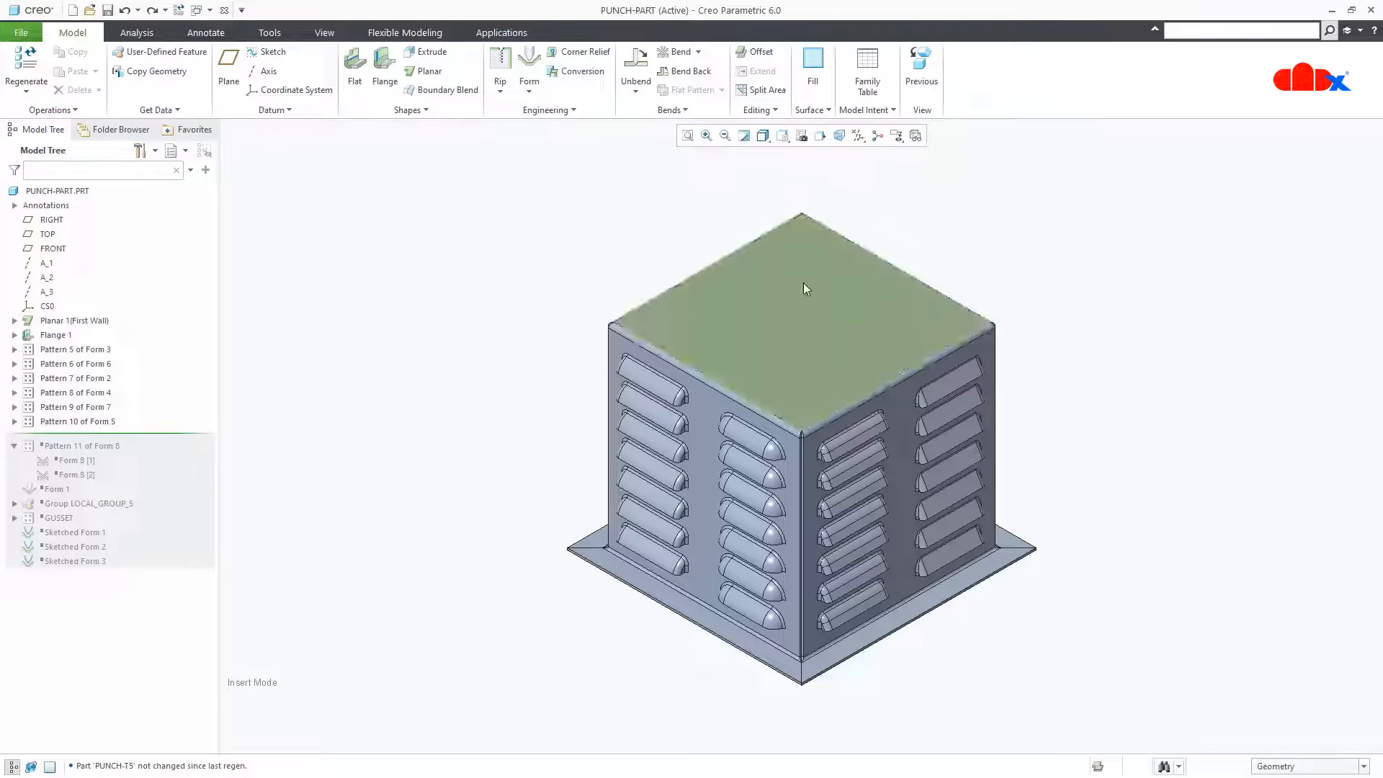
Start a Die Form on the part and load the DIE_FORM model as its die
{"action": "left_click", "coordinate": [526, 92]}
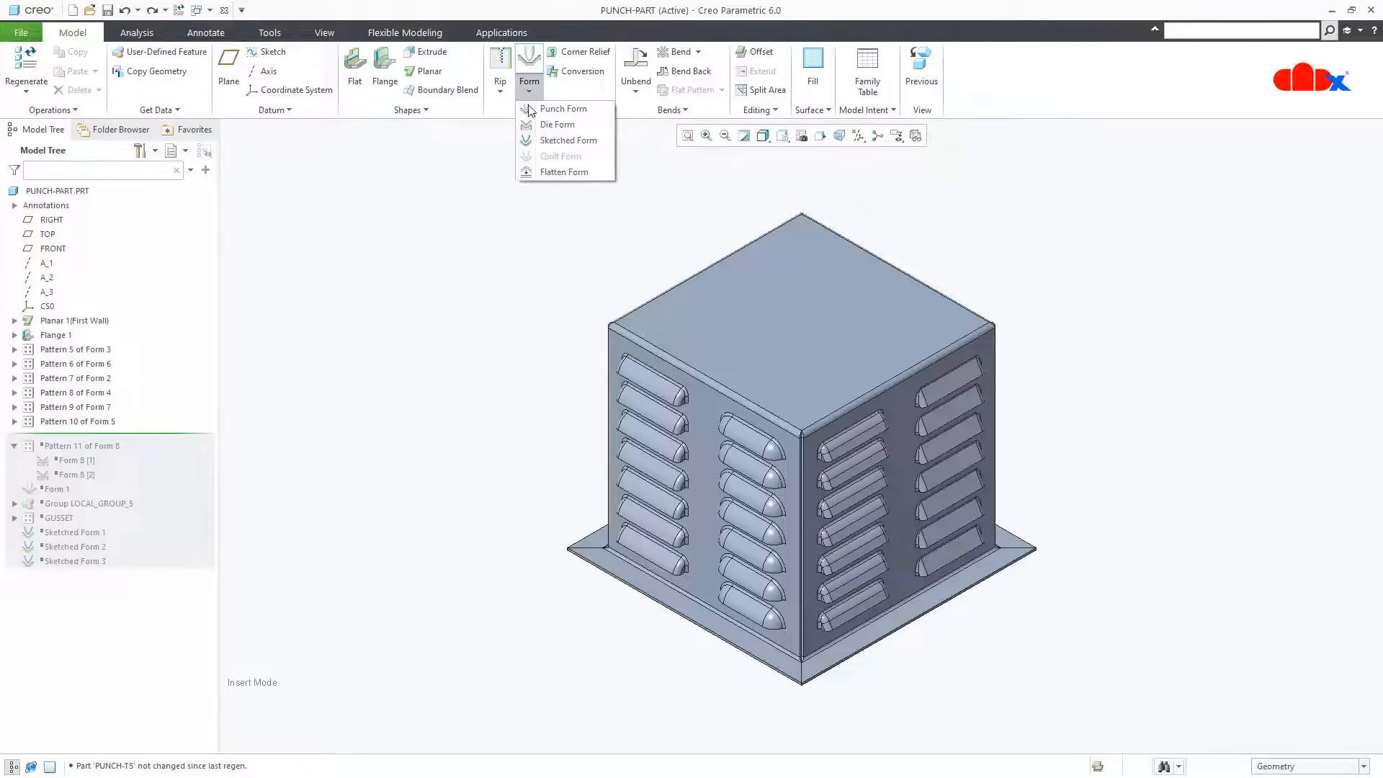
{"action": "left_click", "coordinate": [551, 124]}
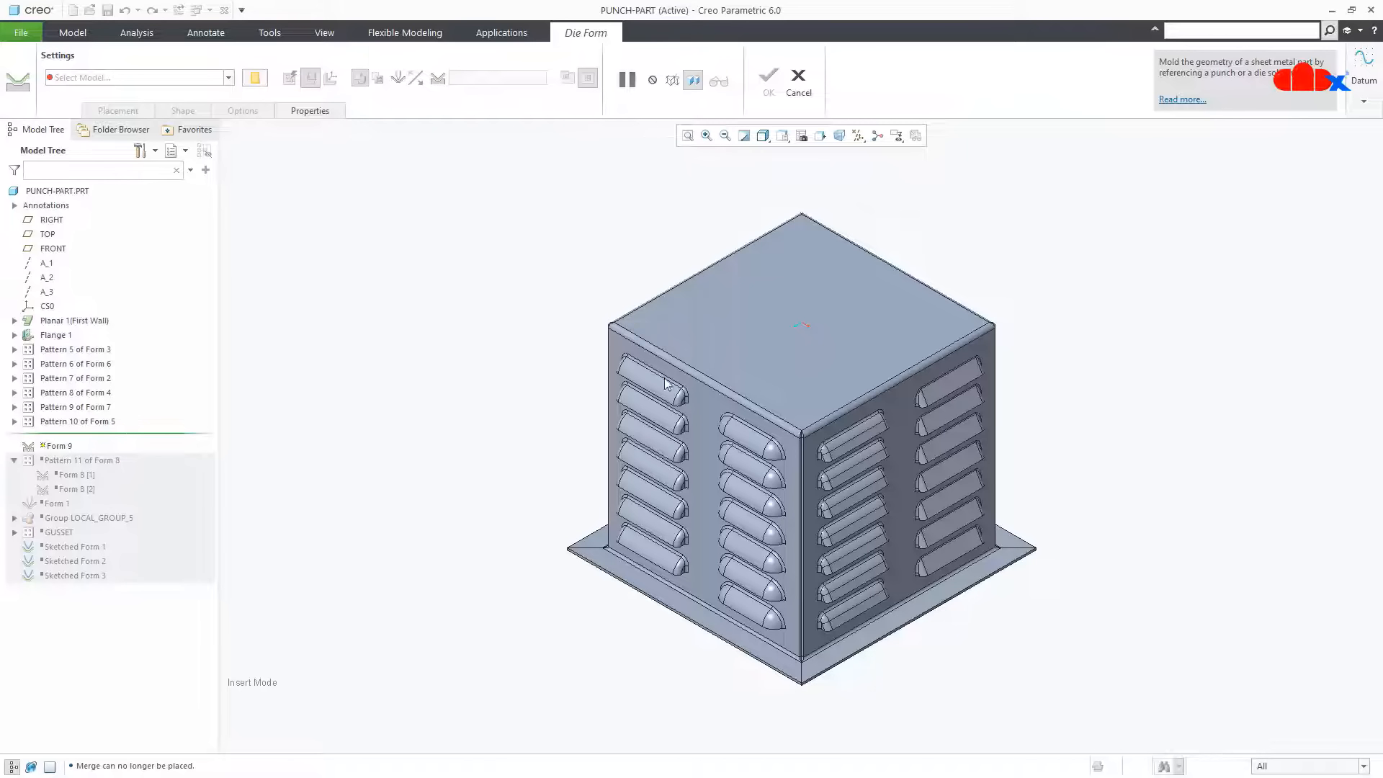
{"action": "scroll", "coordinate": [675, 391], "scroll_direction": "down", "scroll_amount": 5}
{"action": "middle_click_drag", "start_coordinate": [675, 390], "coordinate": [681, 343]}
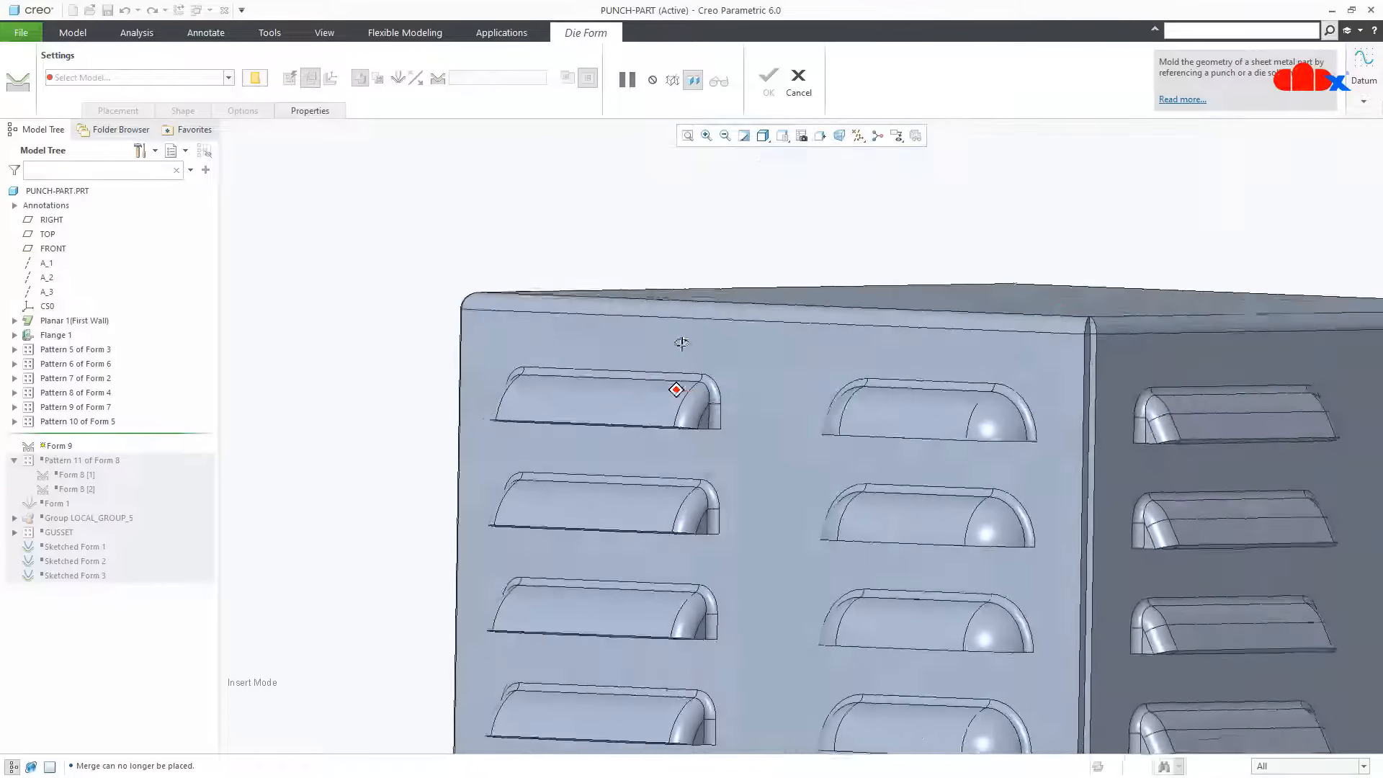
{"action": "middle_click_drag", "start_coordinate": [640, 404], "coordinate": [624, 405]}
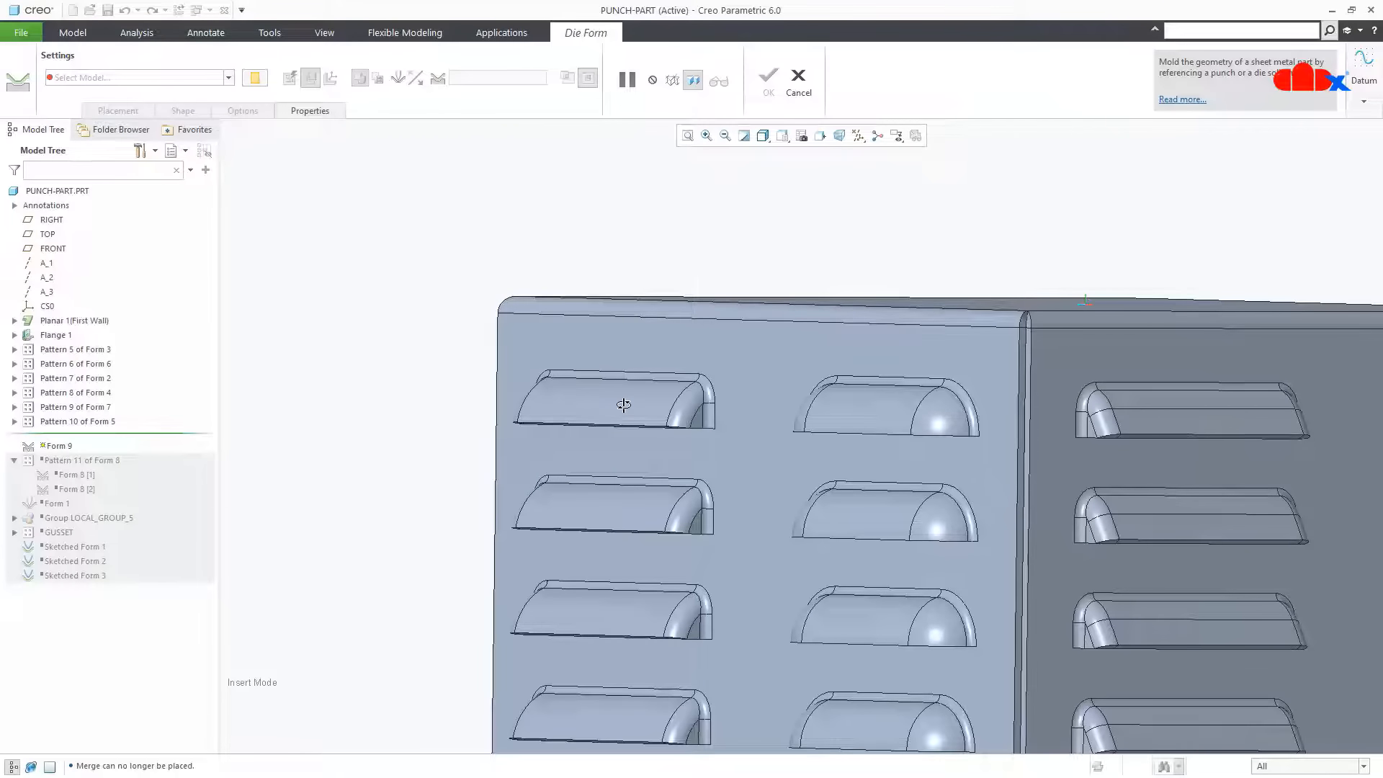
{"action": "middle_click_drag", "start_coordinate": [626, 409], "coordinate": [632, 439]}
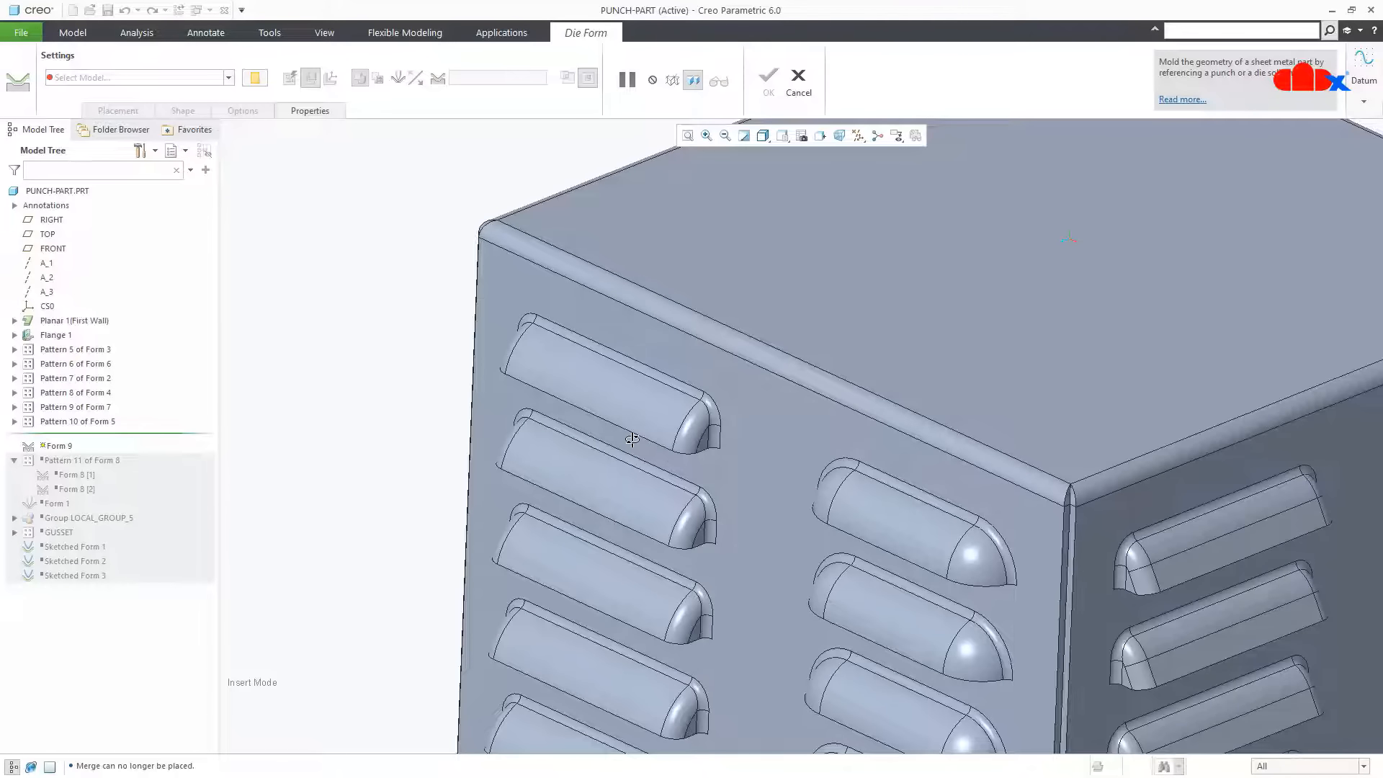
{"action": "left_click", "coordinate": [264, 84]}
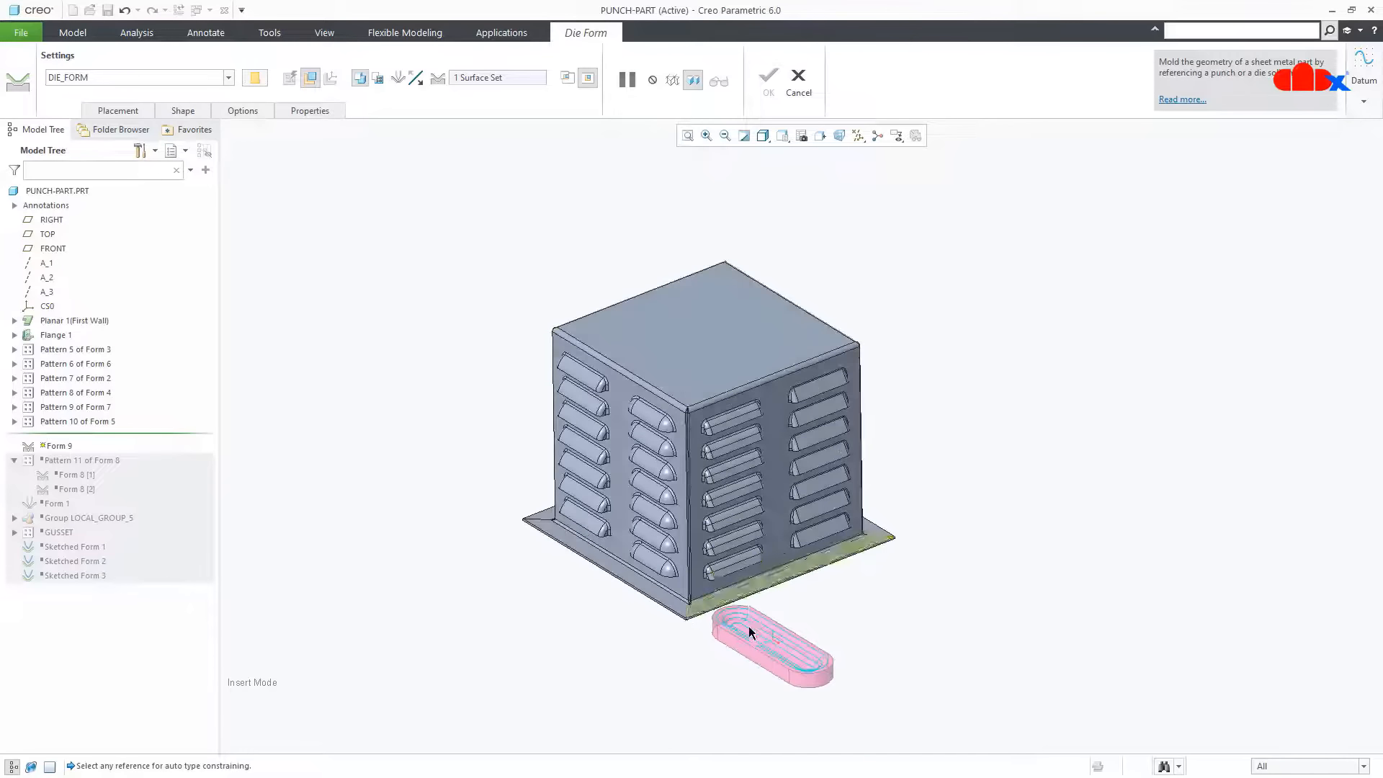
Constrain the die's rim face coincident with the top surface of the box's first wall
{"action": "scroll", "coordinate": [745, 645], "scroll_direction": "up", "scroll_amount": 5}
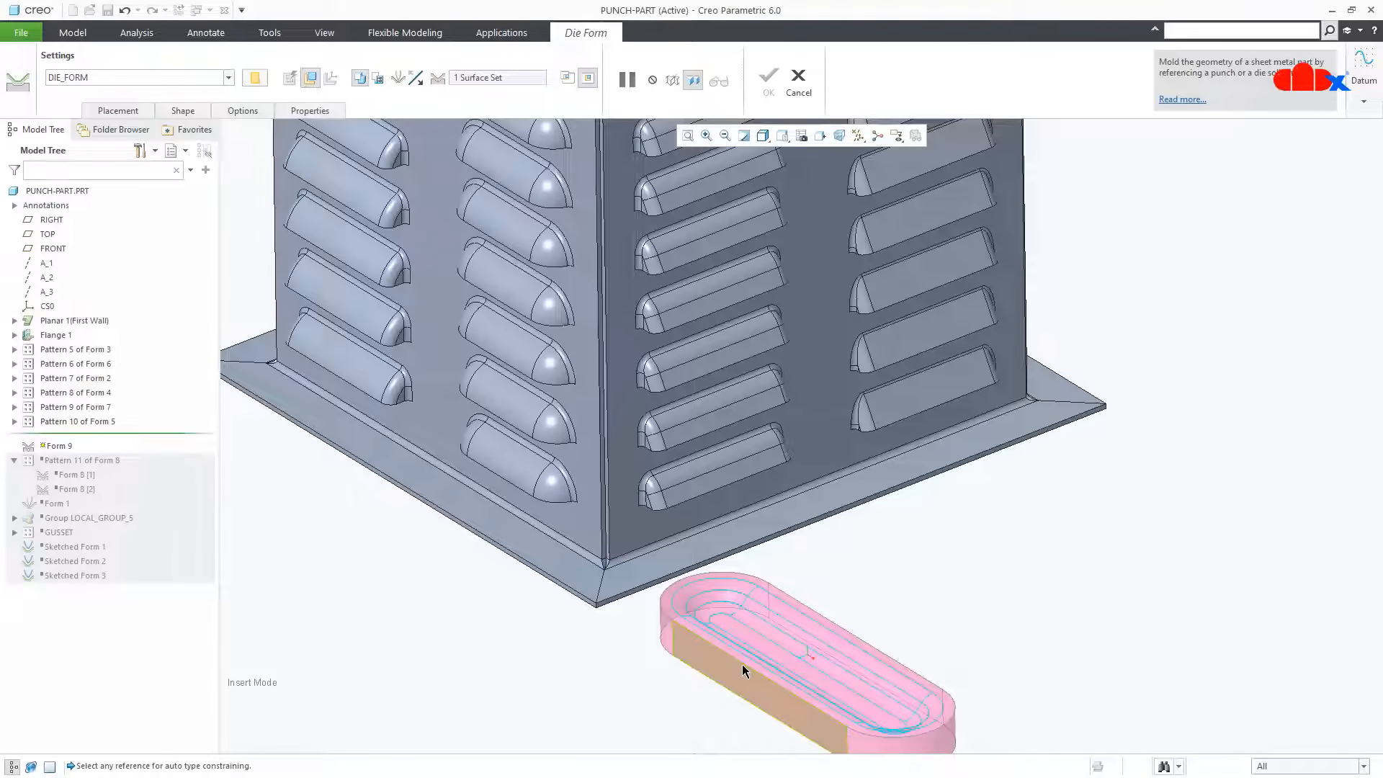
{"action": "scroll", "coordinate": [742, 664], "scroll_direction": "up", "scroll_amount": 3}
{"action": "left_click", "coordinate": [732, 645]}
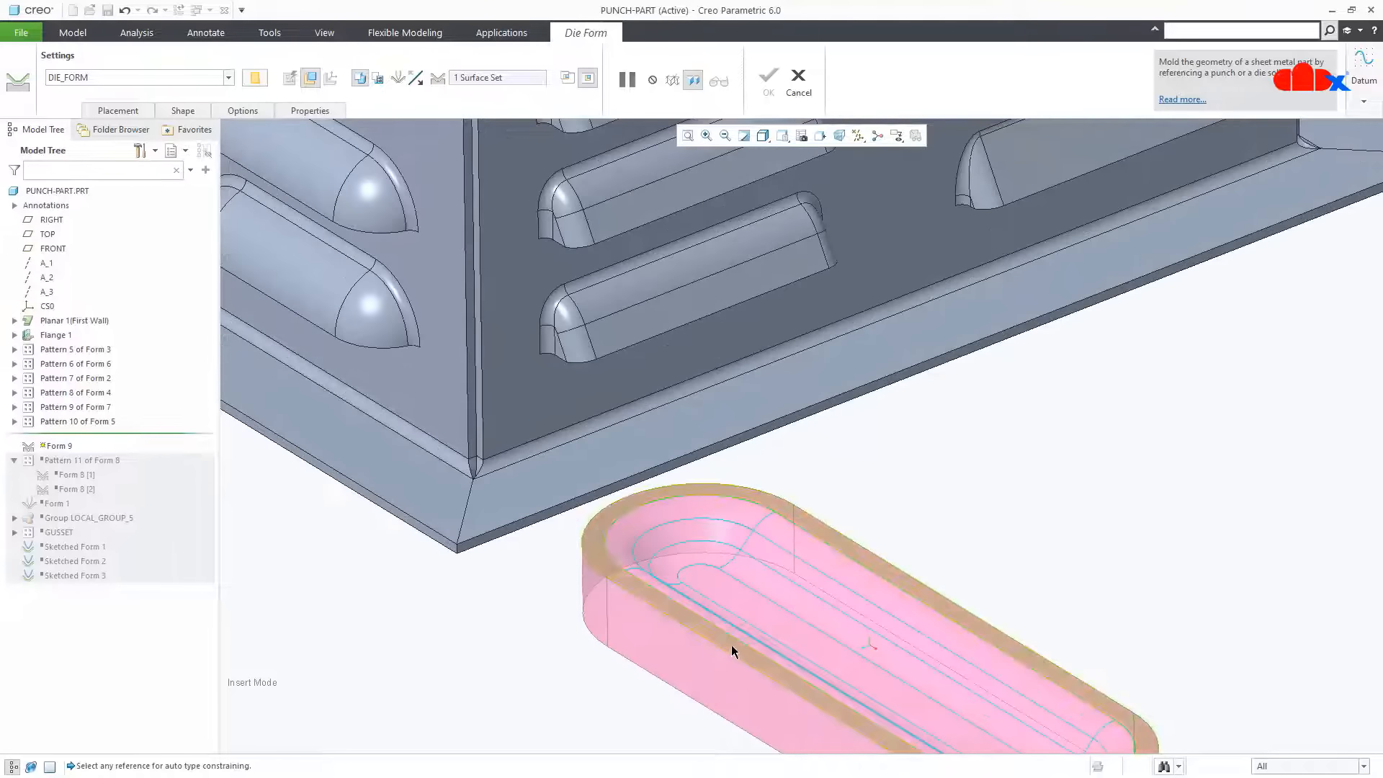
{"action": "scroll", "coordinate": [732, 646], "scroll_direction": "down", "scroll_amount": 5}
{"action": "middle_click_drag", "start_coordinate": [632, 580], "coordinate": [633, 698]}
{"action": "left_click", "coordinate": [611, 642]}
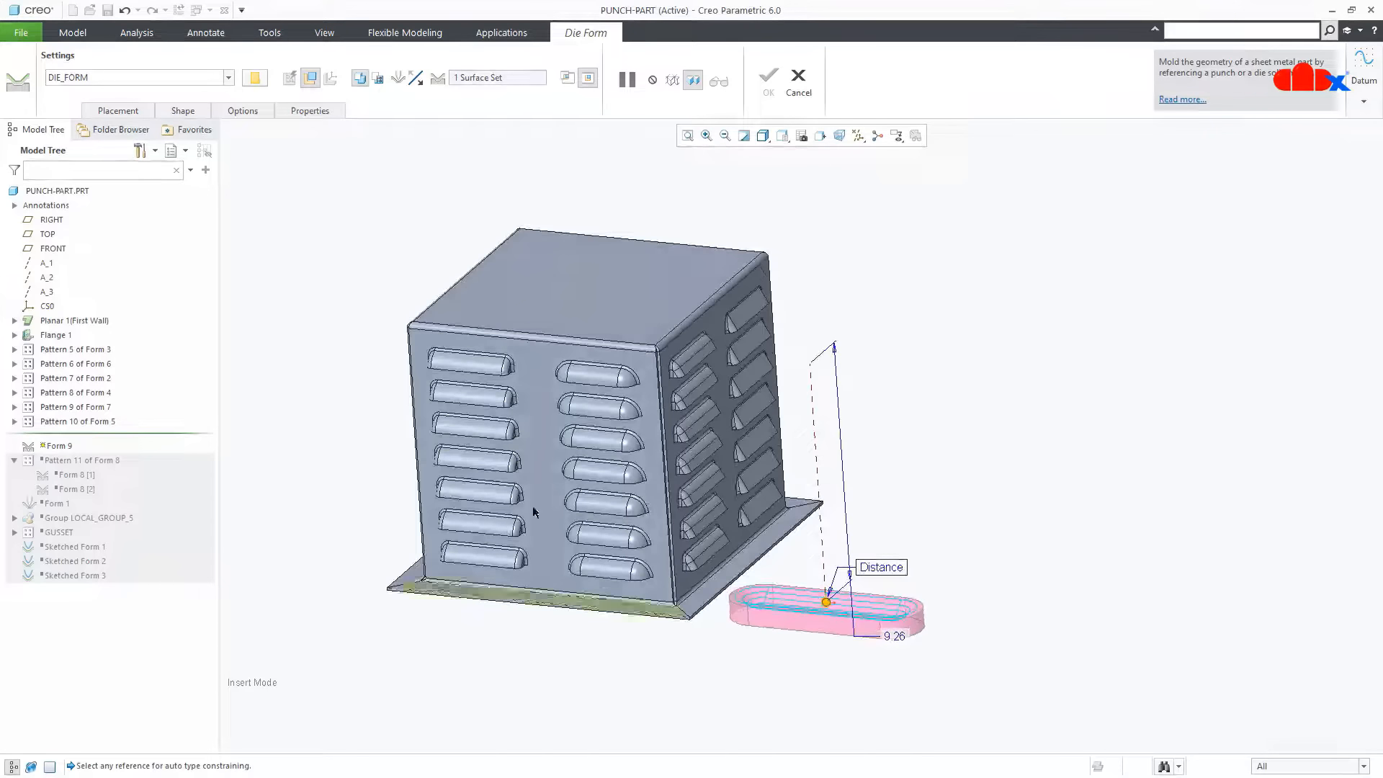
{"action": "left_click", "coordinate": [118, 110]}
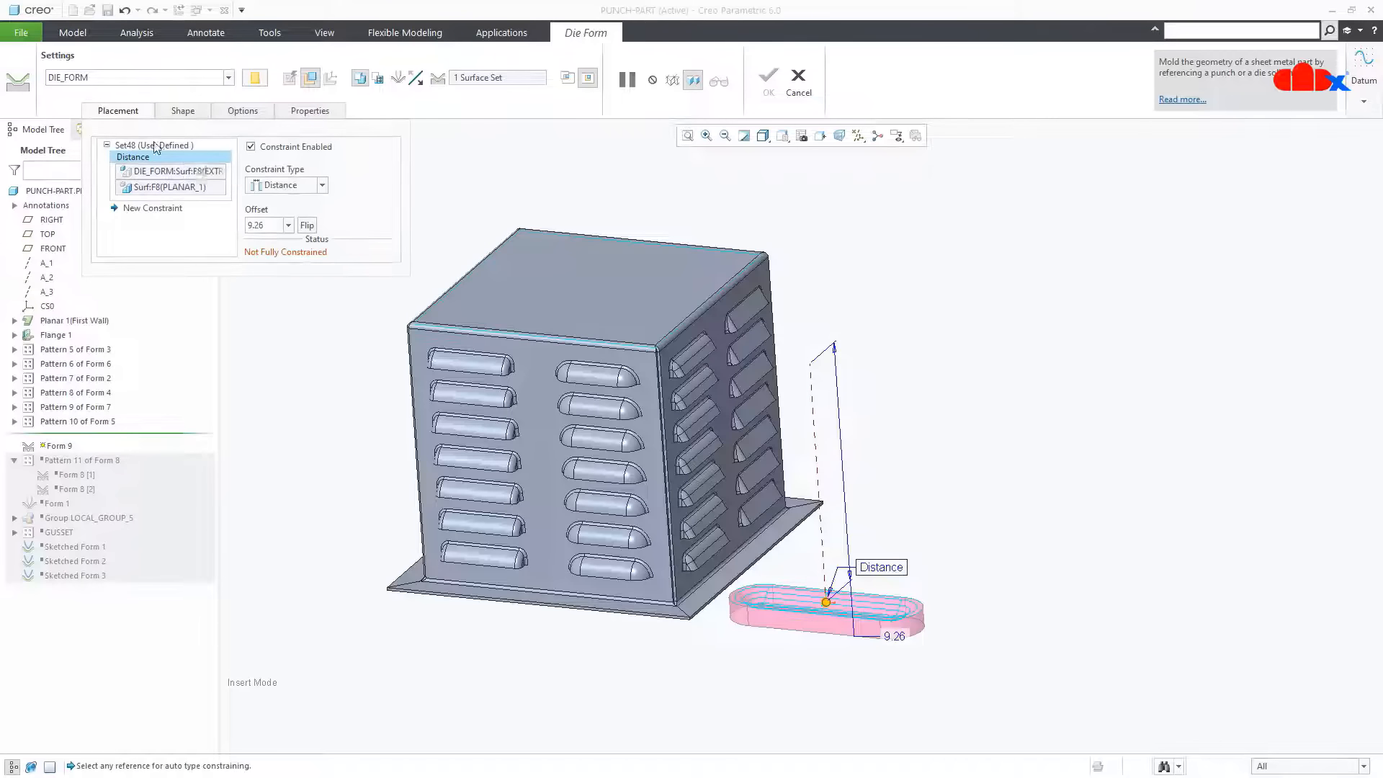
{"action": "left_click", "coordinate": [285, 185]}
{"action": "left_click", "coordinate": [284, 239]}
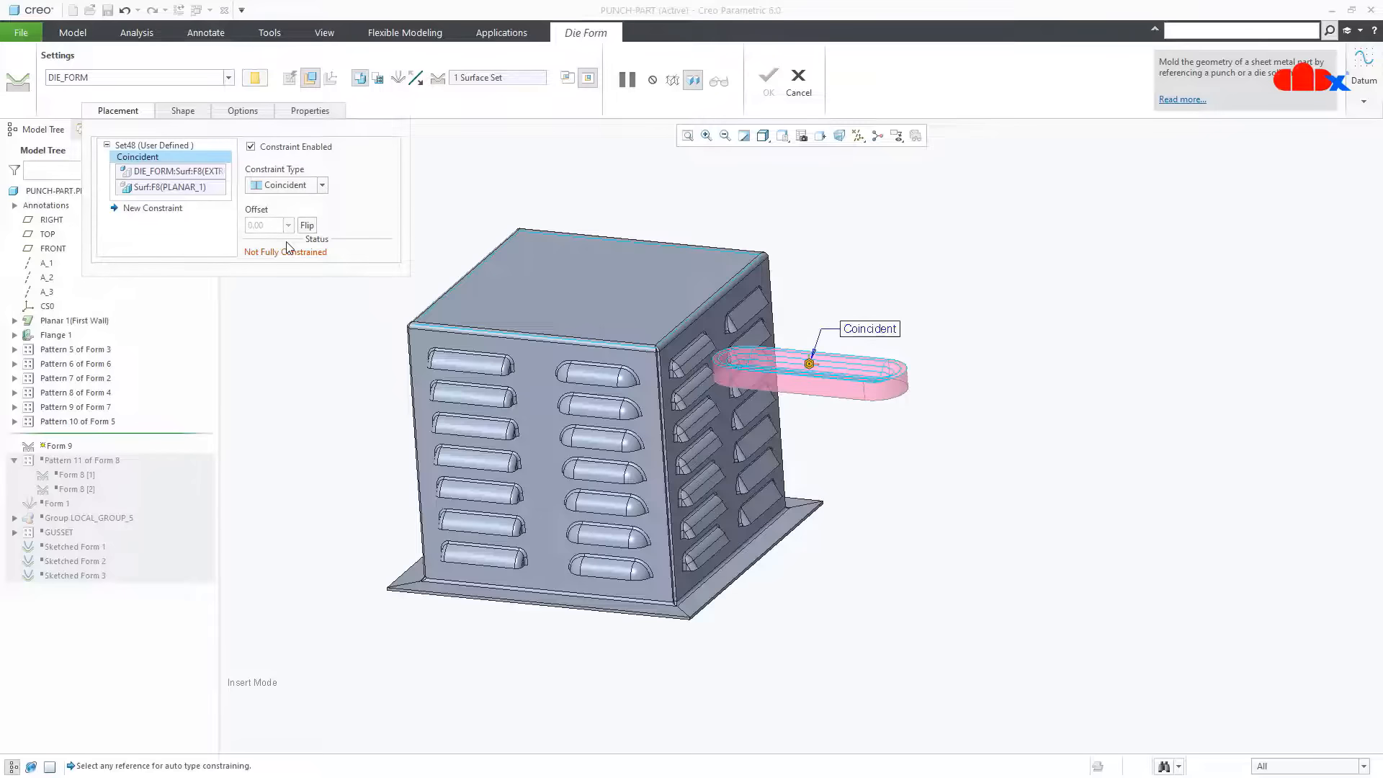
Show the datum planes and constrain the die's RIGHT plane coincident with the part's RIGHT plane
{"action": "middle_click_drag", "start_coordinate": [553, 328], "coordinate": [547, 341]}
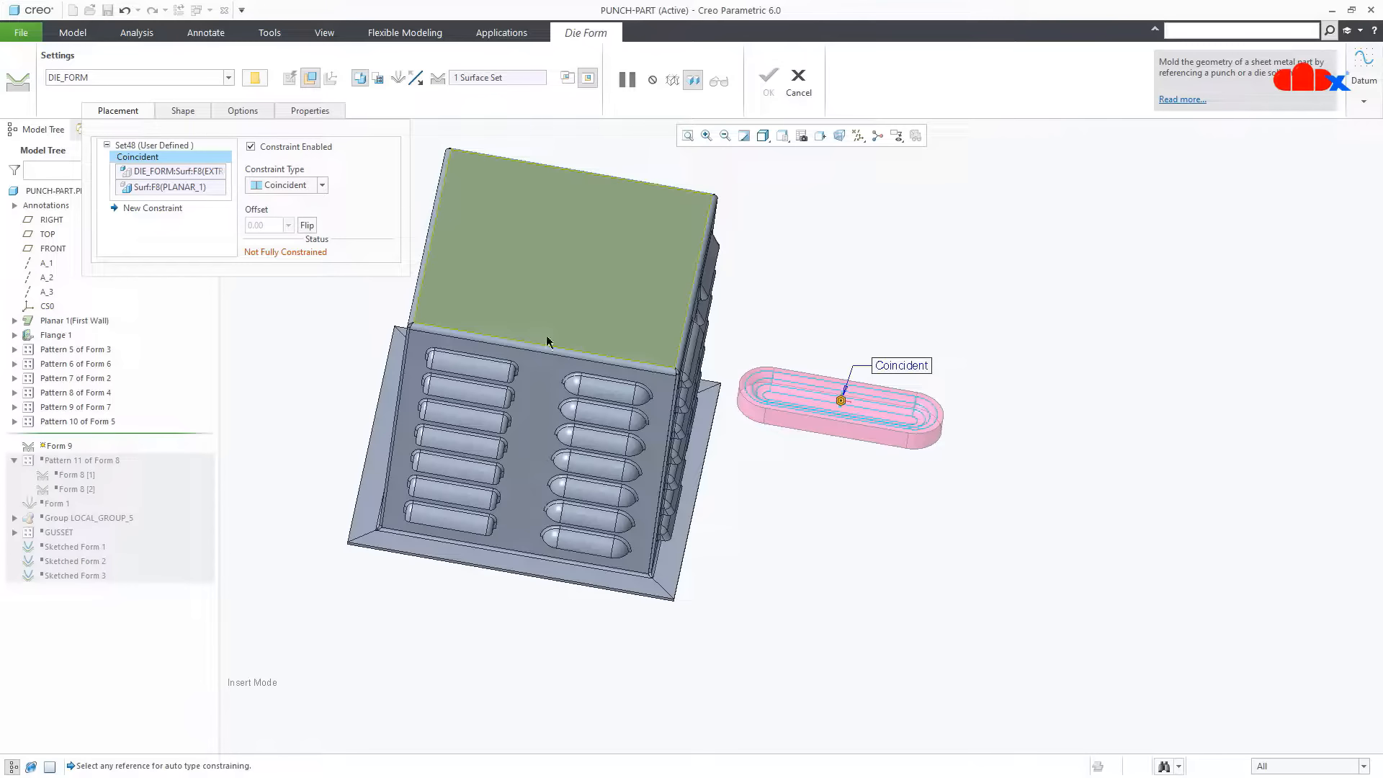
{"action": "left_click", "coordinate": [175, 209]}
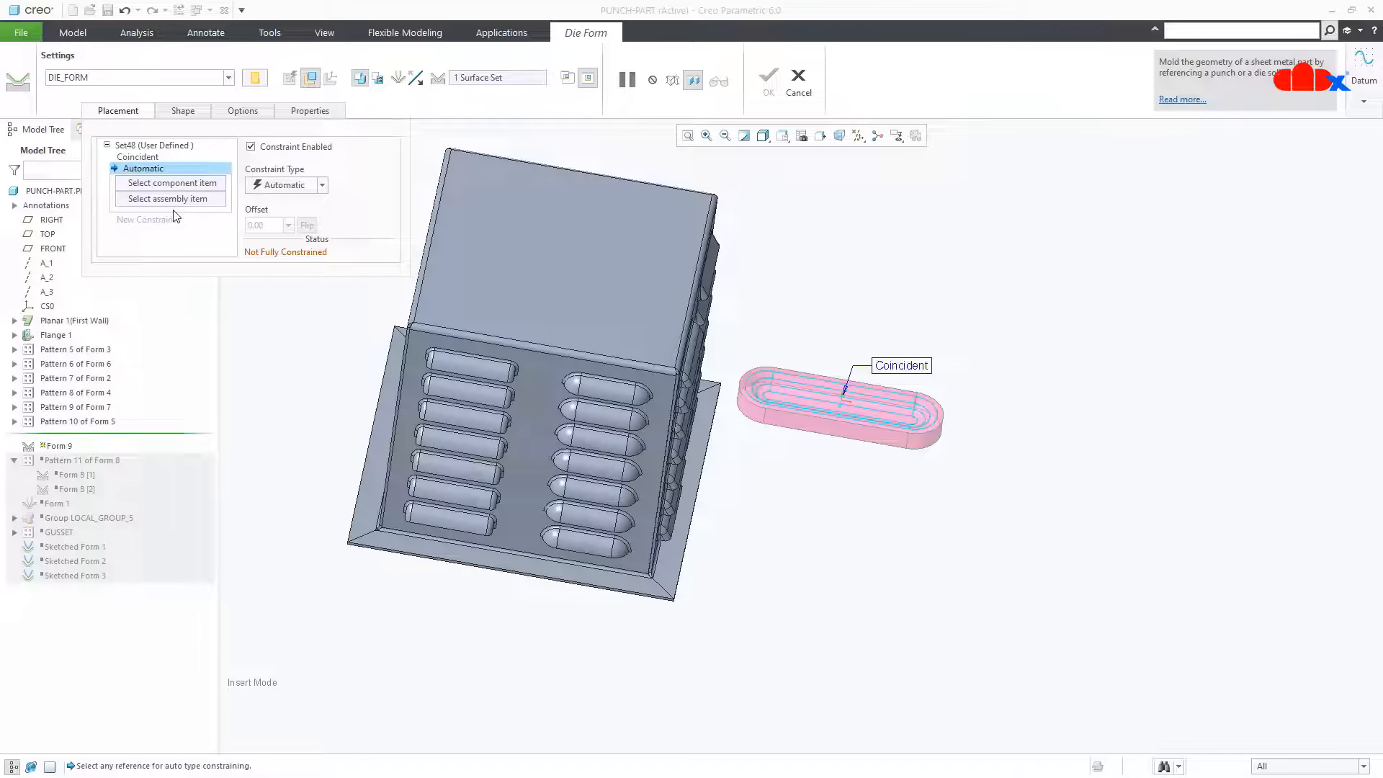
{"action": "left_click", "coordinate": [858, 135]}
{"action": "left_click", "coordinate": [858, 216]}
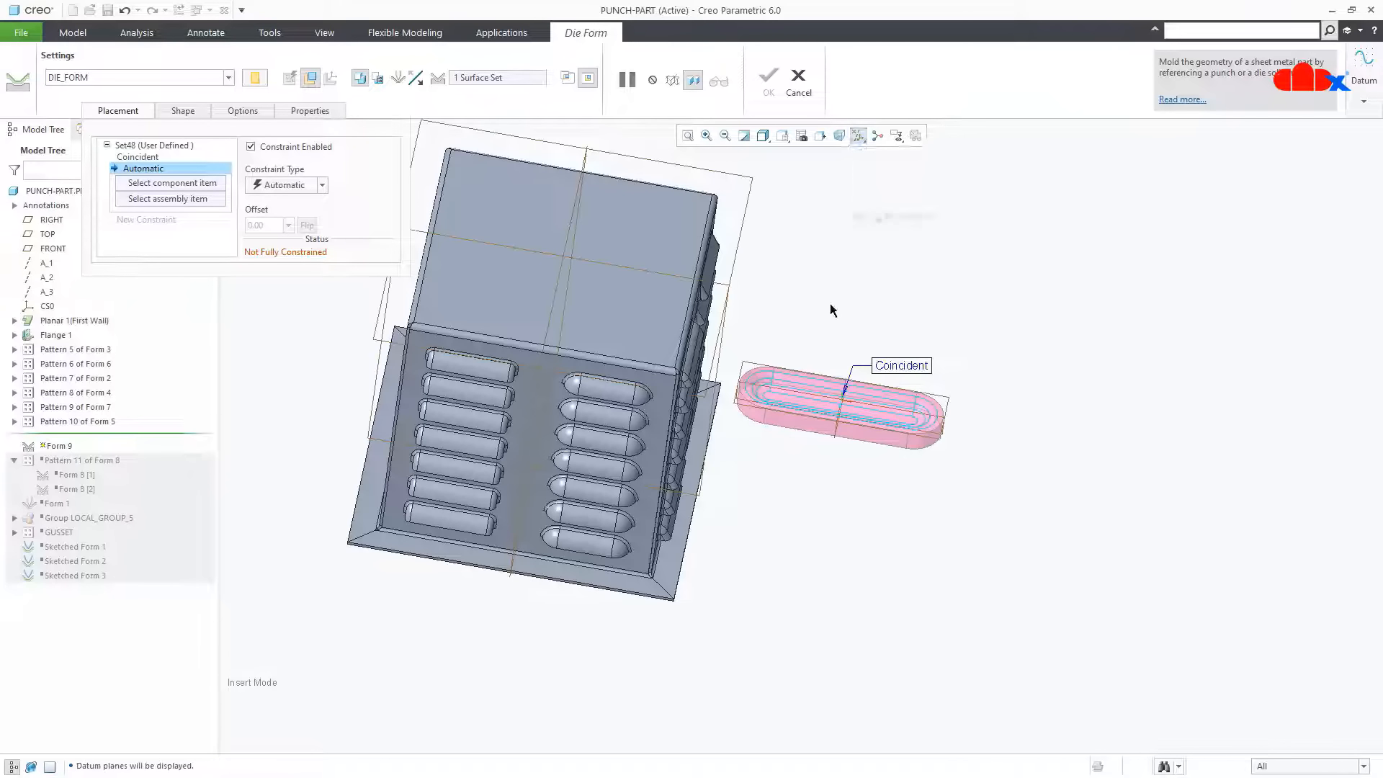
{"action": "middle_click_drag", "start_coordinate": [788, 355], "coordinate": [788, 393]}
{"action": "scroll", "coordinate": [788, 394], "scroll_direction": "up", "scroll_amount": 3}
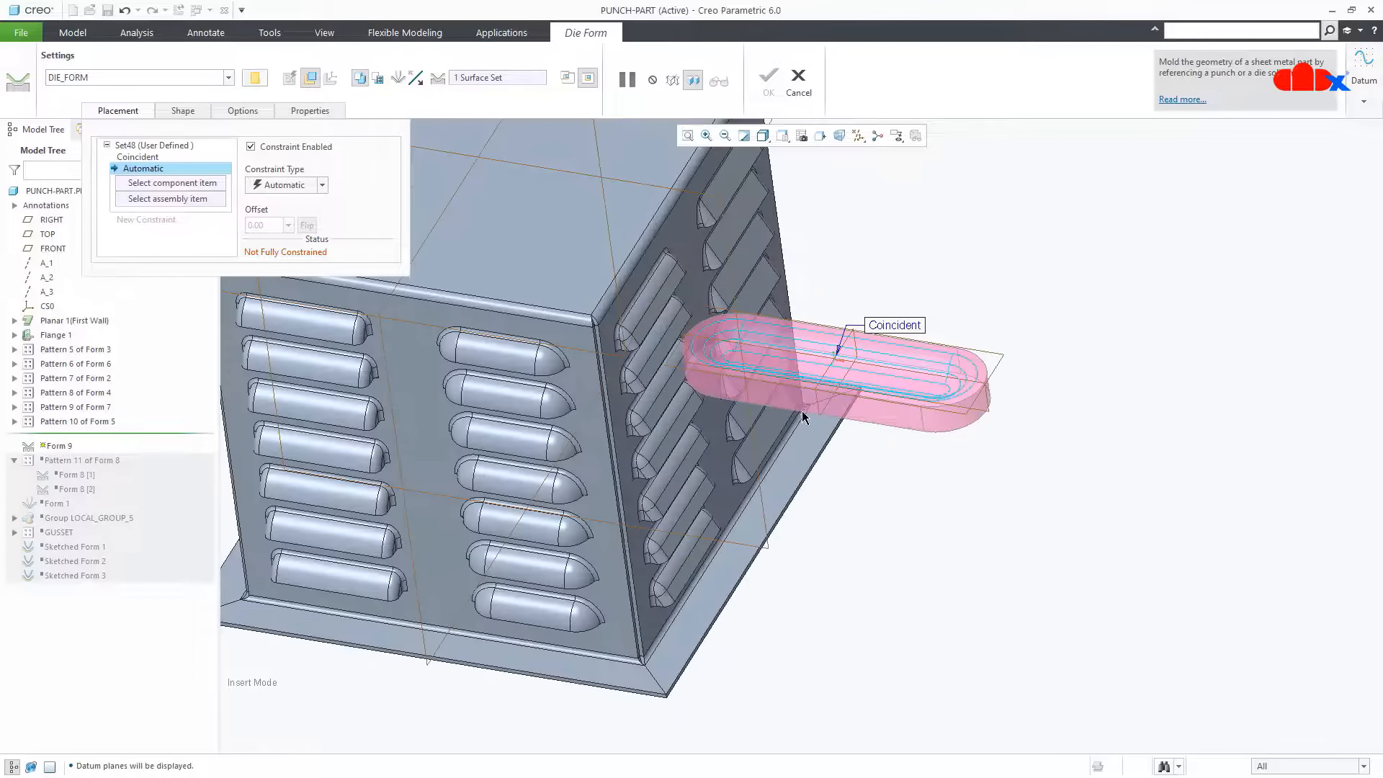
{"action": "left_click", "coordinate": [818, 401]}
{"action": "scroll", "coordinate": [818, 400], "scroll_direction": "down", "scroll_amount": 3}
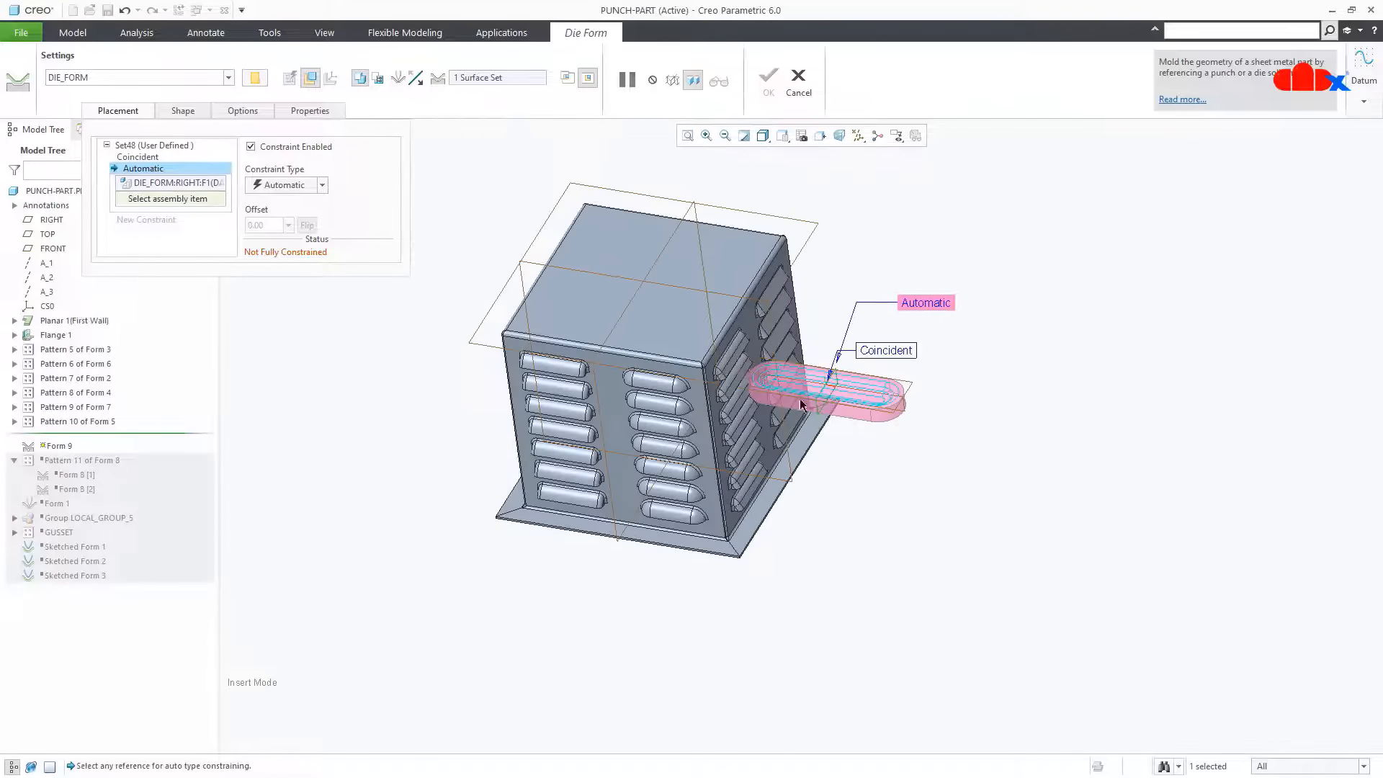
{"action": "left_click", "coordinate": [625, 317]}
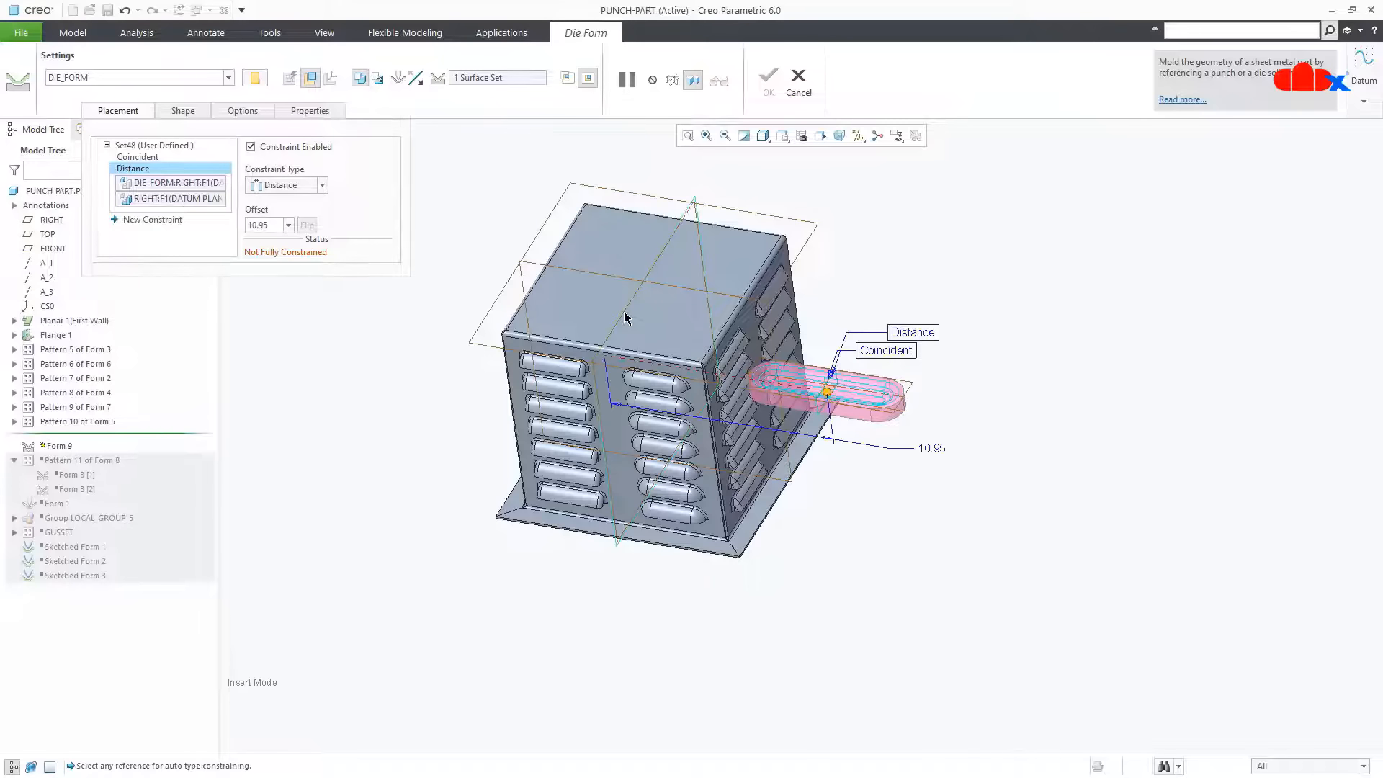
{"action": "left_click", "coordinate": [267, 185]}
{"action": "left_click", "coordinate": [282, 244]}
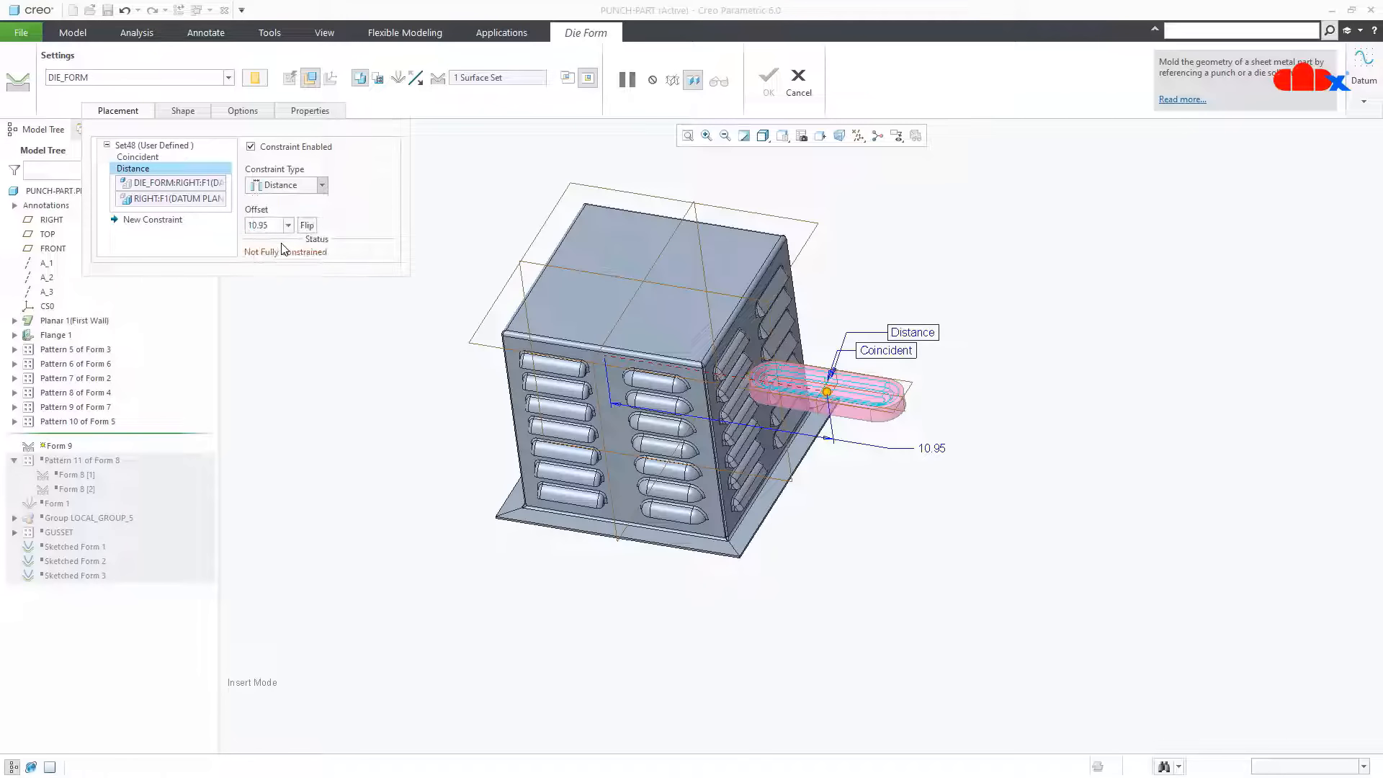
Add a distance constraint of 3.00 between the die's FRONT plane and the part's FRONT plane
{"action": "scroll", "coordinate": [531, 306], "scroll_direction": "down", "scroll_amount": 3}
{"action": "middle_click_drag", "start_coordinate": [663, 349], "coordinate": [627, 371]}
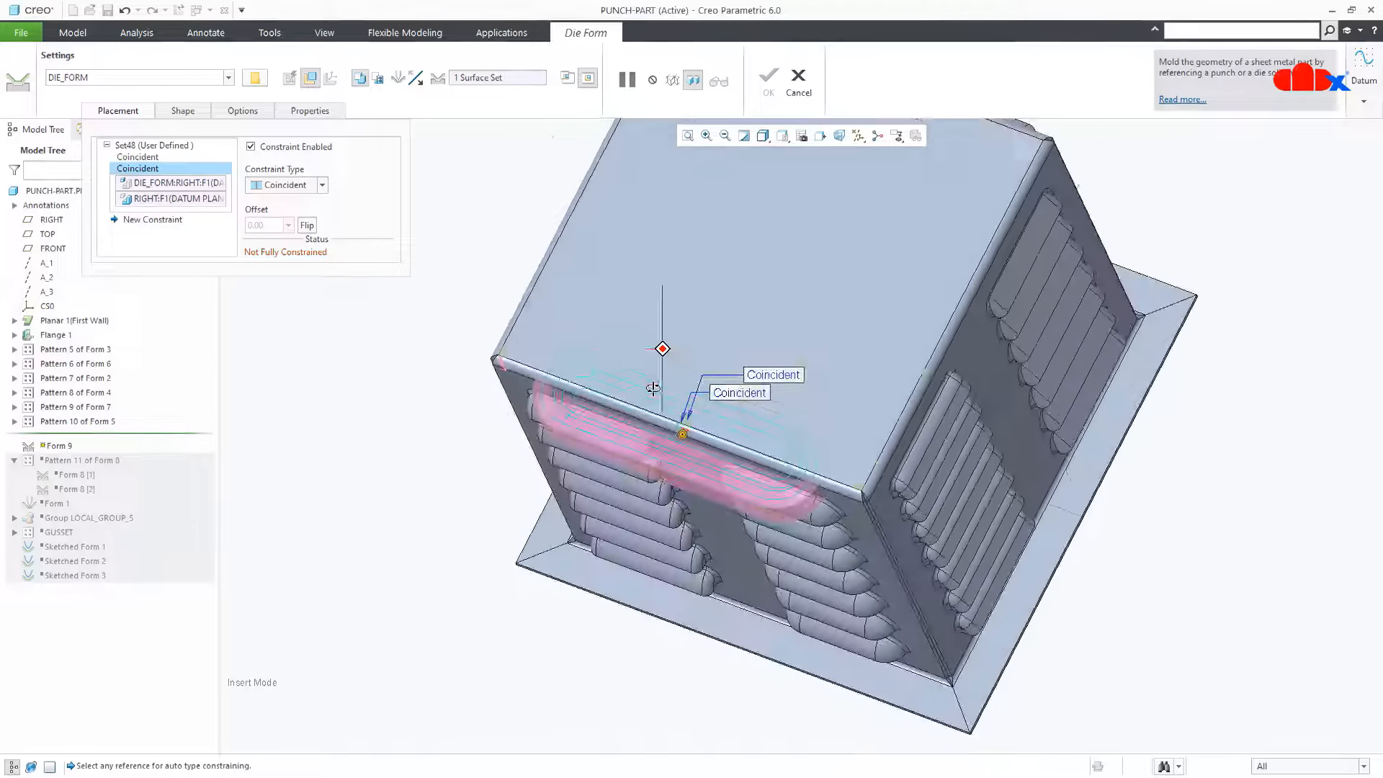
{"action": "left_click", "coordinate": [175, 223]}
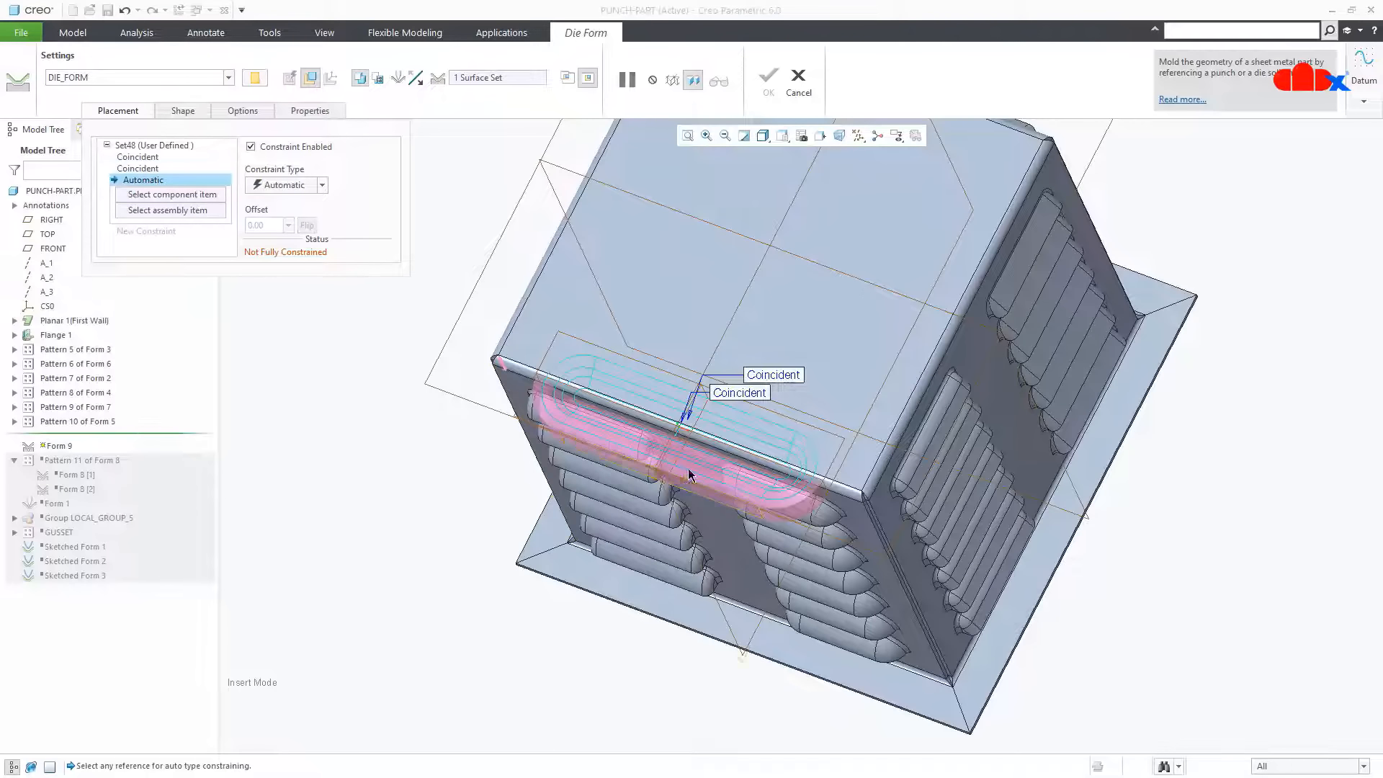
{"action": "scroll", "coordinate": [688, 476], "scroll_direction": "down", "scroll_amount": 2}
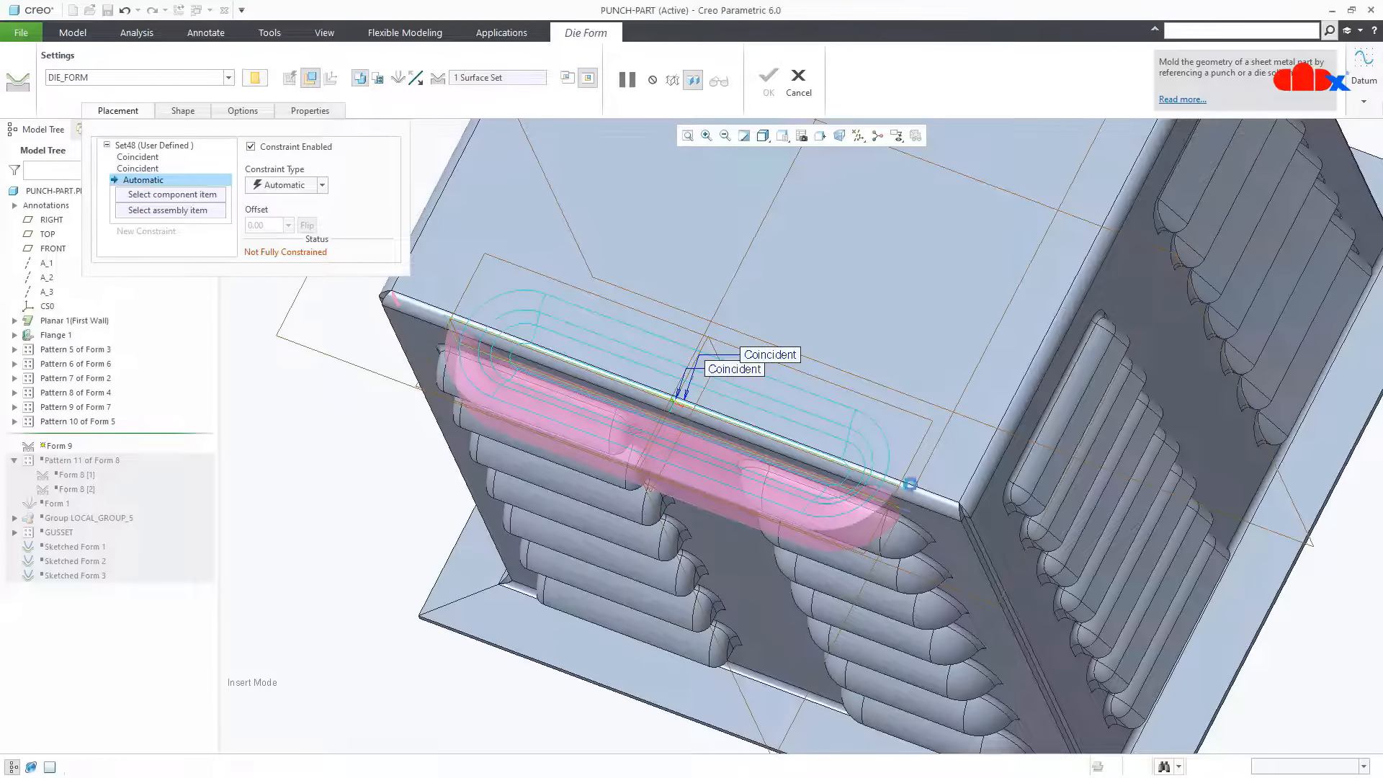
{"action": "scroll", "coordinate": [906, 492], "scroll_direction": "up", "scroll_amount": 2}
{"action": "left_click", "coordinate": [949, 327]}
{"action": "left_click", "coordinate": [949, 329]}
{"action": "left_click_drag", "start_coordinate": [790, 451], "coordinate": [827, 407]}
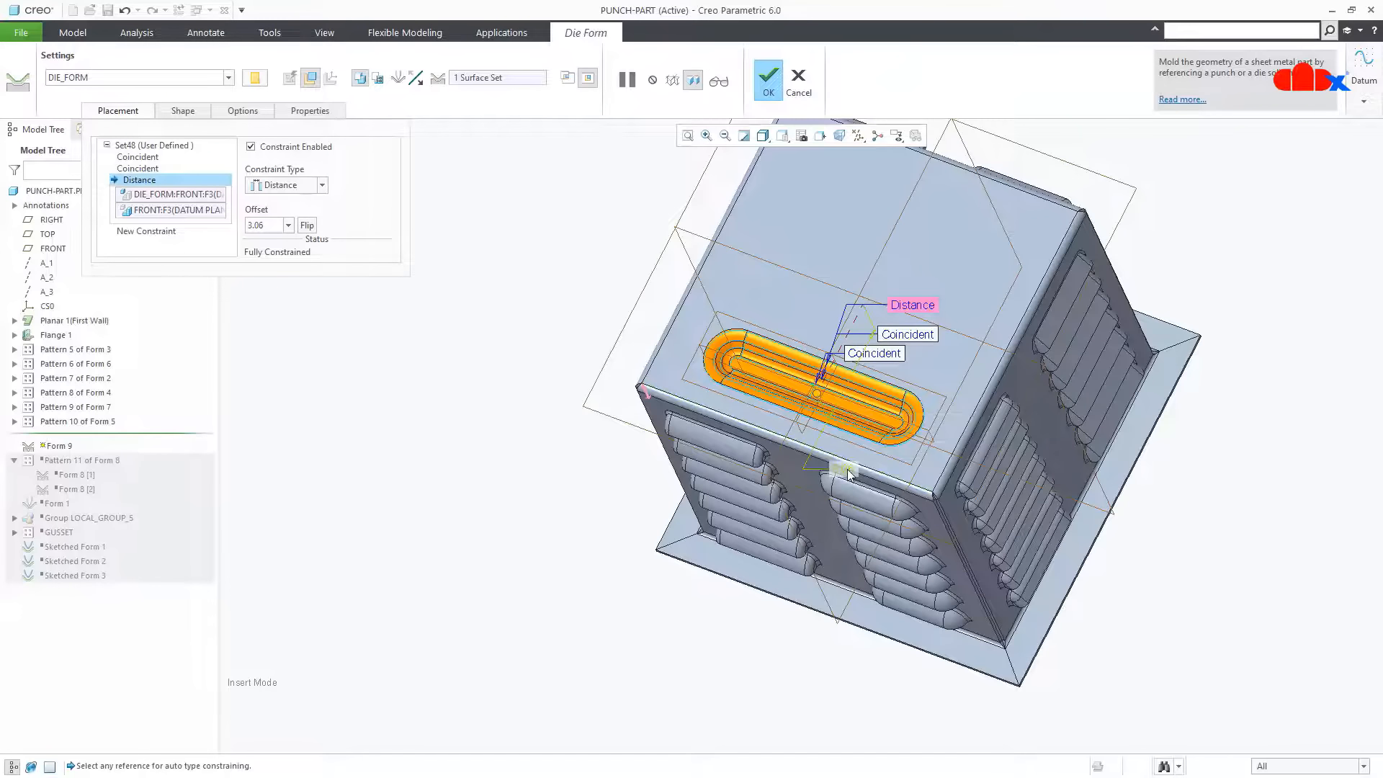
{"action": "type", "text": "3"}
{"action": "key", "text": "Return"}
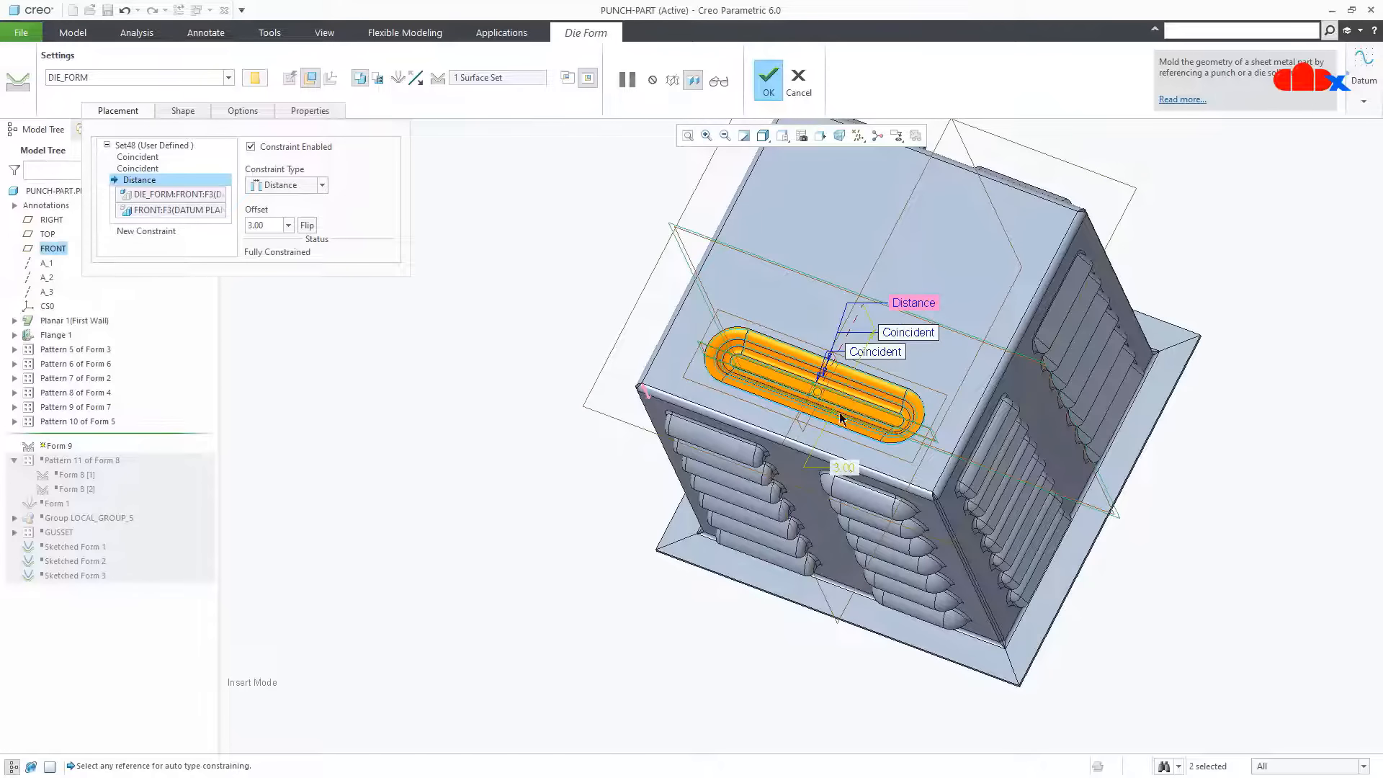
Complete the die form, hide the datum planes and return the part to its default orientation
{"action": "left_click", "coordinate": [769, 93]}
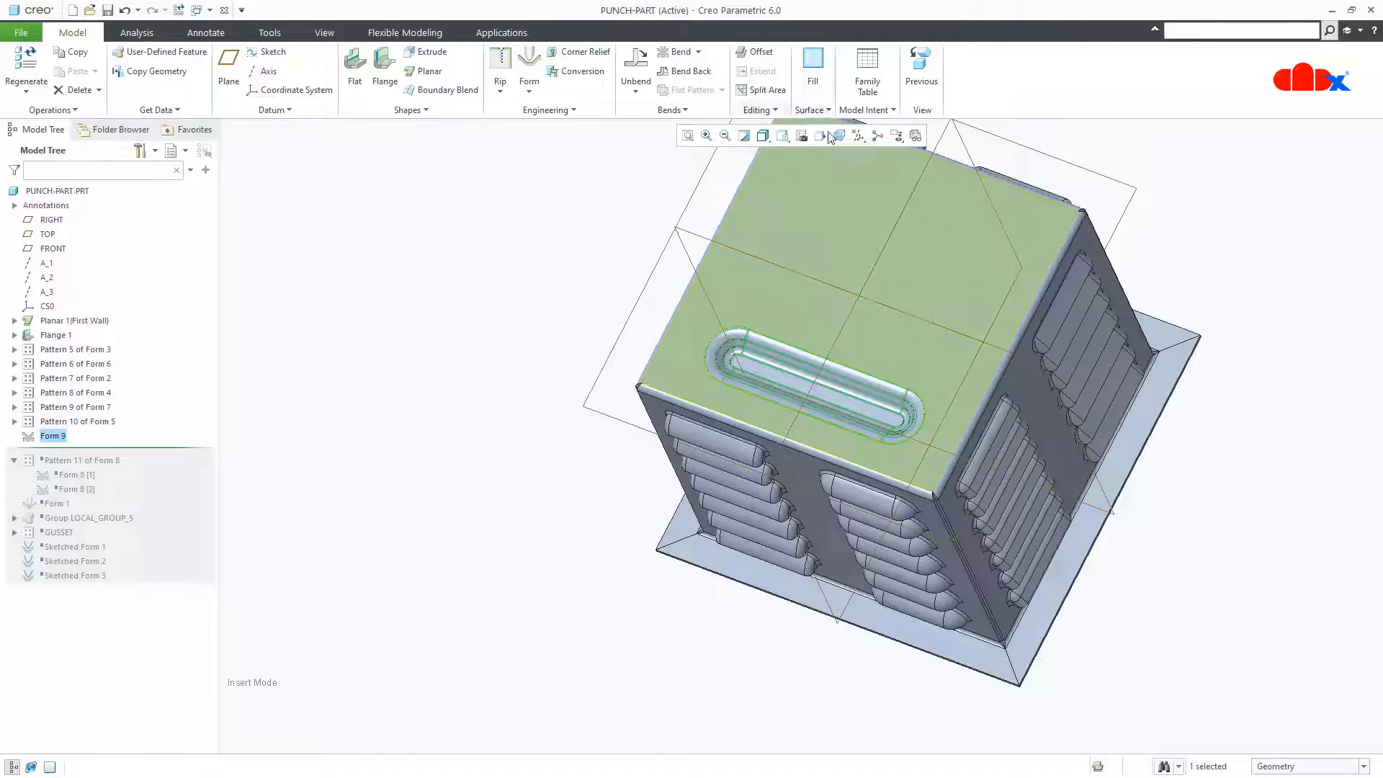
{"action": "left_click", "coordinate": [857, 139]}
{"action": "left_click", "coordinate": [877, 217]}
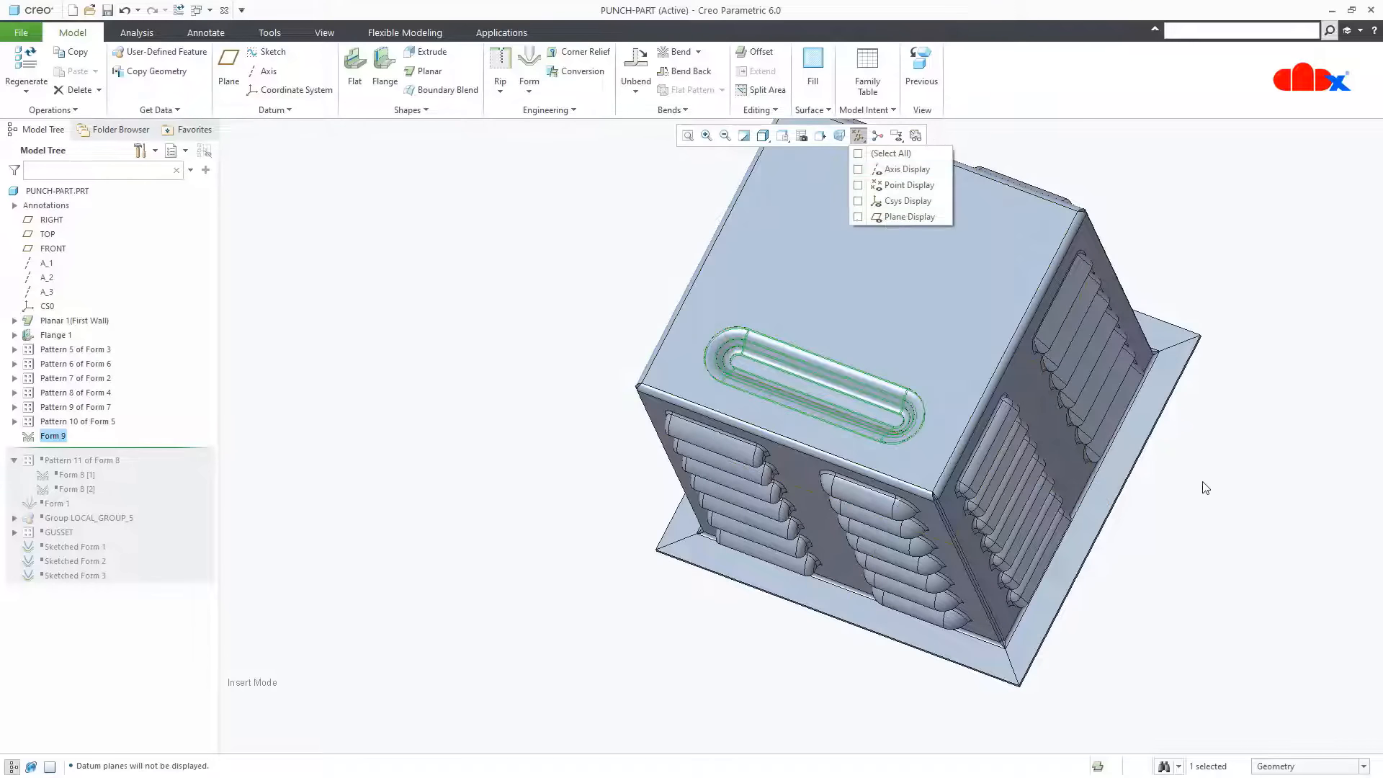
{"action": "key", "text": "ctrl+d"}
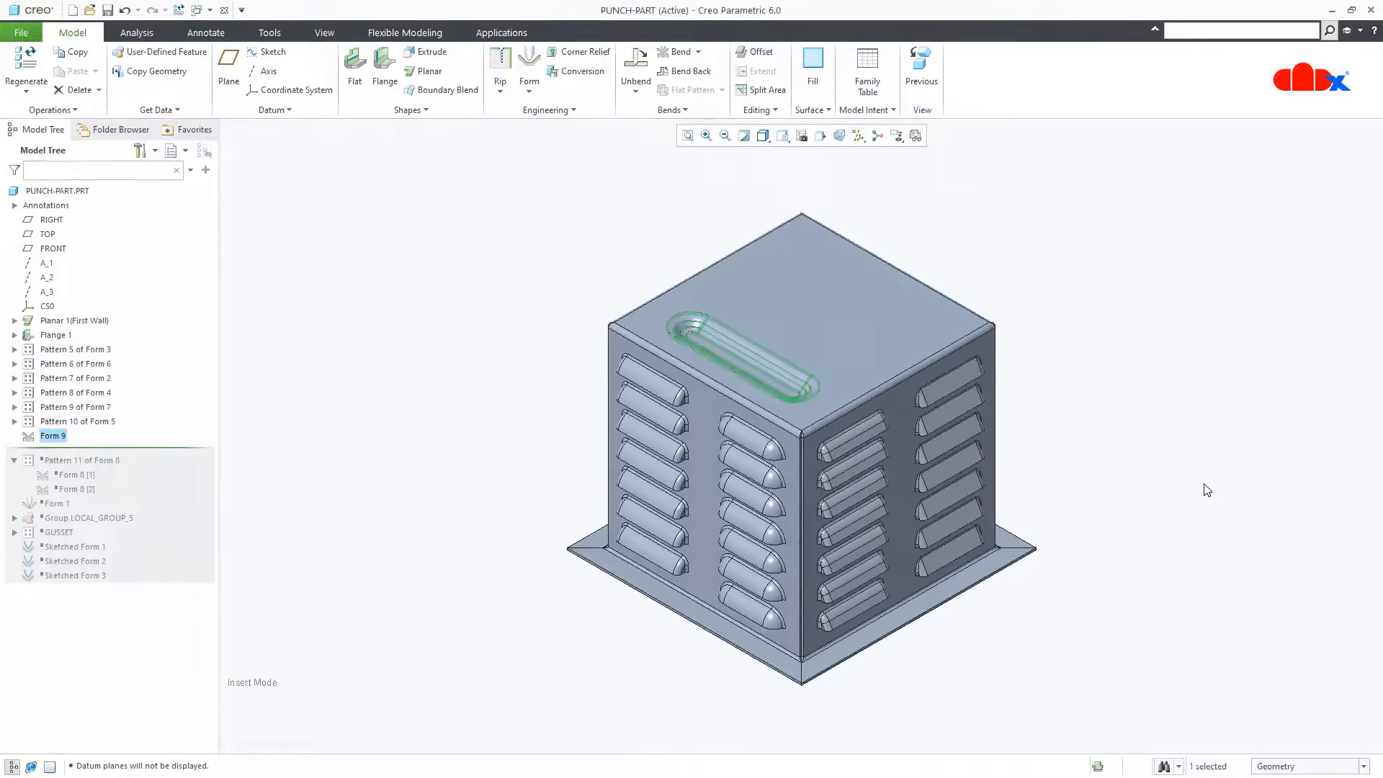
{"action": "left_click", "coordinate": [1207, 490]}
{"action": "scroll", "coordinate": [695, 347], "scroll_direction": "up", "scroll_amount": 3}
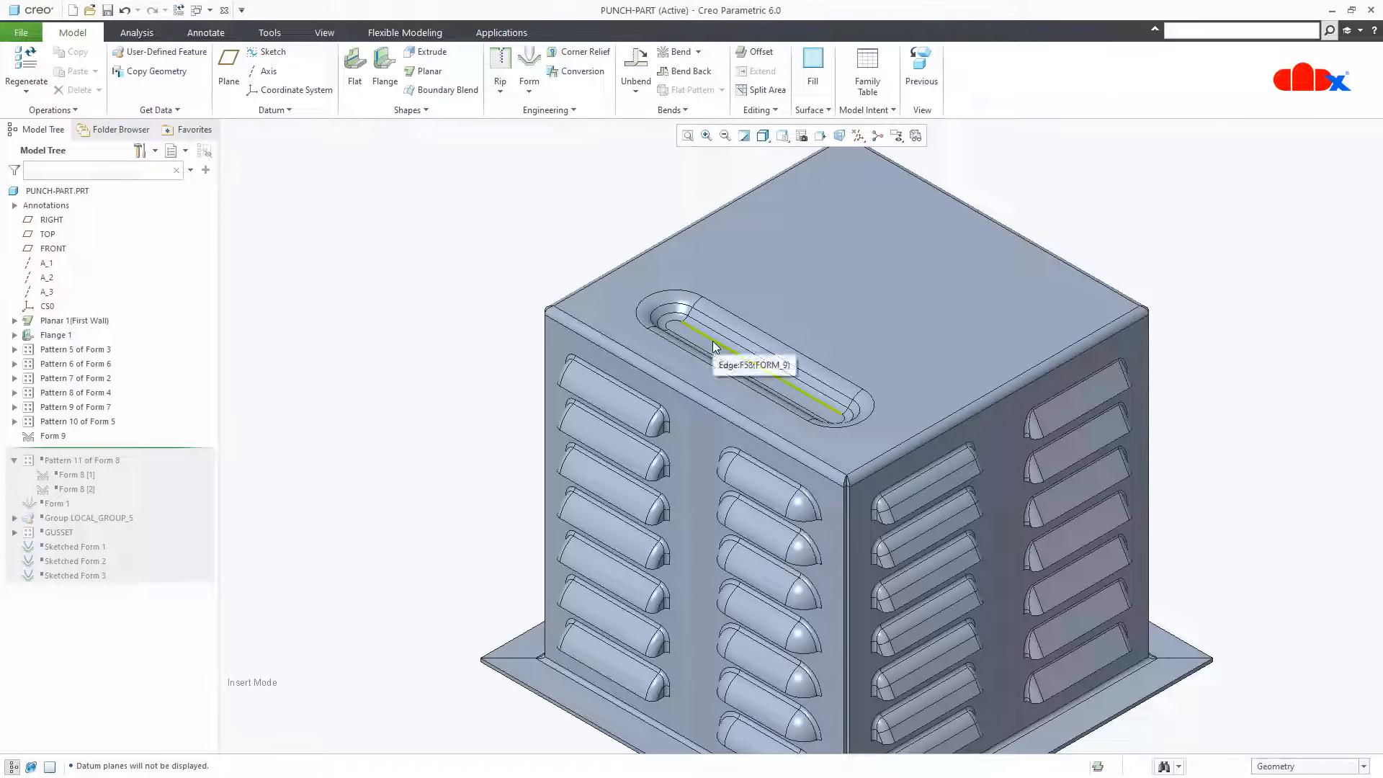
Undo the new die form and move the insertion point below Pattern 11 of Form 8
{"action": "key", "text": "ctrl+z"}
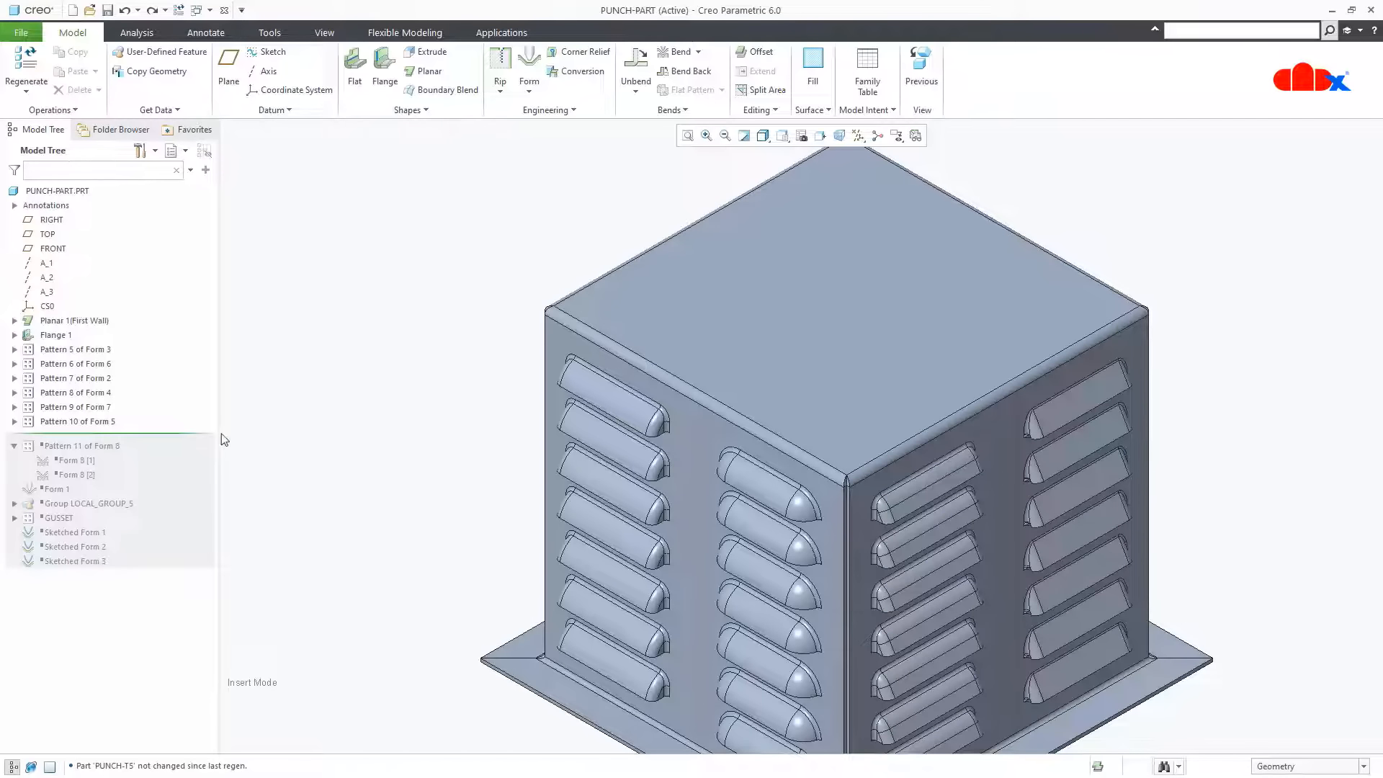
{"action": "left_click_drag", "start_coordinate": [190, 437], "coordinate": [182, 473]}
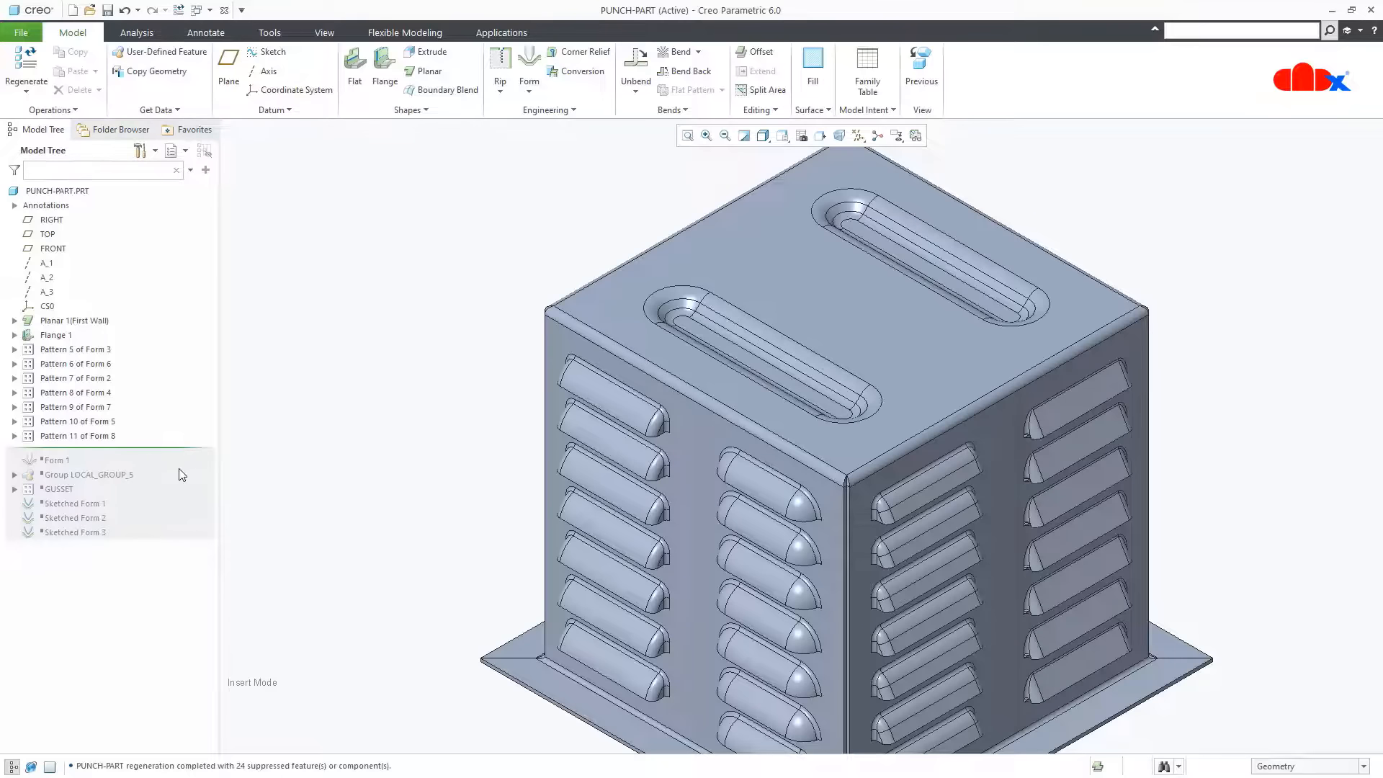
Open the definition of the first form, Form 8 [1], in Pattern 11 of Form 8
{"action": "left_click", "coordinate": [14, 436]}
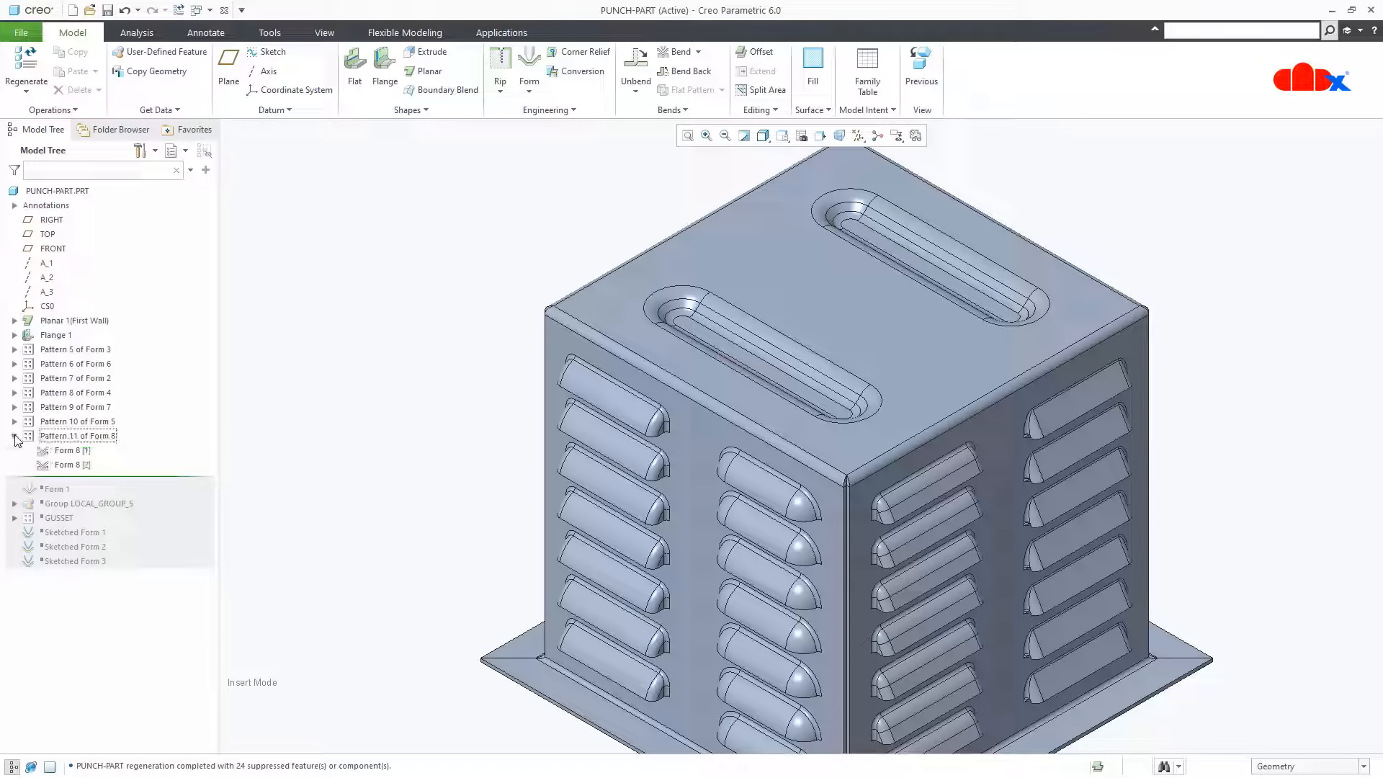
{"action": "left_click", "coordinate": [82, 452]}
{"action": "left_click", "coordinate": [110, 390]}
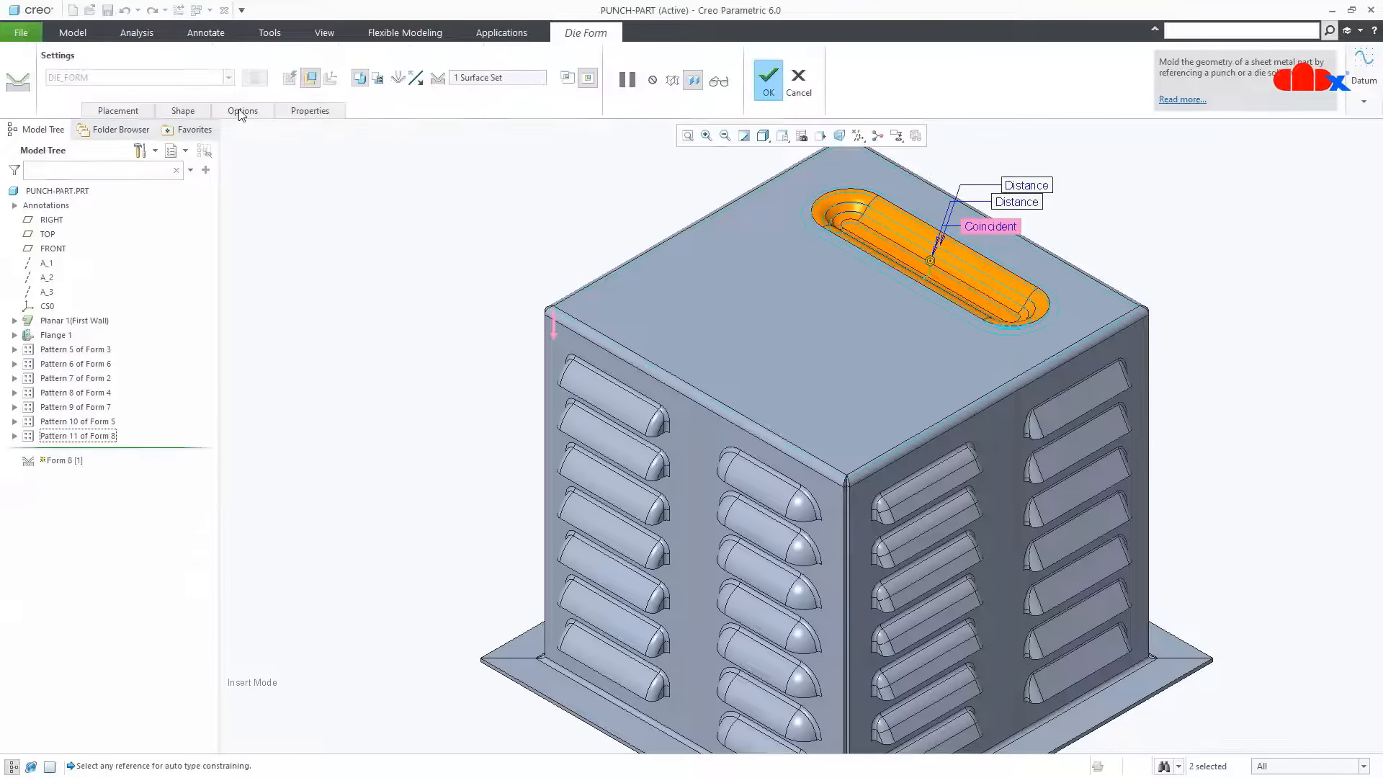
Exclude the recess's flat floor surface from the die form and preview the result
{"action": "left_click", "coordinate": [242, 111]}
{"action": "scroll", "coordinate": [924, 245], "scroll_direction": "down", "scroll_amount": 3}
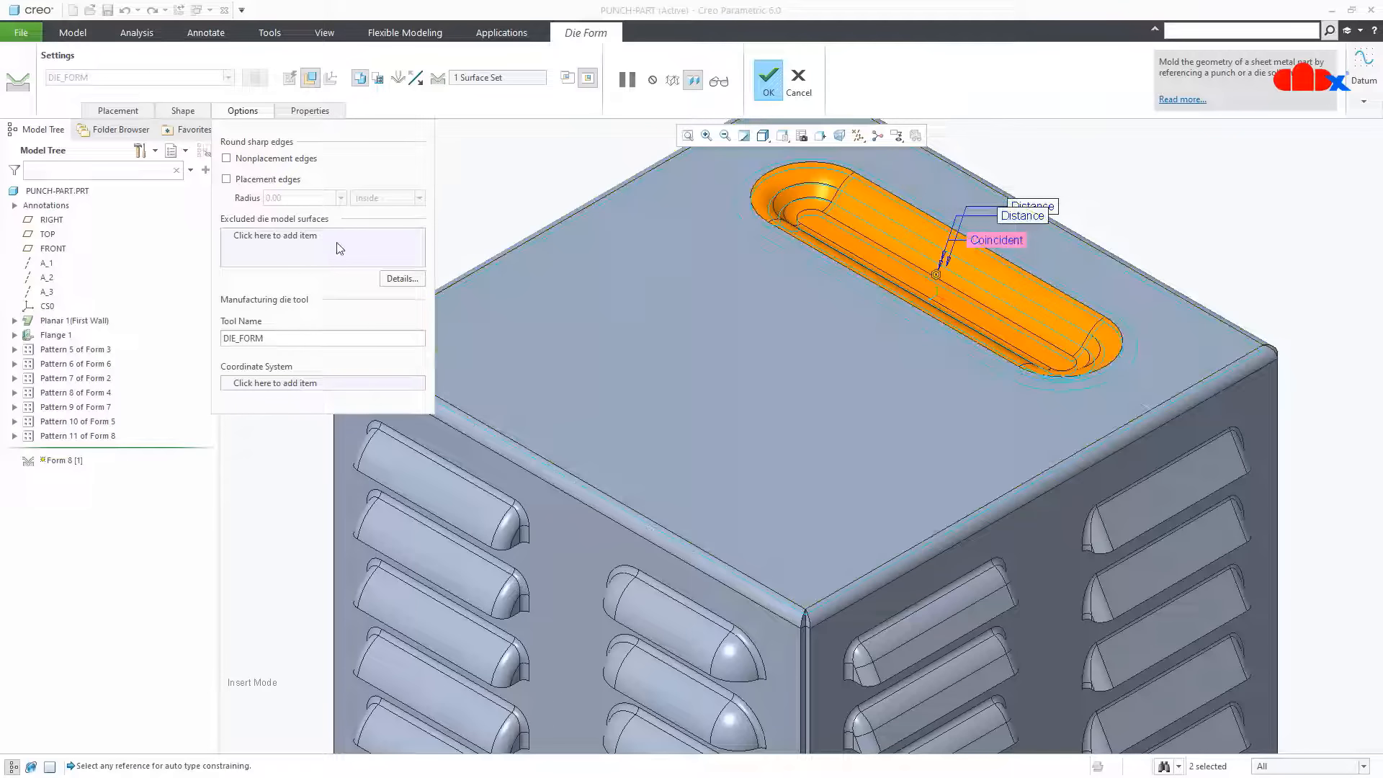
{"action": "left_click", "coordinate": [332, 249]}
{"action": "scroll", "coordinate": [766, 263], "scroll_direction": "down", "scroll_amount": 3}
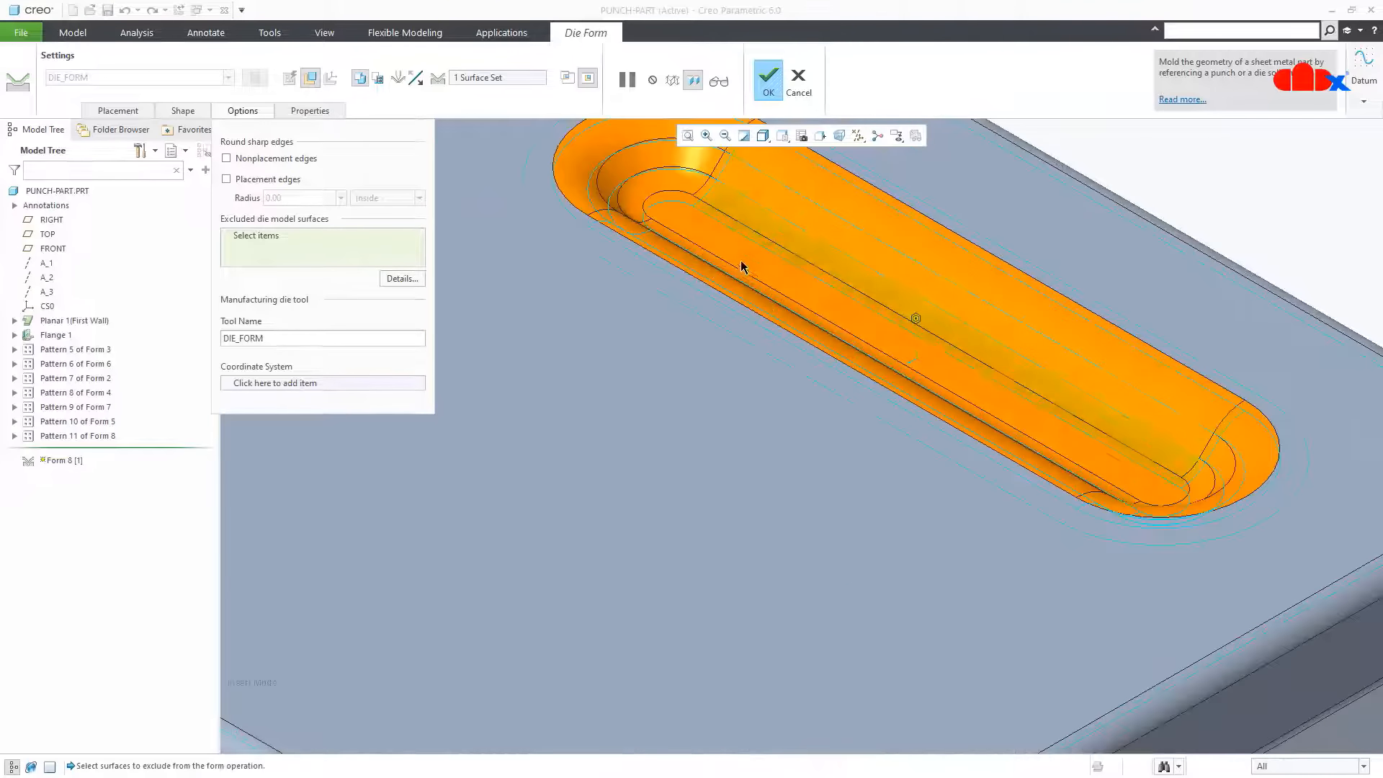
{"action": "left_click", "coordinate": [735, 265]}
{"action": "scroll", "coordinate": [812, 339], "scroll_direction": "up", "scroll_amount": 5}
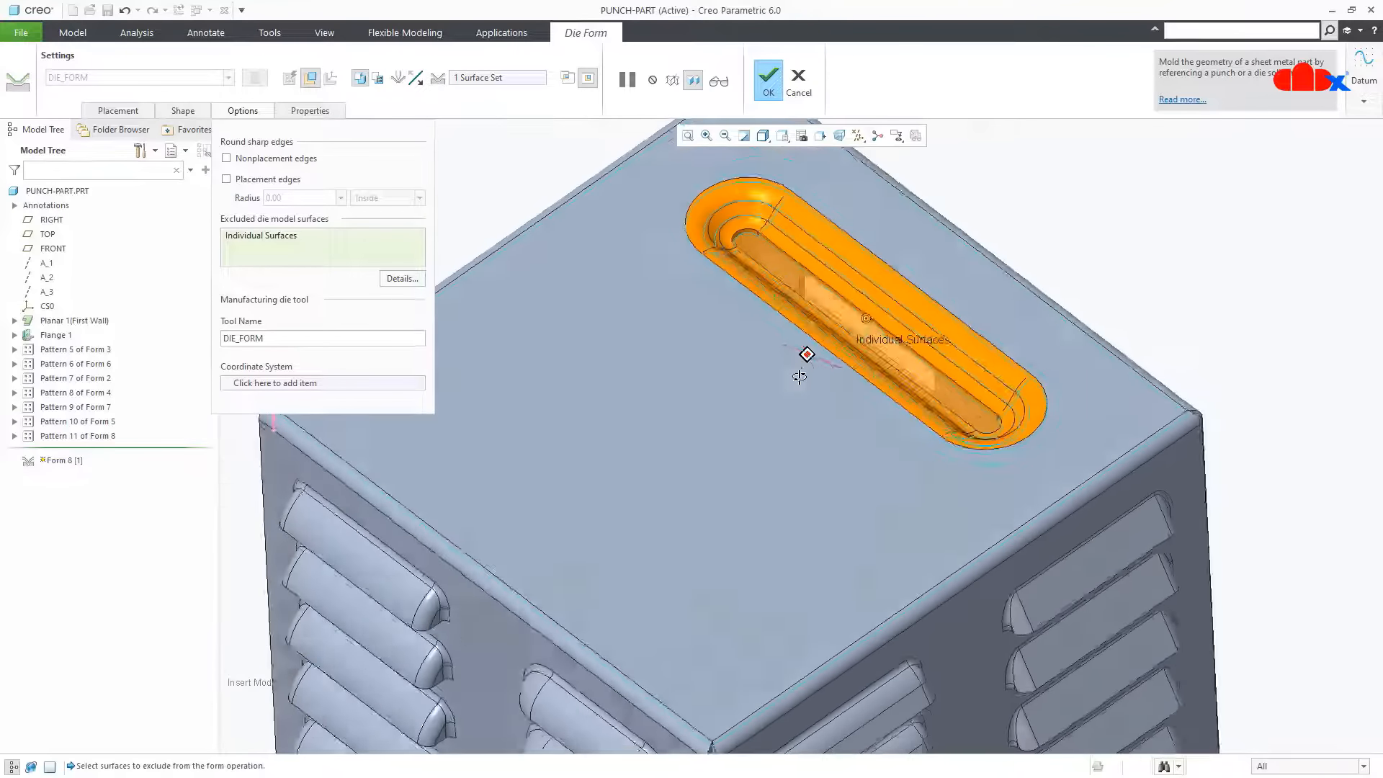
{"action": "left_click", "coordinate": [718, 80]}
{"action": "scroll", "coordinate": [785, 379], "scroll_direction": "up", "scroll_amount": 2}
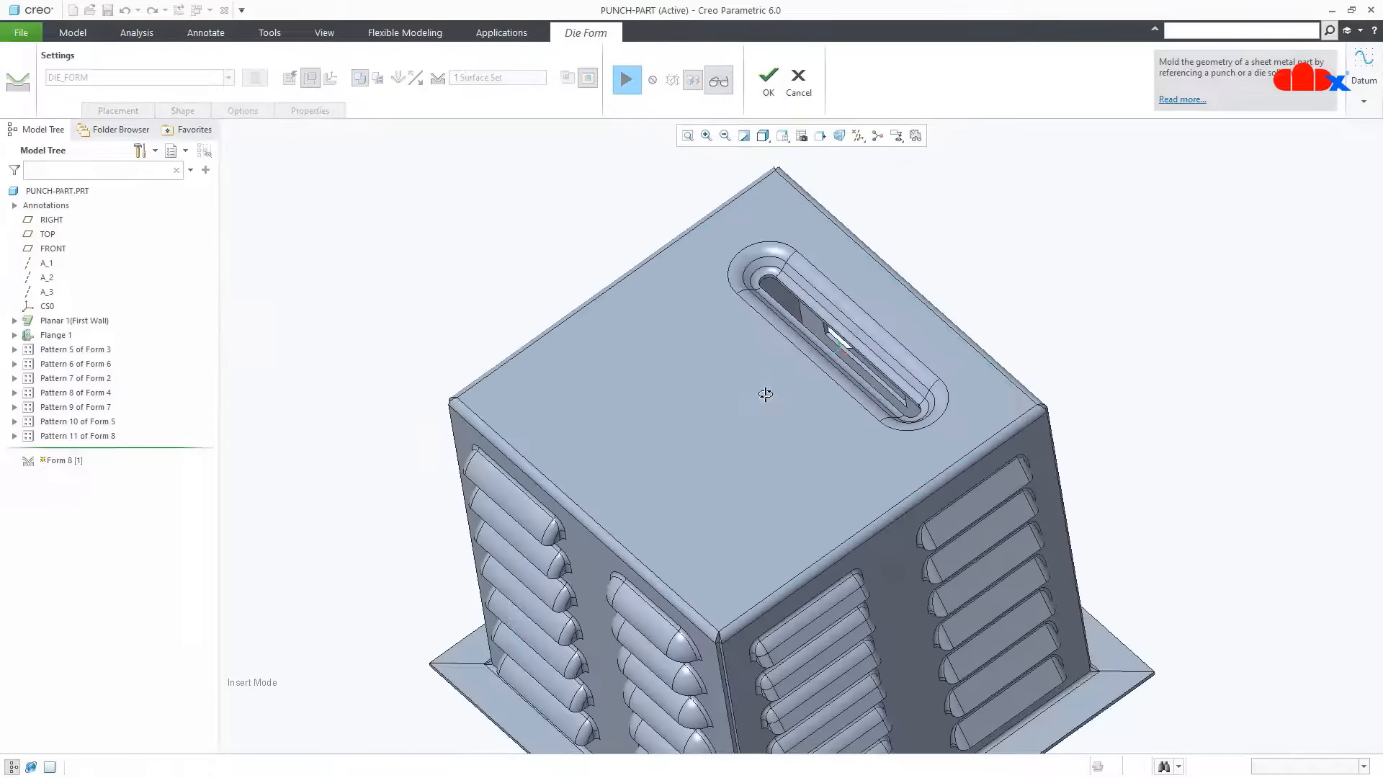
{"action": "middle_click_drag", "start_coordinate": [766, 396], "coordinate": [667, 249]}
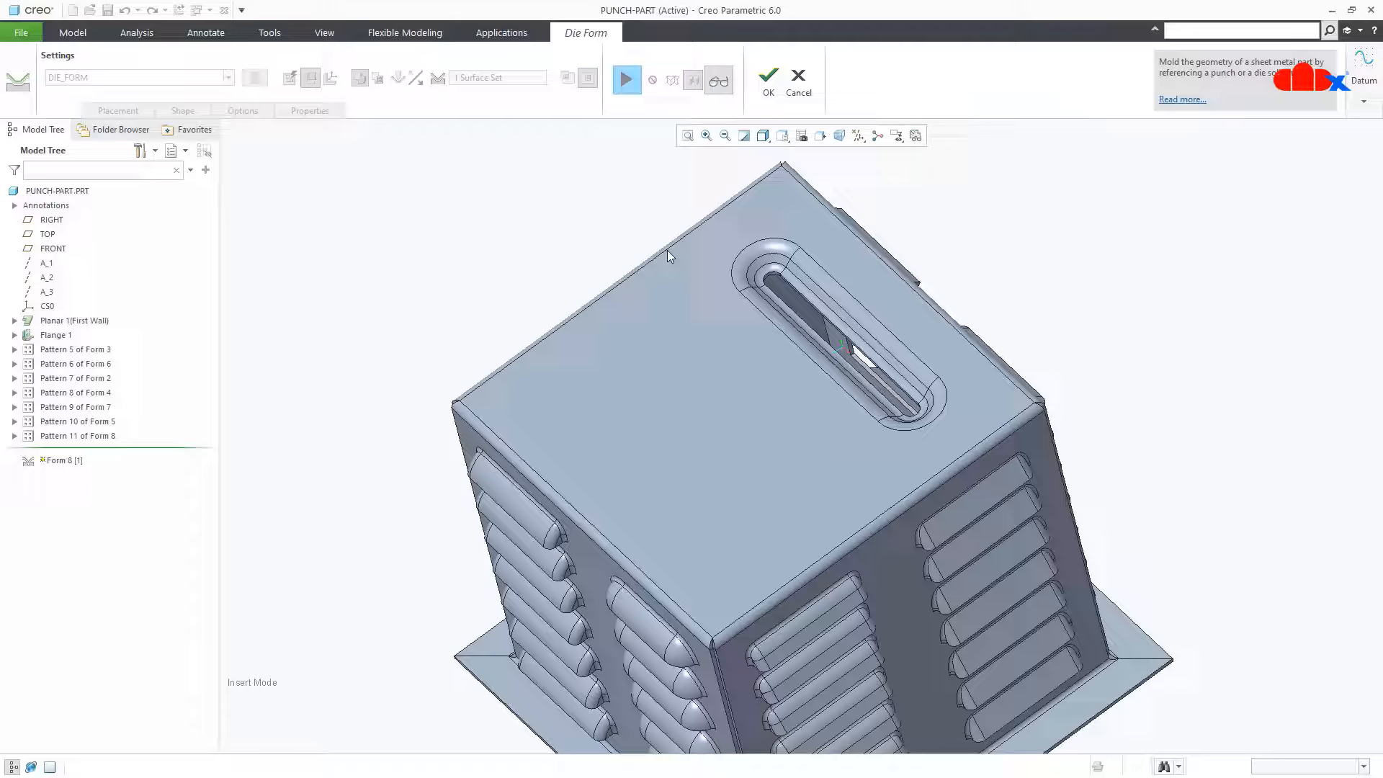
Resume the definition, also exclude the curved and side surfaces surrounding the recess floor, and preview the form again
{"action": "left_click", "coordinate": [626, 80]}
{"action": "left_click", "coordinate": [242, 110]}
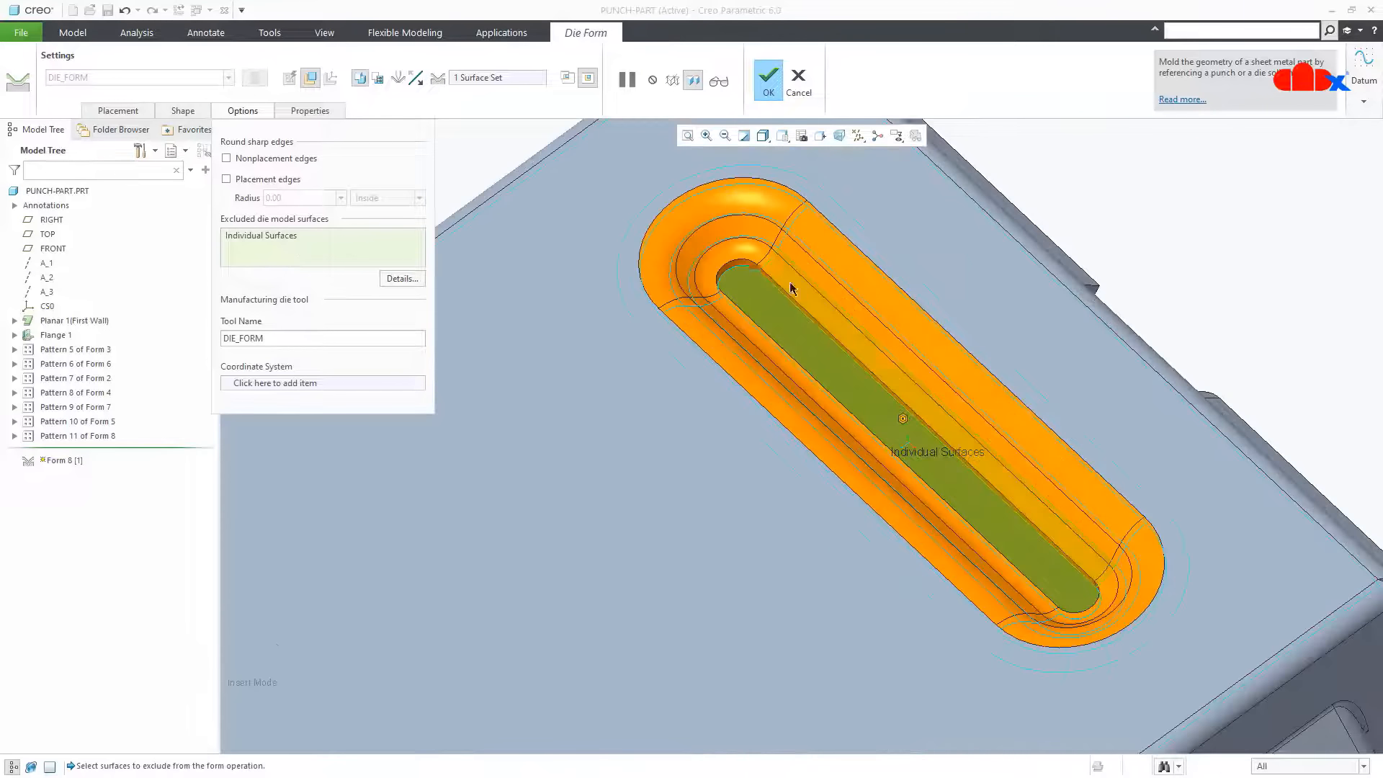
{"action": "scroll", "coordinate": [799, 287], "scroll_direction": "down", "scroll_amount": 3}
{"action": "left_click", "coordinate": [730, 261], "text": "ctrl"}
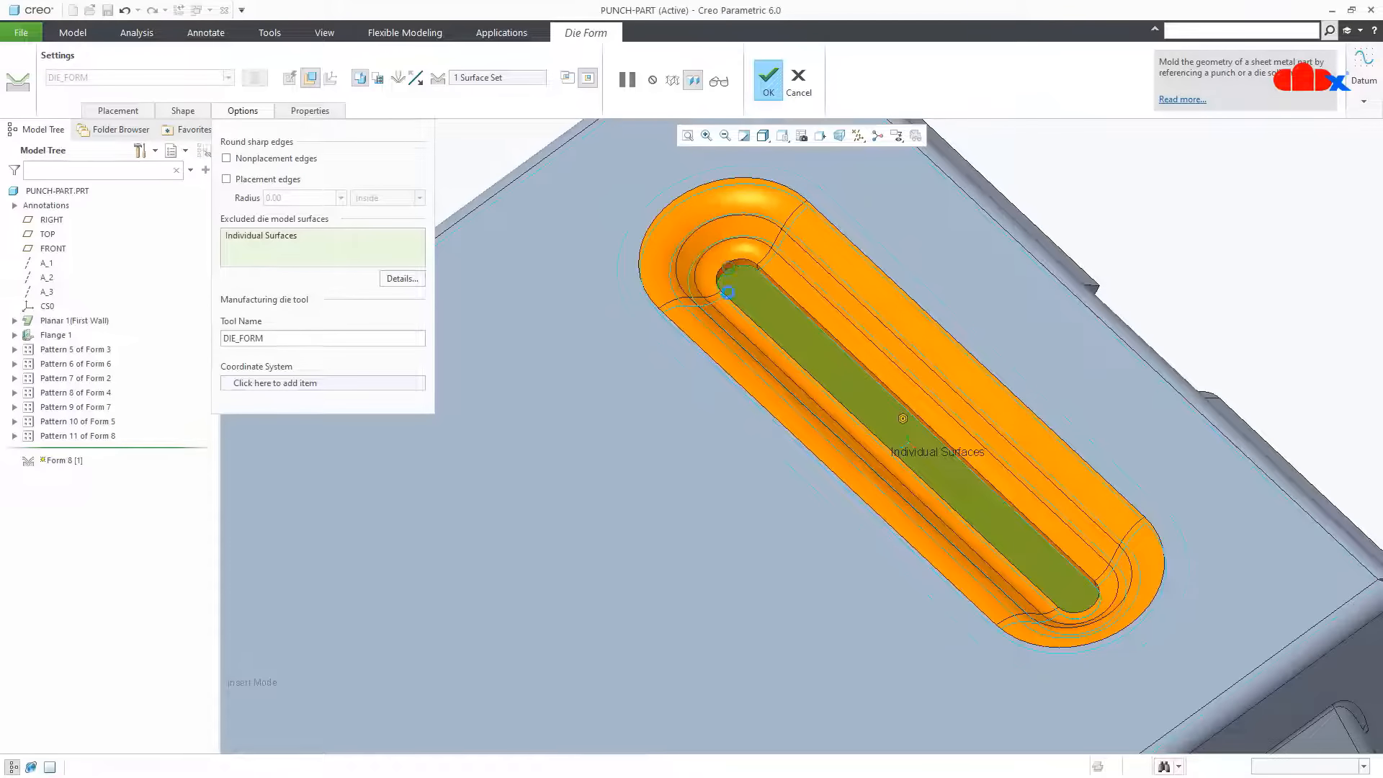
{"action": "left_click", "coordinate": [741, 324], "text": "ctrl"}
{"action": "left_click", "coordinate": [805, 300], "text": "ctrl"}
{"action": "left_click", "coordinate": [1107, 600], "text": "ctrl"}
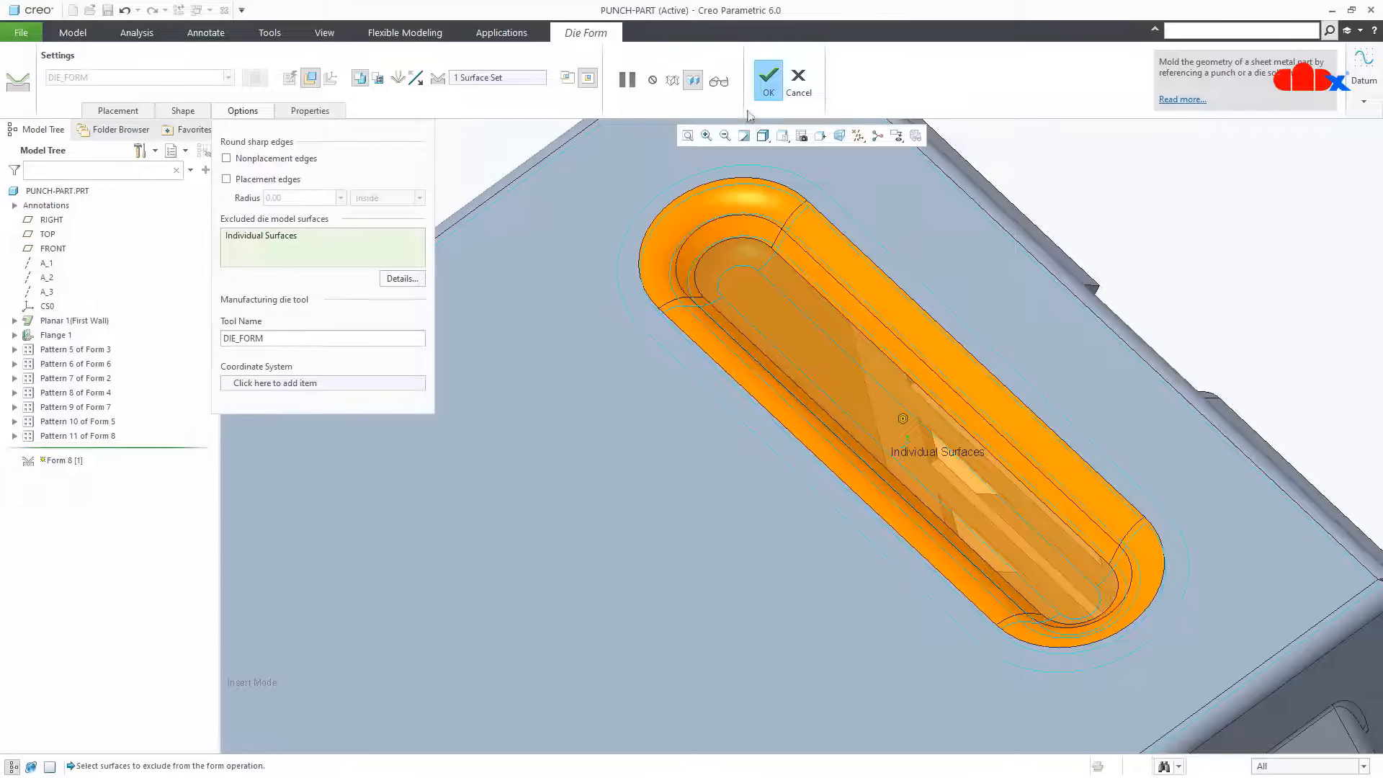
{"action": "left_click", "coordinate": [720, 82]}
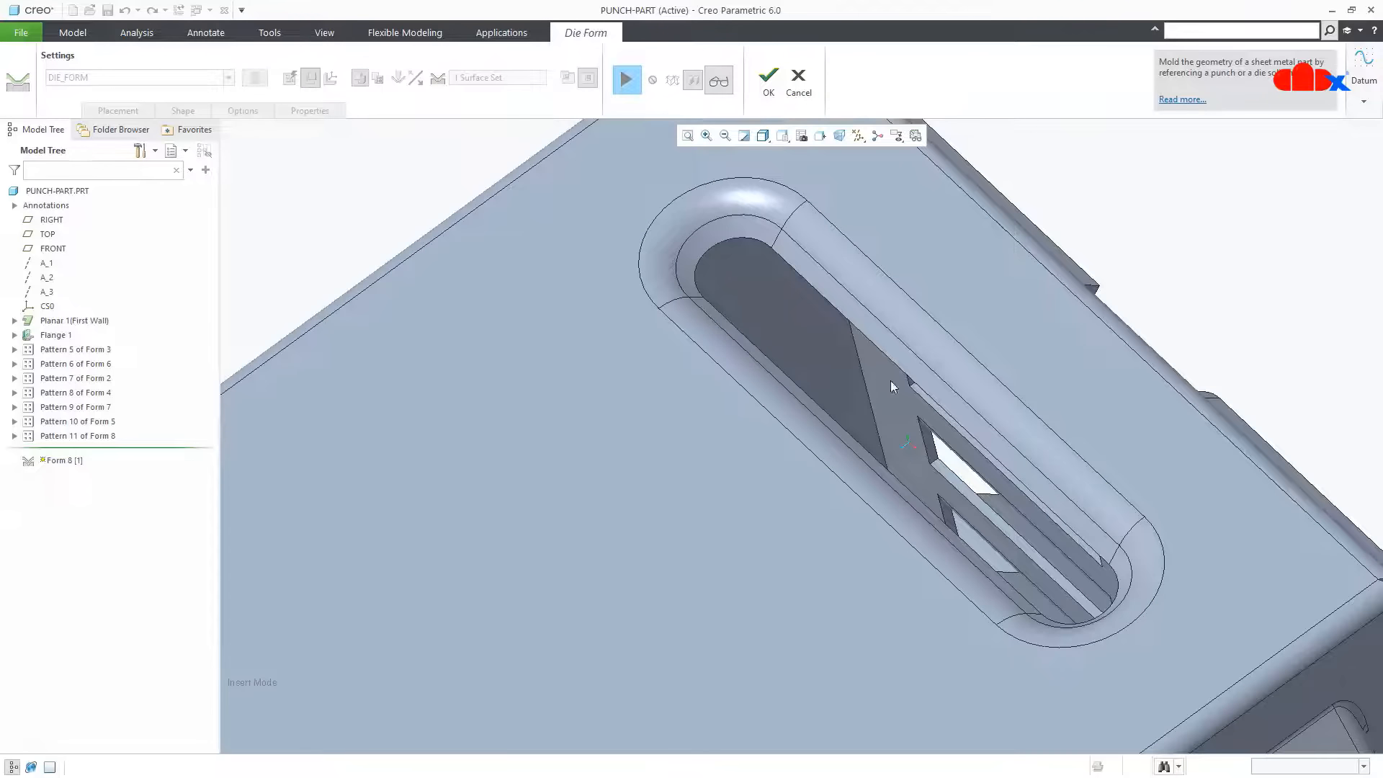
{"action": "scroll", "coordinate": [927, 490], "scroll_direction": "up", "scroll_amount": 3}
{"action": "middle_click_drag", "start_coordinate": [922, 525], "coordinate": [923, 476]}
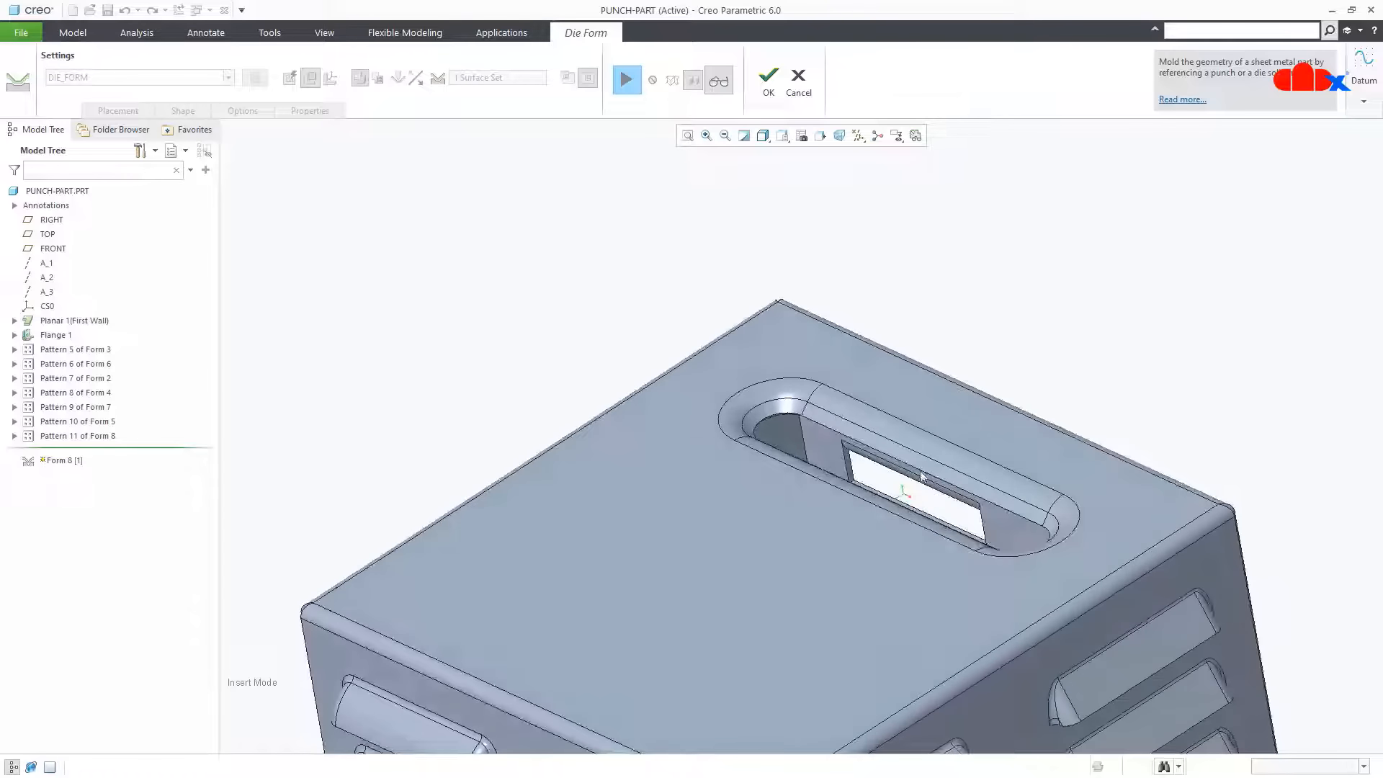
Cancel the redefinition of the Form 8 [1] die form and restore the default orientation
{"action": "left_click", "coordinate": [798, 82]}
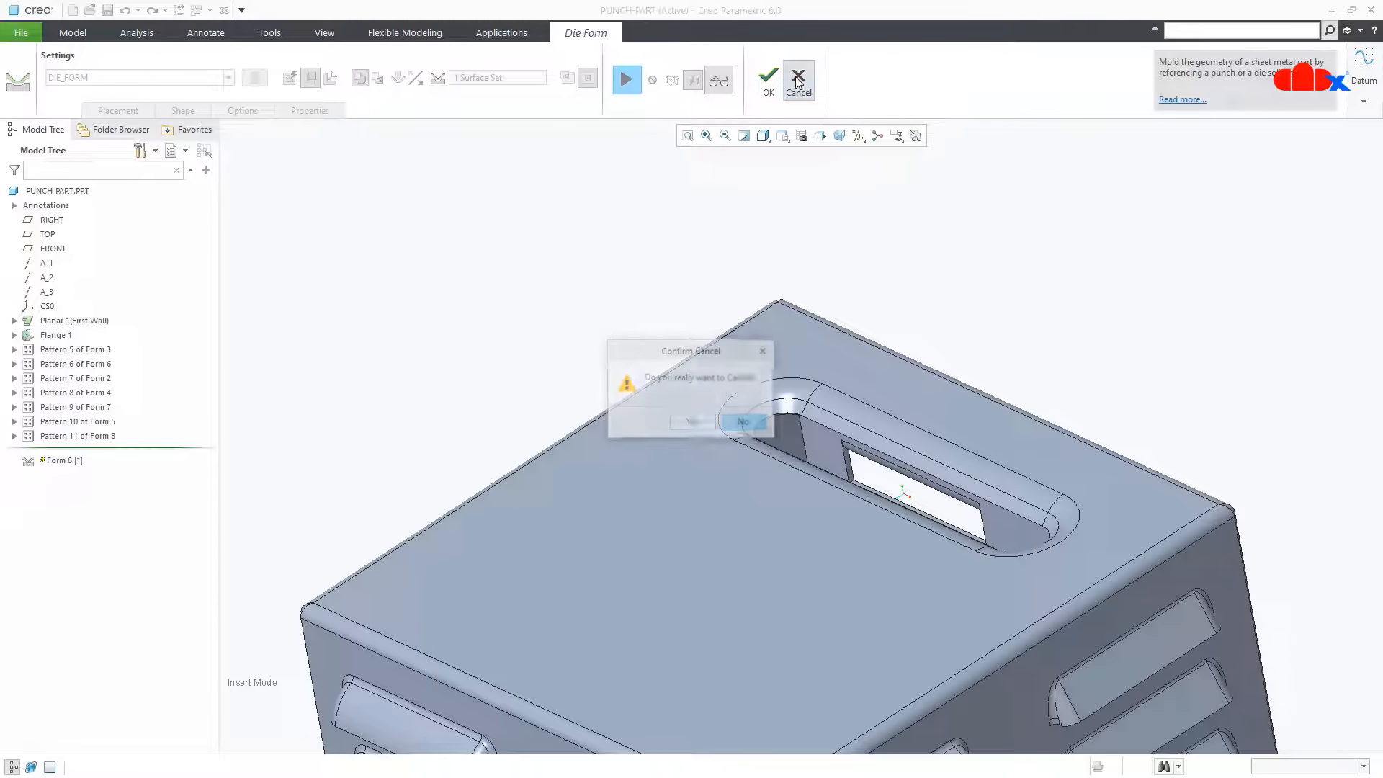
{"action": "left_click", "coordinate": [693, 423]}
{"action": "middle_click_drag", "start_coordinate": [704, 422], "coordinate": [713, 468]}
{"action": "left_click", "coordinate": [1072, 369]}
{"action": "key", "text": "ctrl+d"}
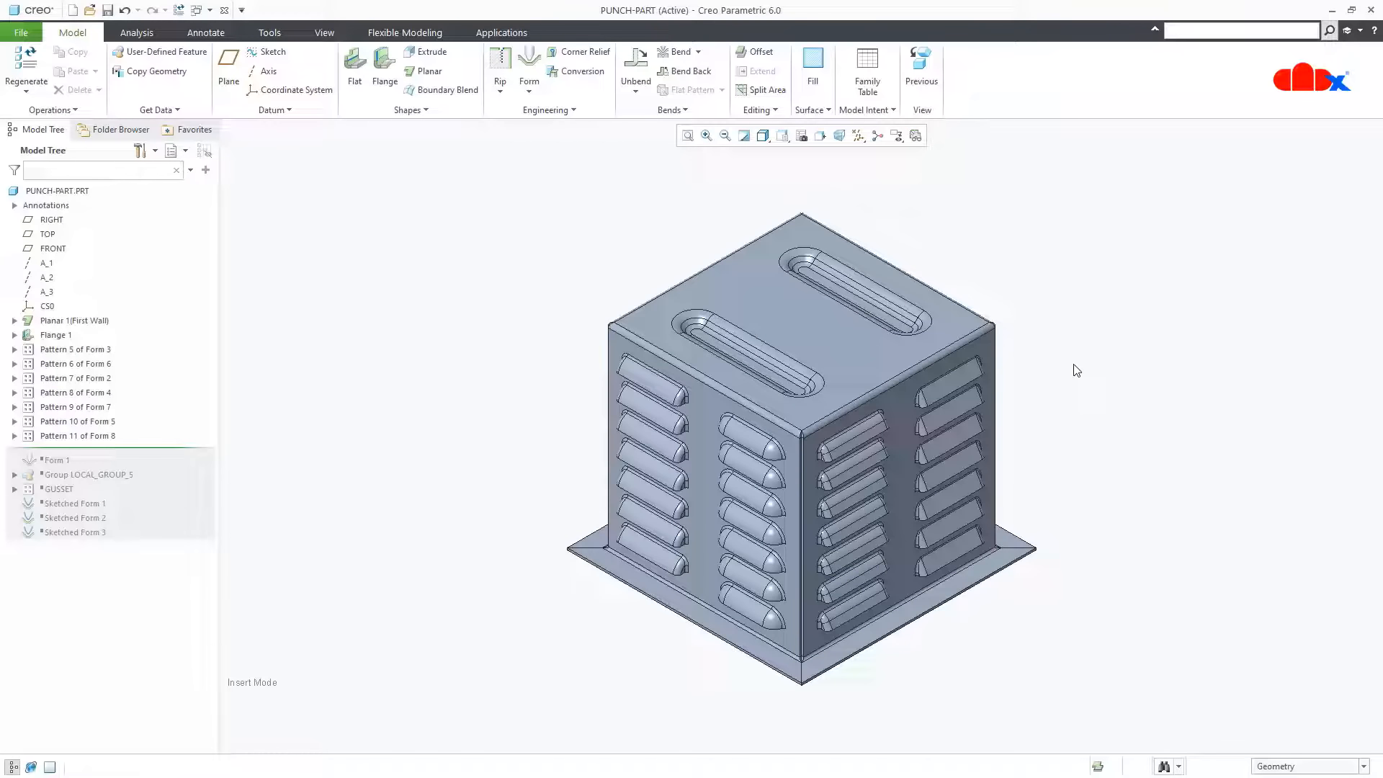
Open the definition of the first punch form, Form 6 [1], in Pattern 6 of Form 6
{"action": "scroll", "coordinate": [754, 494], "scroll_direction": "down", "scroll_amount": 5}
{"action": "middle_click_drag", "start_coordinate": [754, 494], "coordinate": [709, 523]}
{"action": "scroll", "coordinate": [709, 524], "scroll_direction": "down", "scroll_amount": 3}
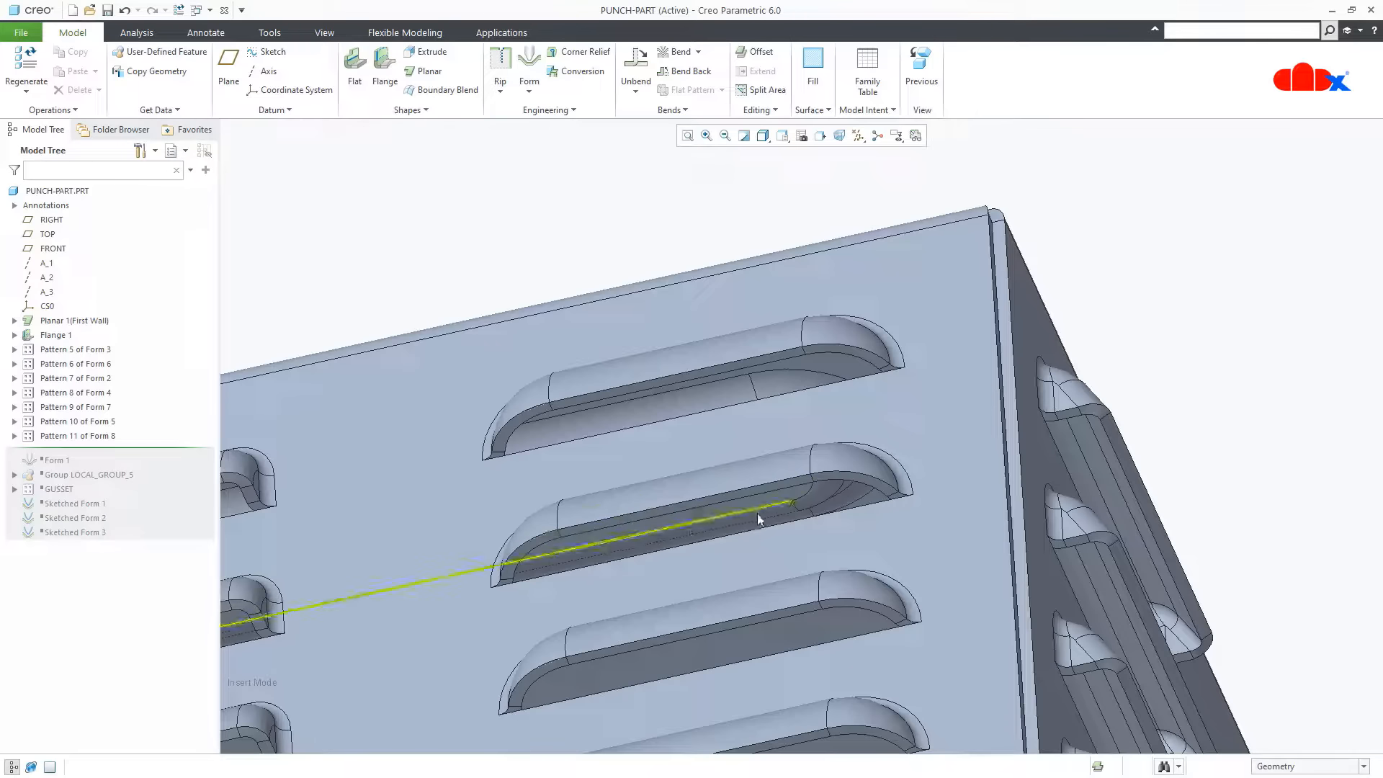
{"action": "left_click", "coordinate": [15, 364]}
{"action": "left_click", "coordinate": [52, 381]}
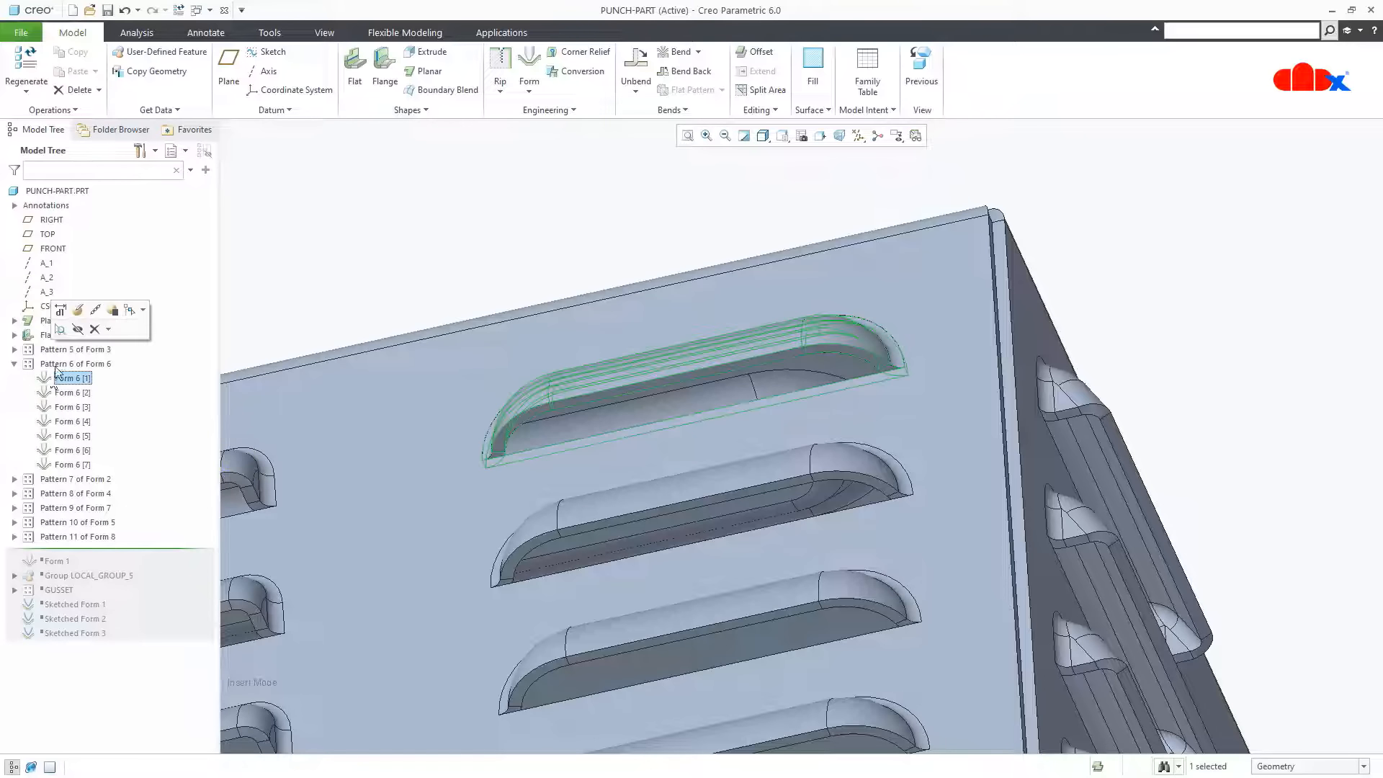
{"action": "left_click", "coordinate": [74, 312]}
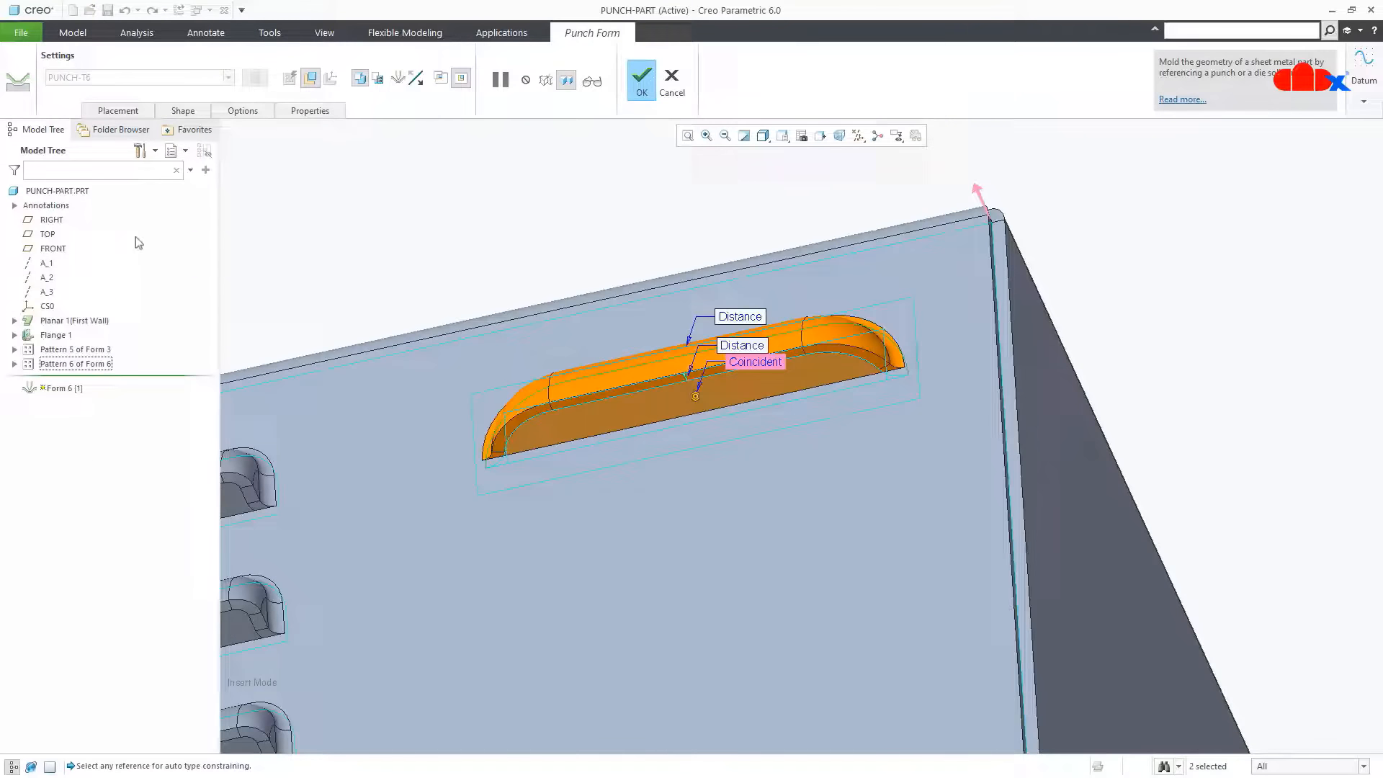
Remove all excluded punch model surfaces from the punch form and accept the redefinition
{"action": "left_click", "coordinate": [242, 111]}
{"action": "left_click", "coordinate": [299, 254]}
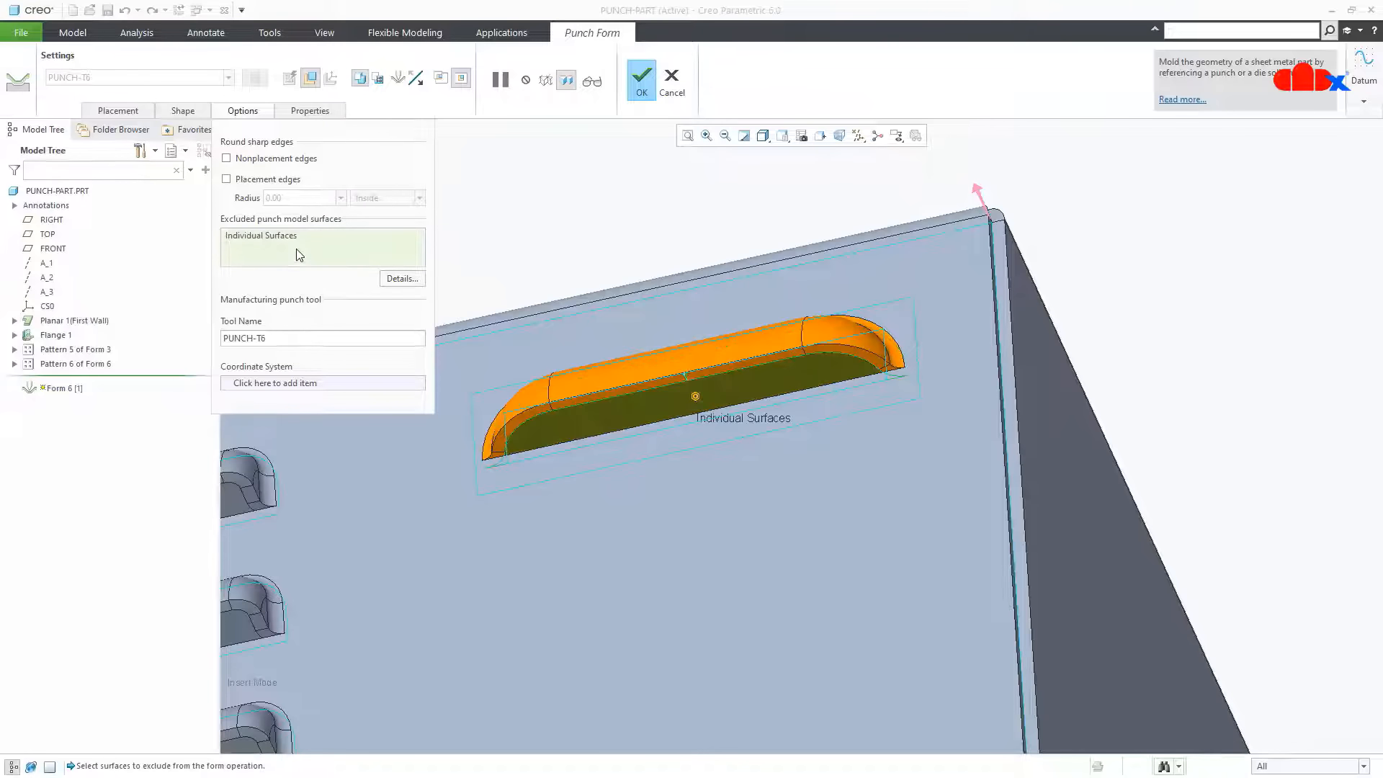
{"action": "right_click", "coordinate": [304, 250]}
{"action": "left_click", "coordinate": [323, 252]}
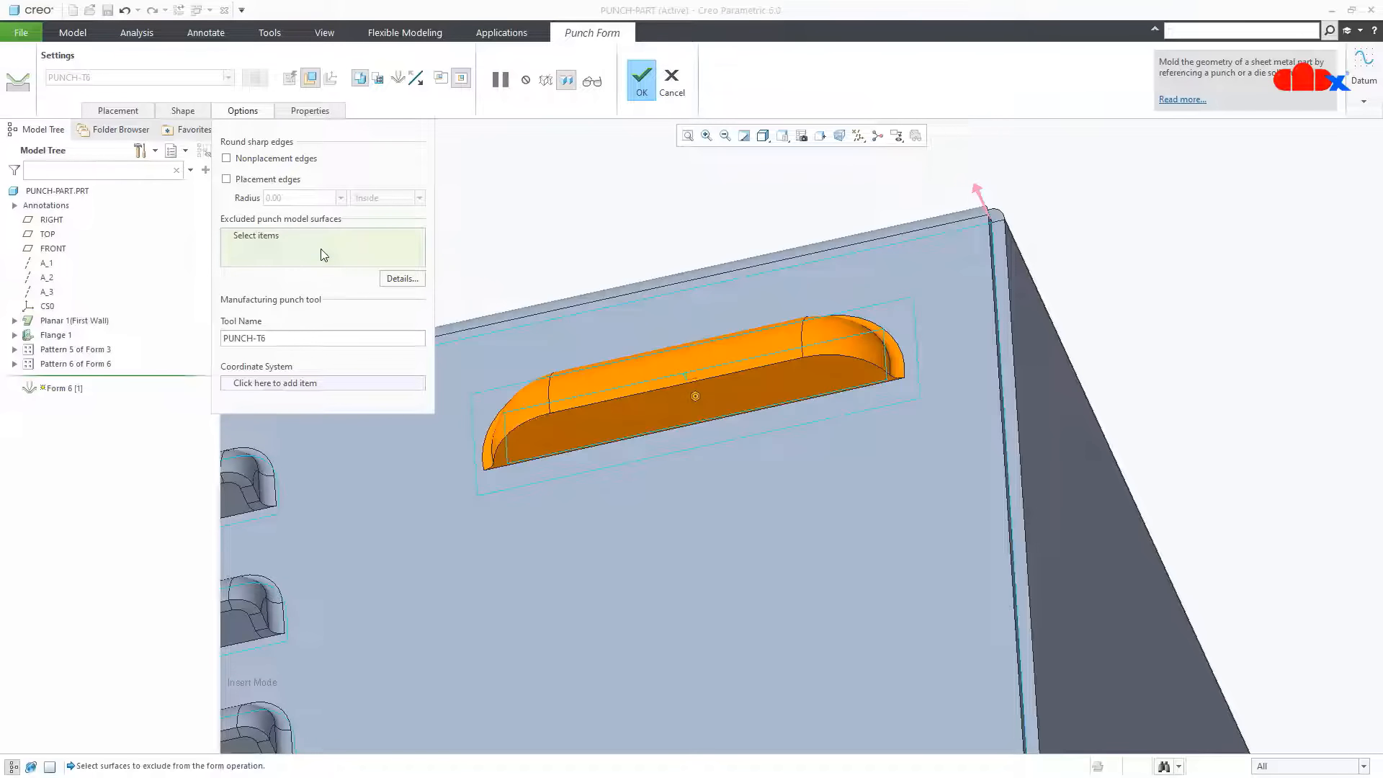
{"action": "left_click", "coordinate": [595, 94]}
{"action": "left_click", "coordinate": [644, 79]}
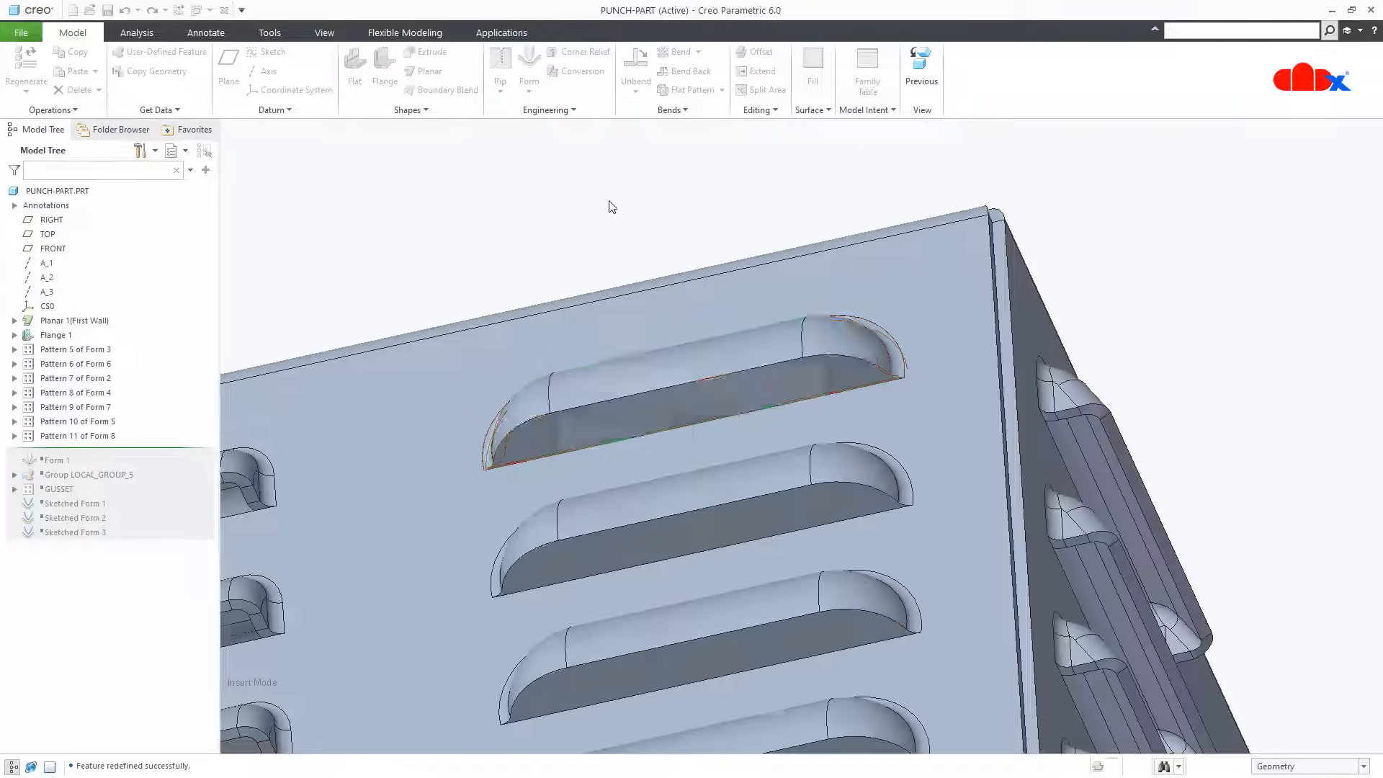
Inspect the closed louvers of the pattern from outside and inside, and reopen the definition of Form 6 [1]
{"action": "middle_click_drag", "start_coordinate": [605, 210], "coordinate": [655, 486]}
{"action": "scroll", "coordinate": [695, 554], "scroll_direction": "down", "scroll_amount": 5}
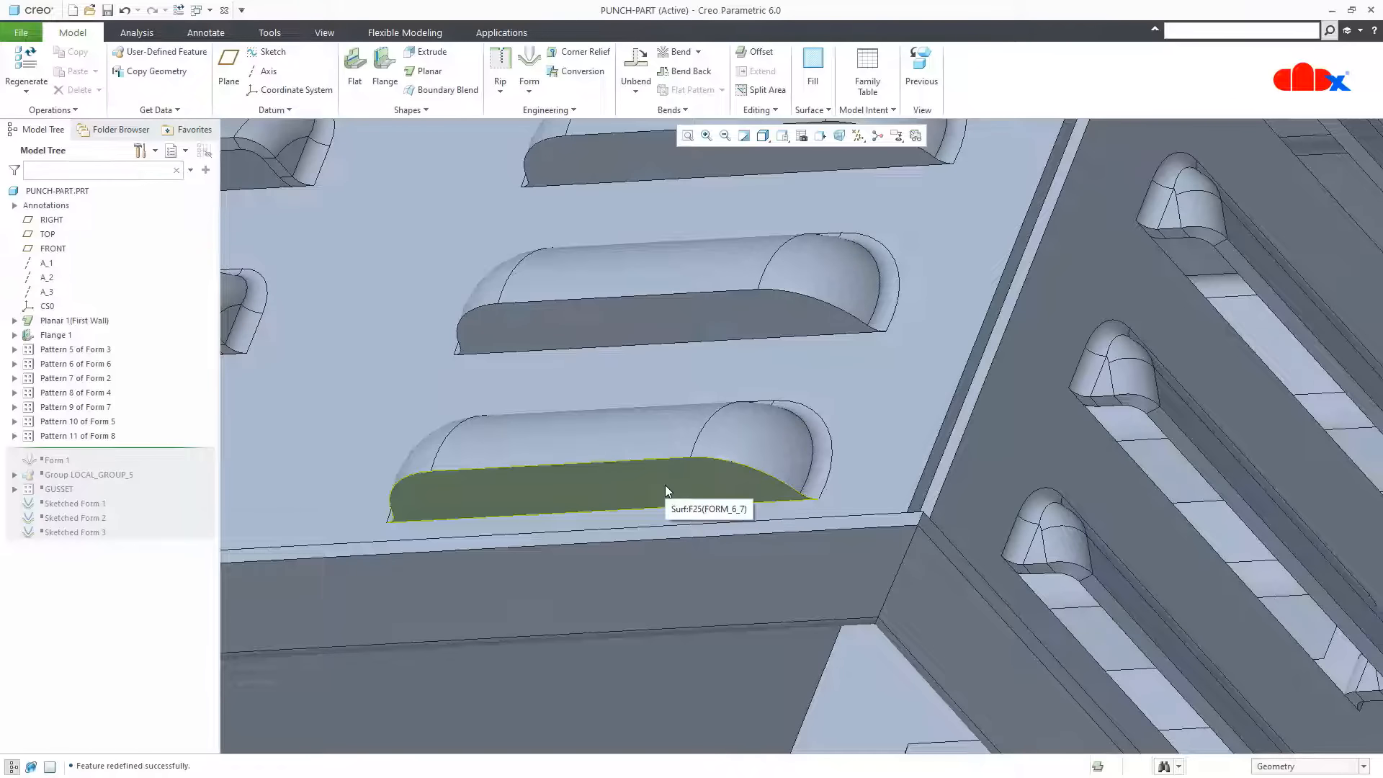
{"action": "scroll", "coordinate": [665, 487], "scroll_direction": "up", "scroll_amount": 3}
{"action": "middle_click_drag", "start_coordinate": [440, 488], "coordinate": [475, 511]}
{"action": "left_click", "coordinate": [14, 363]}
{"action": "left_click", "coordinate": [72, 378]}
{"action": "left_click", "coordinate": [90, 316]}
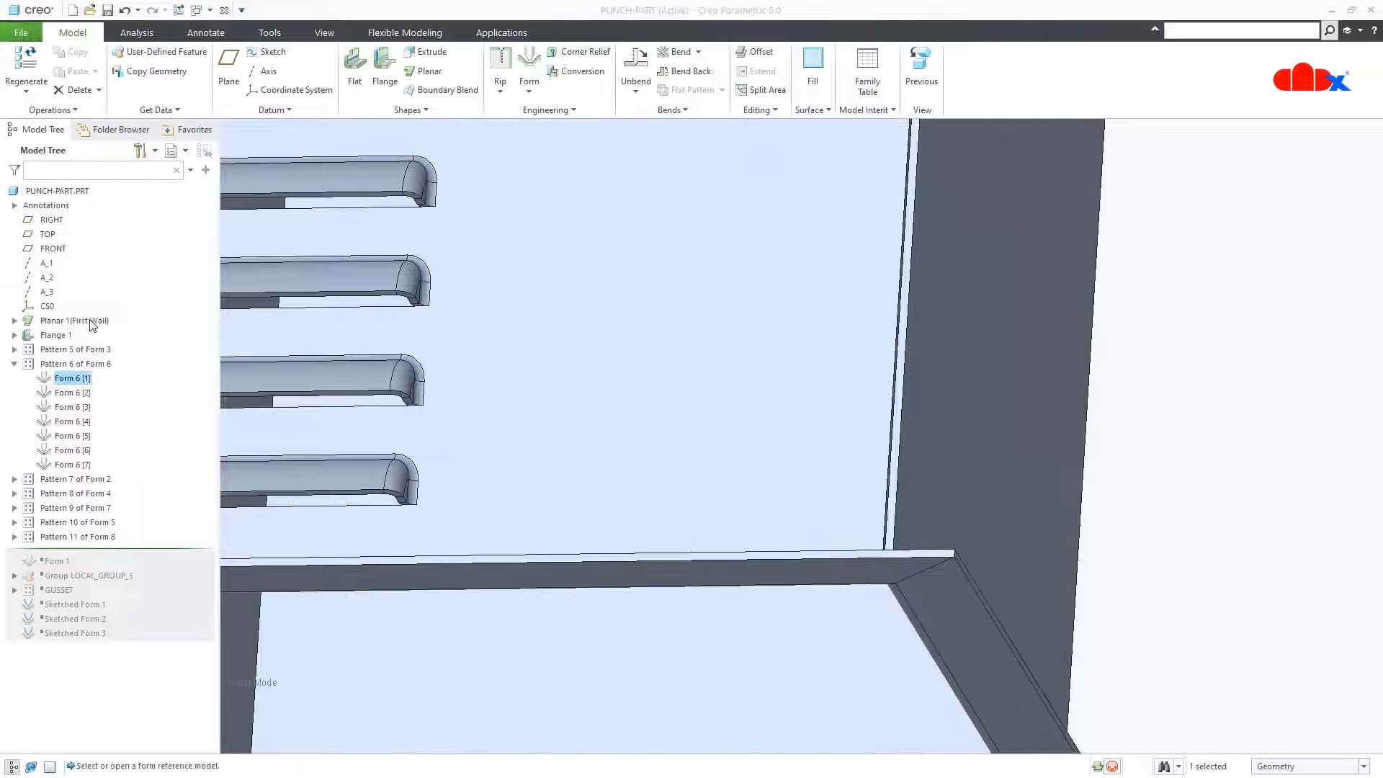
{"action": "scroll", "coordinate": [589, 670], "scroll_direction": "up", "scroll_amount": 4}
{"action": "scroll", "coordinate": [639, 374], "scroll_direction": "down", "scroll_amount": 3}
{"action": "scroll", "coordinate": [641, 376], "scroll_direction": "down", "scroll_amount": 2}
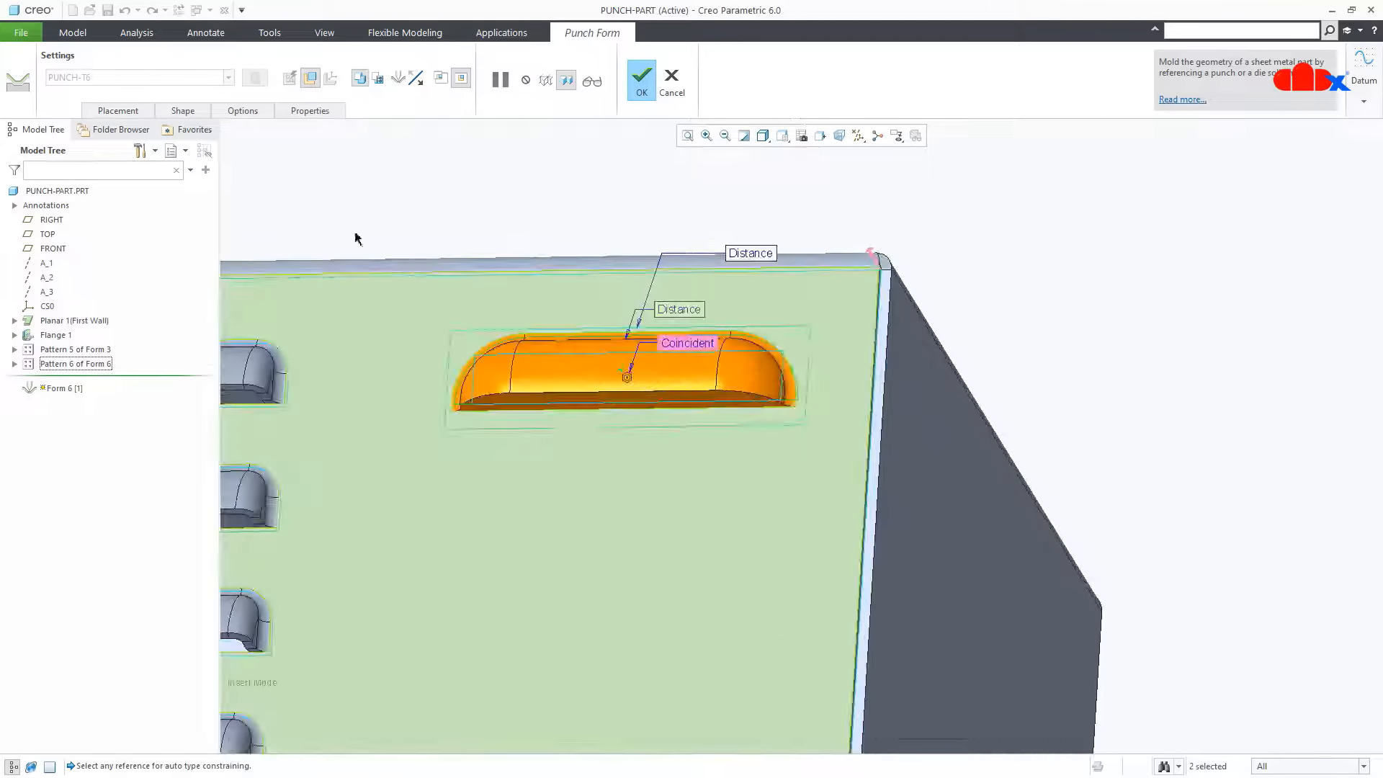
Exclude the flat underside surface of the louver from the punch form, accept it, and restore the default orientation
{"action": "left_click", "coordinate": [243, 111]}
{"action": "scroll", "coordinate": [521, 425], "scroll_direction": "down", "scroll_amount": 3}
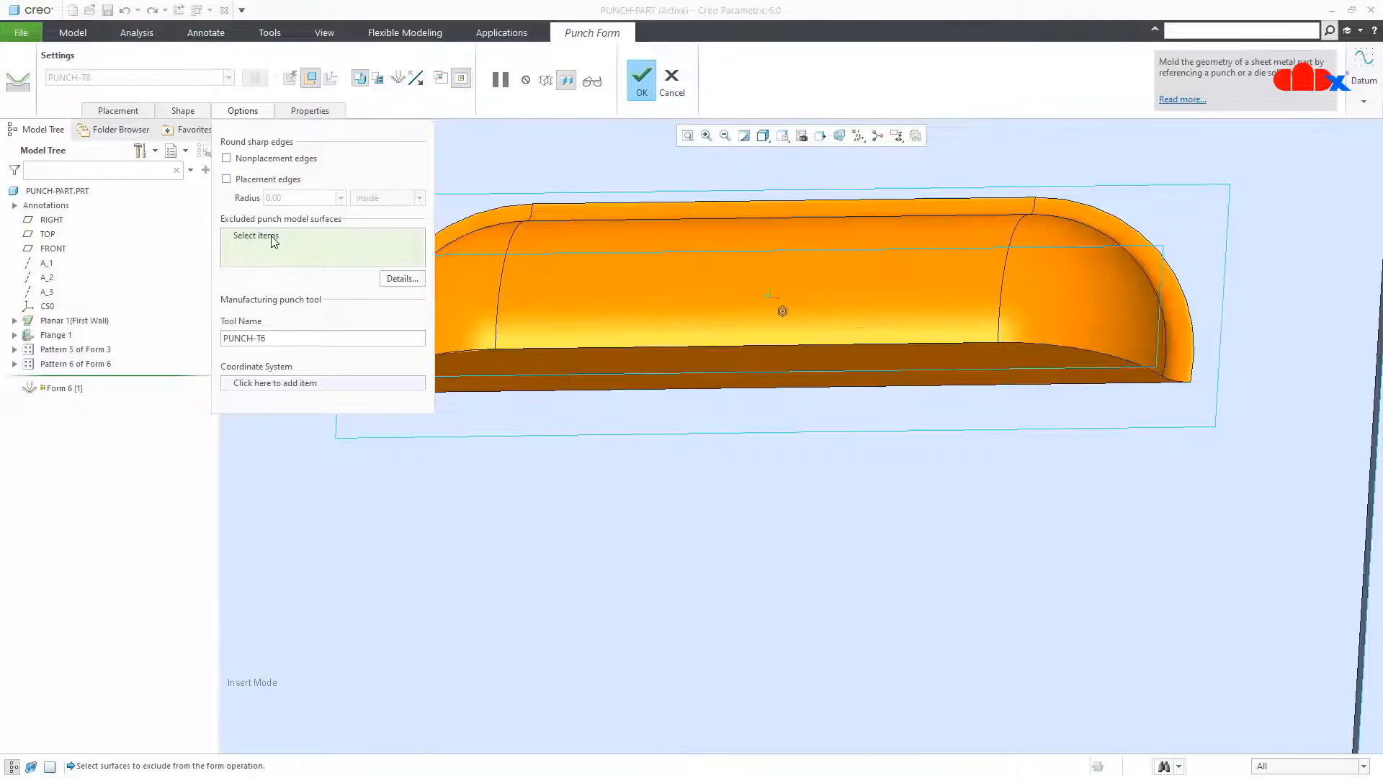
{"action": "left_click", "coordinate": [543, 377]}
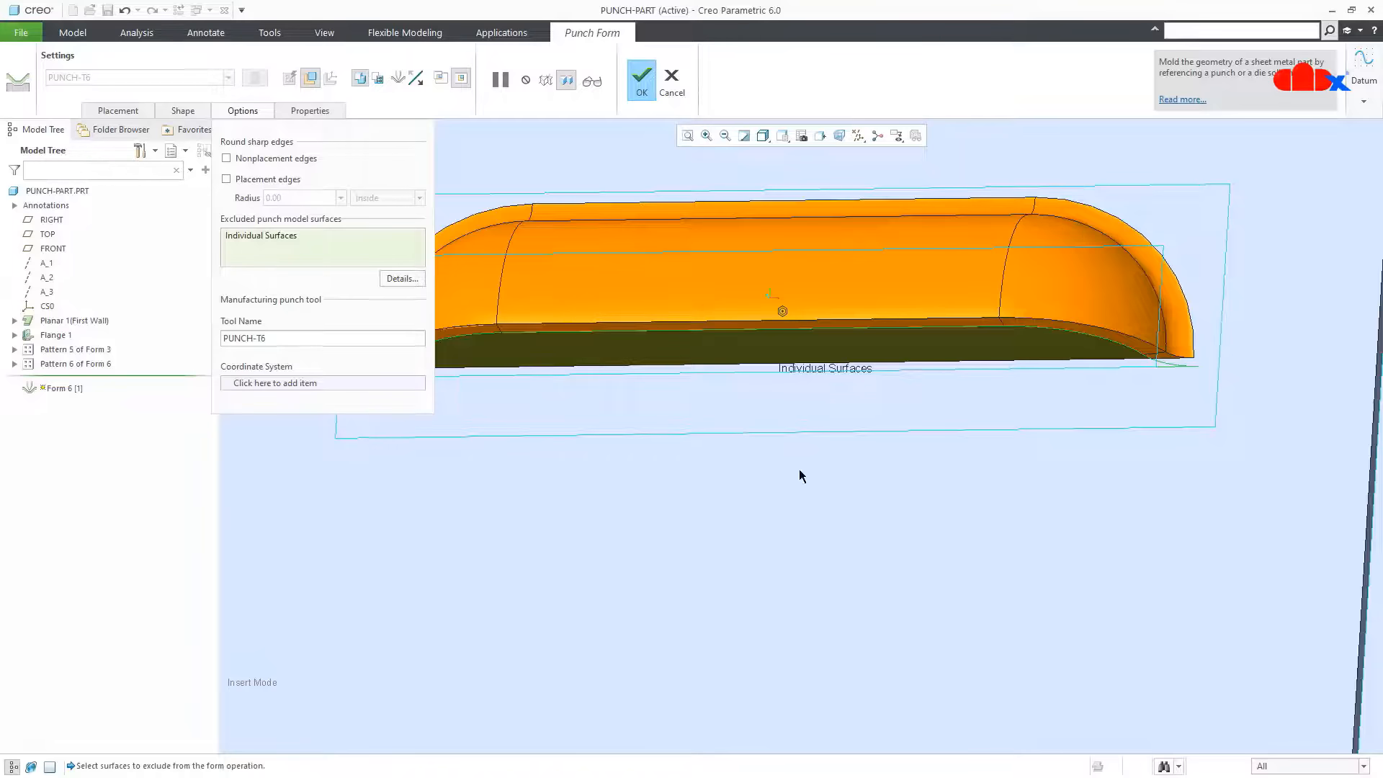
{"action": "scroll", "coordinate": [800, 477], "scroll_direction": "up", "scroll_amount": 3}
{"action": "middle_click_drag", "start_coordinate": [818, 478], "coordinate": [818, 506]}
{"action": "scroll", "coordinate": [667, 334], "scroll_direction": "down", "scroll_amount": 2}
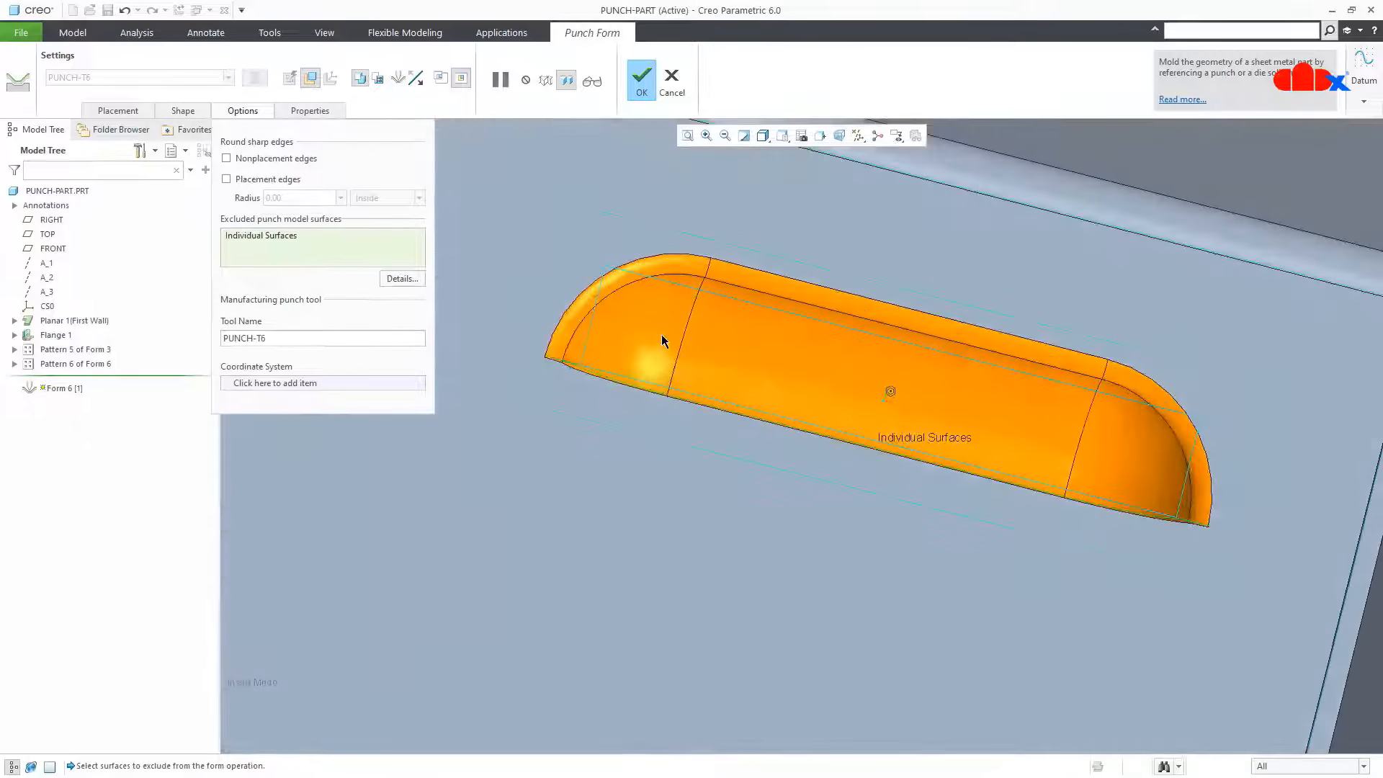
{"action": "middle_click_drag", "start_coordinate": [664, 341], "coordinate": [703, 468]}
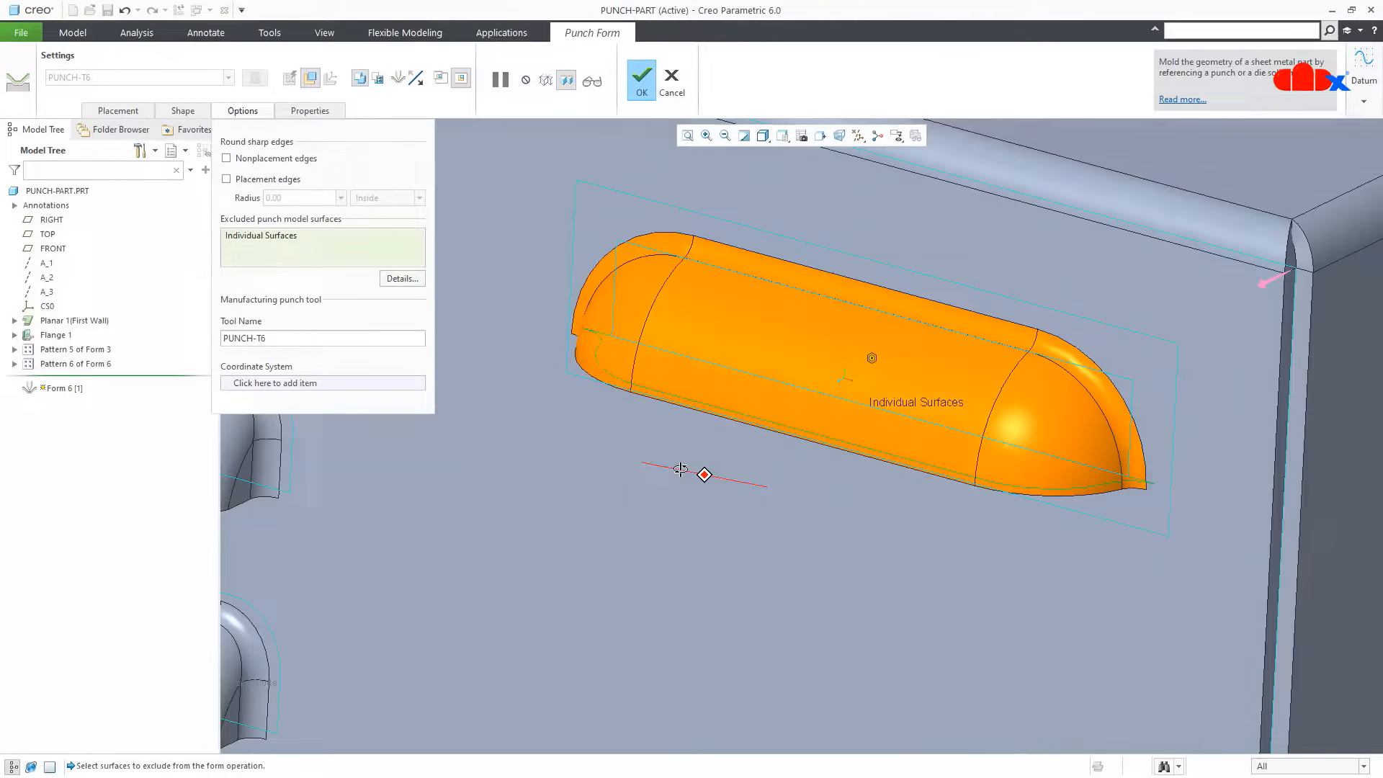
{"action": "left_click", "coordinate": [644, 96]}
{"action": "scroll", "coordinate": [825, 507], "scroll_direction": "up", "scroll_amount": 2}
{"action": "scroll", "coordinate": [823, 507], "scroll_direction": "up", "scroll_amount": 5}
{"action": "key", "text": "ctrl+d"}
{"action": "left_click", "coordinate": [1086, 622]}
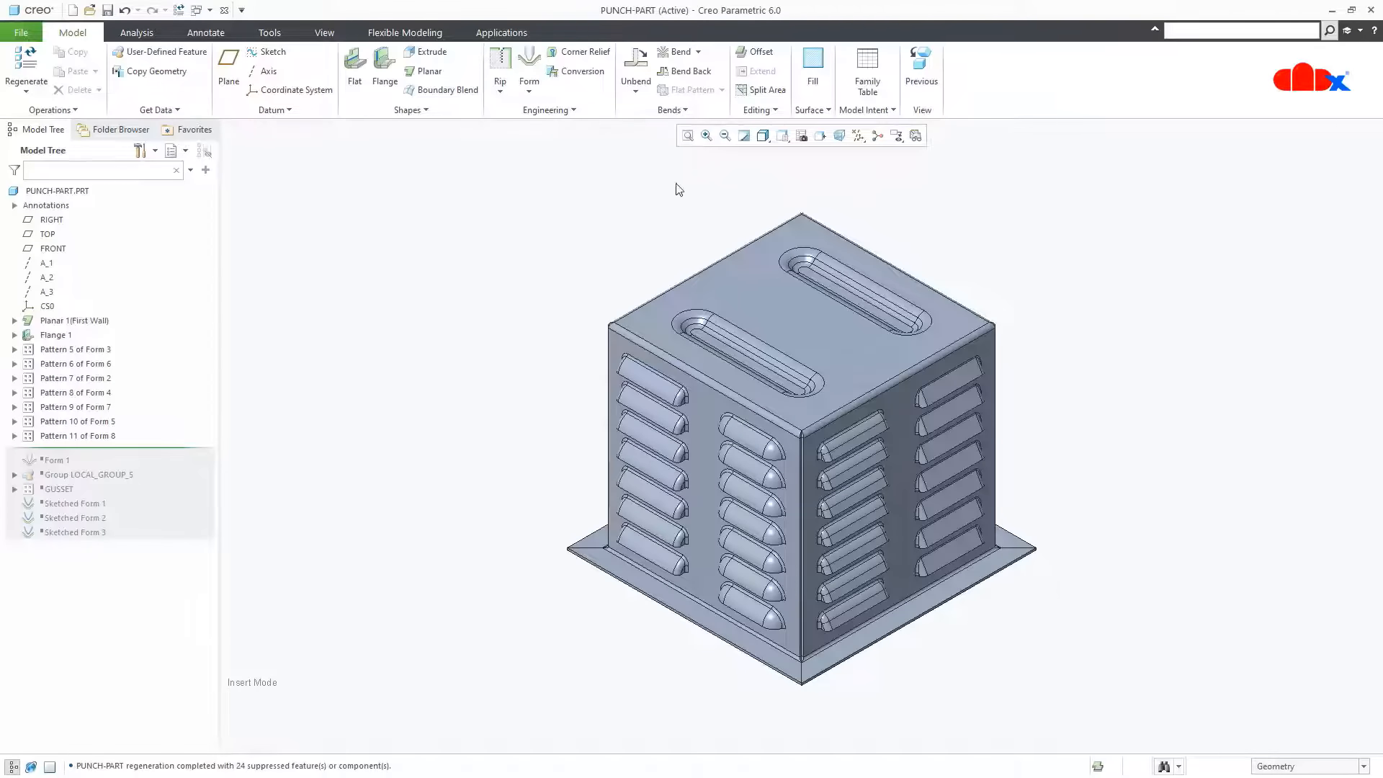
Move the insertion point to the end of the tree to review the sketched forms, and return it below Pattern 11 of Form 8
{"action": "left_click", "coordinate": [528, 92]}
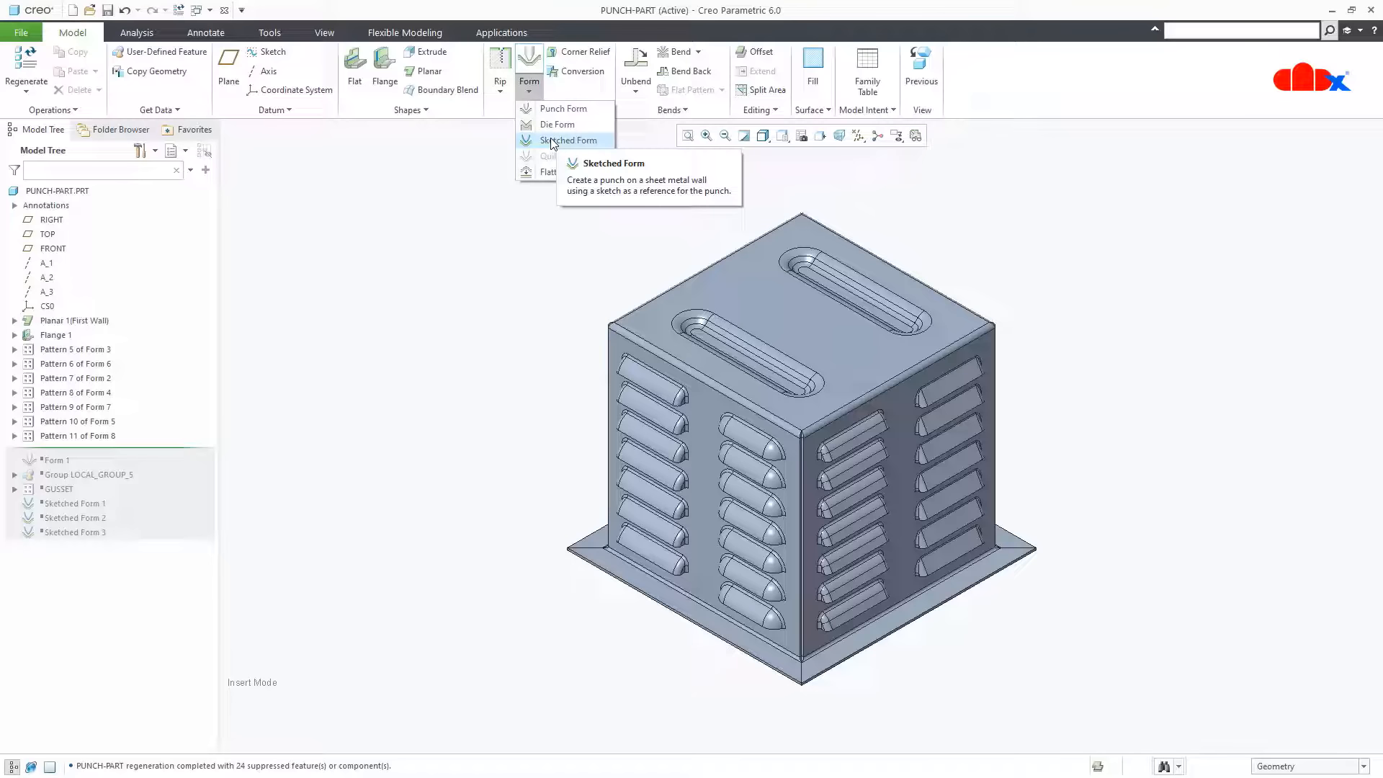
{"action": "left_click", "coordinate": [552, 280]}
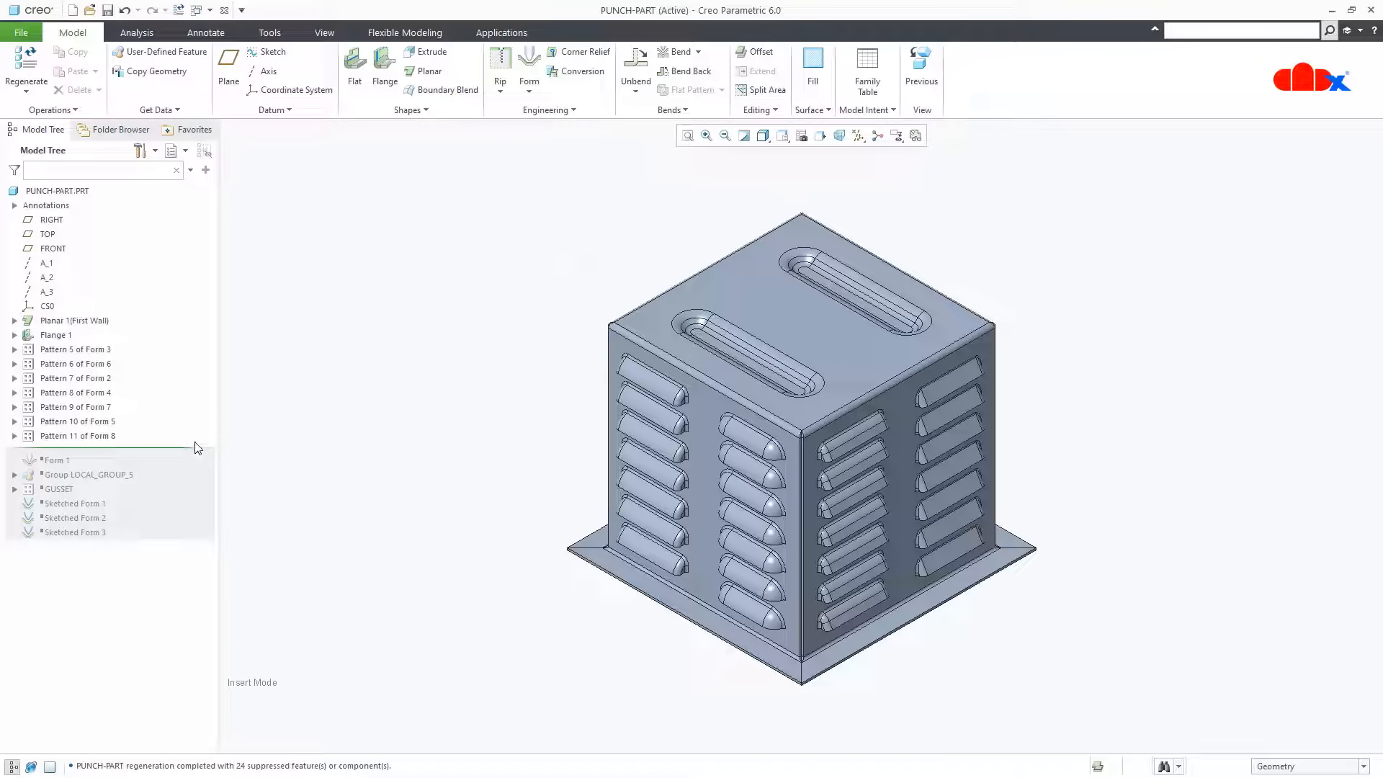
{"action": "left_click_drag", "start_coordinate": [196, 528], "coordinate": [194, 546]}
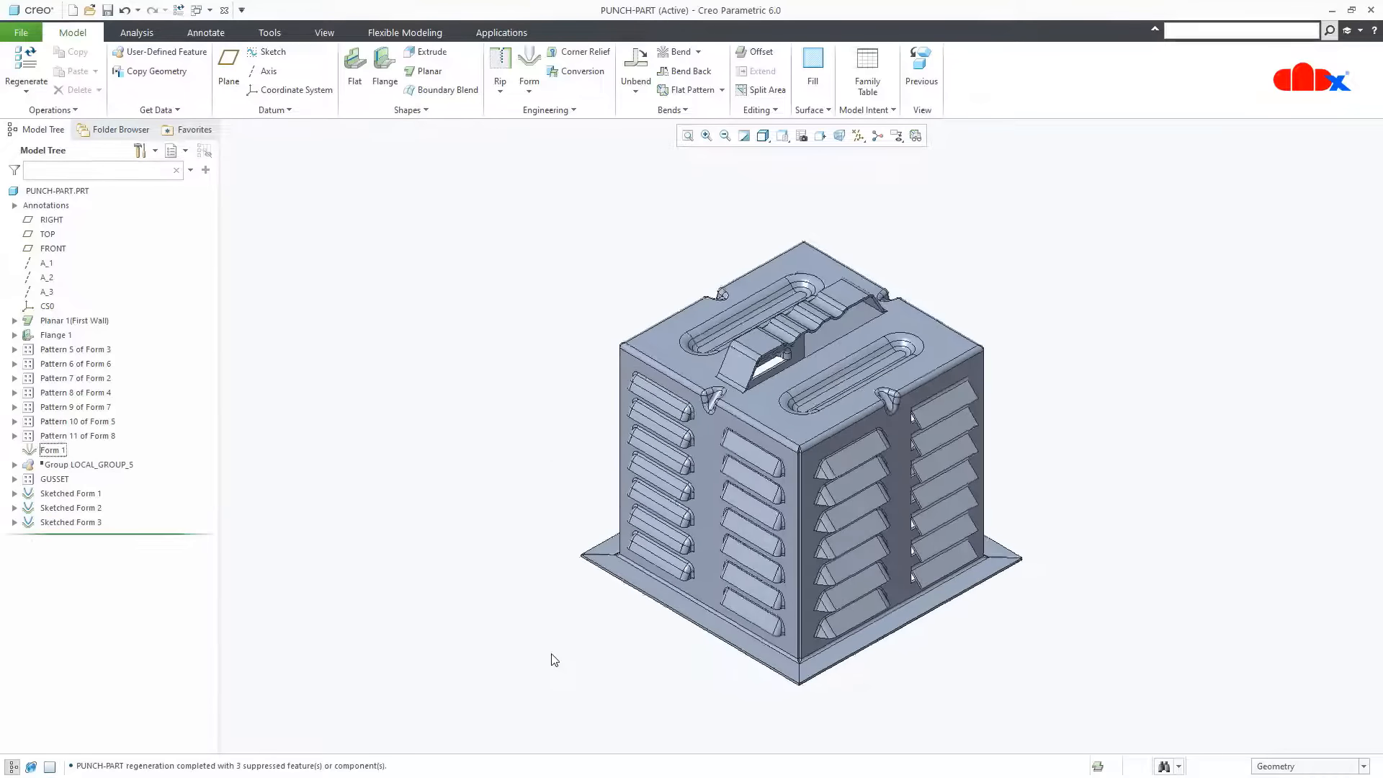
{"action": "key", "text": "ctrl+d"}
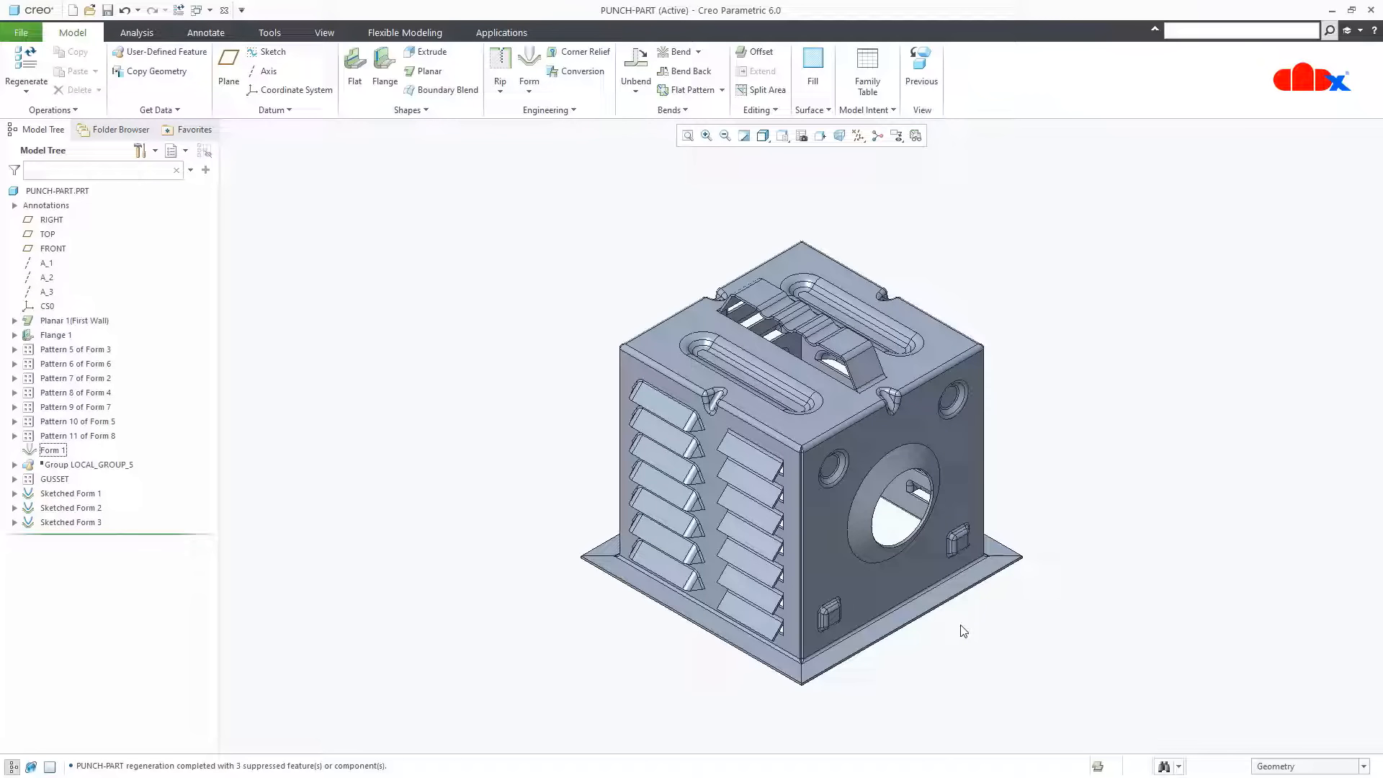
{"action": "left_click_drag", "start_coordinate": [181, 540], "coordinate": [178, 438]}
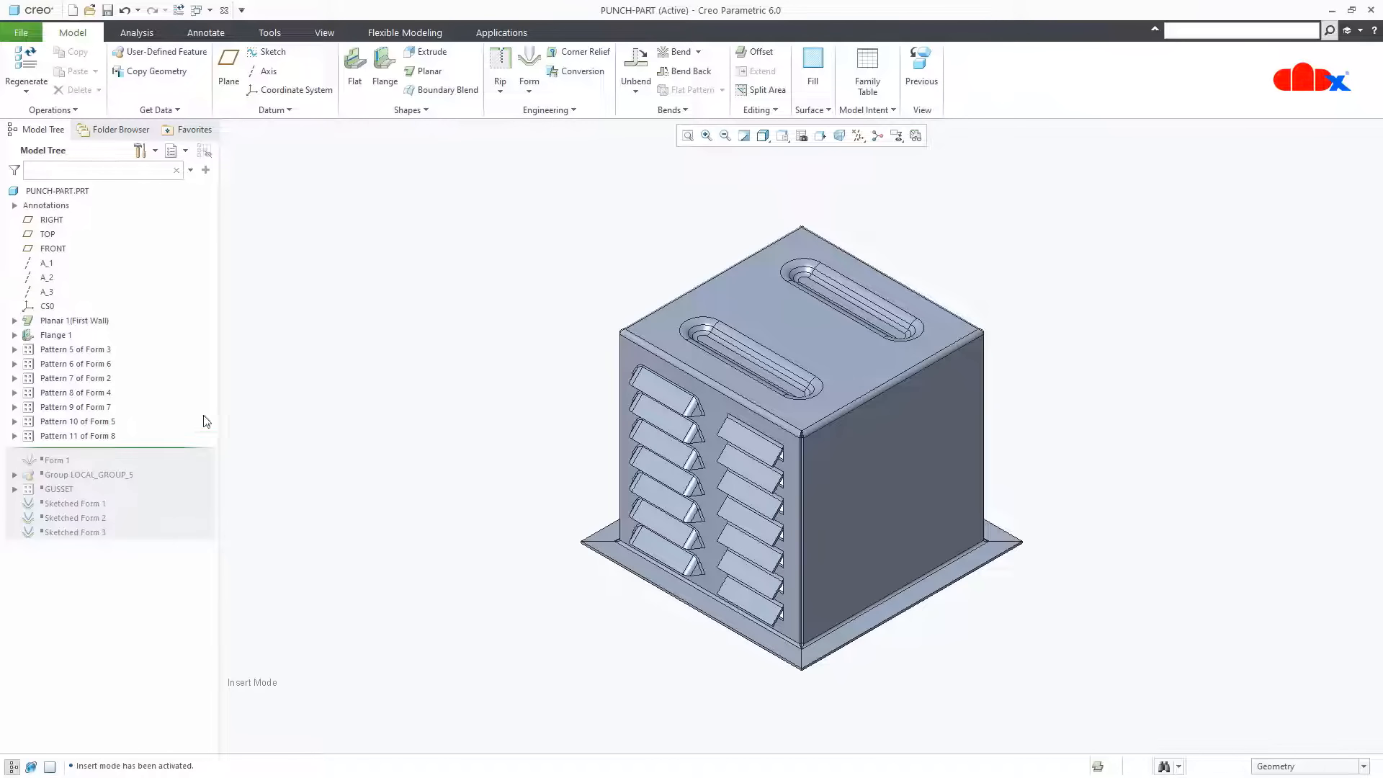
Start a sketched form on the plain side wall and sketch a circle about 4.45 in diameter, centred about 4.74 below the top edge
{"action": "left_click", "coordinate": [529, 91]}
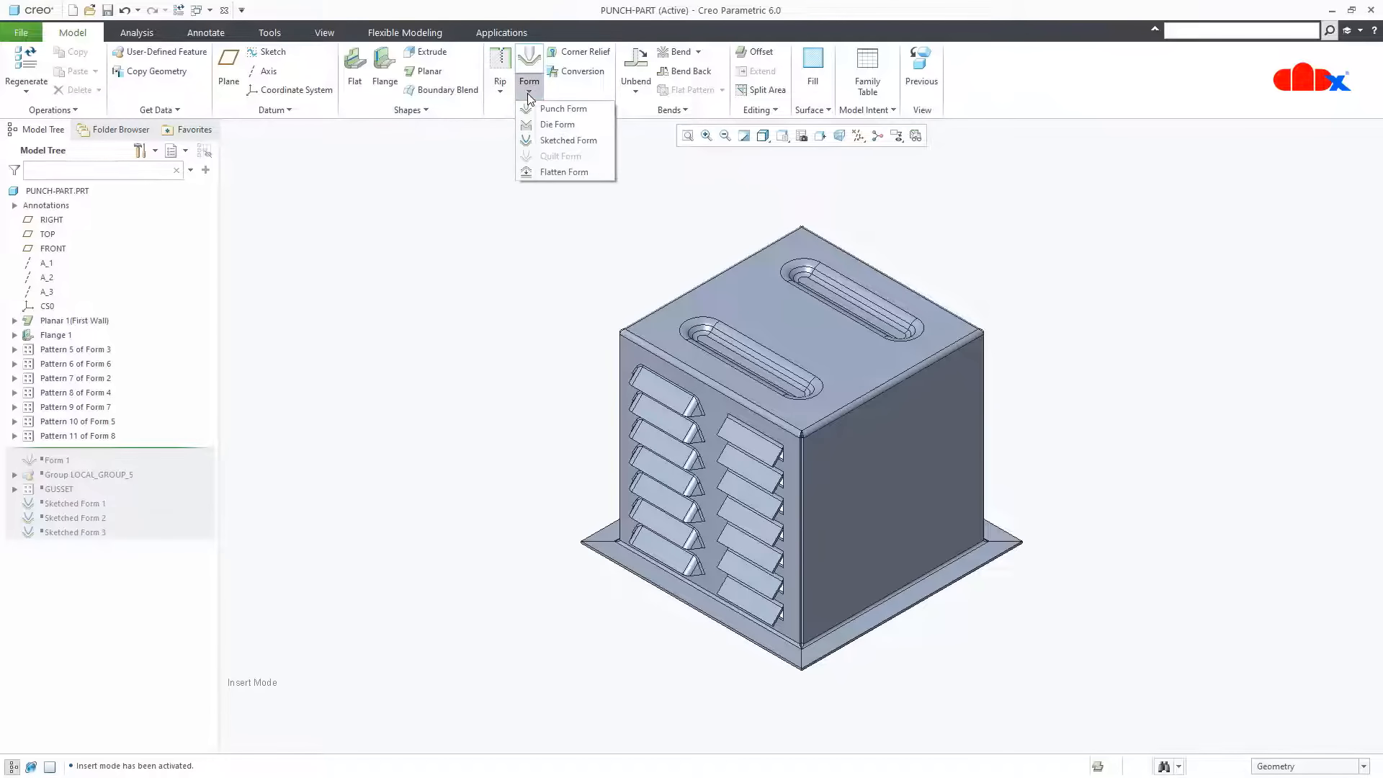
{"action": "left_click", "coordinate": [542, 142]}
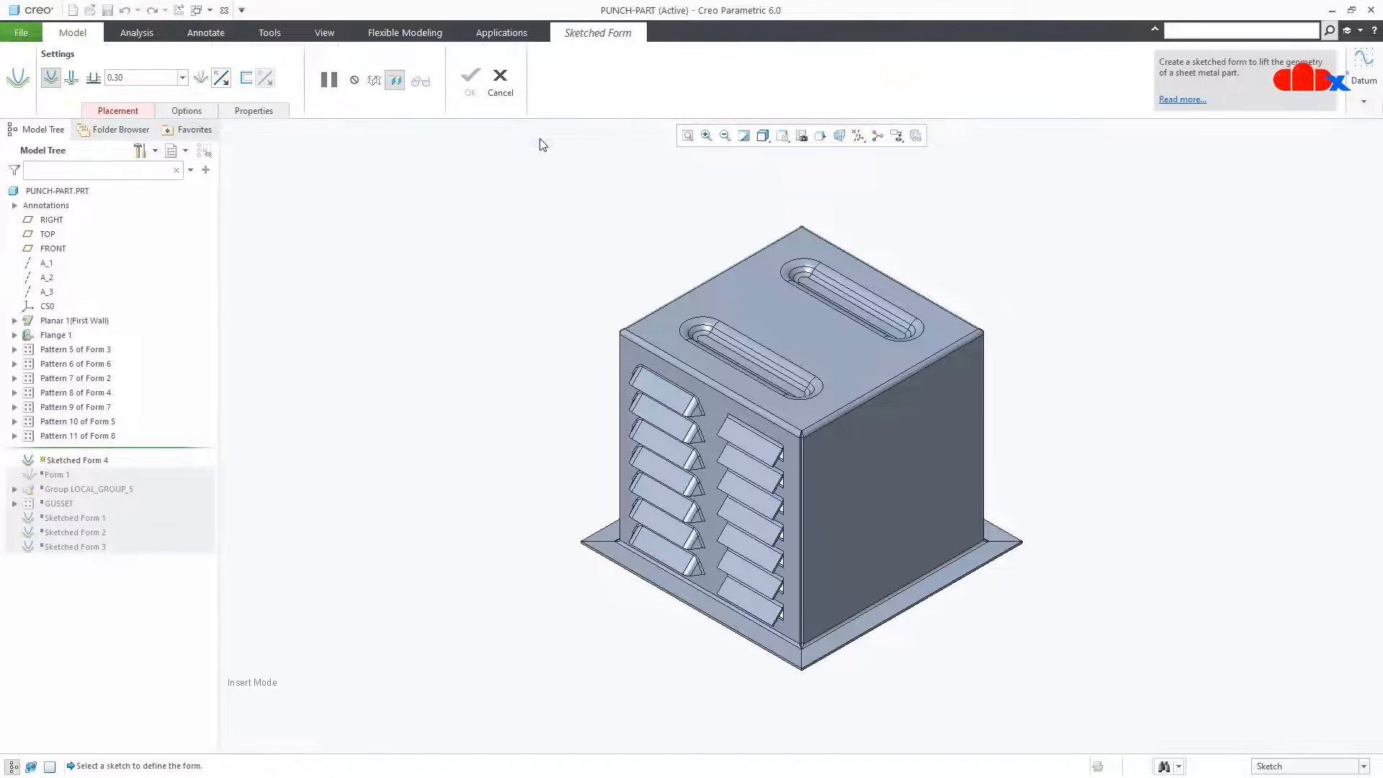
{"action": "left_click", "coordinate": [868, 497]}
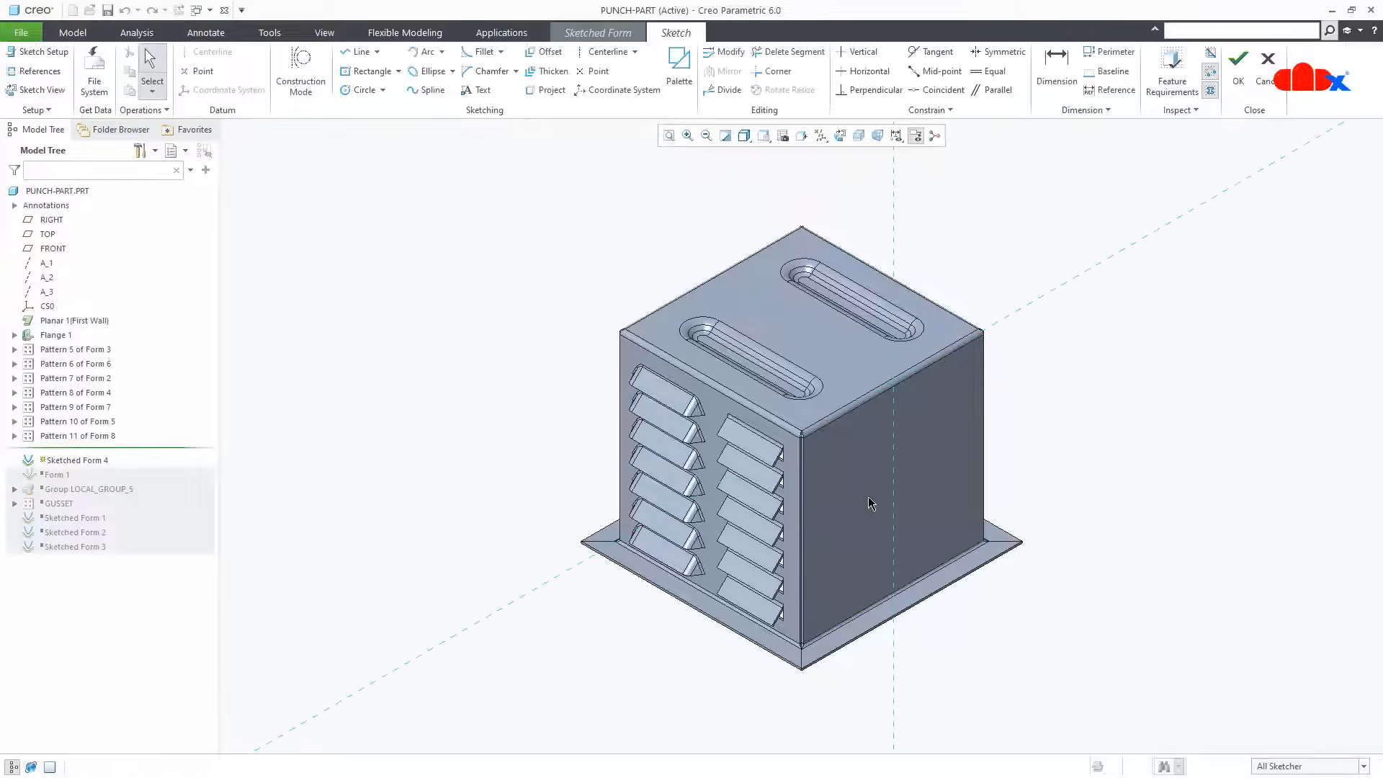
{"action": "right_click", "coordinate": [867, 497]}
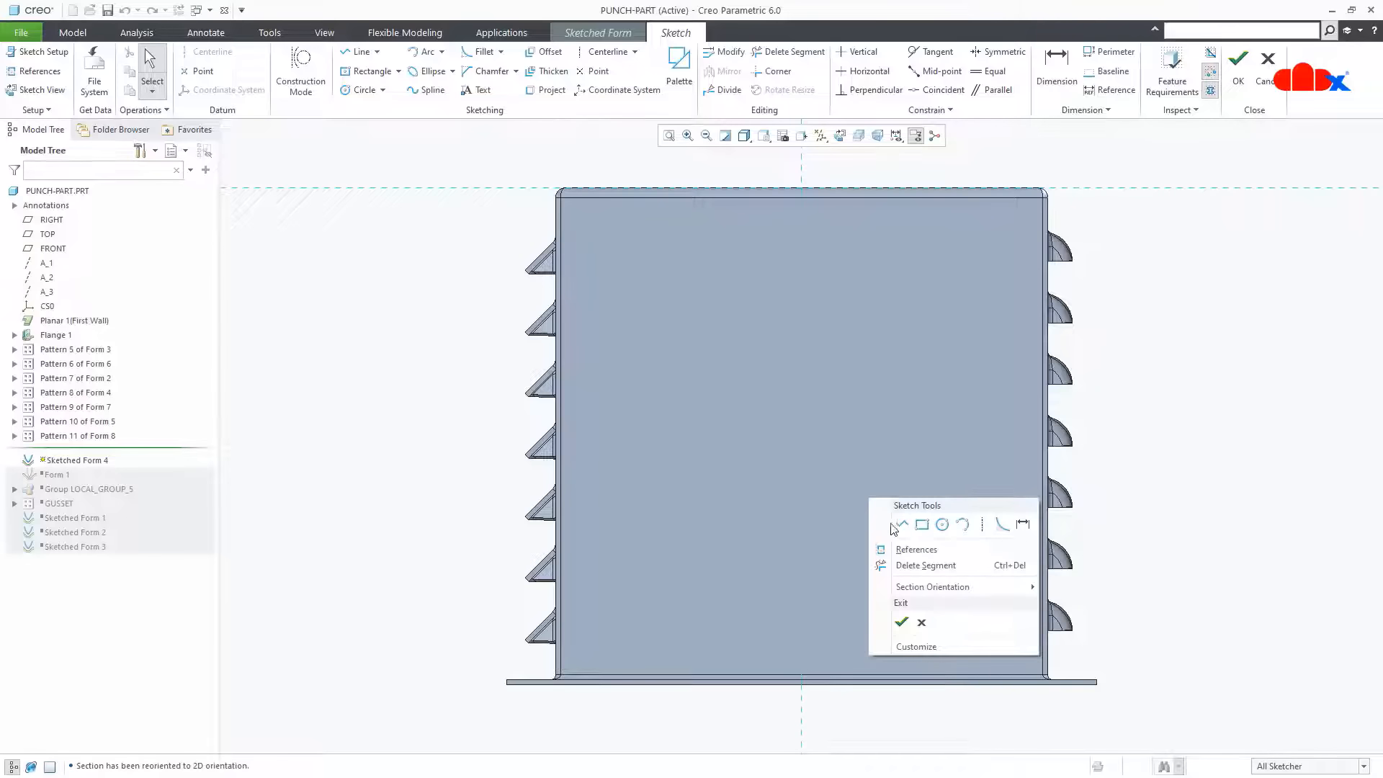
{"action": "left_click", "coordinate": [936, 529]}
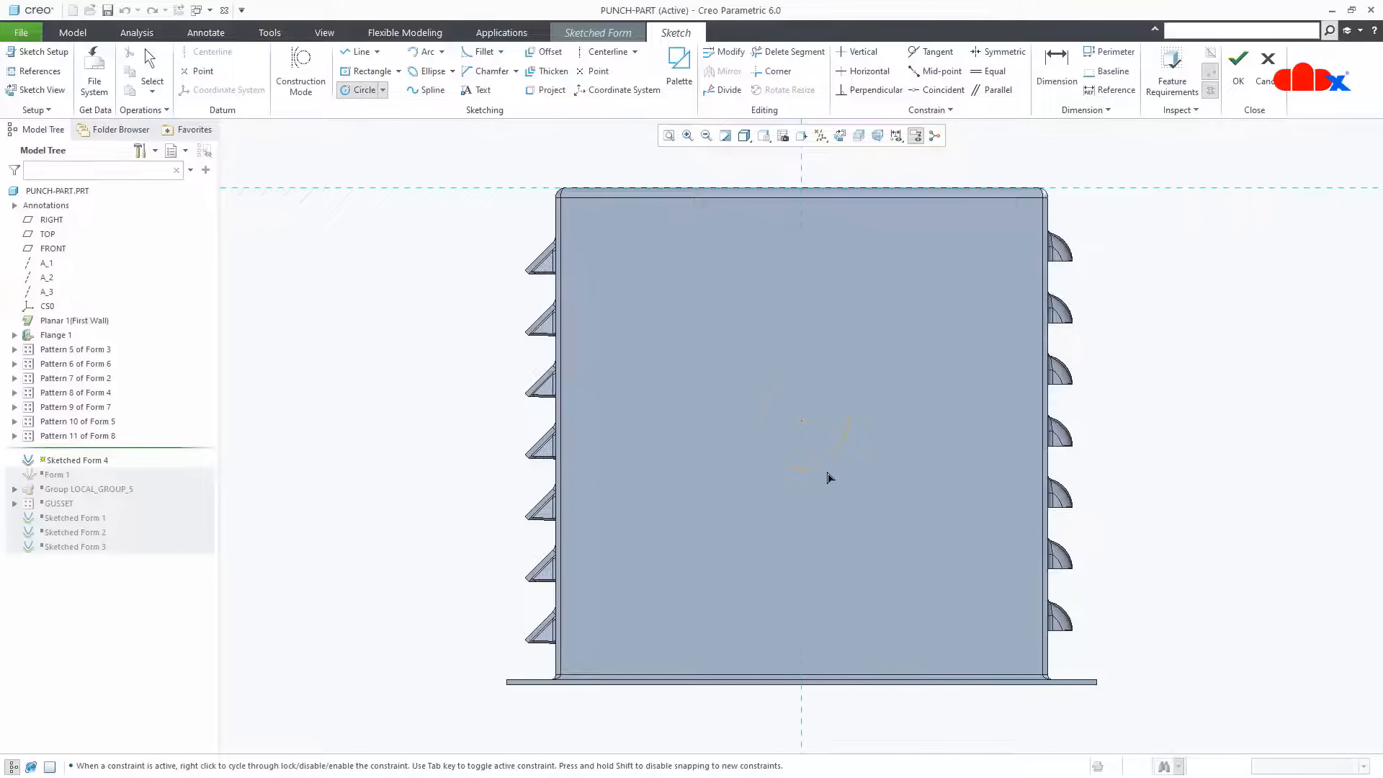
{"action": "left_click", "coordinate": [859, 516]}
{"action": "middle_click", "coordinate": [878, 523]}
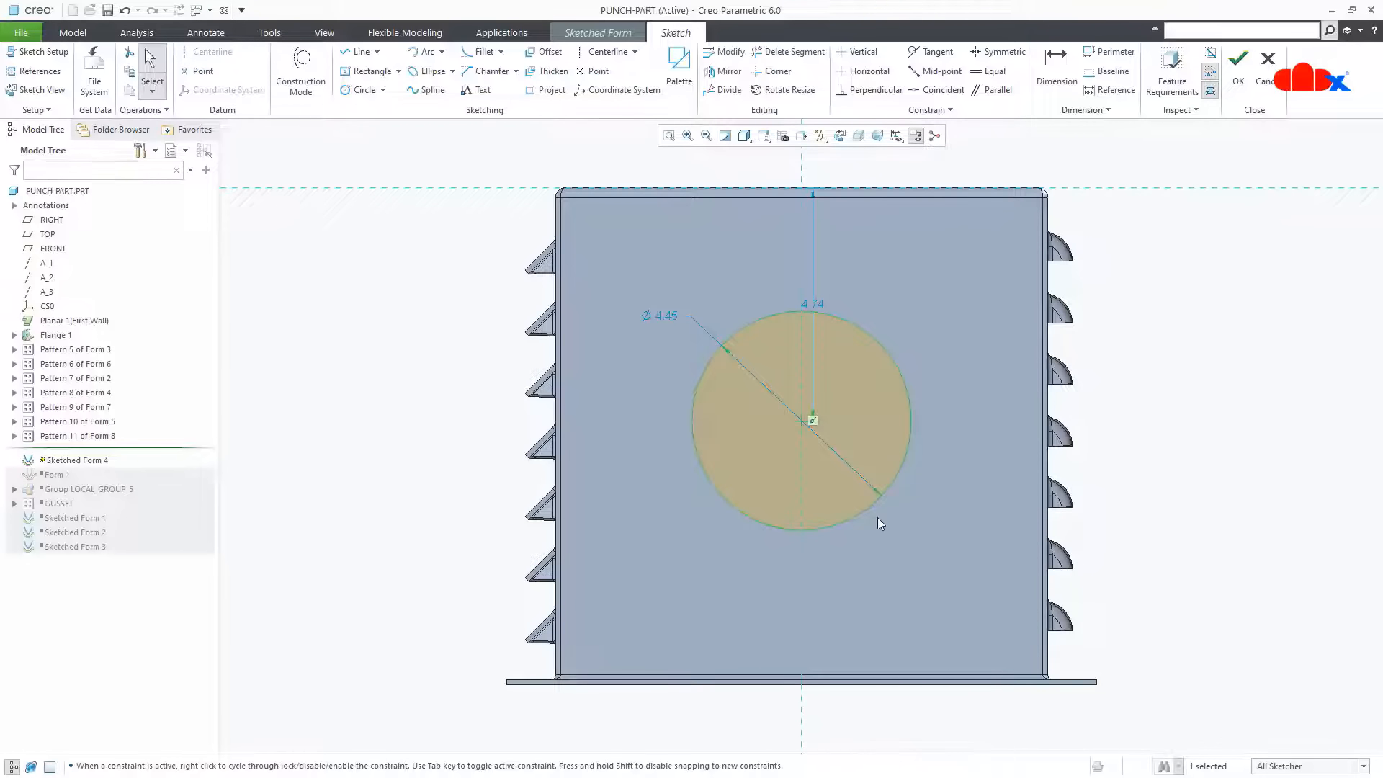
{"action": "right_click", "coordinate": [877, 517]}
{"action": "left_click", "coordinate": [906, 682]}
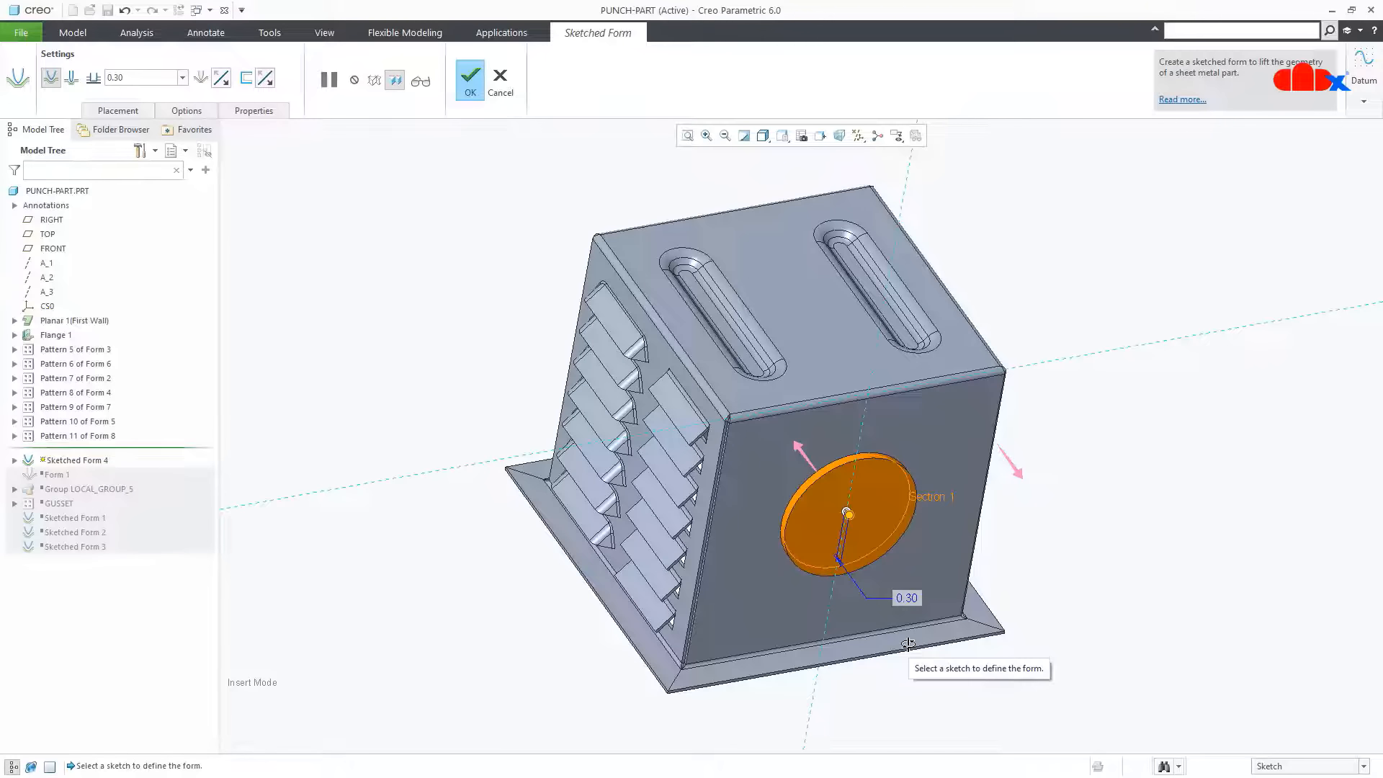
Extend the sketched form's depth to about 1.09 and add a 30-degree taper
{"action": "left_click_drag", "start_coordinate": [849, 514], "coordinate": [861, 533]}
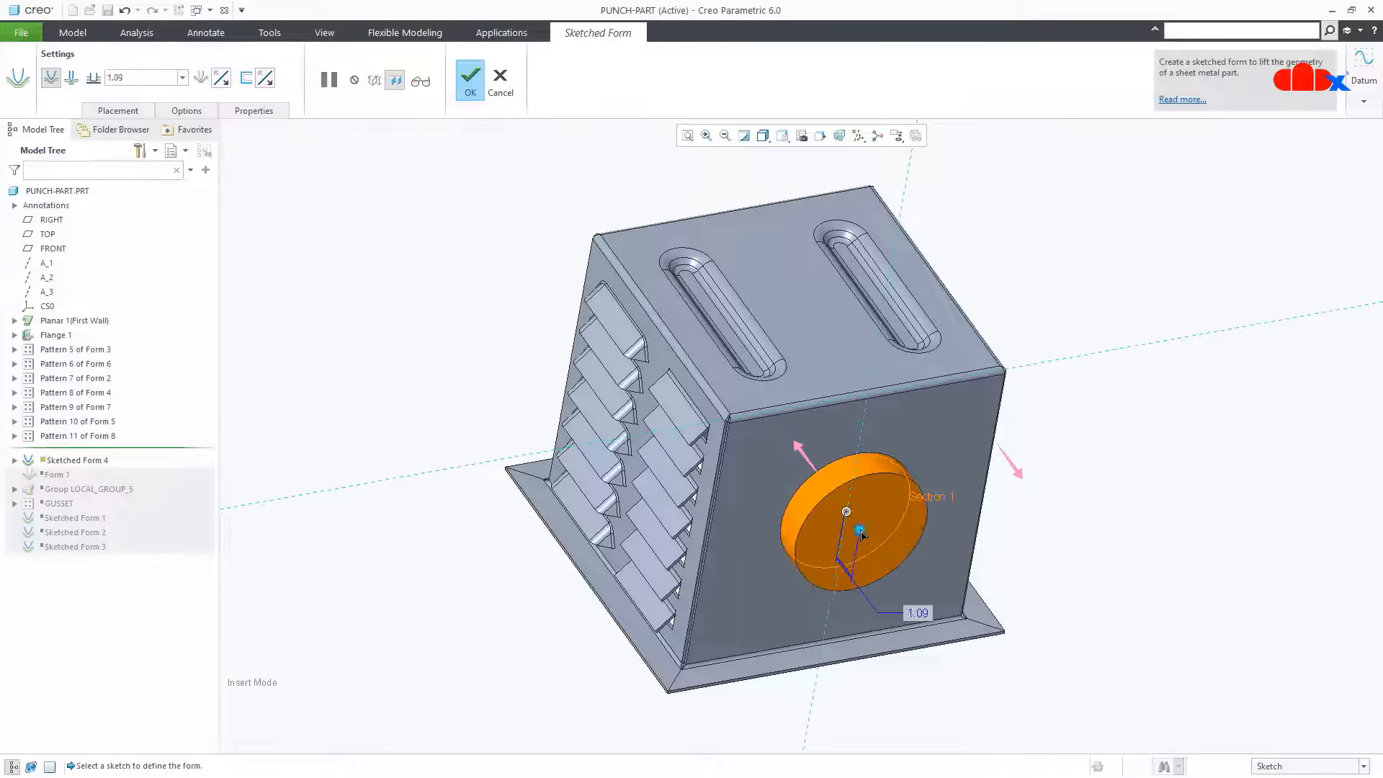
{"action": "left_click", "coordinate": [185, 111]}
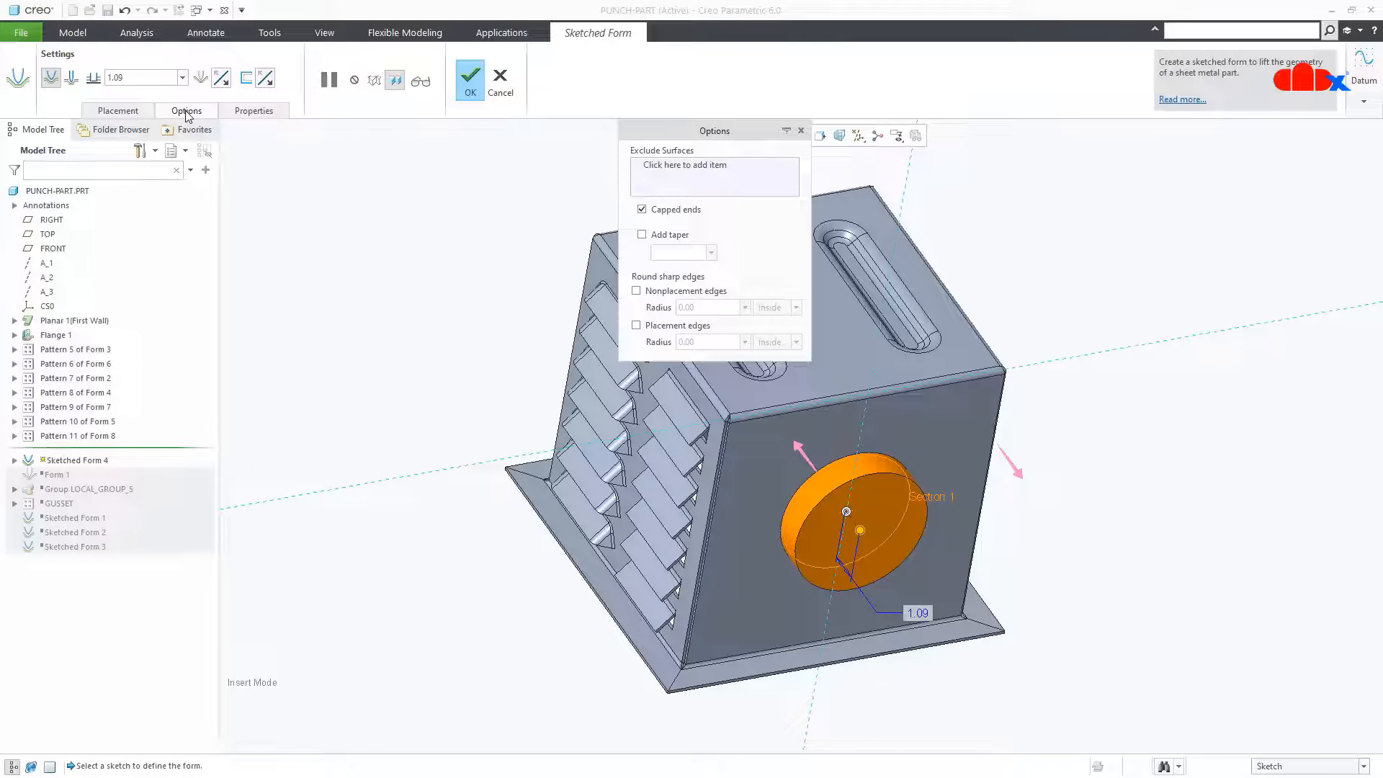
{"action": "left_click", "coordinate": [641, 235]}
{"action": "type", "text": "30"}
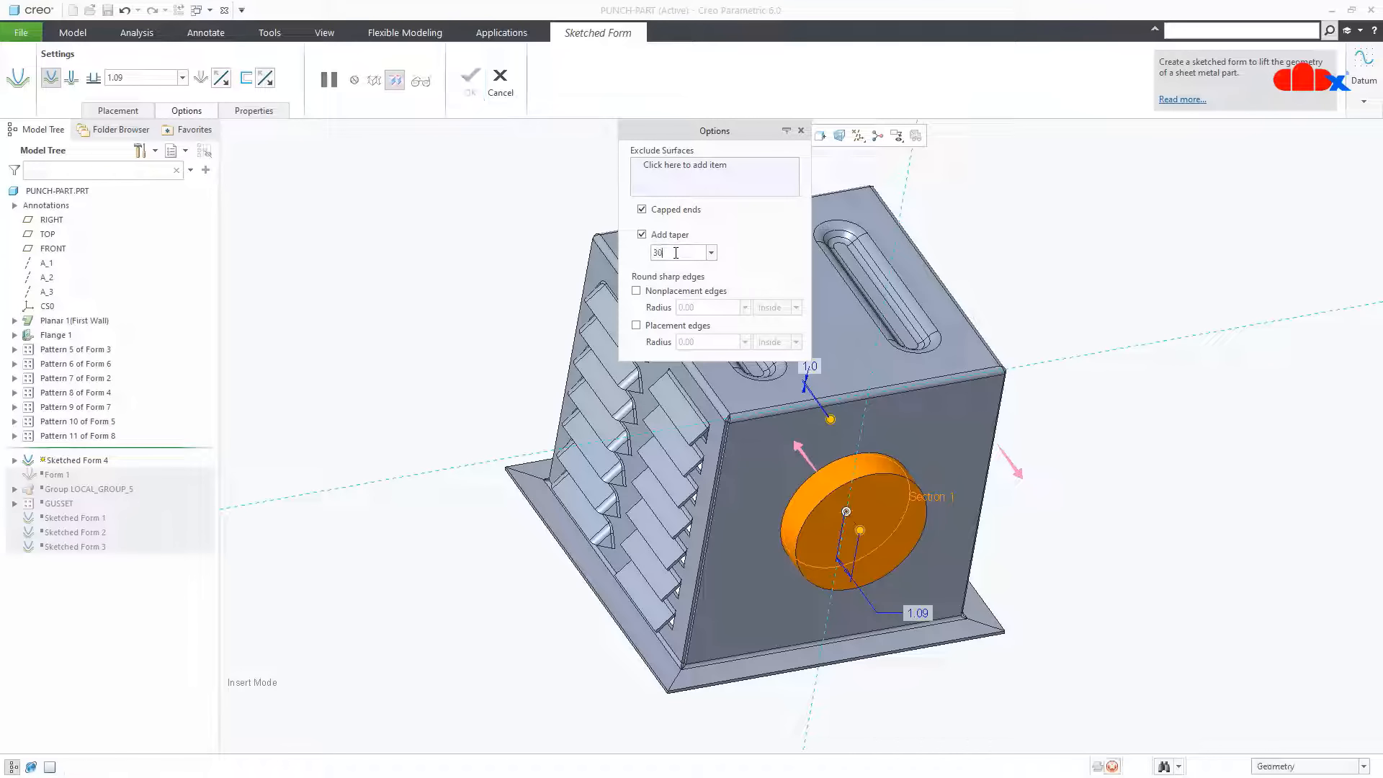
{"action": "key", "text": "Return"}
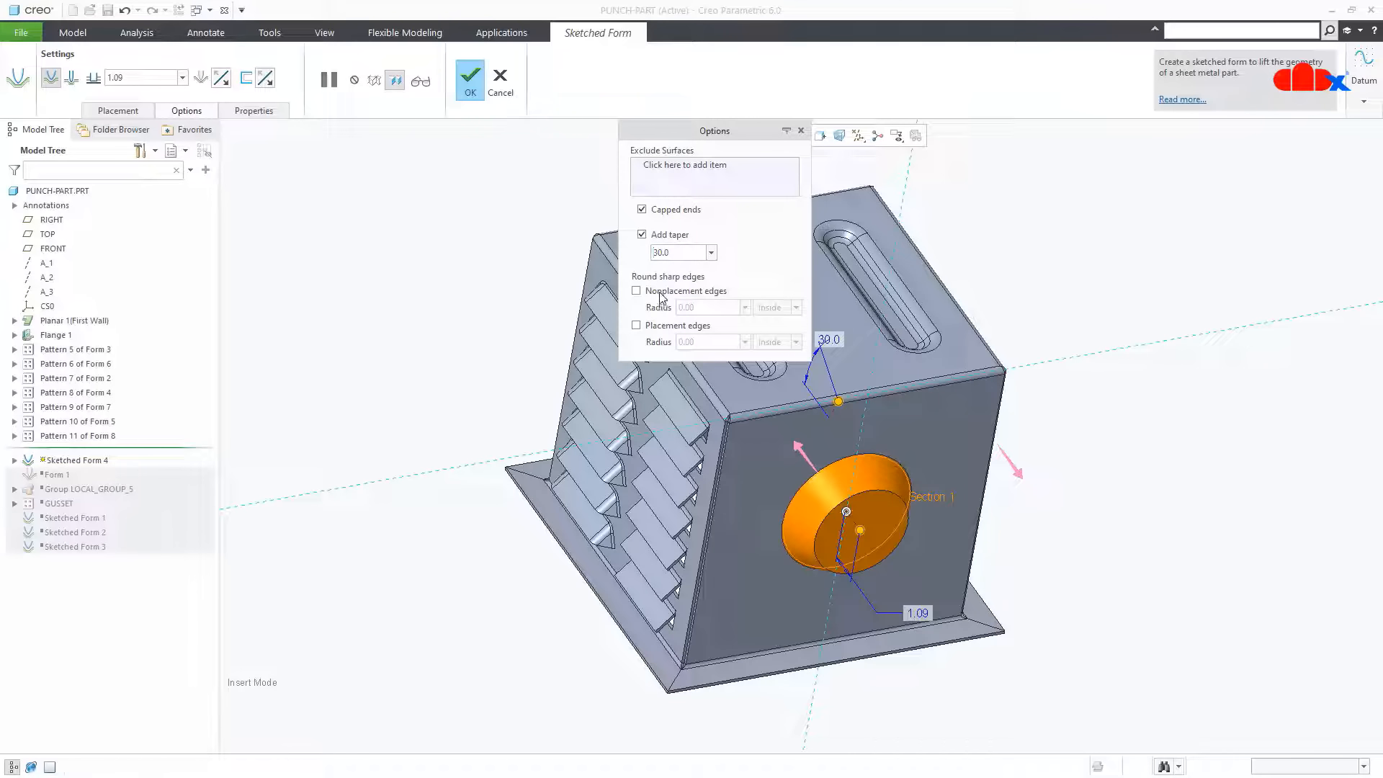
Enable rounding on the form's nonplacement and placement edges, and reduce its depth to 0.50
{"action": "left_click", "coordinate": [660, 292]}
{"action": "left_click", "coordinate": [650, 326]}
{"action": "middle_click_drag", "start_coordinate": [800, 568], "coordinate": [811, 545]}
{"action": "scroll", "coordinate": [817, 540], "scroll_direction": "down", "scroll_amount": 3}
{"action": "left_click_drag", "start_coordinate": [886, 554], "coordinate": [870, 523]}
Set the rounding radius to 0.50 for the nonplacement edges and 0.20 for the placement edges
{"action": "left_click", "coordinate": [729, 309]}
{"action": "type", "text": "0.50"}
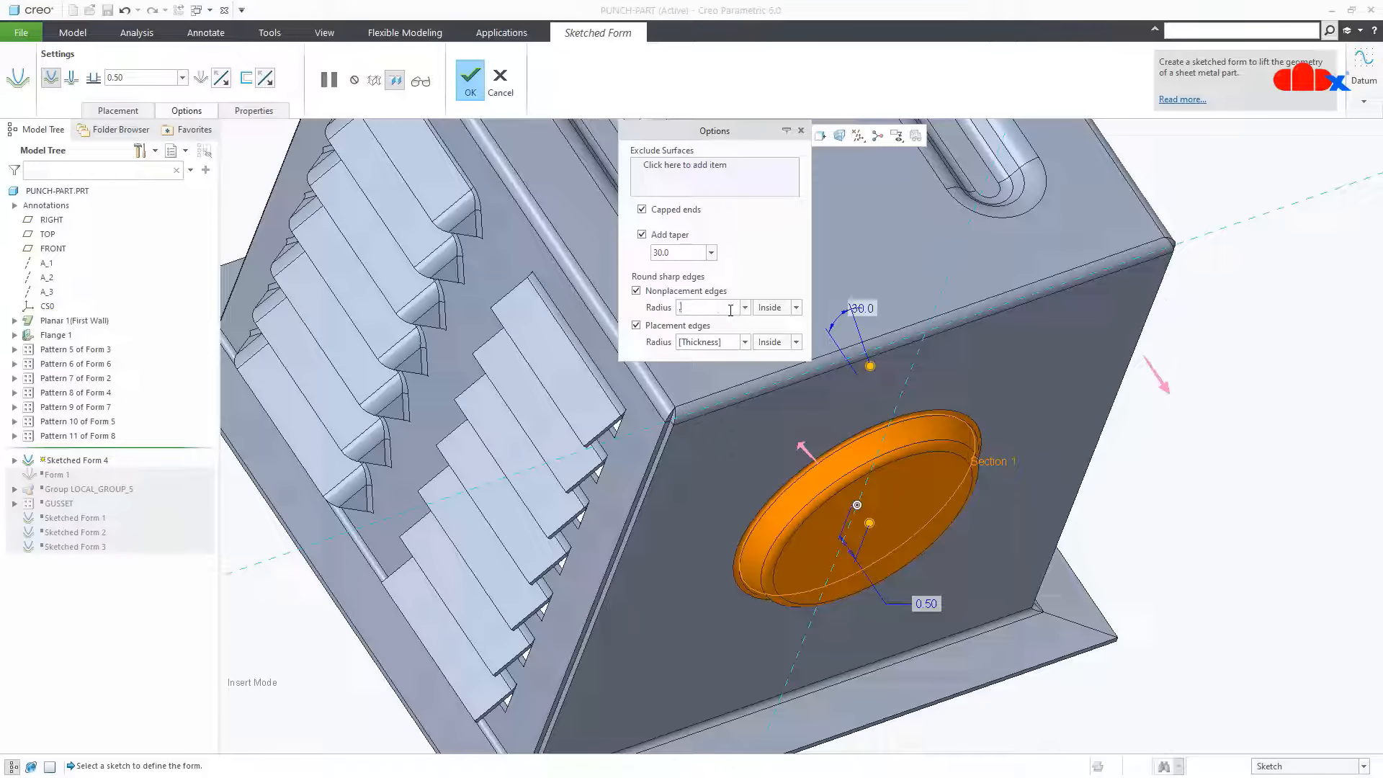
{"action": "key", "text": "Return"}
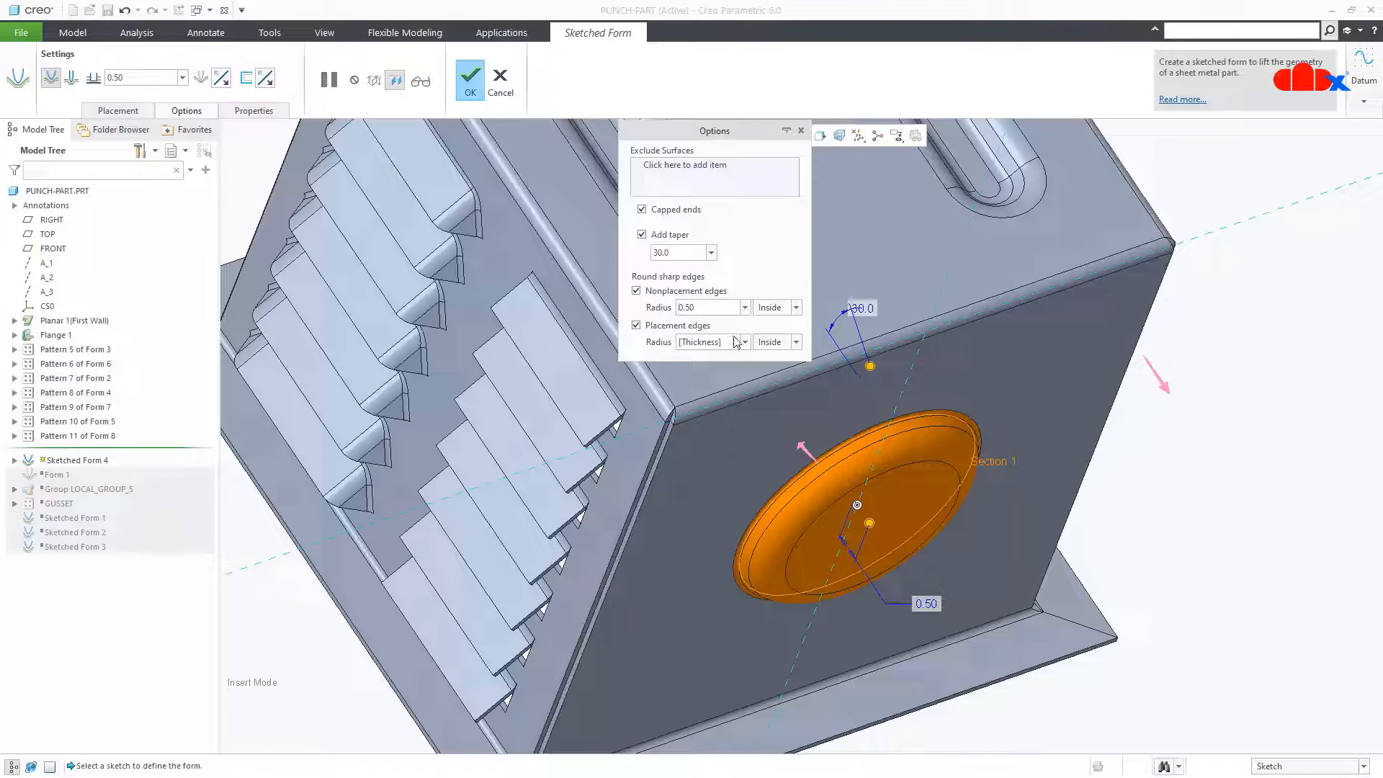
{"action": "left_click", "coordinate": [730, 341]}
{"action": "type", "text": "0.20"}
{"action": "key", "text": "Return"}
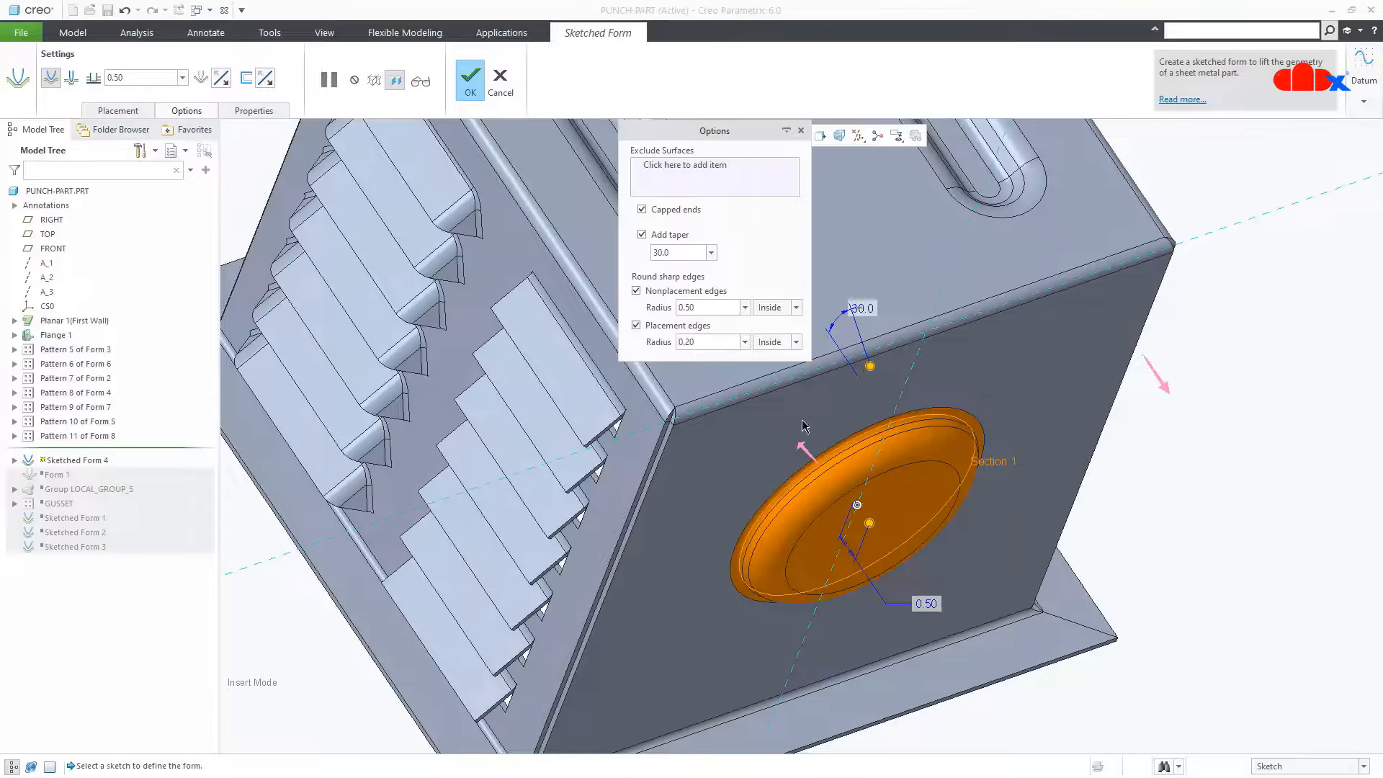
Set the taper angle of the circular sketched form to 45 degrees
{"action": "key", "text": "ctrl+d"}
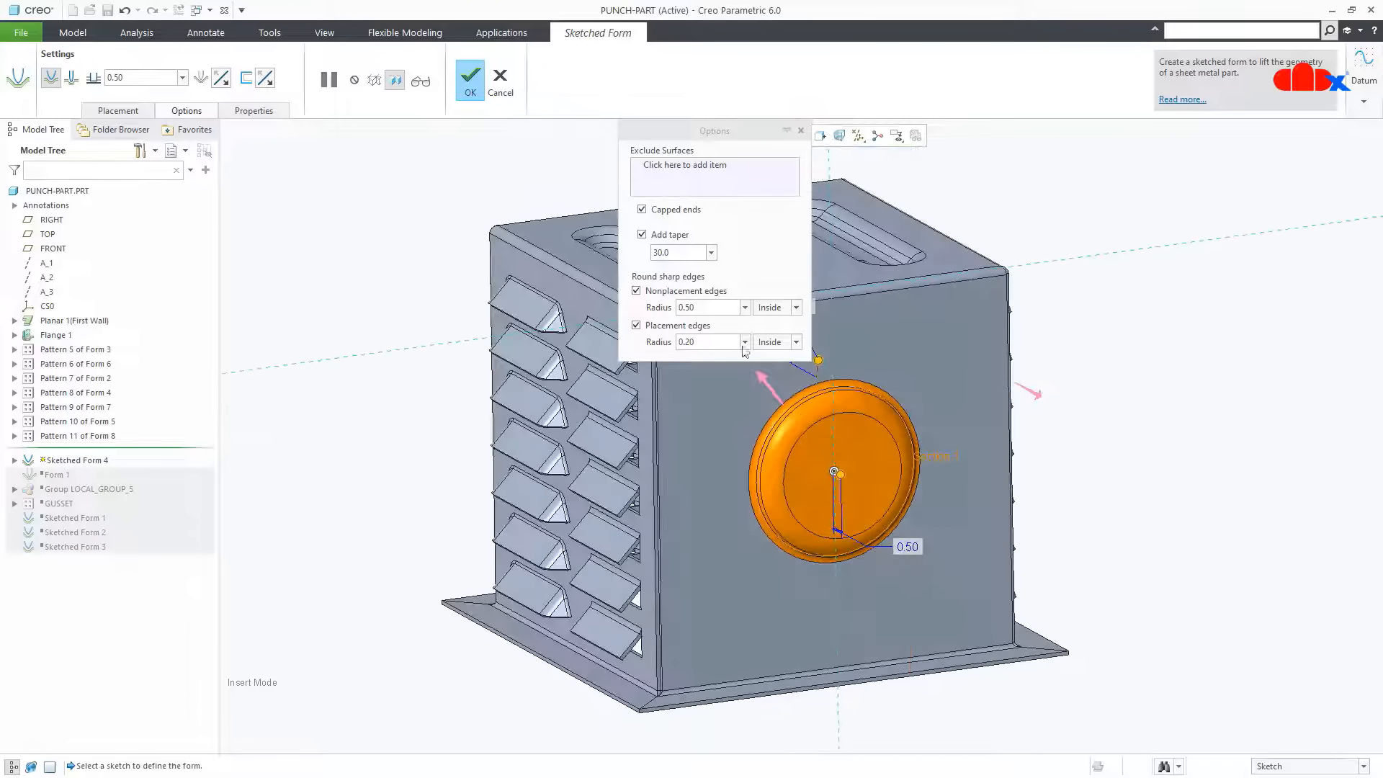
{"action": "left_click", "coordinate": [679, 253]}
{"action": "type", "text": "45"}
{"action": "key", "text": "Return"}
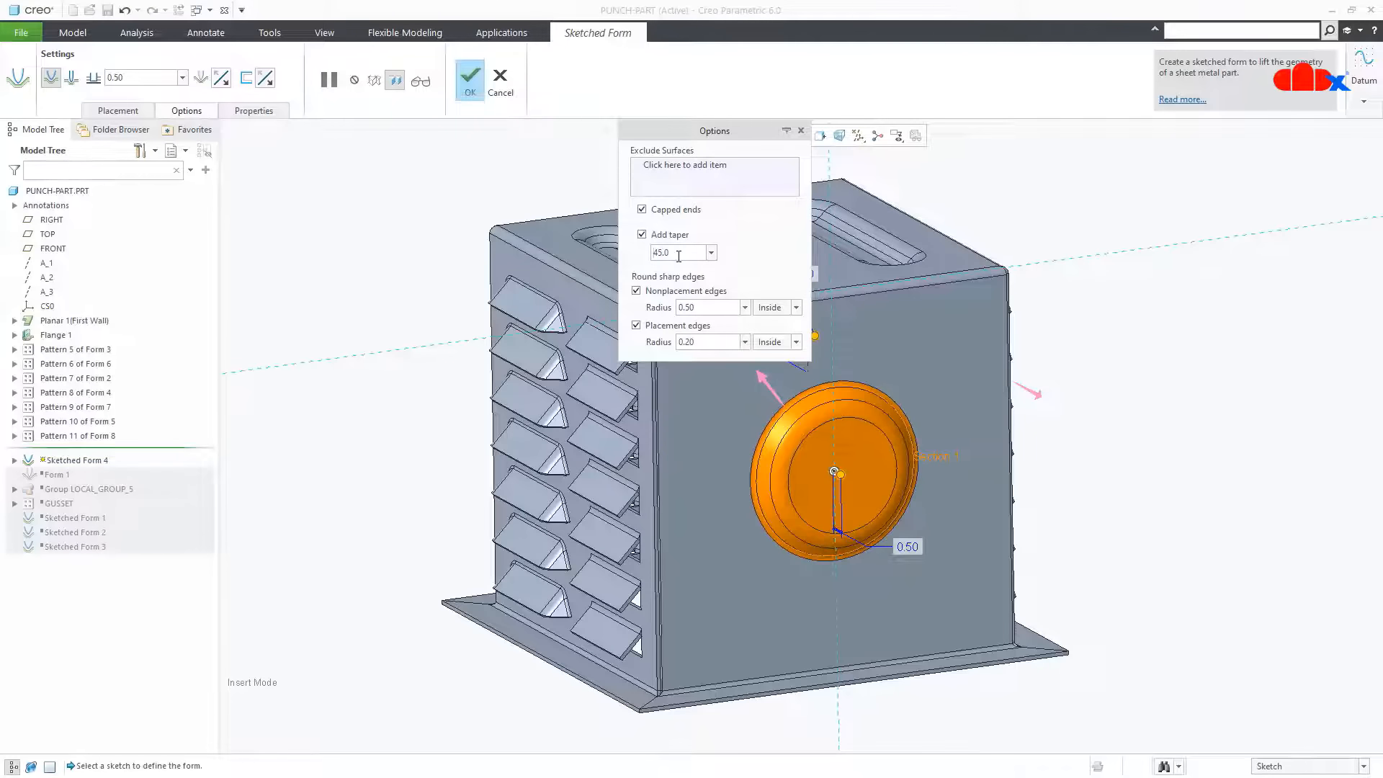
Exclude the flat circular face from the sketched form, and remove it from the excluded surfaces again
{"action": "left_click", "coordinate": [691, 184]}
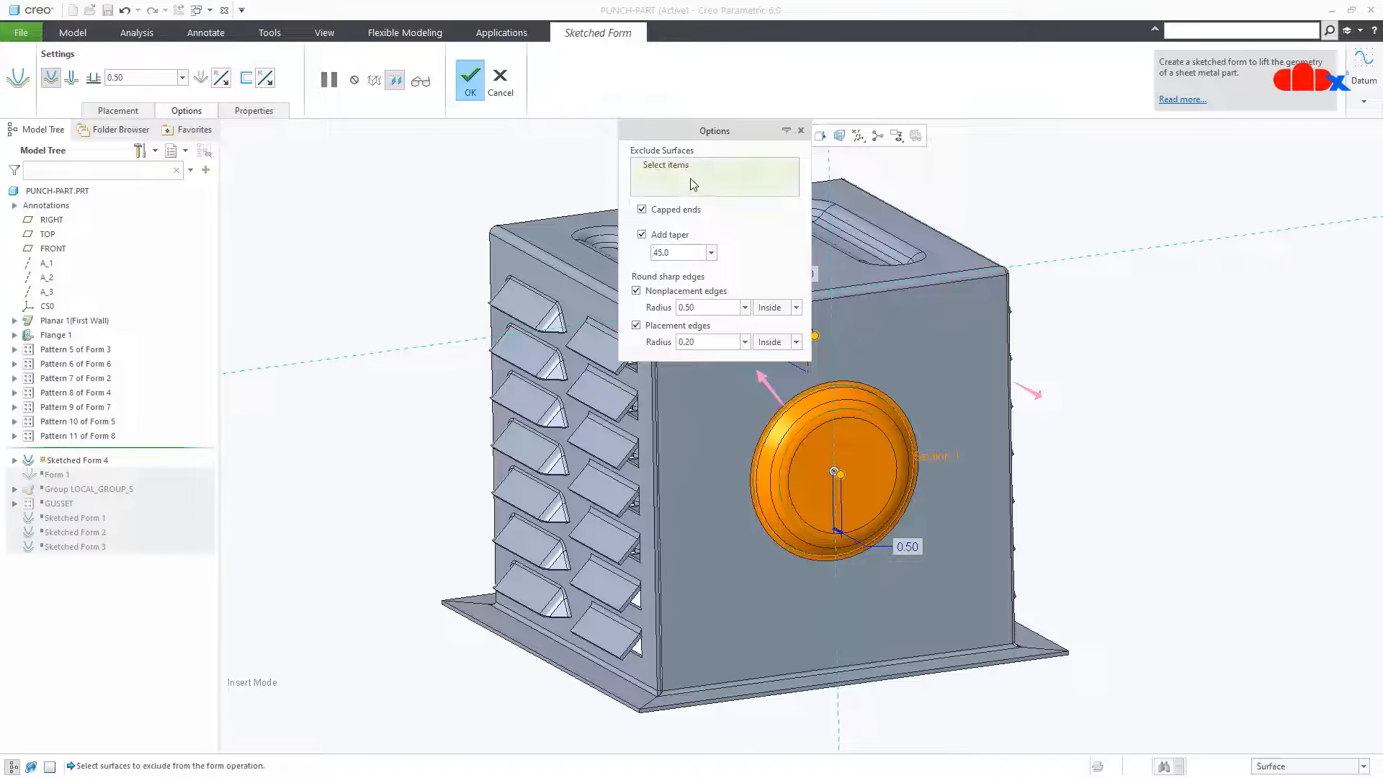
{"action": "left_click", "coordinate": [821, 472]}
{"action": "middle_click_drag", "start_coordinate": [822, 479], "coordinate": [807, 517]}
{"action": "right_click", "coordinate": [710, 179]}
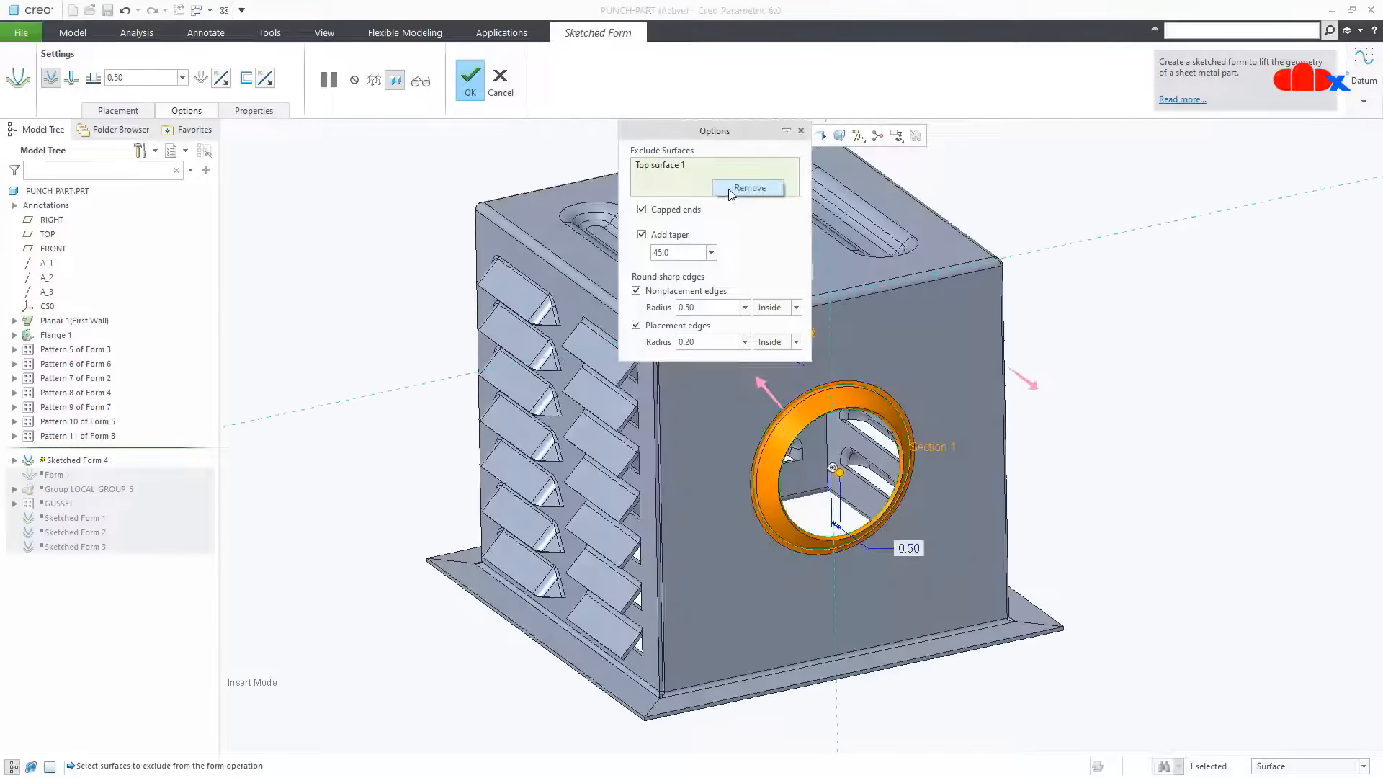
{"action": "left_click", "coordinate": [727, 191]}
Complete the circular sketched form on the side wall and reopen its definition for editing
{"action": "left_click", "coordinate": [466, 89]}
{"action": "middle_click_drag", "start_coordinate": [1127, 512], "coordinate": [1127, 508]}
{"action": "left_click", "coordinate": [85, 450]}
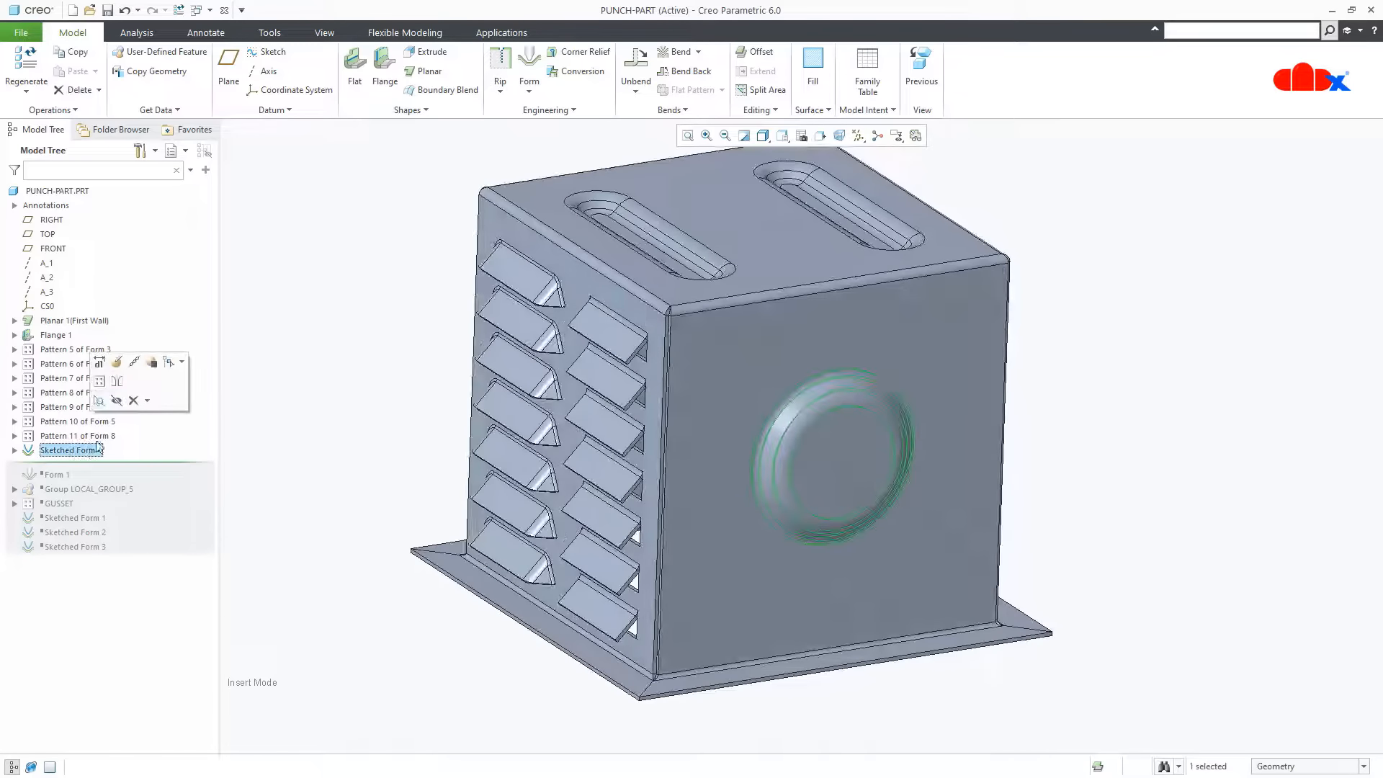
{"action": "left_click", "coordinate": [123, 369]}
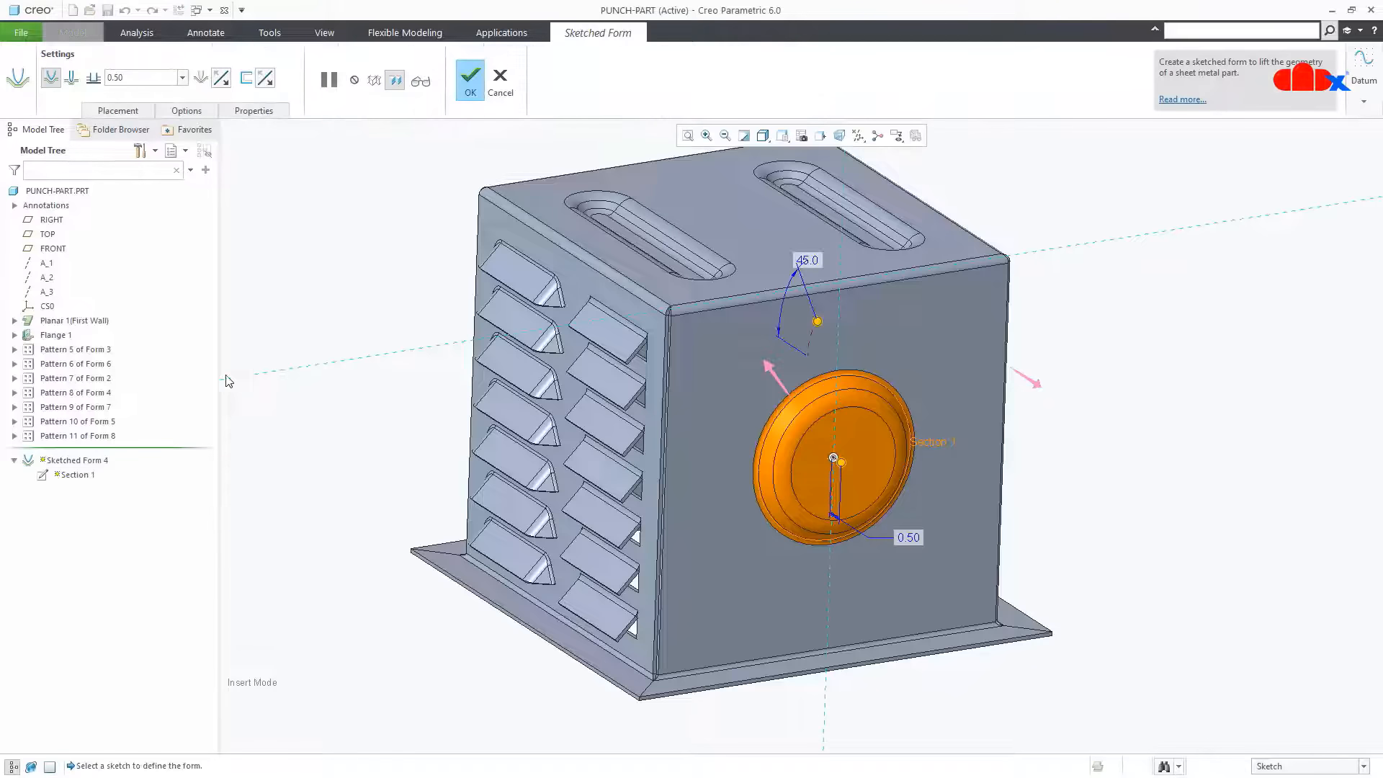
Reverse the direction of the circular sketched form so it presses into the box wall, and preview it
{"action": "left_click", "coordinate": [1028, 384]}
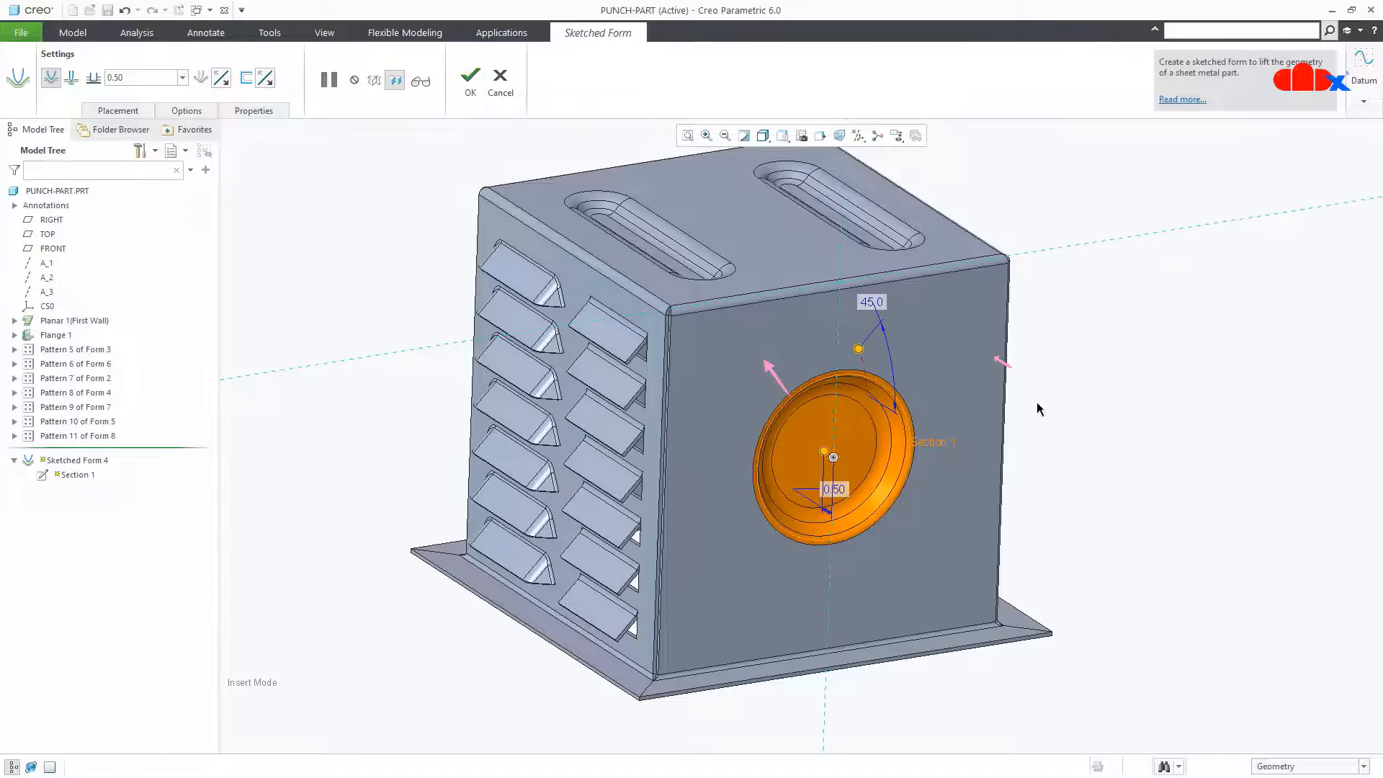
{"action": "middle_click_drag", "start_coordinate": [1038, 408], "coordinate": [1007, 505]}
{"action": "left_click", "coordinate": [417, 85]}
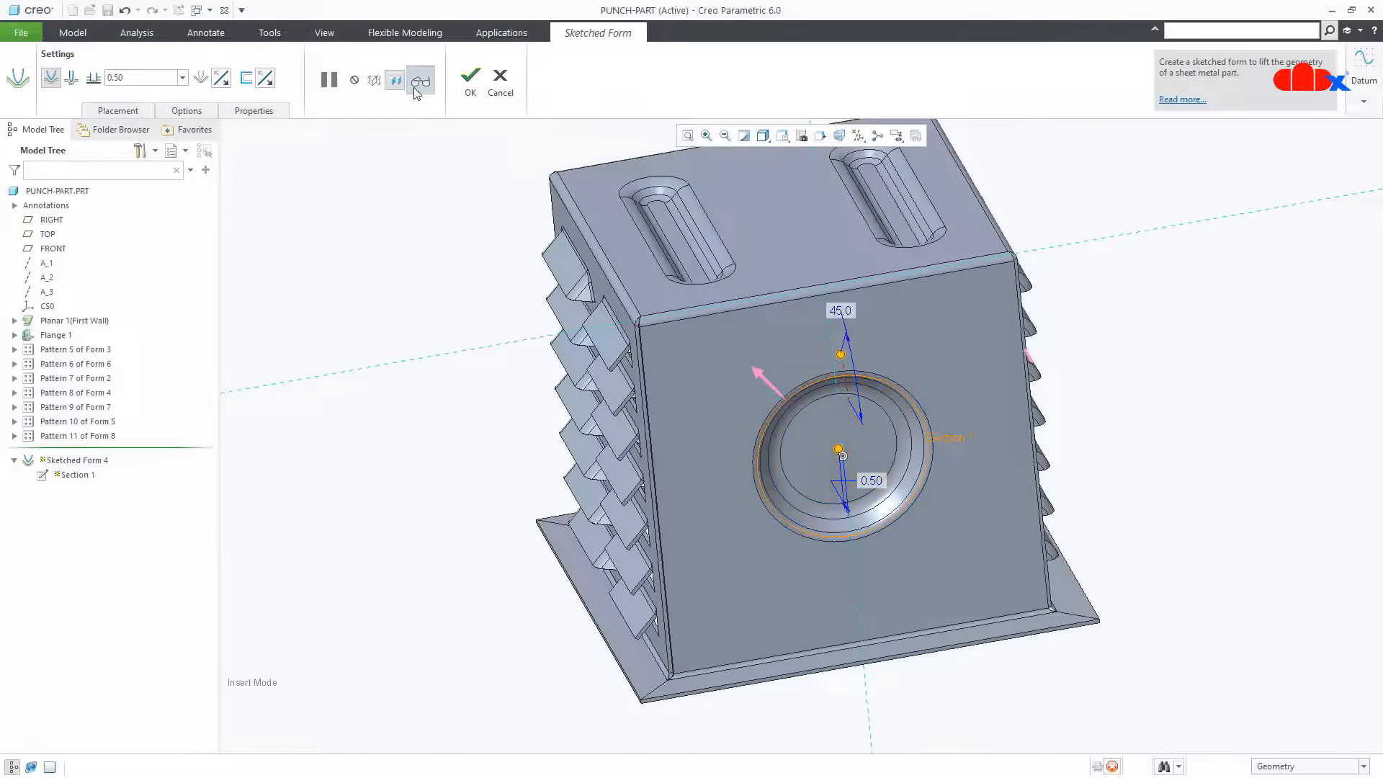
{"action": "middle_click_drag", "start_coordinate": [771, 593], "coordinate": [778, 586]}
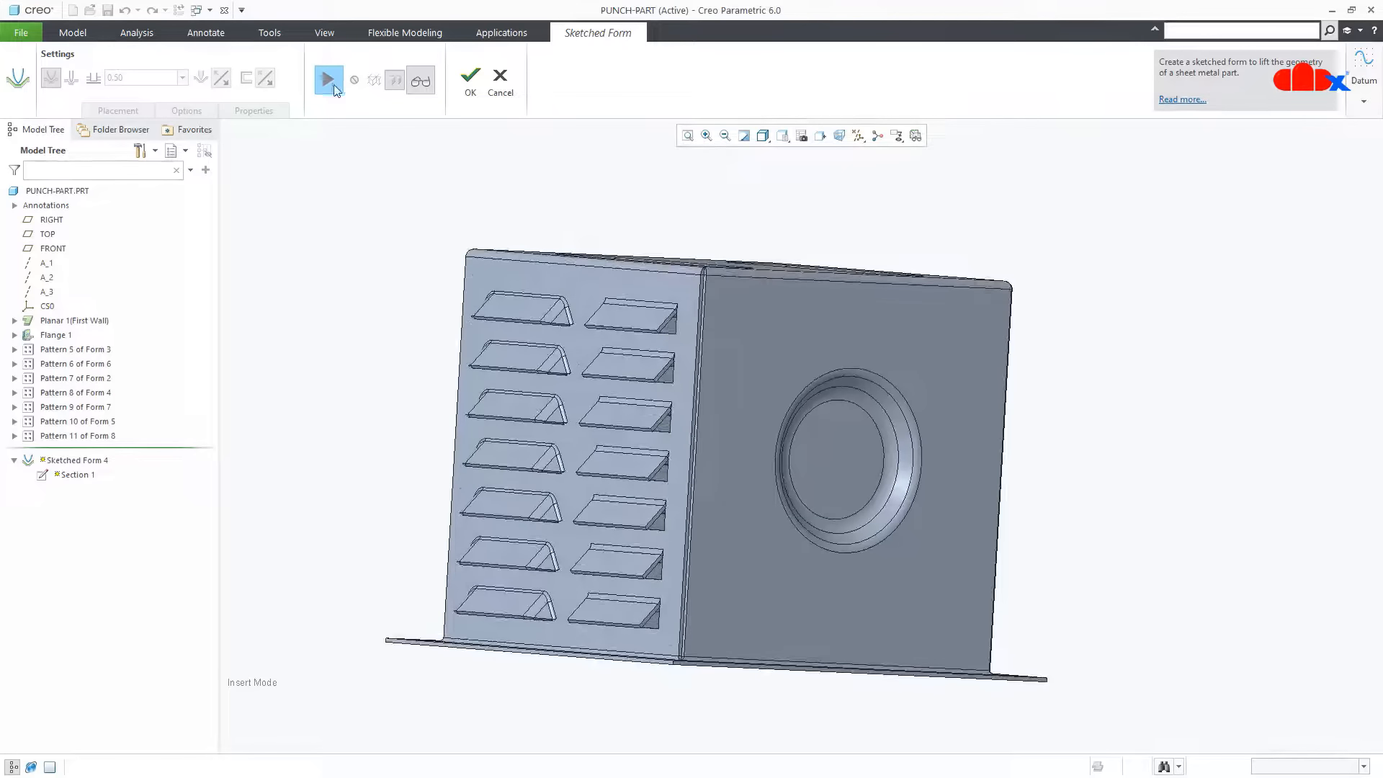
{"action": "left_click", "coordinate": [337, 92]}
Exclude the flat inner face of the circular form from the form operation and preview the opening
{"action": "left_click", "coordinate": [186, 111]}
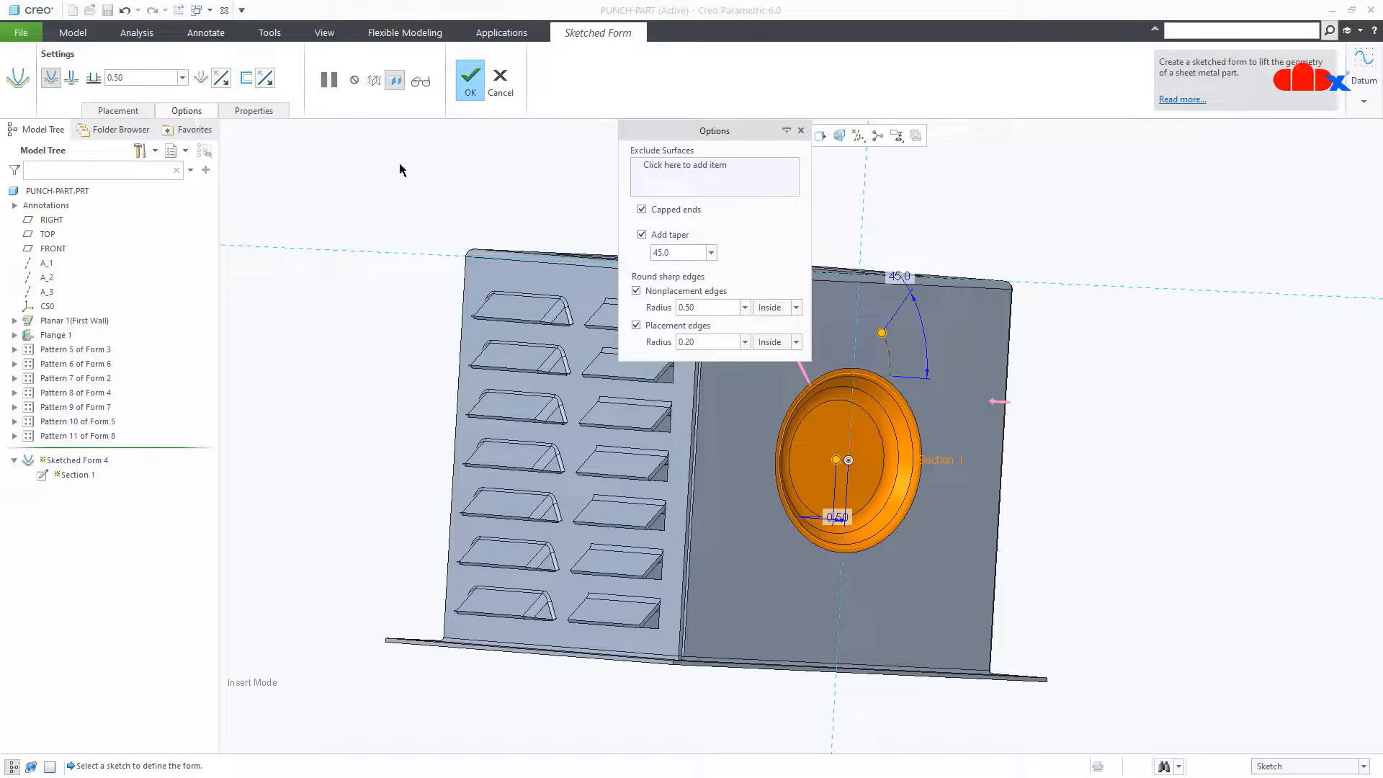
{"action": "left_click", "coordinate": [667, 181]}
{"action": "left_click", "coordinate": [813, 478]}
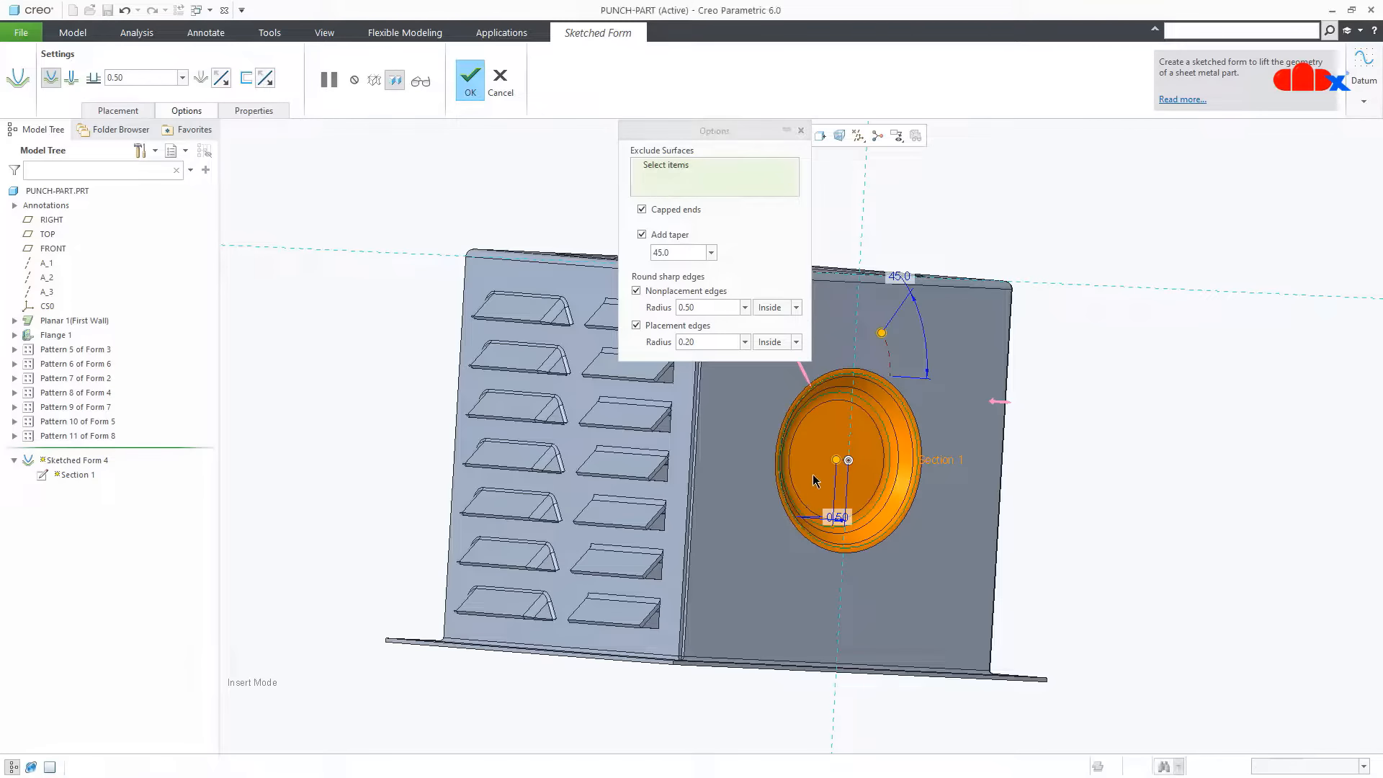
{"action": "left_click", "coordinate": [420, 81]}
{"action": "key", "text": "ctrl+d"}
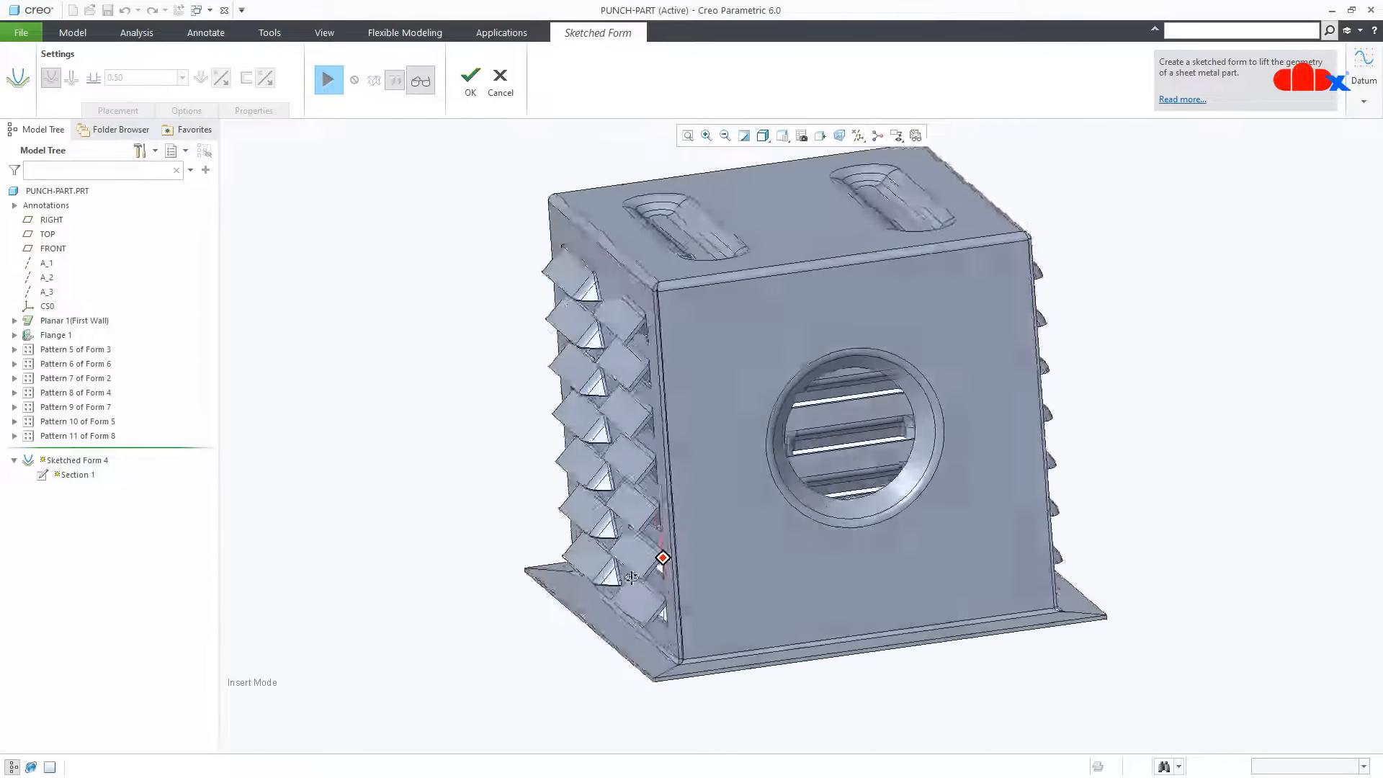
{"action": "left_click", "coordinate": [329, 79]}
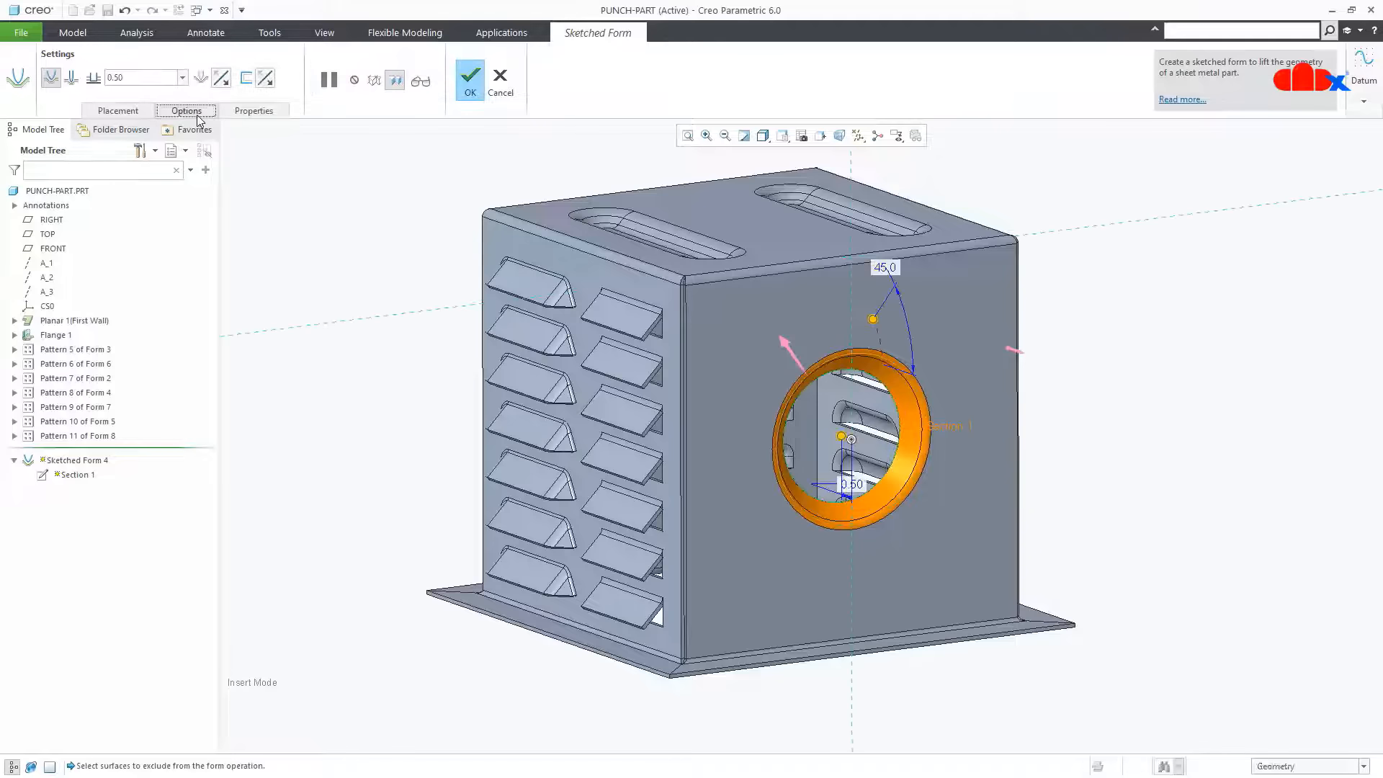
Remove the excluded surface from the circular form and complete the feature
{"action": "left_click", "coordinate": [187, 110]}
{"action": "right_click", "coordinate": [734, 178]}
{"action": "left_click", "coordinate": [765, 185]}
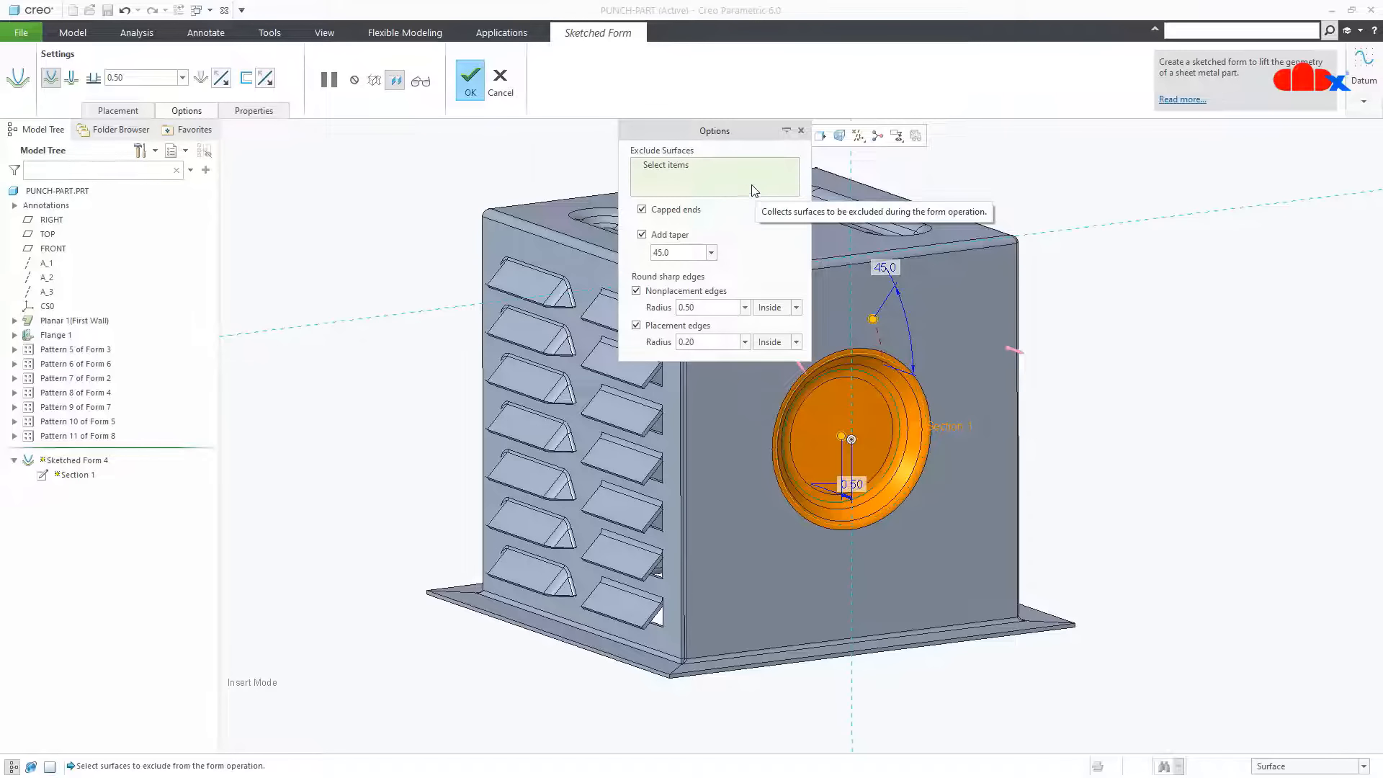
{"action": "left_click", "coordinate": [469, 79]}
{"action": "key", "text": "ctrl+d"}
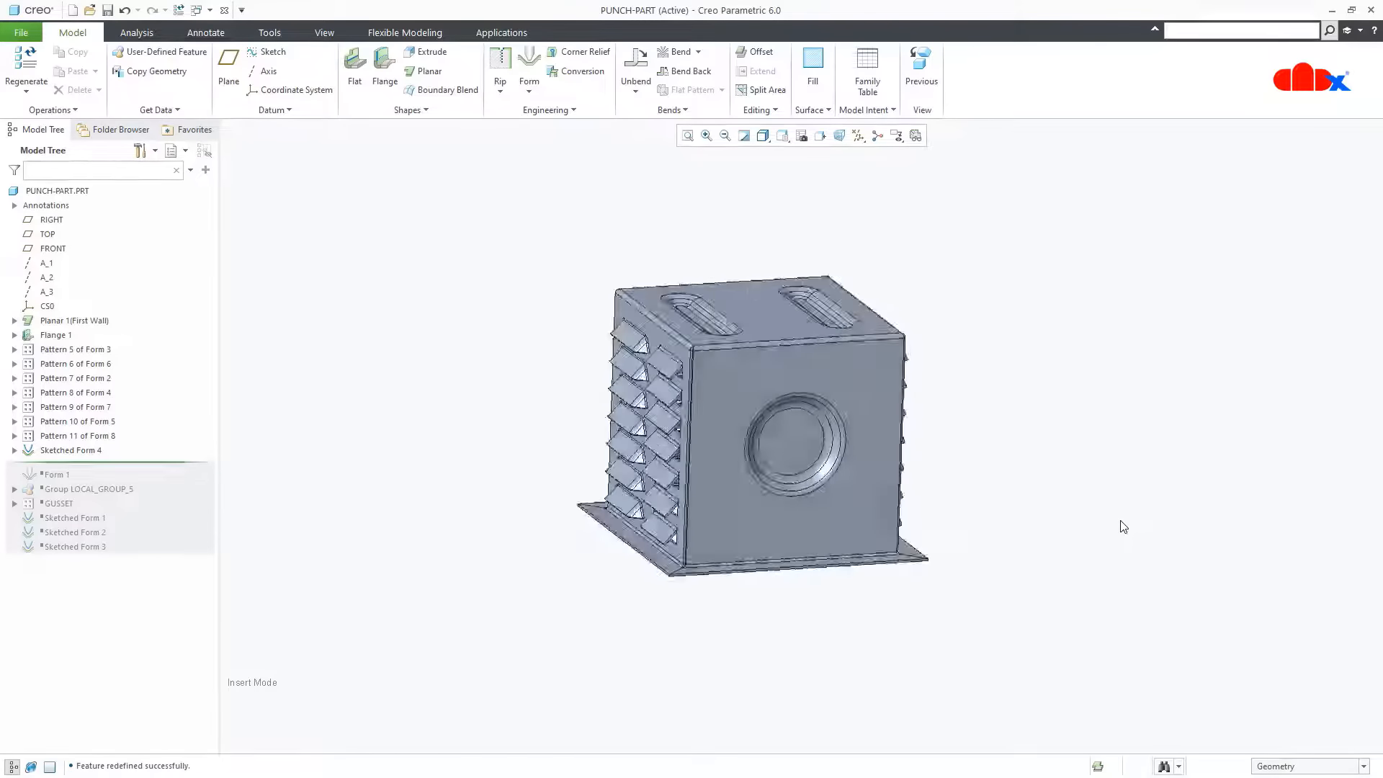
{"action": "key", "text": "ctrl+d"}
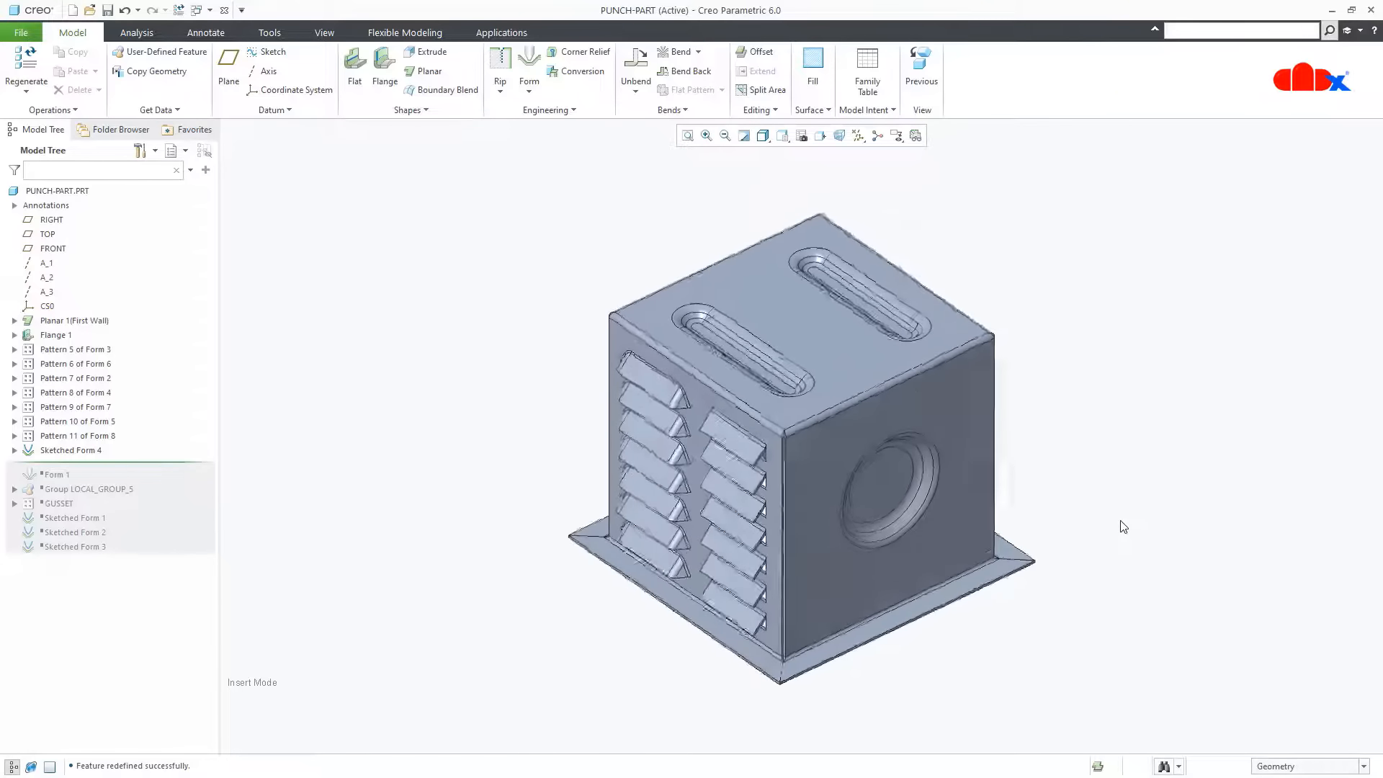
Start a sketched form on the wall with the circular recess and sketch a center rectangle about 2.08 by 1.92 near its lower corner
{"action": "left_click", "coordinate": [529, 91]}
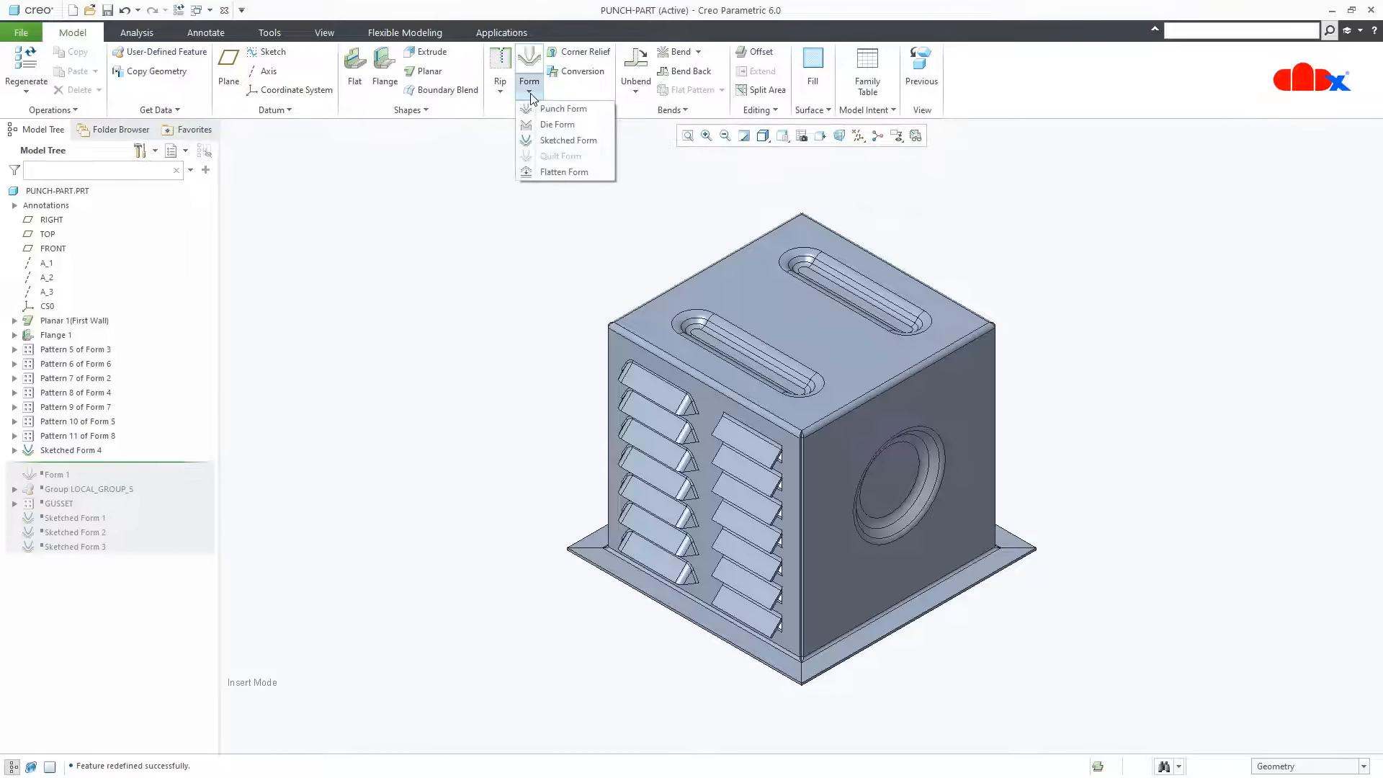
{"action": "left_click", "coordinate": [554, 144]}
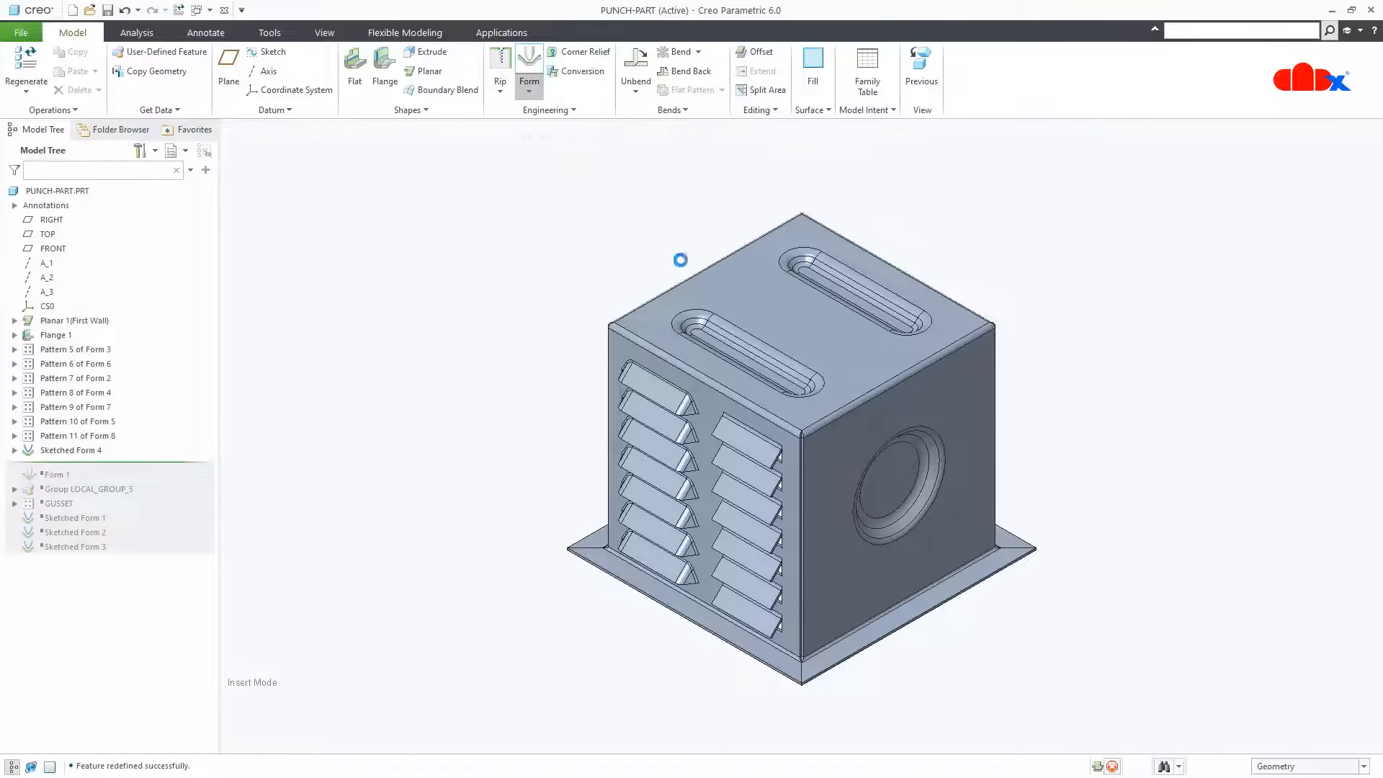
{"action": "left_click", "coordinate": [820, 573]}
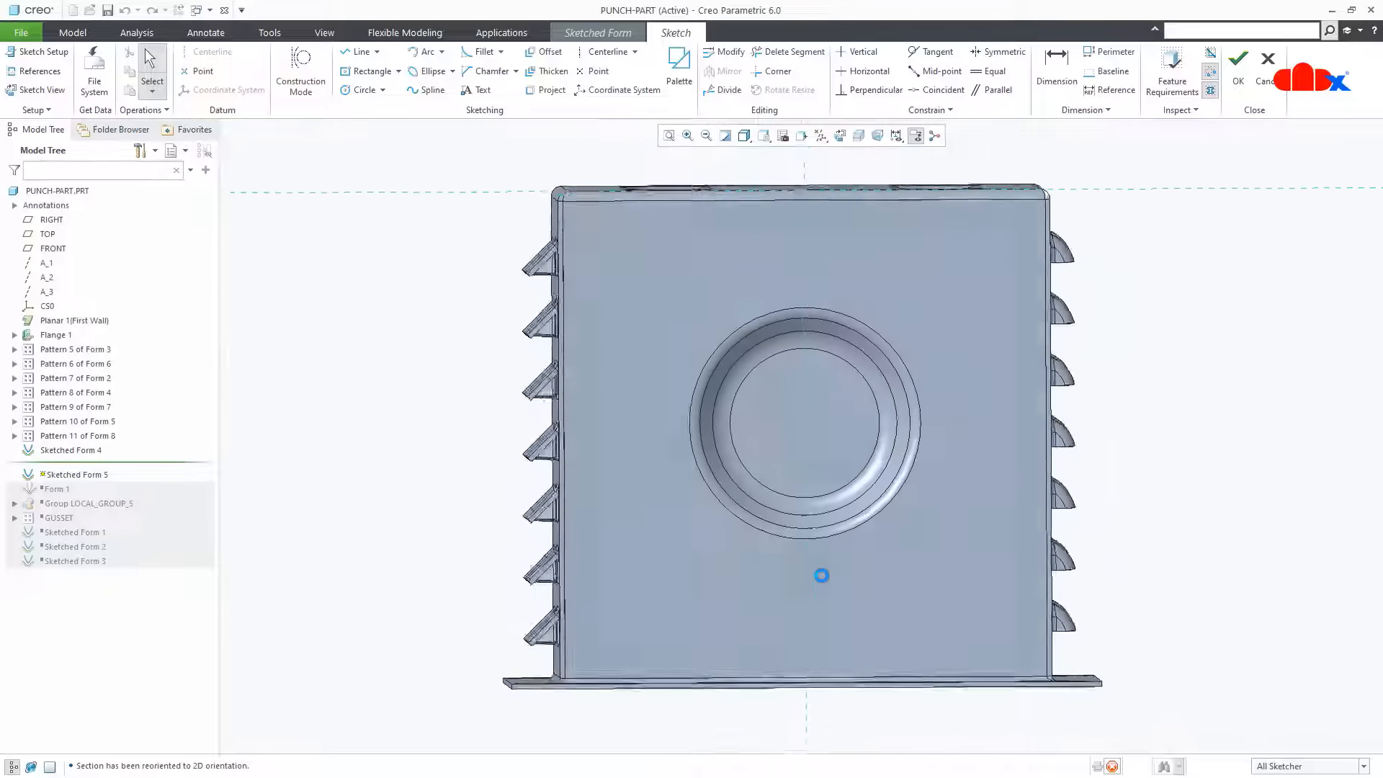
{"action": "left_click", "coordinate": [377, 74]}
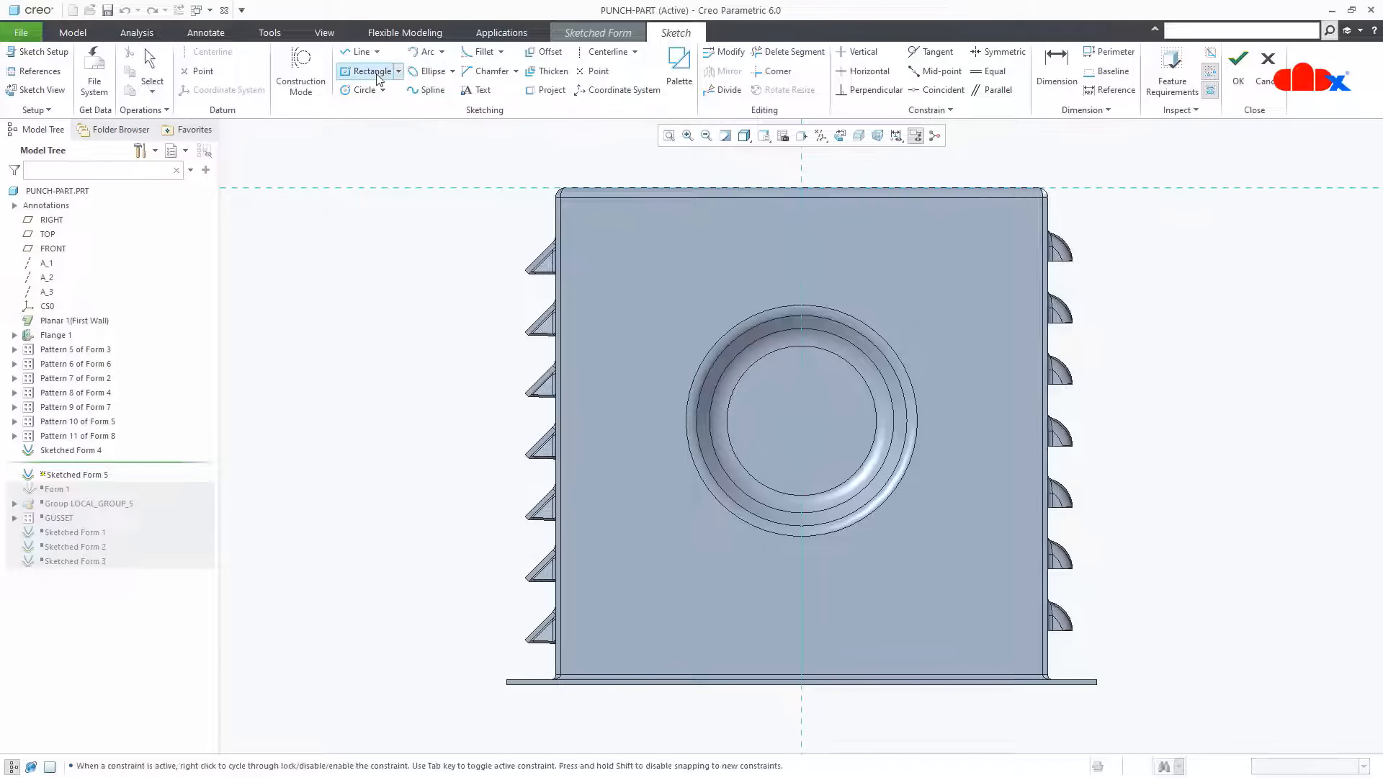
{"action": "left_click", "coordinate": [646, 590]}
{"action": "left_click", "coordinate": [697, 637]}
{"action": "middle_click", "coordinate": [742, 623]}
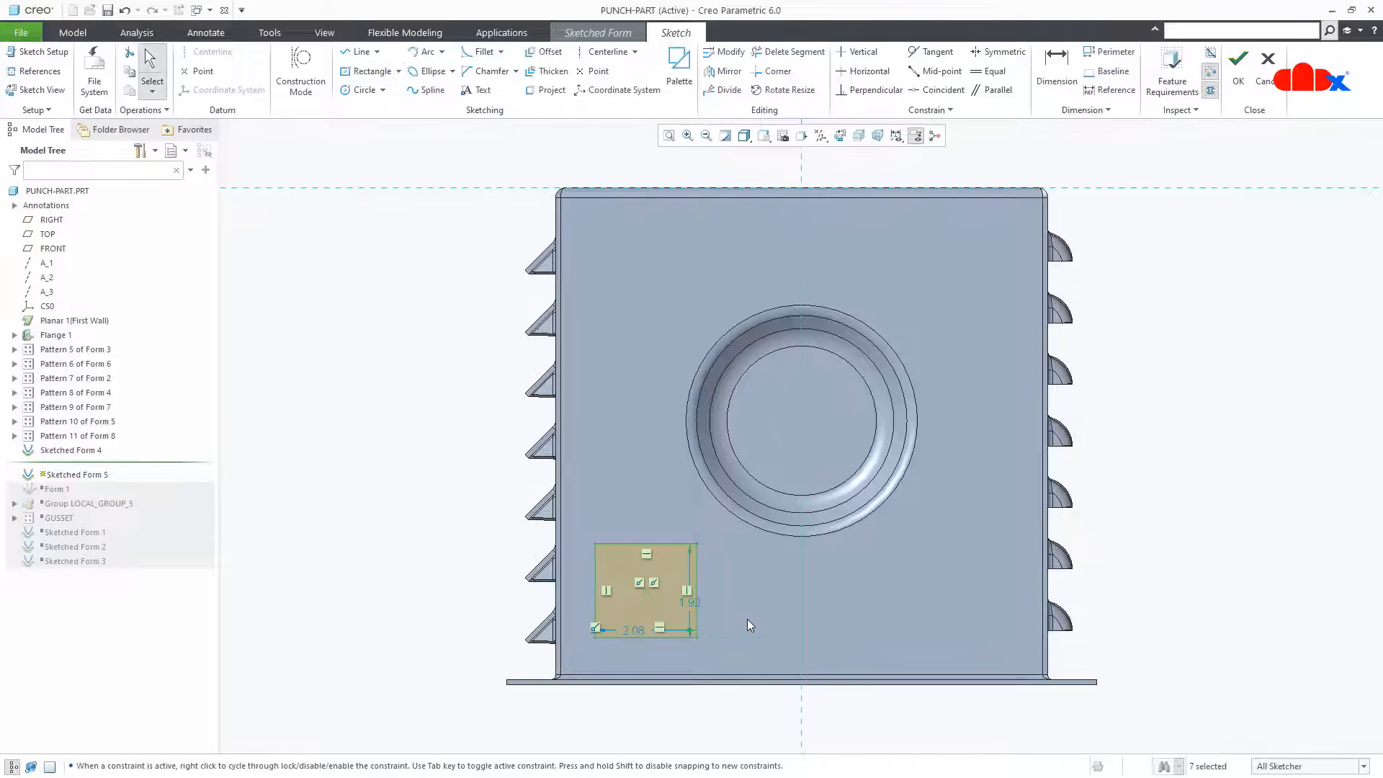
{"action": "right_click", "coordinate": [746, 619]}
{"action": "left_click", "coordinate": [779, 586]}
Add a 45° taper to the rectangular form and round both its nonplacement and placement edges
{"action": "mouse_move", "coordinate": [739, 589]}
{"action": "middle_mouse_down"}
{"action": "mouse_move", "coordinate": [780, 613]}
{"action": "mouse_move", "coordinate": [768, 647]}
{"action": "middle_mouse_up"}
{"action": "left_click", "coordinate": [193, 114]}
{"action": "left_click", "coordinate": [641, 234]}
{"action": "left_click", "coordinate": [711, 252]}
{"action": "left_click", "coordinate": [682, 295]}
{"action": "left_click", "coordinate": [682, 292]}
{"action": "left_click", "coordinate": [667, 326]}
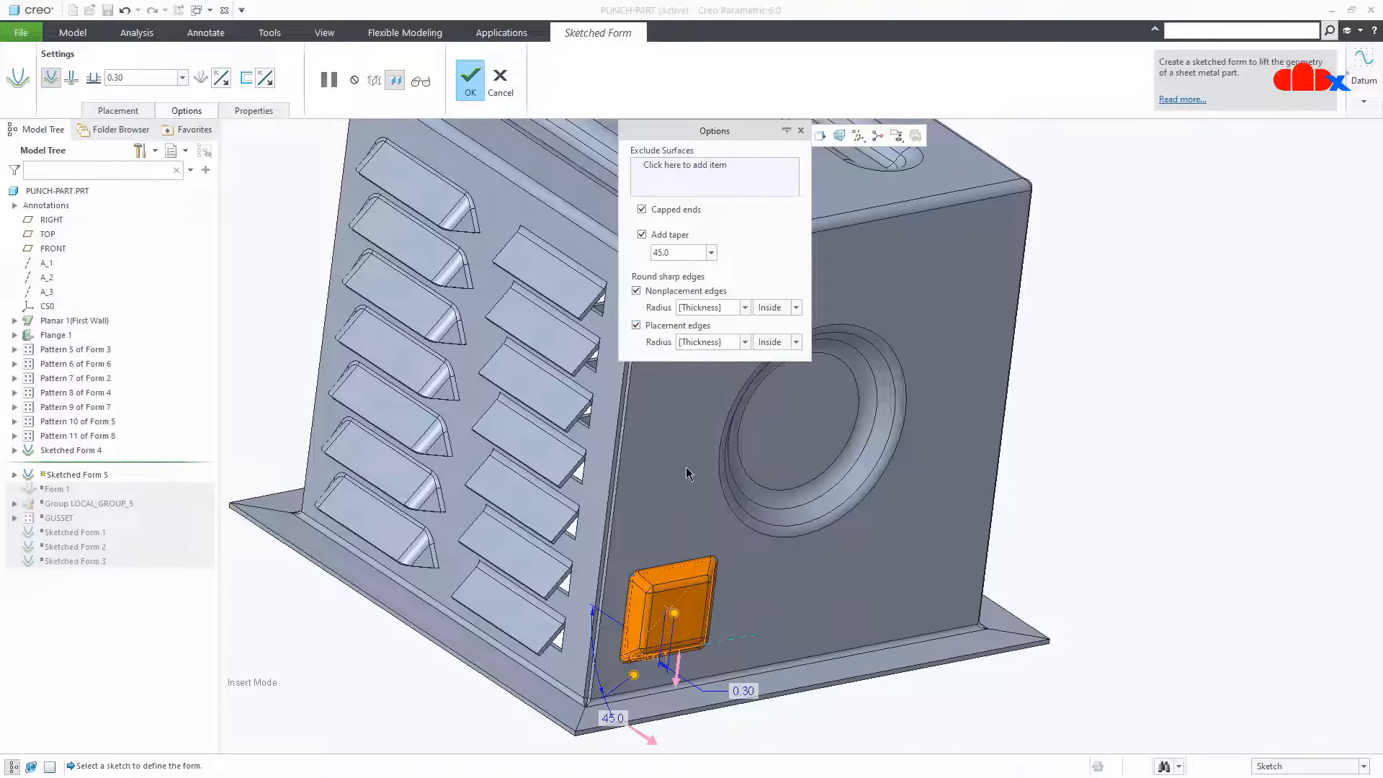
Set the nonplacement edge radius of the rectangular form to 0.20 and preview the result
{"action": "scroll", "coordinate": [648, 618], "scroll_direction": "down", "scroll_amount": 3}
{"action": "double_click", "coordinate": [738, 307]}
{"action": "type", "text": "0.20"}
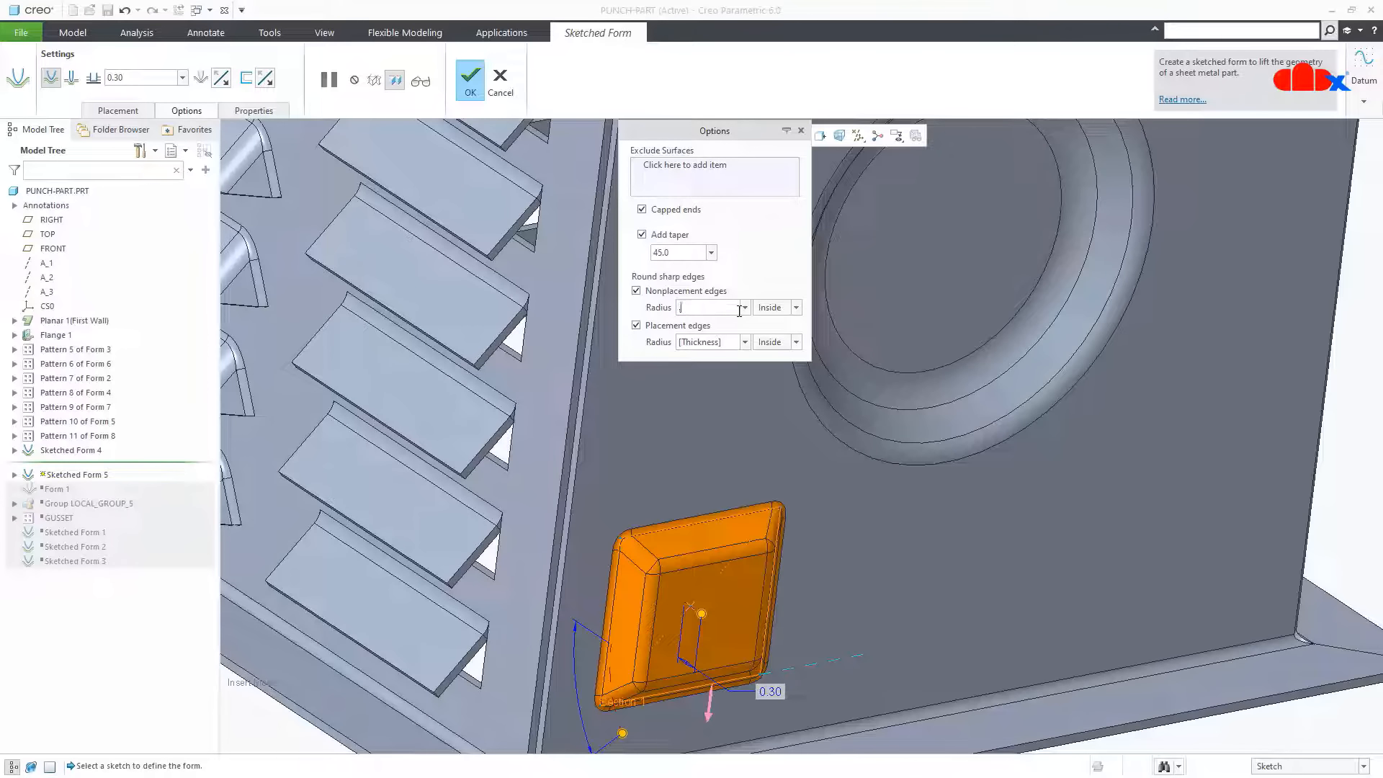
{"action": "key", "text": "Return"}
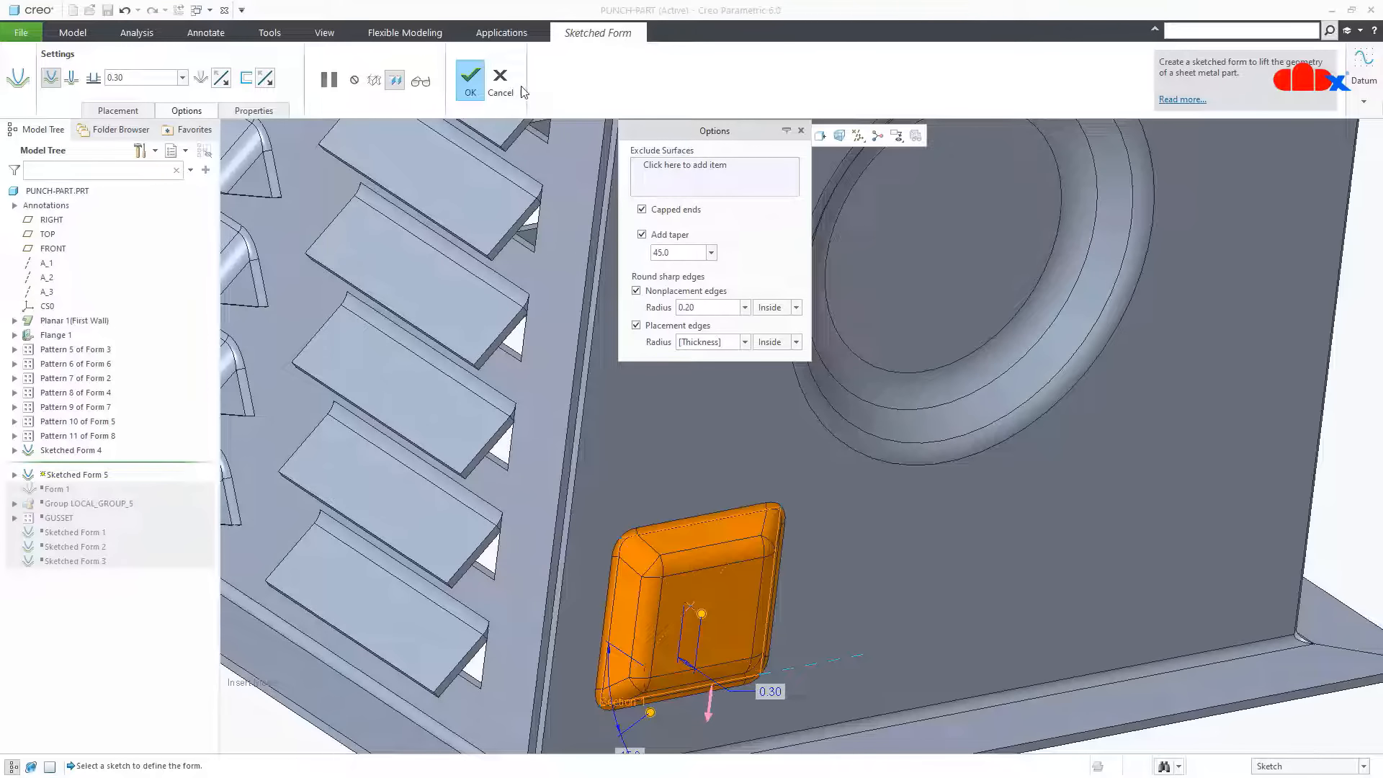
{"action": "left_click", "coordinate": [424, 82]}
{"action": "scroll", "coordinate": [747, 505], "scroll_direction": "up", "scroll_amount": 3}
{"action": "mouse_move", "coordinate": [754, 572]}
{"action": "middle_mouse_down"}
{"action": "mouse_move", "coordinate": [688, 565]}
{"action": "mouse_move", "coordinate": [745, 553]}
{"action": "middle_mouse_up"}
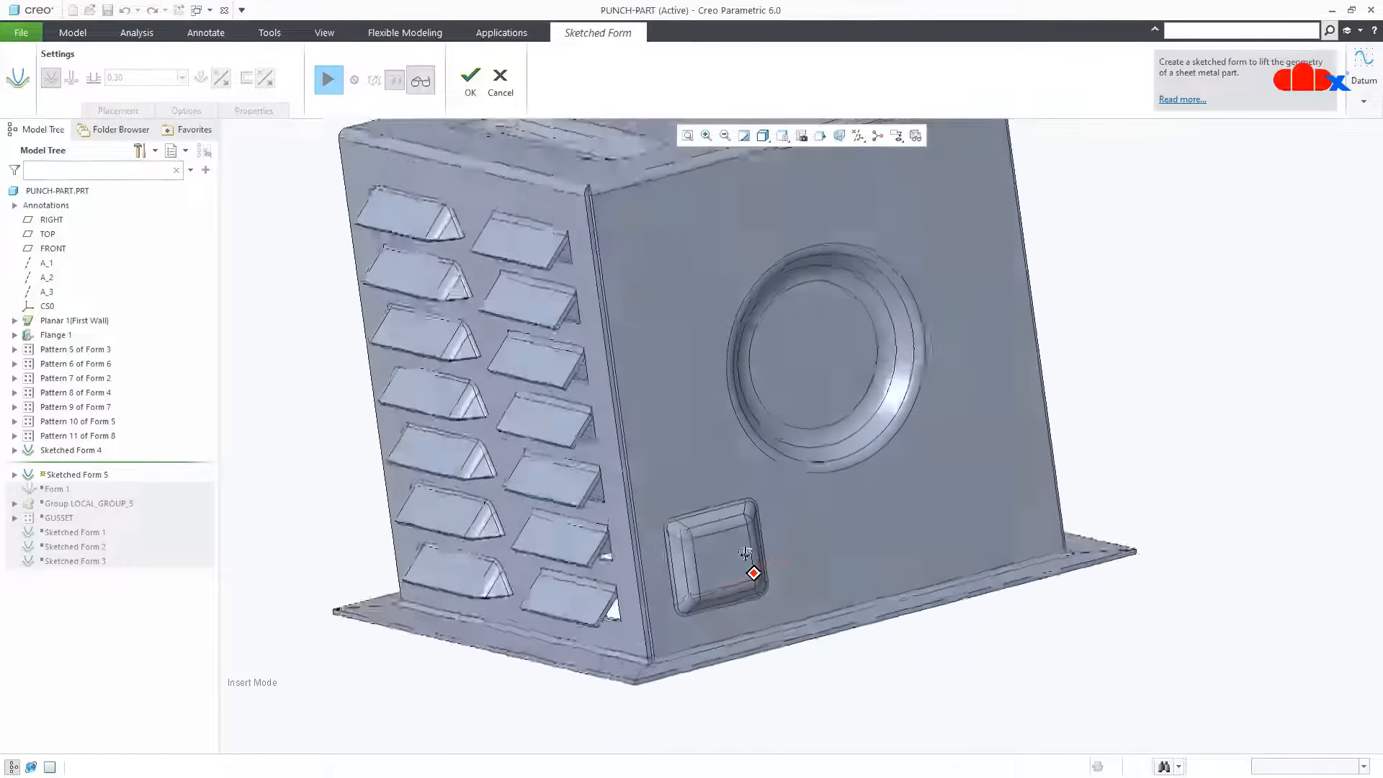
{"action": "left_click", "coordinate": [329, 80]}
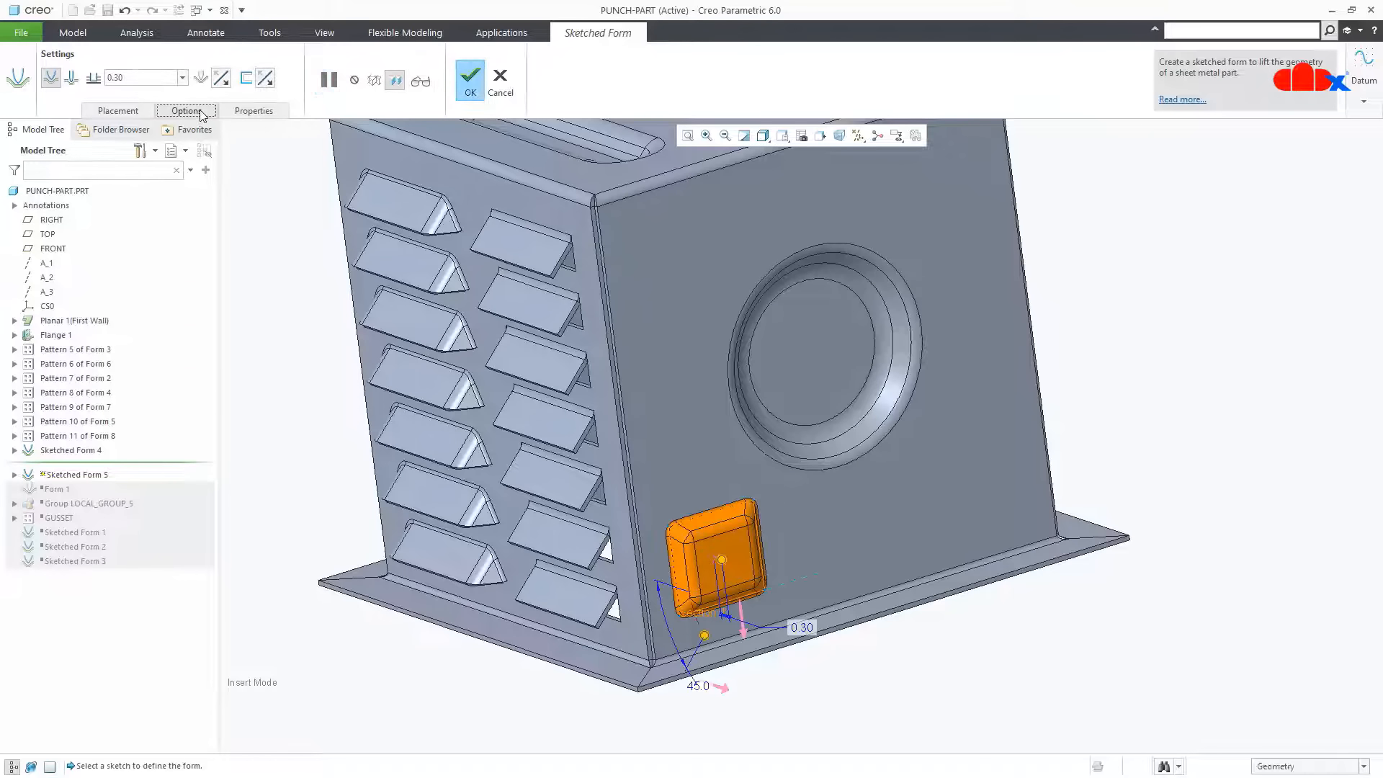
Exclude the flat inner face of the rectangular form to leave an opening, and complete the feature
{"action": "left_click", "coordinate": [202, 114]}
{"action": "scroll", "coordinate": [681, 628], "scroll_direction": "down", "scroll_amount": 3}
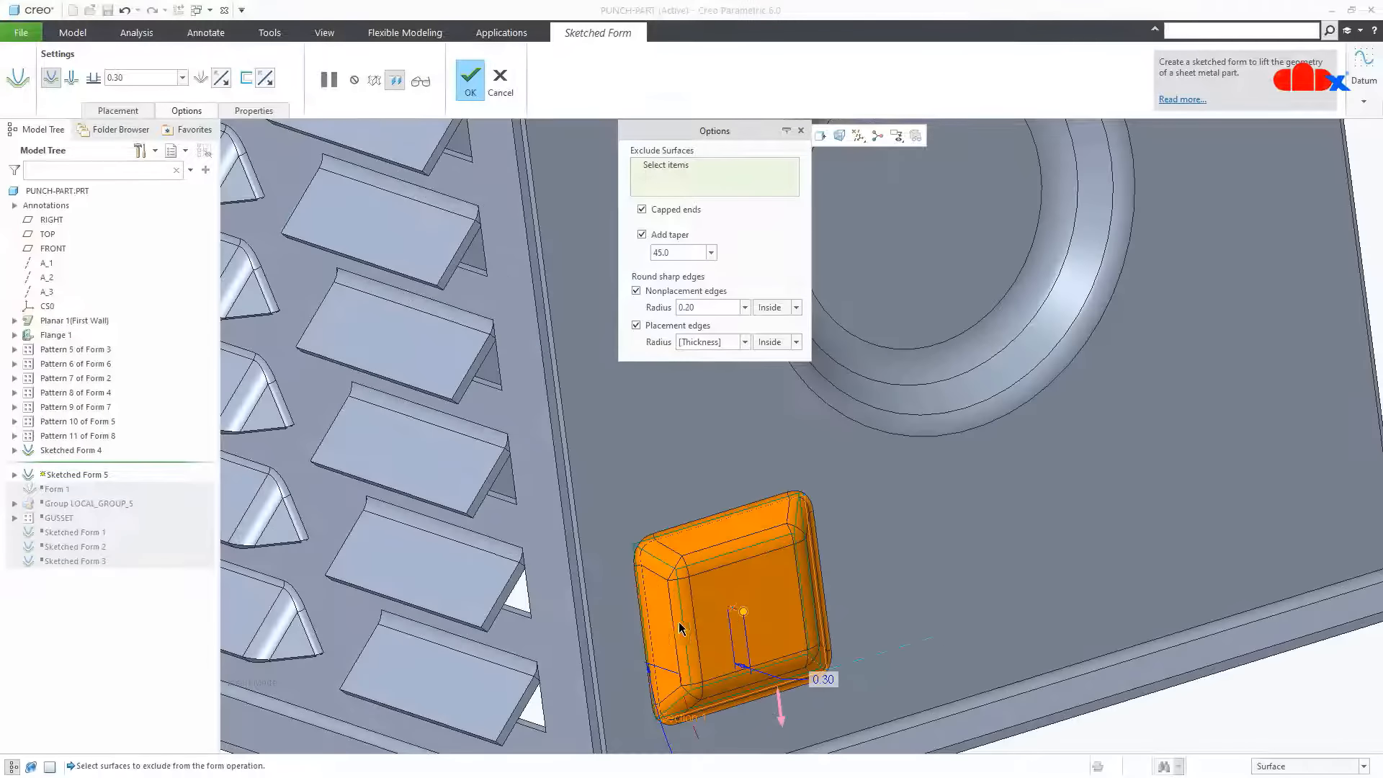
{"action": "left_click", "coordinate": [681, 628]}
{"action": "middle_click_drag", "start_coordinate": [680, 628], "coordinate": [731, 618]}
{"action": "left_click", "coordinate": [470, 79]}
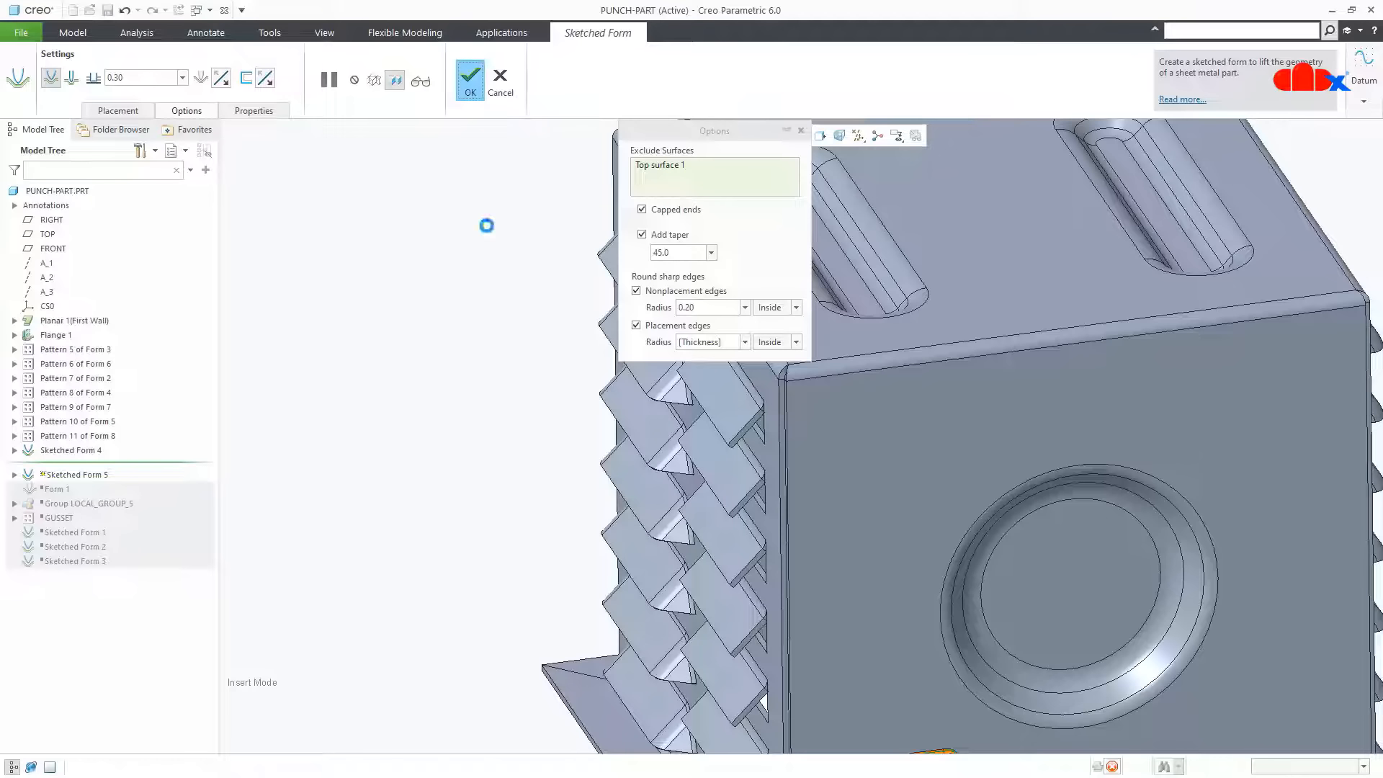
{"action": "left_click", "coordinate": [471, 409]}
{"action": "scroll", "coordinate": [490, 429], "scroll_direction": "up", "scroll_amount": 4}
{"action": "scroll", "coordinate": [649, 626], "scroll_direction": "down", "scroll_amount": 3}
{"action": "mouse_move", "coordinate": [769, 676]}
{"action": "middle_mouse_down"}
{"action": "mouse_move", "coordinate": [821, 674]}
{"action": "mouse_move", "coordinate": [806, 672]}
{"action": "mouse_move", "coordinate": [834, 653]}
{"action": "middle_mouse_up"}
{"action": "scroll", "coordinate": [806, 673], "scroll_direction": "up", "scroll_amount": 2}
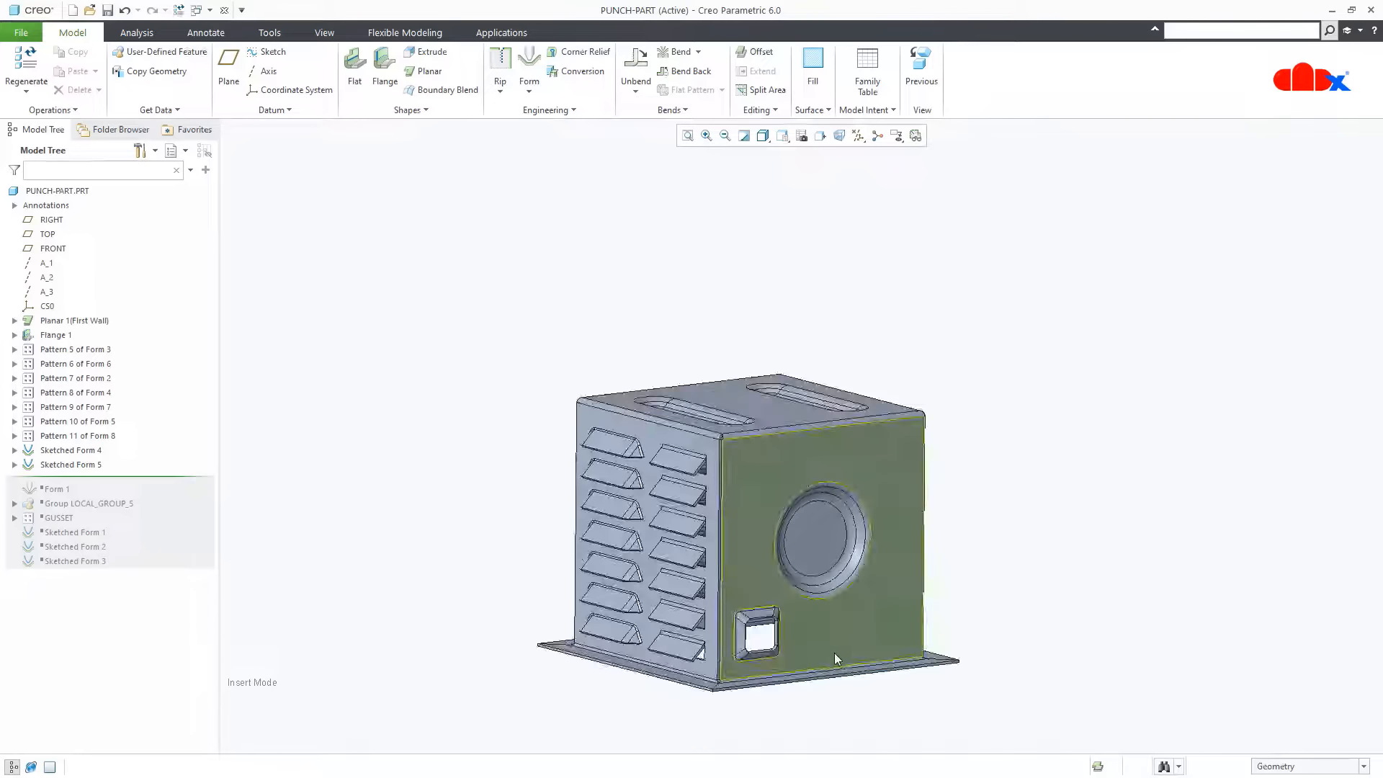
{"action": "key", "text": "ctrl+d"}
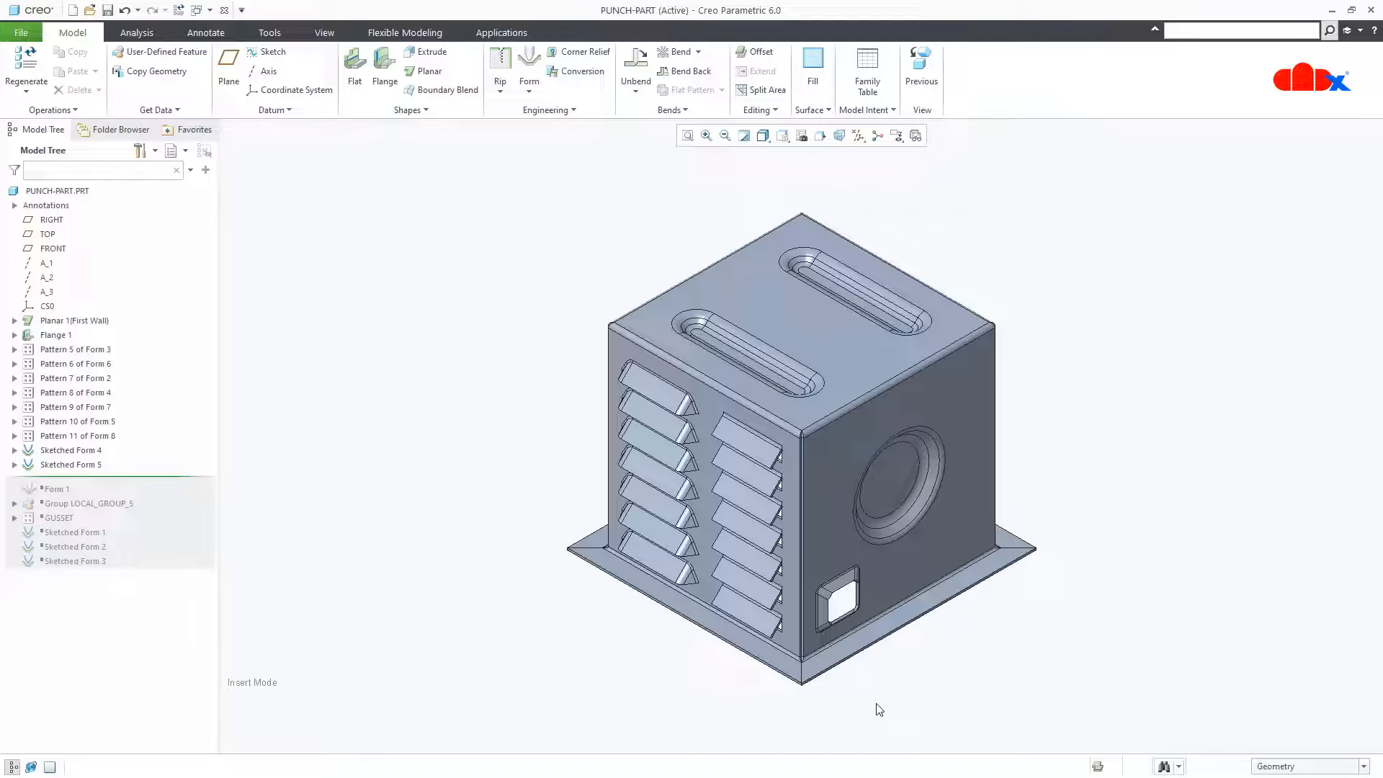
Move the insertion point below Form 1 to examine its raised bridge shape, and return it above Form 1
{"action": "left_click_drag", "start_coordinate": [164, 476], "coordinate": [157, 491]}
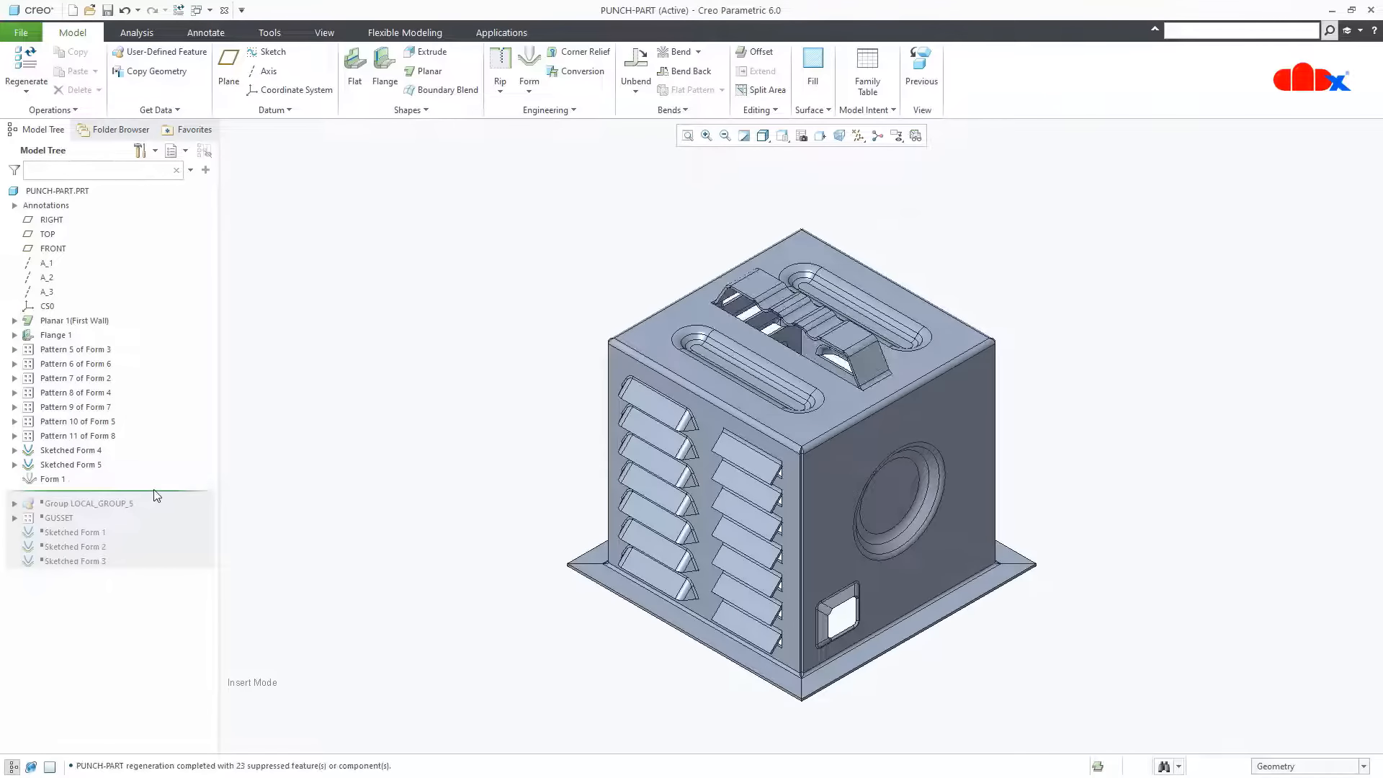
{"action": "scroll", "coordinate": [762, 317], "scroll_direction": "down", "scroll_amount": 5}
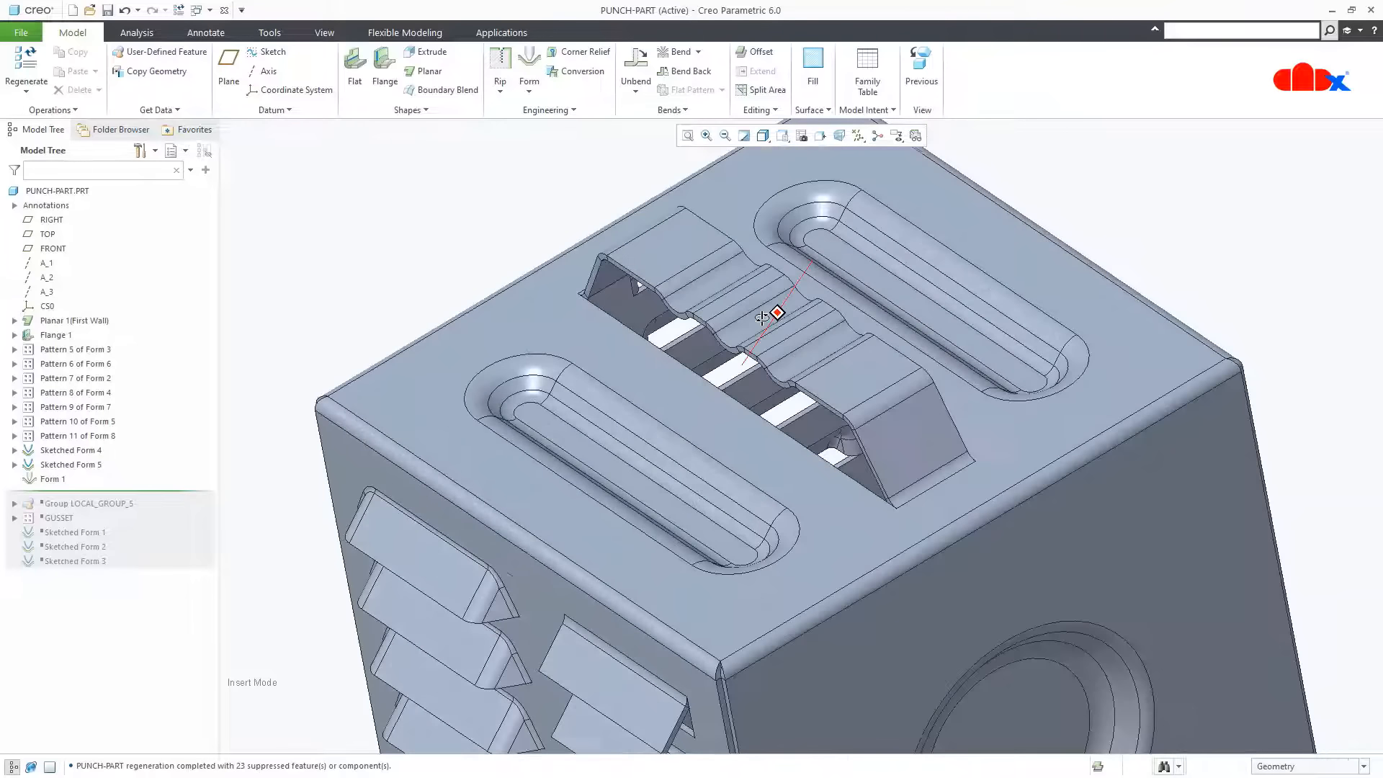
{"action": "scroll", "coordinate": [819, 374], "scroll_direction": "up", "scroll_amount": 4}
{"action": "middle_click_drag", "start_coordinate": [871, 465], "coordinate": [401, 468]}
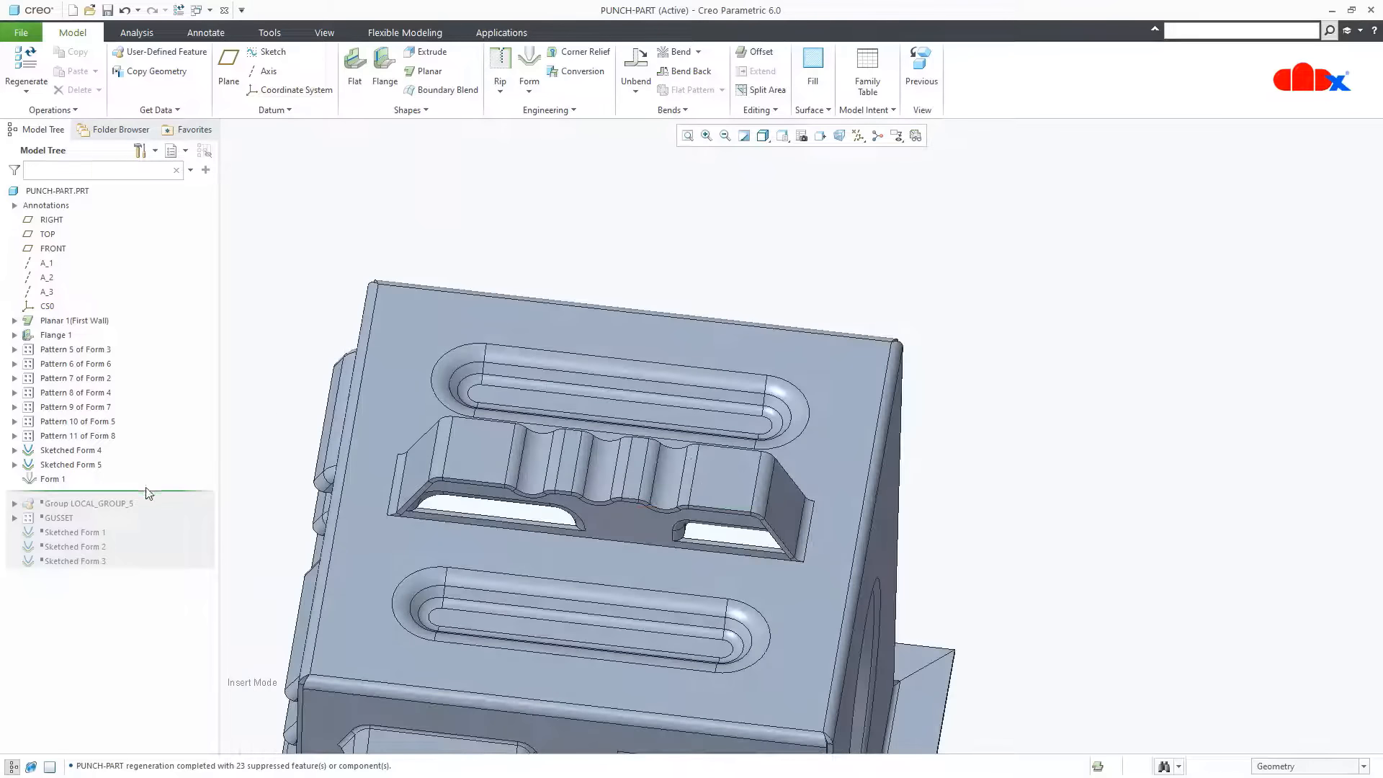
{"action": "left_click_drag", "start_coordinate": [151, 491], "coordinate": [156, 469]}
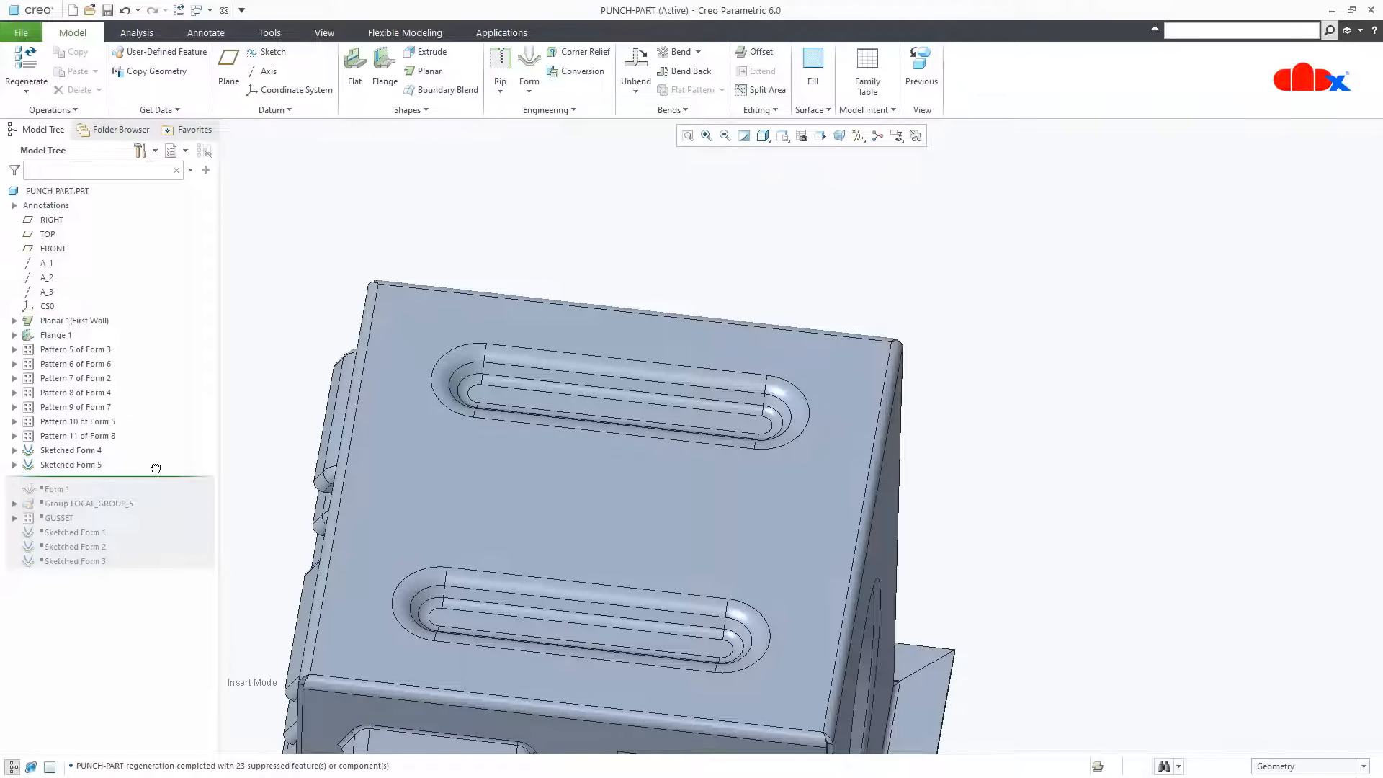
Start a sketched form on the box's top face and sketch a center rectangle about 7.03 by 1.25 at the origin between the two slots
{"action": "left_click", "coordinate": [529, 86]}
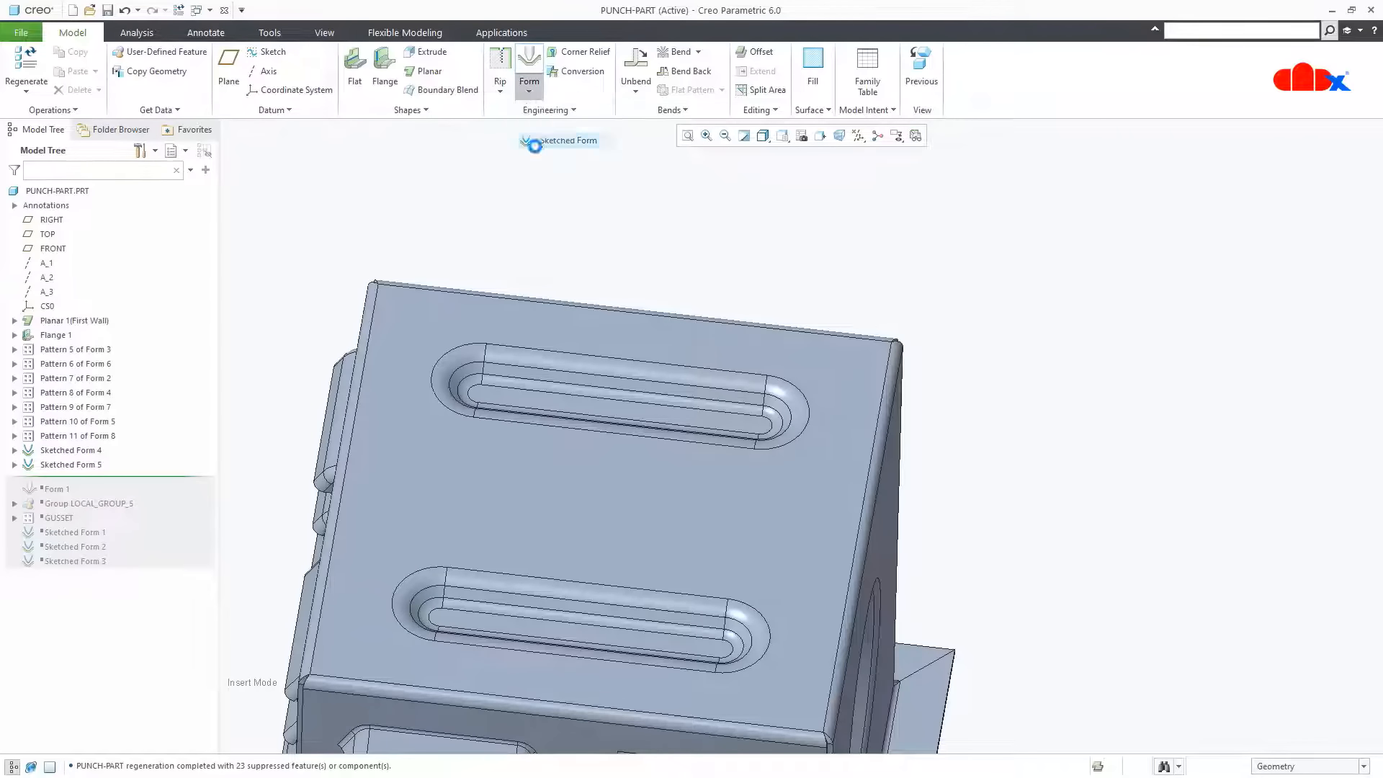
{"action": "left_click", "coordinate": [551, 140]}
{"action": "left_click", "coordinate": [551, 503]}
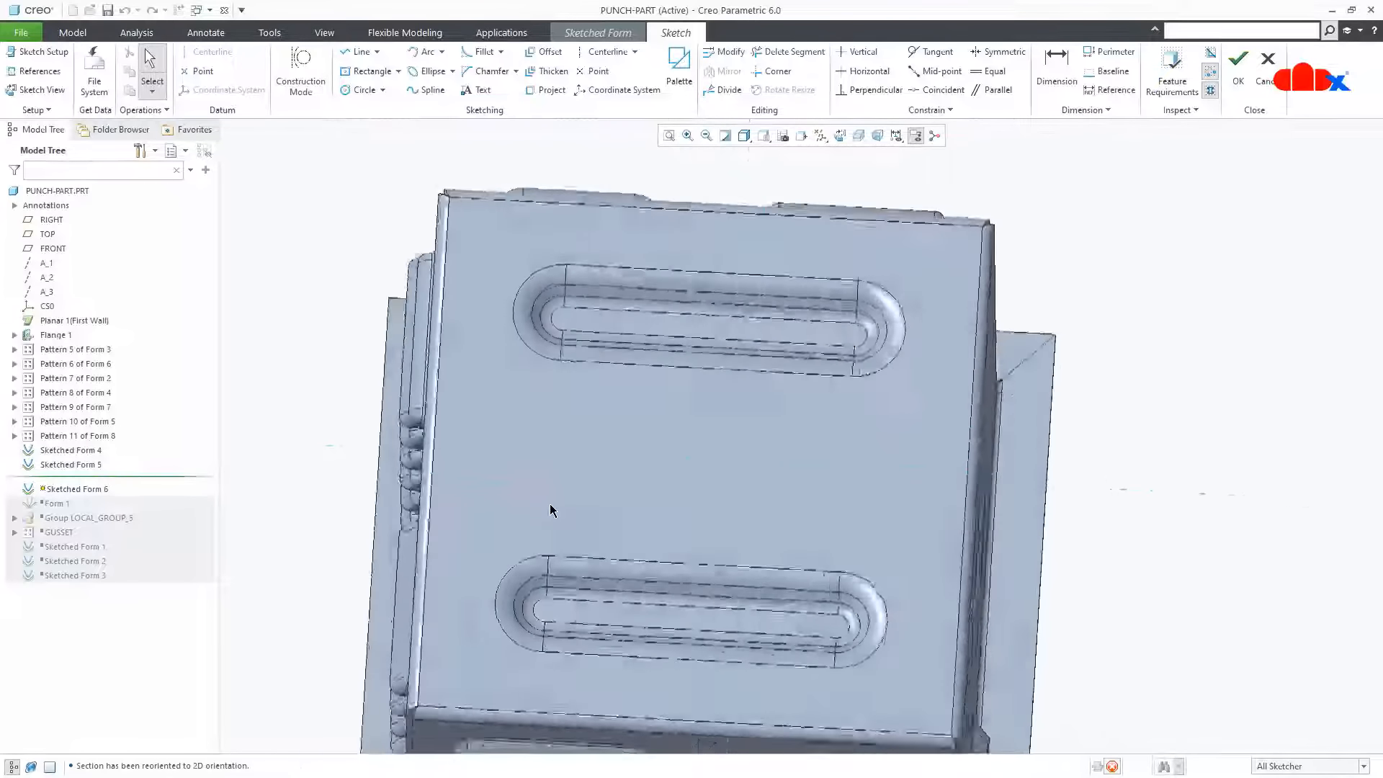
{"action": "left_click", "coordinate": [368, 72]}
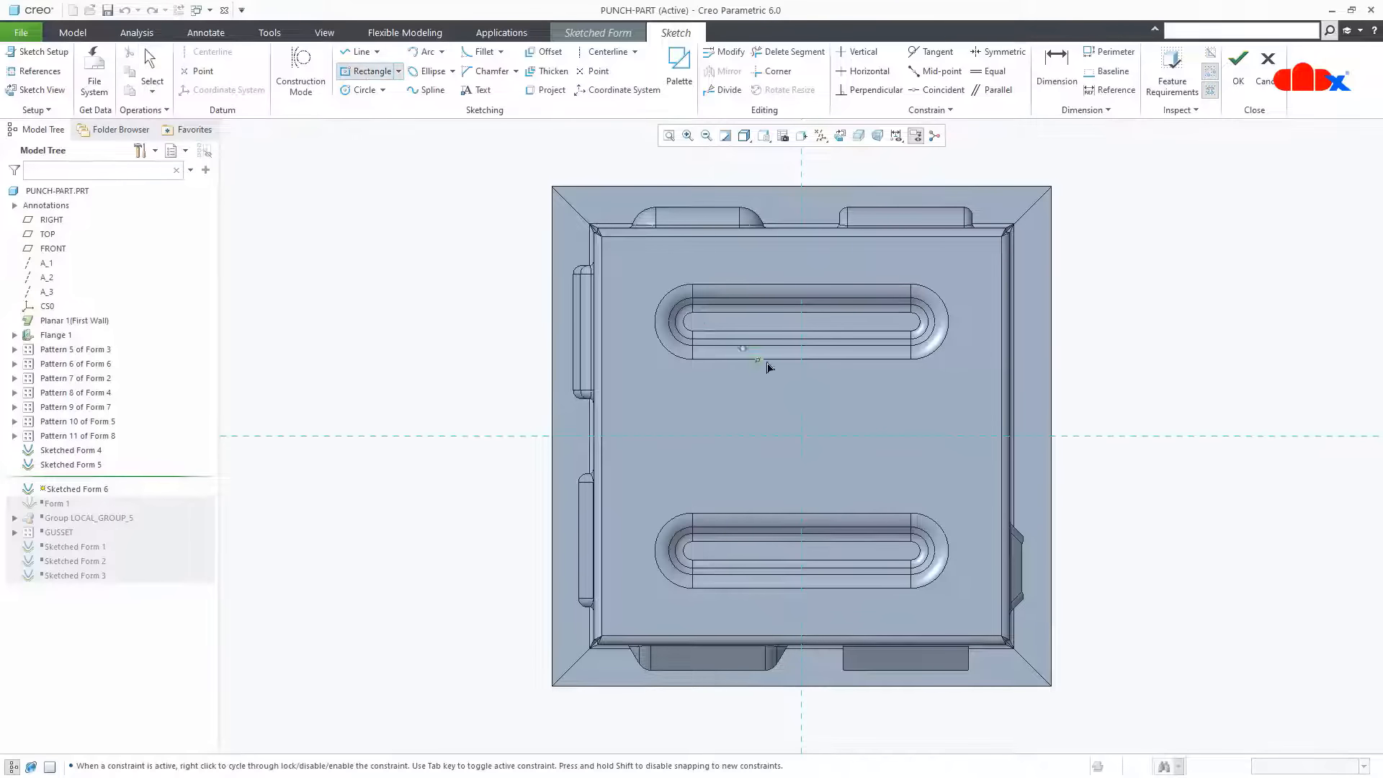
{"action": "left_click", "coordinate": [801, 435]}
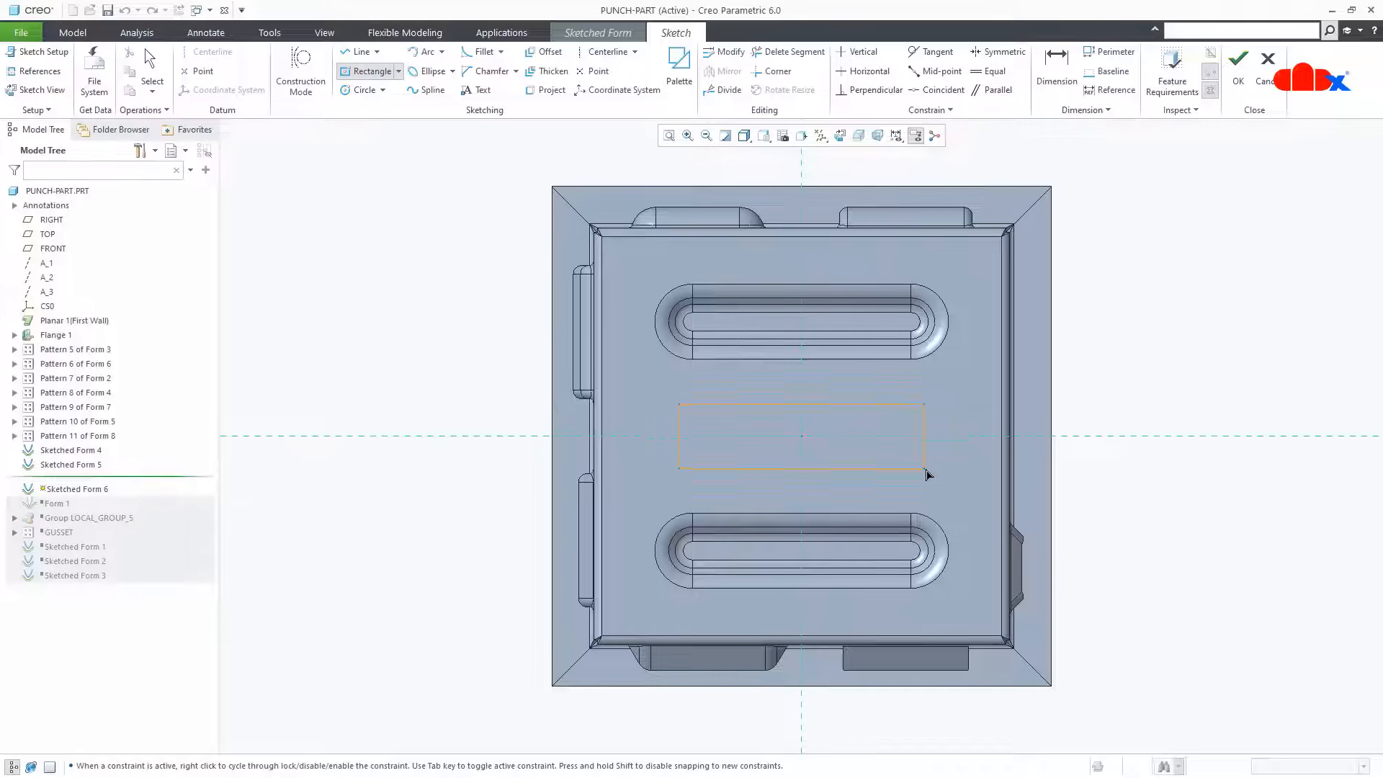
{"action": "left_click", "coordinate": [957, 474]}
{"action": "middle_click", "coordinate": [1075, 495]}
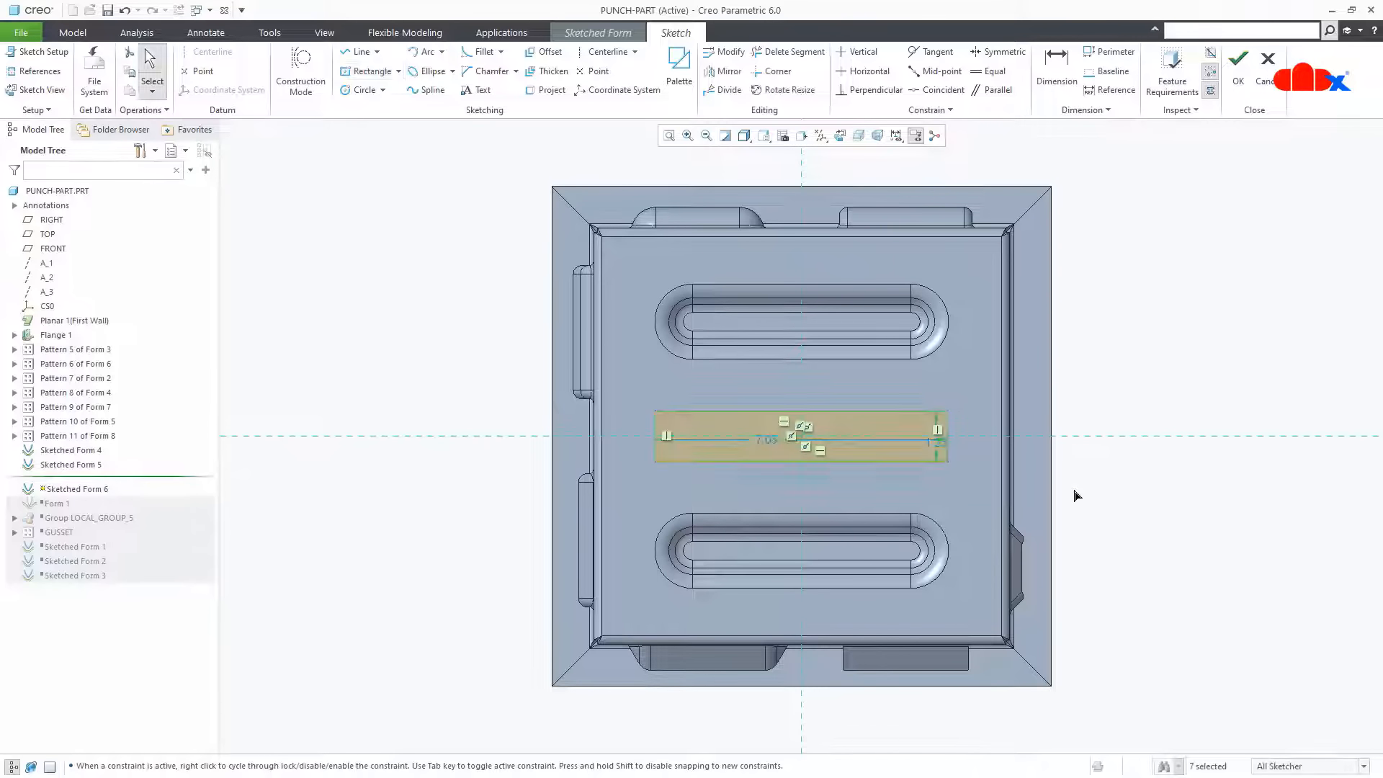
{"action": "right_click", "coordinate": [1077, 496]}
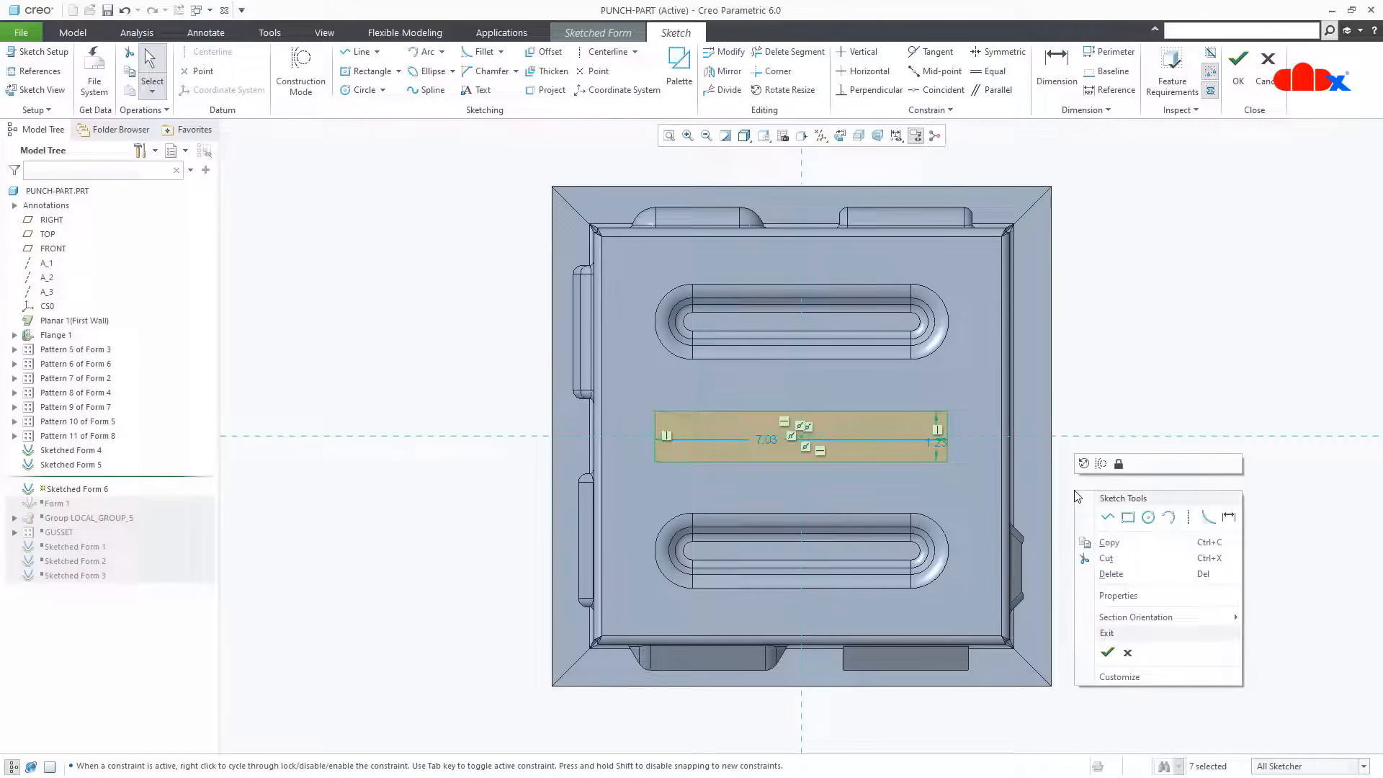
{"action": "left_click", "coordinate": [1109, 652]}
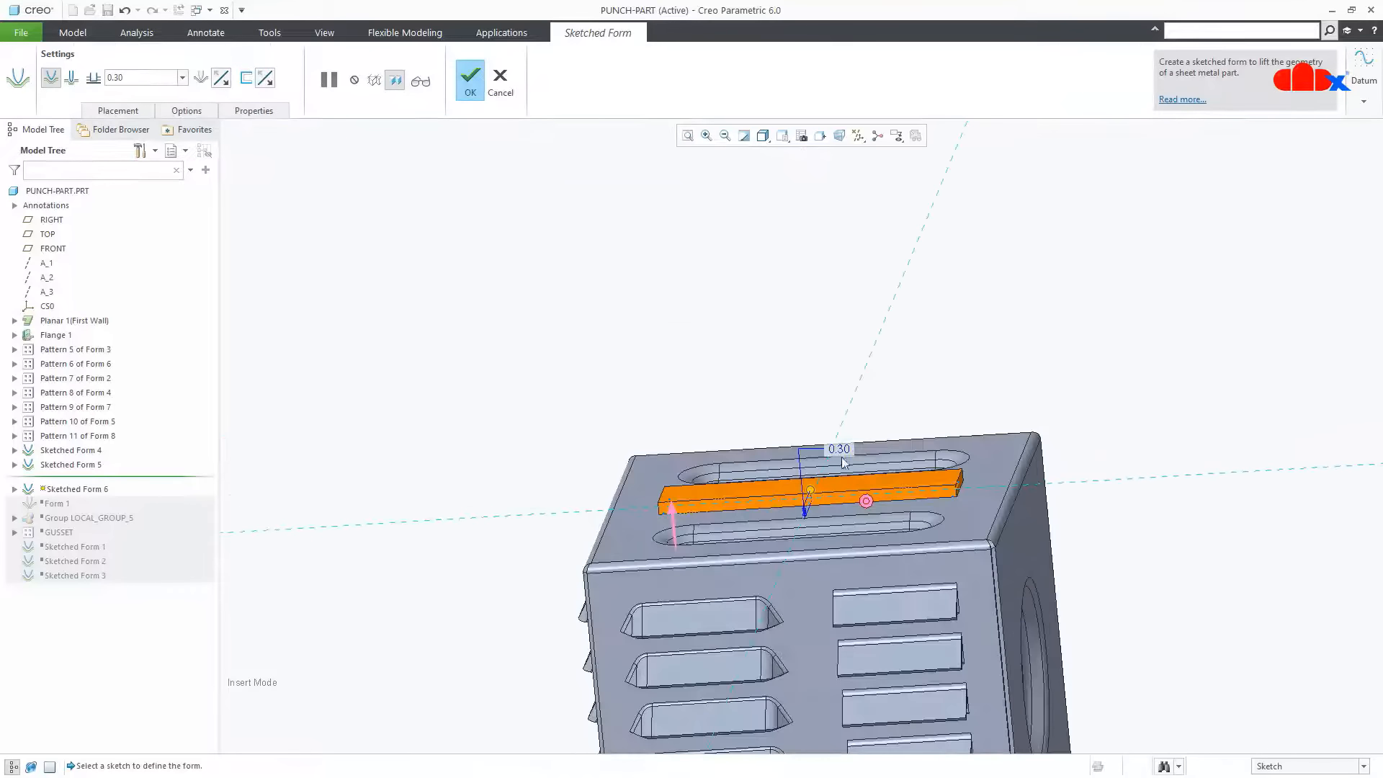
Raise the rectangular form's height to 0.84 and add a 30 degree taper
{"action": "scroll", "coordinate": [828, 482], "scroll_direction": "down", "scroll_amount": 2}
{"action": "left_click_drag", "start_coordinate": [803, 478], "coordinate": [802, 458]}
{"action": "middle_click_drag", "start_coordinate": [802, 458], "coordinate": [490, 267]}
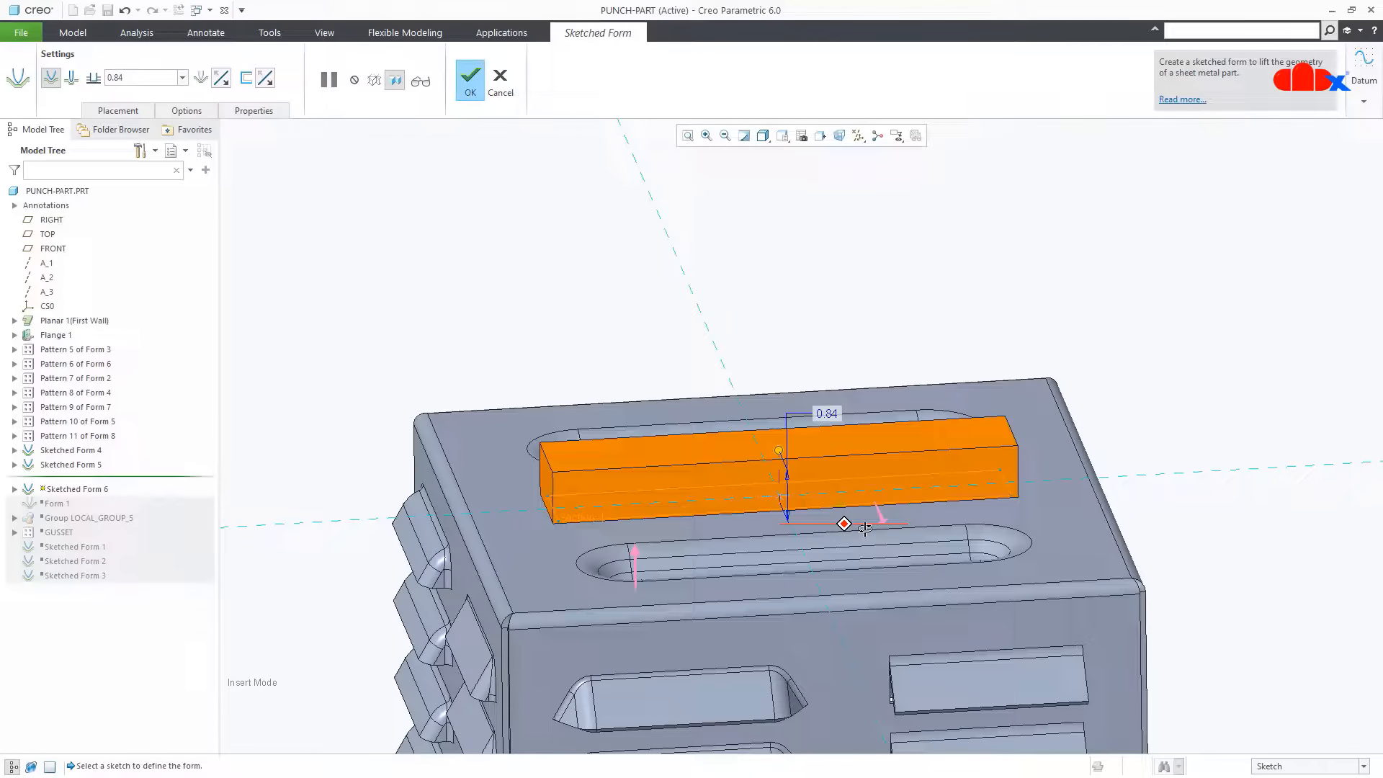
{"action": "left_click", "coordinate": [188, 111]}
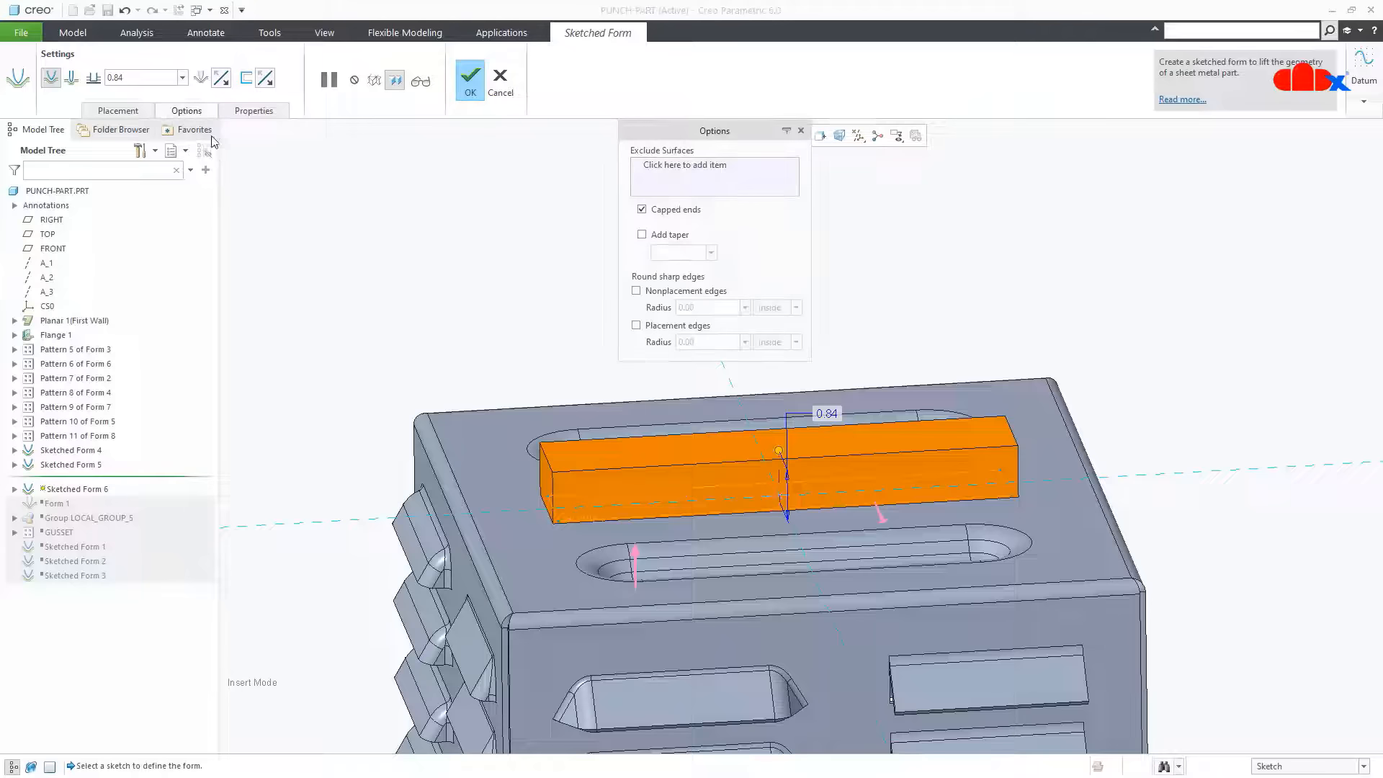
{"action": "left_click", "coordinate": [641, 237]}
{"action": "left_click", "coordinate": [711, 252]}
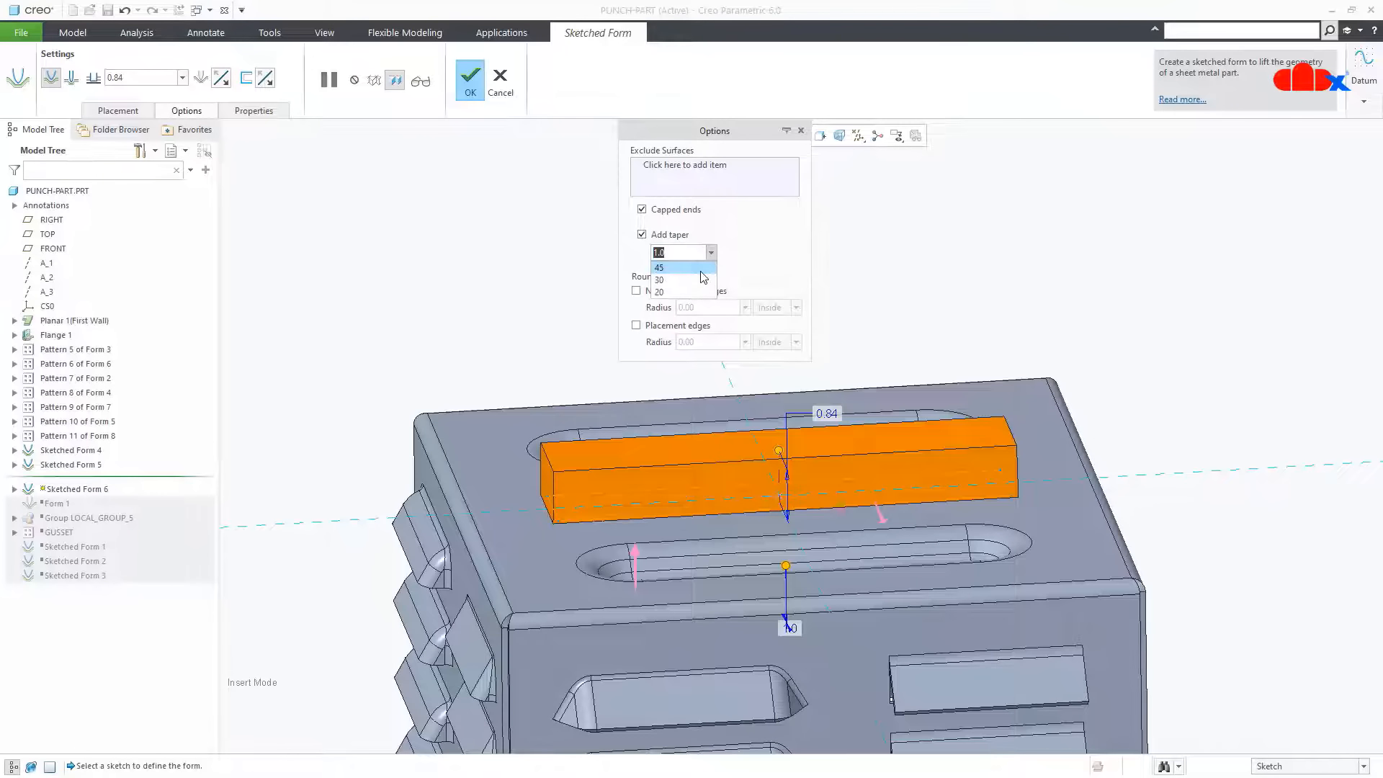
{"action": "left_click", "coordinate": [702, 279]}
{"action": "scroll", "coordinate": [794, 513], "scroll_direction": "up", "scroll_amount": 5}
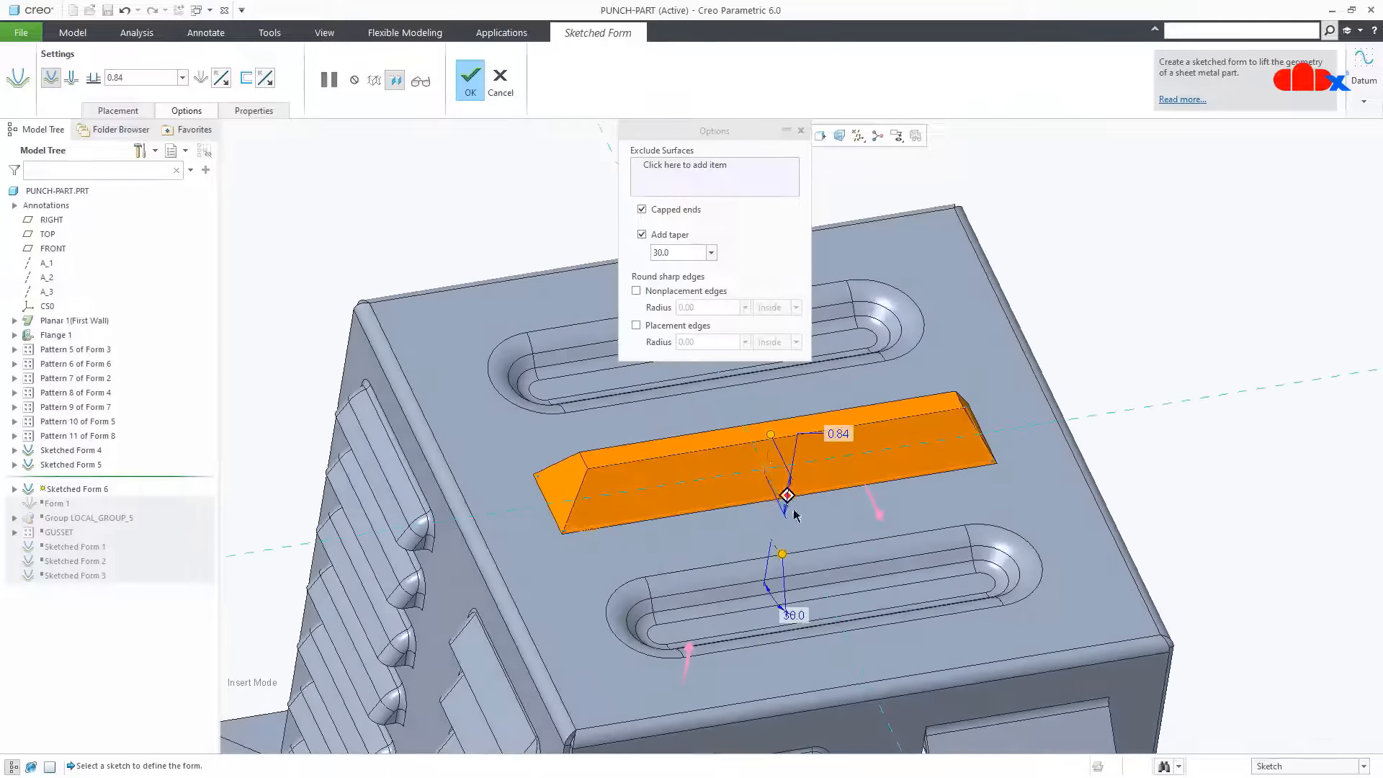
{"action": "middle_click_drag", "start_coordinate": [737, 472], "coordinate": [786, 499]}
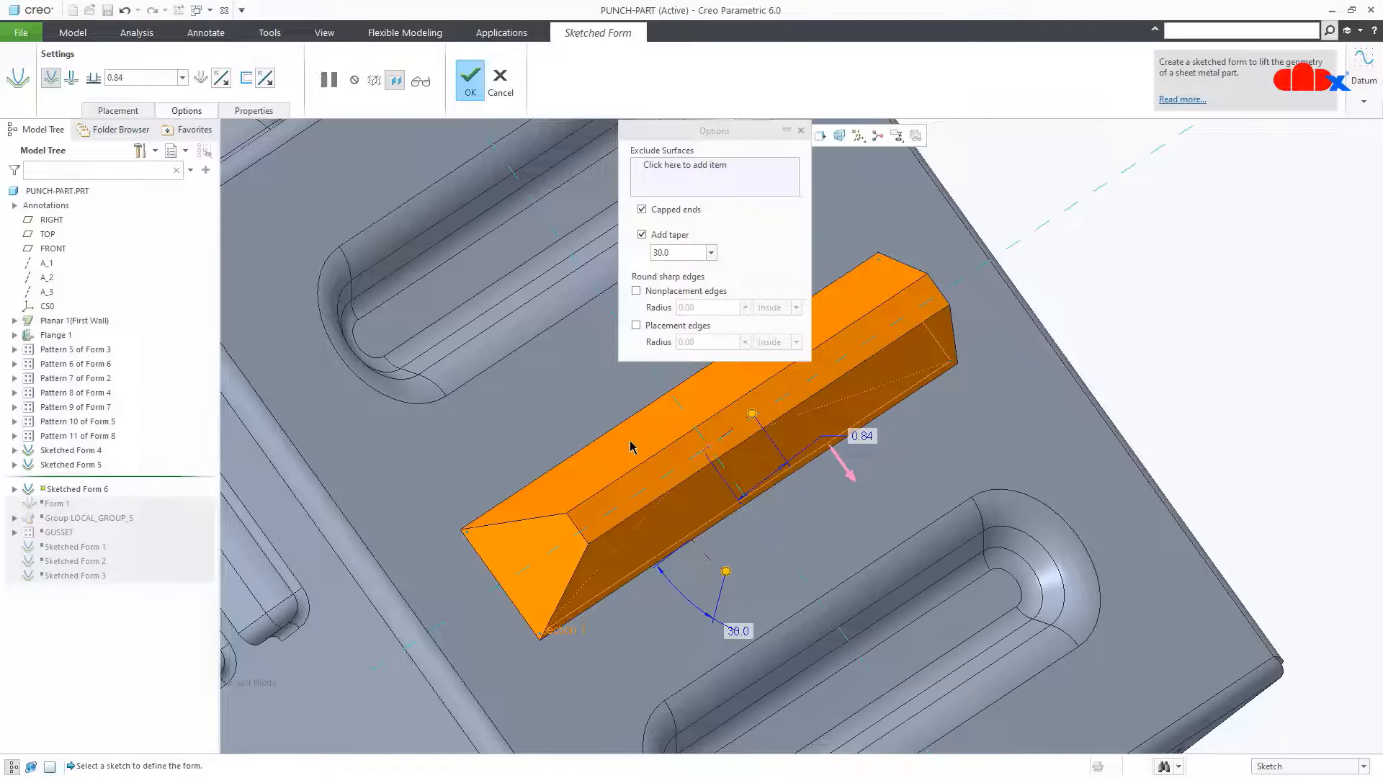
Reduce the form's taper to 23 degrees and round only its placement edges with an inside radius of Thickness
{"action": "middle_click_drag", "start_coordinate": [723, 420], "coordinate": [726, 541]}
{"action": "left_click_drag", "start_coordinate": [740, 567], "coordinate": [736, 569]}
{"action": "left_click", "coordinate": [652, 291]}
{"action": "left_click", "coordinate": [655, 326]}
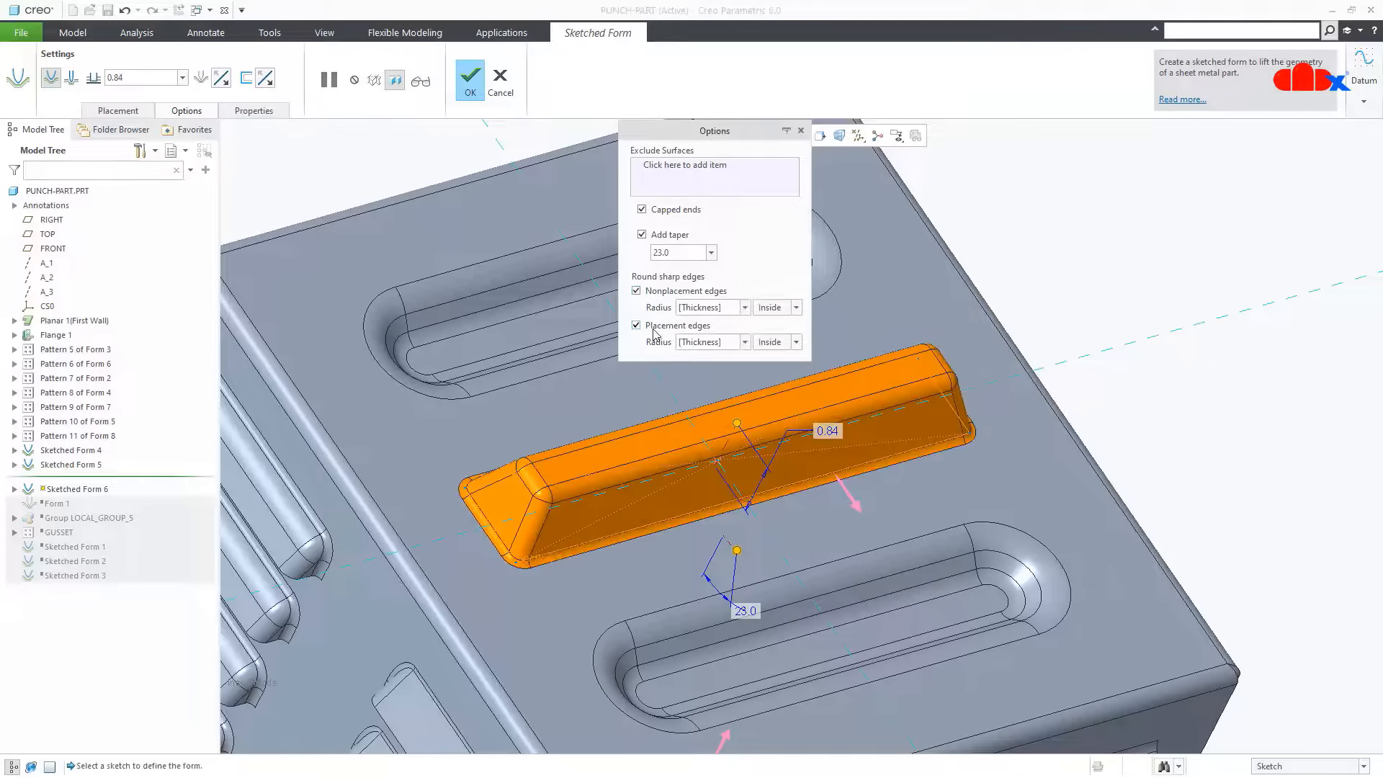
{"action": "left_click", "coordinate": [665, 292]}
Exclude Surface 21 and Surface 23 from the form to open its long side
{"action": "left_click", "coordinate": [690, 172]}
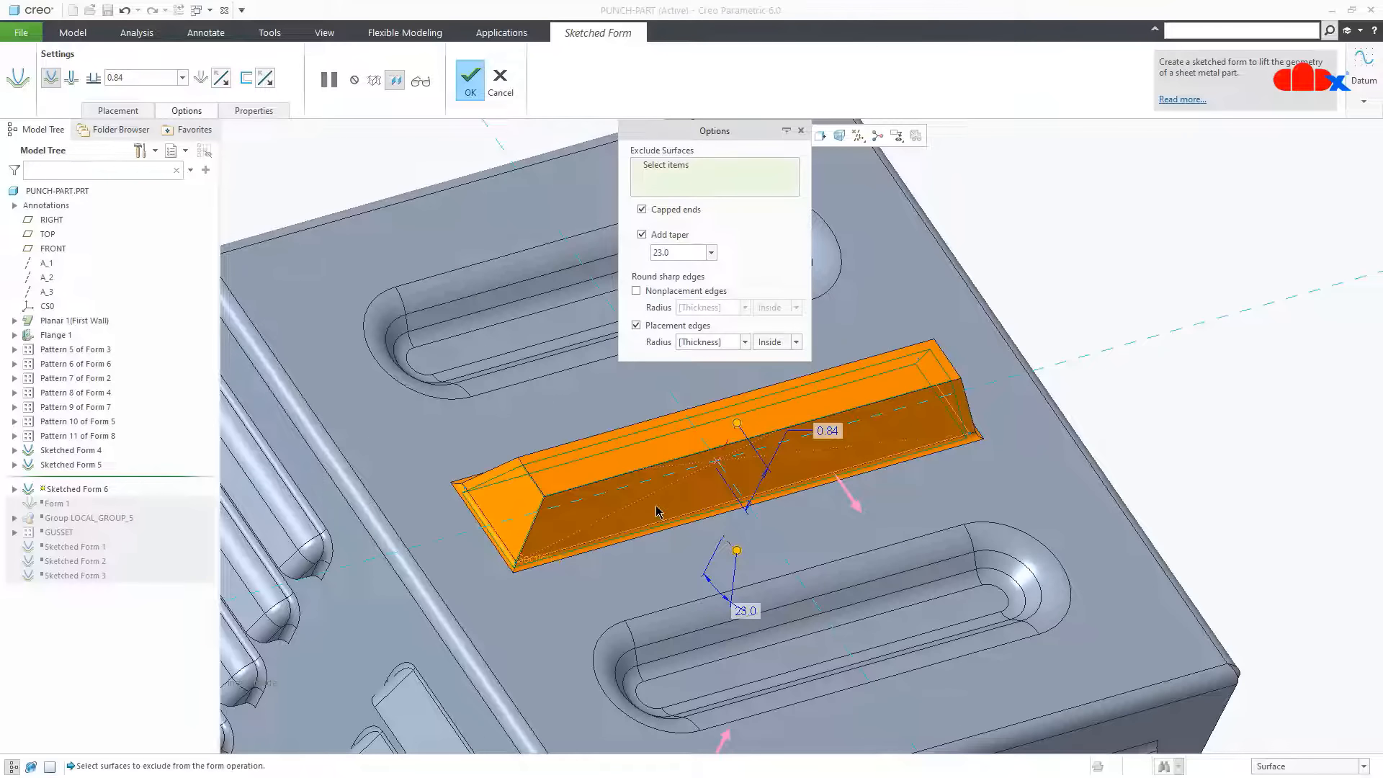
{"action": "middle_click_drag", "start_coordinate": [652, 493], "coordinate": [581, 581]}
{"action": "left_click", "coordinate": [572, 445]}
{"action": "key", "text": "ctrl+d"}
Preview the tapered form with its excluded surfaces and examine the side opening from several angles
{"action": "left_click", "coordinate": [420, 81]}
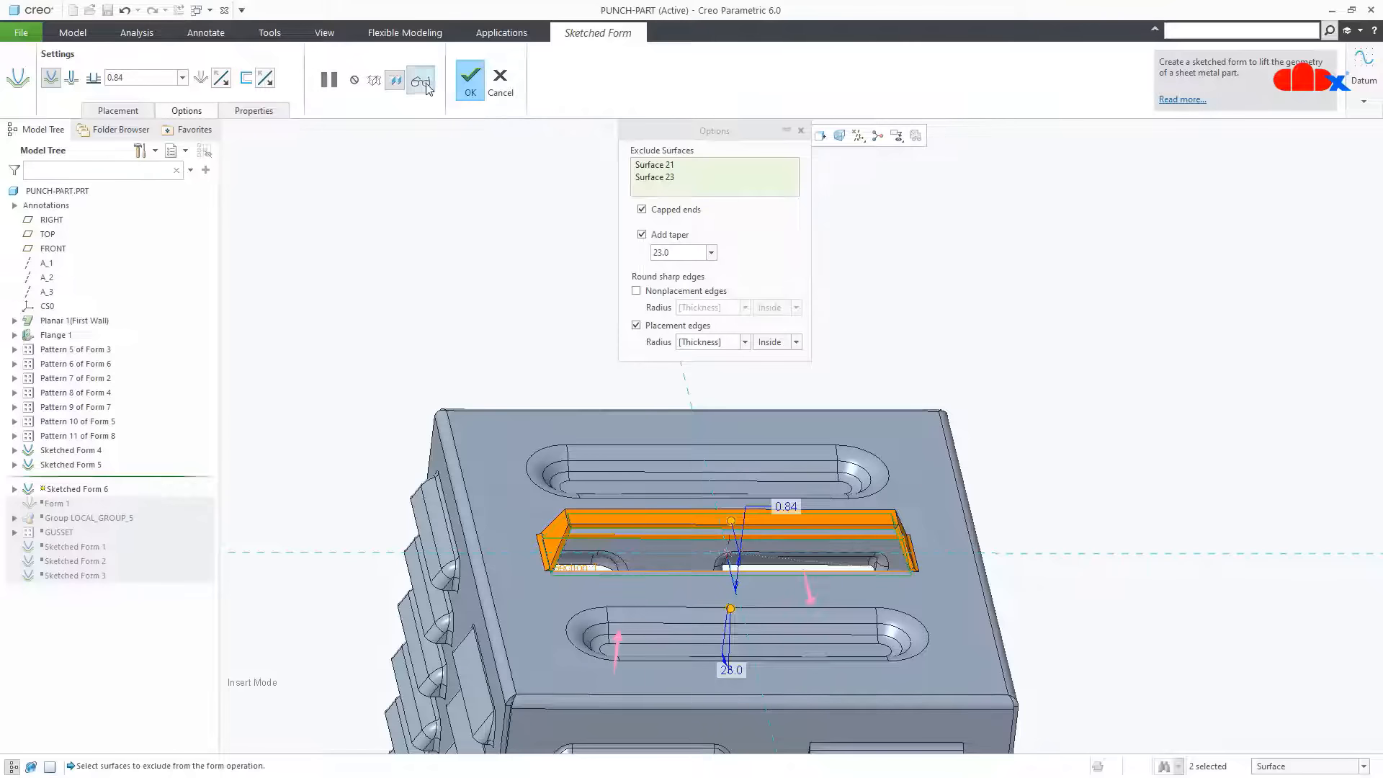
{"action": "middle_click_drag", "start_coordinate": [790, 550], "coordinate": [655, 605]}
{"action": "scroll", "coordinate": [750, 584], "scroll_direction": "up", "scroll_amount": 5}
{"action": "scroll", "coordinate": [654, 605], "scroll_direction": "down", "scroll_amount": 5}
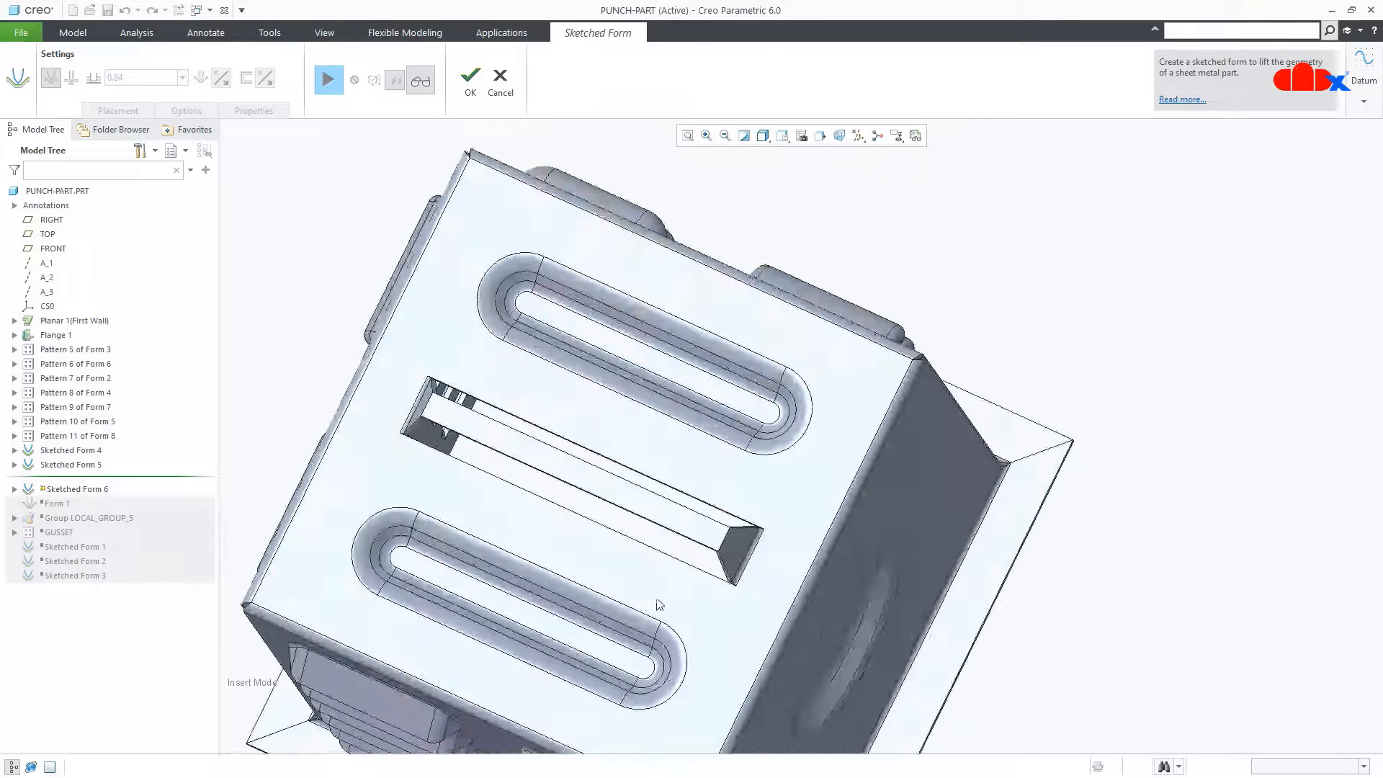
{"action": "mouse_move", "coordinate": [675, 541]}
{"action": "middle_mouse_down"}
{"action": "mouse_move", "coordinate": [675, 558]}
{"action": "mouse_move", "coordinate": [661, 547]}
{"action": "mouse_move", "coordinate": [685, 555]}
{"action": "mouse_move", "coordinate": [678, 536]}
{"action": "mouse_move", "coordinate": [649, 565]}
{"action": "mouse_move", "coordinate": [795, 546]}
{"action": "mouse_move", "coordinate": [781, 569]}
{"action": "mouse_move", "coordinate": [799, 603]}
{"action": "middle_mouse_up"}
{"action": "scroll", "coordinate": [695, 603], "scroll_direction": "down", "scroll_amount": 2}
{"action": "middle_click_drag", "start_coordinate": [696, 602], "coordinate": [670, 549]}
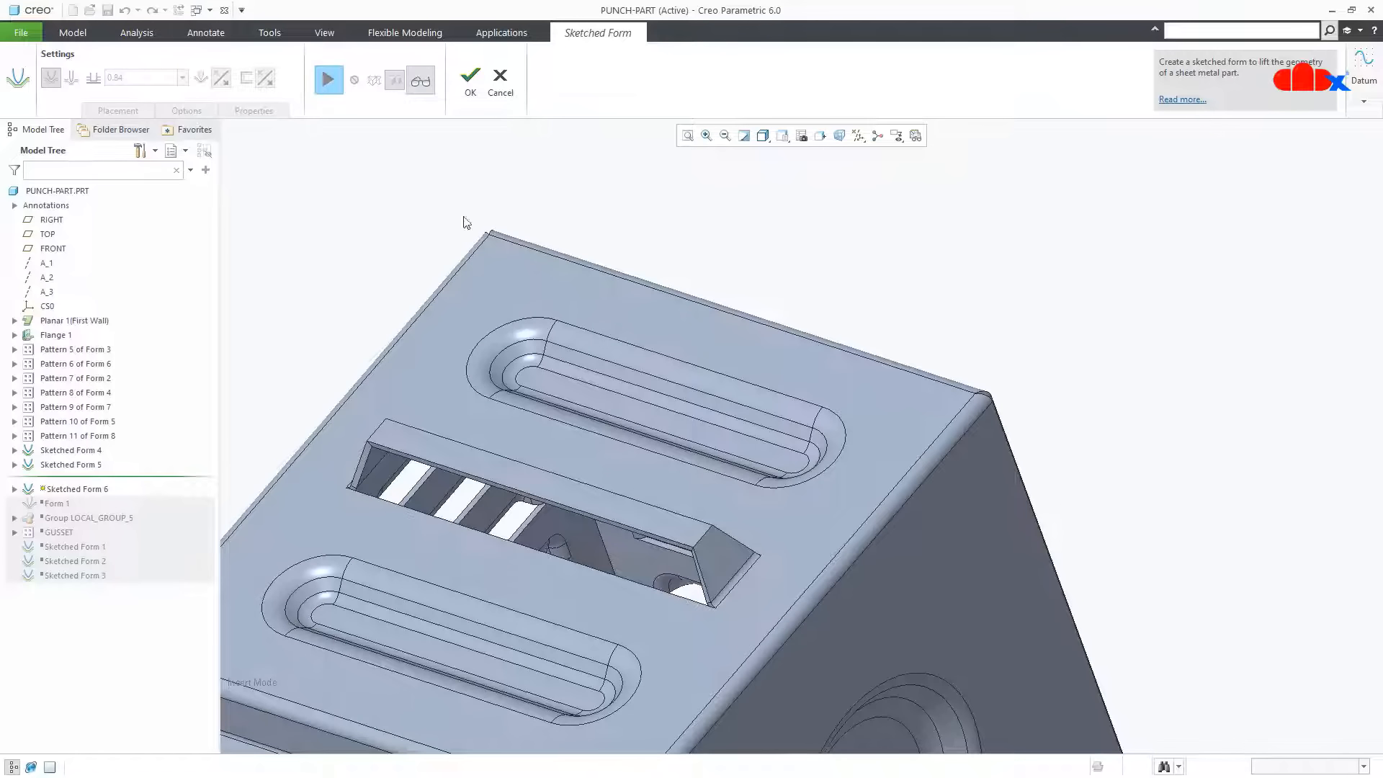
Resume editing the form, set its taper to 30 degrees, and discard the whole sketched form
{"action": "left_click", "coordinate": [325, 81]}
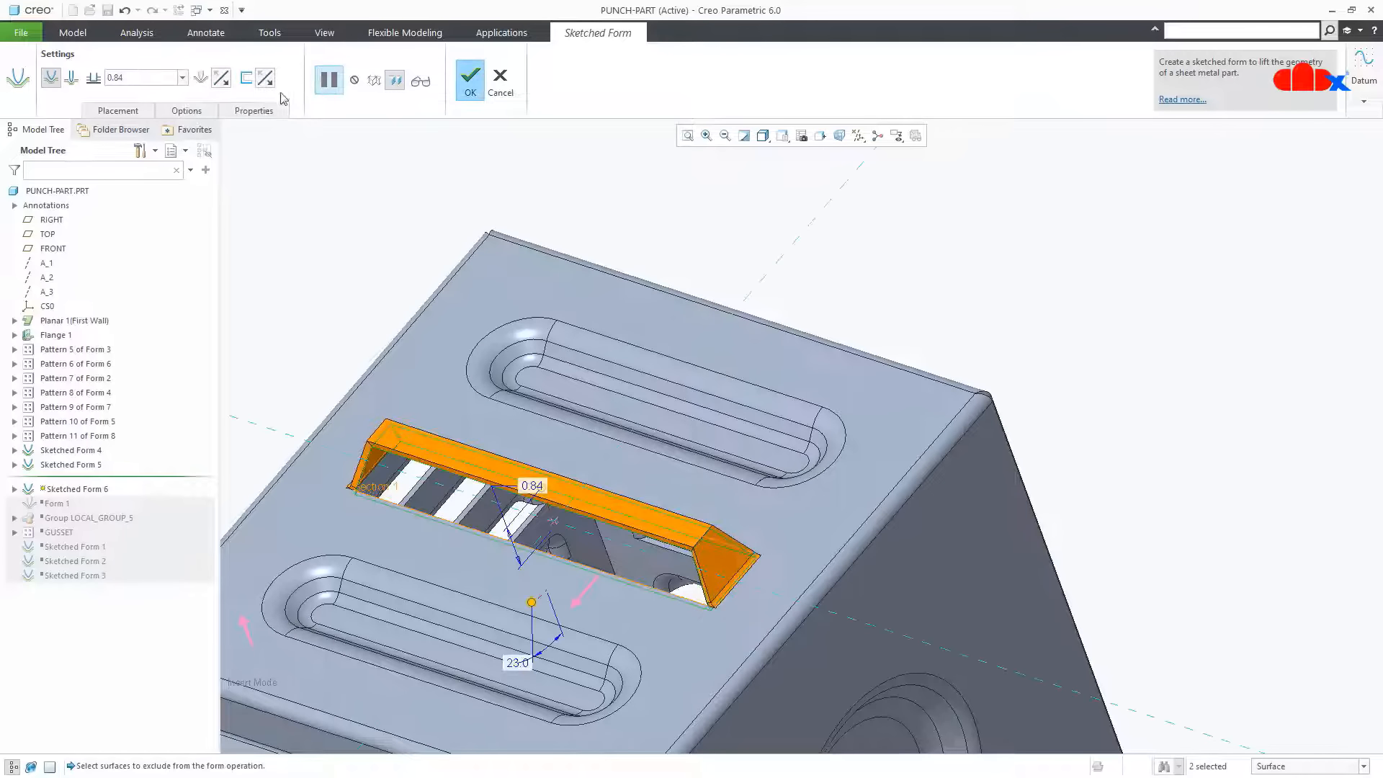
{"action": "left_click", "coordinate": [186, 111]}
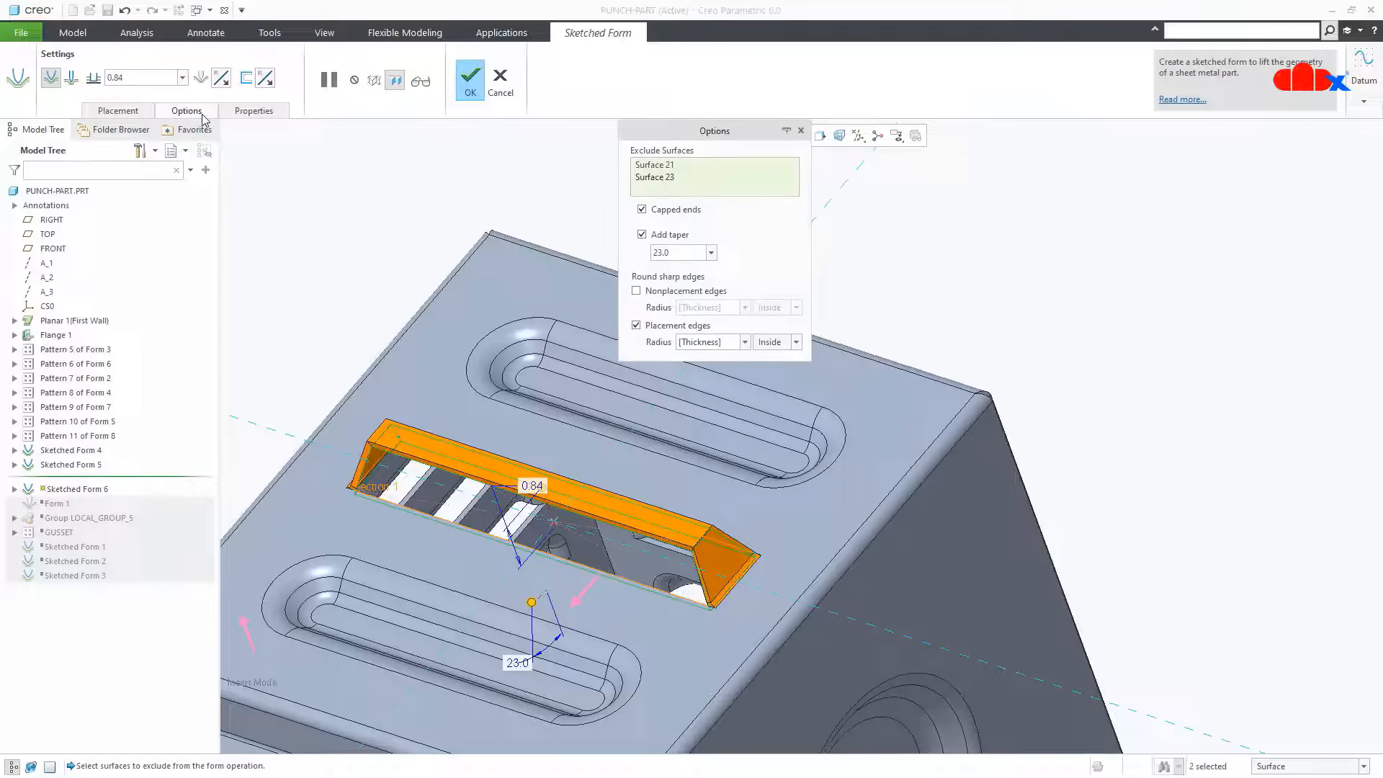
{"action": "double_click", "coordinate": [661, 252]}
{"action": "type", "text": "3"}
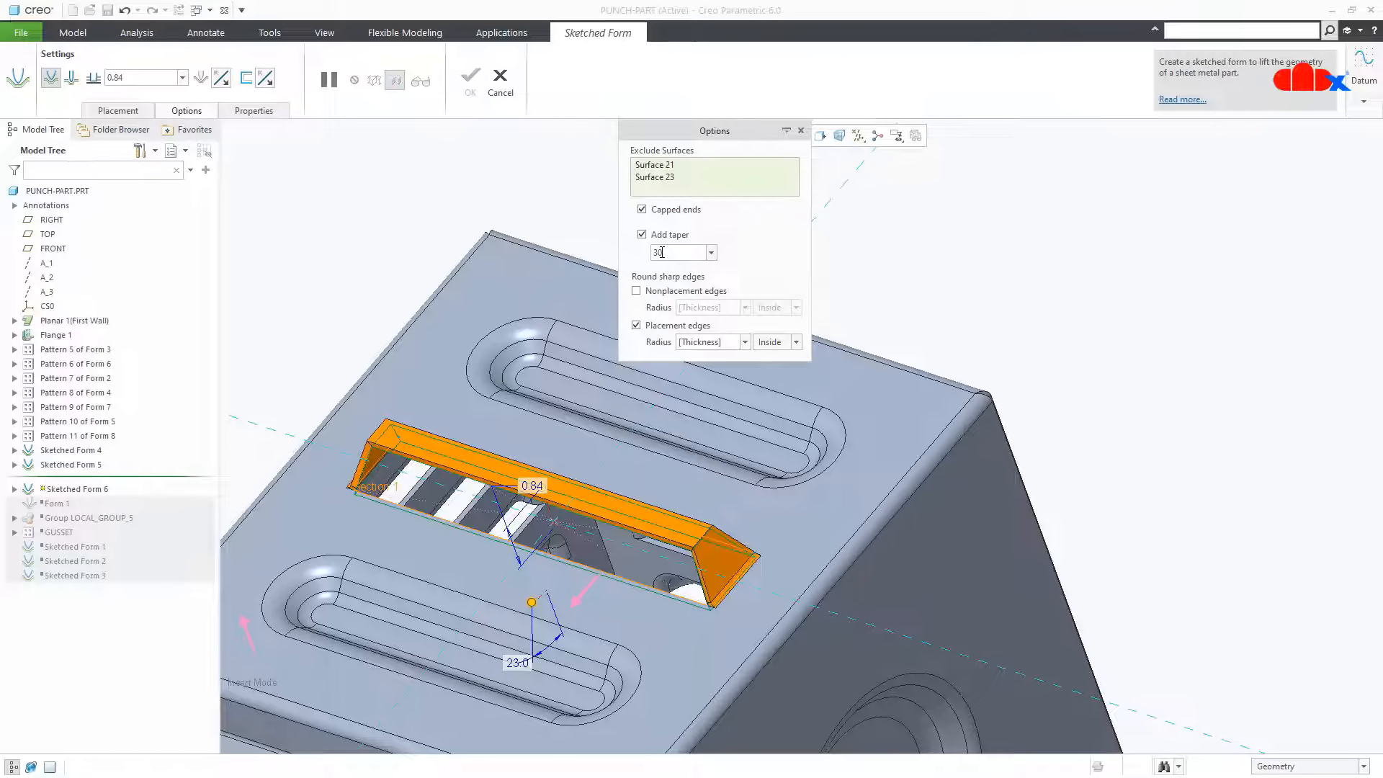
{"action": "type", "text": "0"}
{"action": "key", "text": "Return"}
{"action": "left_click", "coordinate": [501, 81]}
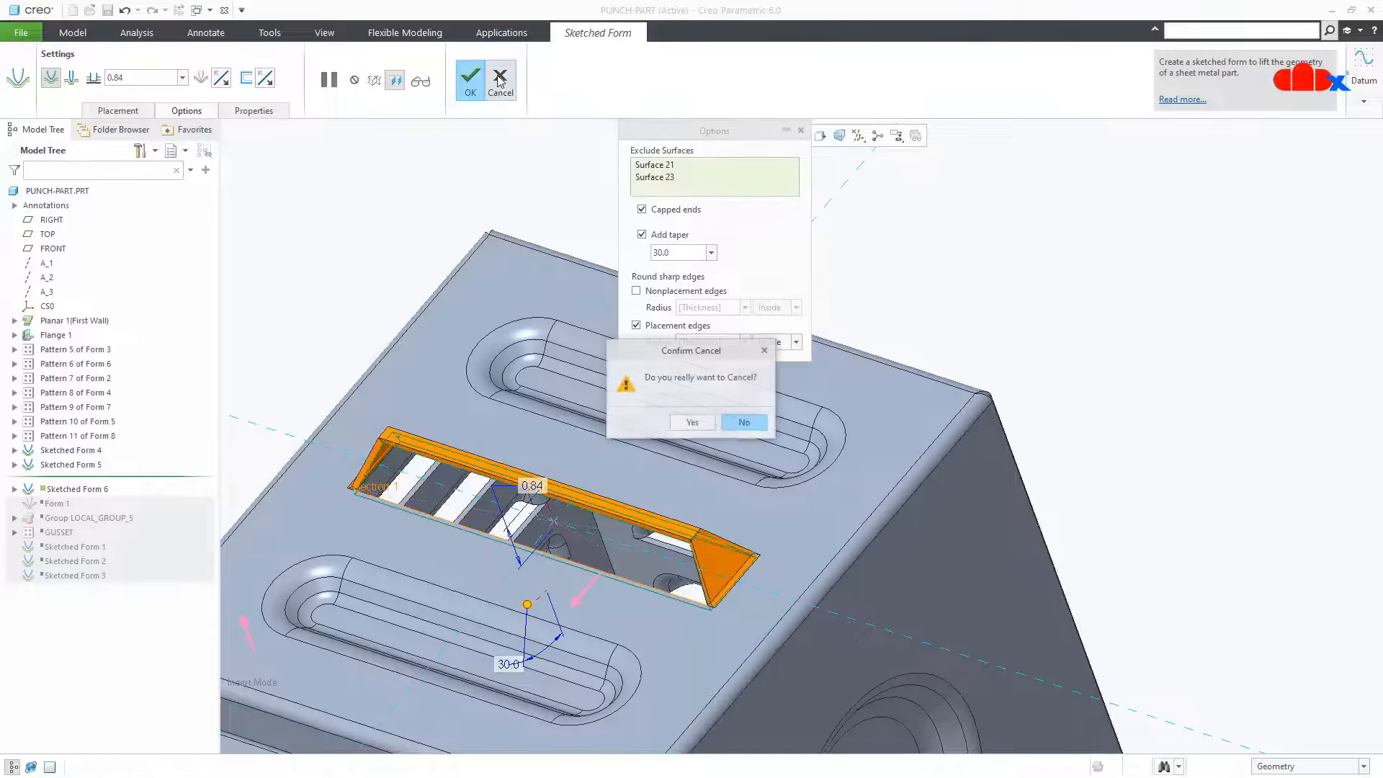
{"action": "left_click", "coordinate": [697, 424]}
Delete Sketched Form 4 and Sketched Form 5 from the side face of the box
{"action": "key", "text": "ctrl+d"}
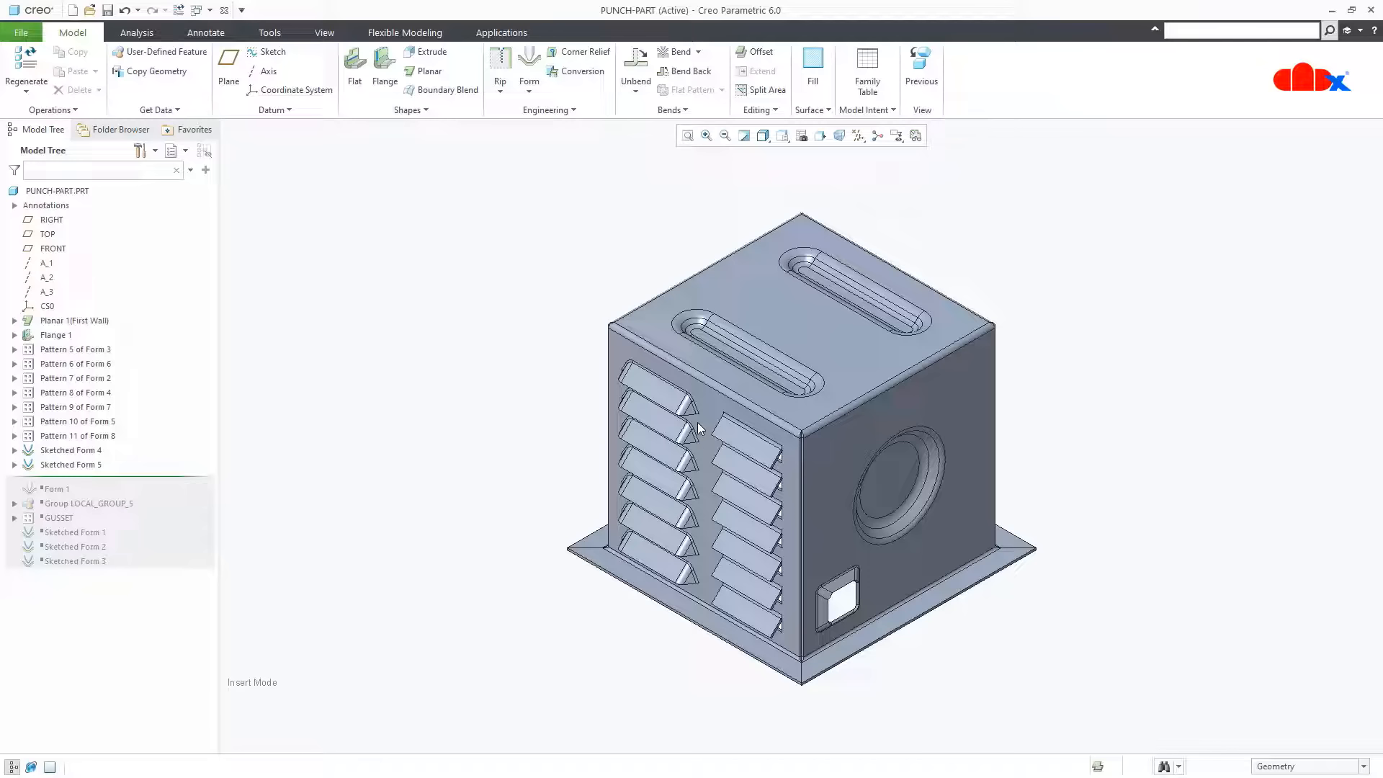
{"action": "left_click", "coordinate": [99, 452]}
{"action": "left_click", "coordinate": [71, 465], "text": "ctrl"}
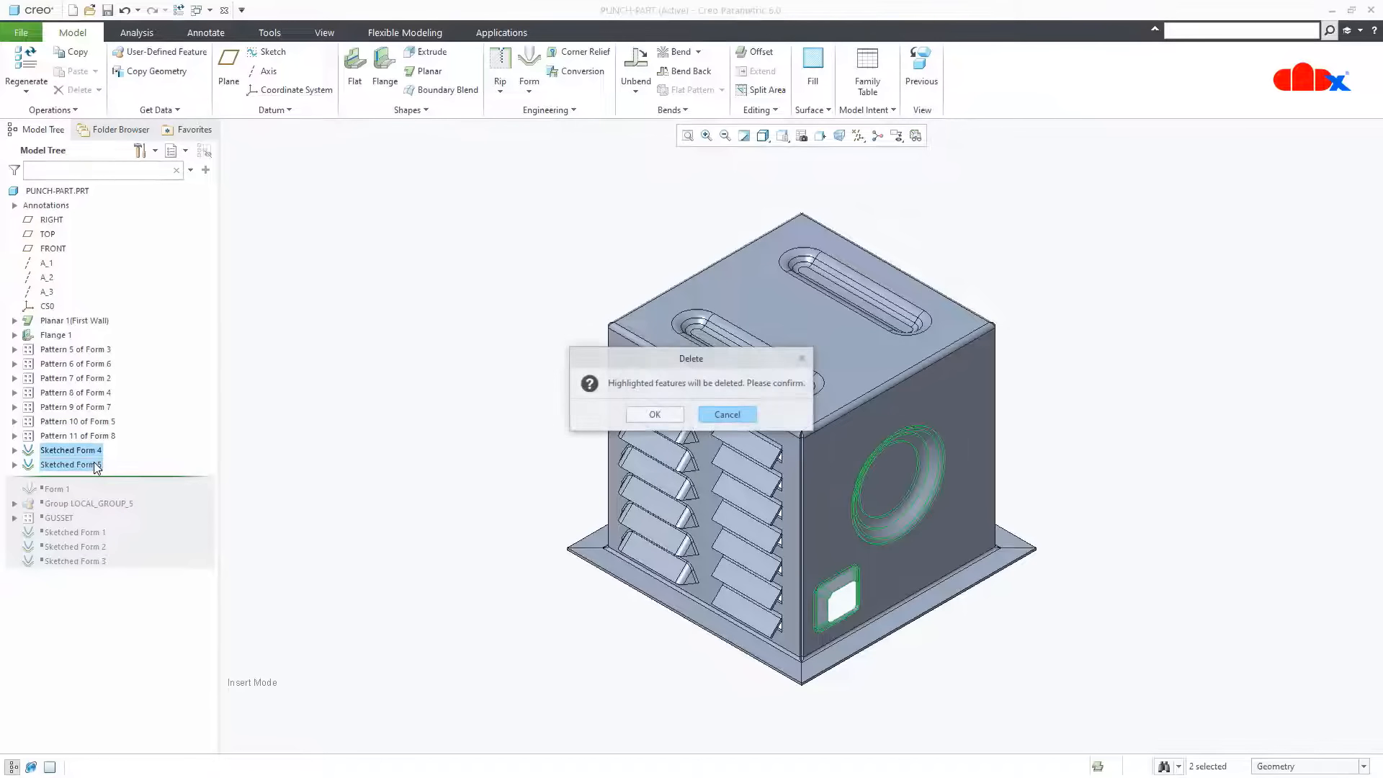
{"action": "key", "text": "Delete"}
{"action": "left_click", "coordinate": [676, 415]}
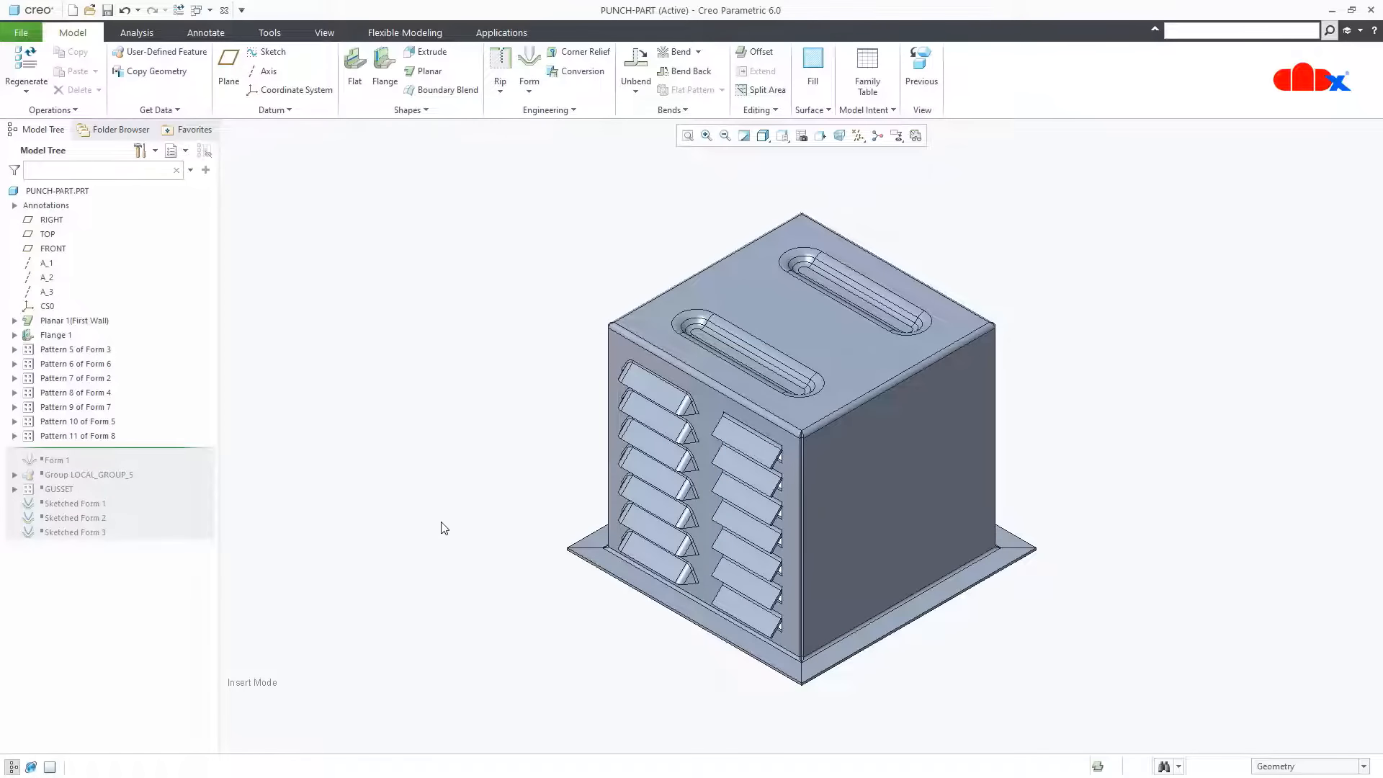
Move the insertion point below Form 1 to examine its raised handle, and move it on to below GUSSET
{"action": "left_click_drag", "start_coordinate": [182, 452], "coordinate": [182, 467]}
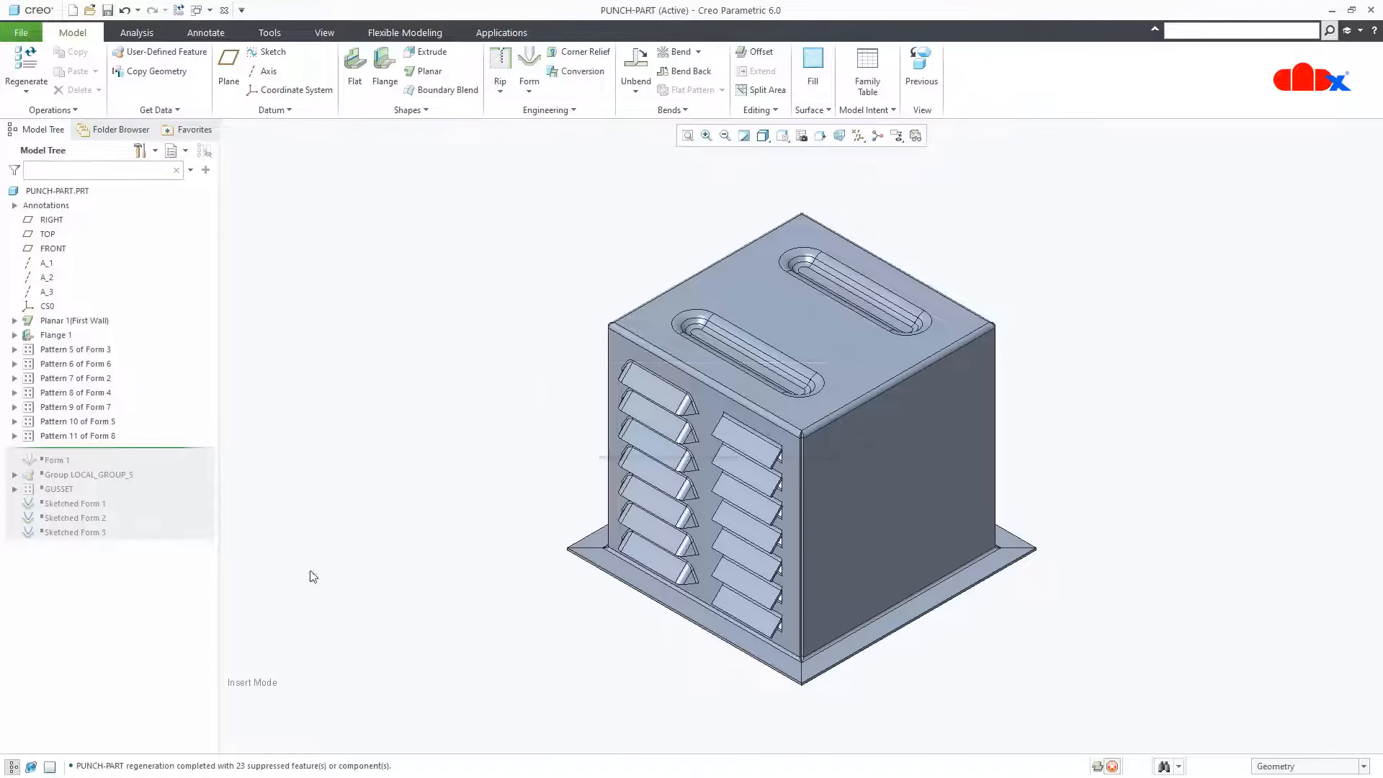
{"action": "scroll", "coordinate": [760, 317], "scroll_direction": "down", "scroll_amount": 3}
{"action": "mouse_move", "coordinate": [775, 438]}
{"action": "middle_mouse_down"}
{"action": "mouse_move", "coordinate": [812, 399]}
{"action": "mouse_move", "coordinate": [779, 435]}
{"action": "middle_mouse_up"}
{"action": "key", "text": "ctrl+d"}
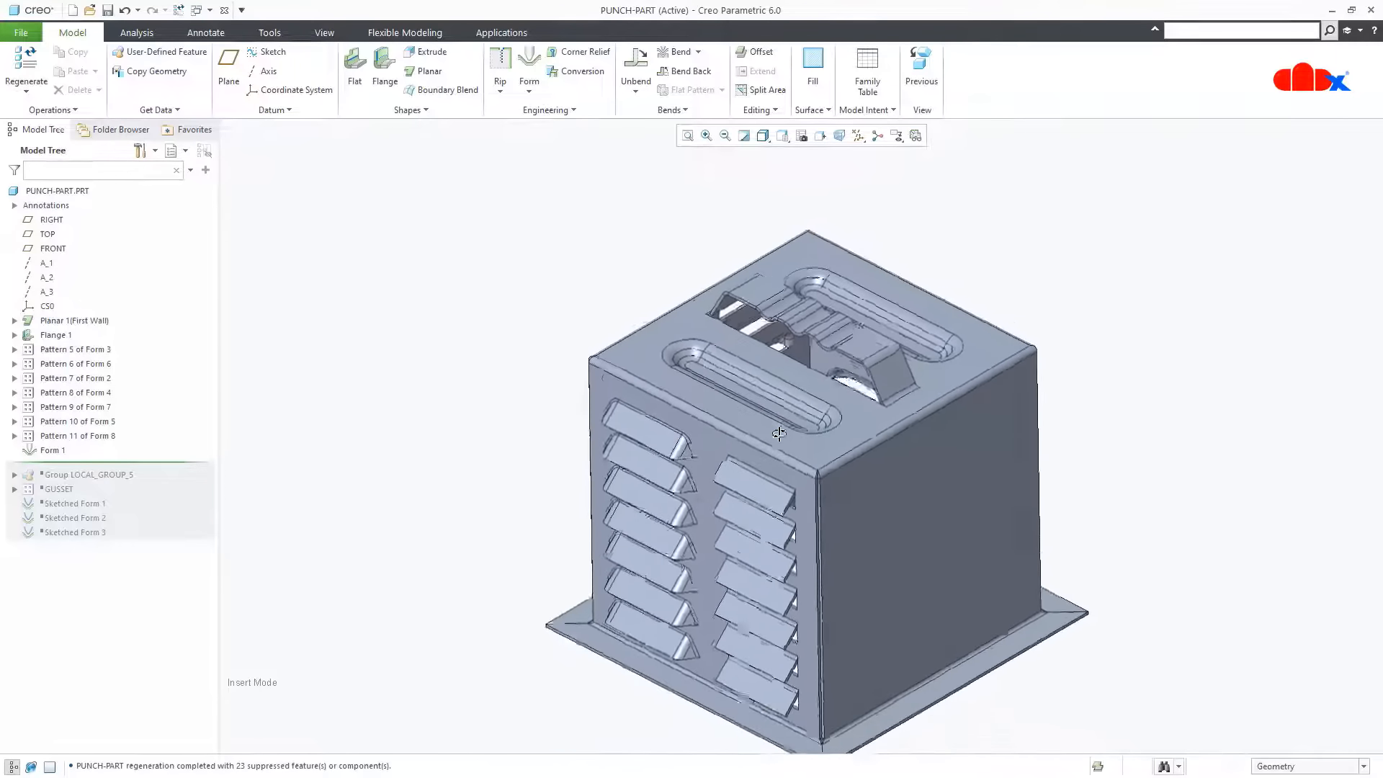
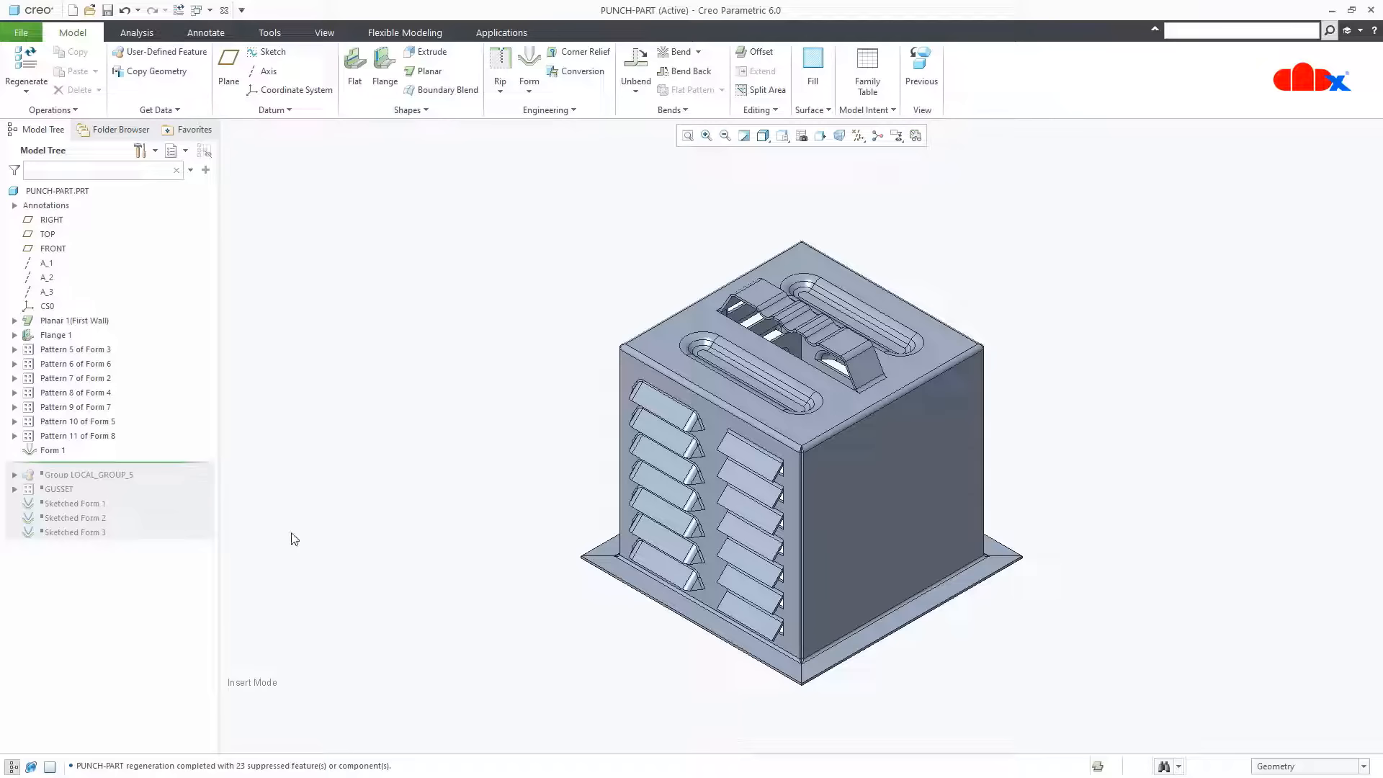
{"action": "left_click_drag", "start_coordinate": [175, 478], "coordinate": [168, 492]}
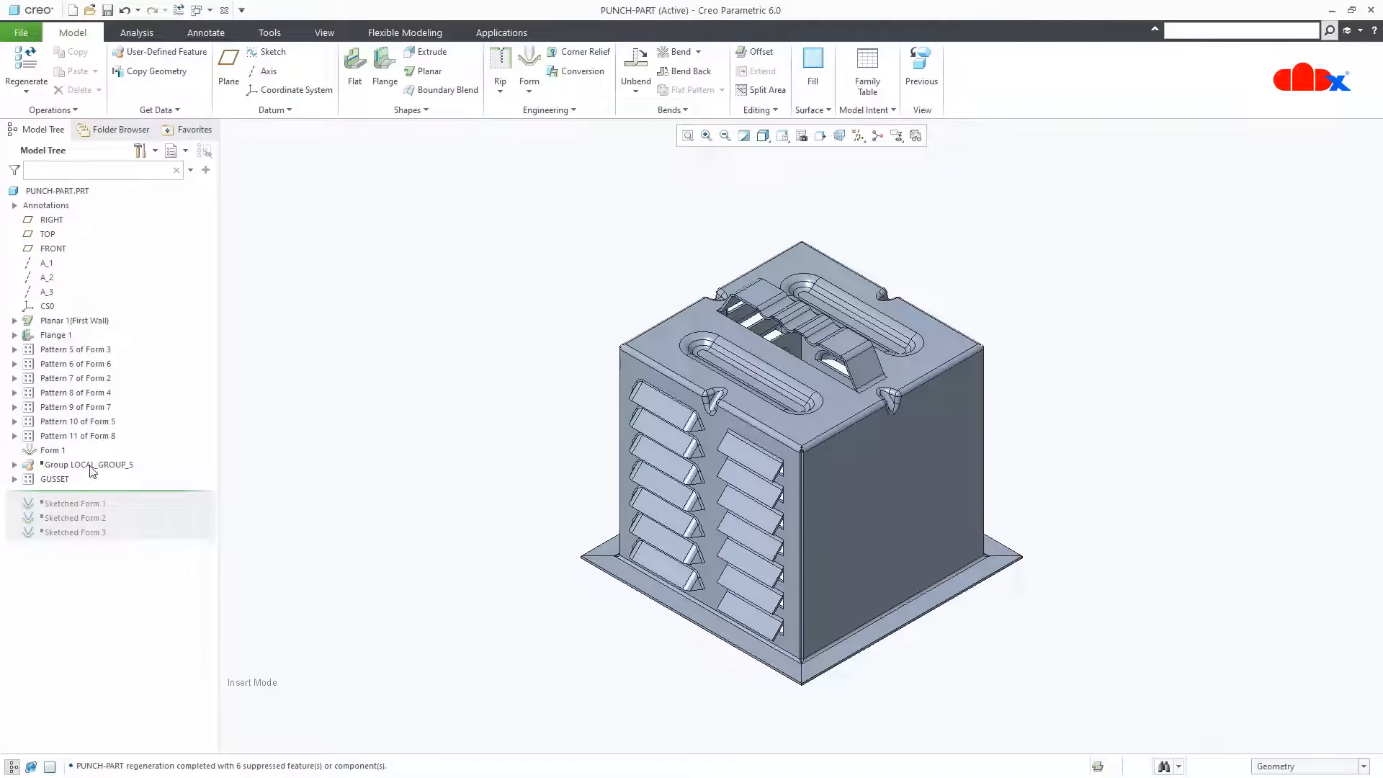
Suppress Form 1, the raised handle between the two top slots
{"action": "left_click", "coordinate": [52, 452]}
{"action": "left_click", "coordinate": [51, 451]}
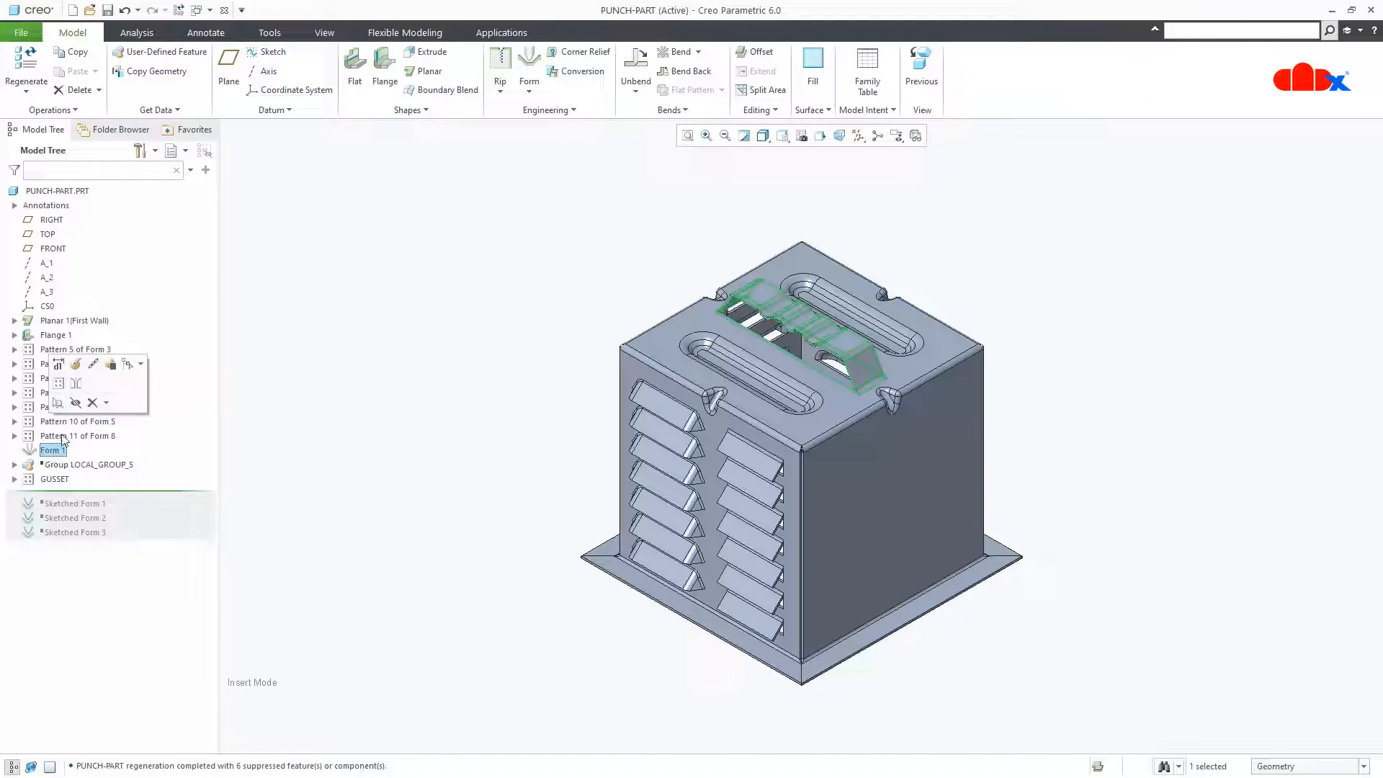
{"action": "left_click", "coordinate": [110, 364]}
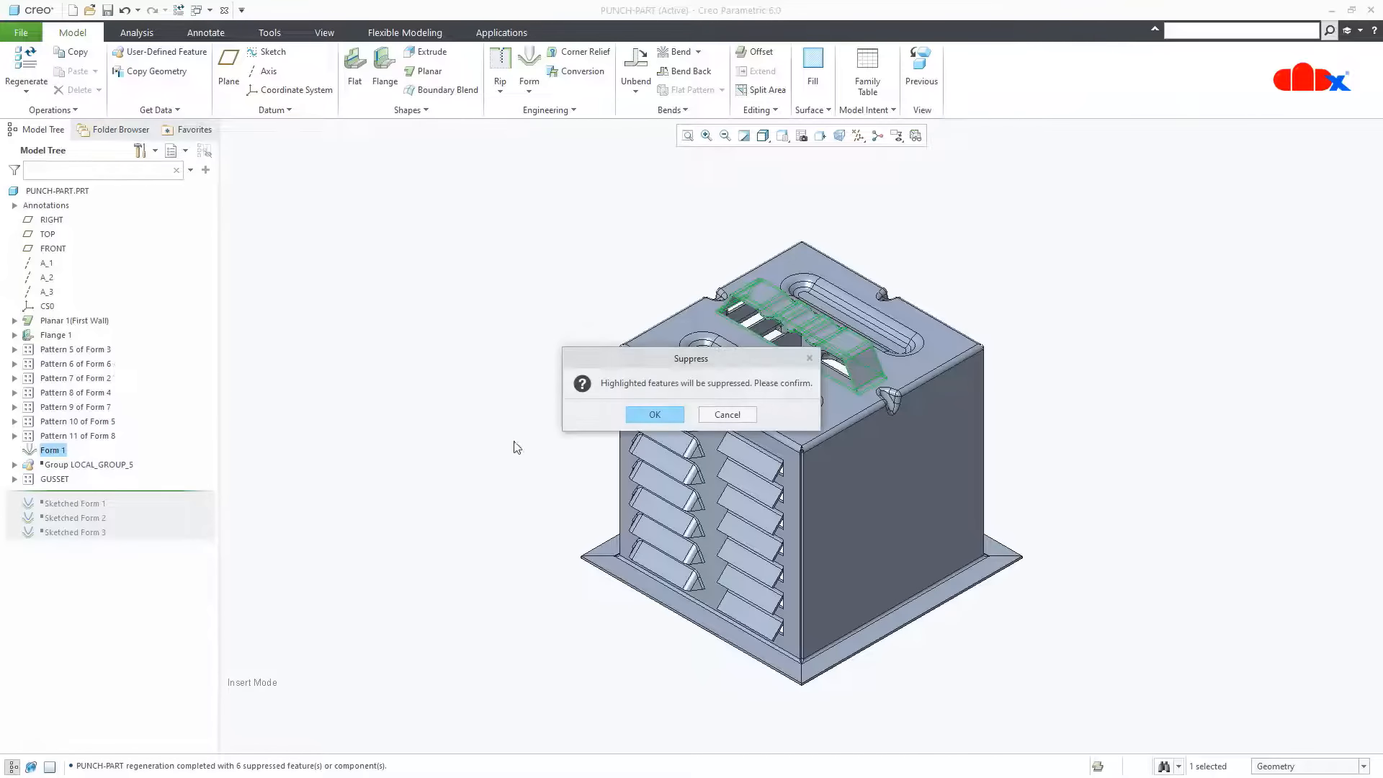
{"action": "left_click", "coordinate": [659, 415]}
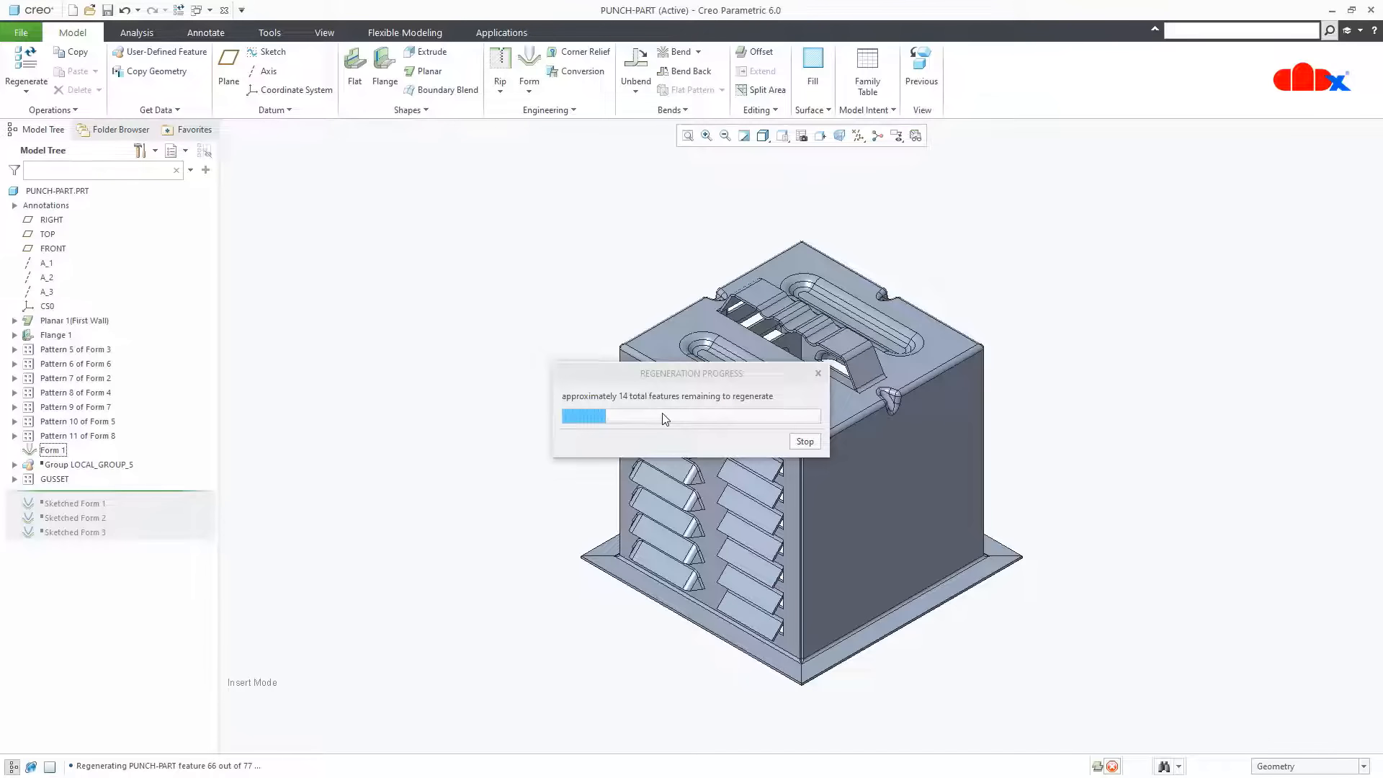
Resume the suppressed group LOCAL_GROUP_5 and inspect the handle it adds on the top face
{"action": "left_click", "coordinate": [96, 467]}
{"action": "left_click", "coordinate": [110, 382]}
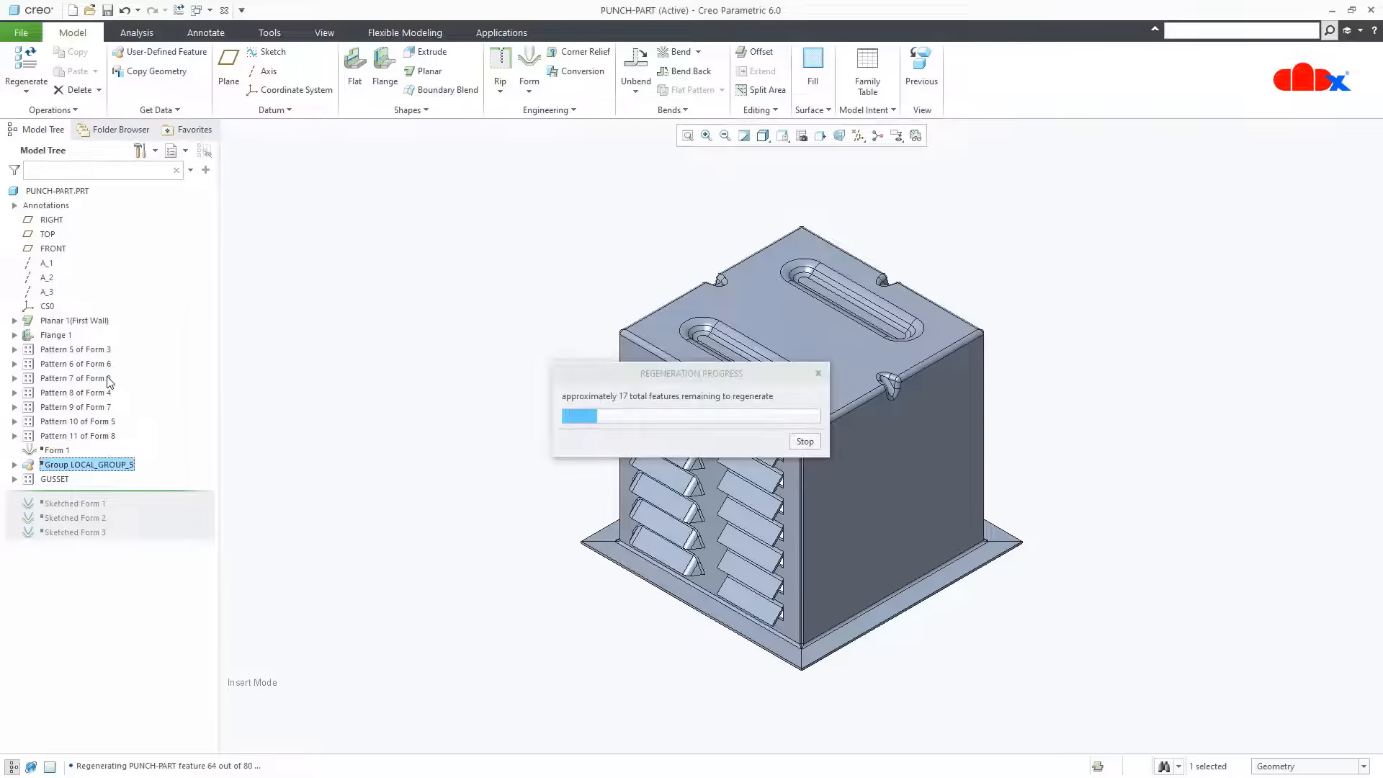
{"action": "scroll", "coordinate": [771, 352], "scroll_direction": "down", "scroll_amount": 3}
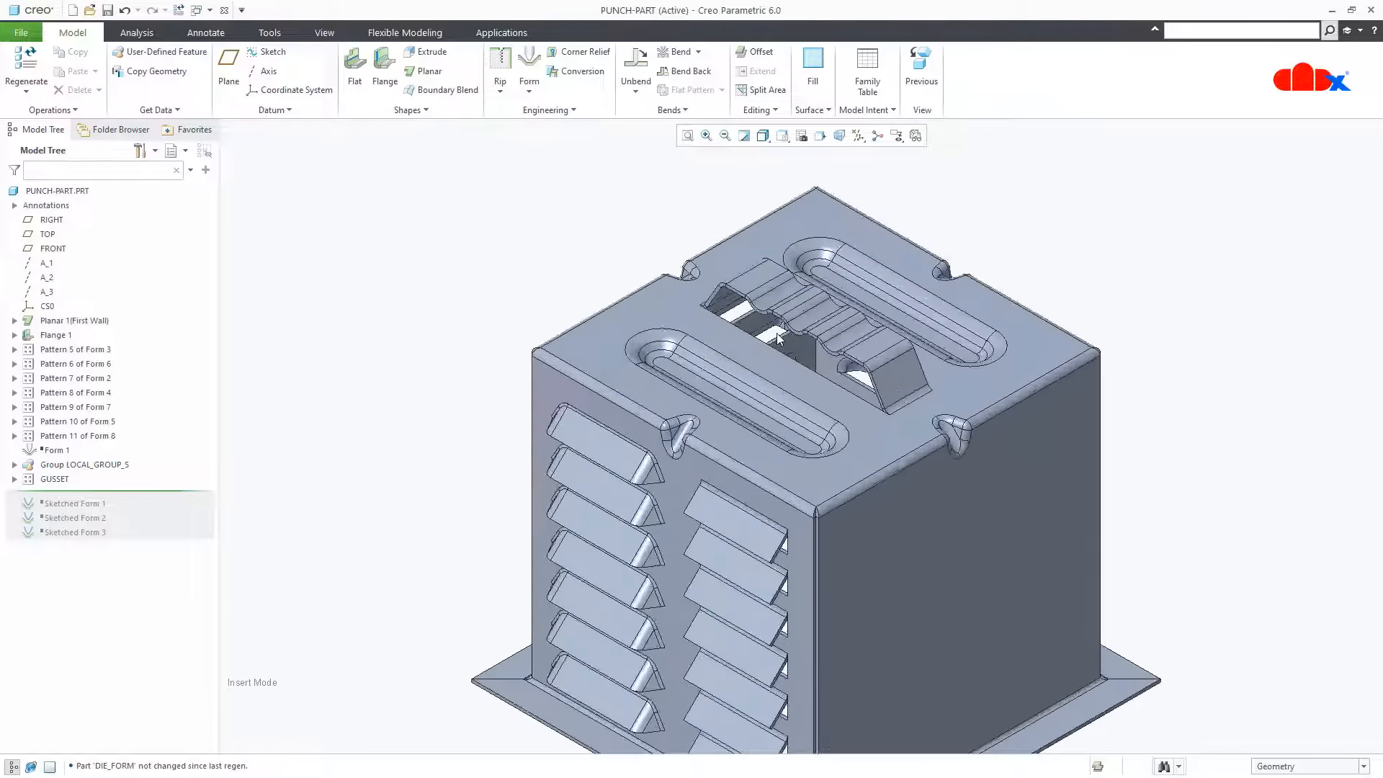
{"action": "scroll", "coordinate": [780, 342], "scroll_direction": "down", "scroll_amount": 3}
{"action": "mouse_move", "coordinate": [868, 495]}
{"action": "middle_mouse_down"}
{"action": "mouse_move", "coordinate": [909, 440]}
{"action": "mouse_move", "coordinate": [868, 496]}
{"action": "middle_mouse_up"}
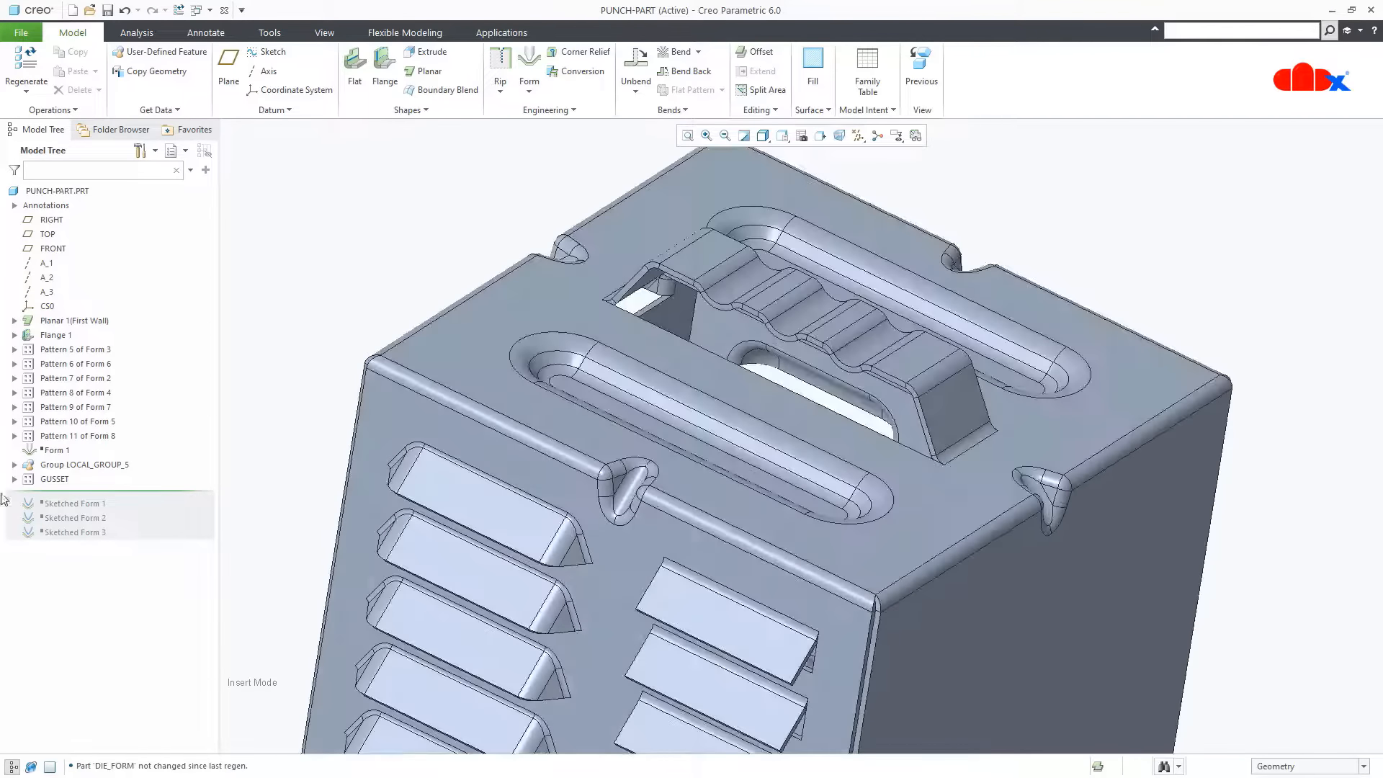
Expand LOCAL_GROUP_5 and open the definition of its surface extrusion, Extrude 2
{"action": "left_click", "coordinate": [14, 464]}
{"action": "left_click", "coordinate": [71, 480]}
{"action": "left_click", "coordinate": [74, 494]}
{"action": "left_click", "coordinate": [72, 479]}
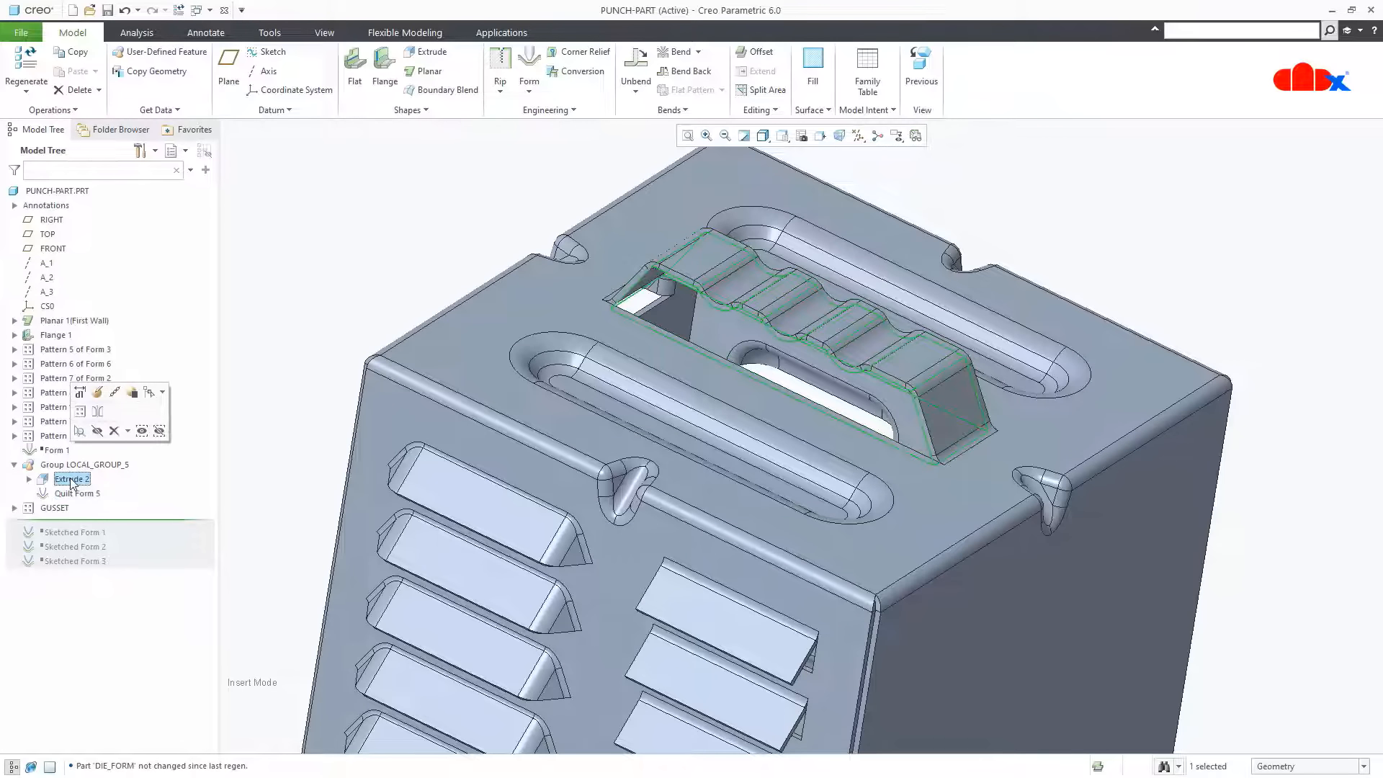
{"action": "left_click", "coordinate": [97, 391]}
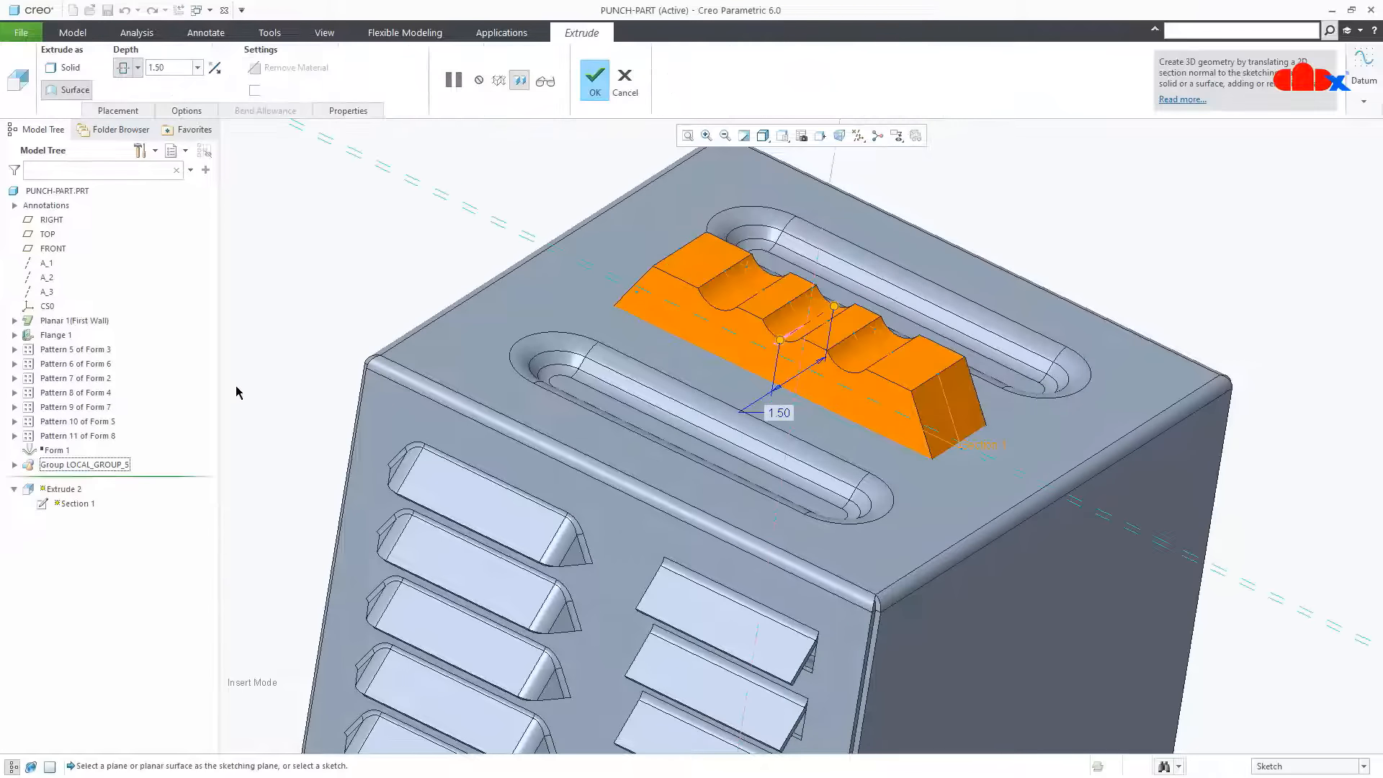
Examine the handle extrusion's section sketch and surface shape, and close both without changing any dimensions
{"action": "left_click", "coordinate": [252, 338]}
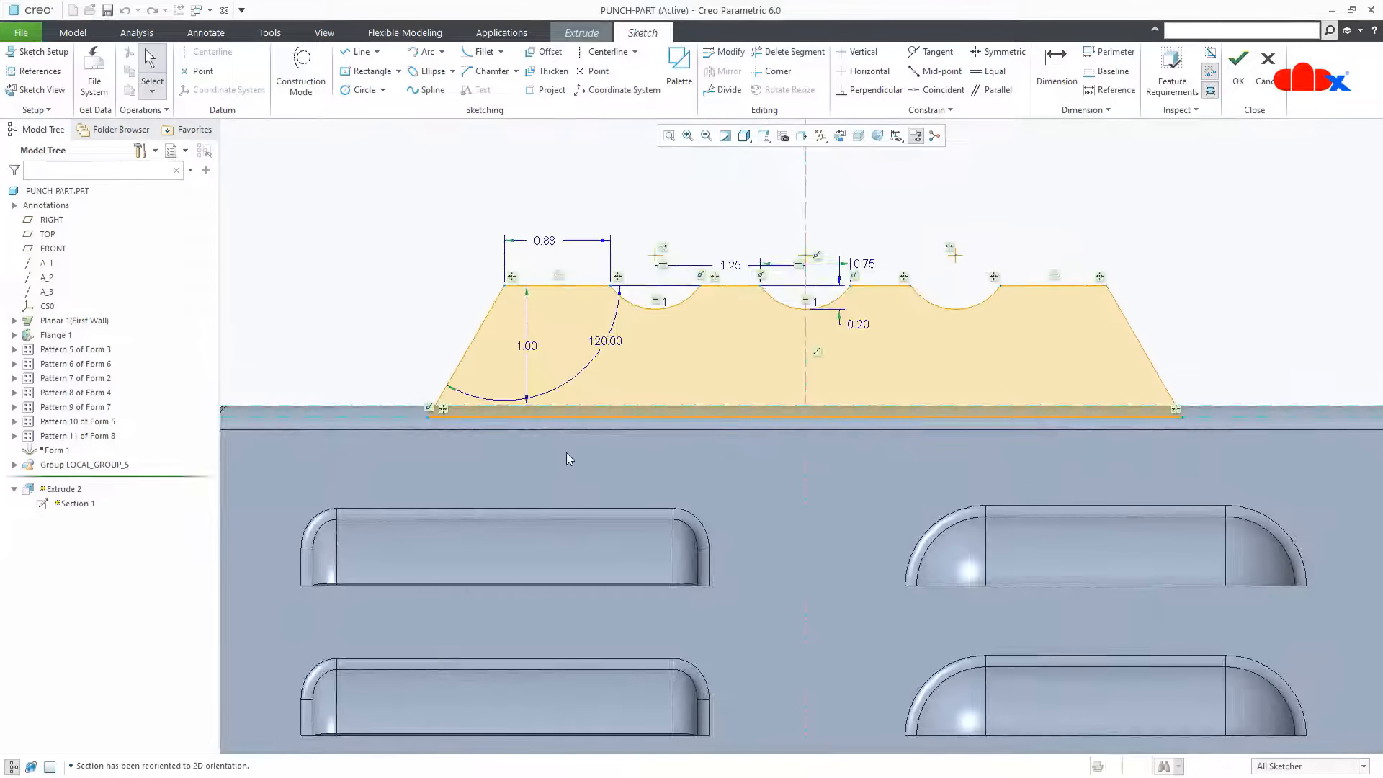
{"action": "mouse_move", "coordinate": [566, 452]}
{"action": "middle_mouse_down"}
{"action": "mouse_move", "coordinate": [682, 486]}
{"action": "mouse_move", "coordinate": [782, 490]}
{"action": "middle_mouse_up"}
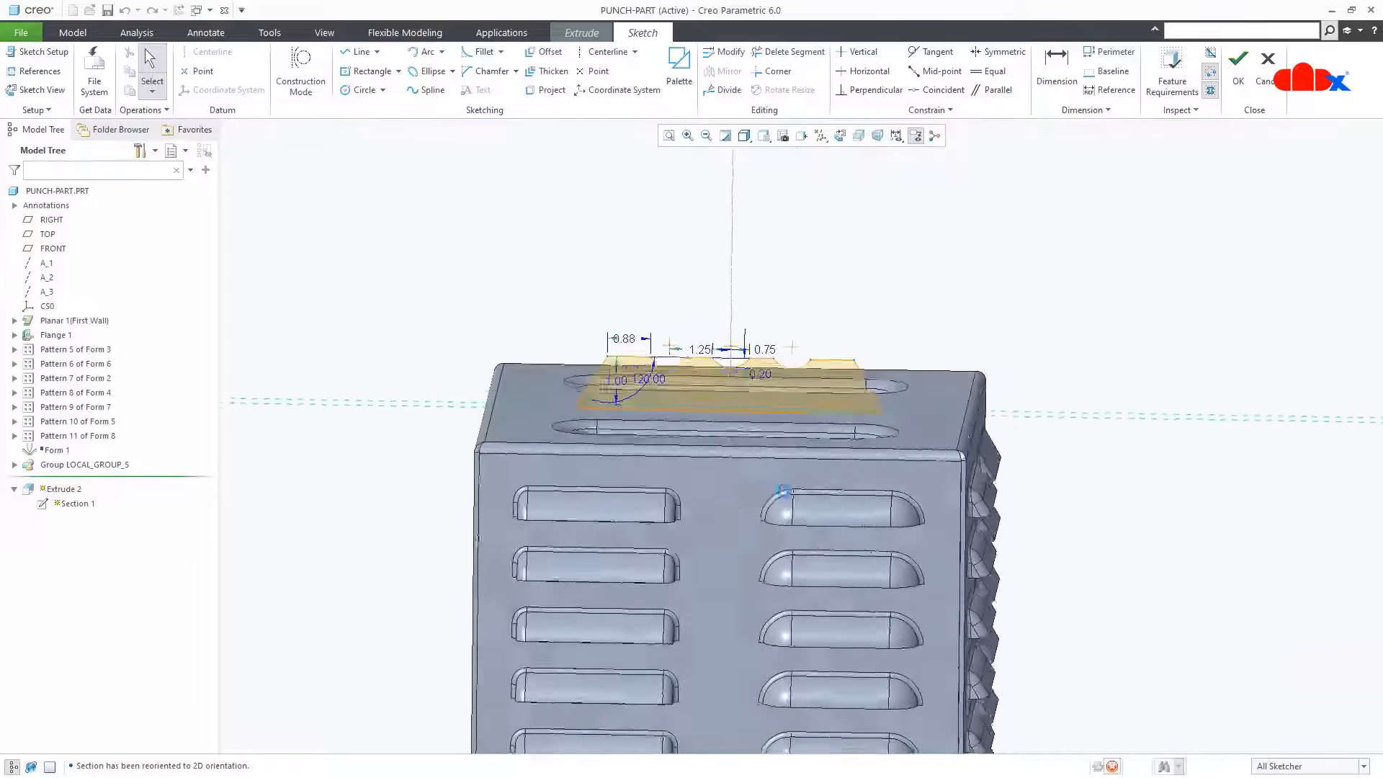
{"action": "scroll", "coordinate": [708, 380], "scroll_direction": "down", "scroll_amount": 4}
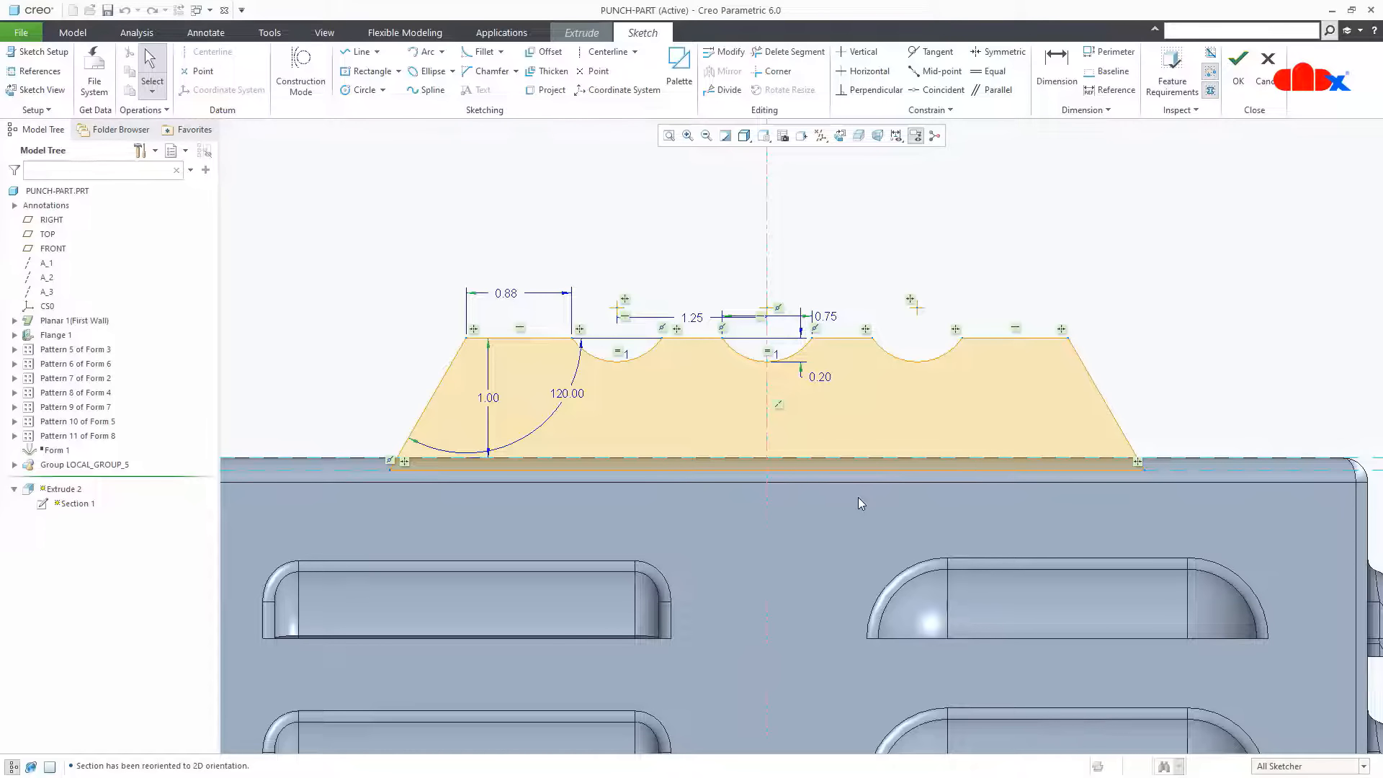
{"action": "left_click", "coordinate": [1238, 86]}
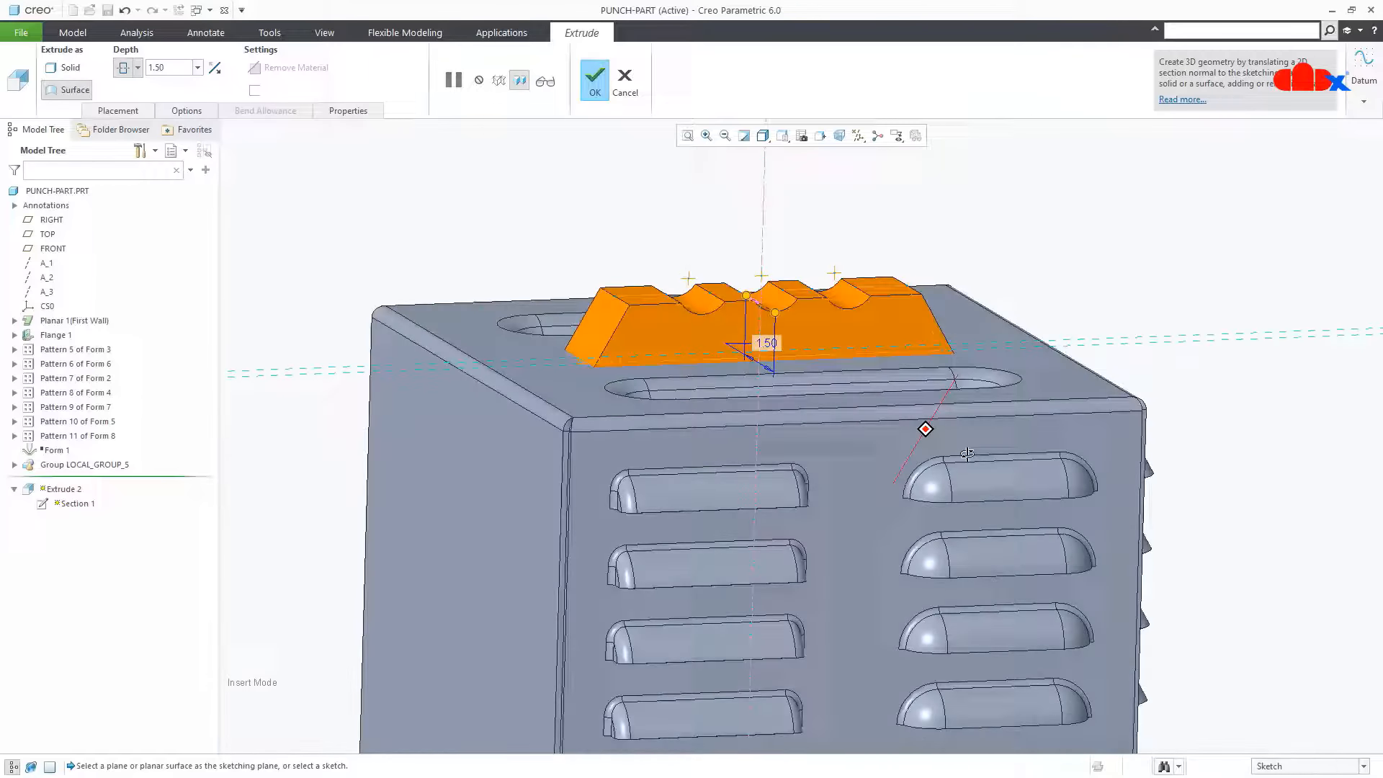
{"action": "middle_click_drag", "start_coordinate": [968, 454], "coordinate": [639, 366]}
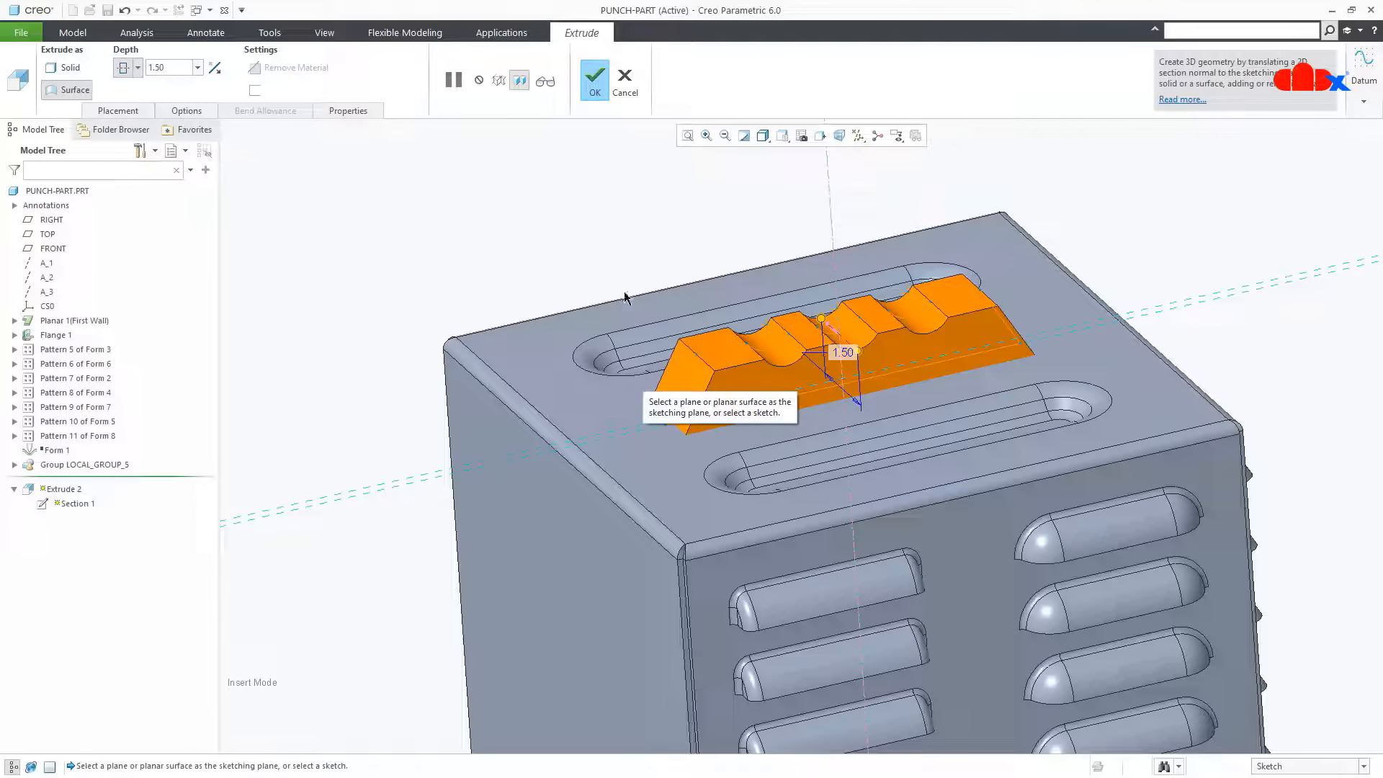
{"action": "left_click", "coordinate": [598, 91]}
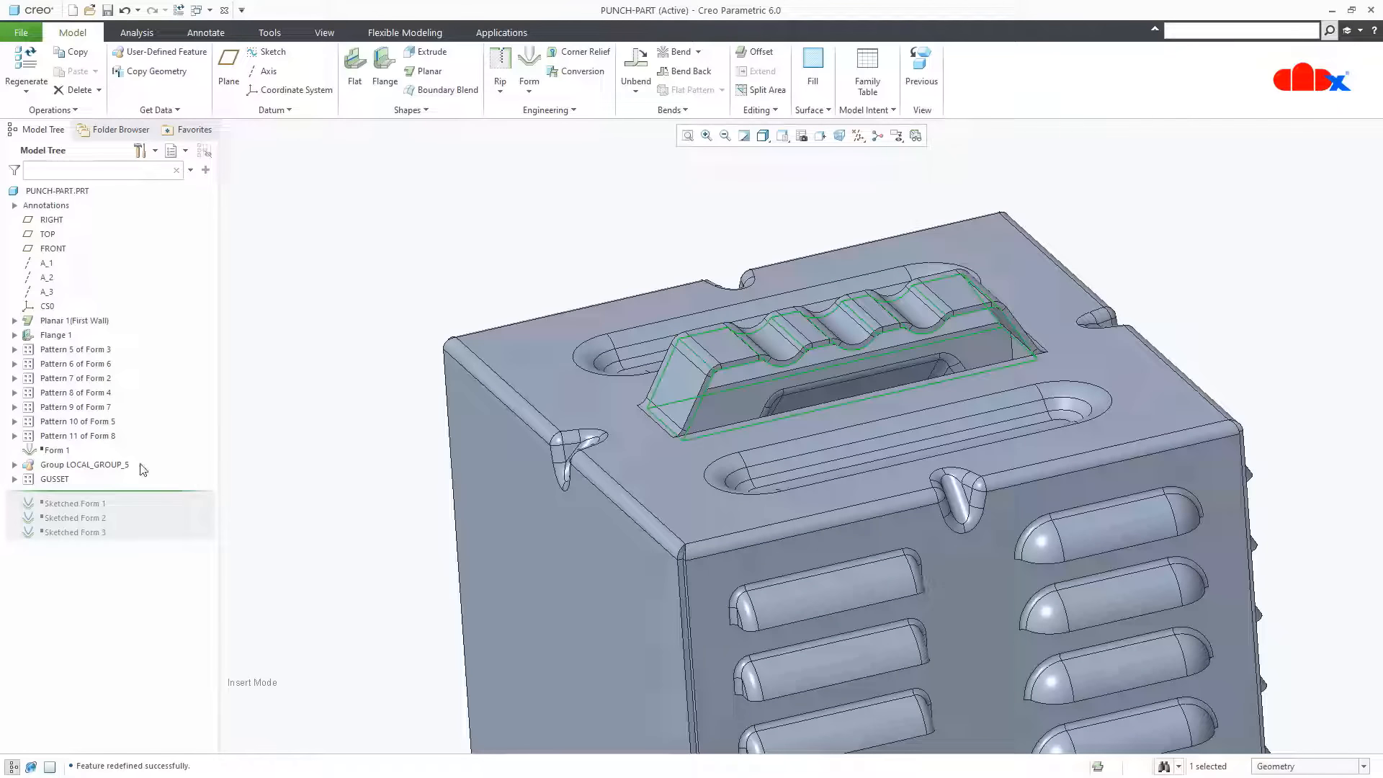
Open the definition of Quilt Form 5 in LOCAL_GROUP_5, inspect the handle from several angles, and close it unchanged
{"action": "left_click", "coordinate": [15, 465]}
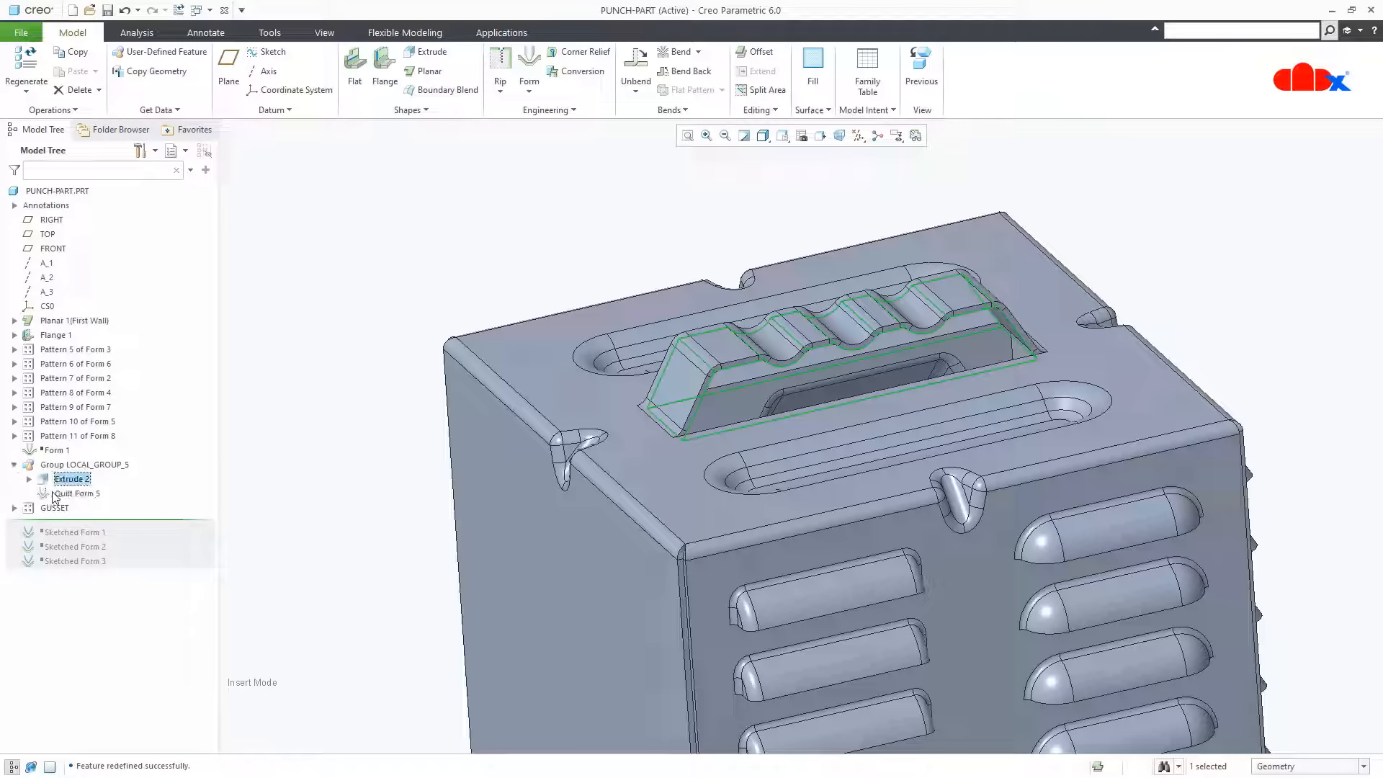
{"action": "left_click", "coordinate": [74, 493]}
{"action": "left_click", "coordinate": [76, 431]}
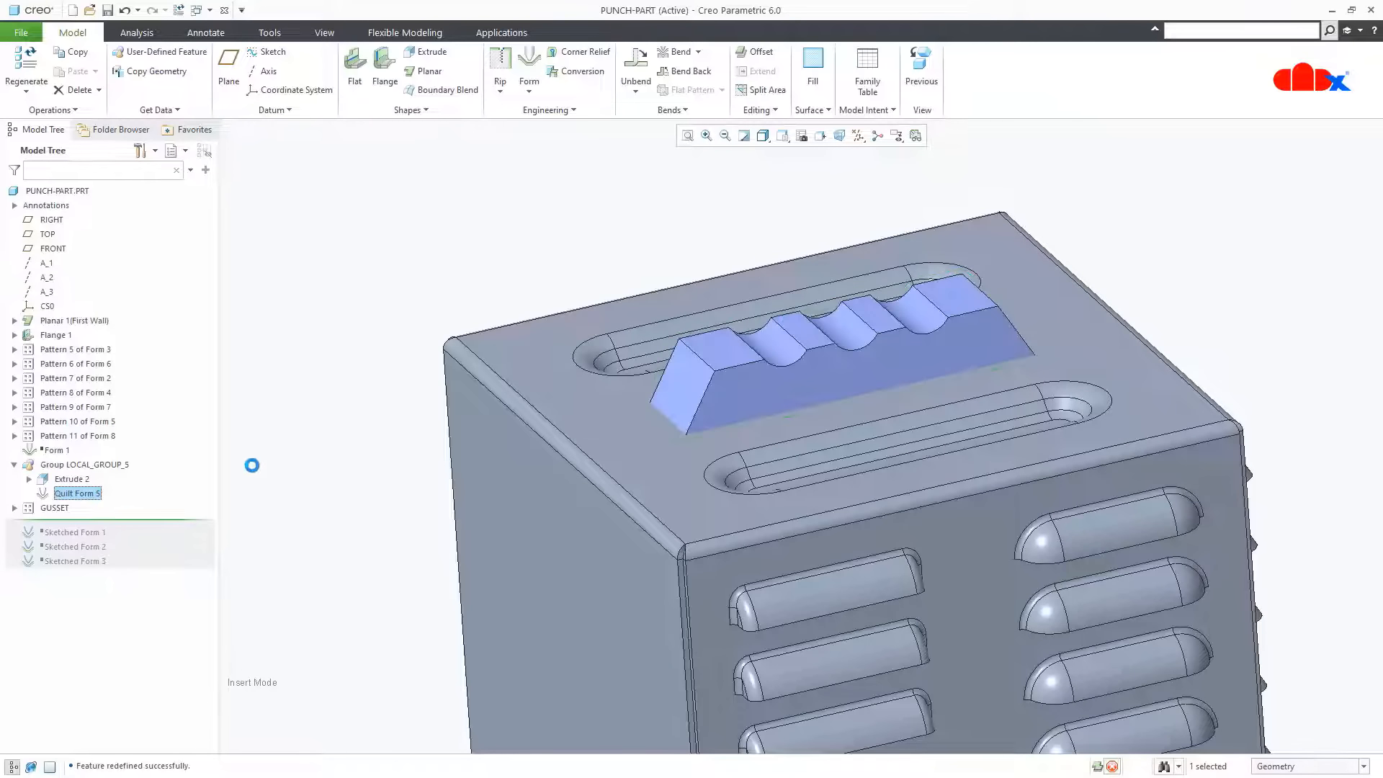
{"action": "middle_click_drag", "start_coordinate": [425, 473], "coordinate": [410, 448]}
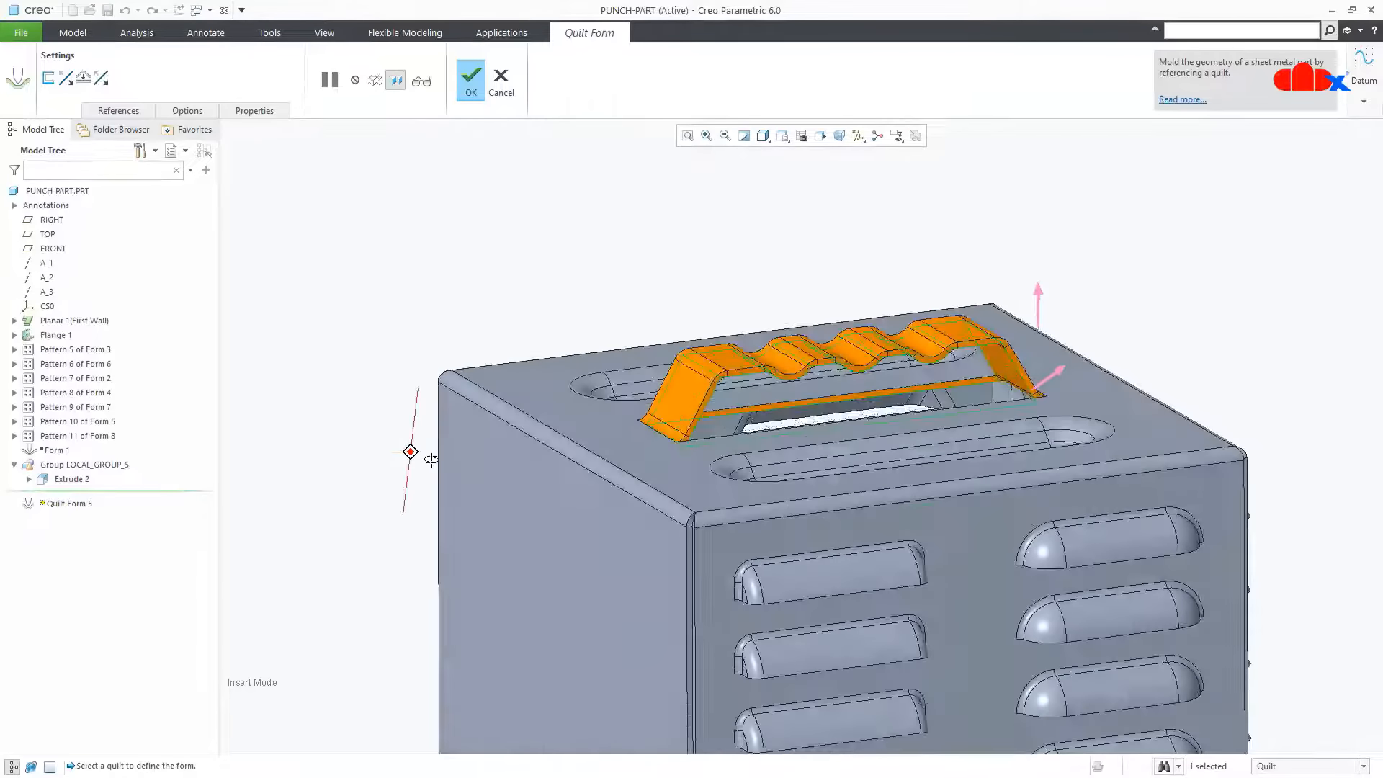
{"action": "middle_click", "coordinate": [443, 440]}
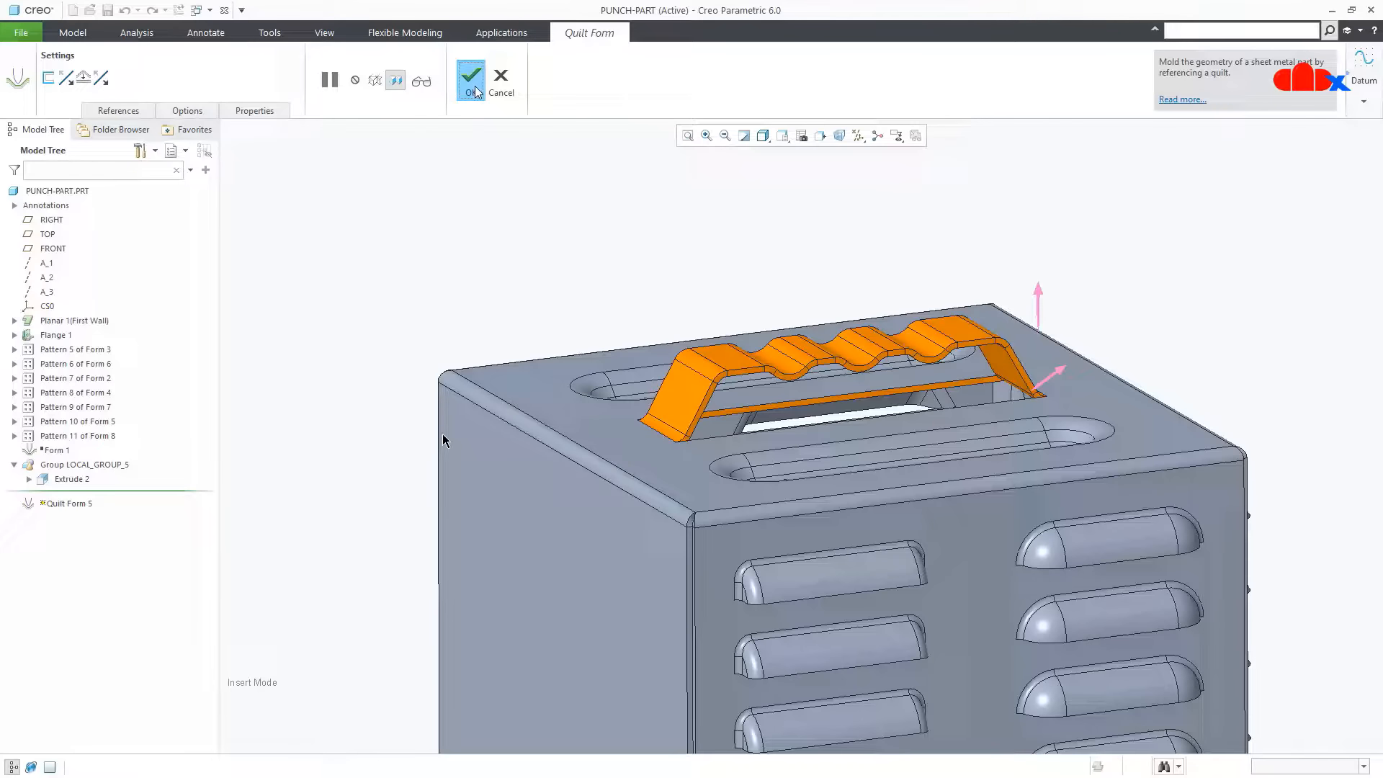
{"action": "left_click", "coordinate": [461, 265]}
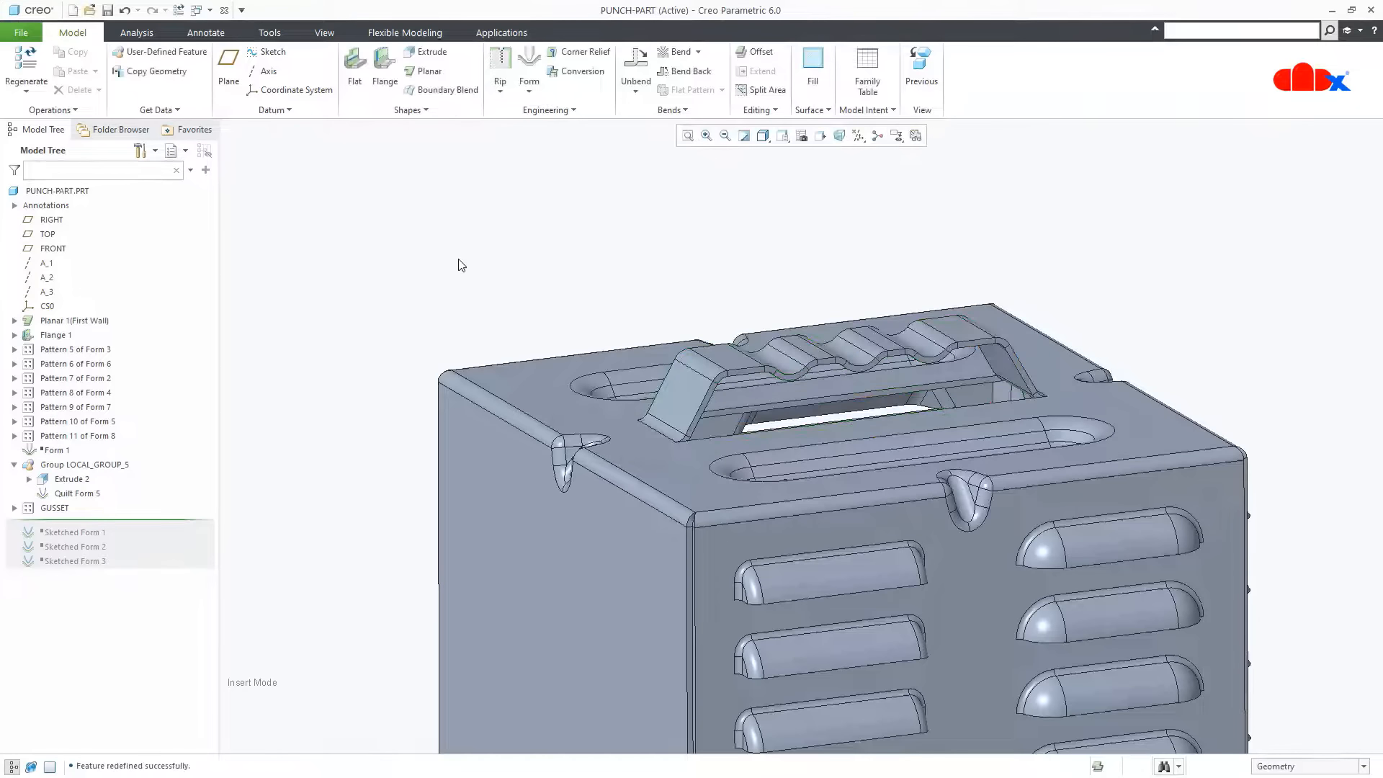
{"action": "key", "text": "ctrl+d"}
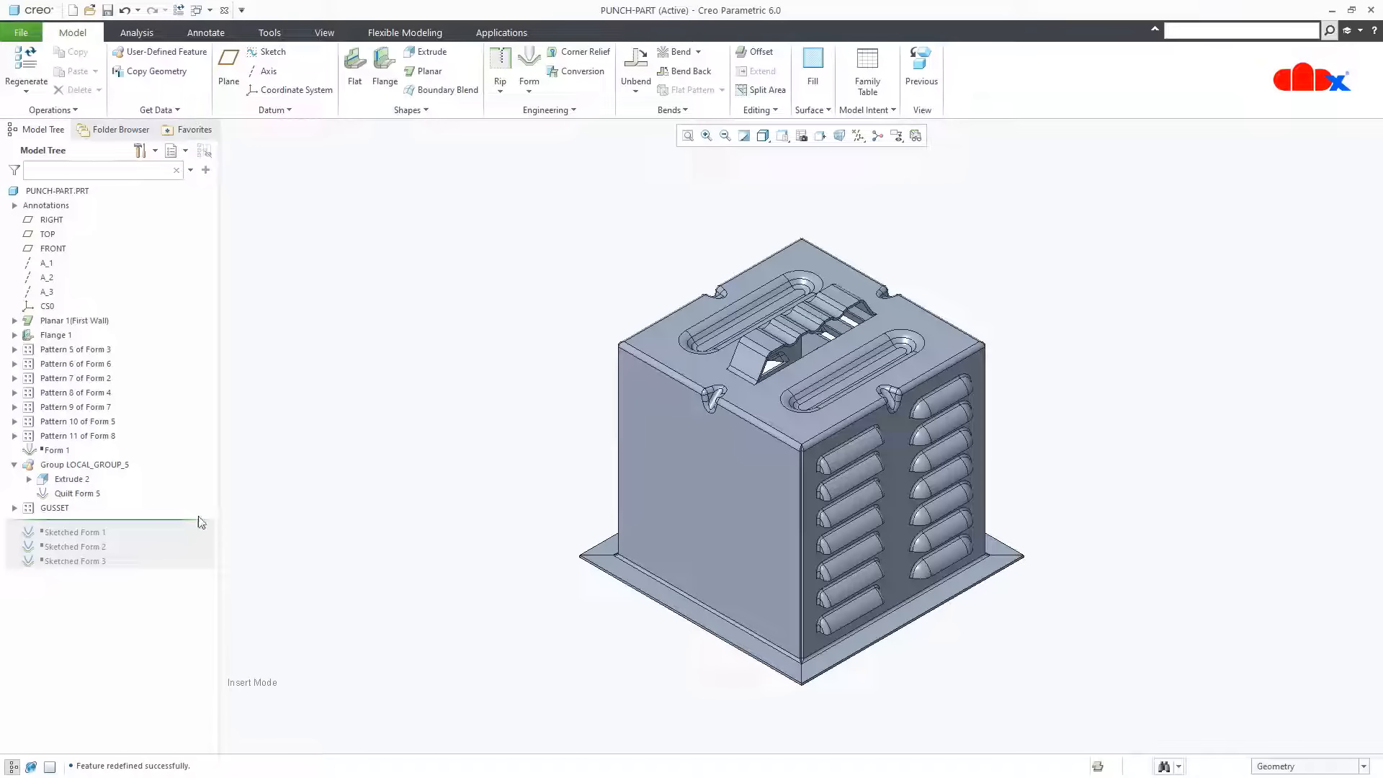
Ungroup LOCAL_GROUP_5 and roll the insertion point back to directly after Extrude 2
{"action": "left_click", "coordinate": [115, 465]}
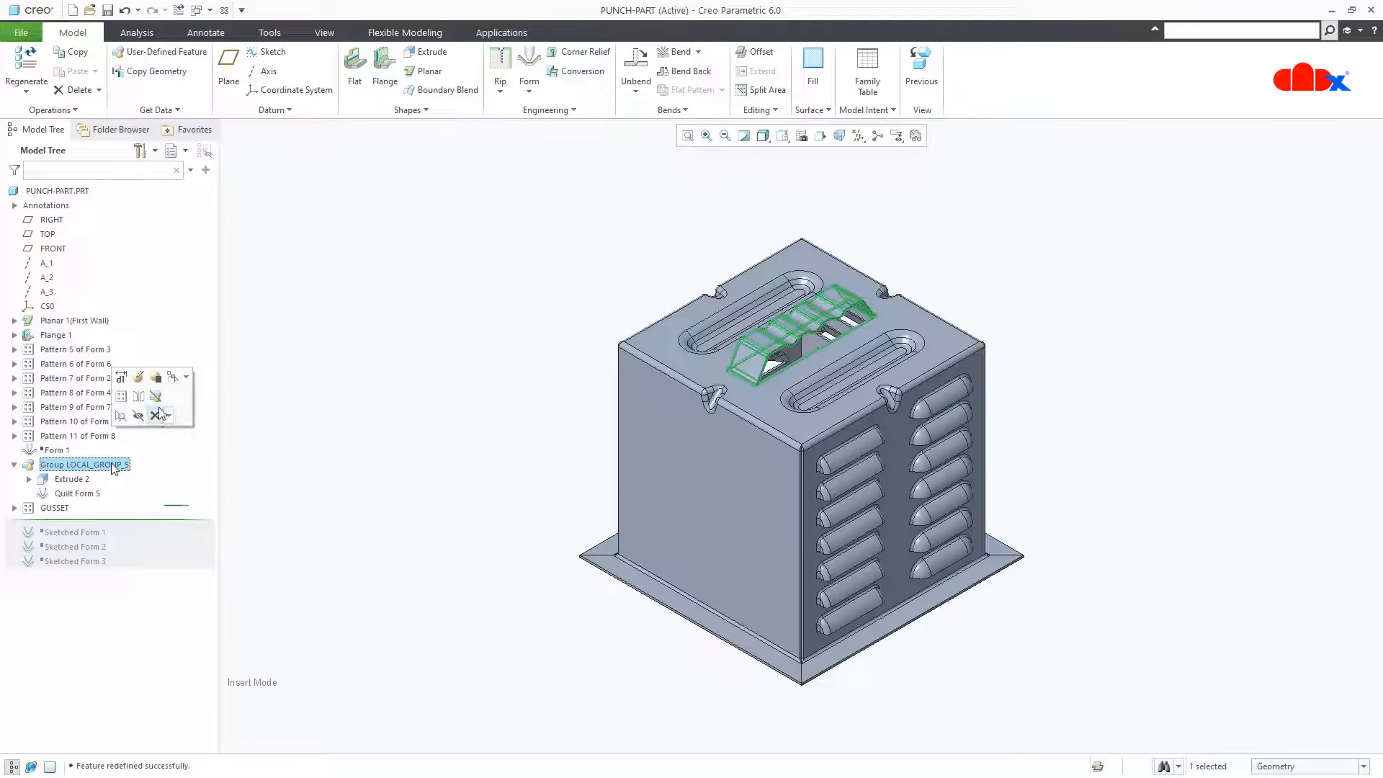
{"action": "left_click", "coordinate": [156, 414]}
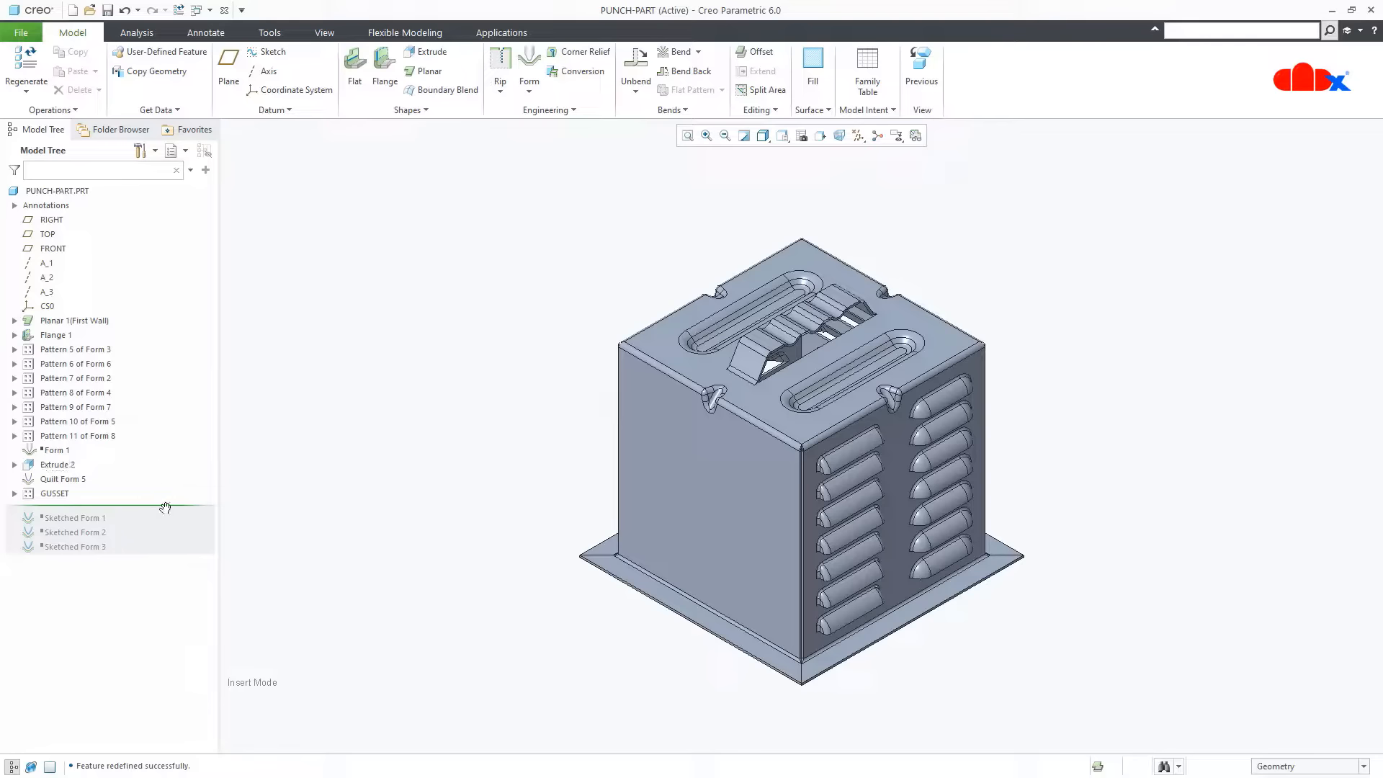
{"action": "left_click_drag", "start_coordinate": [164, 508], "coordinate": [177, 471]}
Open the section sketch of Extrude 2, examine the scalloped handle profile's dimensions, and exit the sketch
{"action": "left_click", "coordinate": [63, 464]}
{"action": "left_click", "coordinate": [93, 384]}
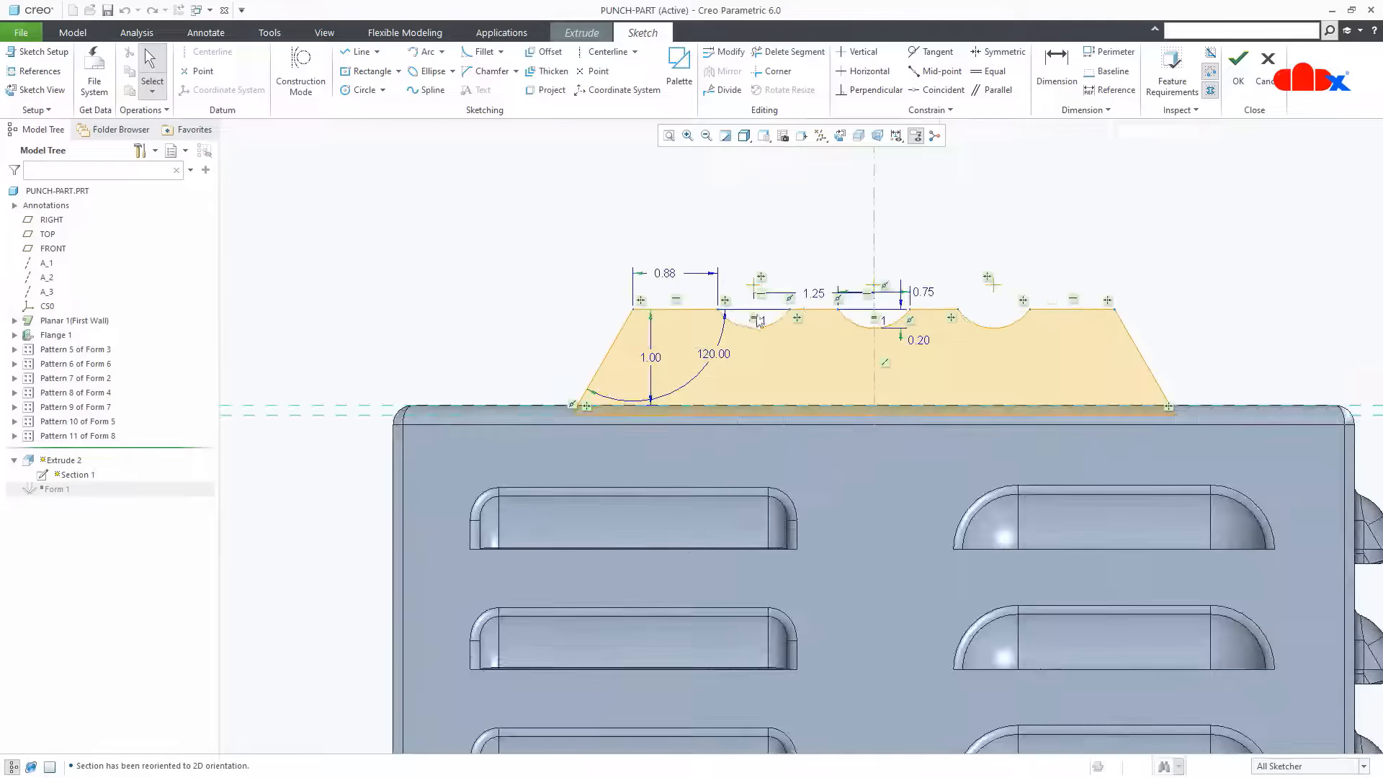
{"action": "scroll", "coordinate": [758, 321], "scroll_direction": "down", "scroll_amount": 2}
{"action": "scroll", "coordinate": [594, 496], "scroll_direction": "up", "scroll_amount": 2}
{"action": "scroll", "coordinate": [816, 507], "scroll_direction": "down", "scroll_amount": 1}
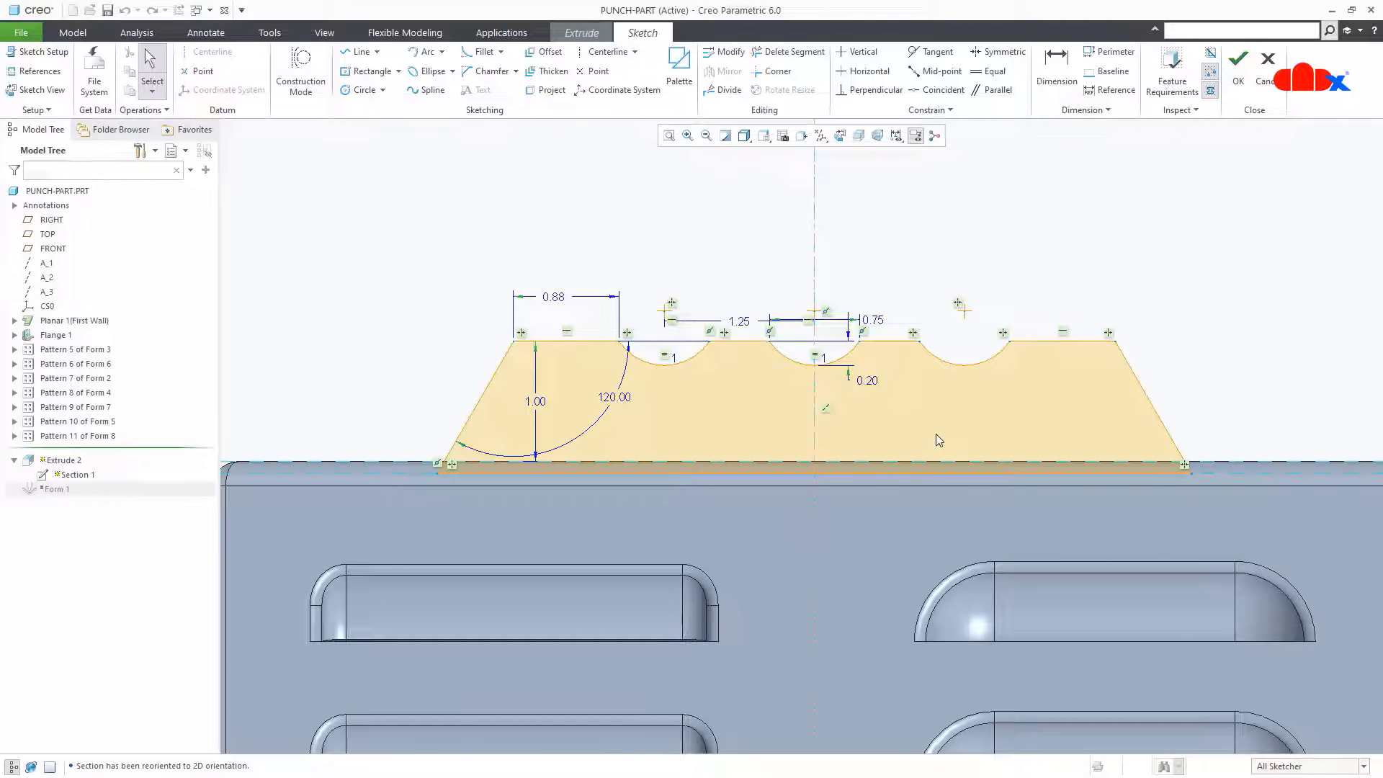
{"action": "left_click", "coordinate": [1239, 61]}
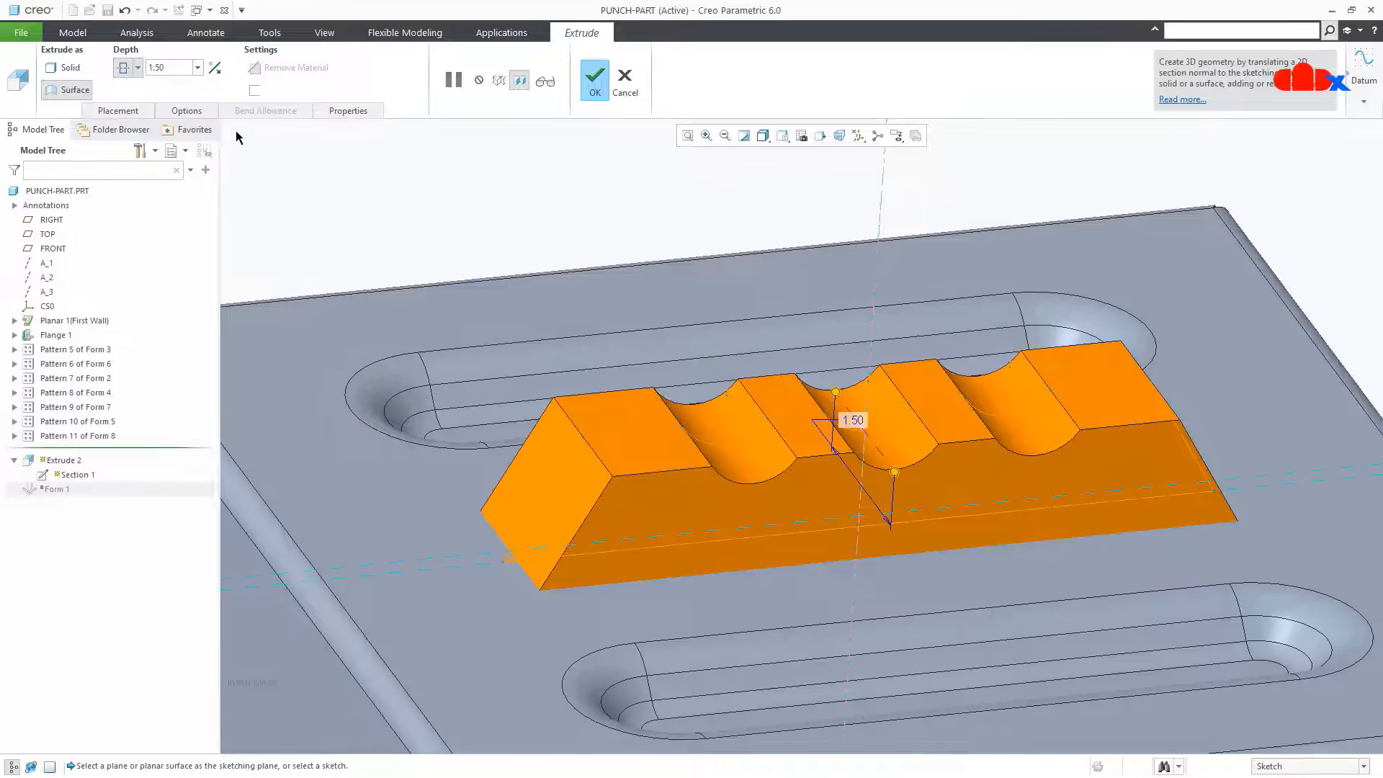
Check the Extrude 2 depth and capped-ends options, inspect the surface block, and accept the feature without changes
{"action": "left_click", "coordinate": [187, 110]}
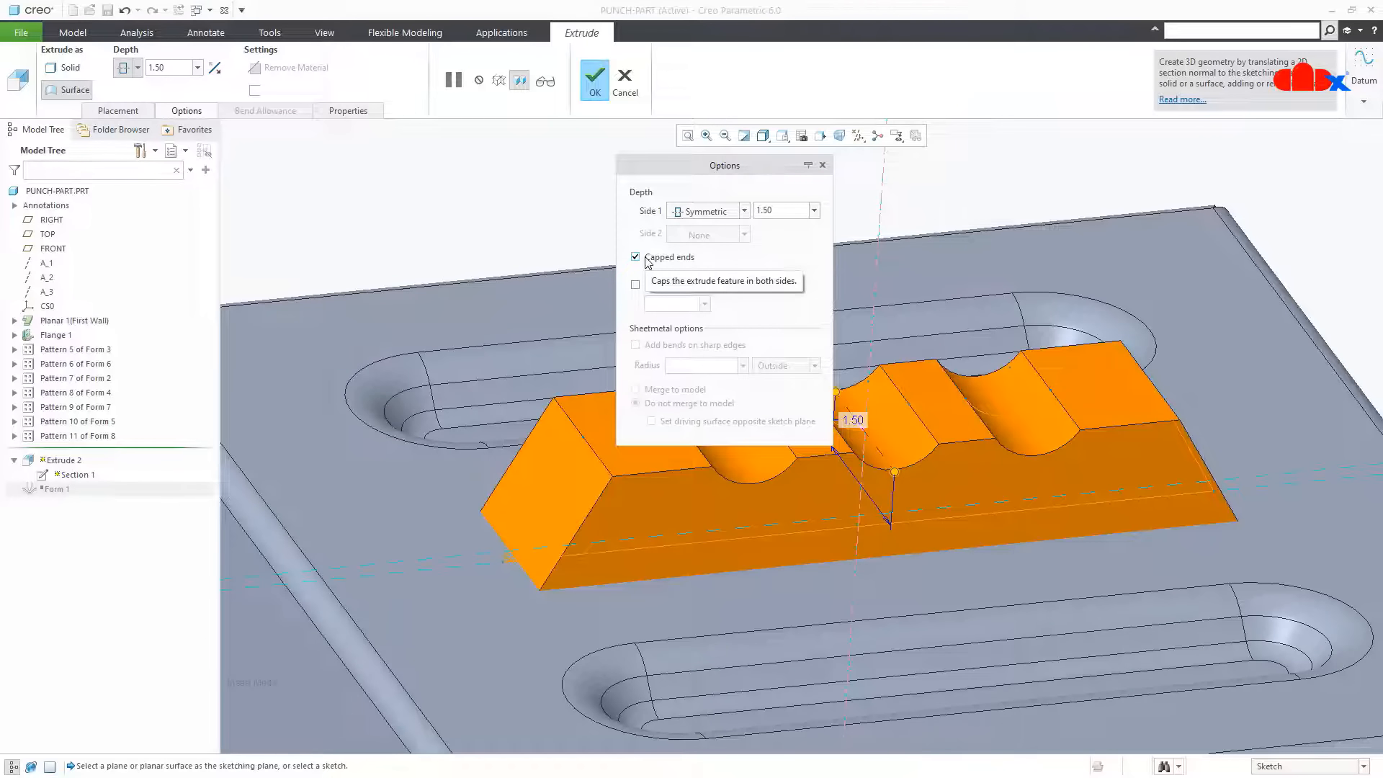
{"action": "left_click", "coordinate": [821, 165]}
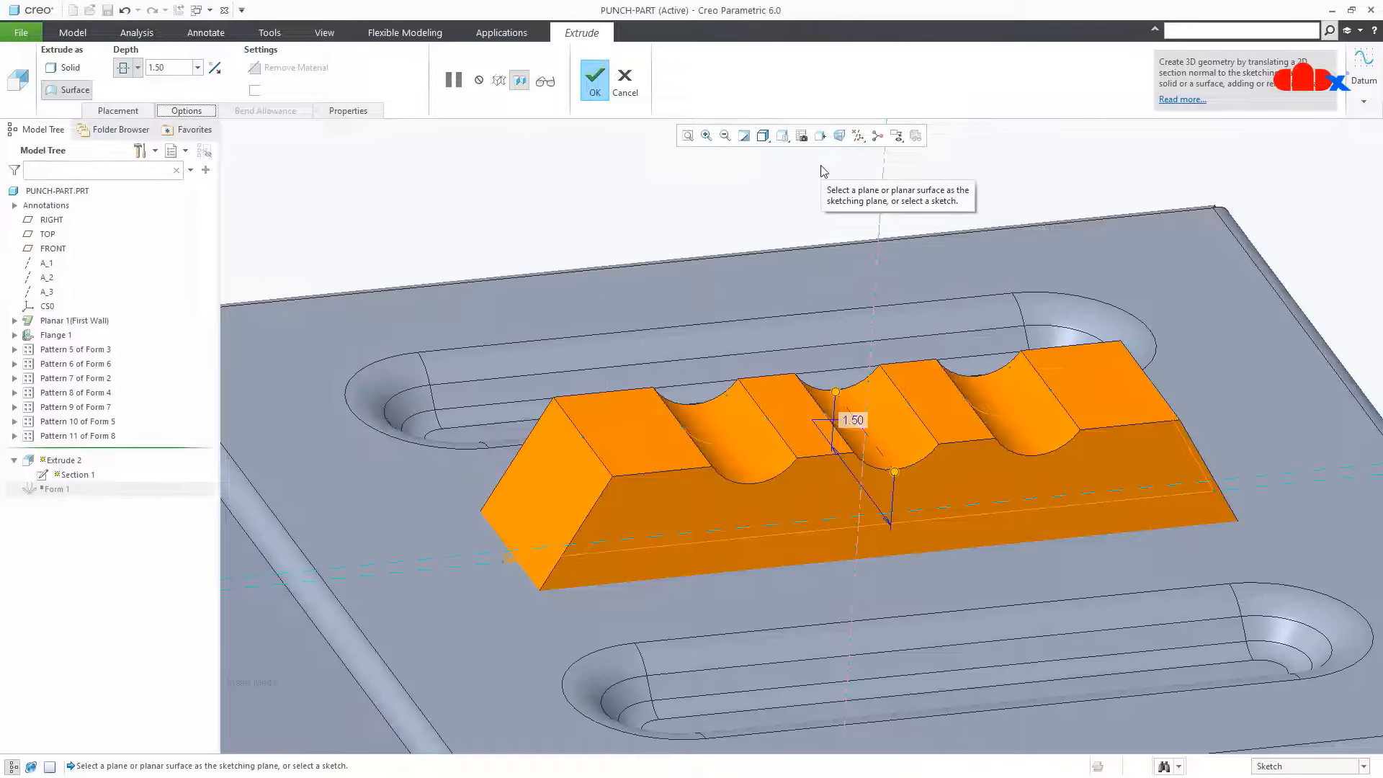
{"action": "middle_click_drag", "start_coordinate": [824, 171], "coordinate": [649, 487]}
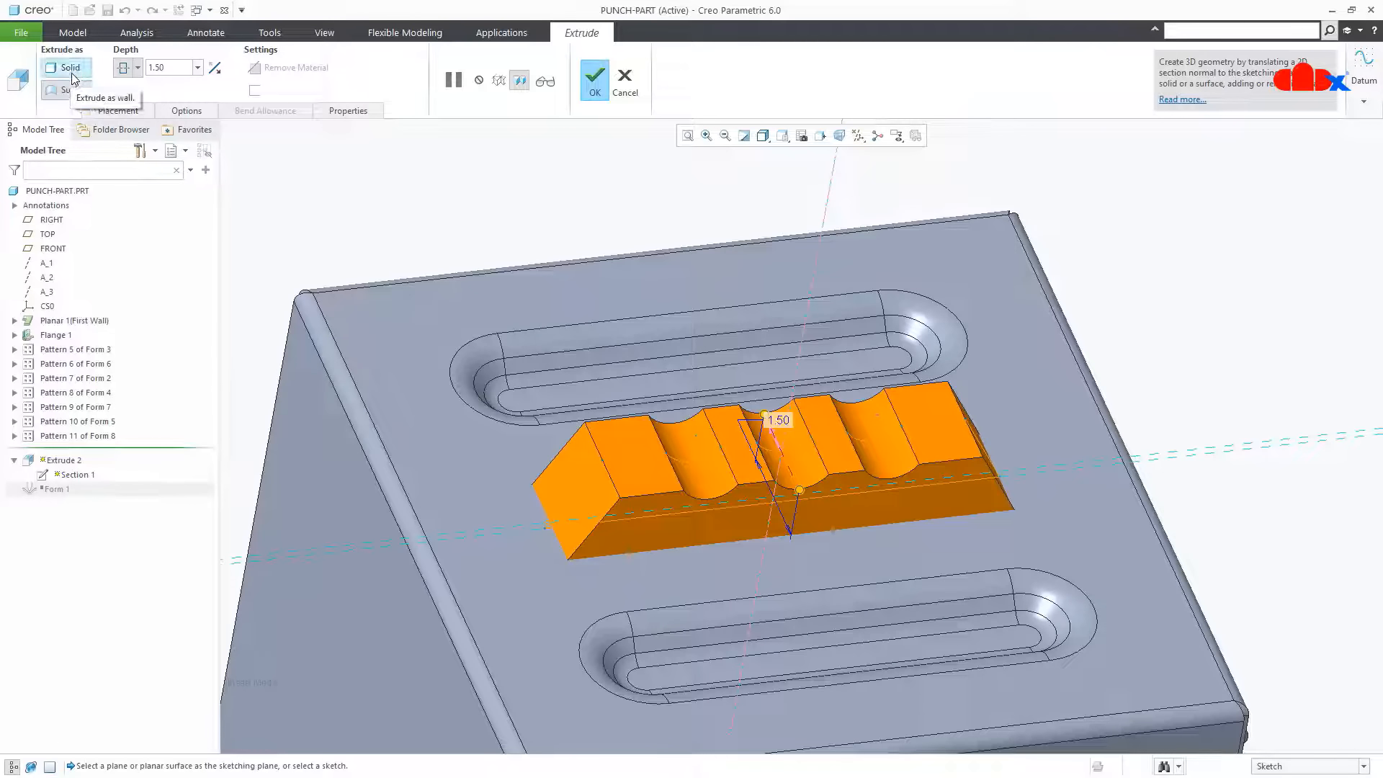
{"action": "left_click", "coordinate": [595, 83]}
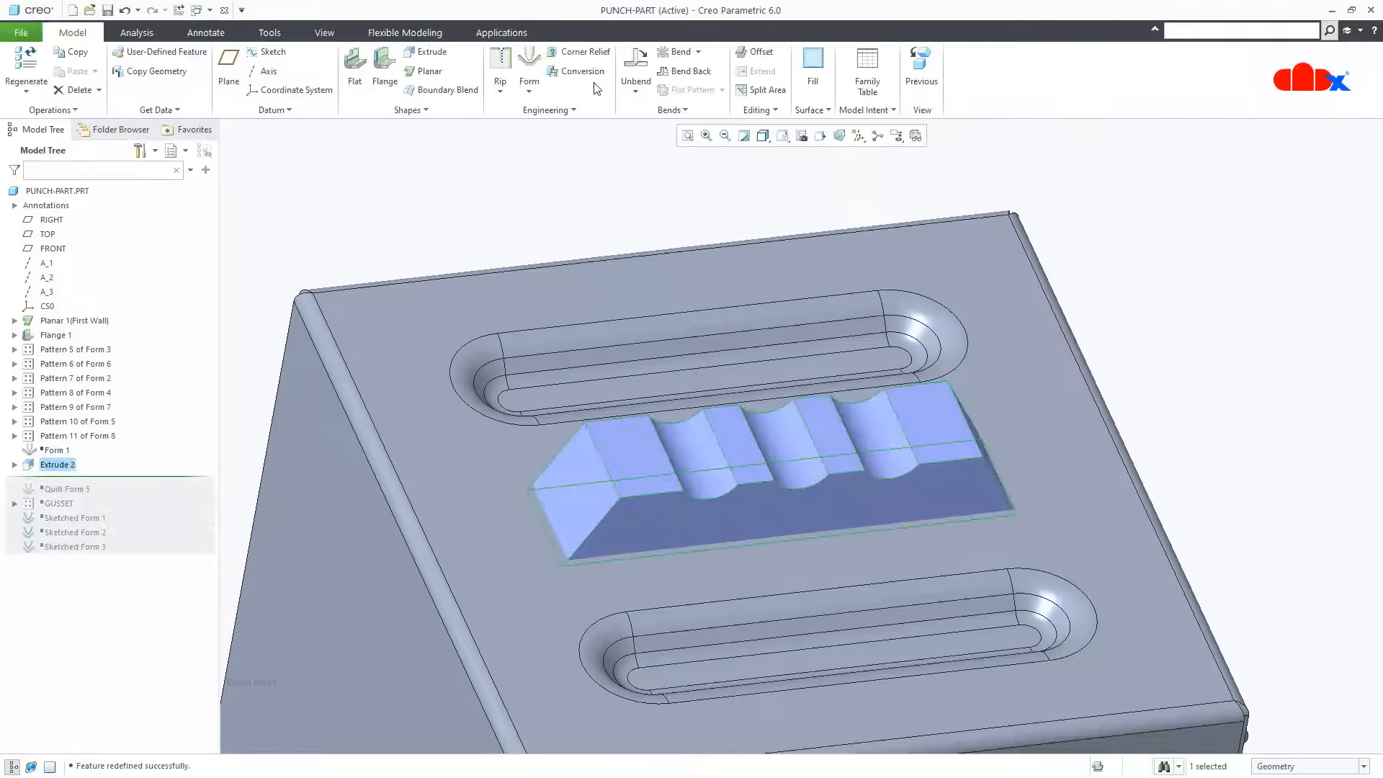
{"action": "left_click", "coordinate": [568, 187]}
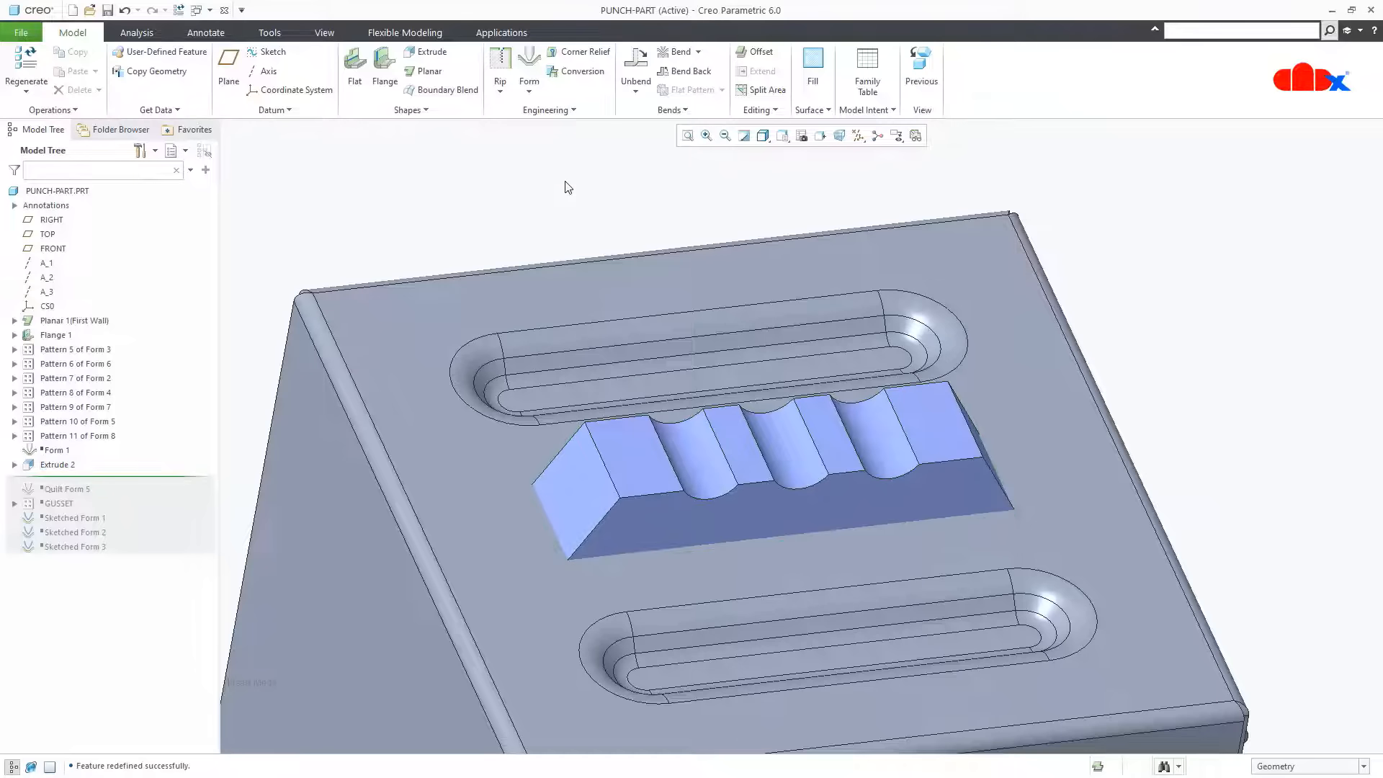
Start a quilt form from the Extrude 2 quilt and flip its direction so the handle rises above the top face
{"action": "left_click", "coordinate": [647, 470]}
{"action": "mouse_move", "coordinate": [647, 470]}
{"action": "middle_mouse_down"}
{"action": "mouse_move", "coordinate": [608, 420]}
{"action": "mouse_move", "coordinate": [641, 465]}
{"action": "middle_mouse_up"}
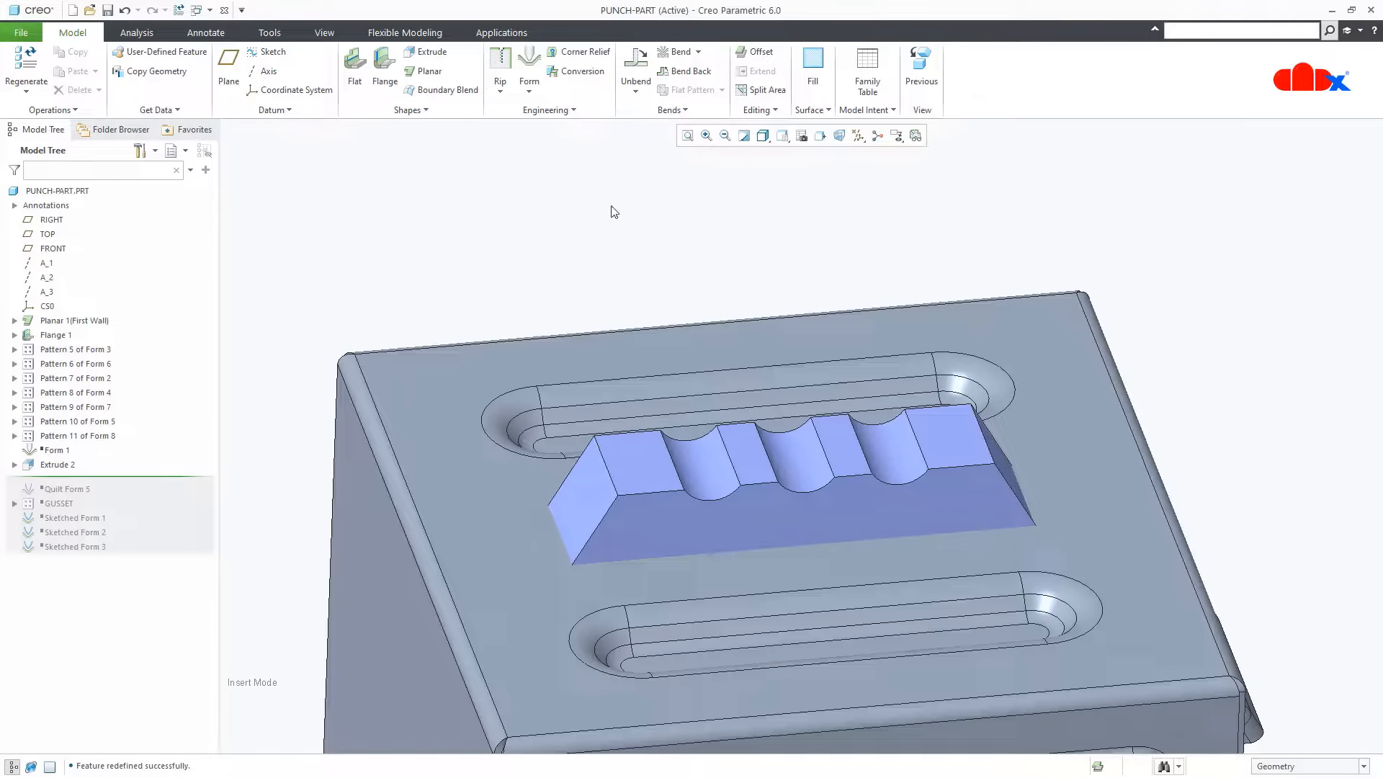
{"action": "left_click", "coordinate": [531, 92]}
{"action": "left_click", "coordinate": [558, 156]}
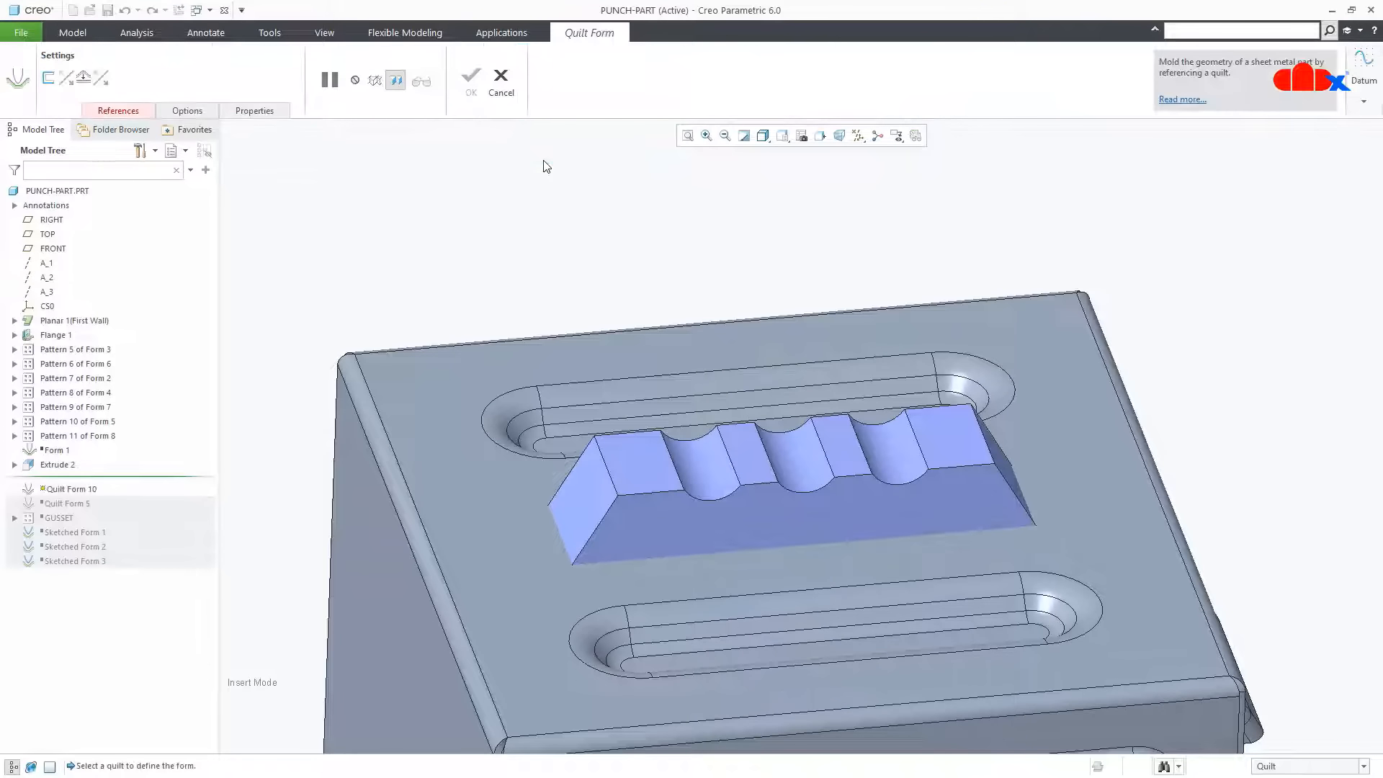
{"action": "left_click", "coordinate": [638, 486]}
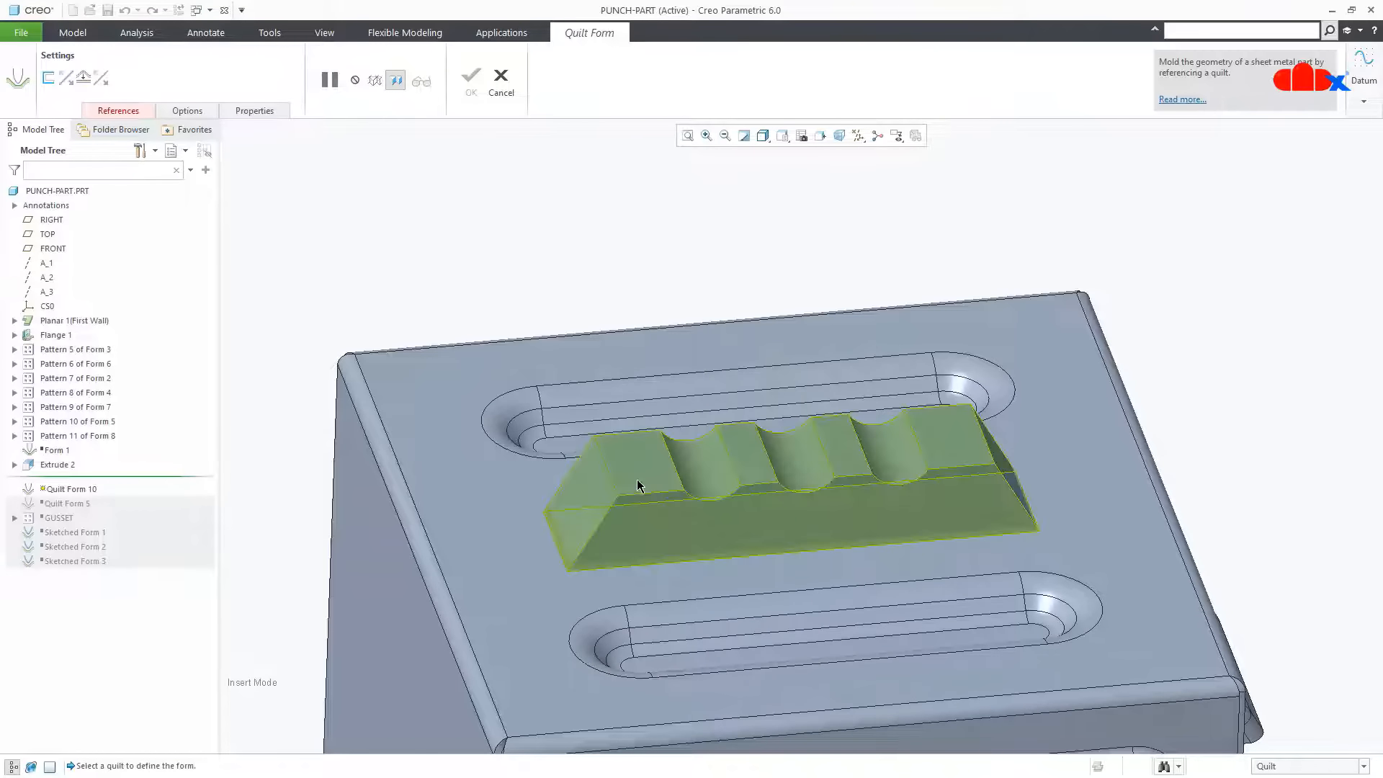
{"action": "left_click", "coordinate": [637, 482]}
{"action": "scroll", "coordinate": [638, 483], "scroll_direction": "up", "scroll_amount": 3}
{"action": "middle_click_drag", "start_coordinate": [638, 483], "coordinate": [671, 485]}
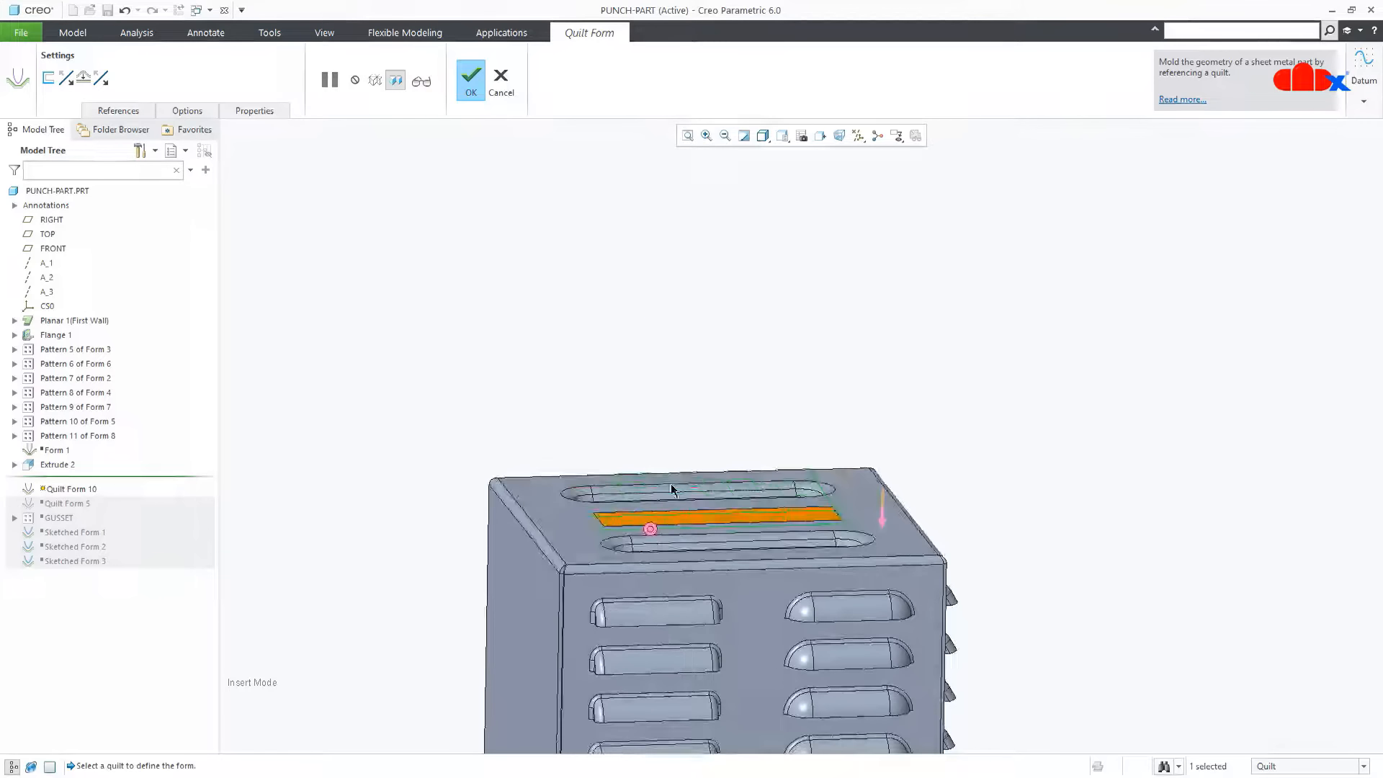
{"action": "left_click", "coordinate": [883, 528]}
{"action": "middle_click_drag", "start_coordinate": [766, 506], "coordinate": [712, 522]}
{"action": "scroll", "coordinate": [712, 523], "scroll_direction": "down", "scroll_amount": 2}
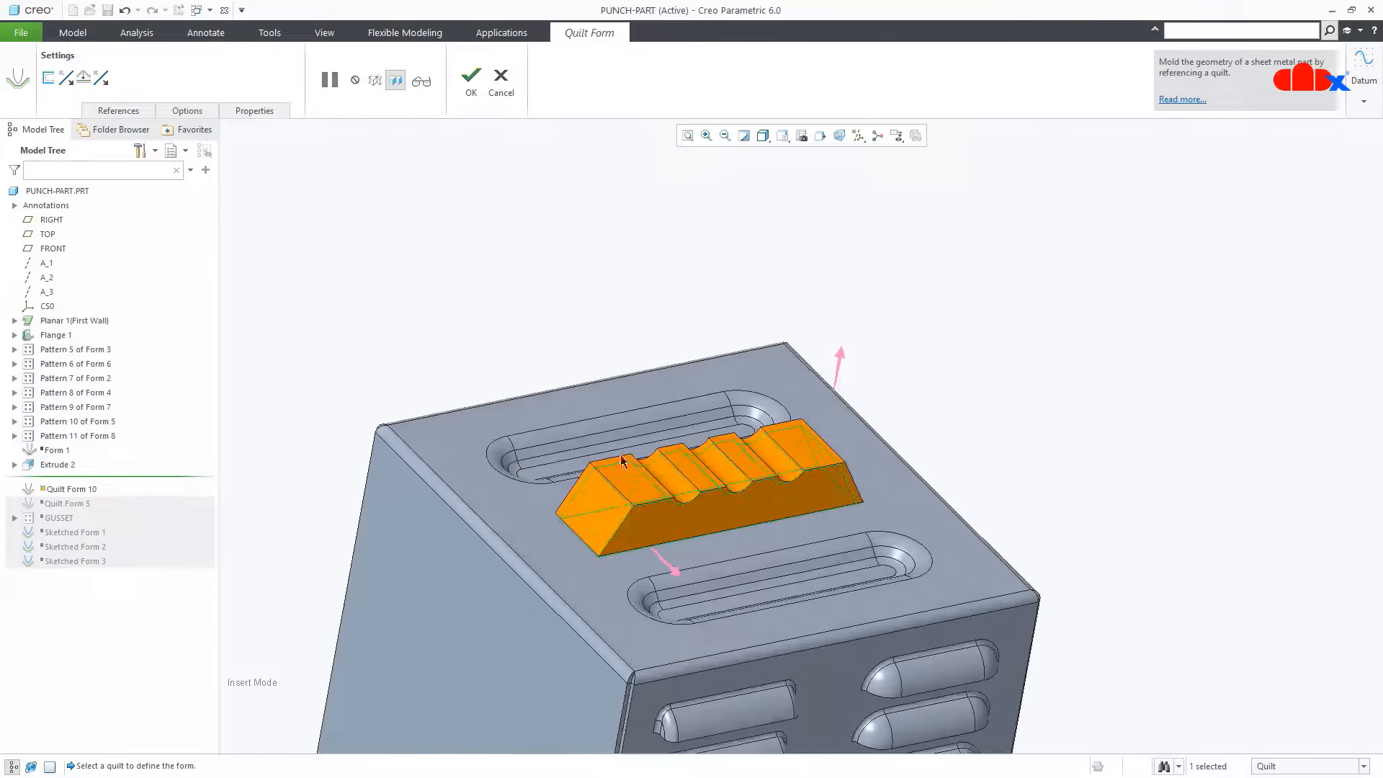
Exclude the handle's long side surfaces from the quilt form and round its nonplacement and placement edges with inside radius [Thickness]
{"action": "left_click", "coordinate": [188, 110]}
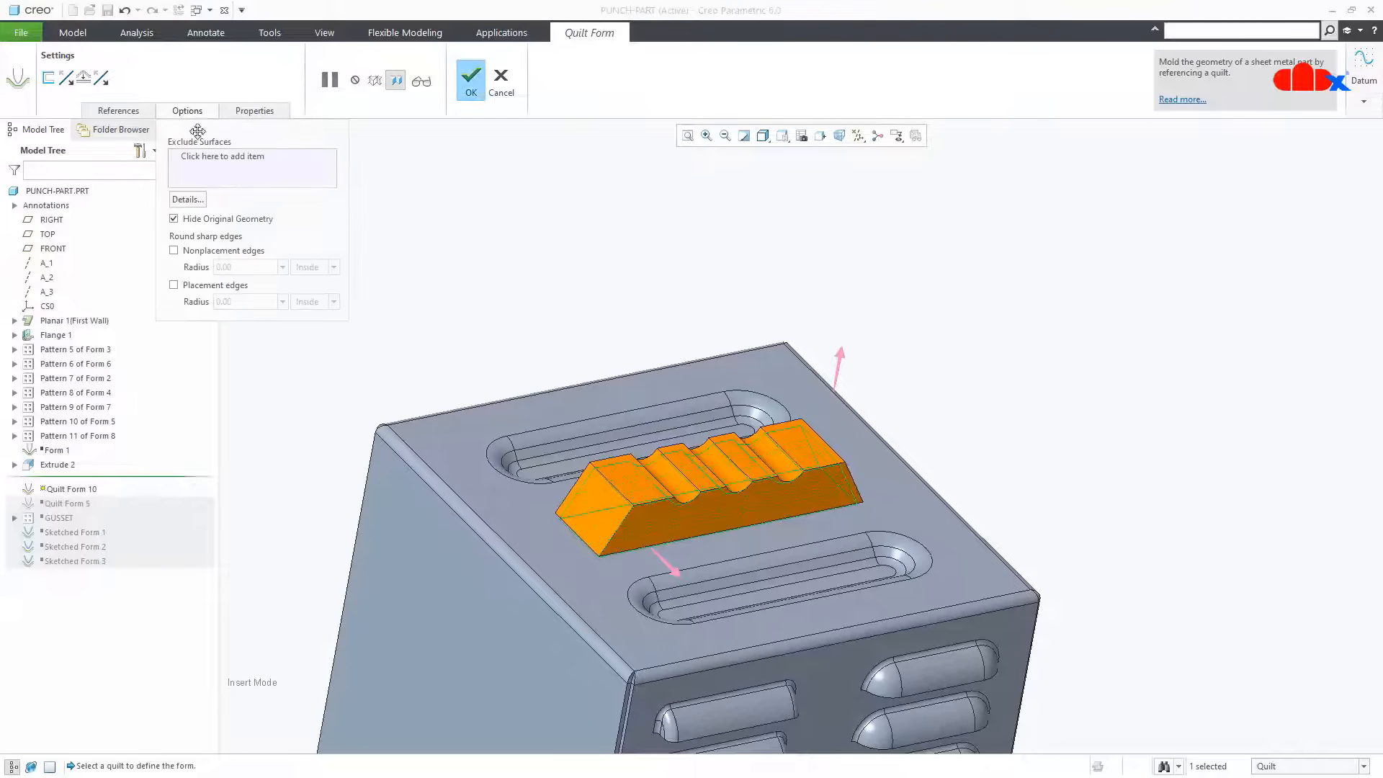
{"action": "left_click", "coordinate": [666, 536]}
{"action": "middle_click_drag", "start_coordinate": [667, 536], "coordinate": [746, 587]}
{"action": "middle_click_drag", "start_coordinate": [863, 622], "coordinate": [754, 586]}
{"action": "scroll", "coordinate": [893, 691], "scroll_direction": "up", "scroll_amount": 6}
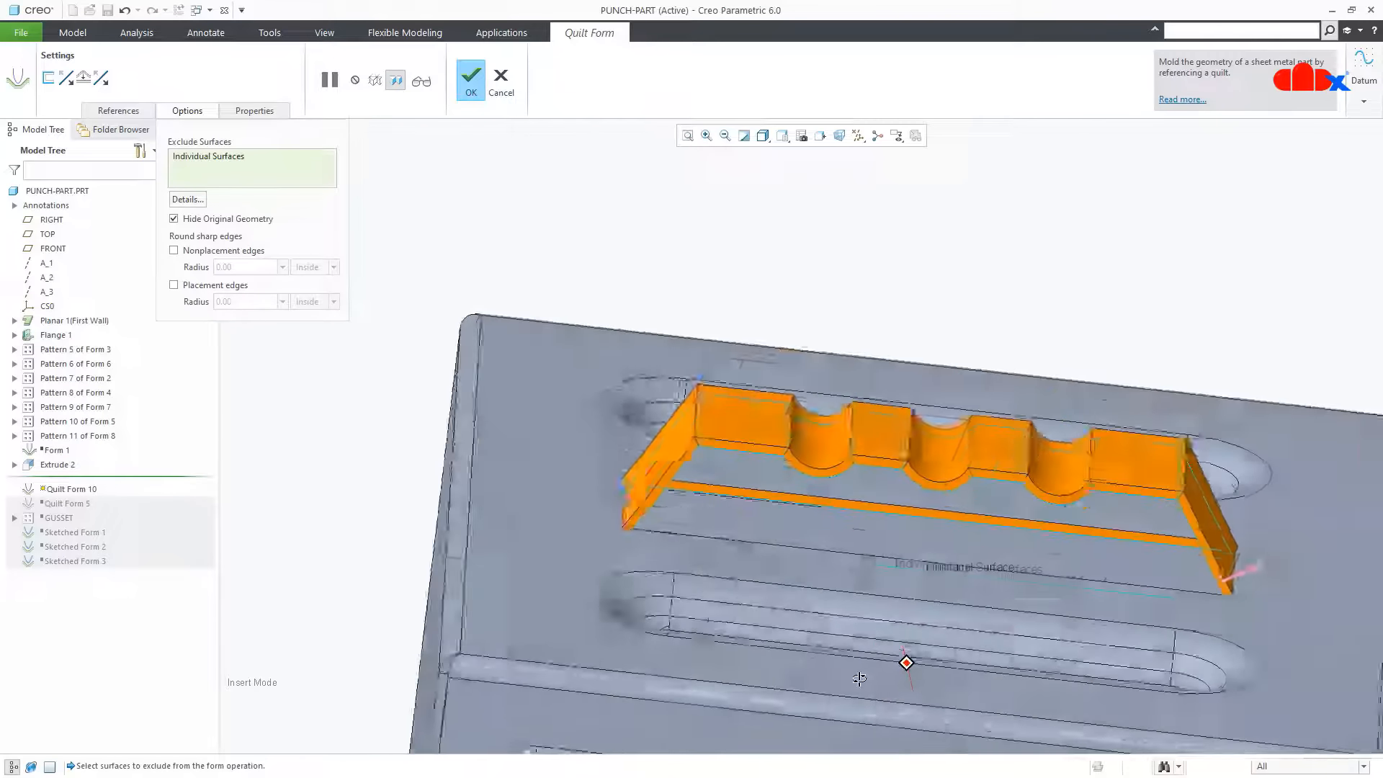
{"action": "left_click", "coordinate": [218, 251]}
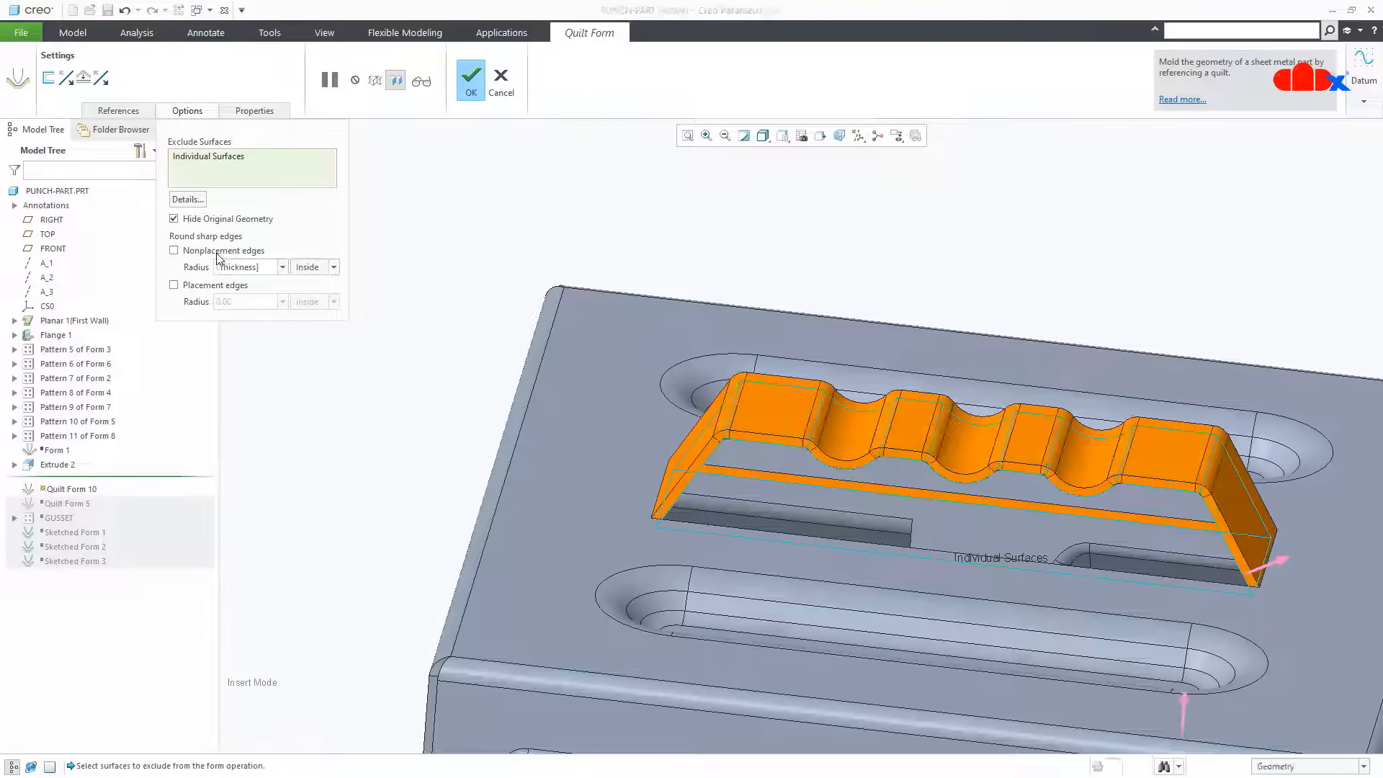
{"action": "left_click", "coordinate": [203, 287]}
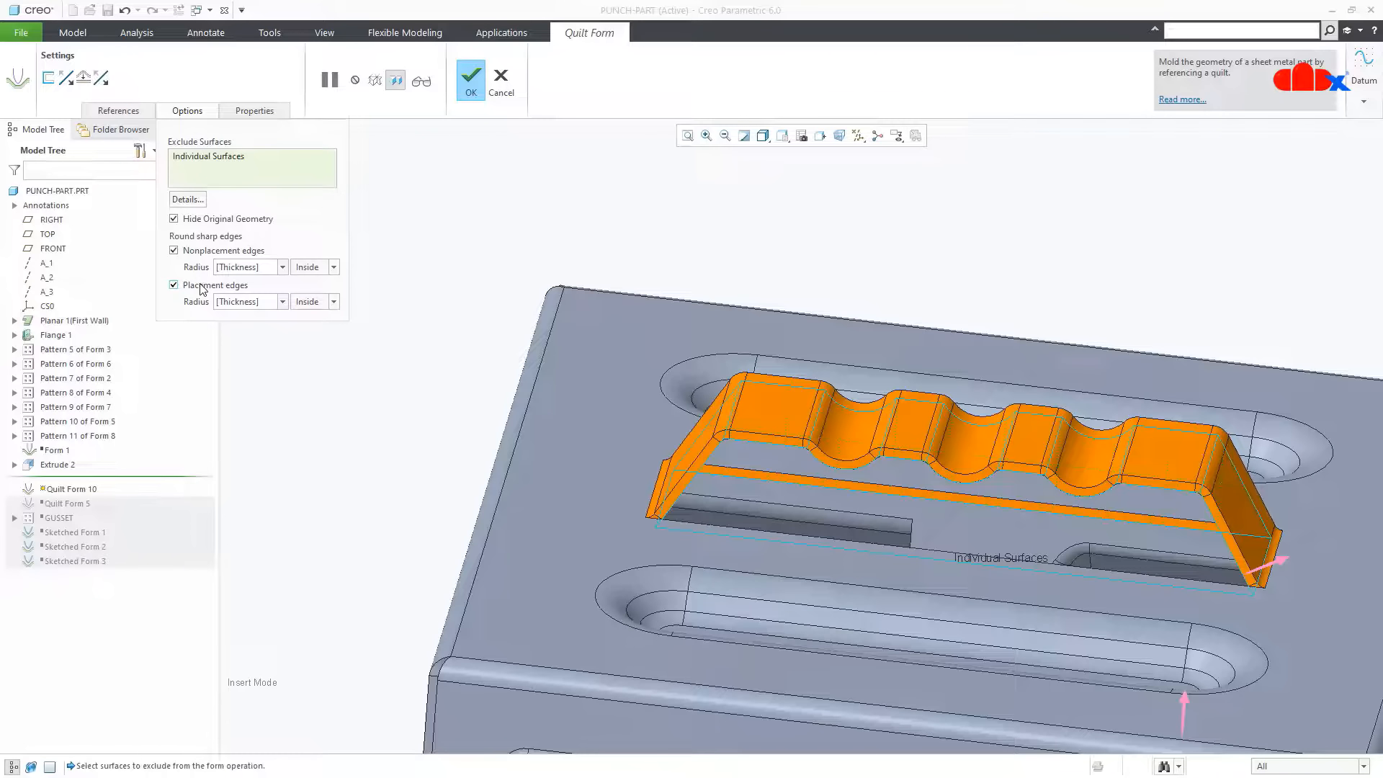
Preview the new quilt form on the top face, and cancel its creation
{"action": "left_click", "coordinate": [422, 81]}
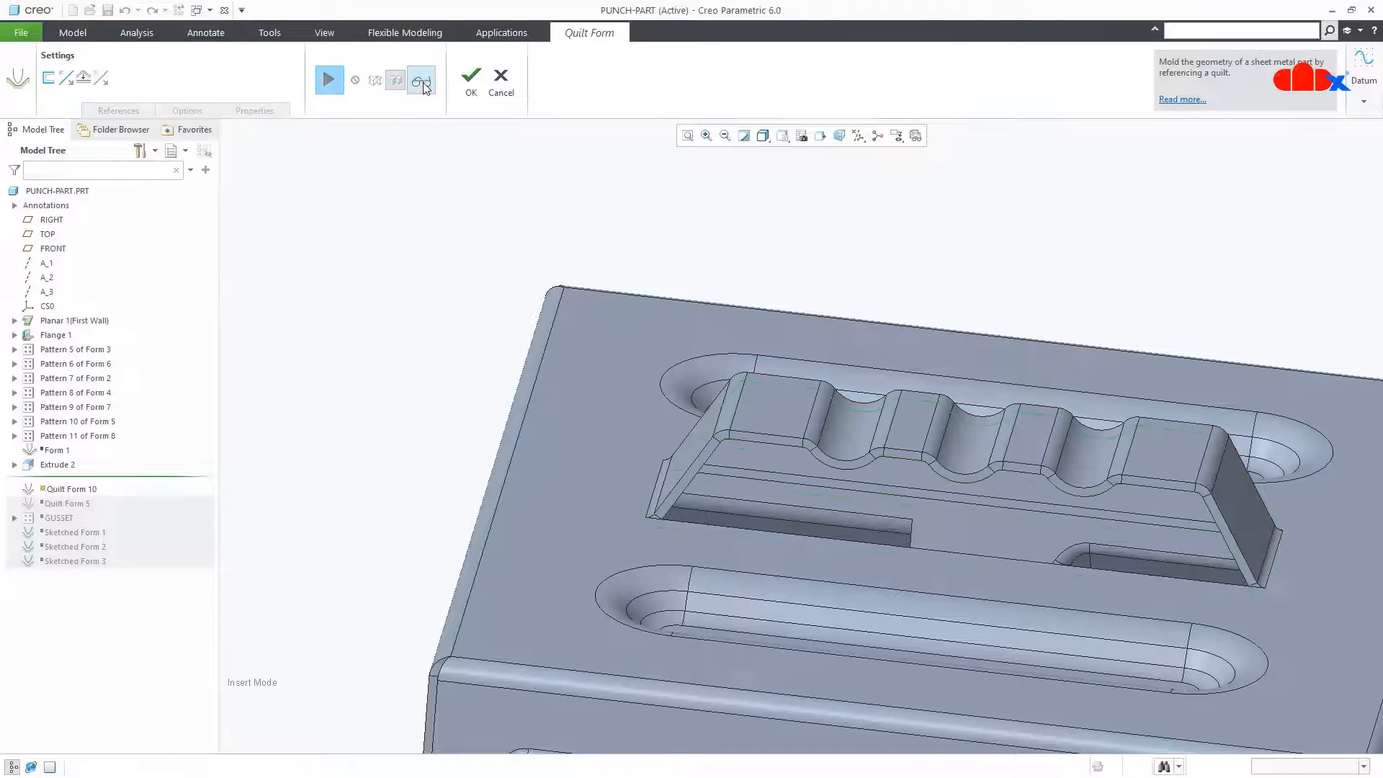
{"action": "mouse_move", "coordinate": [571, 340]}
{"action": "middle_mouse_down"}
{"action": "mouse_move", "coordinate": [759, 599]}
{"action": "mouse_move", "coordinate": [742, 454]}
{"action": "mouse_move", "coordinate": [754, 545]}
{"action": "mouse_move", "coordinate": [742, 508]}
{"action": "mouse_move", "coordinate": [695, 508]}
{"action": "middle_mouse_up"}
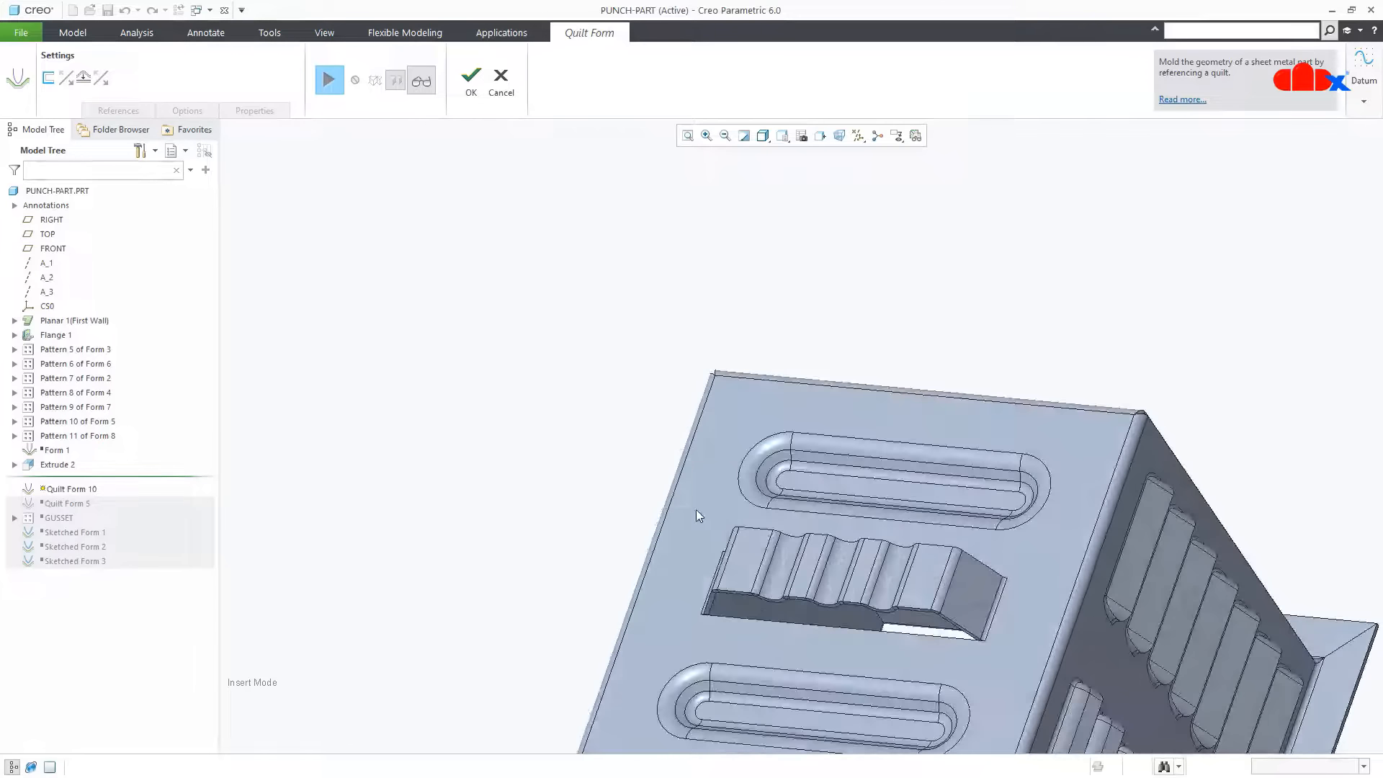
{"action": "left_click", "coordinate": [509, 87]}
{"action": "left_click", "coordinate": [685, 423]}
{"action": "key", "text": "ctrl+d"}
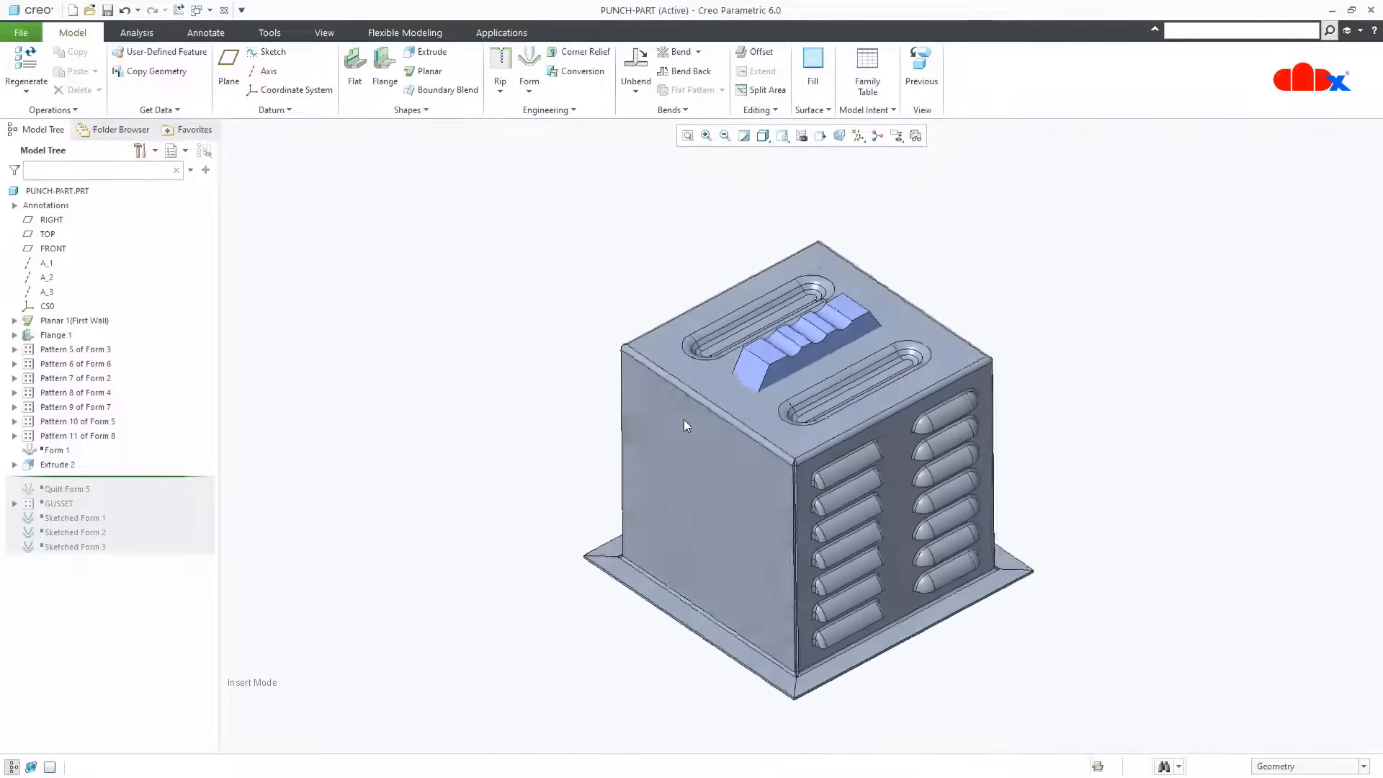
Roll the insertion point forward past Quilt Form 5 and GUSSET, and inspect a gusset on the box's top edge
{"action": "left_click_drag", "start_coordinate": [154, 484], "coordinate": [154, 494]}
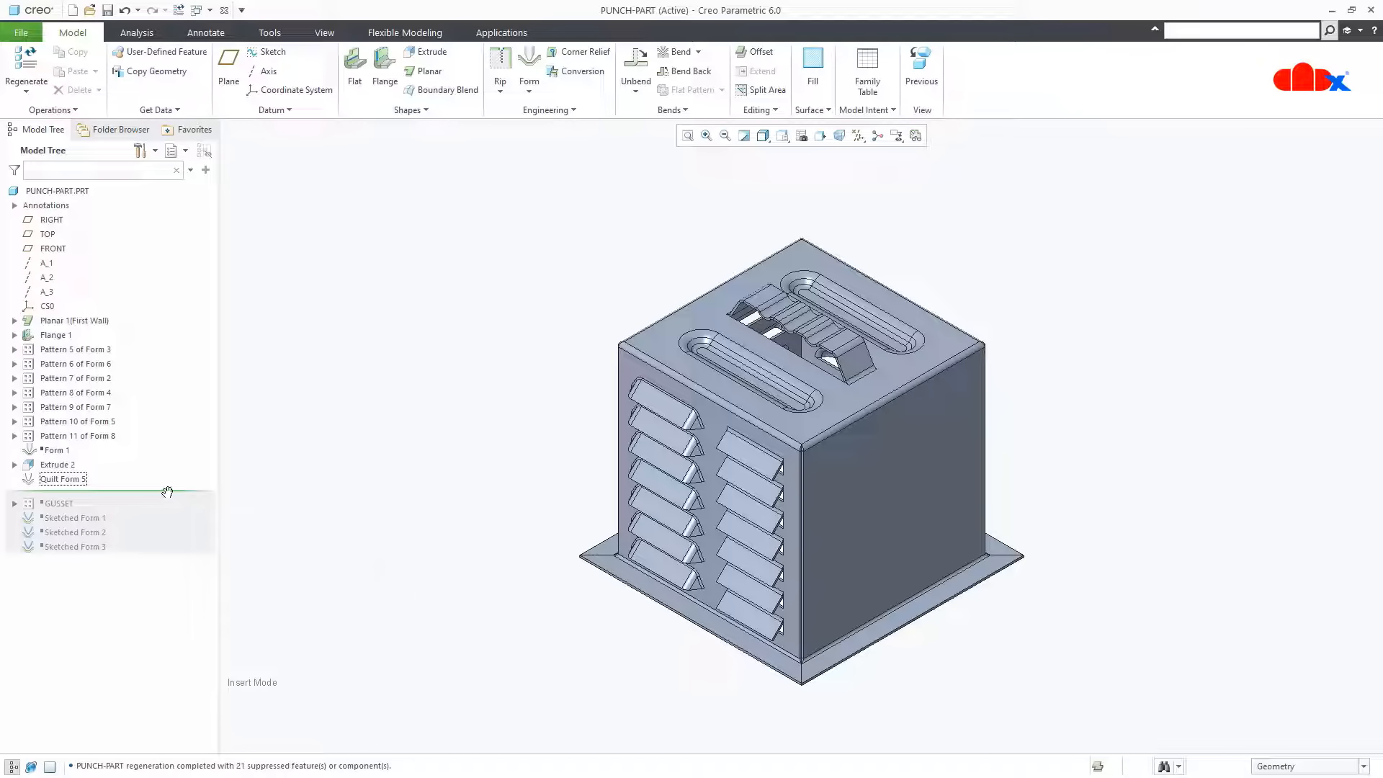
{"action": "left_click_drag", "start_coordinate": [167, 492], "coordinate": [167, 497]}
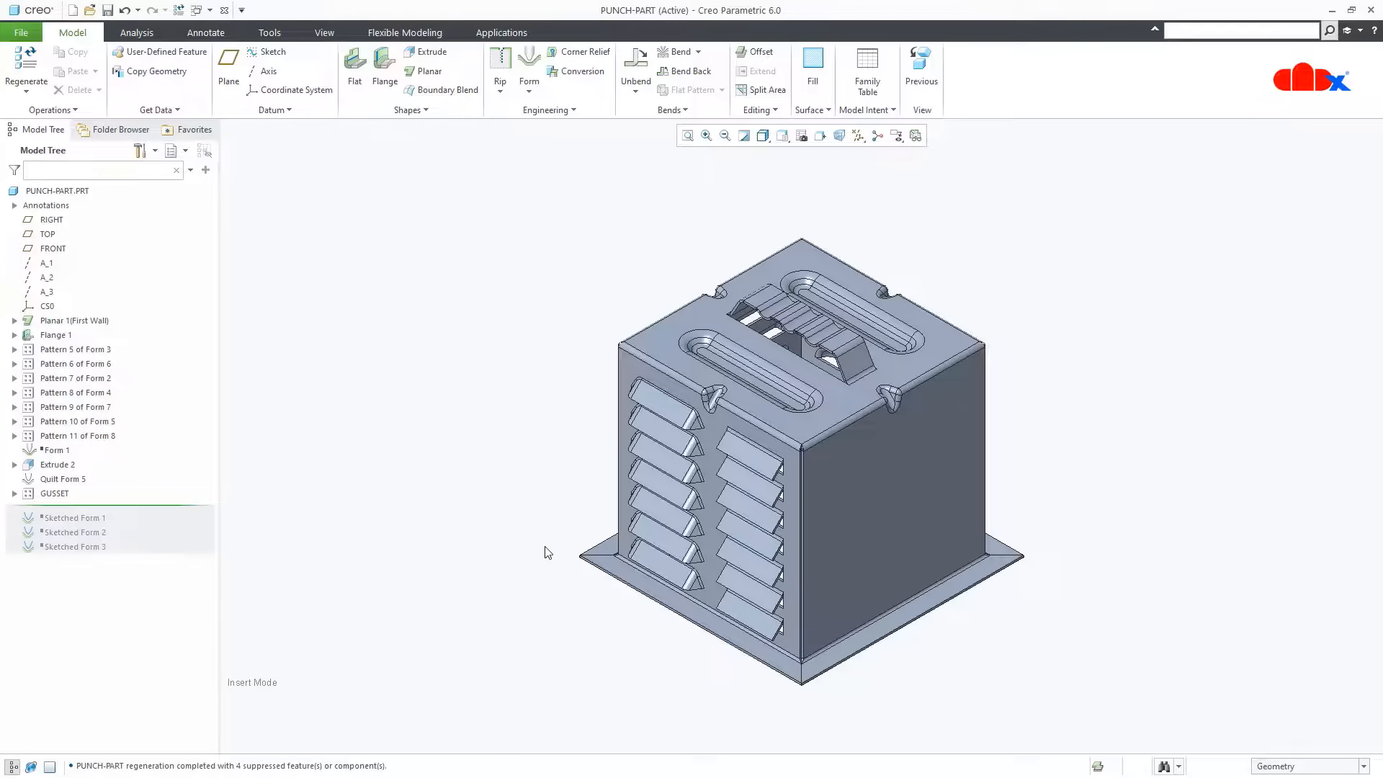
{"action": "scroll", "coordinate": [712, 438], "scroll_direction": "up", "scroll_amount": 10}
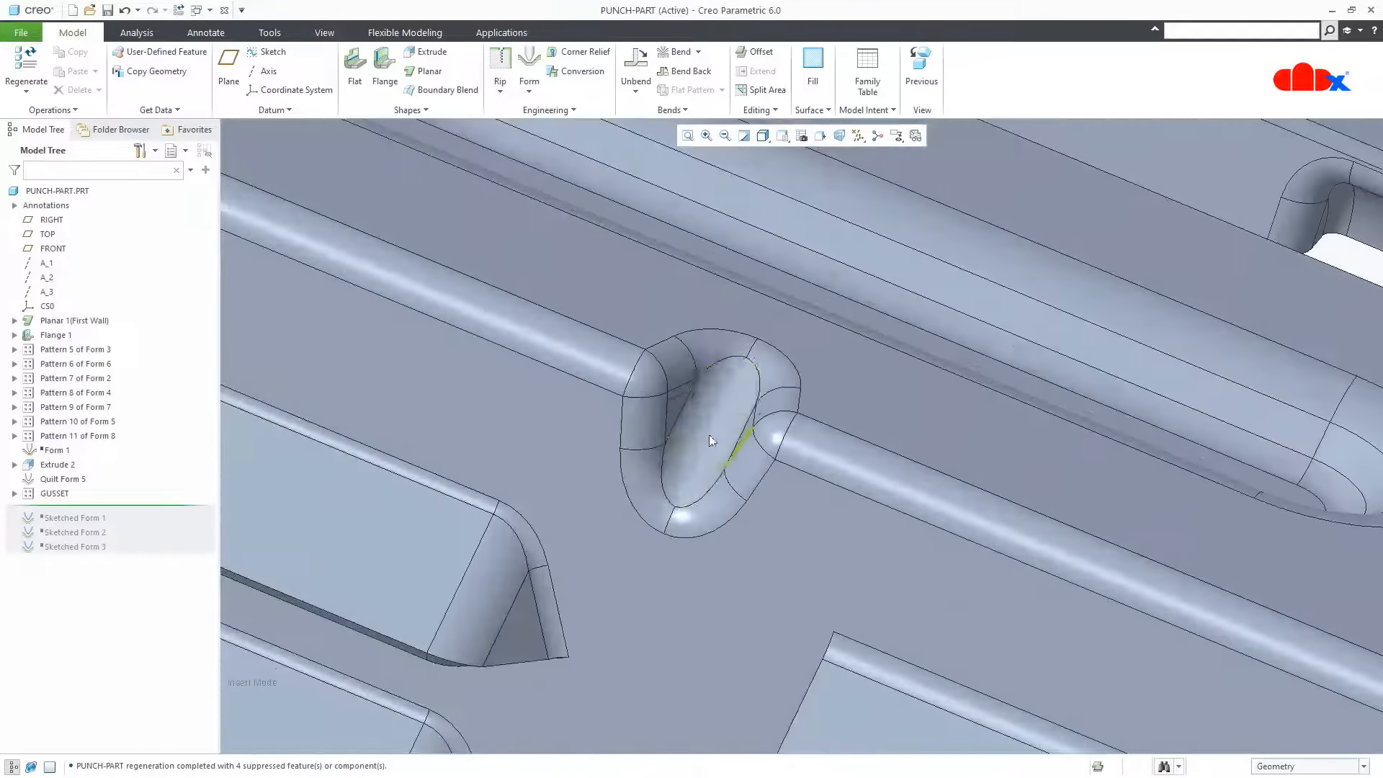
{"action": "scroll", "coordinate": [695, 441], "scroll_direction": "down", "scroll_amount": 5}
{"action": "middle_click_drag", "start_coordinate": [694, 441], "coordinate": [646, 452]}
{"action": "key", "text": "ctrl+d"}
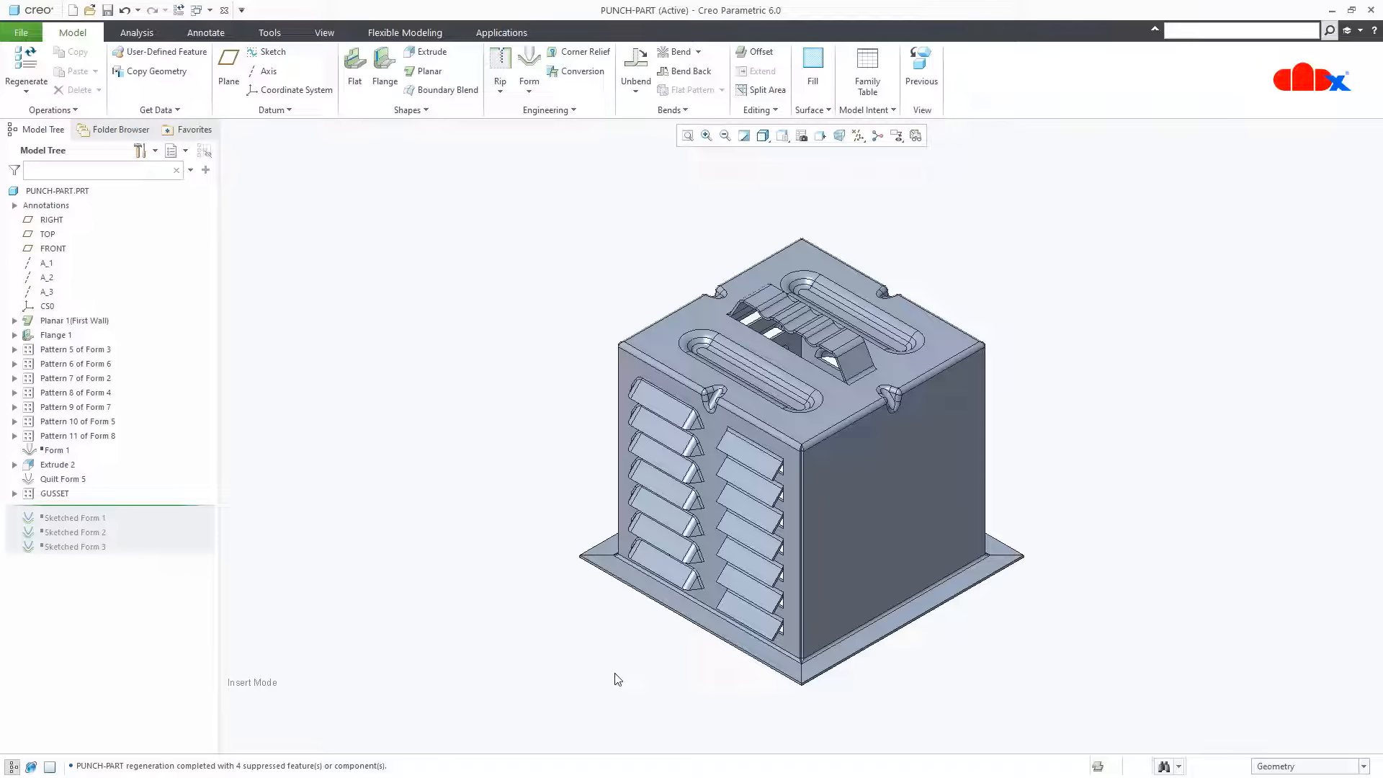
Roll the insertion point back to between Quilt Form 5 and GUSSET, and turn on the datum plane display
{"action": "left_click_drag", "start_coordinate": [151, 494], "coordinate": [152, 489]}
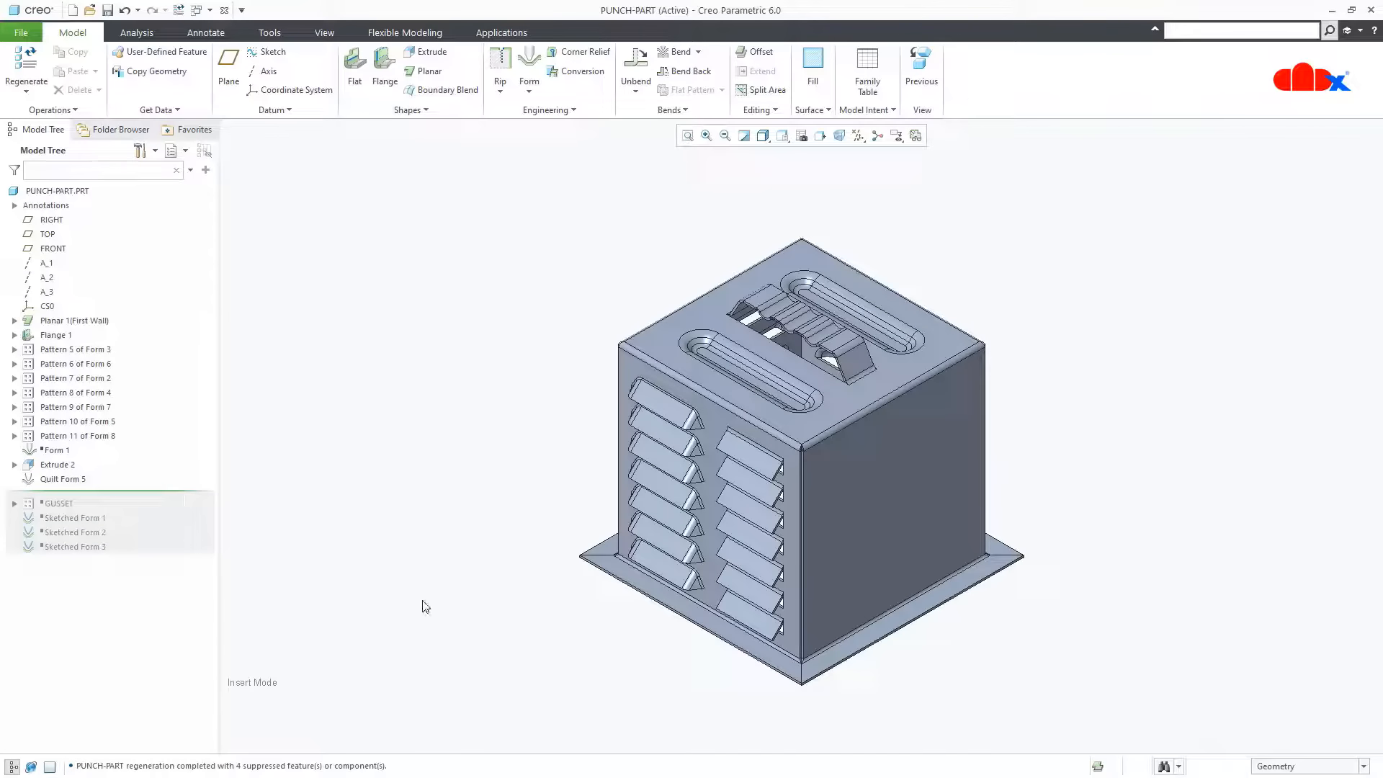
{"action": "left_click", "coordinate": [858, 136]}
{"action": "left_click", "coordinate": [881, 217]}
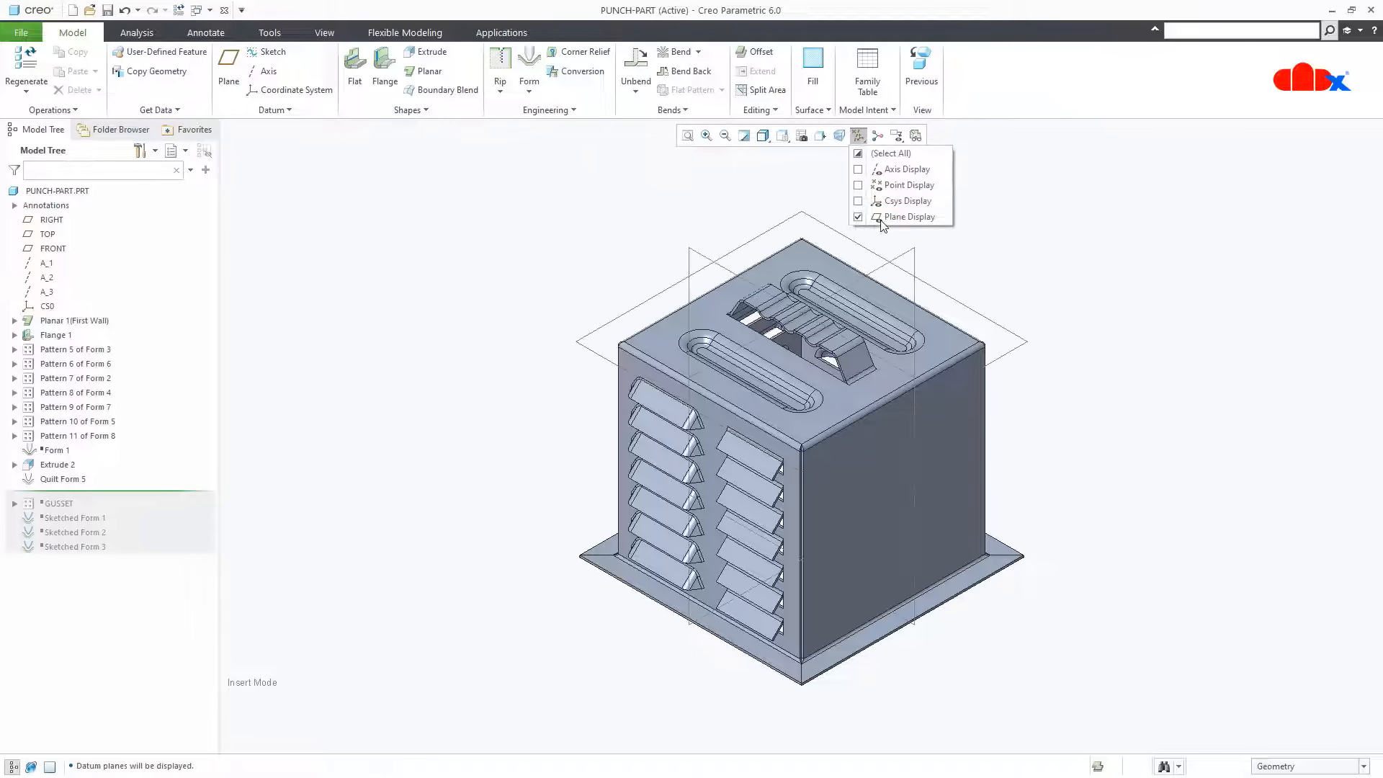
{"action": "left_click", "coordinate": [1116, 459]}
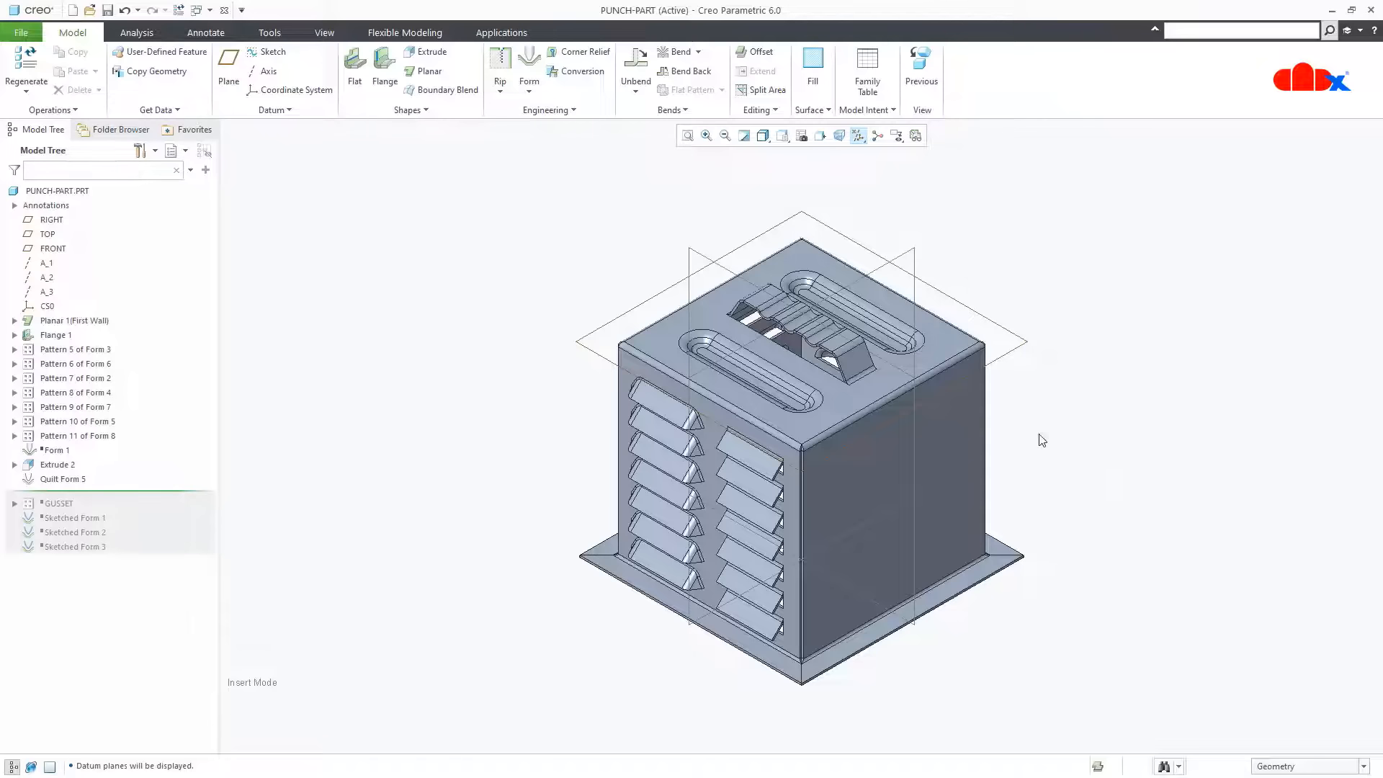
Start an extrusion sketch on the FRONT datum plane, oriented with the RIGHT datum plane as the Right reference
{"action": "left_click", "coordinate": [436, 112]}
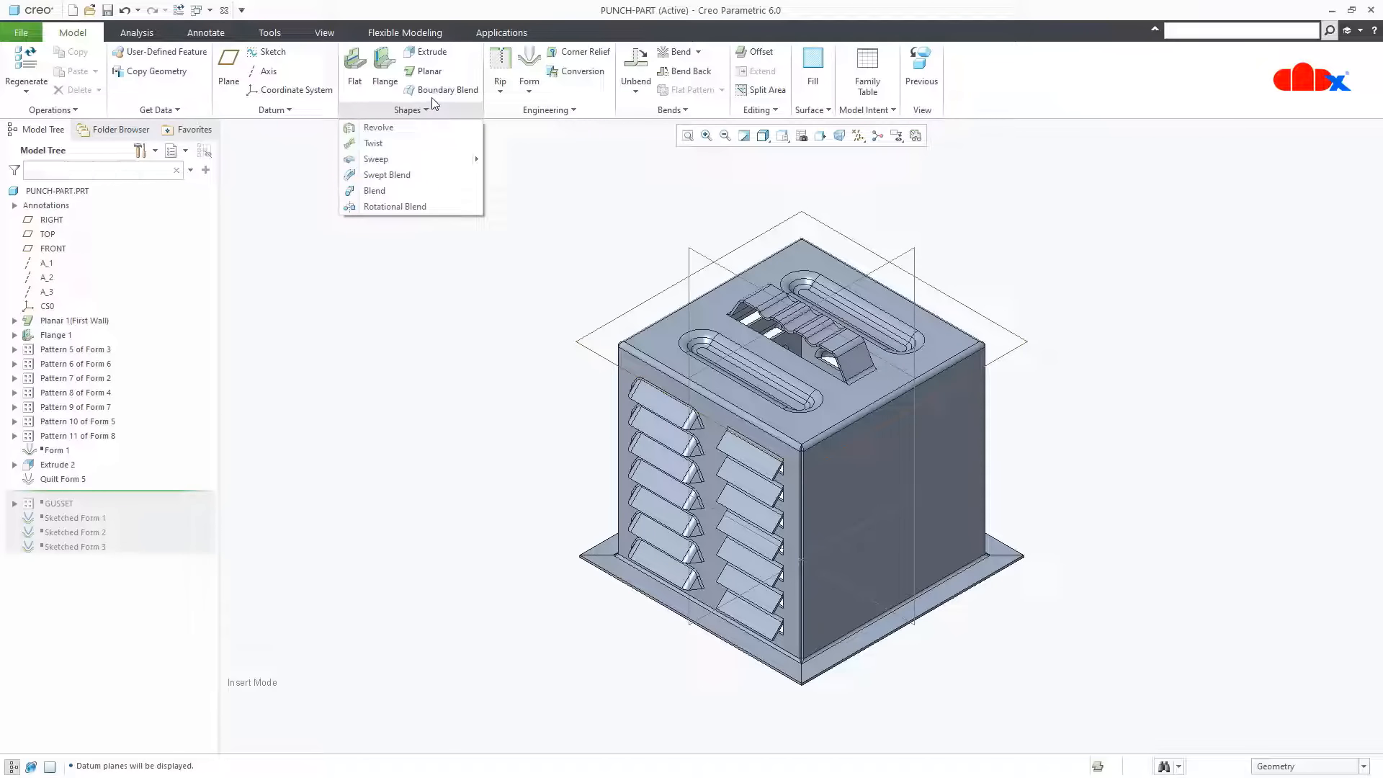
{"action": "left_click", "coordinate": [434, 56]}
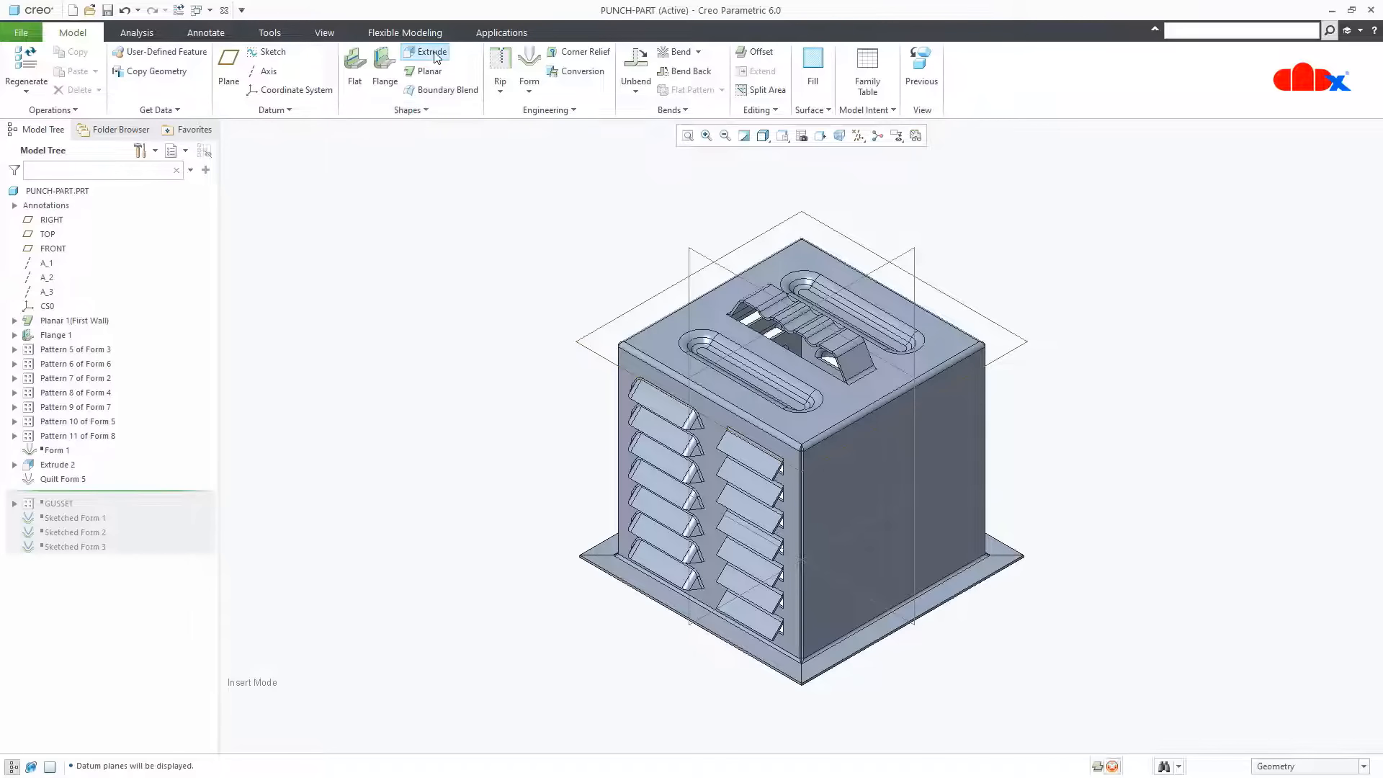
{"action": "left_click", "coordinate": [914, 430]}
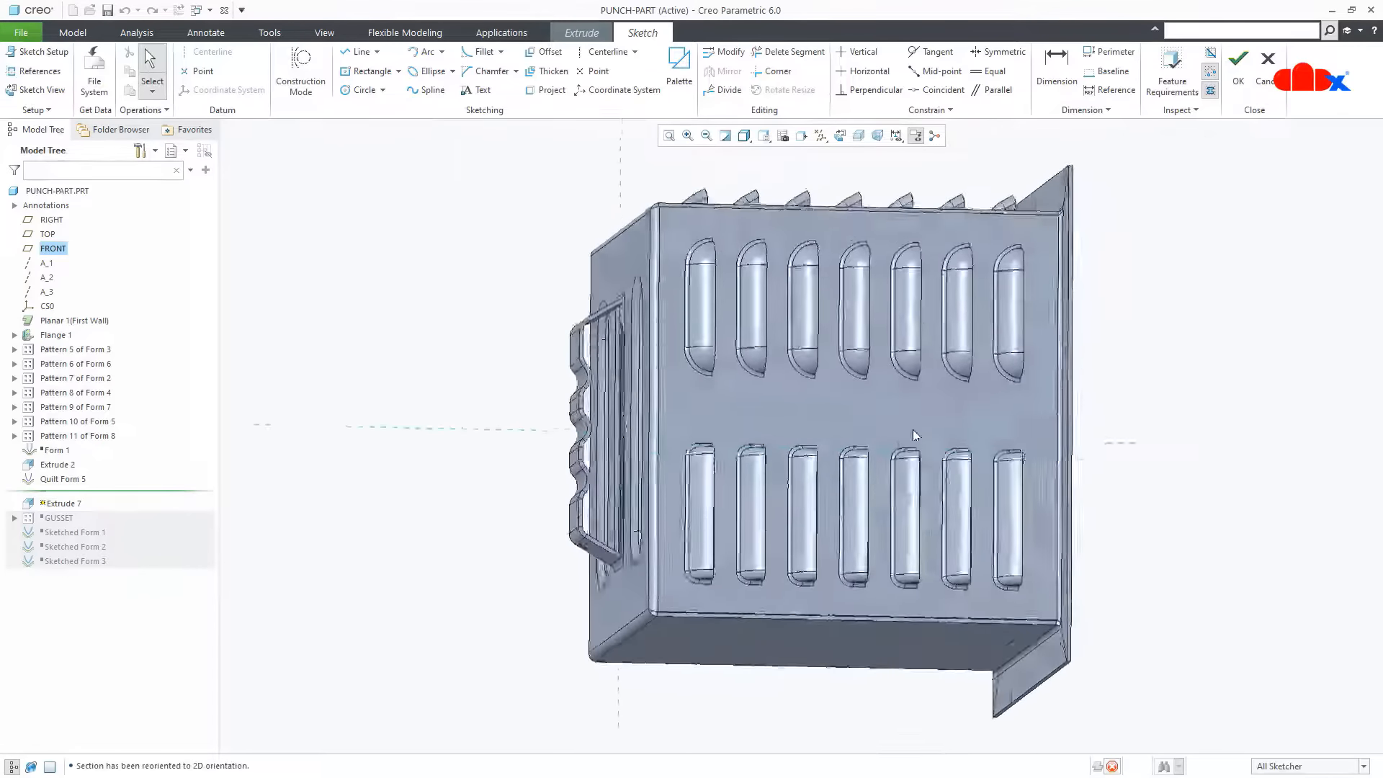
{"action": "left_click", "coordinate": [45, 52]}
{"action": "left_click", "coordinate": [1262, 291]}
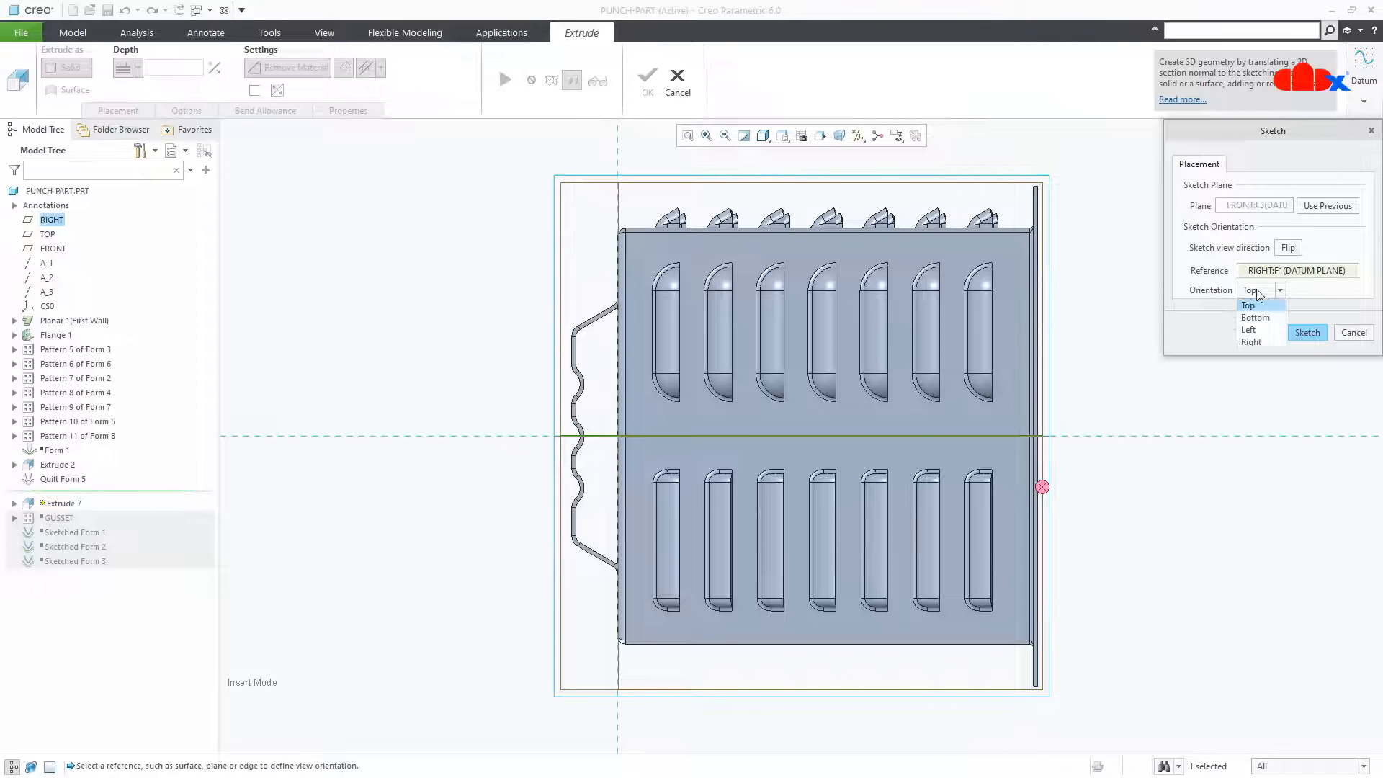
{"action": "left_click", "coordinate": [1259, 340]}
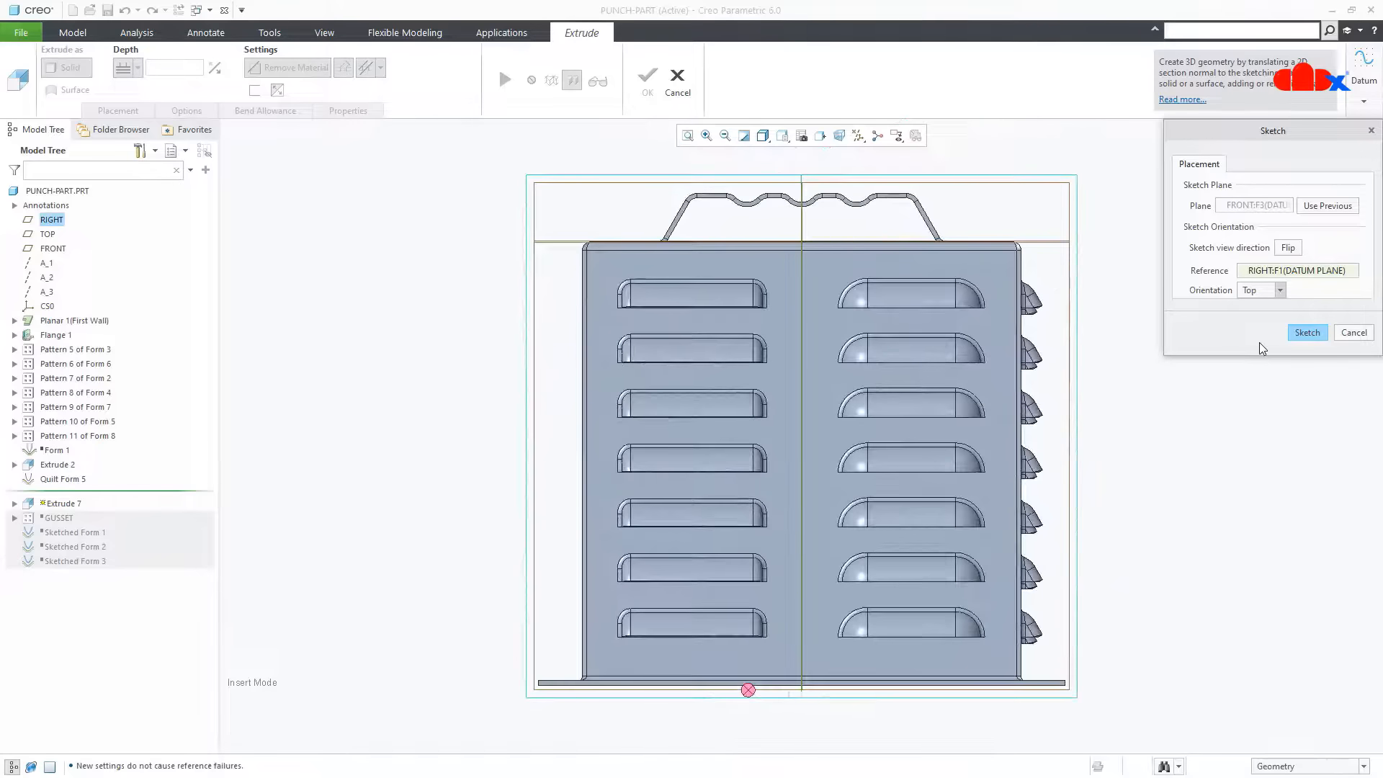
{"action": "left_click", "coordinate": [1306, 335]}
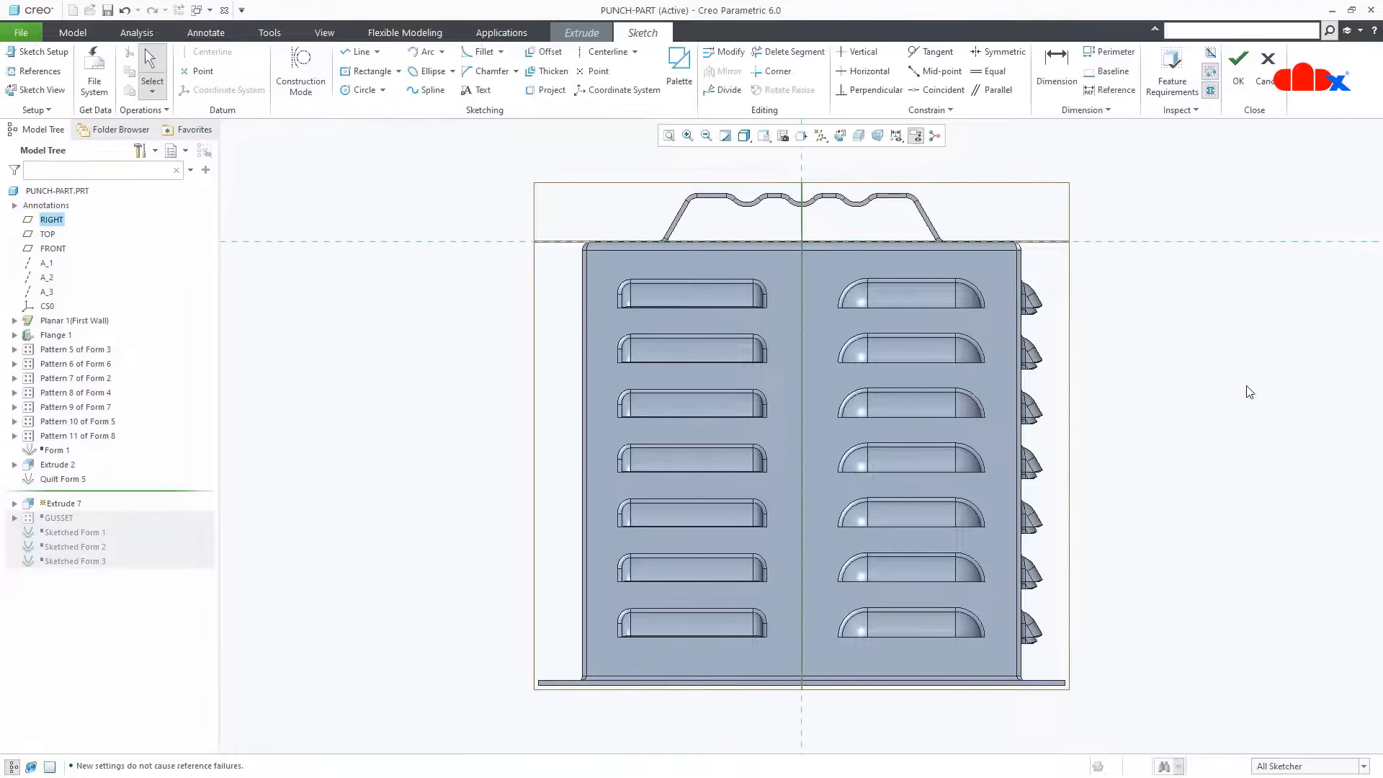
Add the box's outer side wall surface beside the top edge as a sketch reference
{"action": "left_click", "coordinate": [40, 70]}
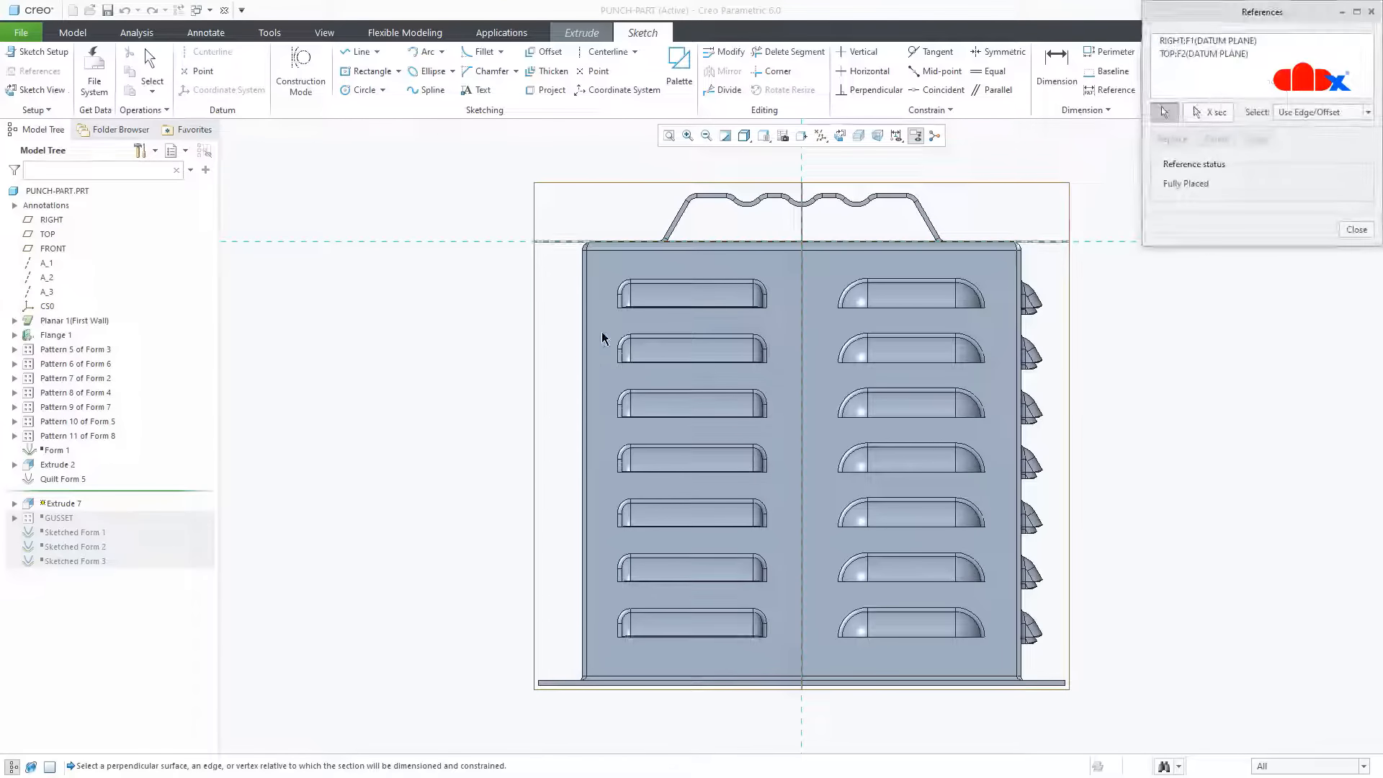
{"action": "scroll", "coordinate": [604, 333], "scroll_direction": "up", "scroll_amount": 5}
{"action": "left_click", "coordinate": [552, 296]}
{"action": "scroll", "coordinate": [549, 295], "scroll_direction": "down", "scroll_amount": 4}
{"action": "scroll", "coordinate": [509, 317], "scroll_direction": "up", "scroll_amount": 1}
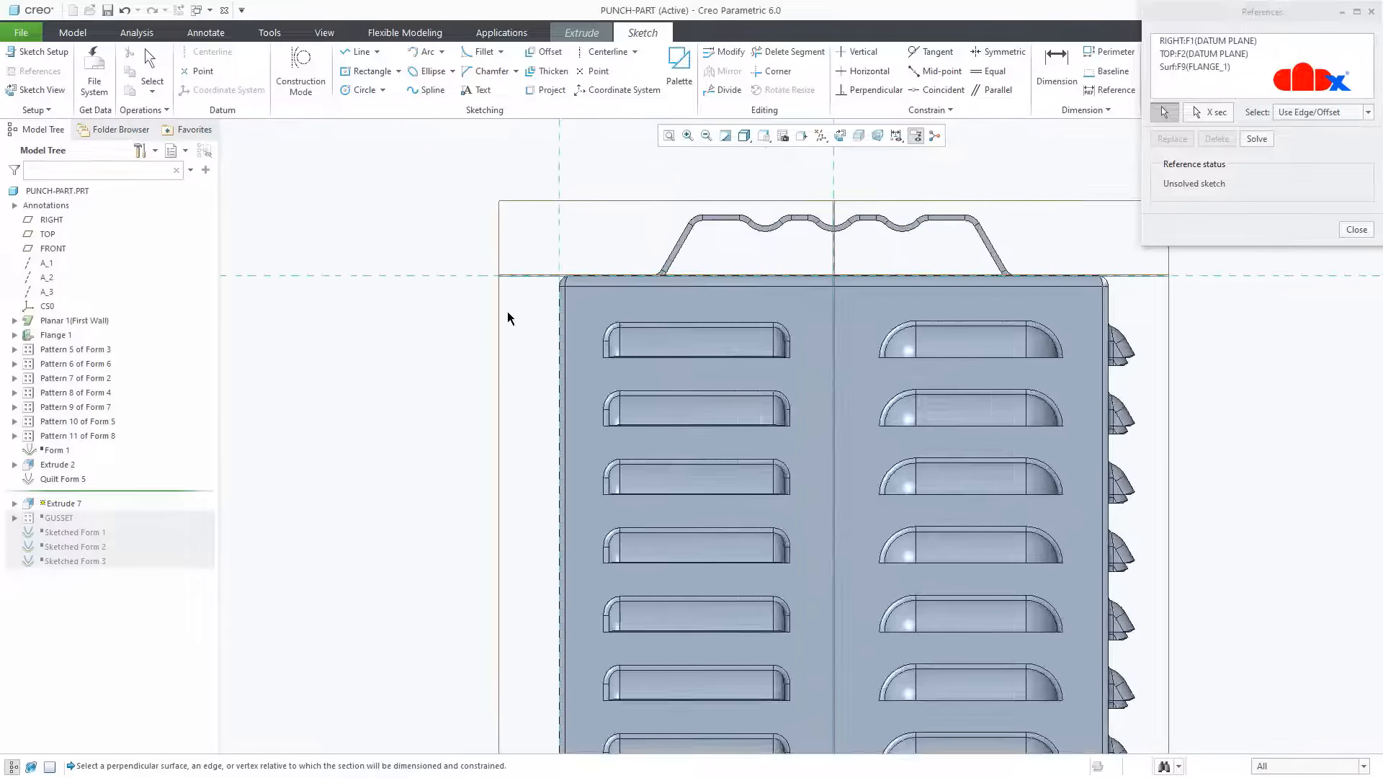
Sketch a closed triangle across the box's upper corner, with its legs on the side and top references and the vertical leg about 1.05
{"action": "right_click", "coordinate": [516, 317]}
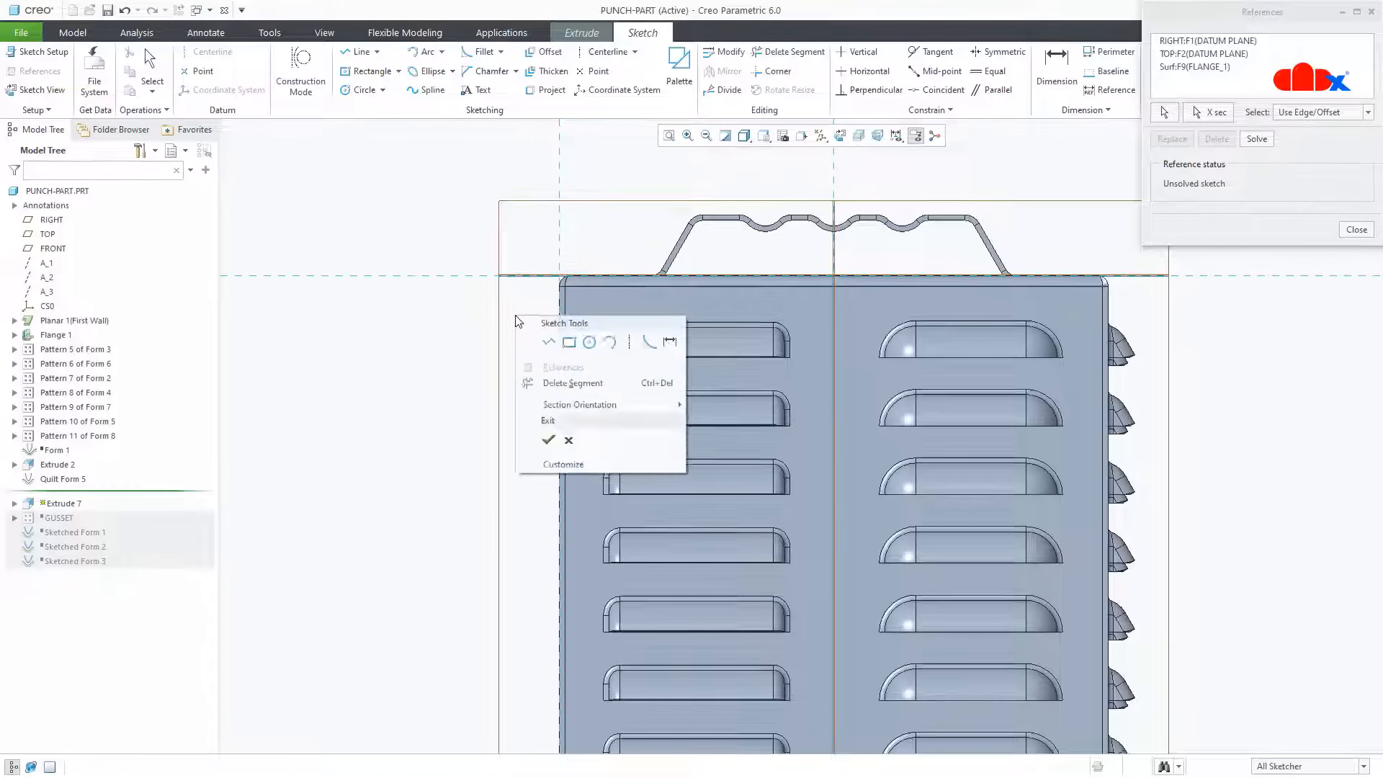
{"action": "left_click", "coordinate": [546, 342]}
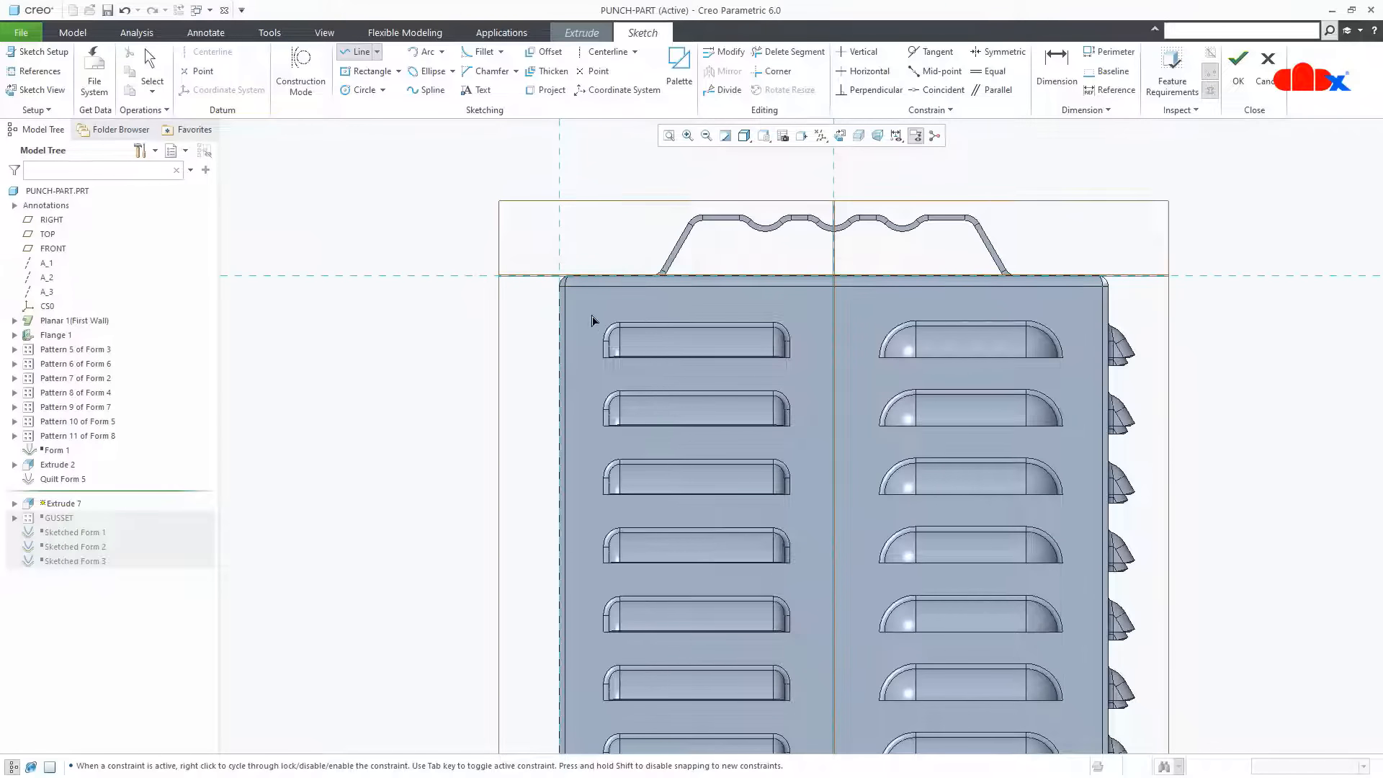
{"action": "left_click", "coordinate": [559, 333]}
{"action": "middle_click", "coordinate": [546, 358]}
{"action": "middle_click", "coordinate": [543, 361]}
{"action": "scroll", "coordinate": [579, 276], "scroll_direction": "down", "scroll_amount": 3}
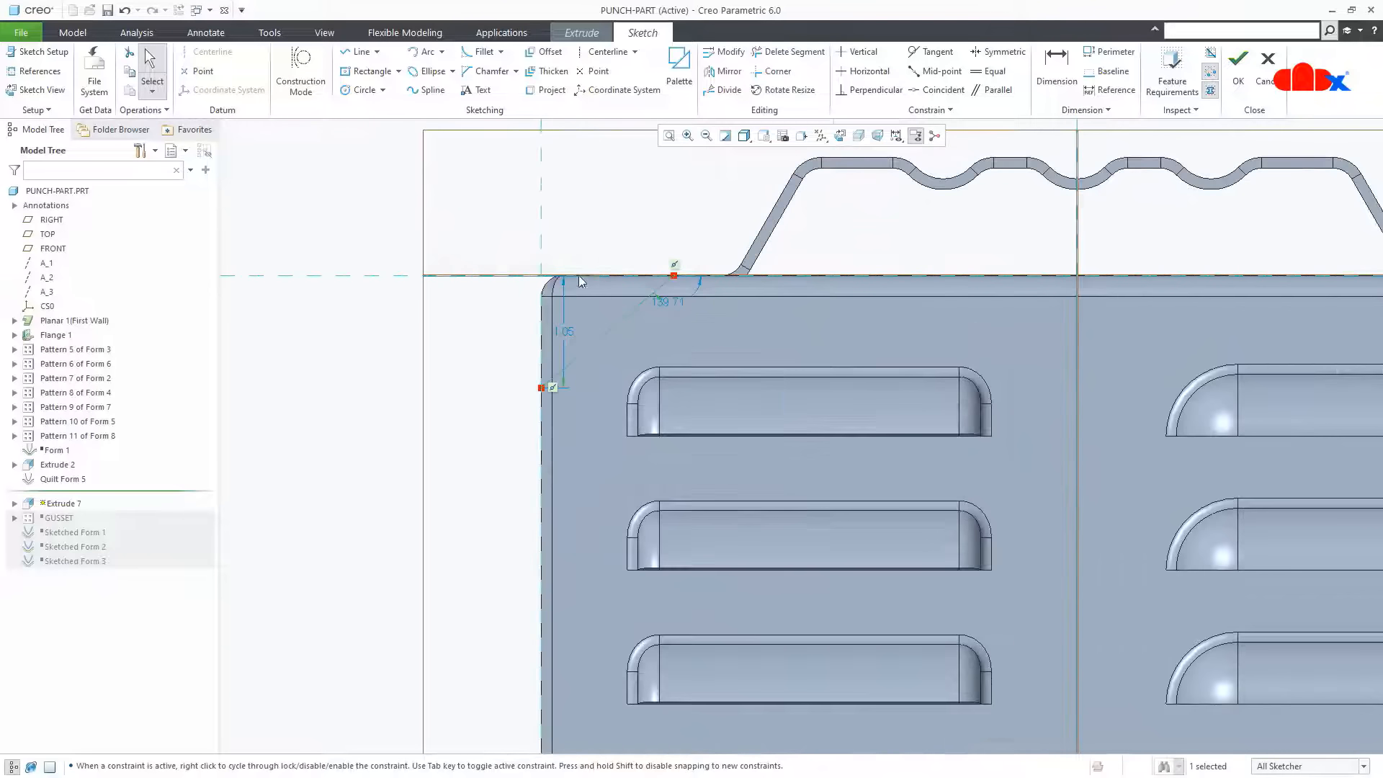
{"action": "right_click", "coordinate": [591, 245]}
{"action": "left_click", "coordinate": [623, 266]}
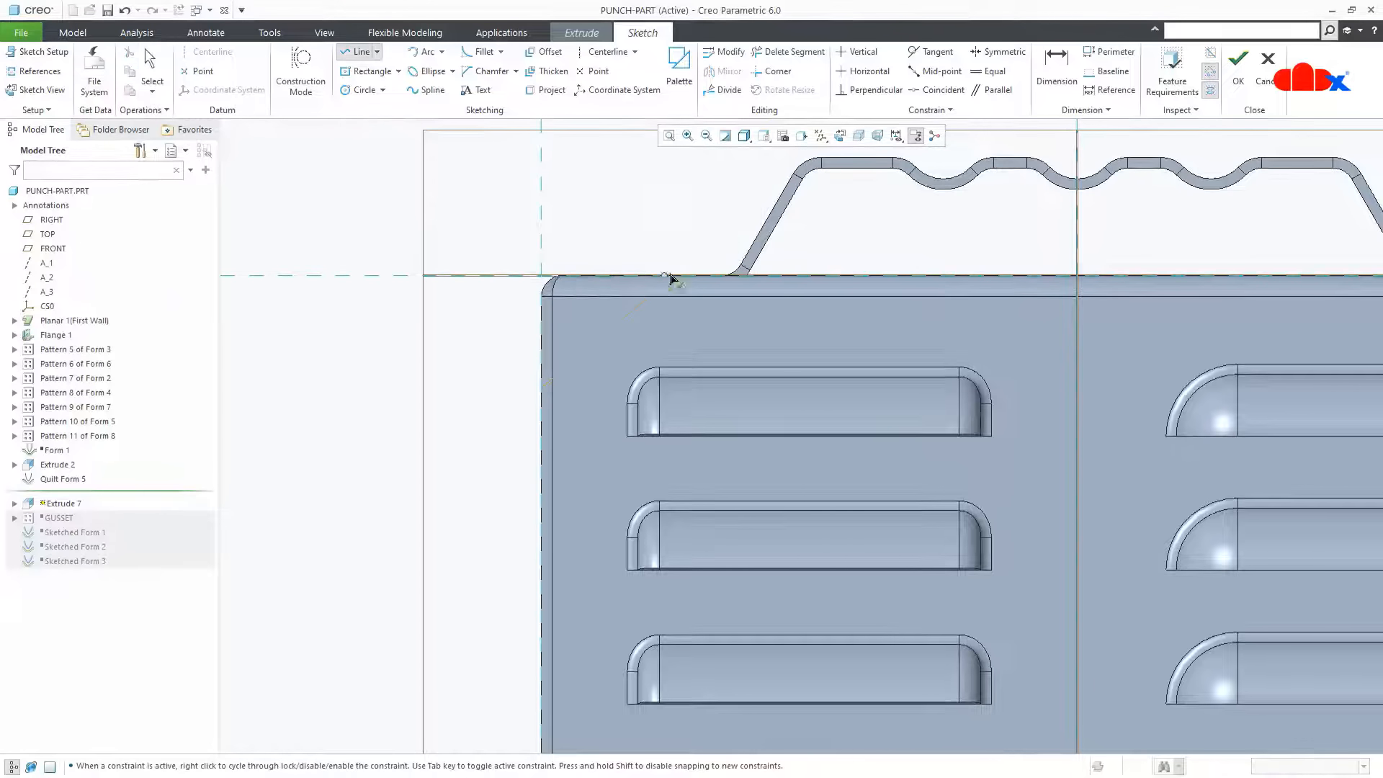
{"action": "left_click", "coordinate": [666, 277]}
{"action": "left_click", "coordinate": [545, 387]}
{"action": "middle_click", "coordinate": [512, 402]}
{"action": "scroll", "coordinate": [516, 330], "scroll_direction": "down", "scroll_amount": 2}
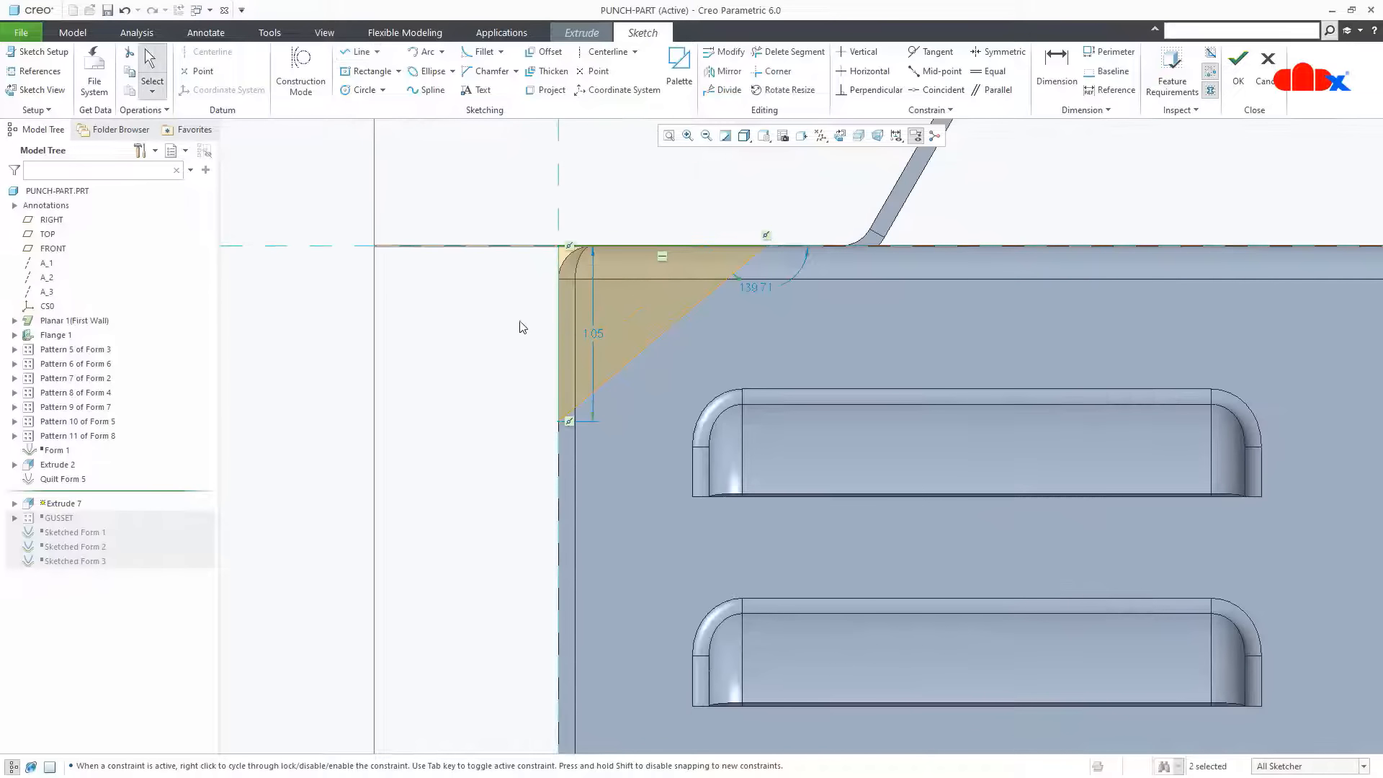
Make the triangle's horizontal and vertical legs equal, set their length to 1.00, and accept the sketch
{"action": "left_click", "coordinate": [991, 71]}
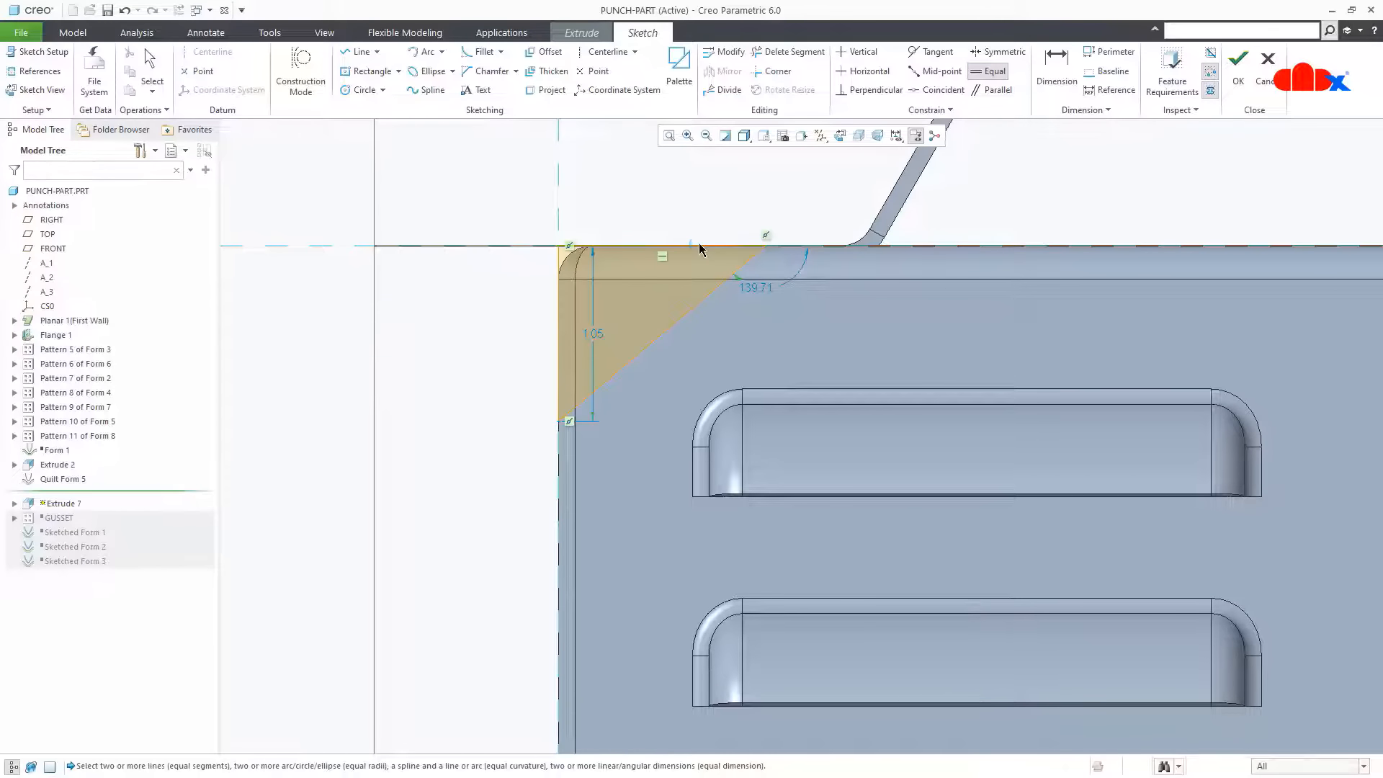
{"action": "left_click", "coordinate": [699, 245]}
{"action": "left_click", "coordinate": [560, 352]}
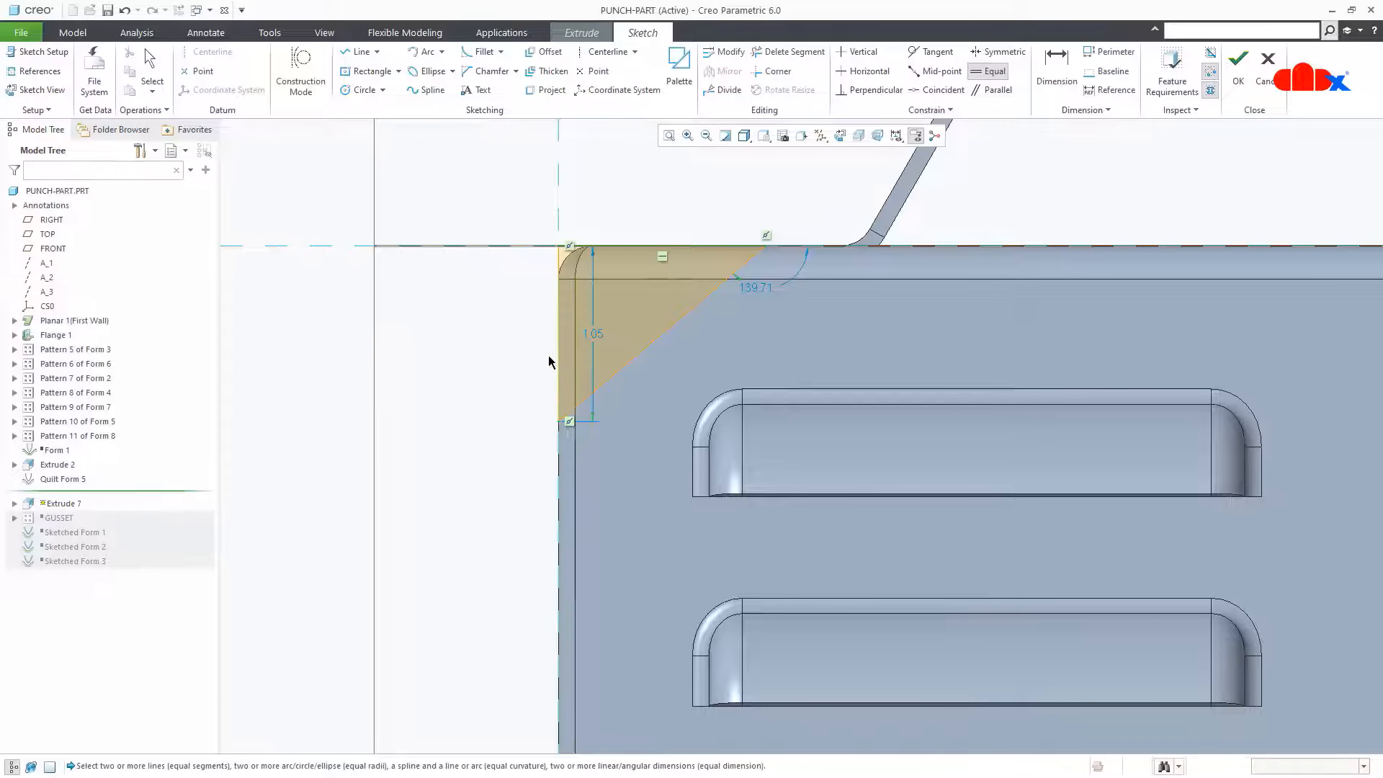
{"action": "middle_click", "coordinate": [509, 423]}
{"action": "double_click", "coordinate": [673, 258]}
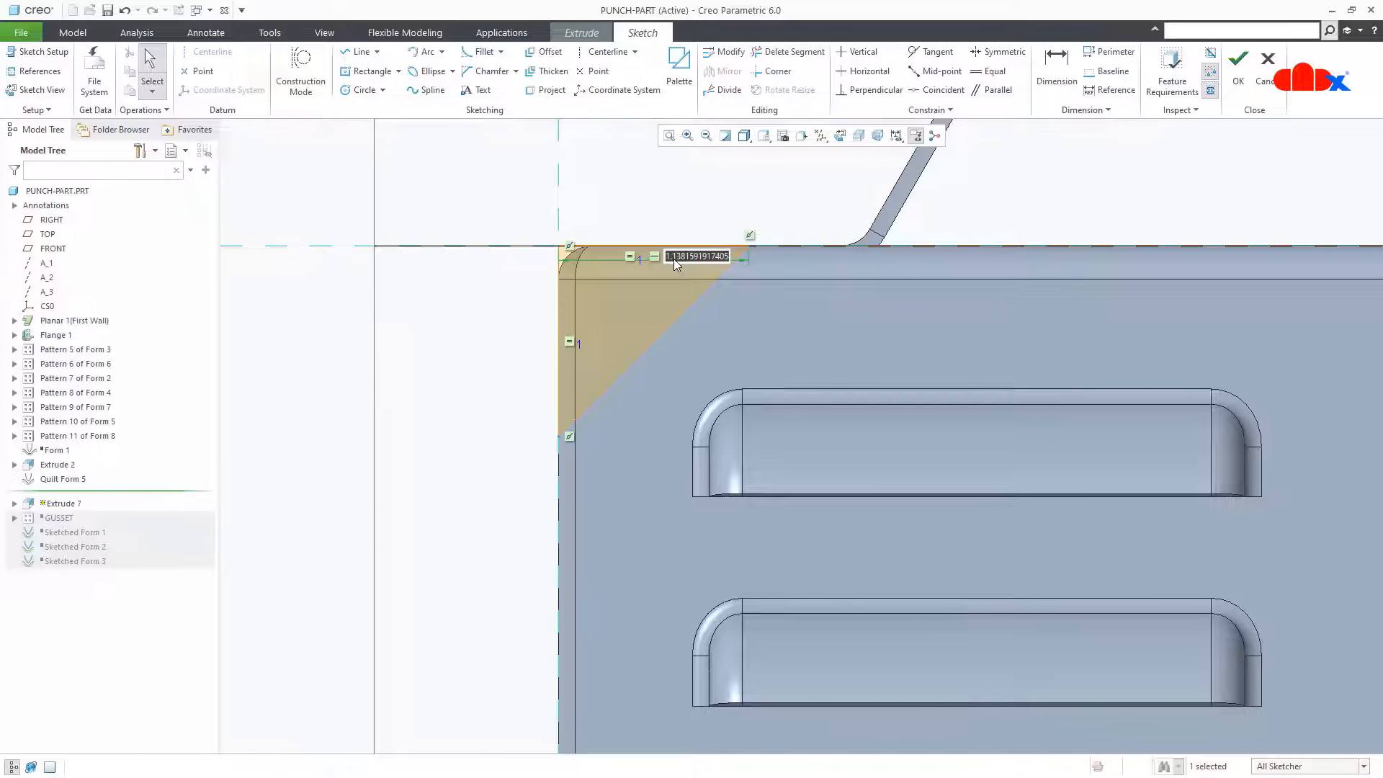
{"action": "key", "text": "Return"}
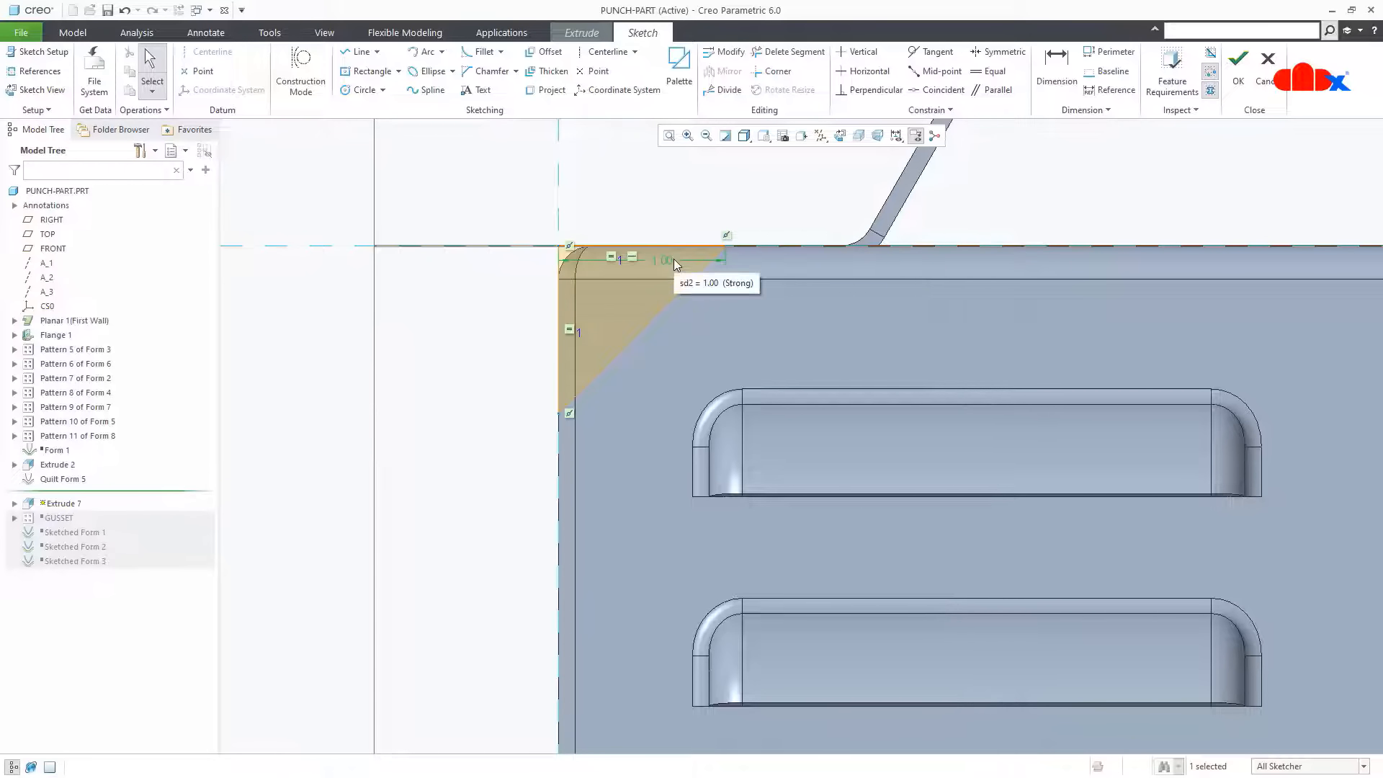
{"action": "scroll", "coordinate": [510, 433], "scroll_direction": "up", "scroll_amount": 3}
{"action": "mouse_move", "coordinate": [513, 439]}
{"action": "middle_mouse_down"}
{"action": "mouse_move", "coordinate": [521, 497]}
{"action": "mouse_move", "coordinate": [548, 475]}
{"action": "middle_mouse_up"}
{"action": "scroll", "coordinate": [520, 456], "scroll_direction": "up", "scroll_amount": 3}
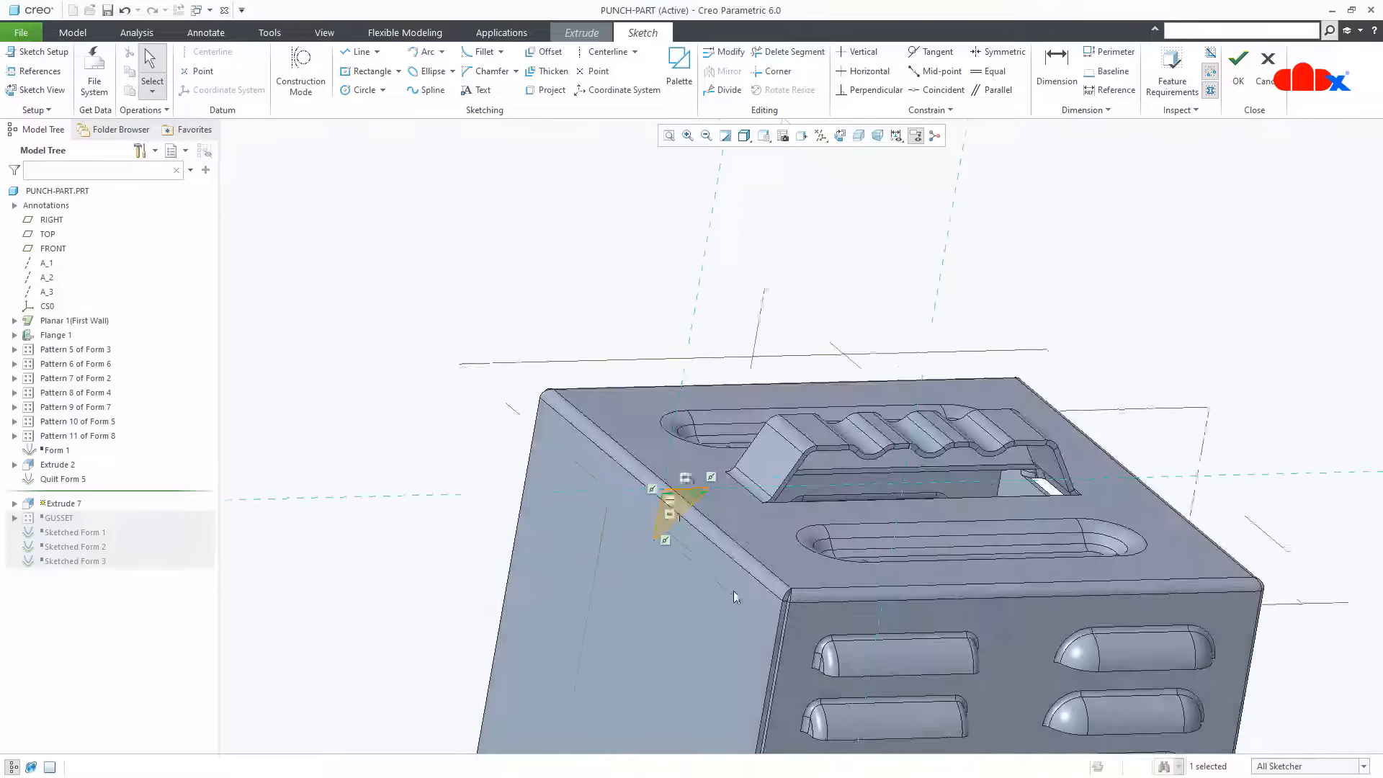
{"action": "scroll", "coordinate": [733, 591], "scroll_direction": "down", "scroll_amount": 3}
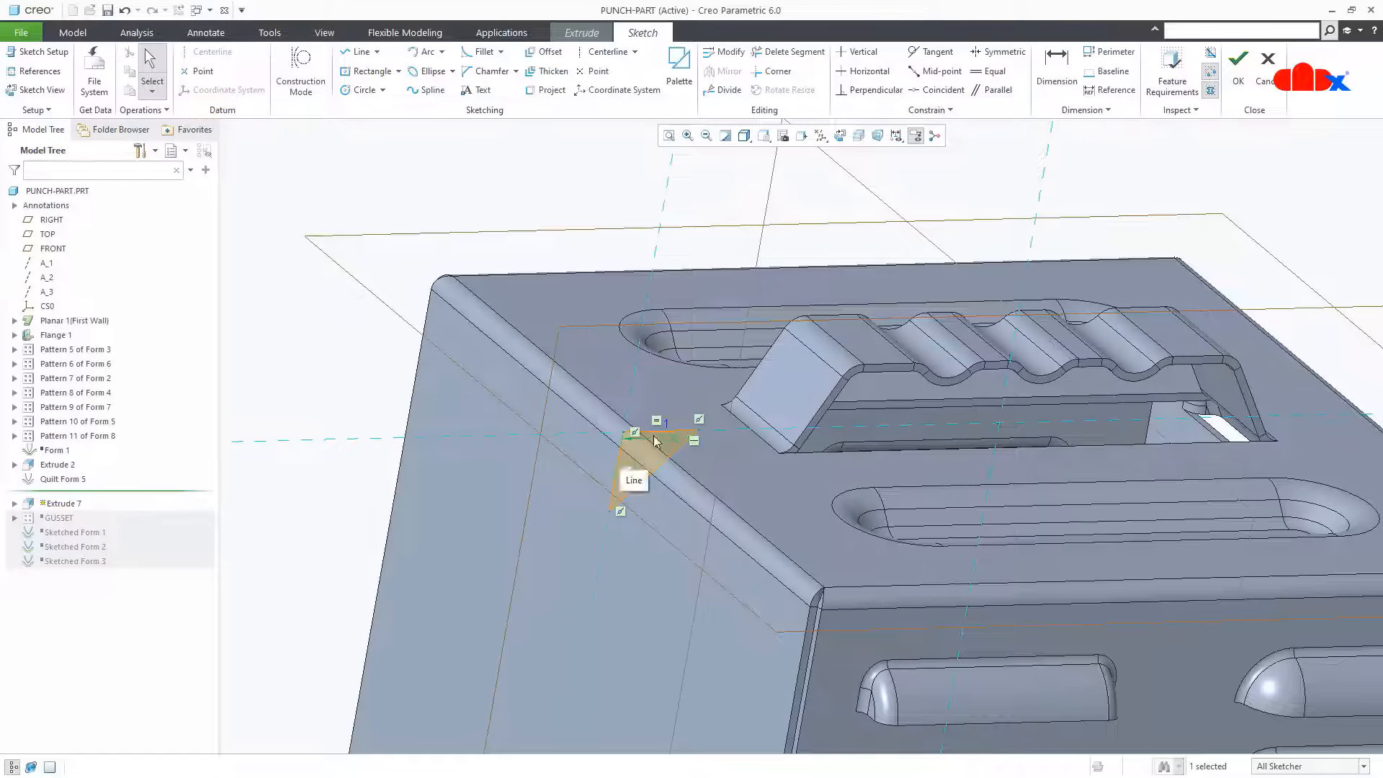
{"action": "left_click", "coordinate": [1237, 70]}
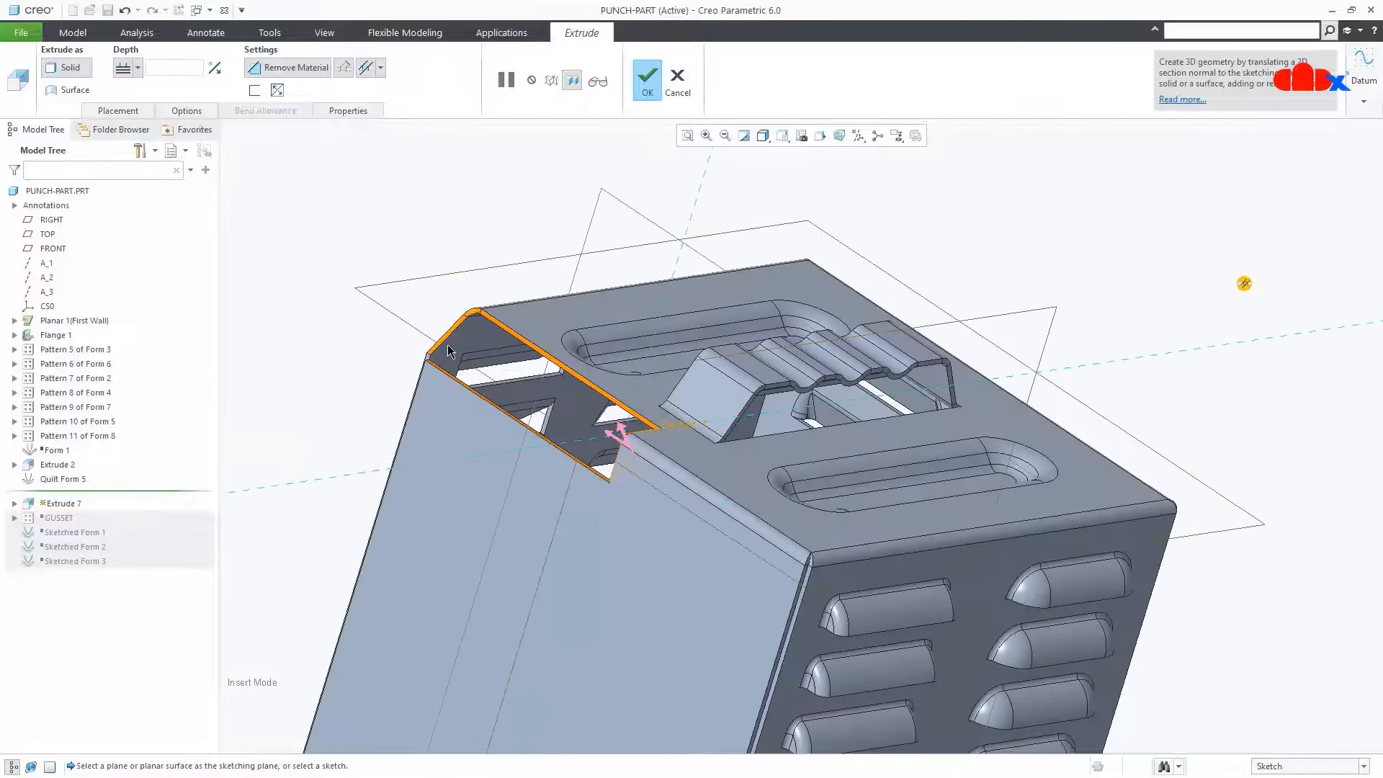
Extrude the triangle as a surface, symmetric about the sketch plane, with a depth of 0.25
{"action": "left_click", "coordinate": [315, 69]}
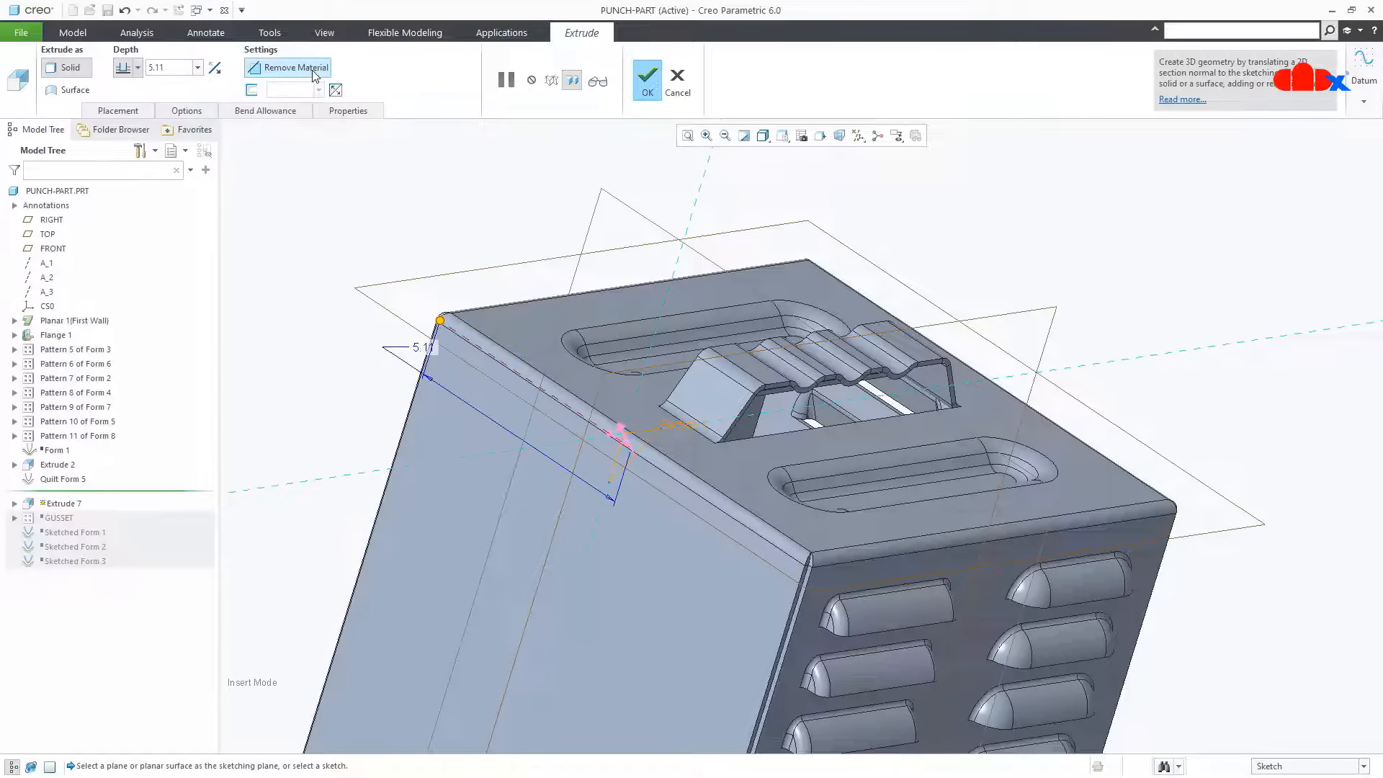
{"action": "left_click", "coordinate": [139, 69]}
{"action": "left_click", "coordinate": [131, 110]}
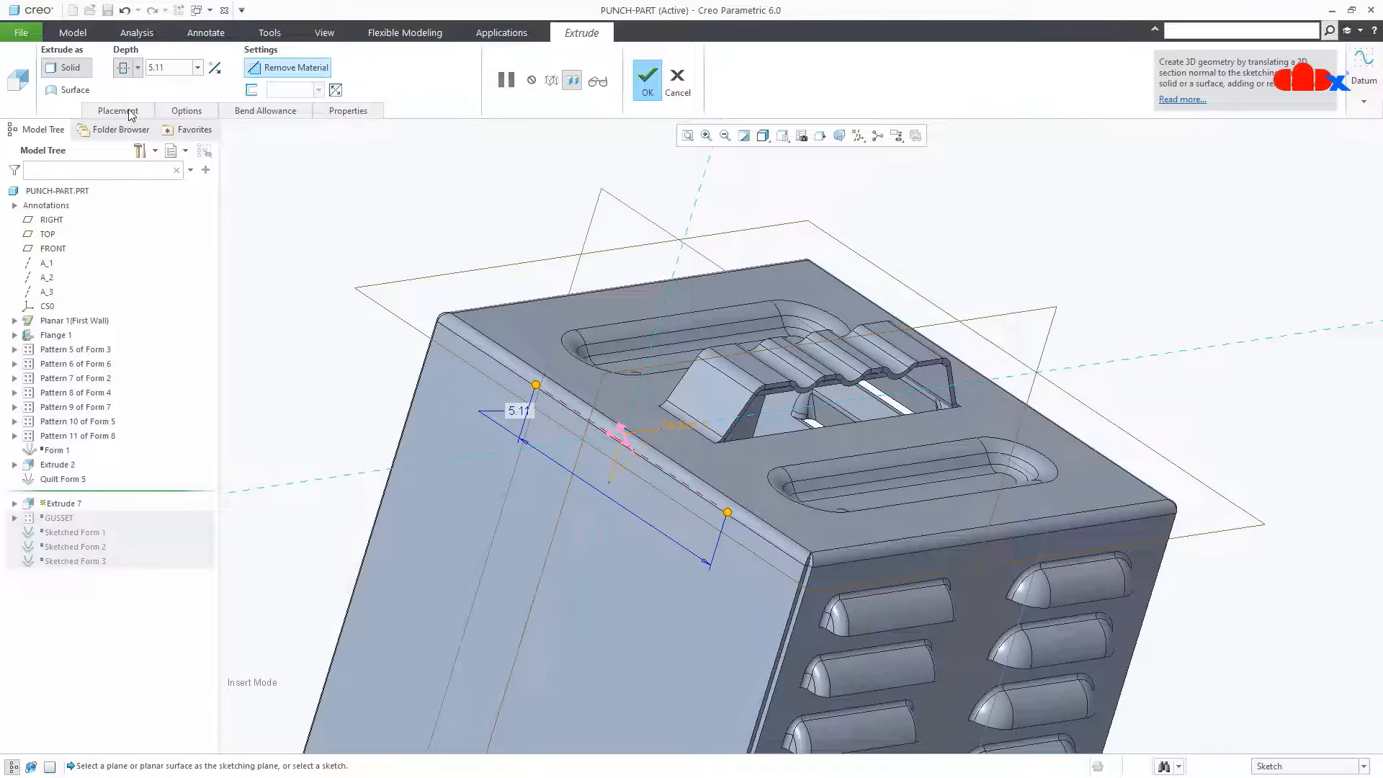
{"action": "left_click", "coordinate": [72, 91]}
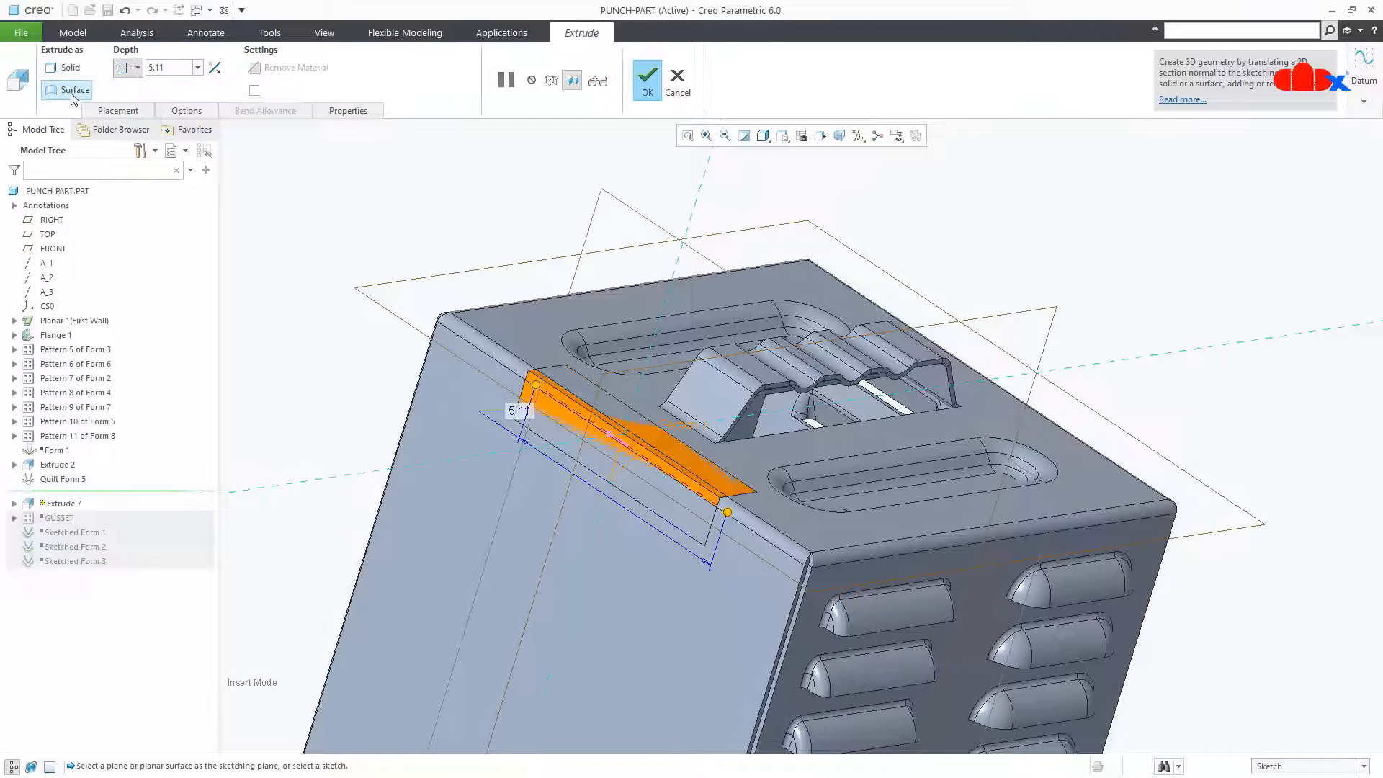
{"action": "double_click", "coordinate": [518, 411]}
{"action": "key", "text": "BackSpace"}
{"action": "key", "text": "Return"}
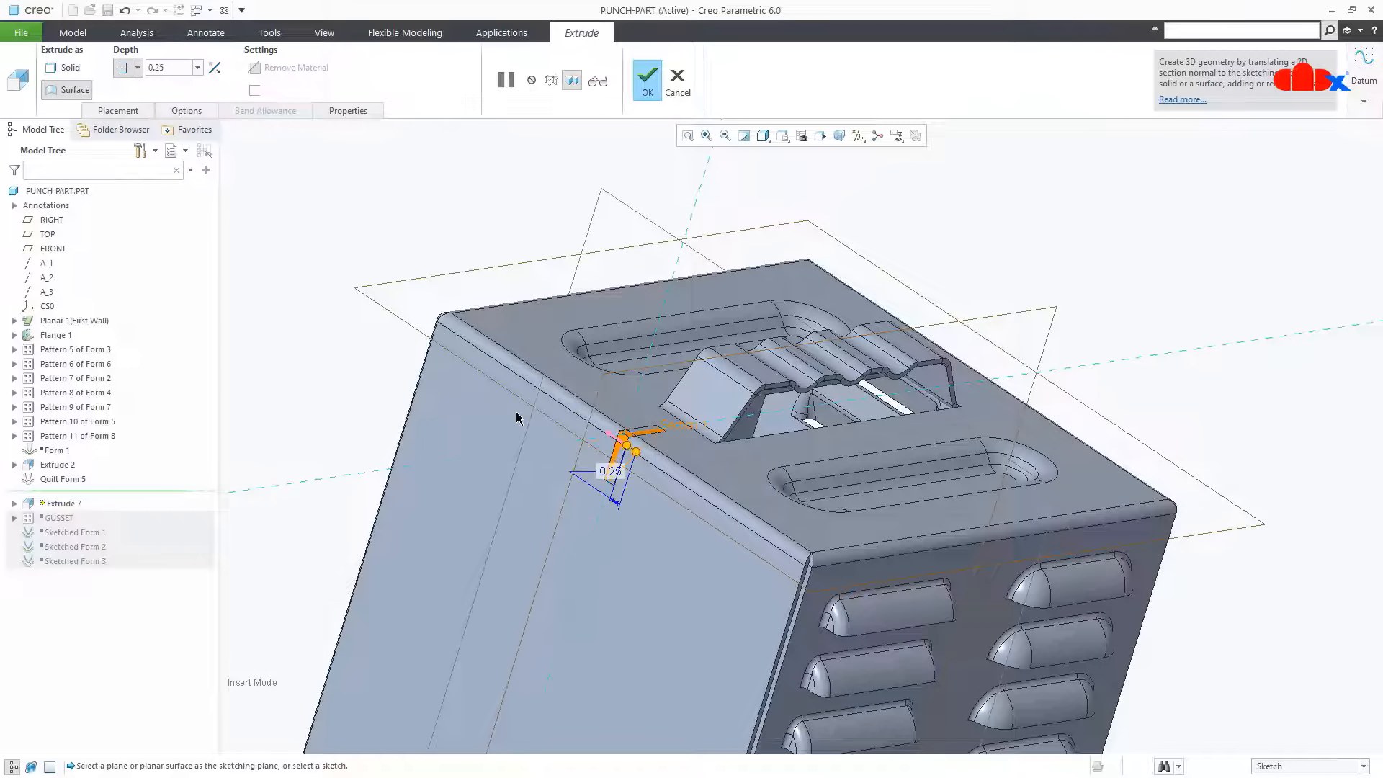
Turn on capped ends for the extruded triangle surface and complete the extrusion
{"action": "scroll", "coordinate": [674, 419], "scroll_direction": "up", "scroll_amount": 5}
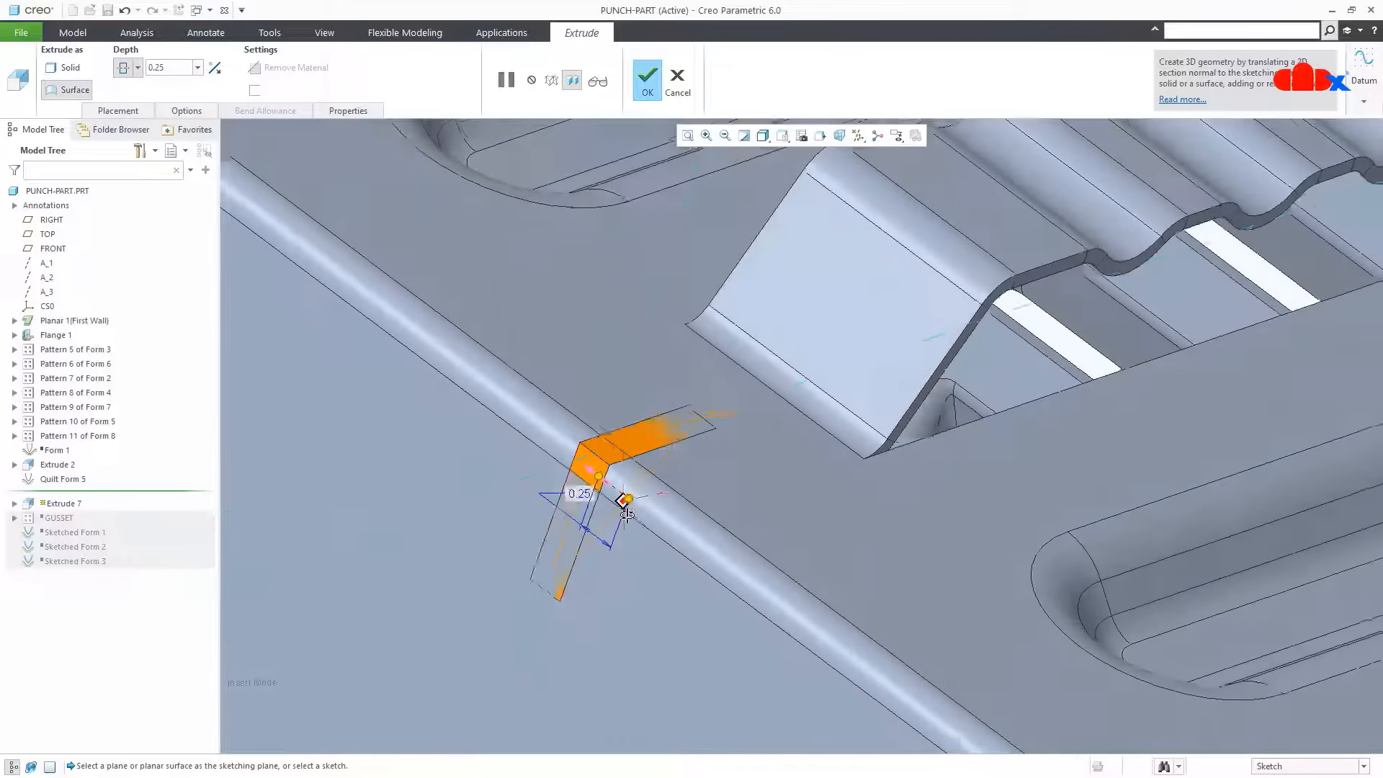
{"action": "left_click", "coordinate": [182, 110]}
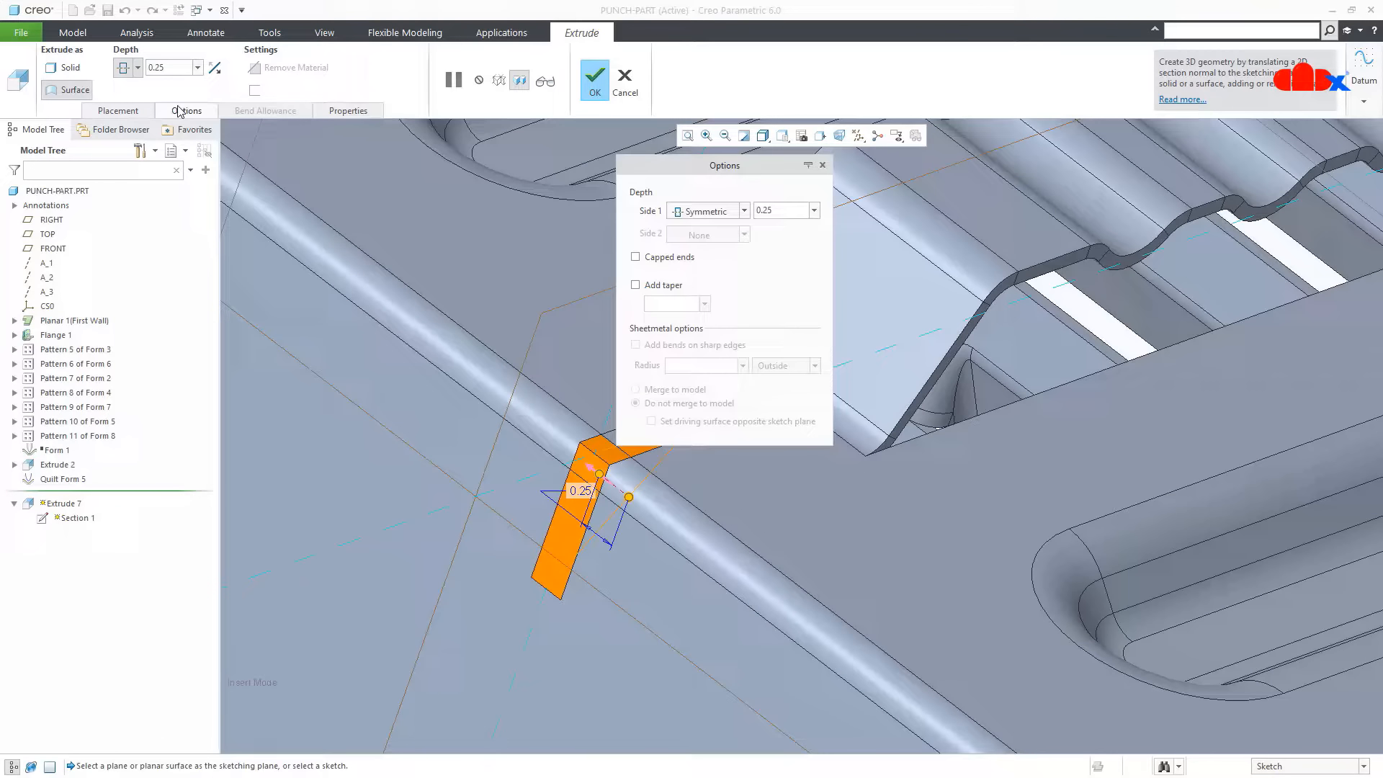
{"action": "left_click", "coordinate": [650, 262]}
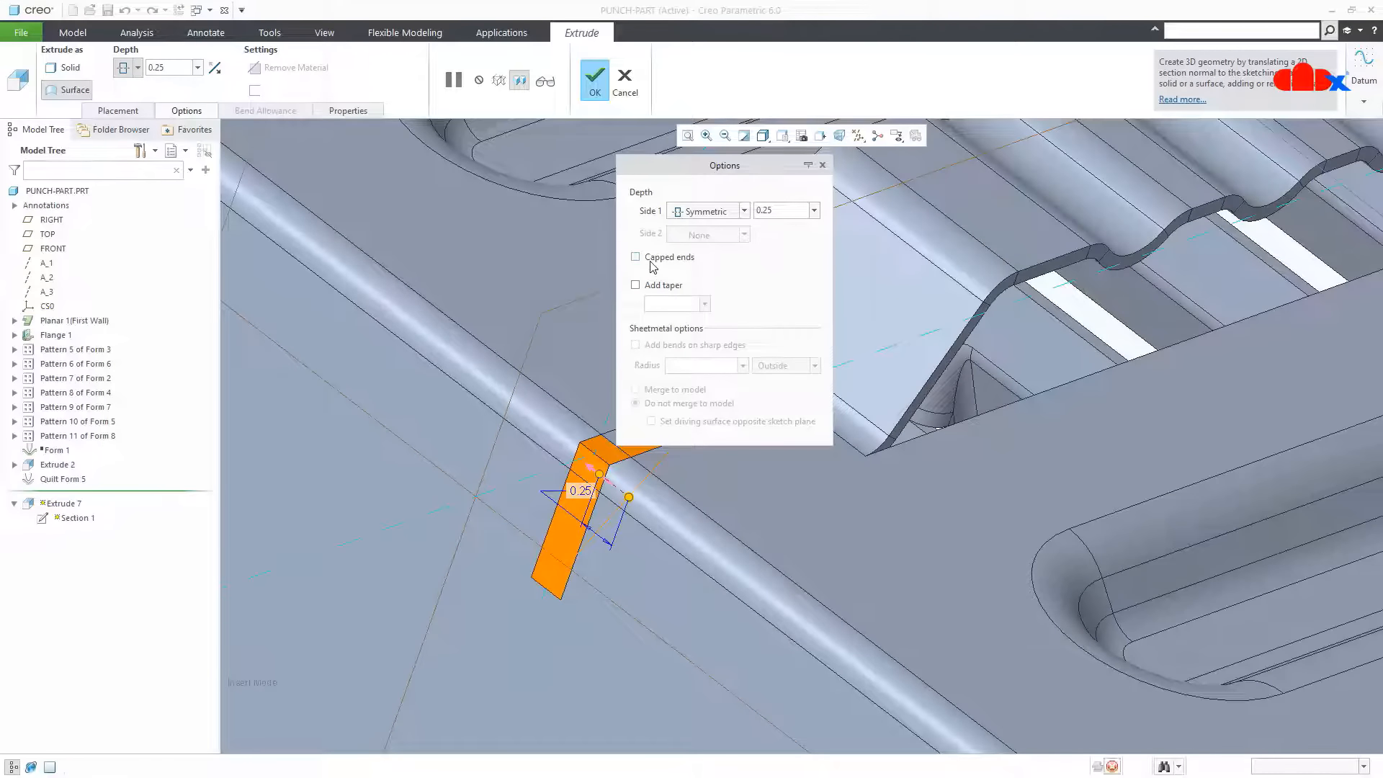
{"action": "left_click", "coordinate": [595, 79]}
{"action": "mouse_move", "coordinate": [646, 333]}
{"action": "middle_mouse_down"}
{"action": "mouse_move", "coordinate": [615, 448]}
{"action": "mouse_move", "coordinate": [607, 437]}
{"action": "middle_mouse_up"}
{"action": "scroll", "coordinate": [615, 448], "scroll_direction": "down", "scroll_amount": 2}
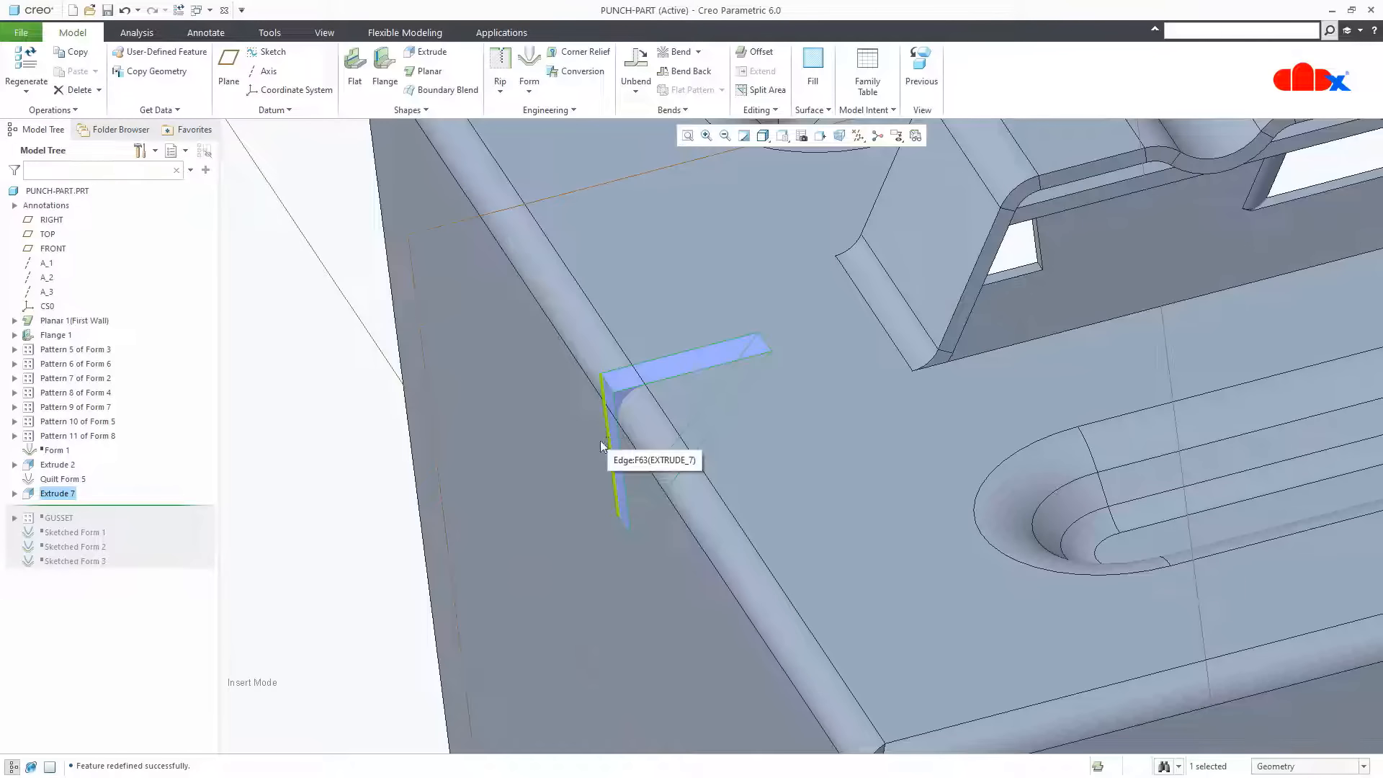
{"action": "left_click", "coordinate": [361, 538]}
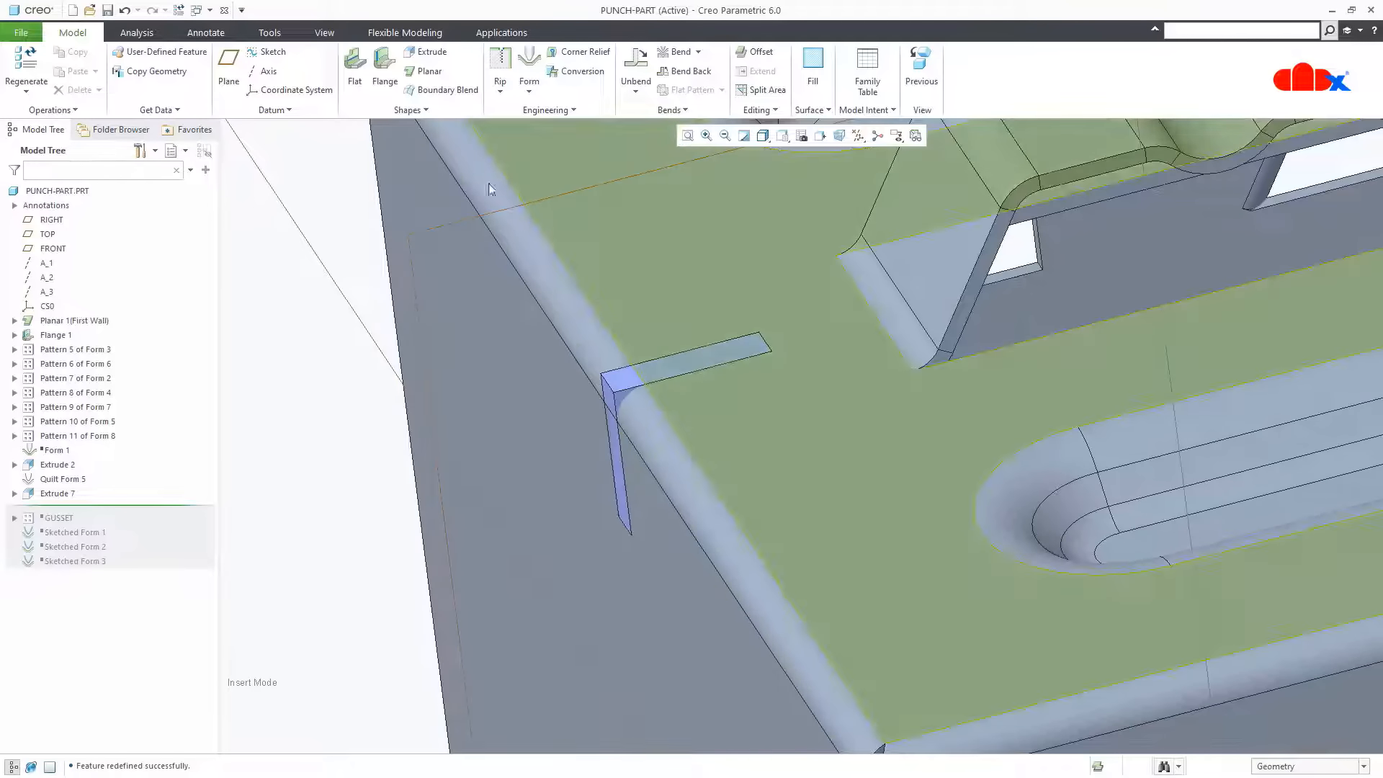
Start a Quilt Form from the extruded triangular quilt and inspect its preview on the box's top edge
{"action": "left_click", "coordinate": [529, 90]}
{"action": "left_click", "coordinate": [560, 157]}
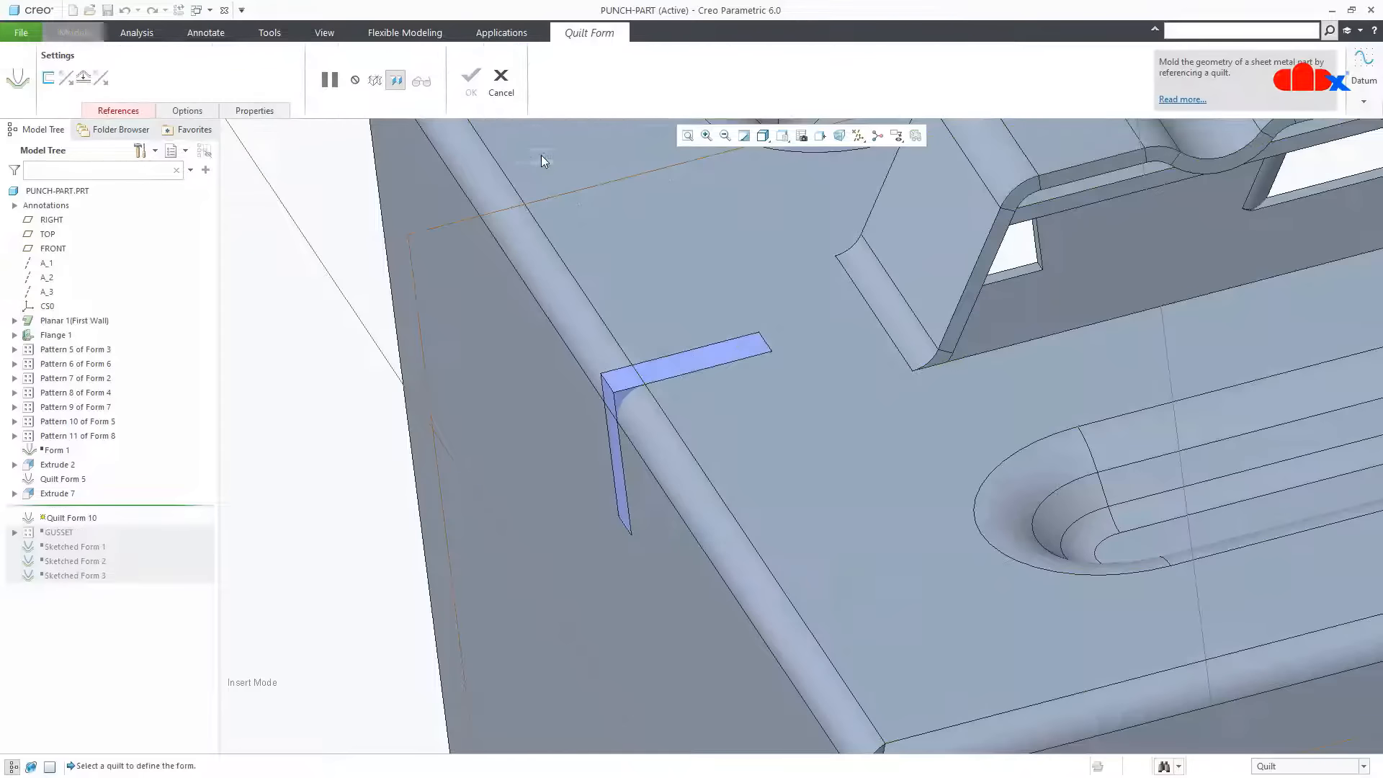
{"action": "left_click", "coordinate": [627, 381]}
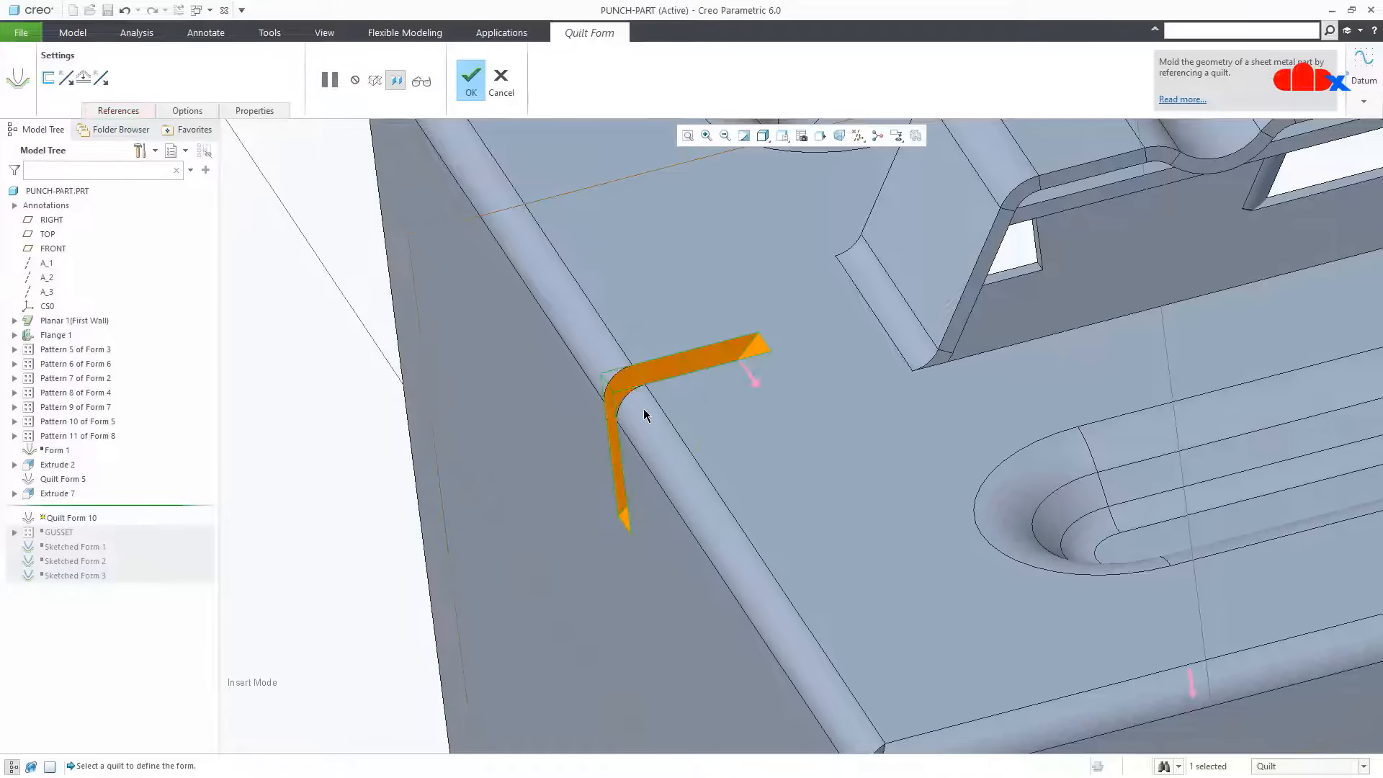
{"action": "middle_click_drag", "start_coordinate": [643, 409], "coordinate": [724, 432]}
{"action": "scroll", "coordinate": [658, 464], "scroll_direction": "down", "scroll_amount": 6}
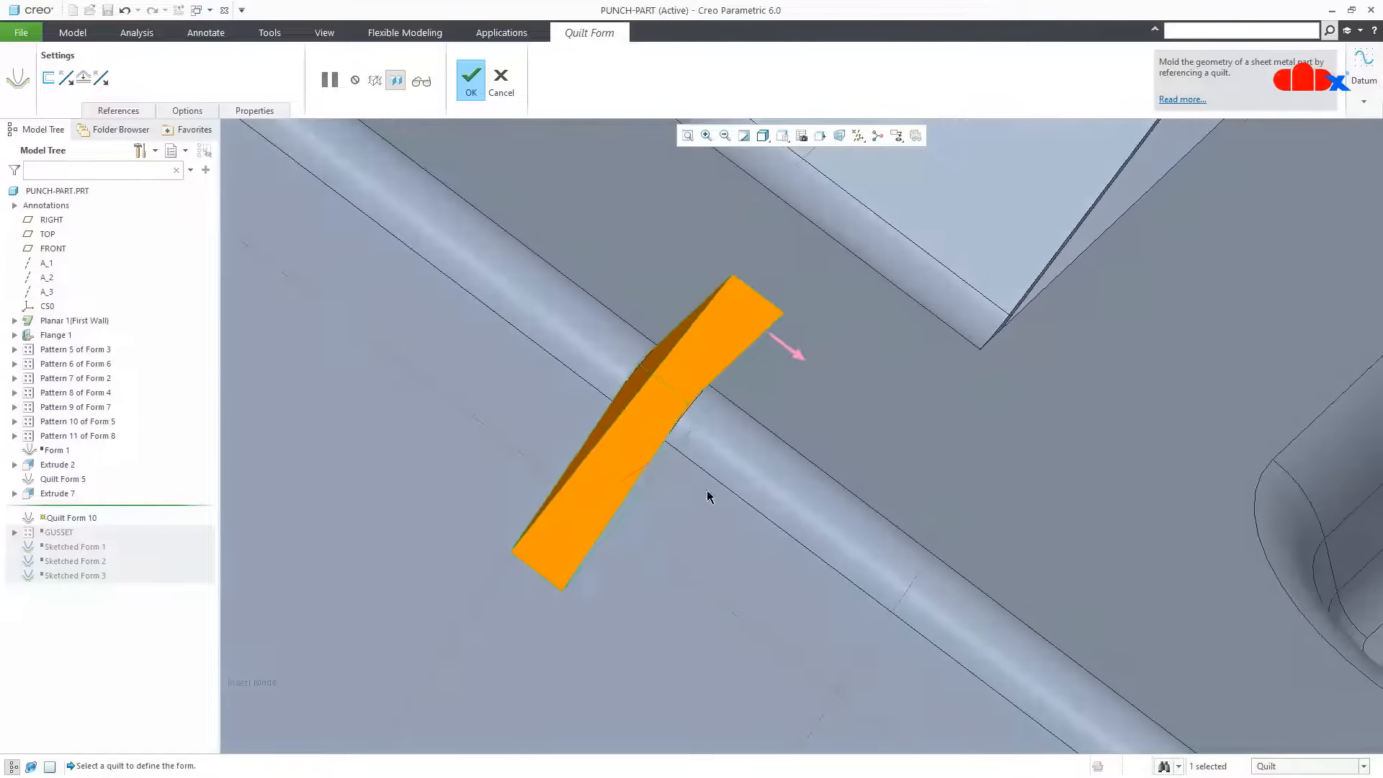
{"action": "mouse_move", "coordinate": [708, 496]}
{"action": "middle_mouse_down"}
{"action": "mouse_move", "coordinate": [728, 489]}
{"action": "mouse_move", "coordinate": [721, 502]}
{"action": "middle_mouse_up"}
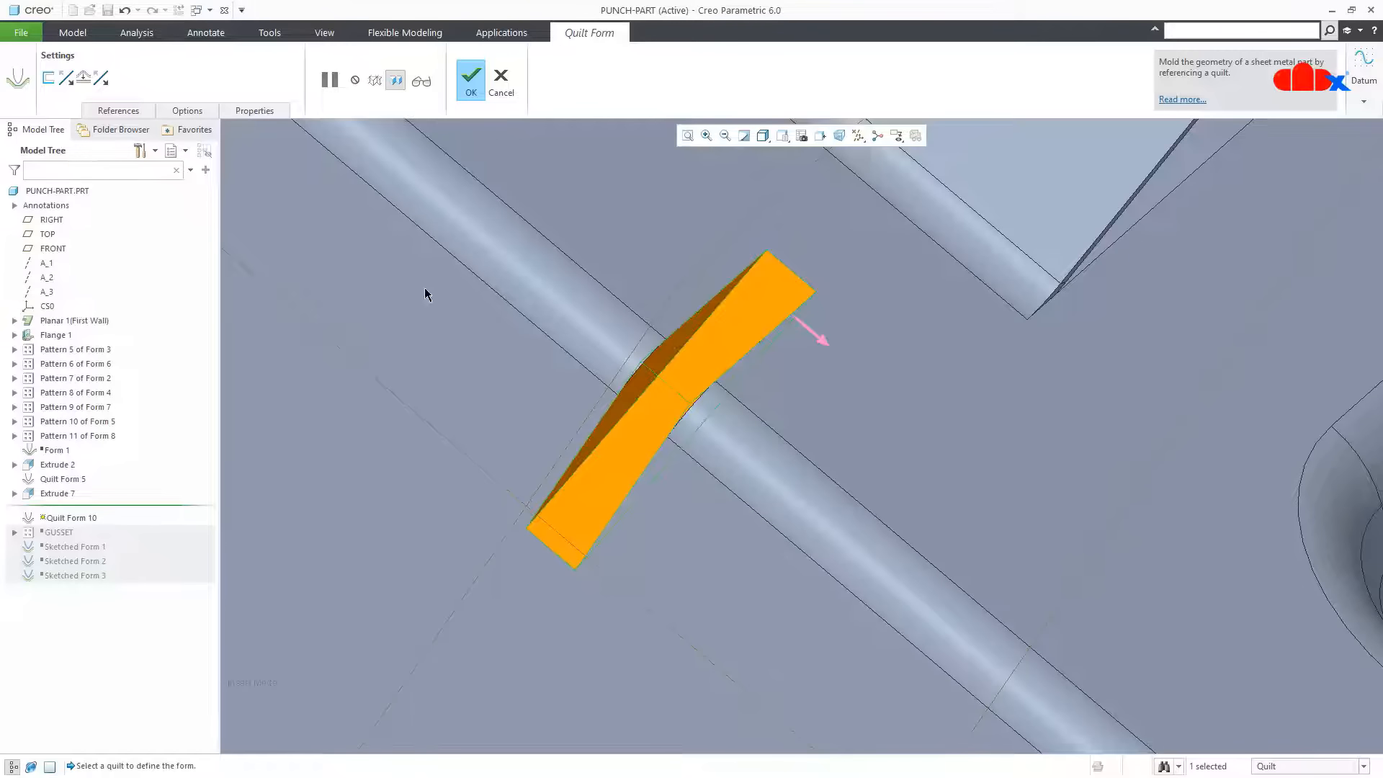
Try excluding one surface of the triangular quilt from the form and remove it from the excluded surfaces
{"action": "left_click", "coordinate": [191, 112]}
{"action": "left_click", "coordinate": [194, 161]}
{"action": "mouse_move", "coordinate": [629, 394]}
{"action": "middle_mouse_down"}
{"action": "mouse_move", "coordinate": [624, 382]}
{"action": "mouse_move", "coordinate": [735, 387]}
{"action": "mouse_move", "coordinate": [764, 446]}
{"action": "mouse_move", "coordinate": [700, 384]}
{"action": "middle_mouse_up"}
{"action": "scroll", "coordinate": [781, 447], "scroll_direction": "up", "scroll_amount": 4}
{"action": "scroll", "coordinate": [764, 446], "scroll_direction": "up", "scroll_amount": 3}
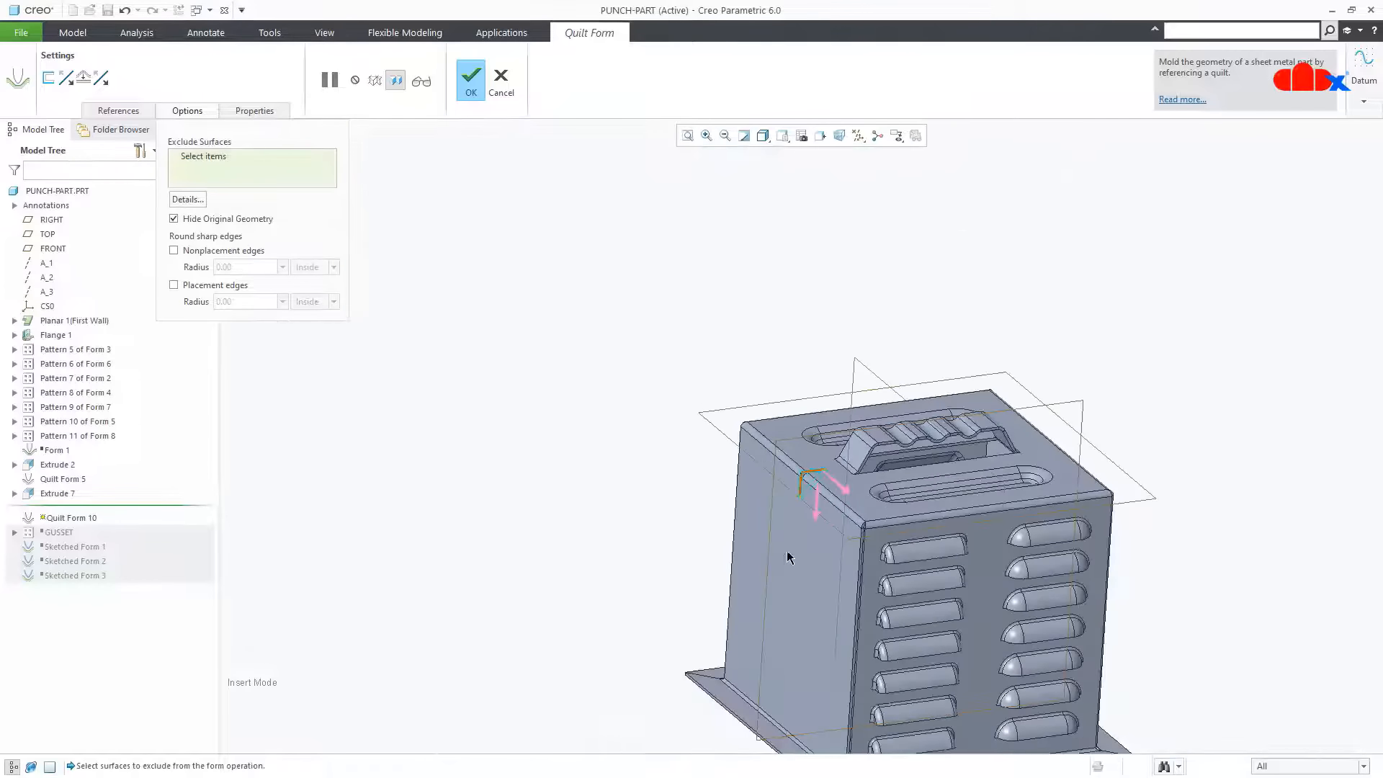
{"action": "middle_click_drag", "start_coordinate": [787, 555], "coordinate": [800, 470]}
{"action": "scroll", "coordinate": [821, 513], "scroll_direction": "down", "scroll_amount": 5}
{"action": "left_click", "coordinate": [707, 548]}
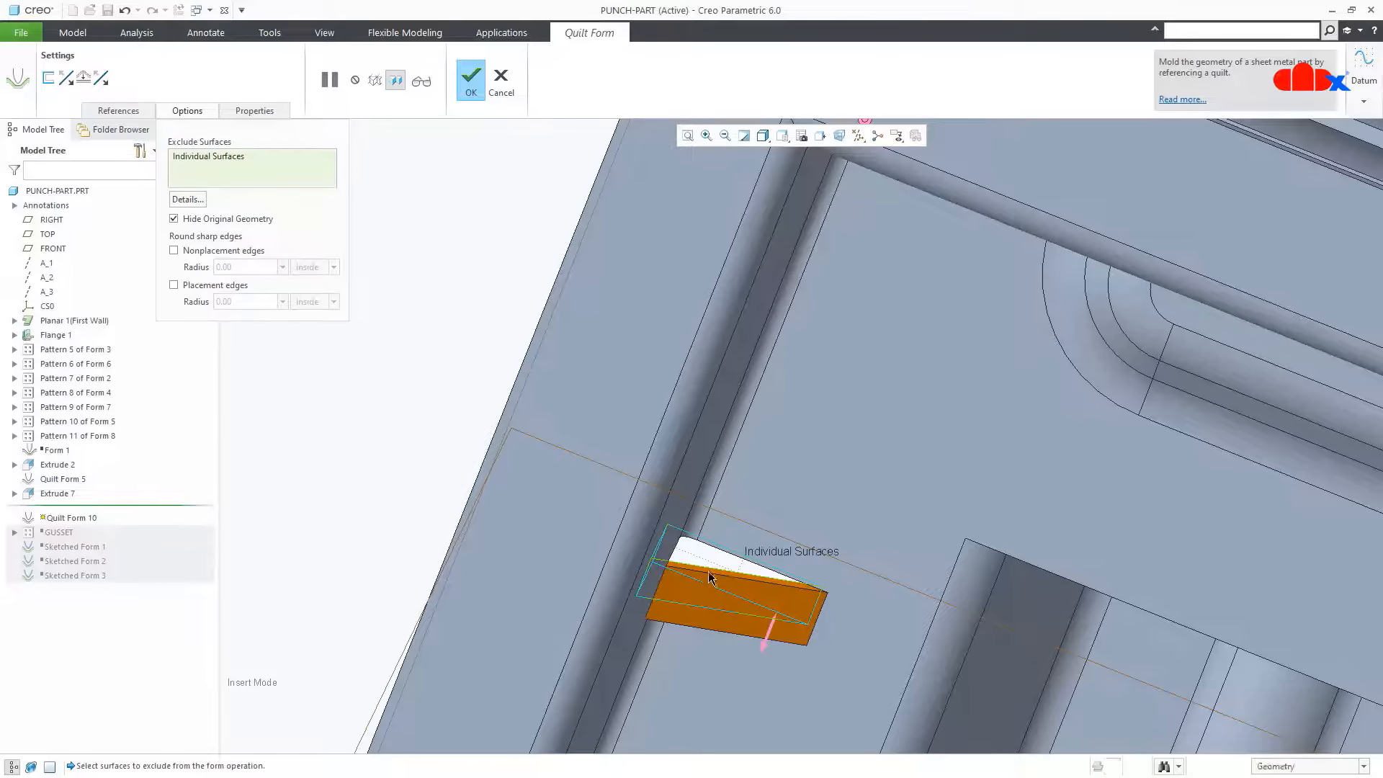
{"action": "mouse_move", "coordinate": [702, 558]}
{"action": "middle_mouse_down"}
{"action": "mouse_move", "coordinate": [707, 576]}
{"action": "mouse_move", "coordinate": [721, 555]}
{"action": "mouse_move", "coordinate": [767, 565]}
{"action": "mouse_move", "coordinate": [846, 652]}
{"action": "mouse_move", "coordinate": [907, 633]}
{"action": "mouse_move", "coordinate": [862, 645]}
{"action": "mouse_move", "coordinate": [743, 453]}
{"action": "mouse_move", "coordinate": [757, 408]}
{"action": "mouse_move", "coordinate": [767, 421]}
{"action": "middle_mouse_up"}
{"action": "right_click", "coordinate": [276, 179]}
{"action": "left_click", "coordinate": [302, 186]}
Round the form's nonplacement and placement edges inside with the Thickness radius, preview the result and complete the quilt form
{"action": "left_click", "coordinate": [218, 252]}
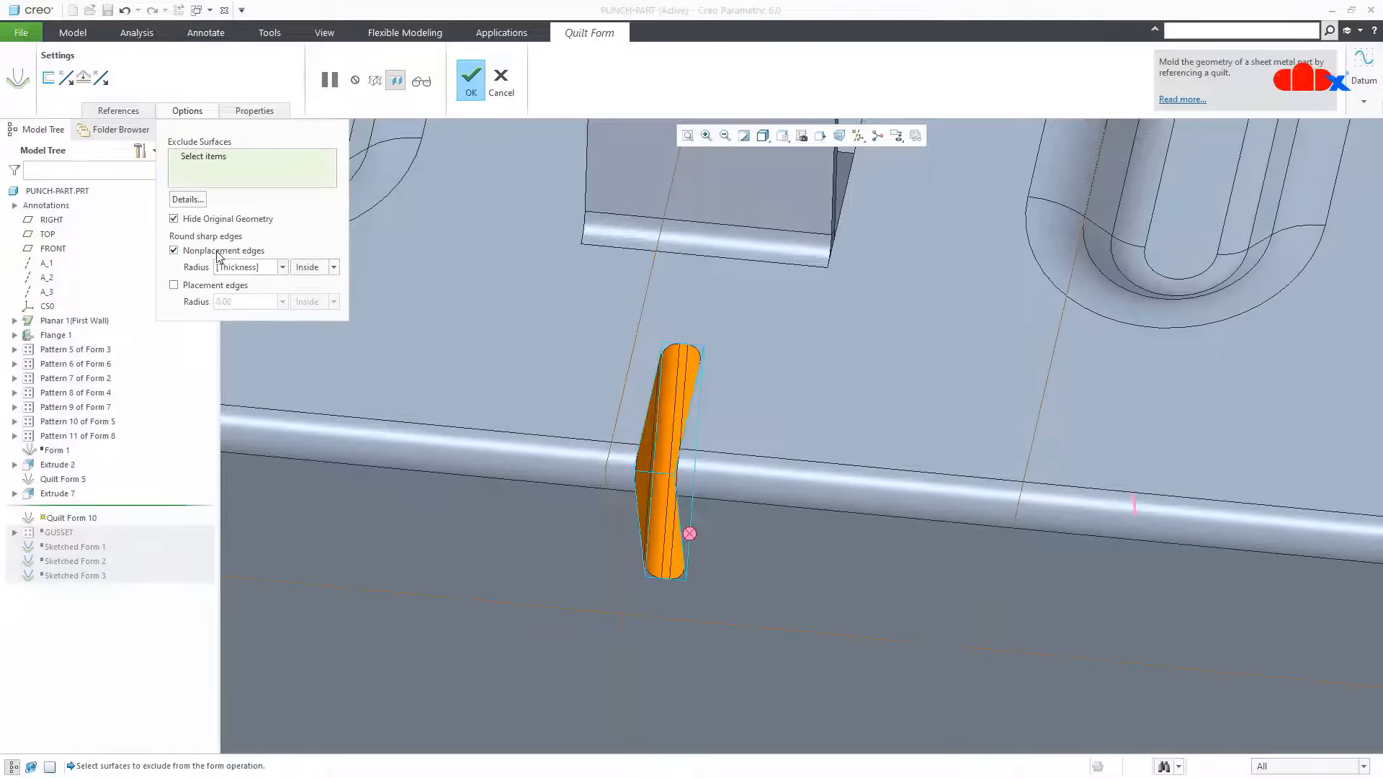
{"action": "left_click", "coordinate": [212, 288]}
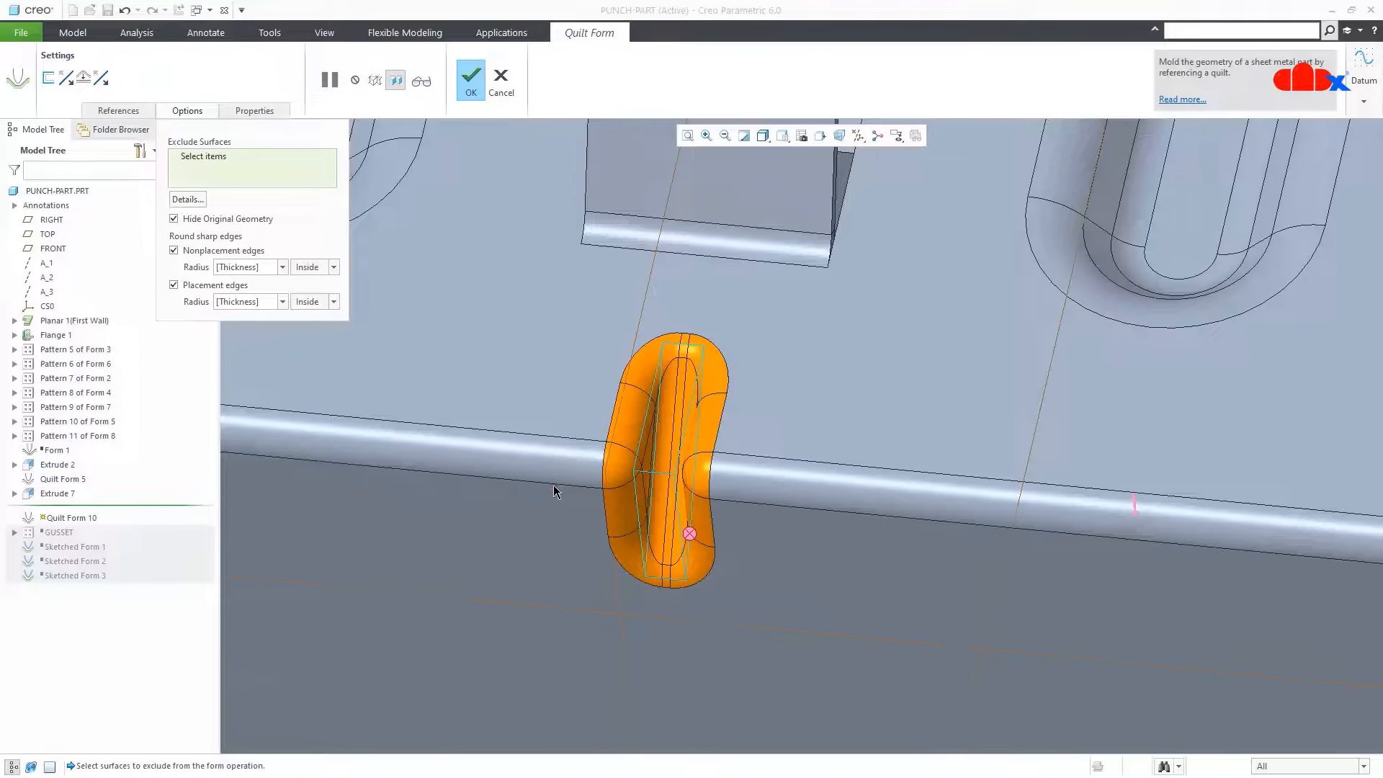
{"action": "middle_click_drag", "start_coordinate": [554, 491], "coordinate": [556, 482]}
{"action": "left_click", "coordinate": [421, 80]}
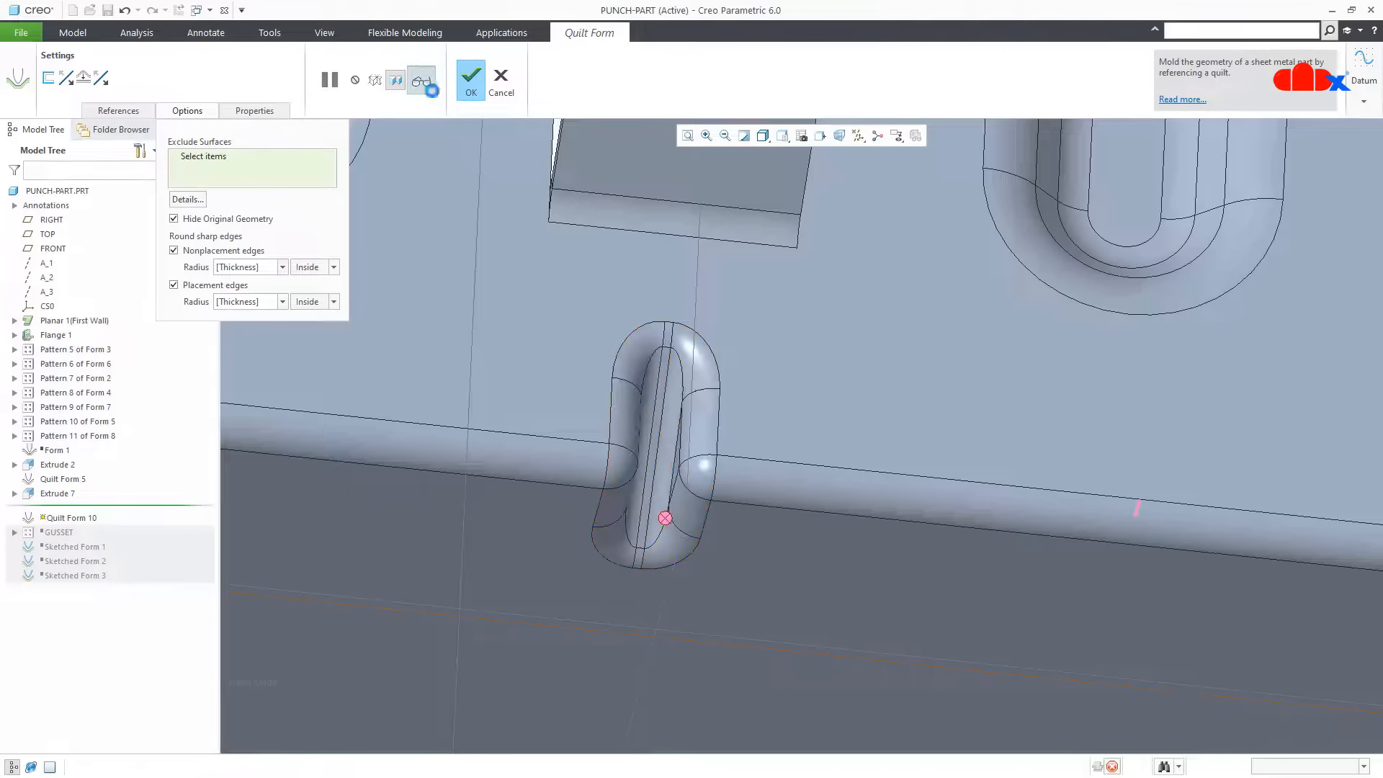
{"action": "middle_click_drag", "start_coordinate": [720, 461], "coordinate": [729, 412]}
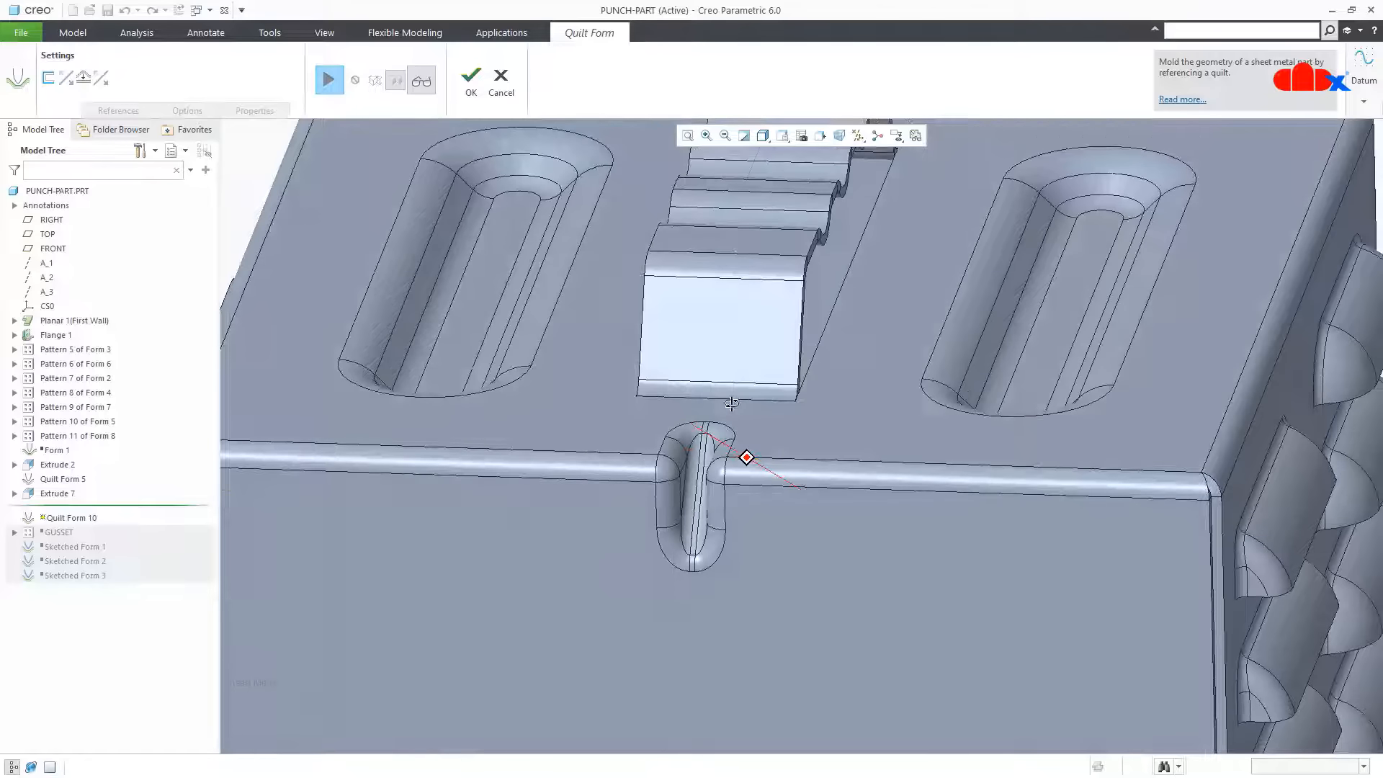
{"action": "left_click", "coordinate": [472, 80]}
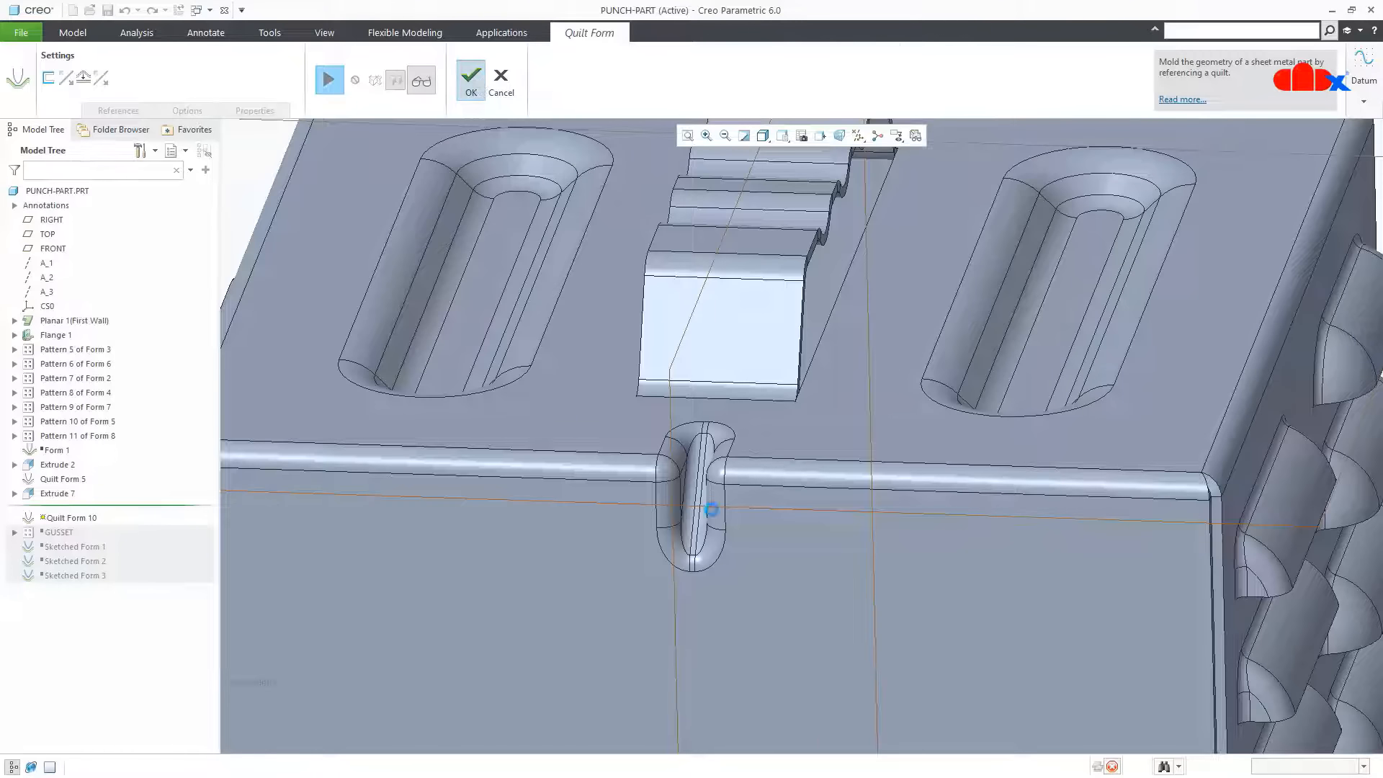
{"action": "middle_click_drag", "start_coordinate": [714, 514], "coordinate": [690, 551]}
{"action": "scroll", "coordinate": [691, 551], "scroll_direction": "down", "scroll_amount": 6}
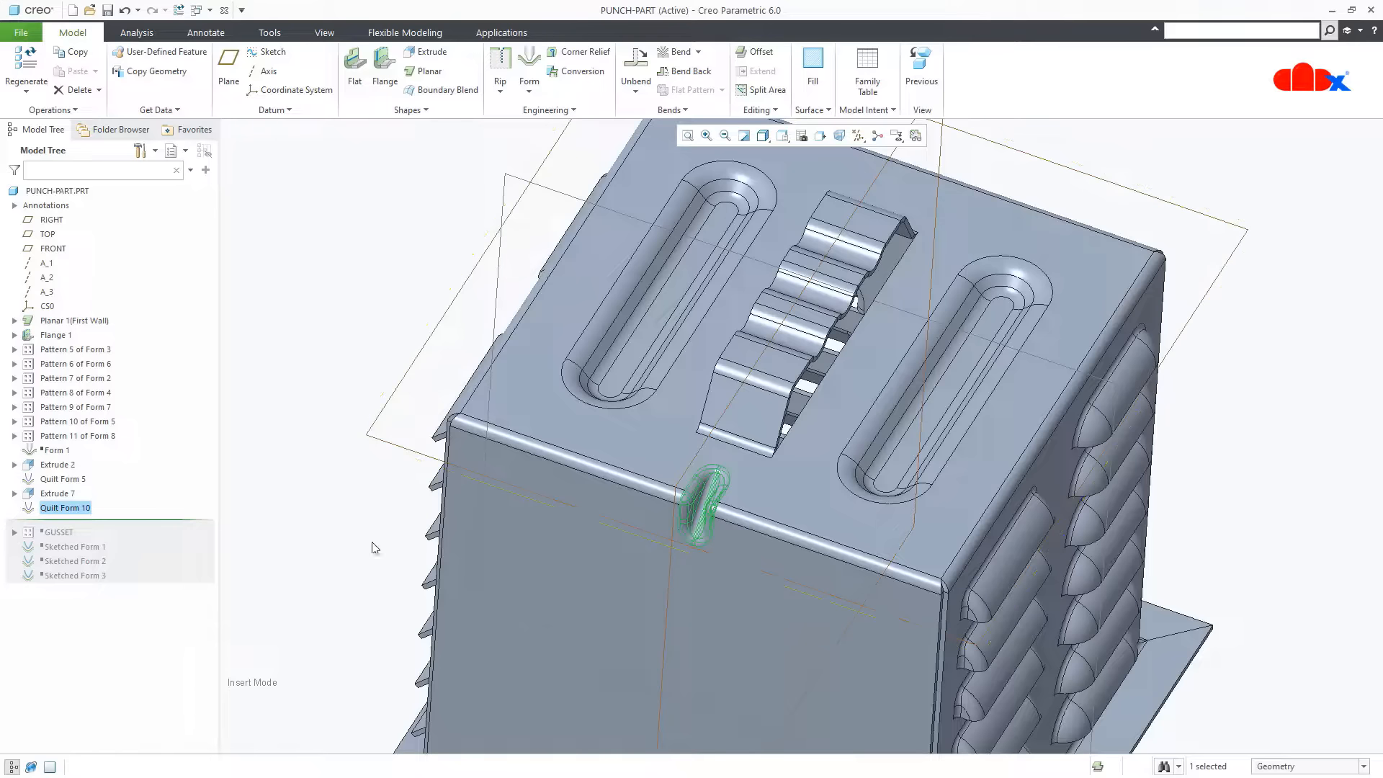
{"action": "left_click", "coordinate": [333, 553]}
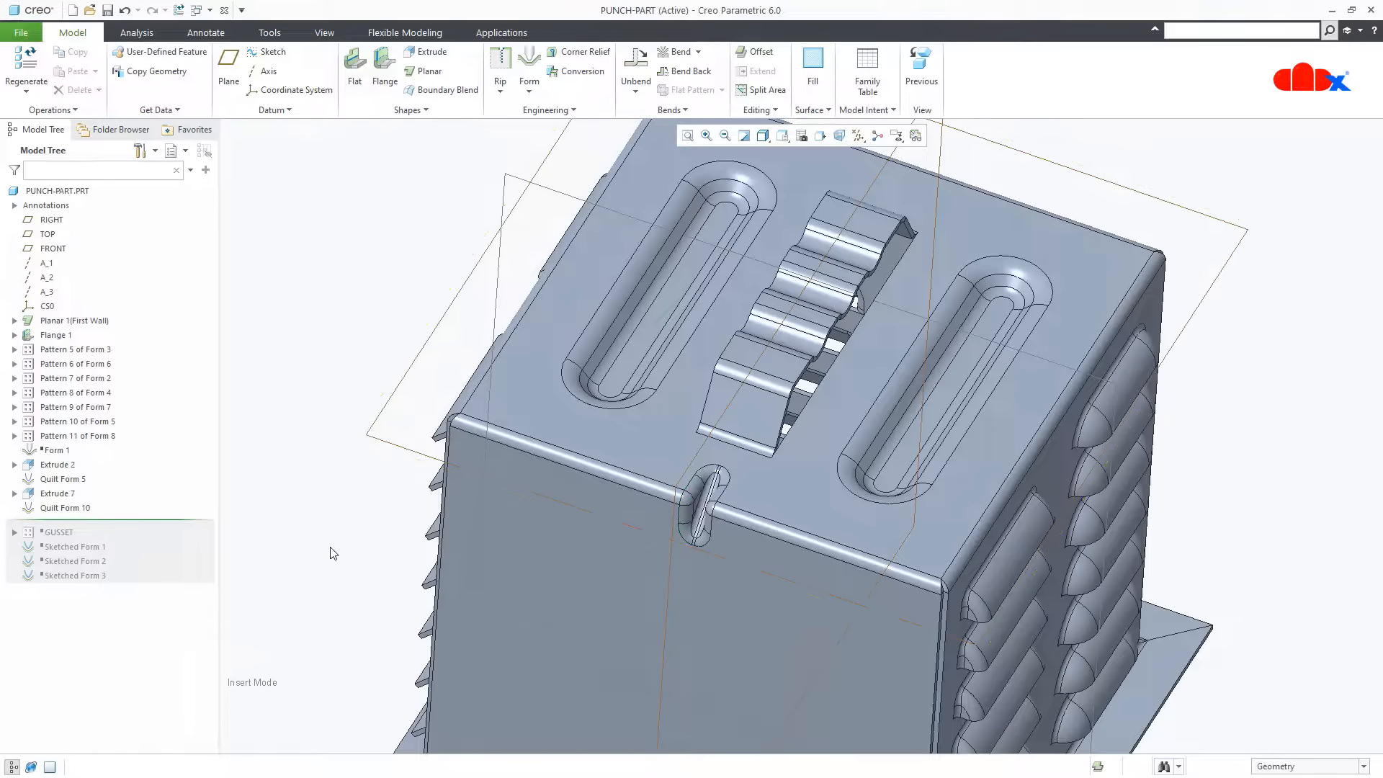
Roll the model back before the quilt form and draft the quilt's triangular side faces, using the sloped face as draft hinge
{"action": "left_click_drag", "start_coordinate": [183, 521], "coordinate": [182, 506]}
{"action": "left_click", "coordinate": [546, 110]}
{"action": "left_click", "coordinate": [525, 207]}
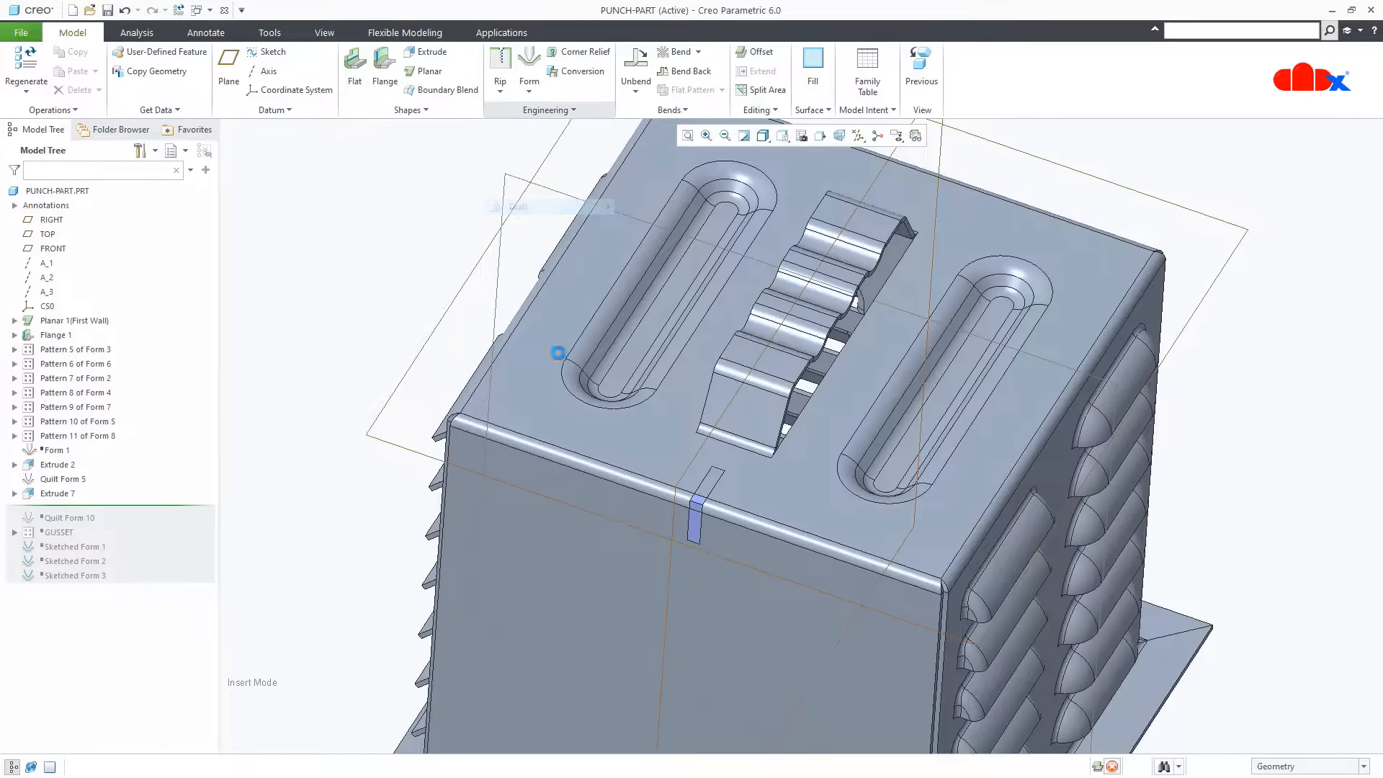
{"action": "middle_click_drag", "start_coordinate": [556, 349], "coordinate": [745, 621]}
{"action": "scroll", "coordinate": [746, 620], "scroll_direction": "up", "scroll_amount": 5}
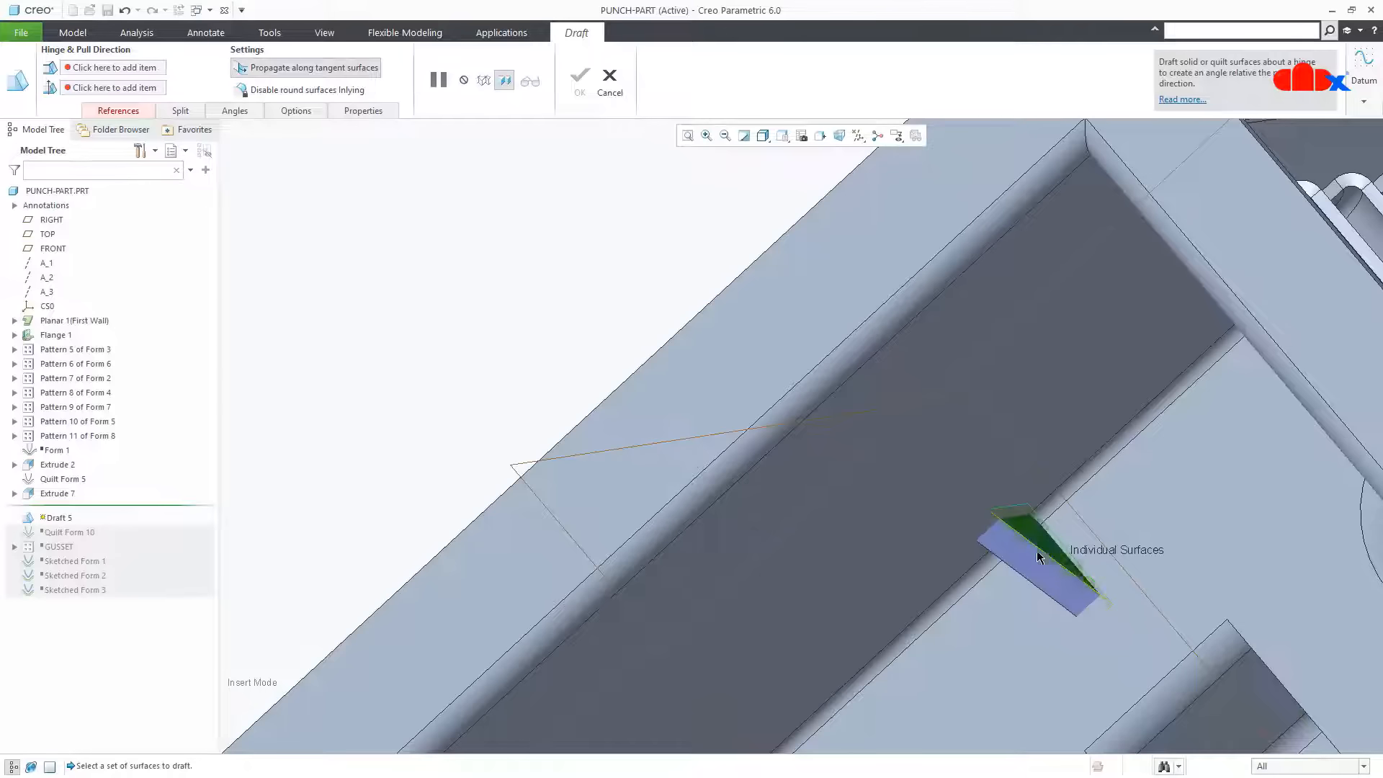
{"action": "middle_click_drag", "start_coordinate": [1028, 549], "coordinate": [1025, 558]}
{"action": "left_click", "coordinate": [1009, 576]}
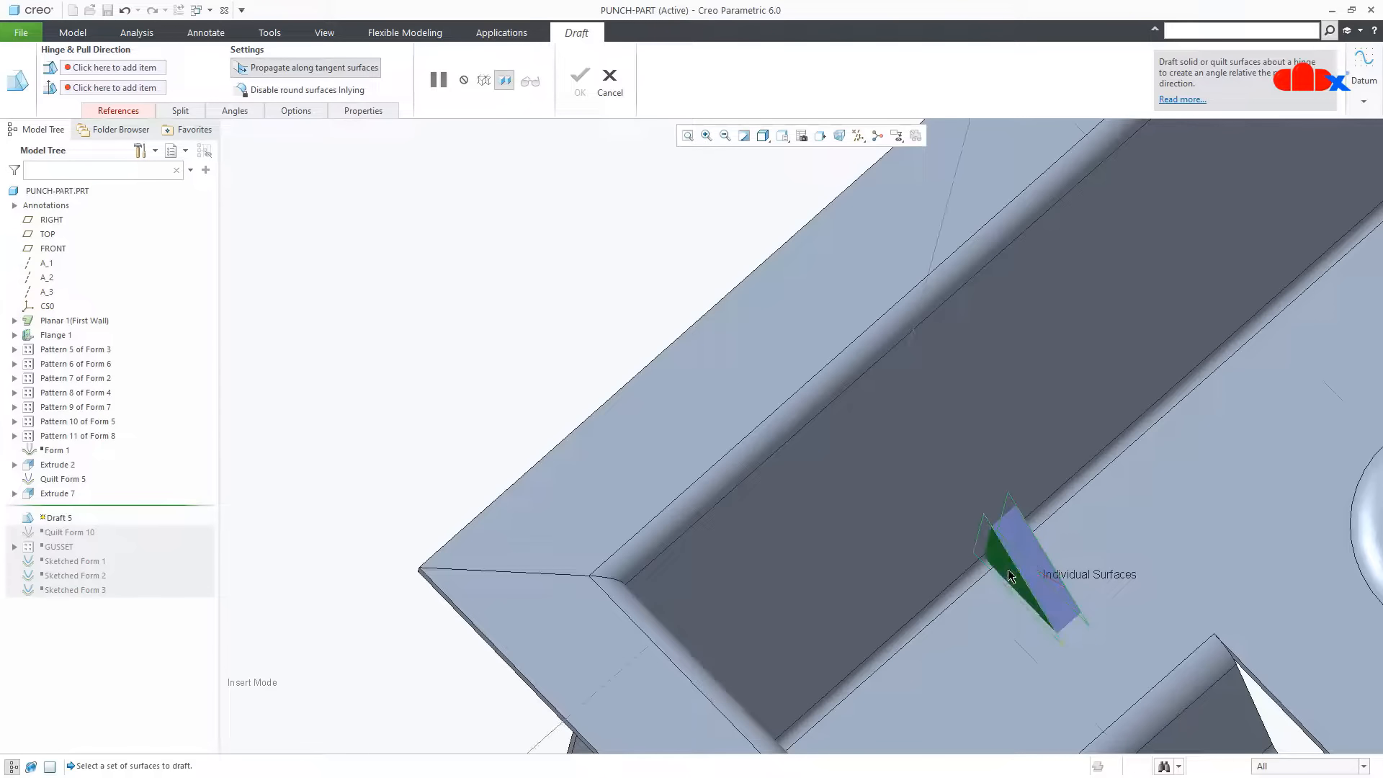
{"action": "right_click", "coordinate": [1009, 576]}
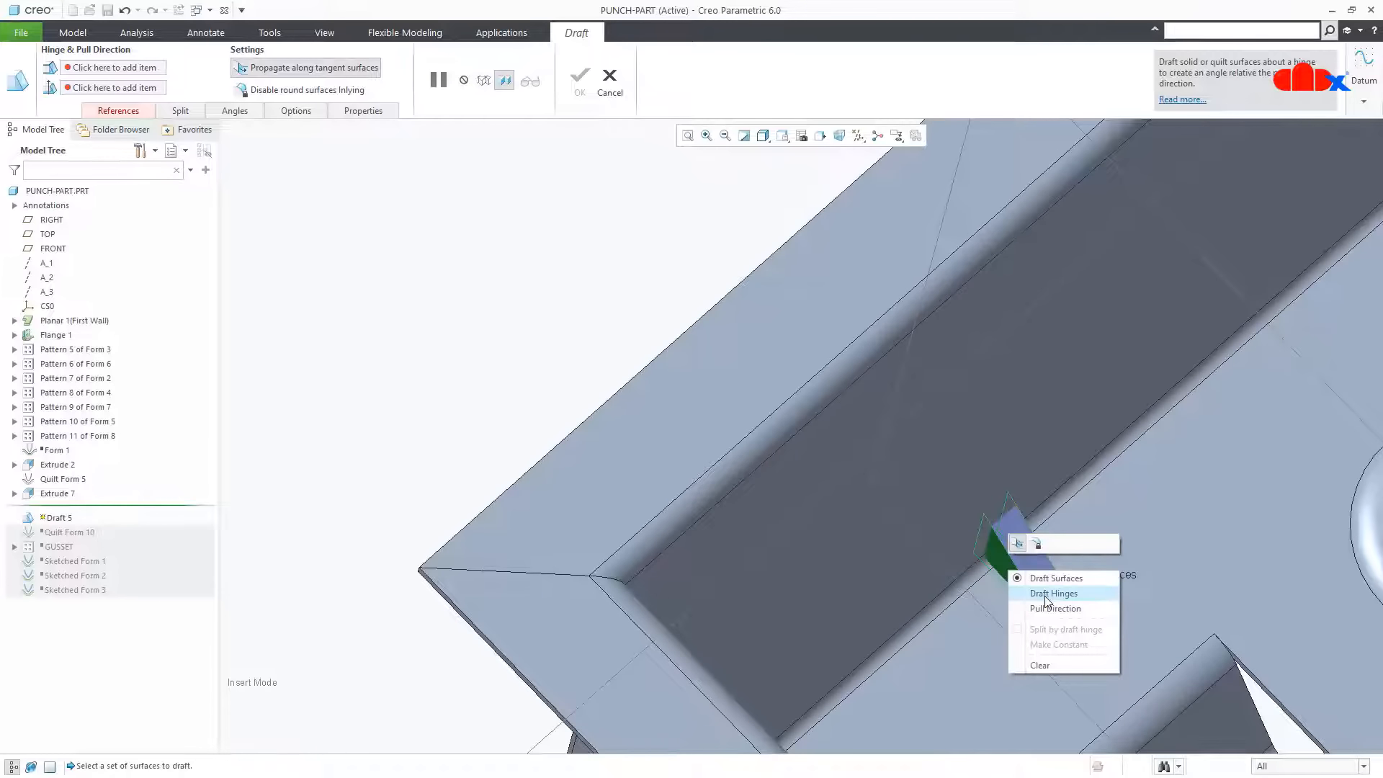
{"action": "left_click", "coordinate": [1053, 593]}
{"action": "left_click", "coordinate": [1037, 572]}
{"action": "middle_click_drag", "start_coordinate": [1037, 572], "coordinate": [1081, 667]}
{"action": "scroll", "coordinate": [1081, 662], "scroll_direction": "down", "scroll_amount": 3}
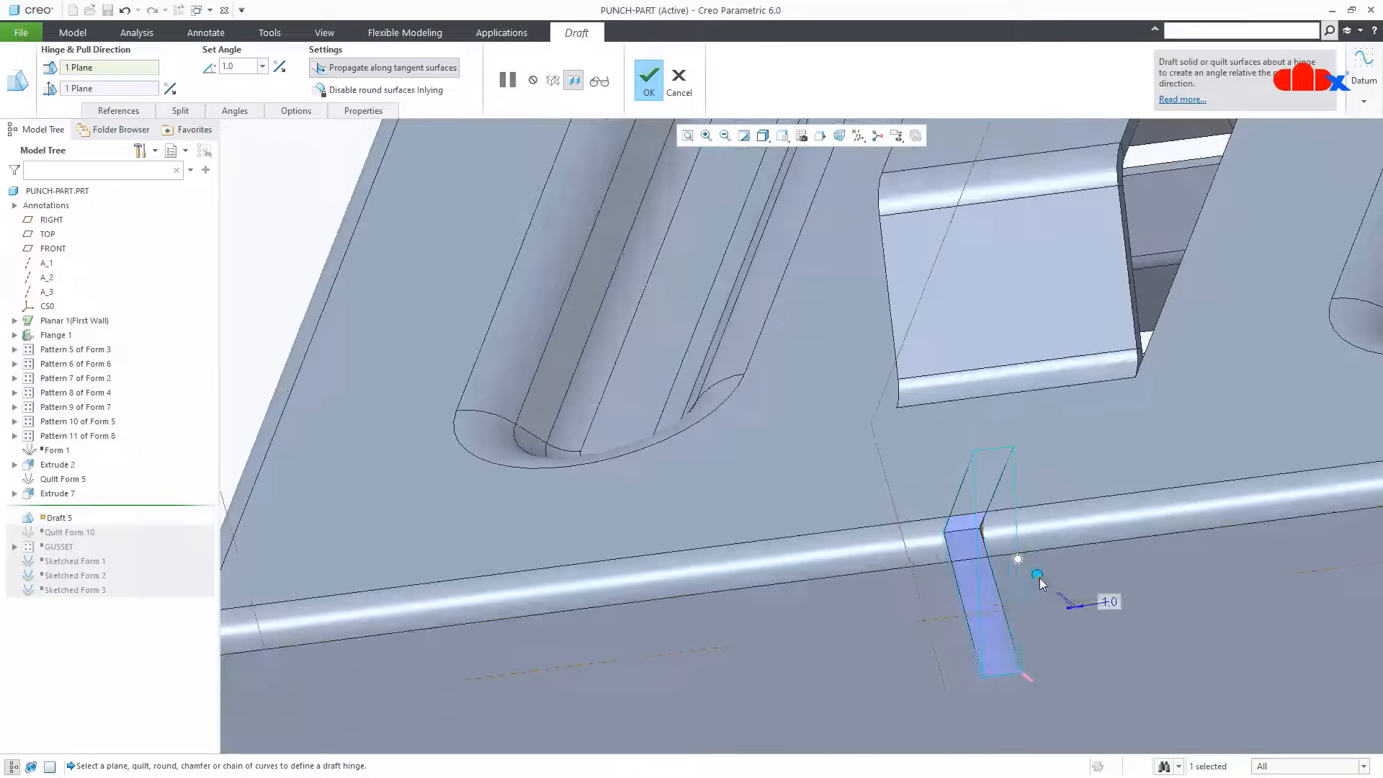
Set the draft angle of the quilt's side faces to 20 degrees and complete the draft
{"action": "left_click_drag", "start_coordinate": [1037, 577], "coordinate": [1002, 610]}
{"action": "double_click", "coordinate": [997, 612]}
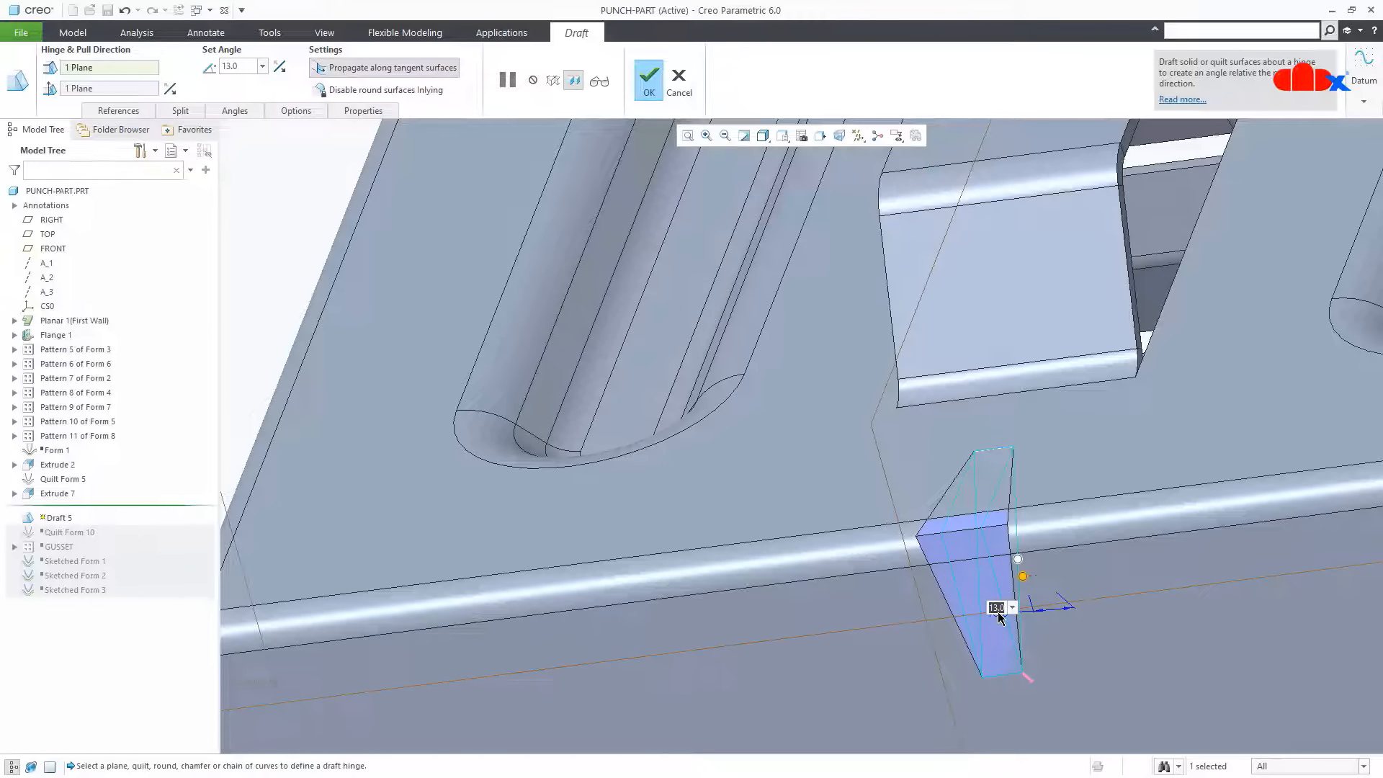
{"action": "key", "text": "BackSpace"}
{"action": "type", "text": "20"}
{"action": "key", "text": "Return"}
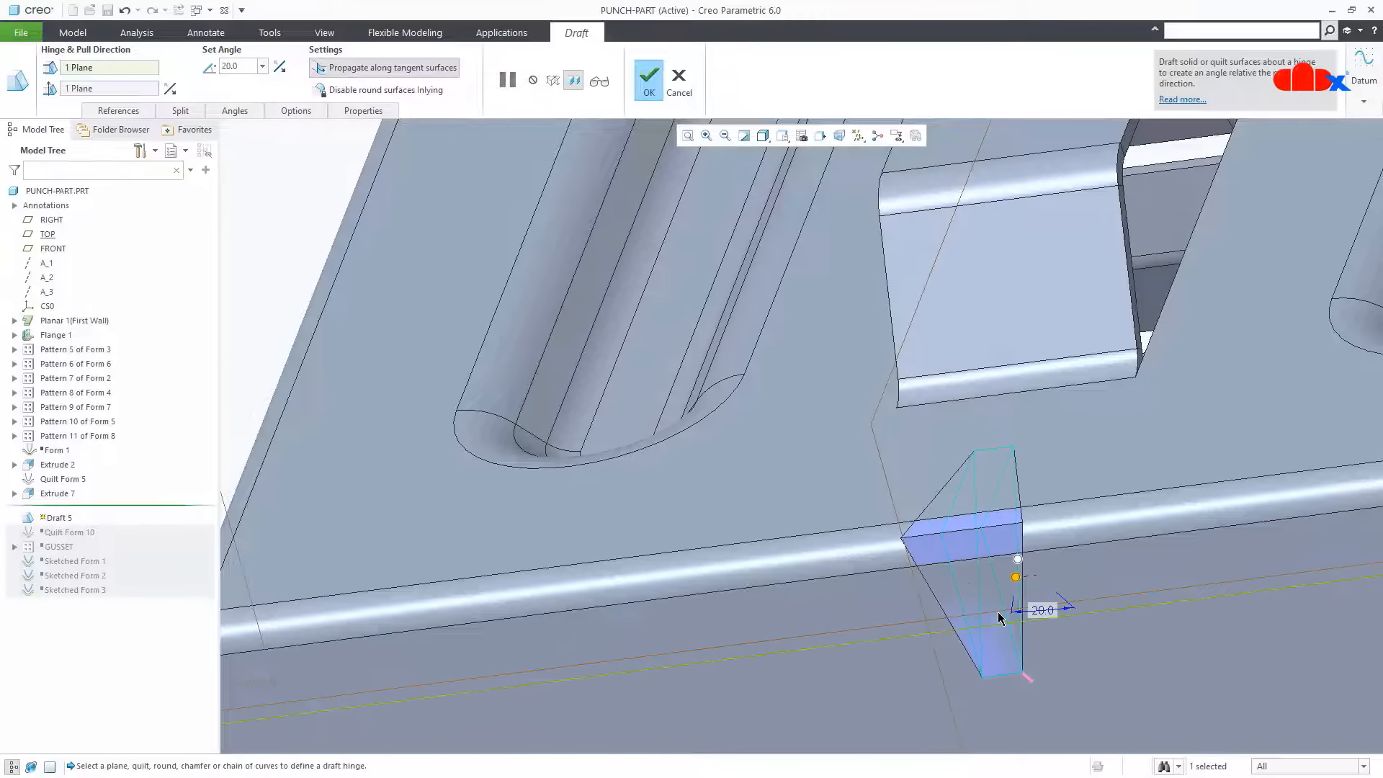
{"action": "left_click", "coordinate": [649, 92]}
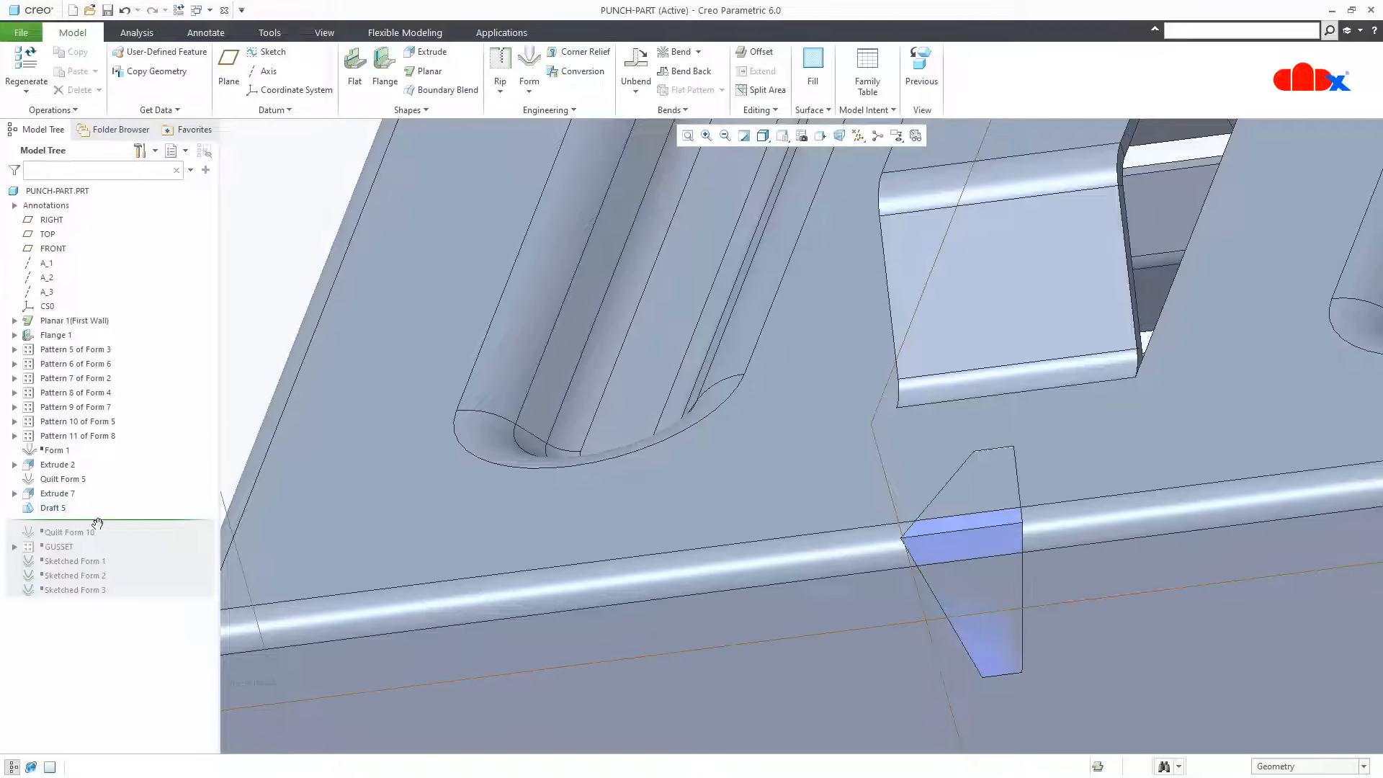
Move the insertion point past the quilt form to rebuild it on the drafted quilt, and inspect the gusset
{"action": "left_click_drag", "start_coordinate": [97, 524], "coordinate": [98, 537]}
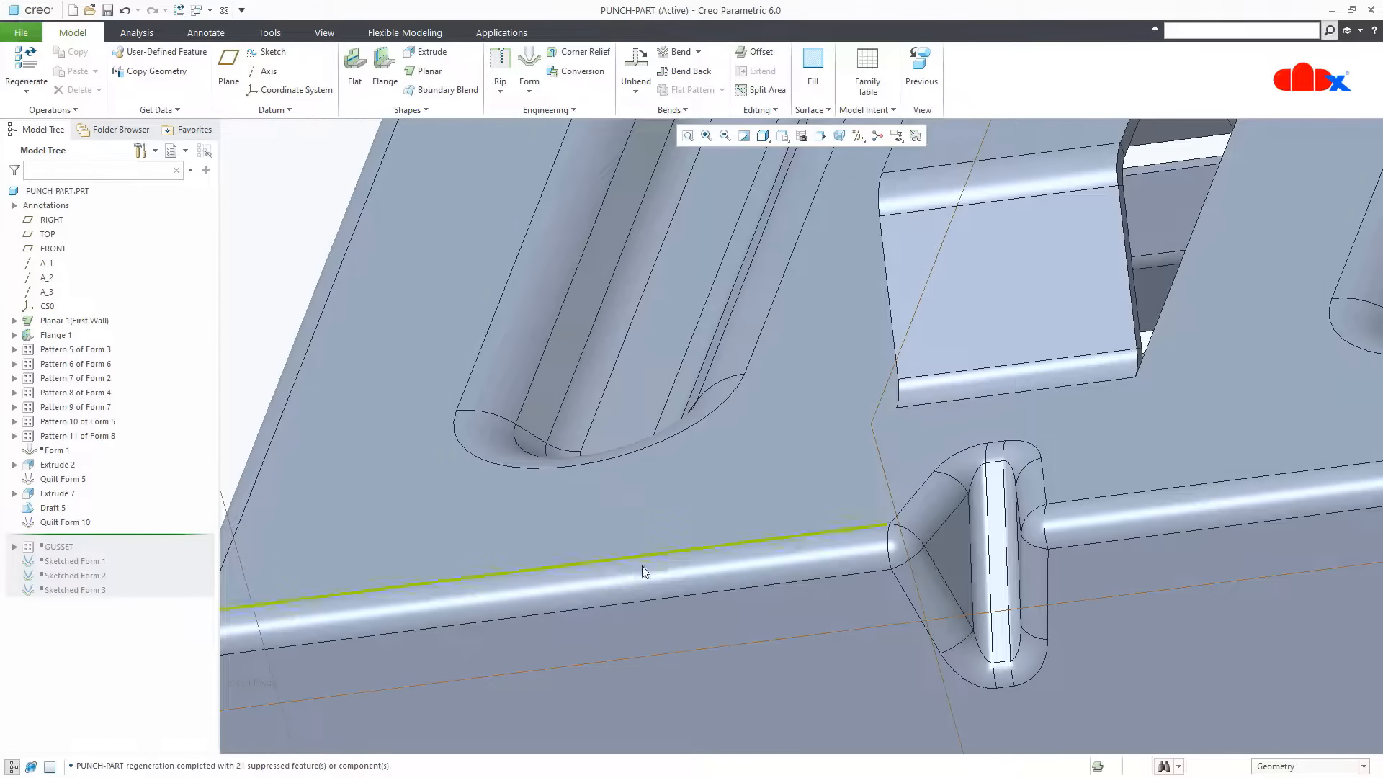
{"action": "scroll", "coordinate": [642, 571], "scroll_direction": "up", "scroll_amount": 4}
{"action": "middle_click_drag", "start_coordinate": [809, 528], "coordinate": [811, 593]}
{"action": "scroll", "coordinate": [821, 567], "scroll_direction": "down", "scroll_amount": 1}
{"action": "scroll", "coordinate": [811, 565], "scroll_direction": "down", "scroll_amount": 2}
{"action": "scroll", "coordinate": [775, 589], "scroll_direction": "up", "scroll_amount": 2}
{"action": "scroll", "coordinate": [812, 593], "scroll_direction": "down", "scroll_amount": 2}
Redefine the quilt form with a nonplacement edge radius of 0.179
{"action": "left_click", "coordinate": [87, 523]}
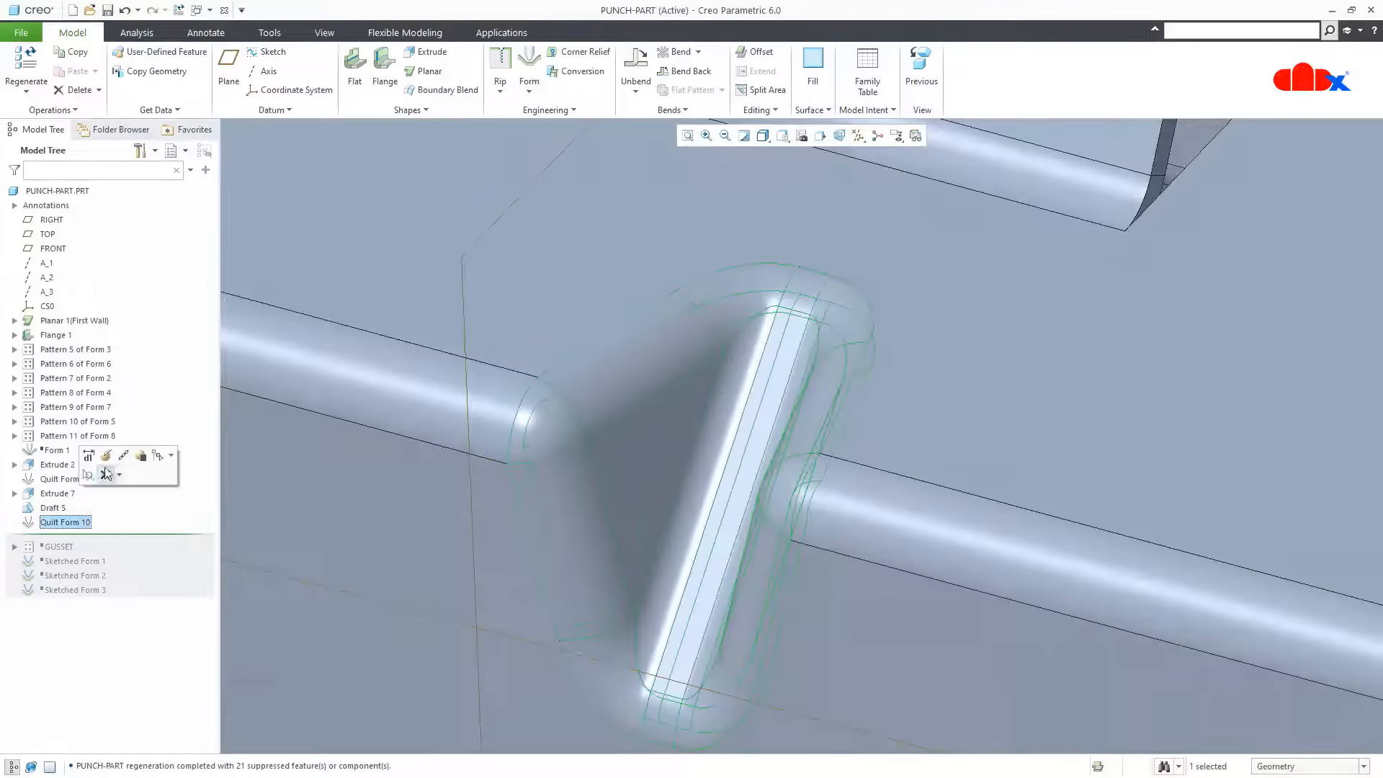
{"action": "left_click", "coordinate": [106, 474]}
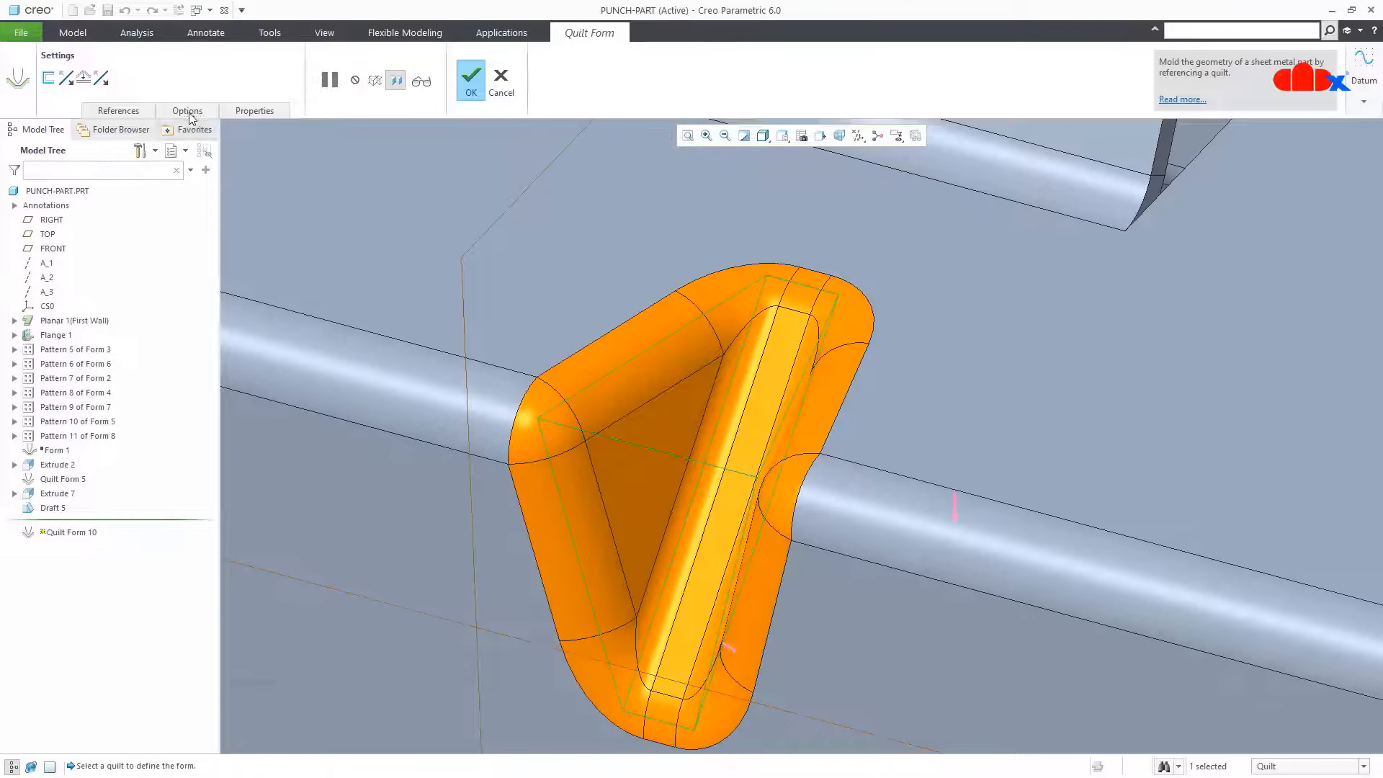
{"action": "left_click", "coordinate": [189, 111]}
{"action": "left_click", "coordinate": [226, 266]}
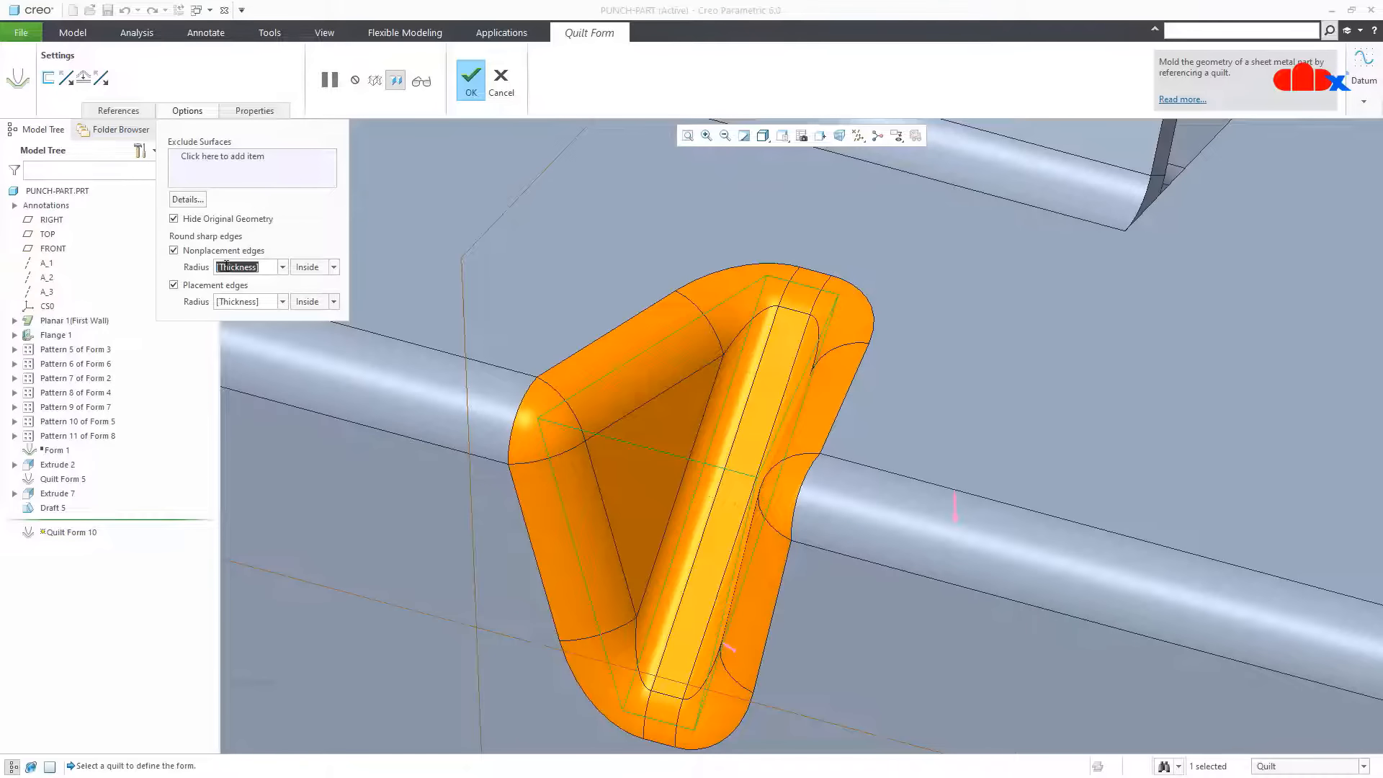
{"action": "type", "text": ".179"}
{"action": "key", "text": "Return"}
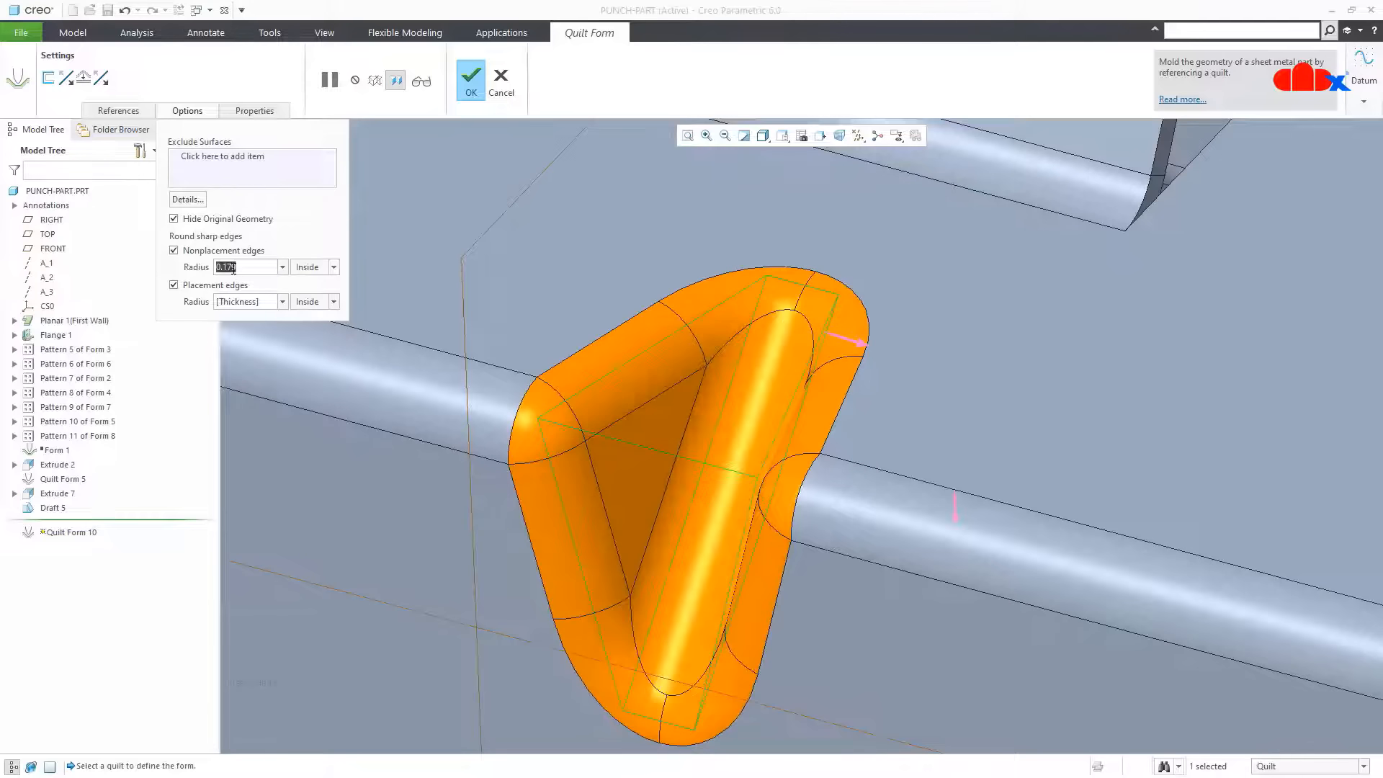
{"action": "left_click", "coordinate": [473, 82]}
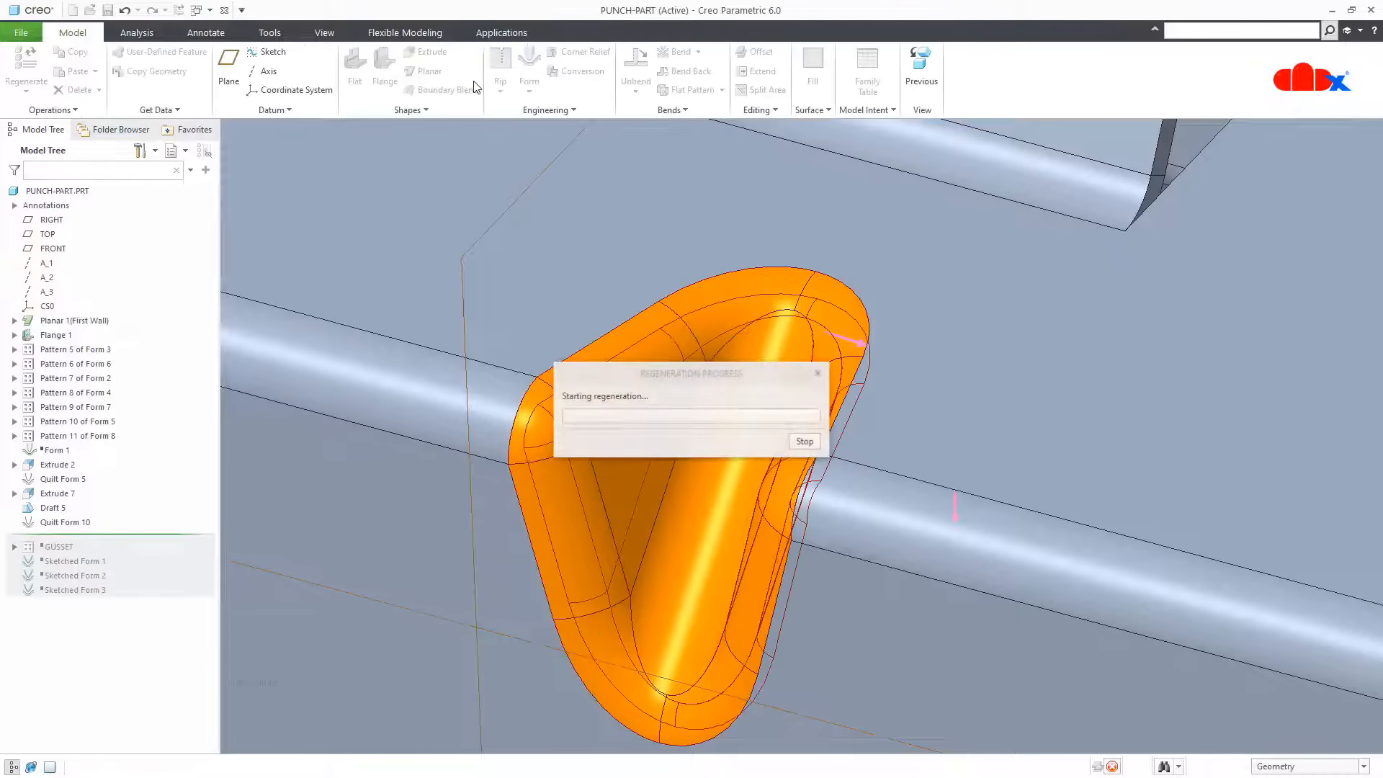
{"action": "scroll", "coordinate": [525, 330], "scroll_direction": "up", "scroll_amount": 4}
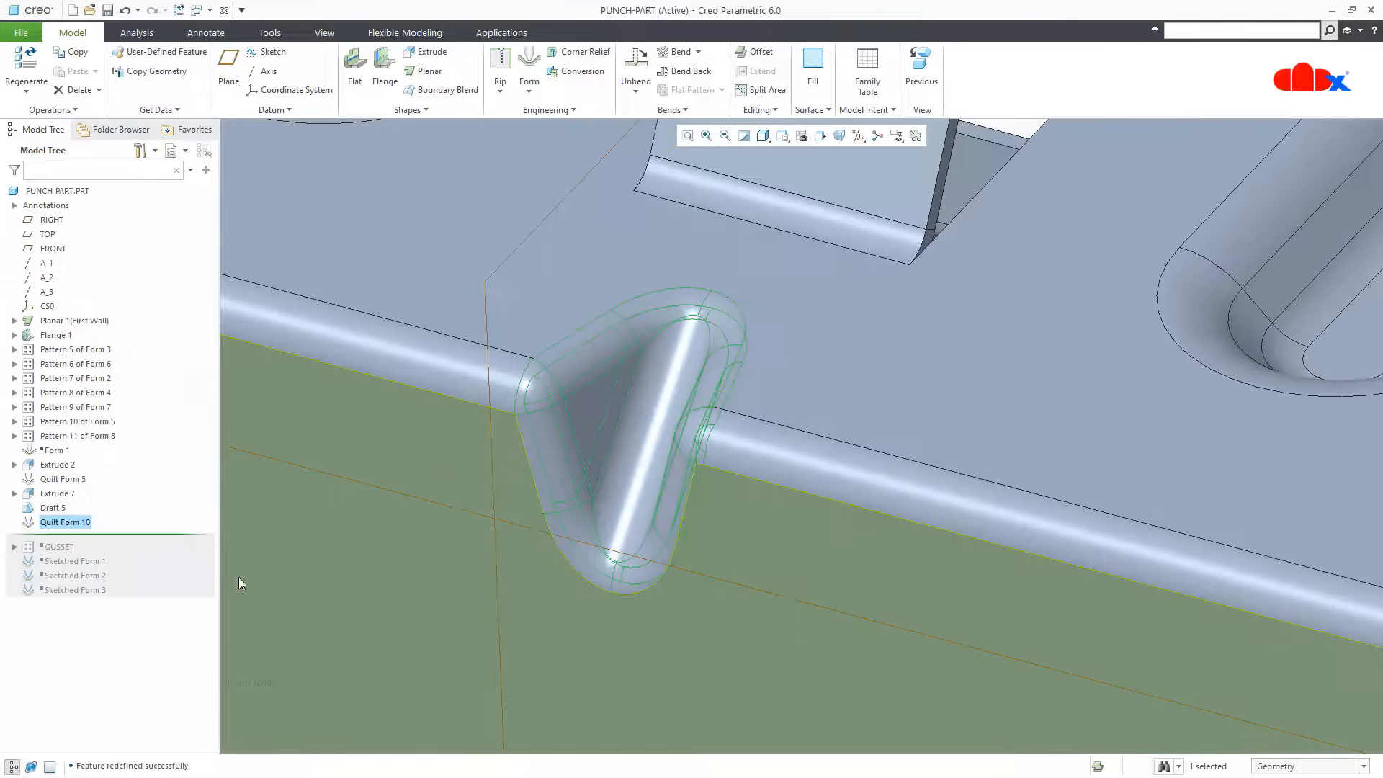
{"action": "scroll", "coordinate": [562, 566], "scroll_direction": "up", "scroll_amount": 4}
{"action": "left_click", "coordinate": [293, 572]}
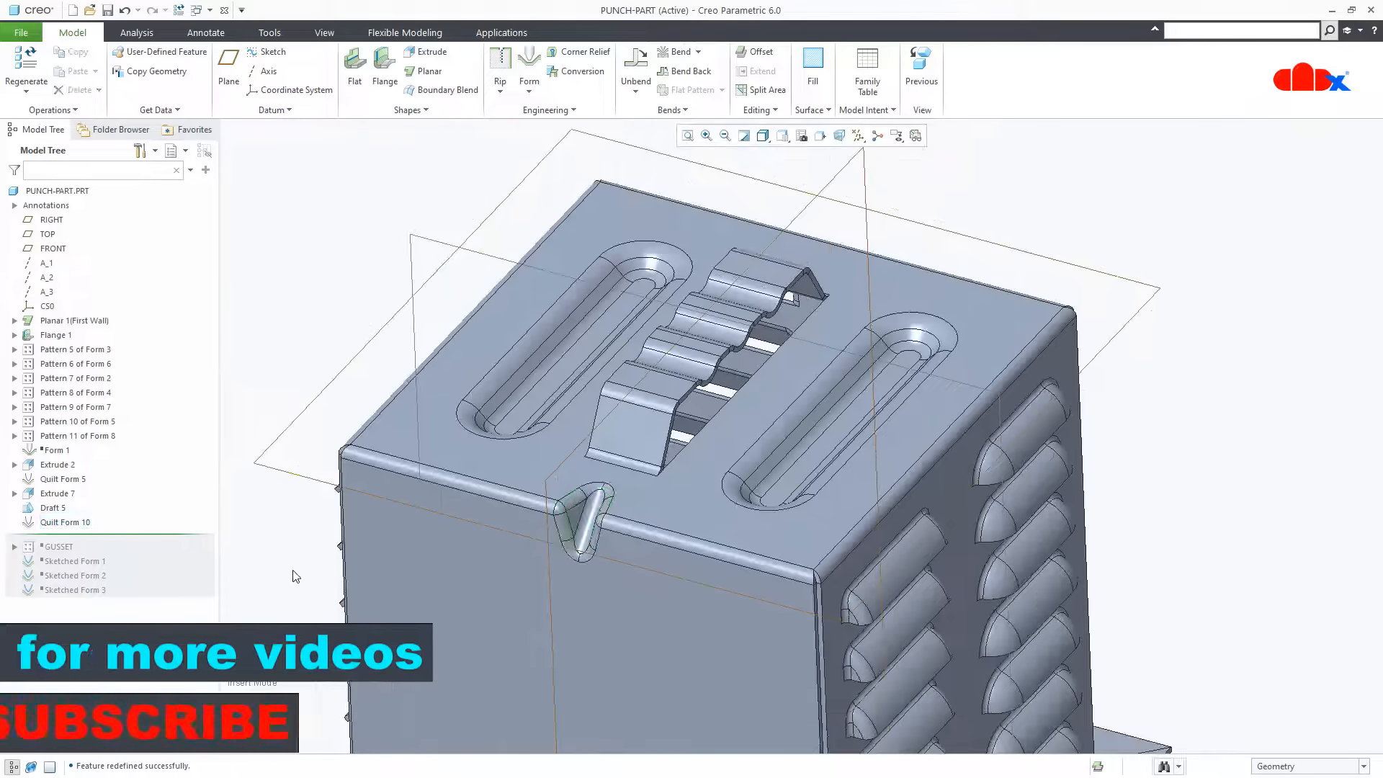
Hide the datum planes, inspect the gusset from several angles and return the box to its default orientation
{"action": "left_click", "coordinate": [858, 136]}
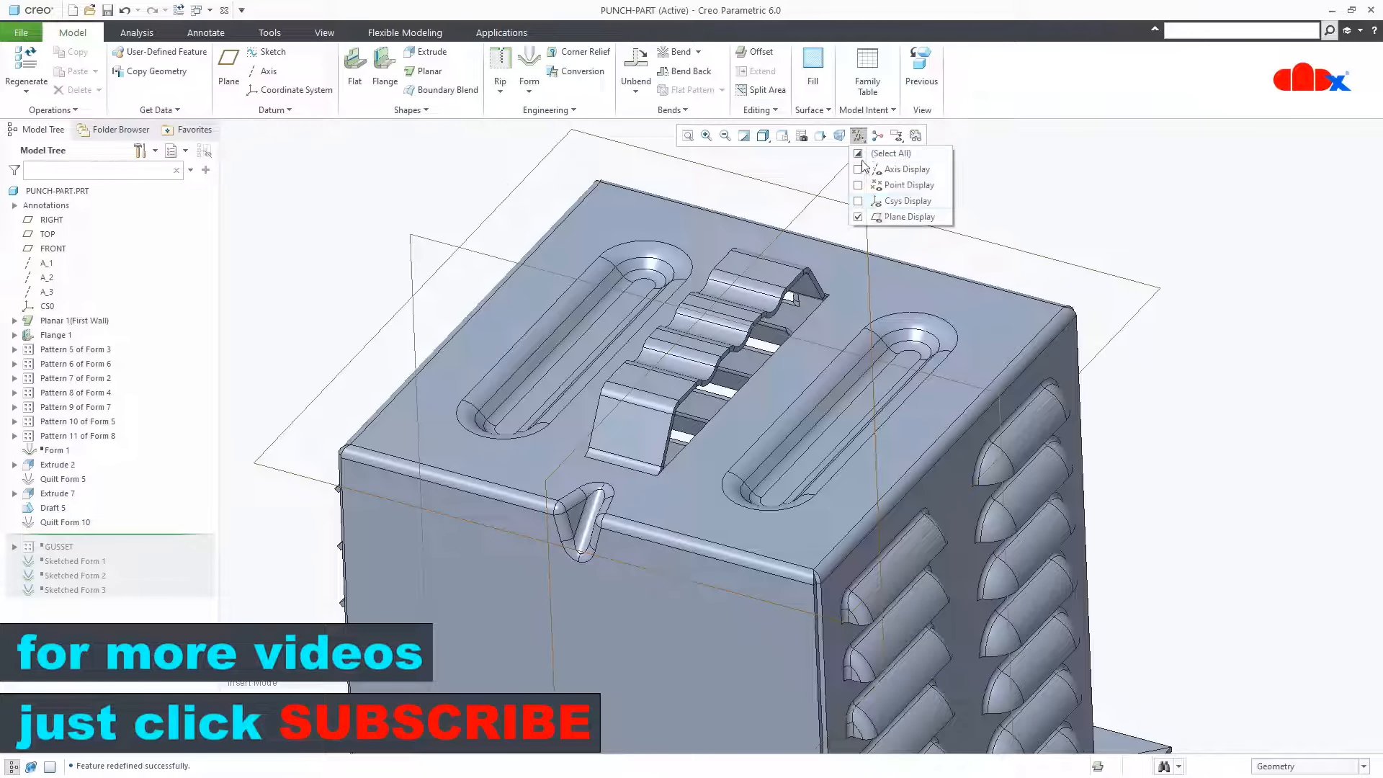
{"action": "left_click", "coordinate": [904, 217]}
{"action": "scroll", "coordinate": [582, 598], "scroll_direction": "down", "scroll_amount": 4}
{"action": "middle_click_drag", "start_coordinate": [601, 519], "coordinate": [629, 533]}
{"action": "scroll", "coordinate": [605, 422], "scroll_direction": "down", "scroll_amount": 3}
{"action": "middle_click_drag", "start_coordinate": [605, 421], "coordinate": [566, 419]}
{"action": "scroll", "coordinate": [629, 513], "scroll_direction": "up", "scroll_amount": 6}
{"action": "mouse_move", "coordinate": [628, 512]}
{"action": "middle_mouse_down"}
{"action": "mouse_move", "coordinate": [565, 531]}
{"action": "mouse_move", "coordinate": [633, 517]}
{"action": "middle_mouse_up"}
{"action": "scroll", "coordinate": [632, 517], "scroll_direction": "up", "scroll_amount": 3}
{"action": "middle_click_drag", "start_coordinate": [731, 494], "coordinate": [764, 480]}
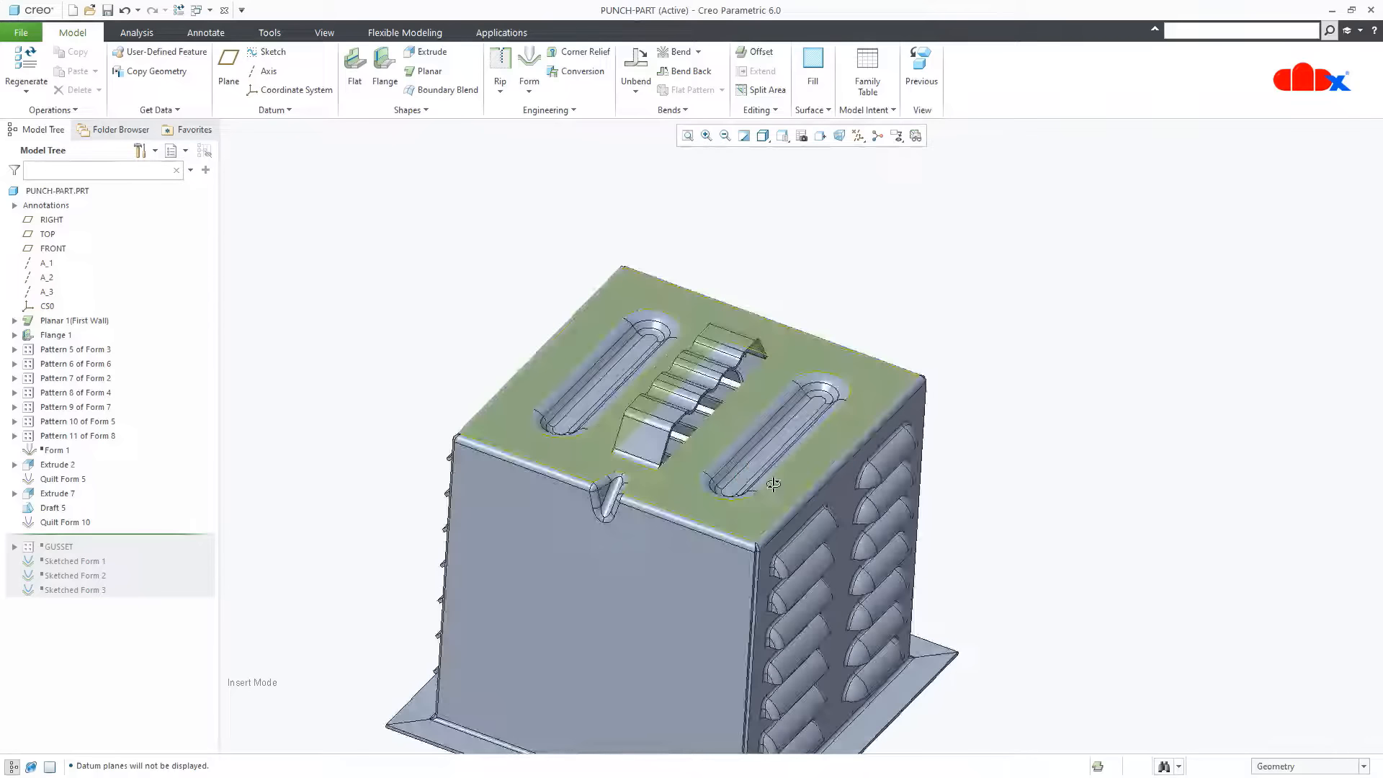
{"action": "key", "text": "ctrl+d"}
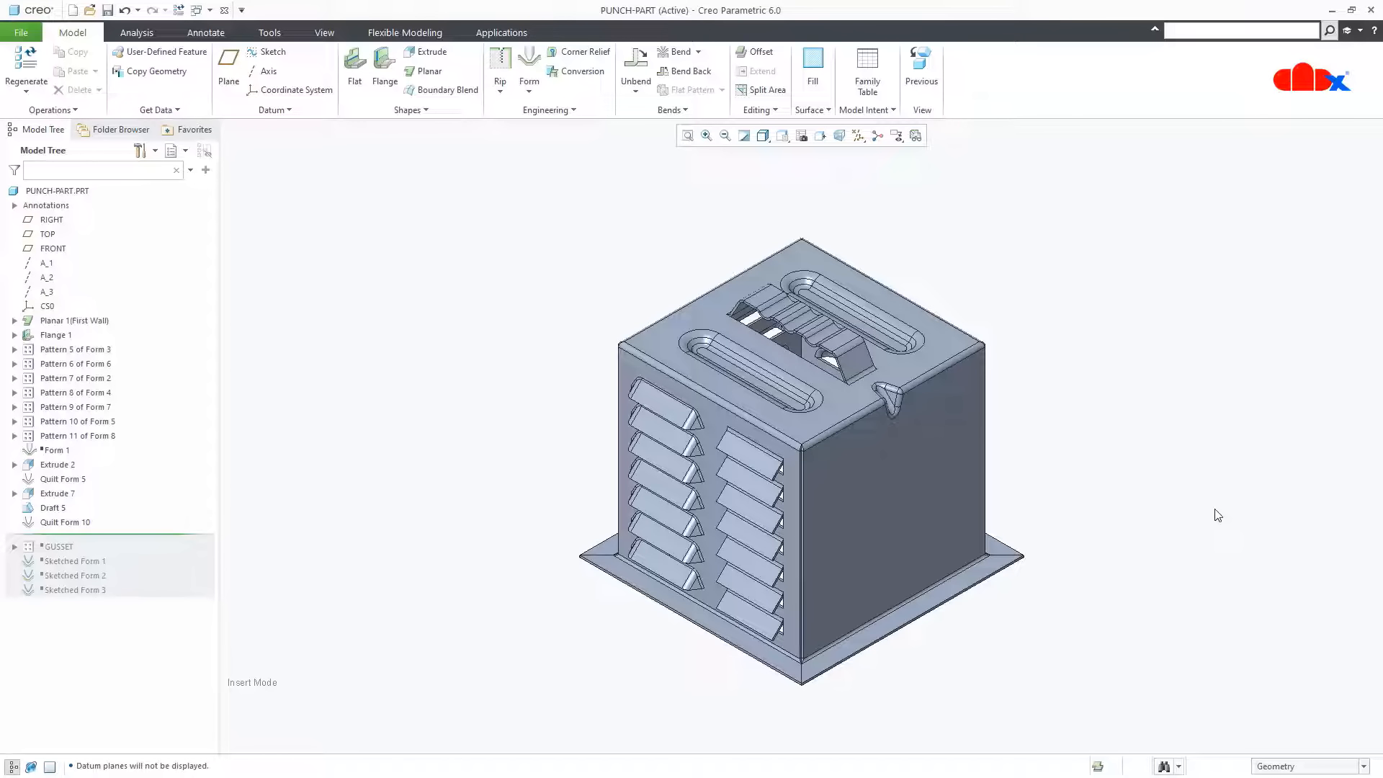
Undo the quilt form, draft and surface extrusion, and move the insertion point to the end of the model's features
{"action": "key", "text": "ctrl+z"}
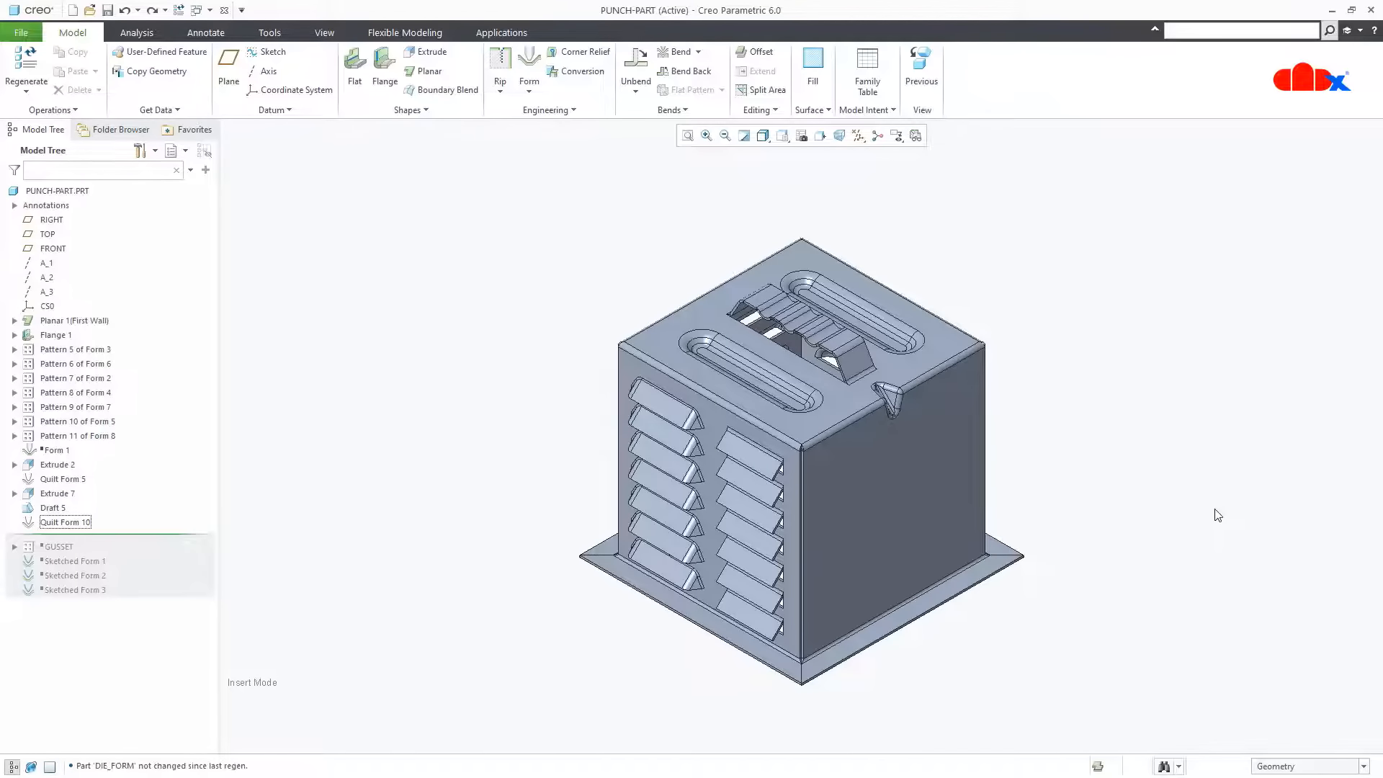
{"action": "key", "text": "ctrl+z"}
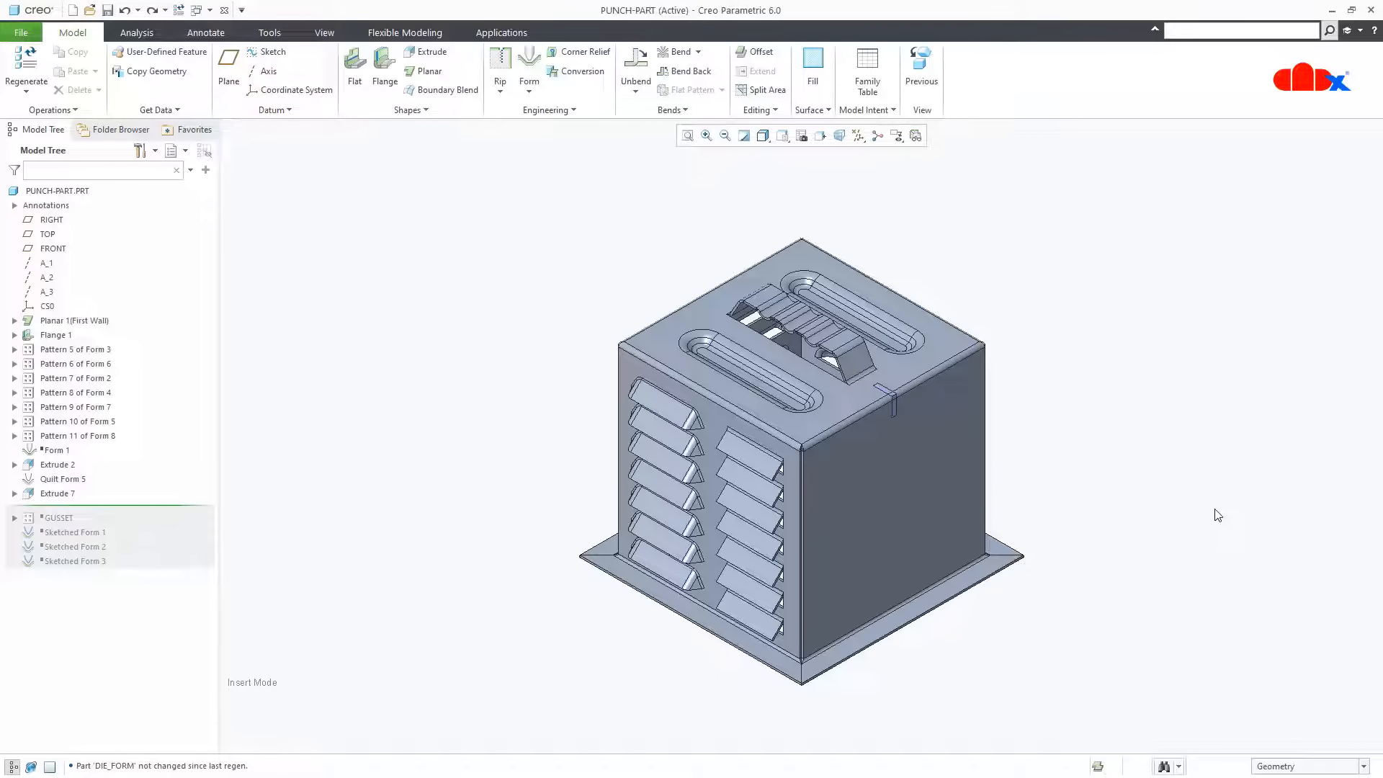
{"action": "key", "text": "ctrl+z"}
{"action": "left_click_drag", "start_coordinate": [182, 491], "coordinate": [178, 548]}
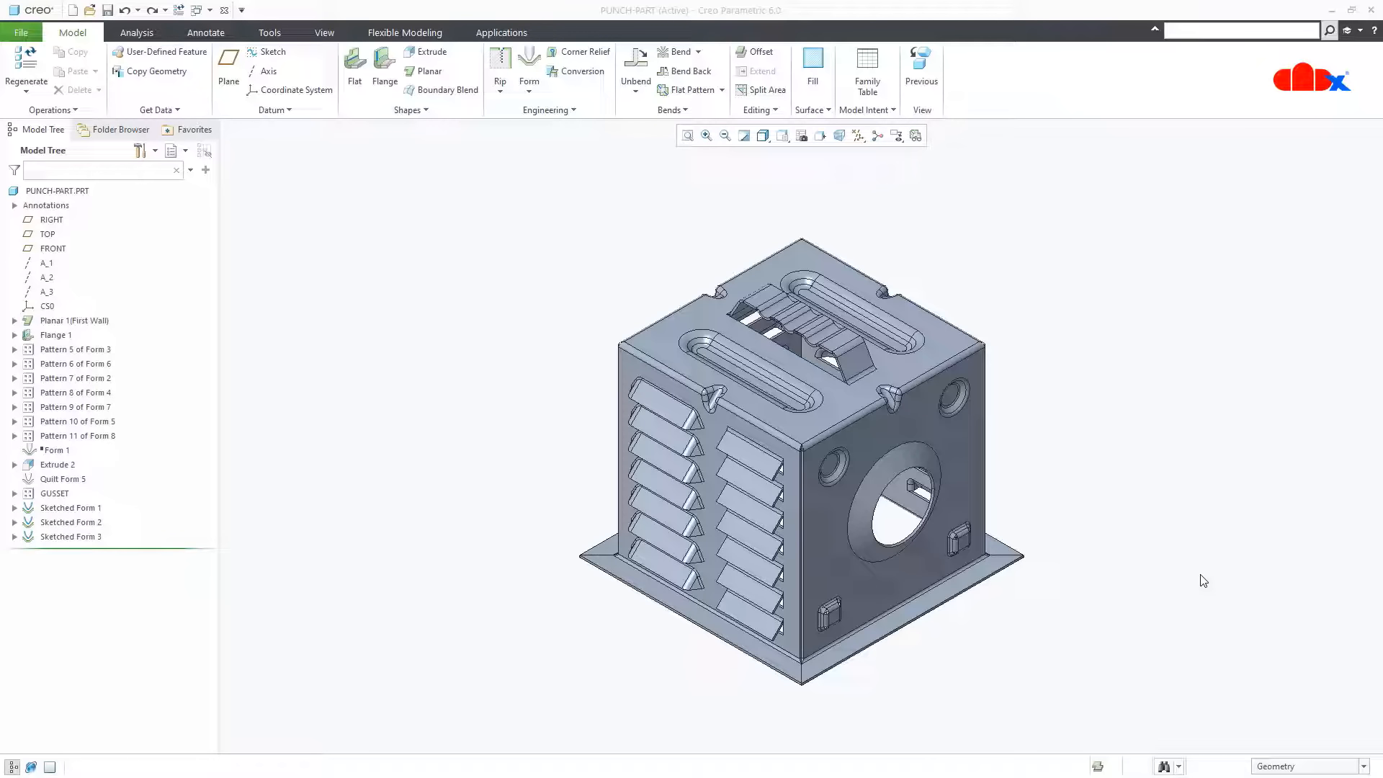
Start a Sketched Form and open its sketch on the box's side wall with the large round opening, with TOP facing top
{"action": "left_click", "coordinate": [528, 85]}
{"action": "left_click", "coordinate": [546, 141]}
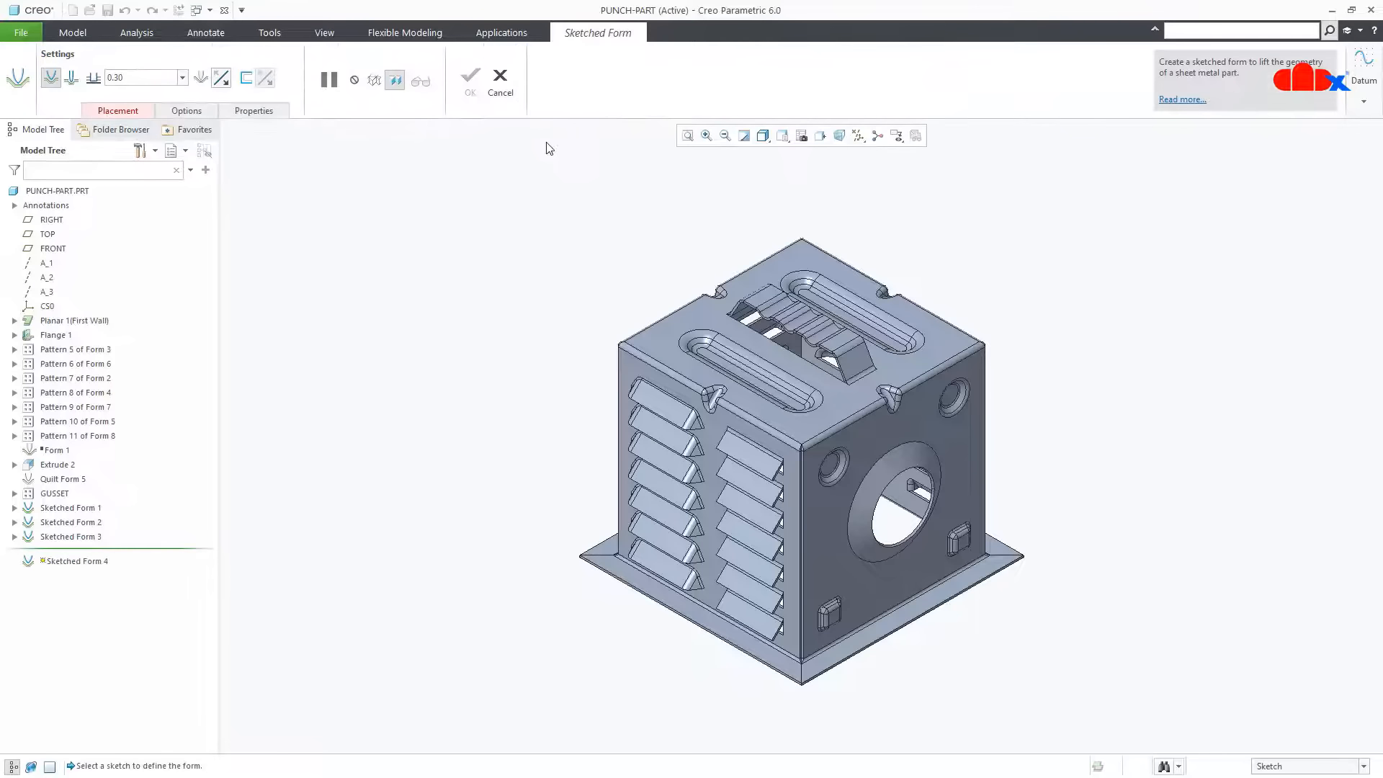
{"action": "right_click", "coordinate": [552, 179]}
{"action": "left_click", "coordinate": [586, 225]}
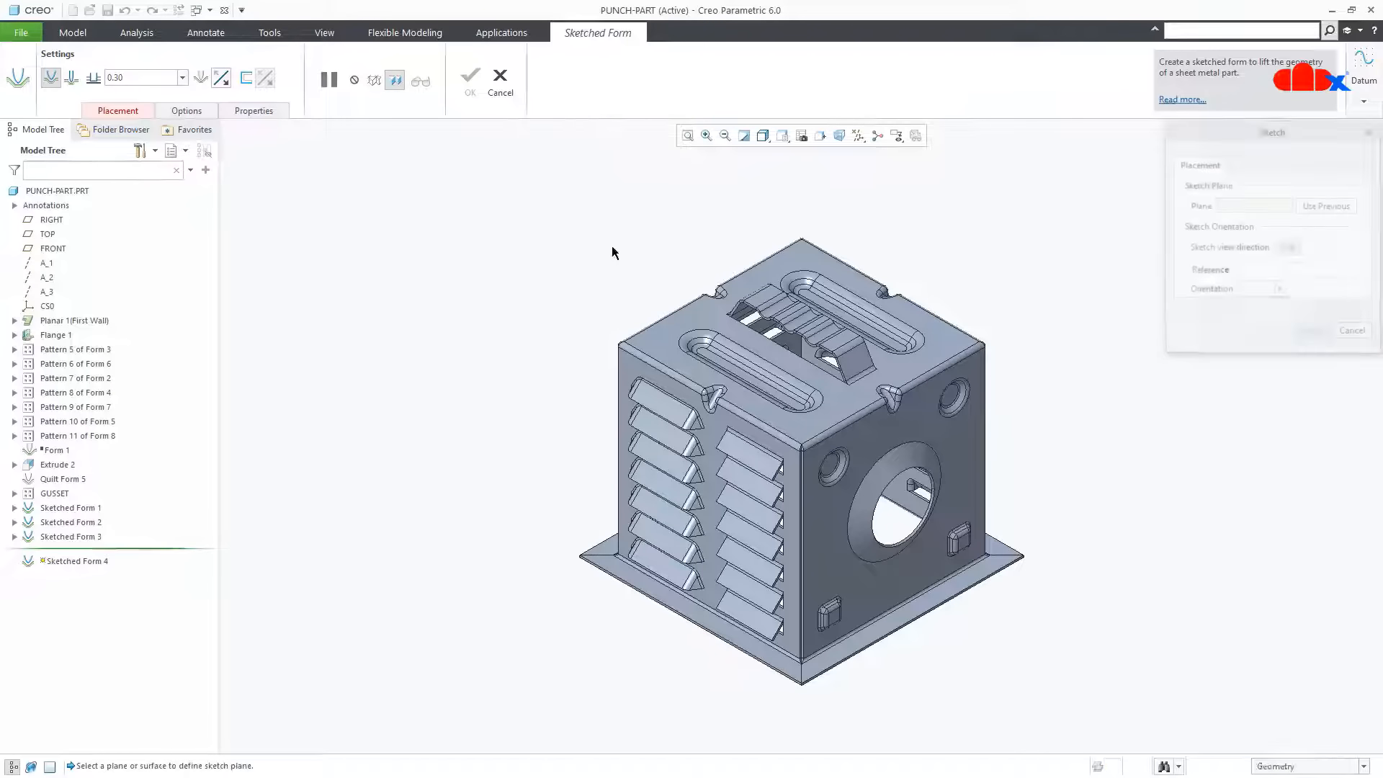
{"action": "left_click", "coordinate": [884, 577]}
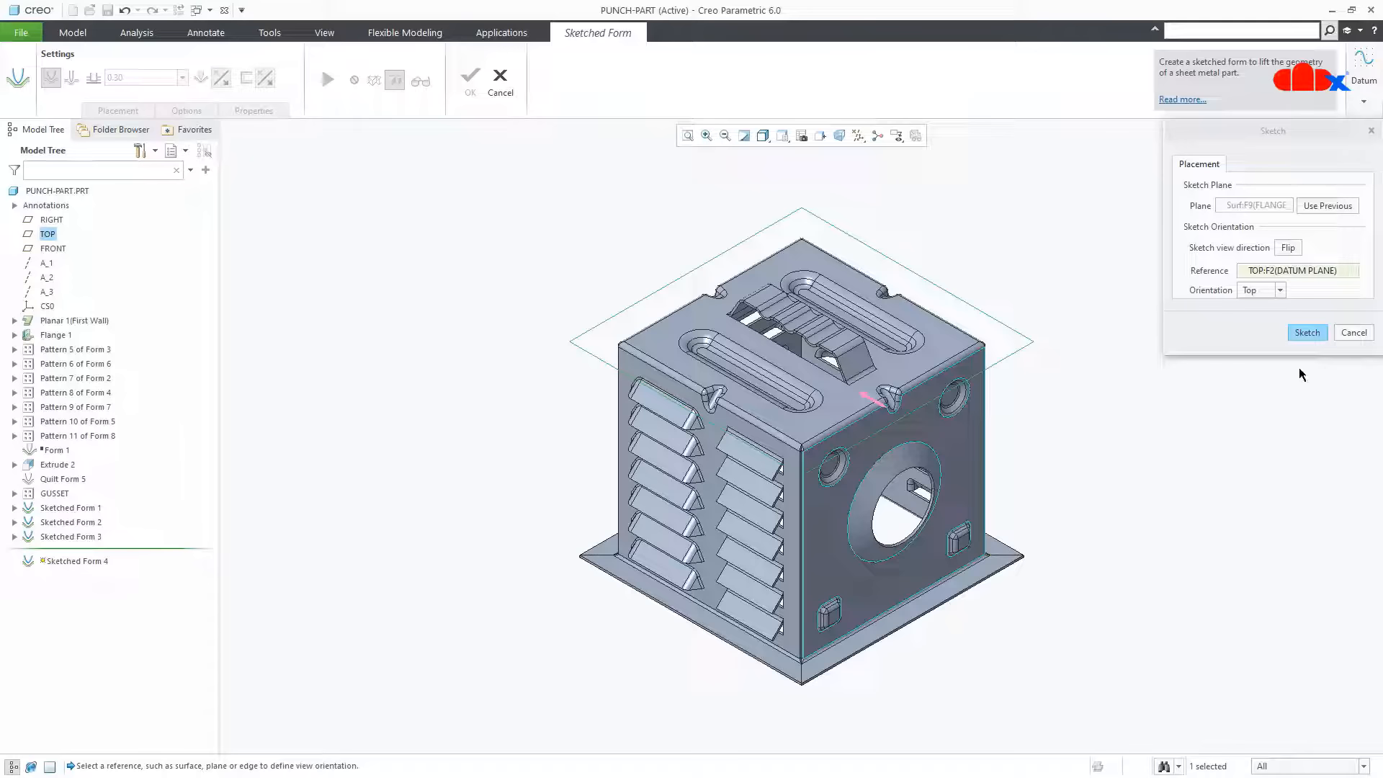
{"action": "left_click", "coordinate": [1308, 332]}
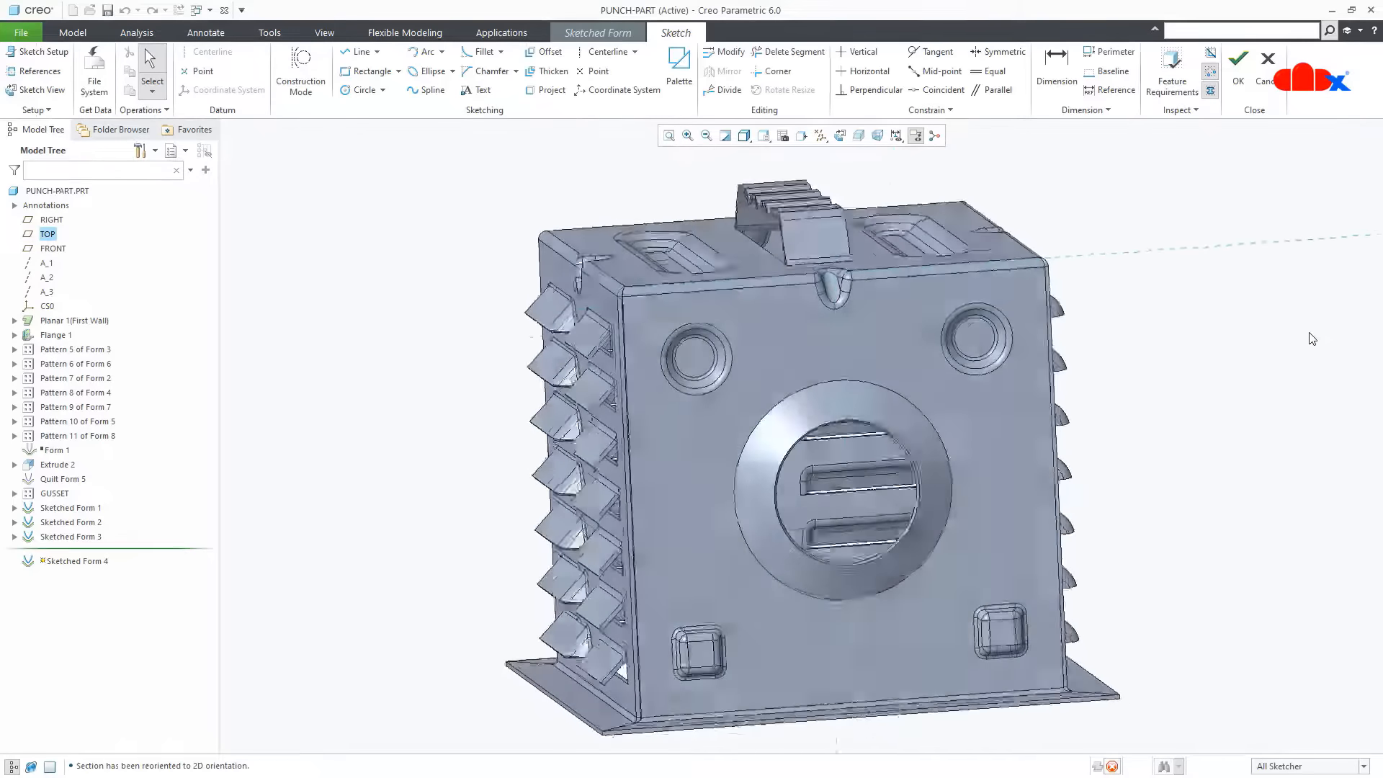
Sketch a circle about 1.27 in diameter on the vertical reference below the wall's large round opening and finish the sketch
{"action": "left_click", "coordinate": [364, 90]}
{"action": "left_click", "coordinate": [801, 626]}
{"action": "left_click", "coordinate": [802, 654]}
{"action": "middle_click", "coordinate": [840, 642]}
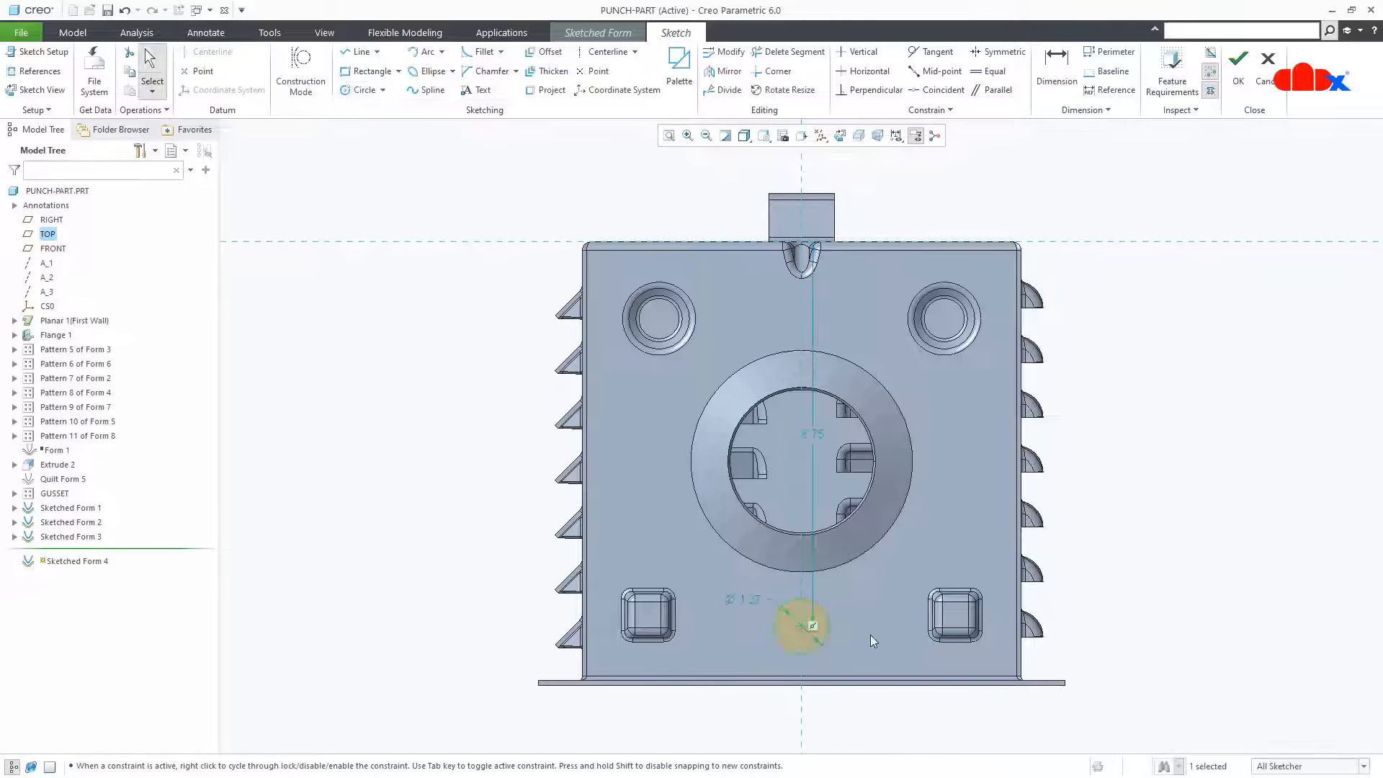
{"action": "right_click", "coordinate": [1131, 604]}
{"action": "left_click", "coordinate": [1160, 568]}
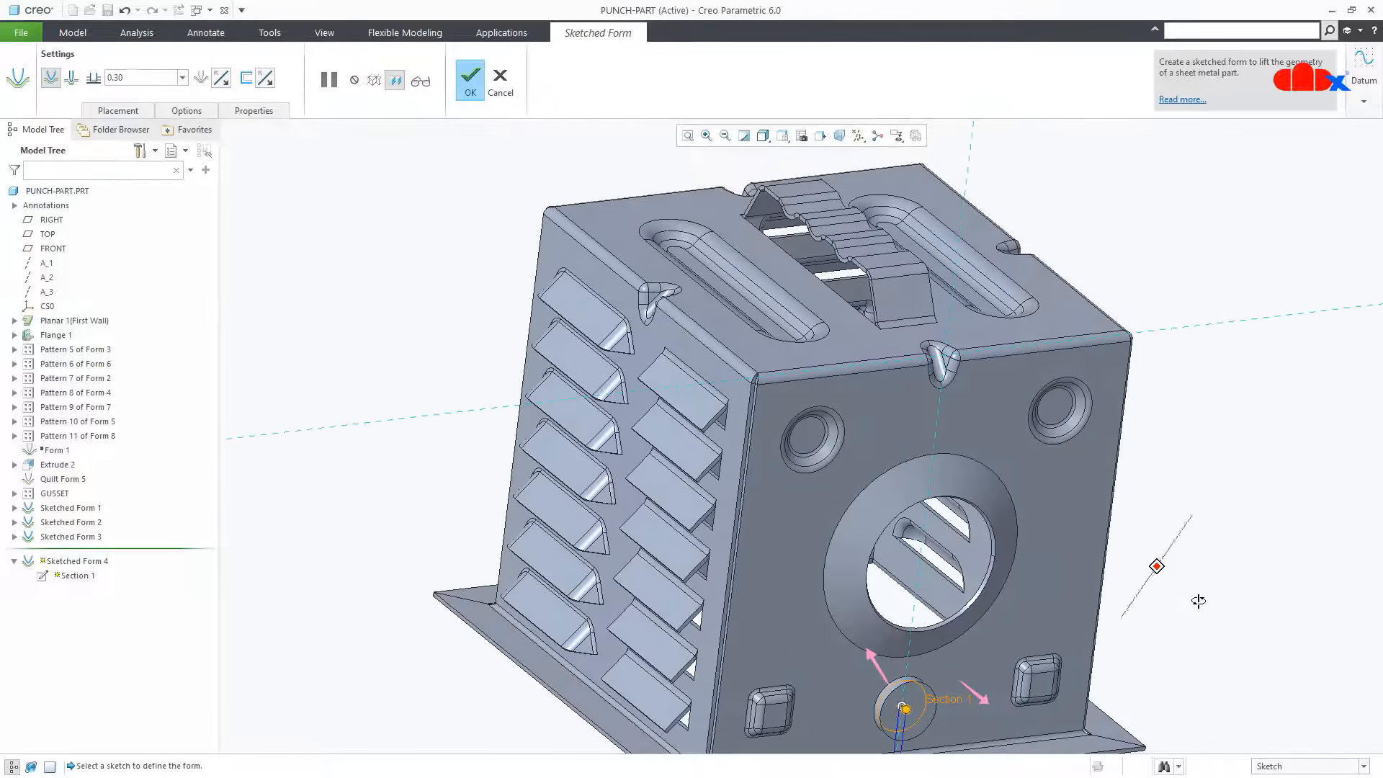
Change the sketched form from a punch to a piercing form with a depth of 0.5 * Thickness
{"action": "scroll", "coordinate": [1156, 574], "scroll_direction": "up", "scroll_amount": 3}
{"action": "scroll", "coordinate": [1056, 669], "scroll_direction": "down", "scroll_amount": 6}
{"action": "middle_click_drag", "start_coordinate": [1048, 634], "coordinate": [1061, 641]}
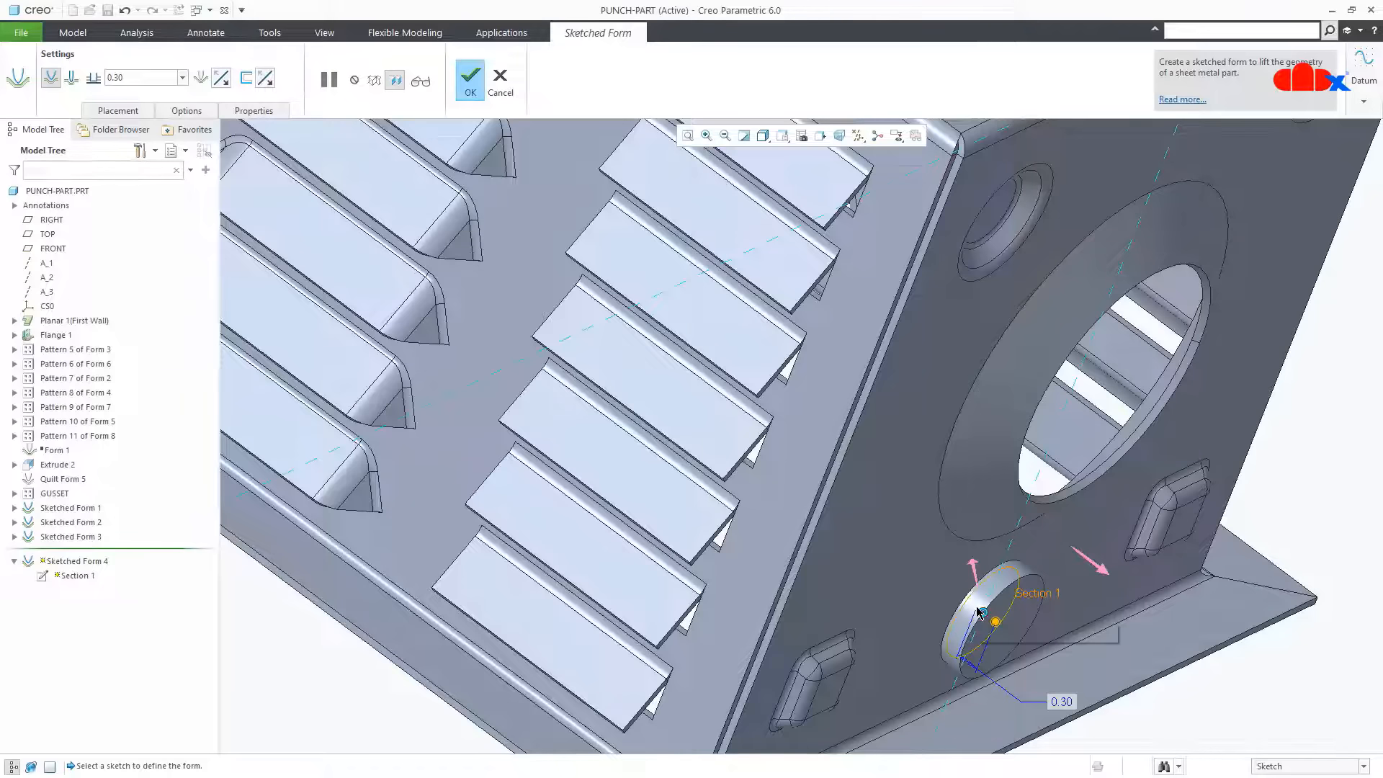
{"action": "left_click", "coordinate": [72, 79]}
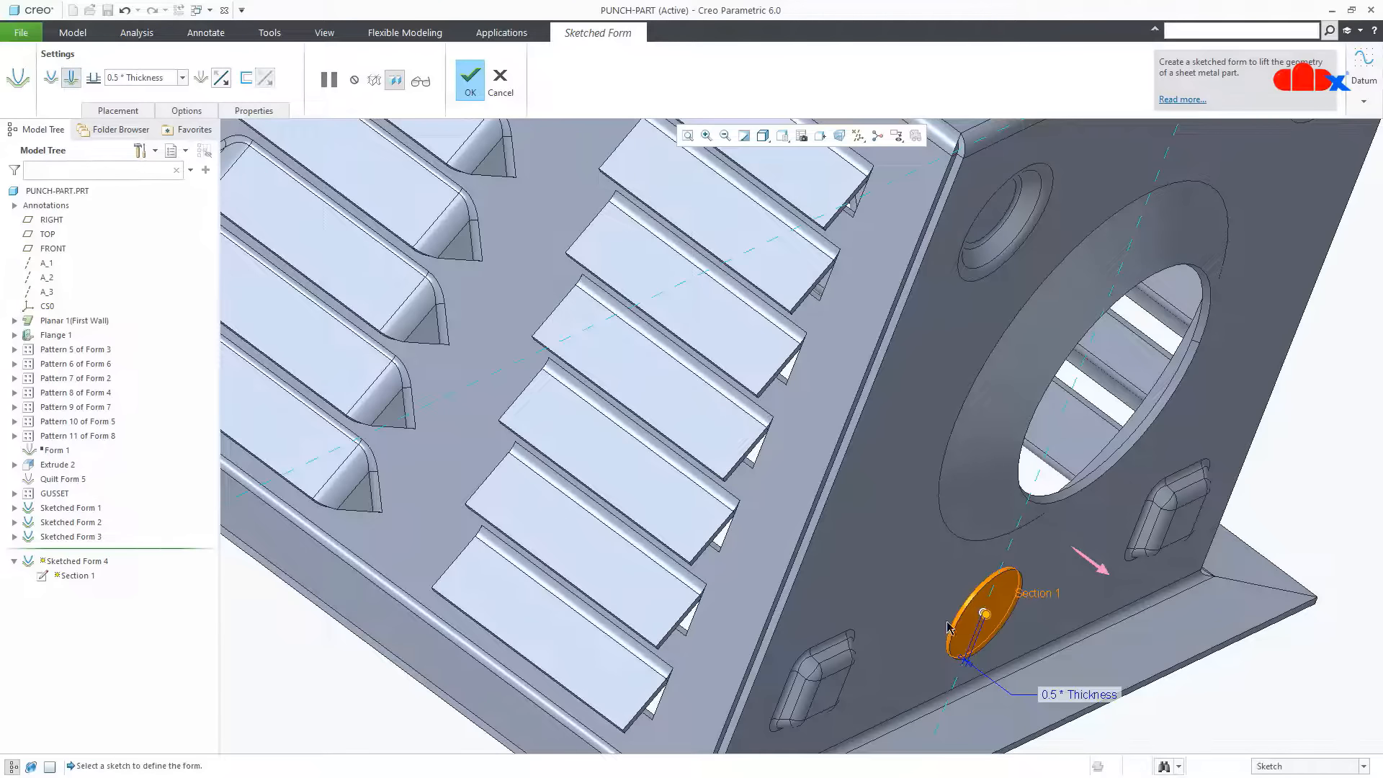
{"action": "scroll", "coordinate": [943, 621], "scroll_direction": "up", "scroll_amount": 6}
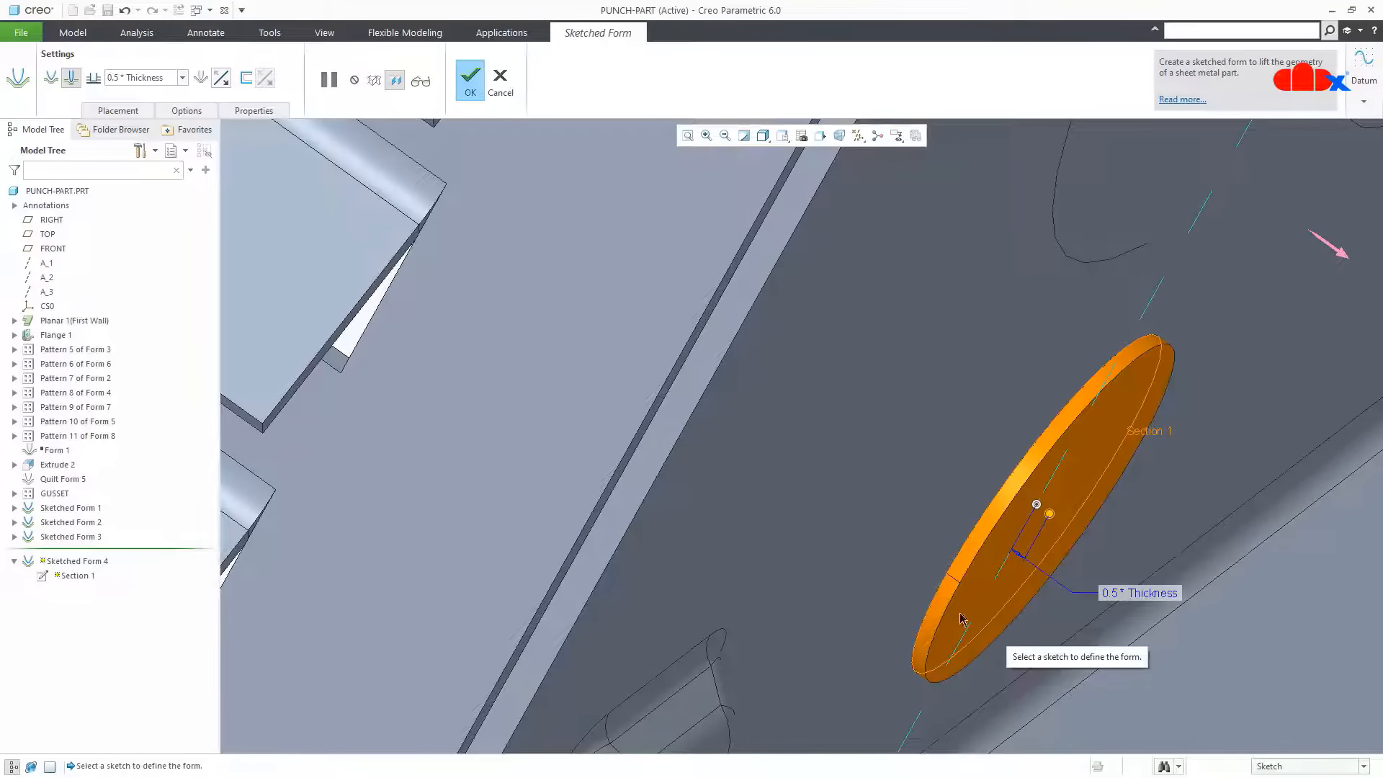
{"action": "left_click", "coordinate": [183, 79]}
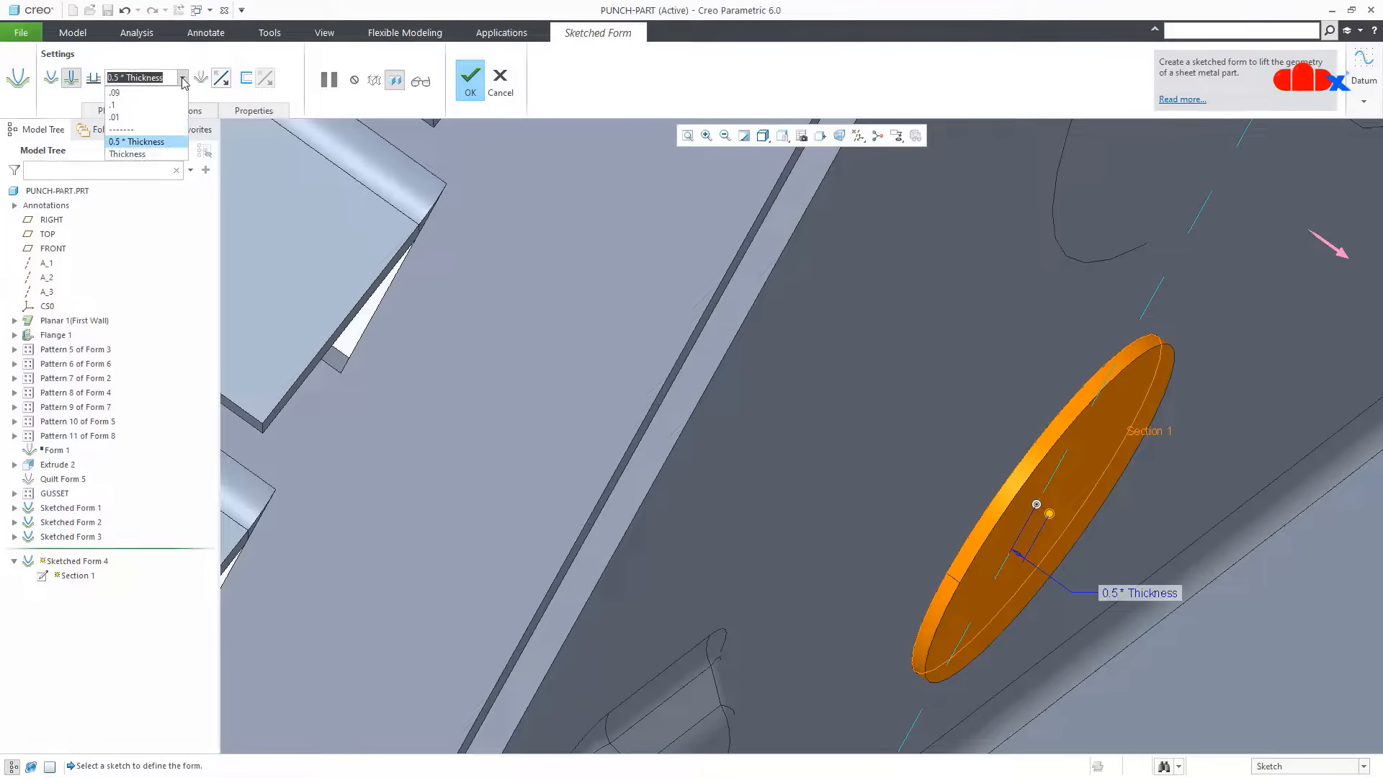
{"action": "left_click", "coordinate": [183, 80]}
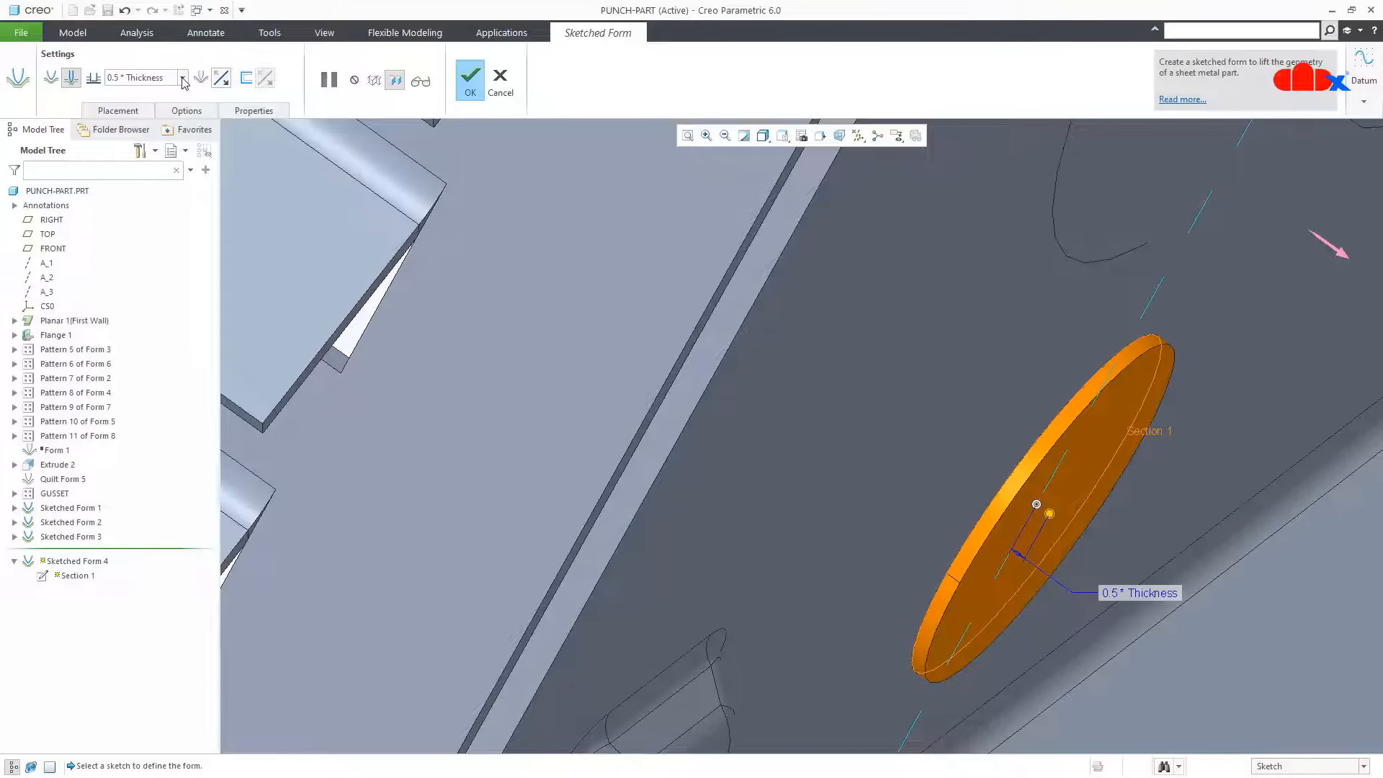
Preview the pierced circle on the side wall, accept the sketched form and return the box to its default orientation
{"action": "left_click", "coordinate": [420, 81]}
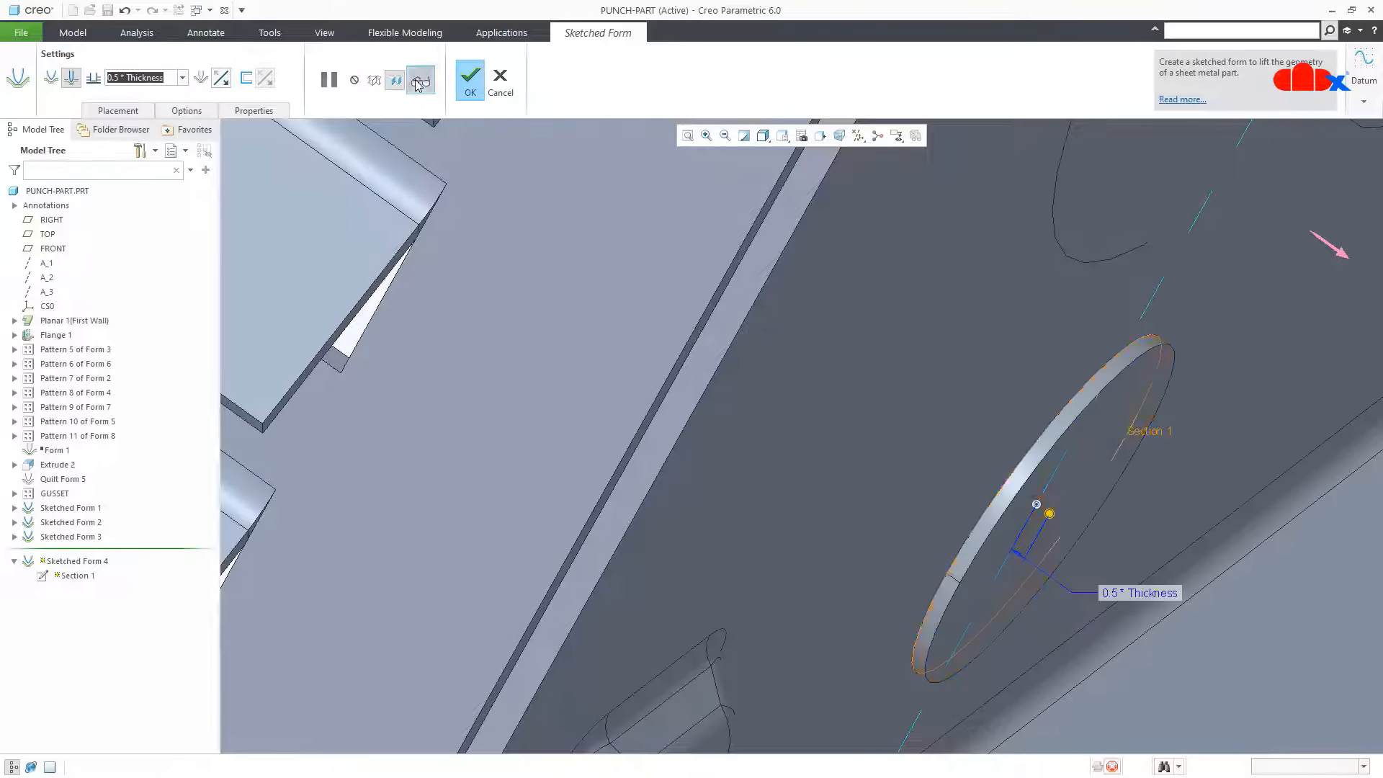
{"action": "middle_click_drag", "start_coordinate": [922, 502], "coordinate": [798, 650]}
{"action": "scroll", "coordinate": [713, 702], "scroll_direction": "down", "scroll_amount": 3}
{"action": "scroll", "coordinate": [692, 663], "scroll_direction": "up", "scroll_amount": 3}
{"action": "scroll", "coordinate": [687, 618], "scroll_direction": "up", "scroll_amount": 5}
{"action": "scroll", "coordinate": [708, 693], "scroll_direction": "down", "scroll_amount": 5}
{"action": "scroll", "coordinate": [798, 651], "scroll_direction": "up", "scroll_amount": 5}
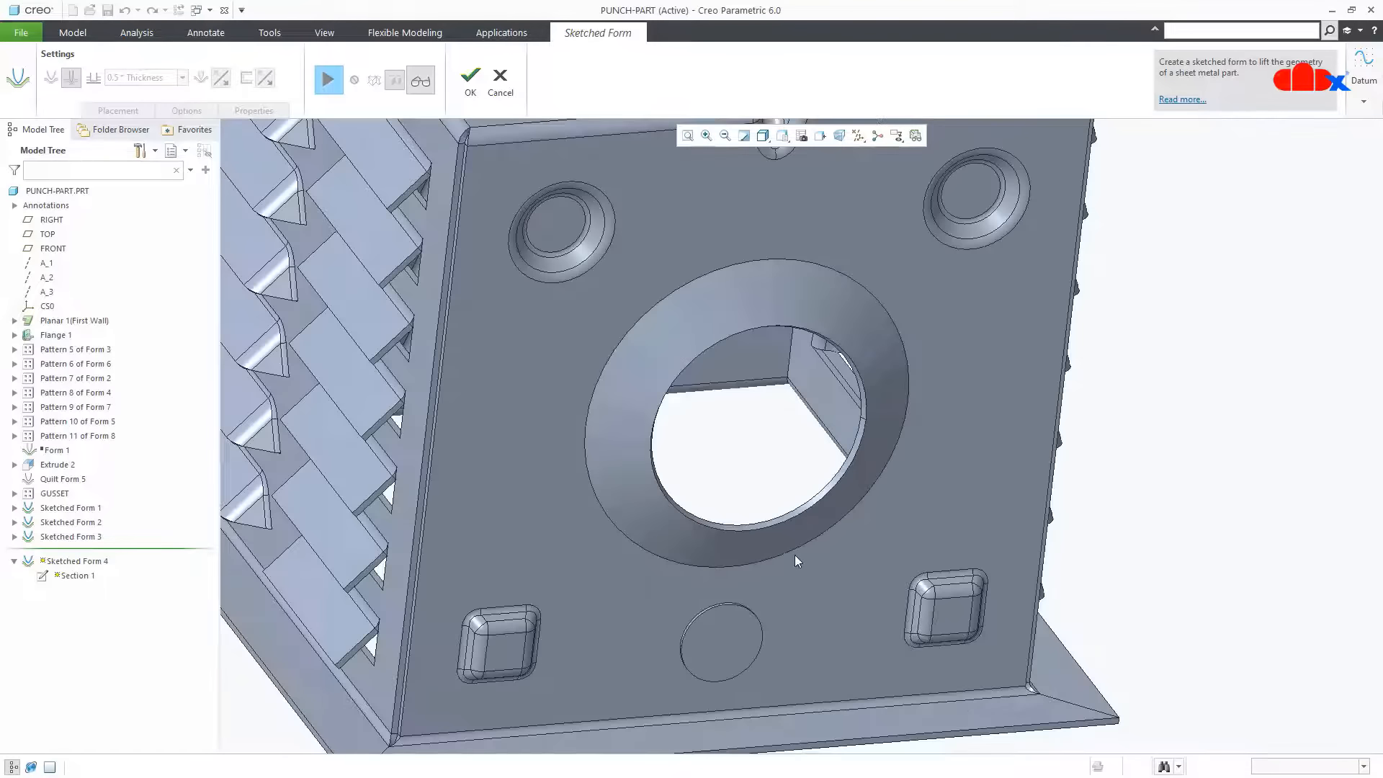
{"action": "left_click", "coordinate": [471, 78]}
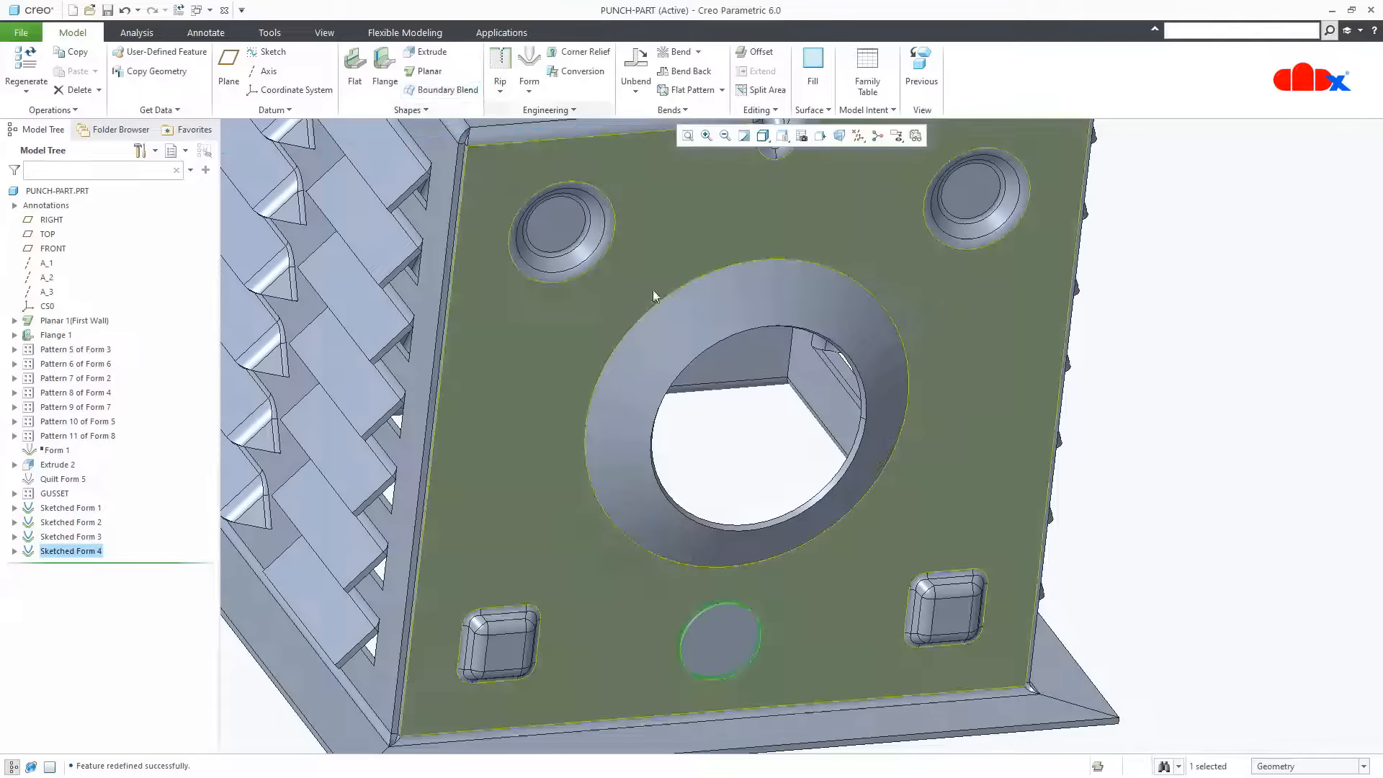
{"action": "left_click", "coordinate": [1233, 626]}
{"action": "key", "text": "ctrl+d"}
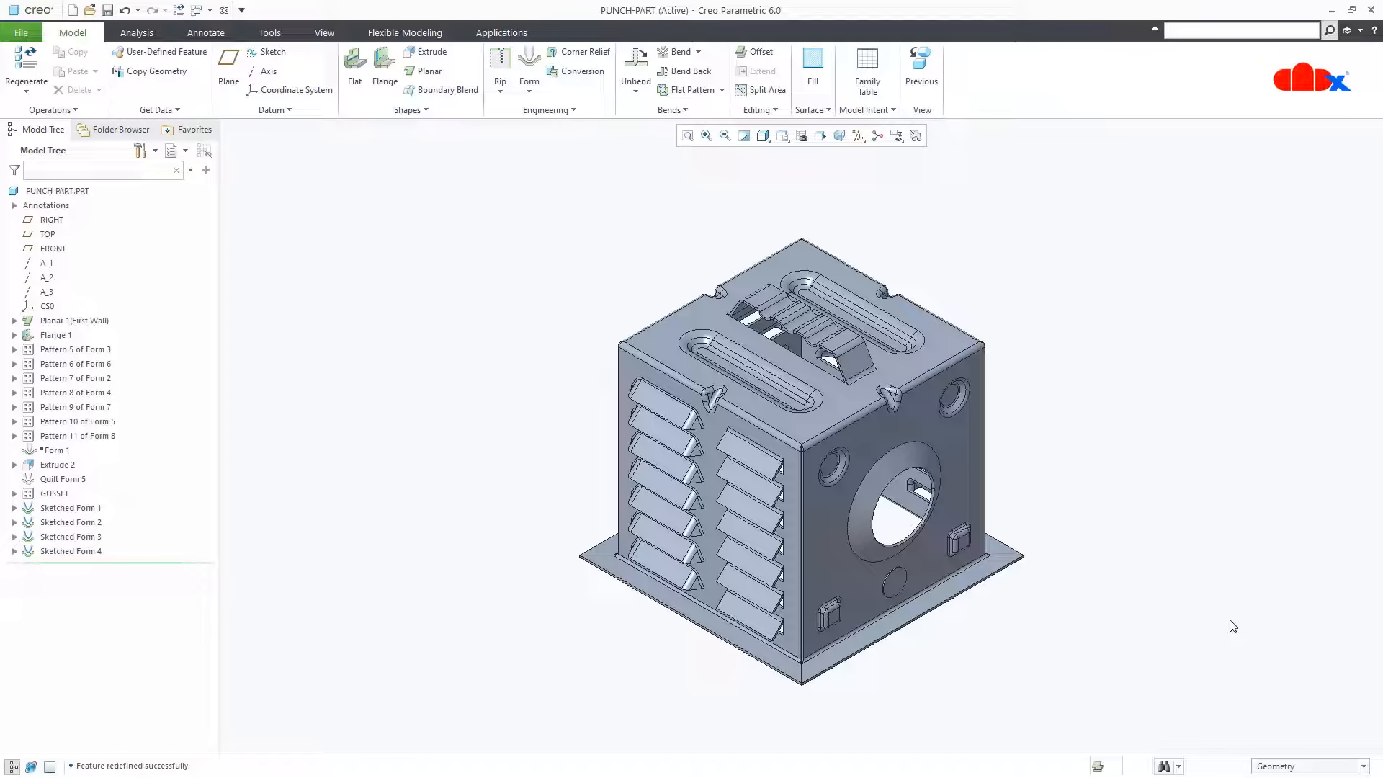
Create a Flatten Form covering all forms on the box, preview and accept it, and restore the default orientation
{"action": "left_click", "coordinate": [537, 92]}
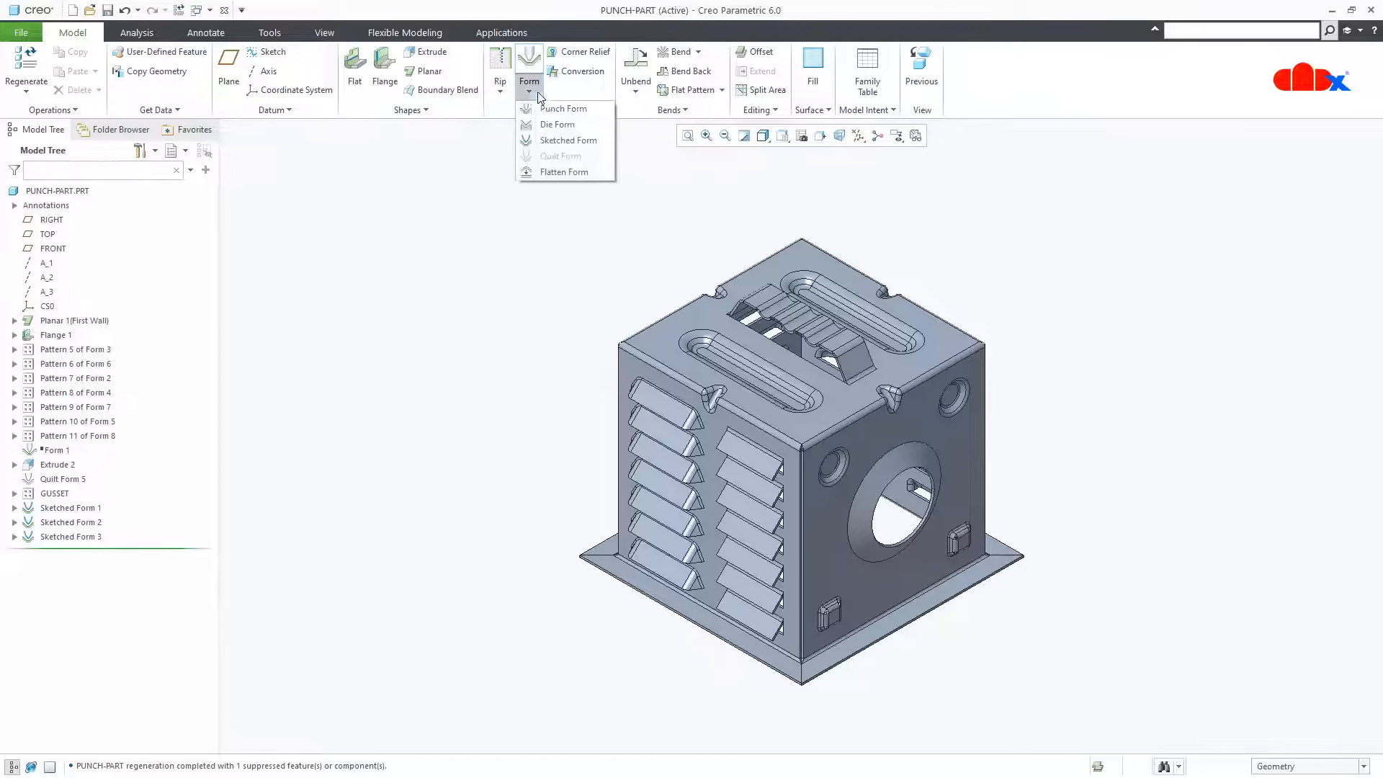
{"action": "left_click", "coordinate": [557, 173]}
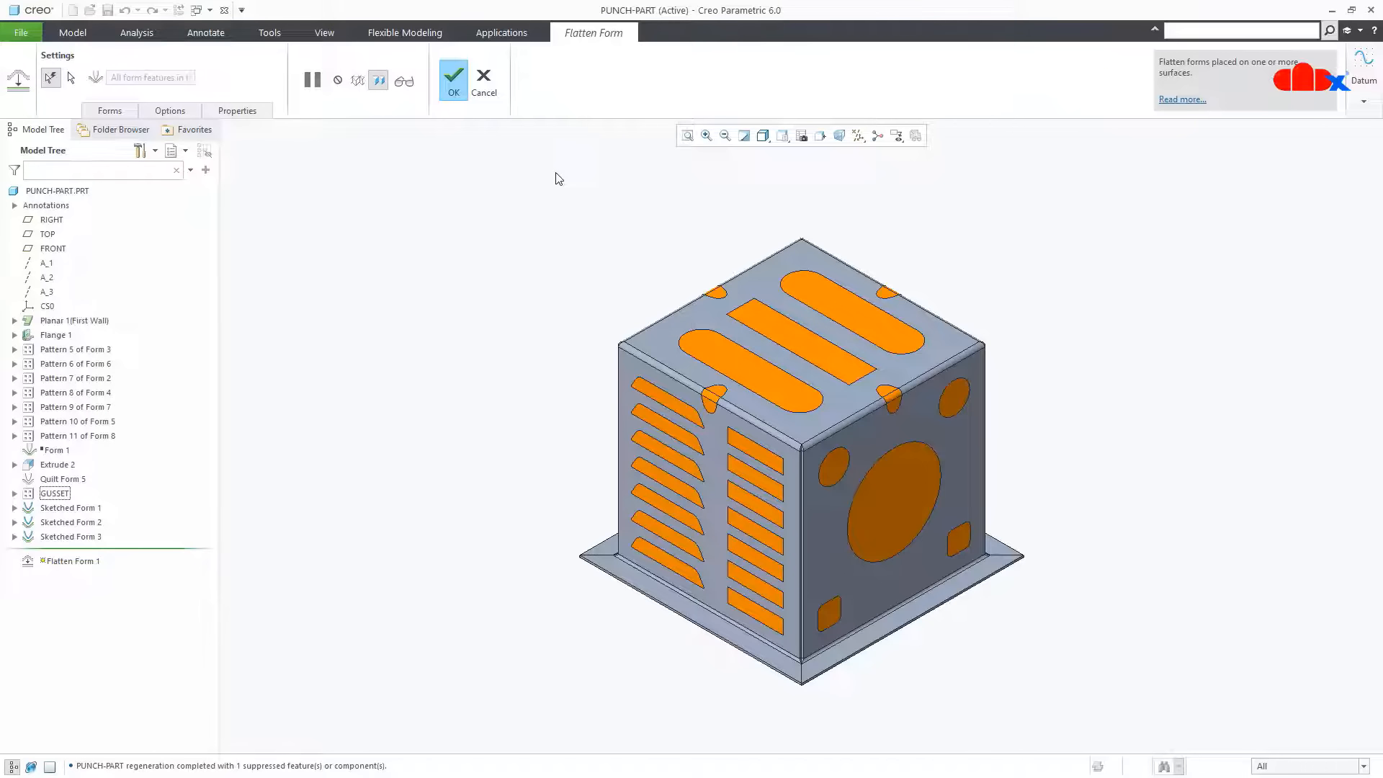
{"action": "left_click", "coordinate": [404, 81]}
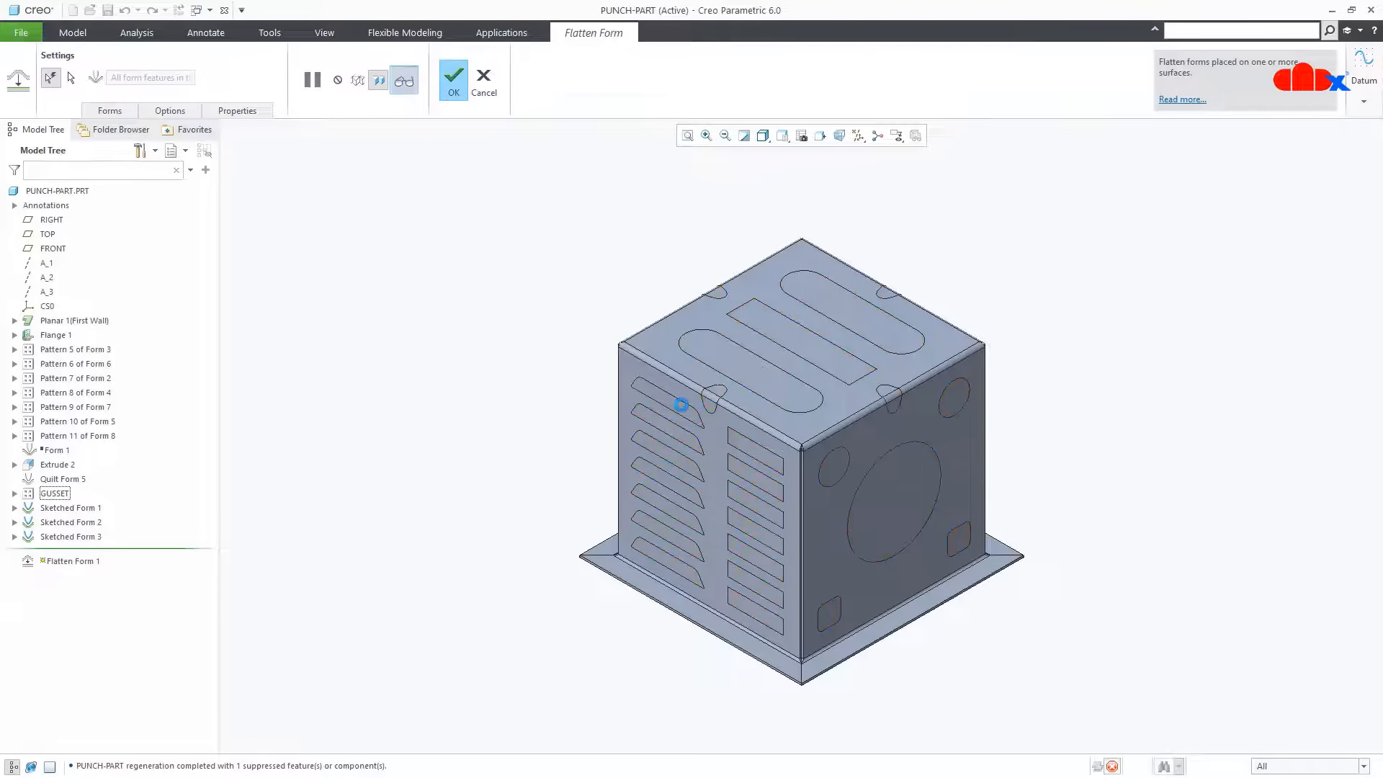
{"action": "middle_click_drag", "start_coordinate": [738, 441], "coordinate": [706, 395]}
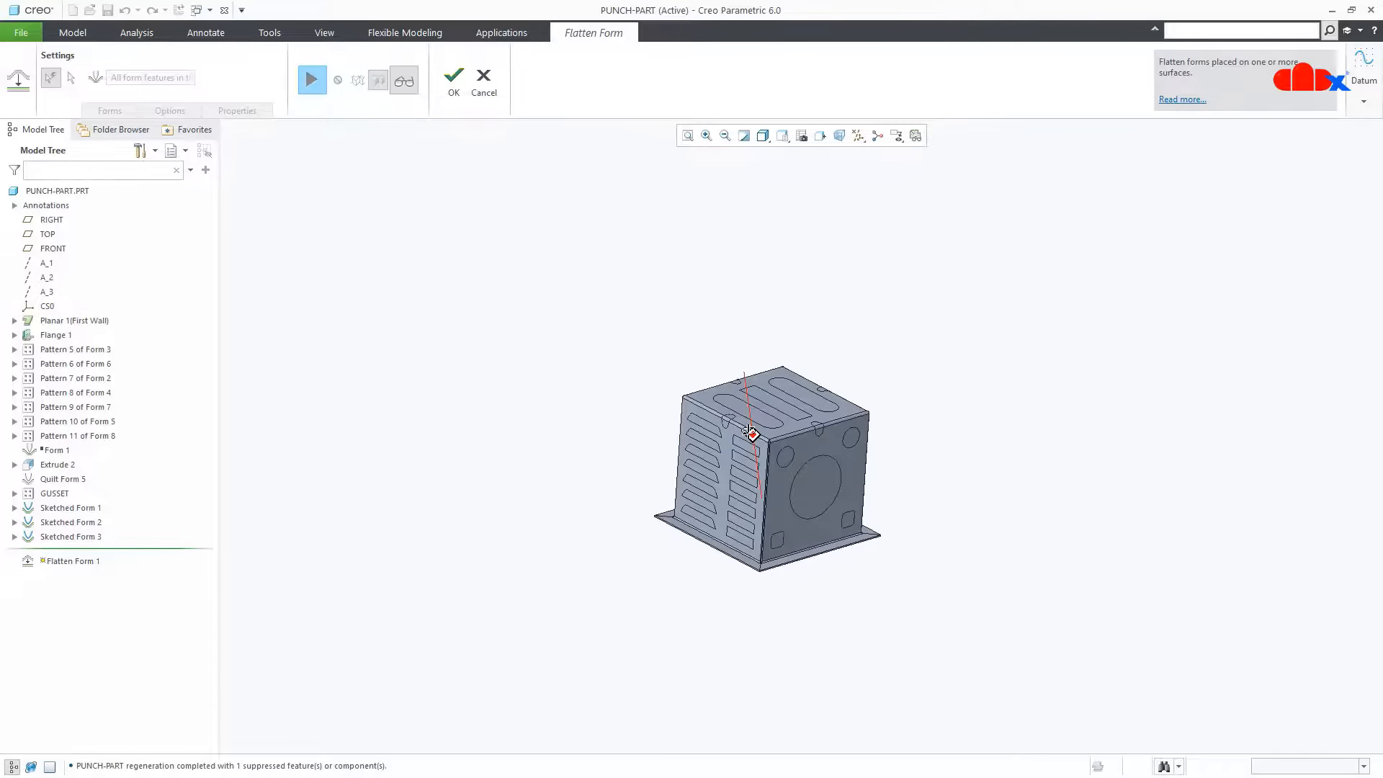
{"action": "left_click", "coordinate": [454, 80]}
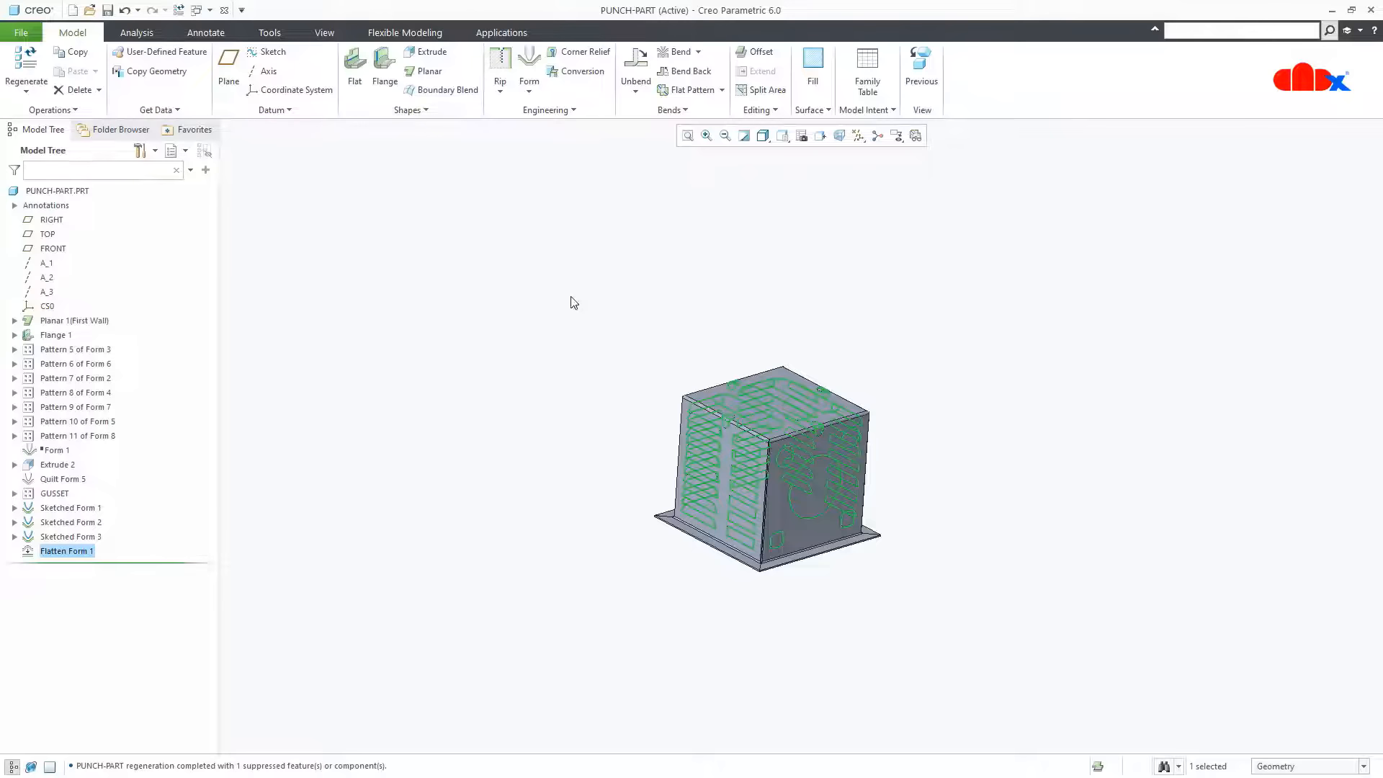
{"action": "key", "text": "ctrl+d"}
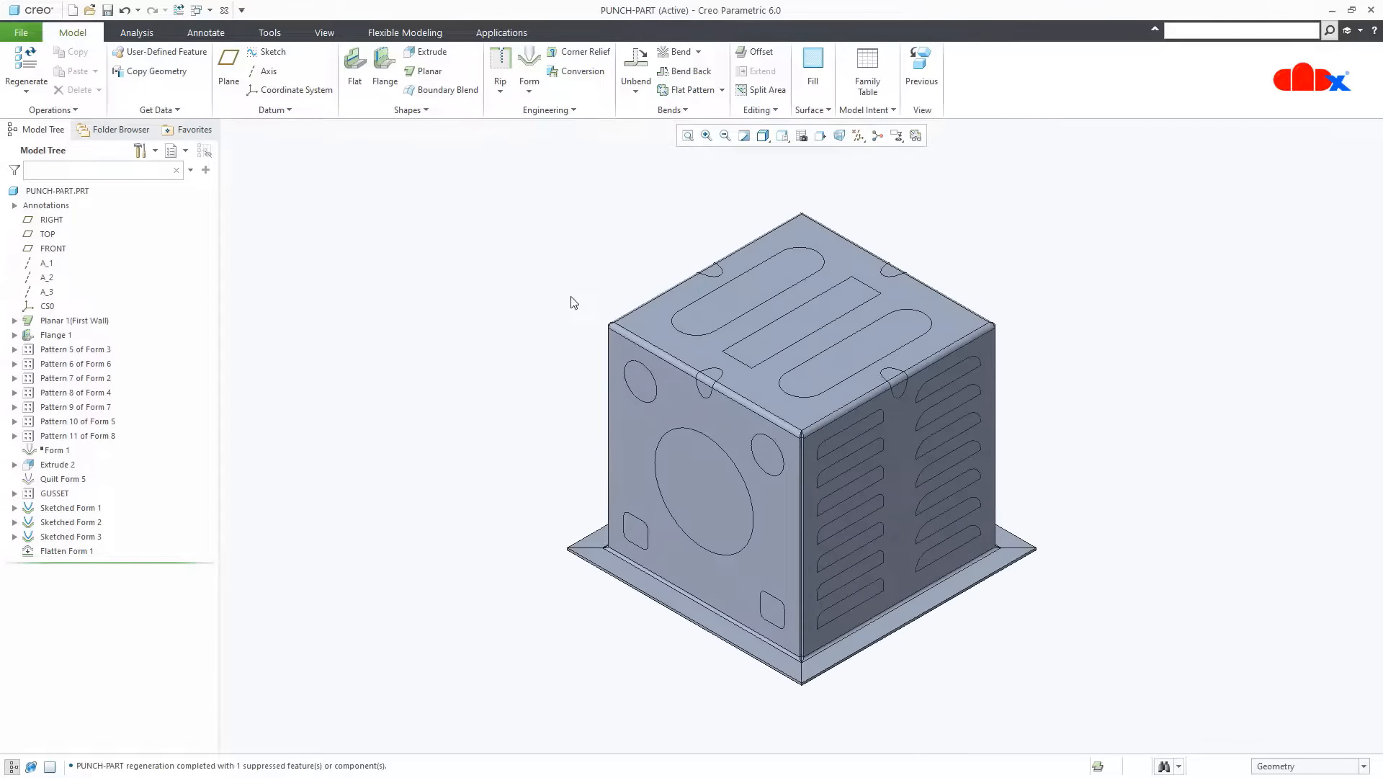
Preview an Unbend of the box with its forms flattened, then cancel the command
{"action": "left_click", "coordinate": [636, 66]}
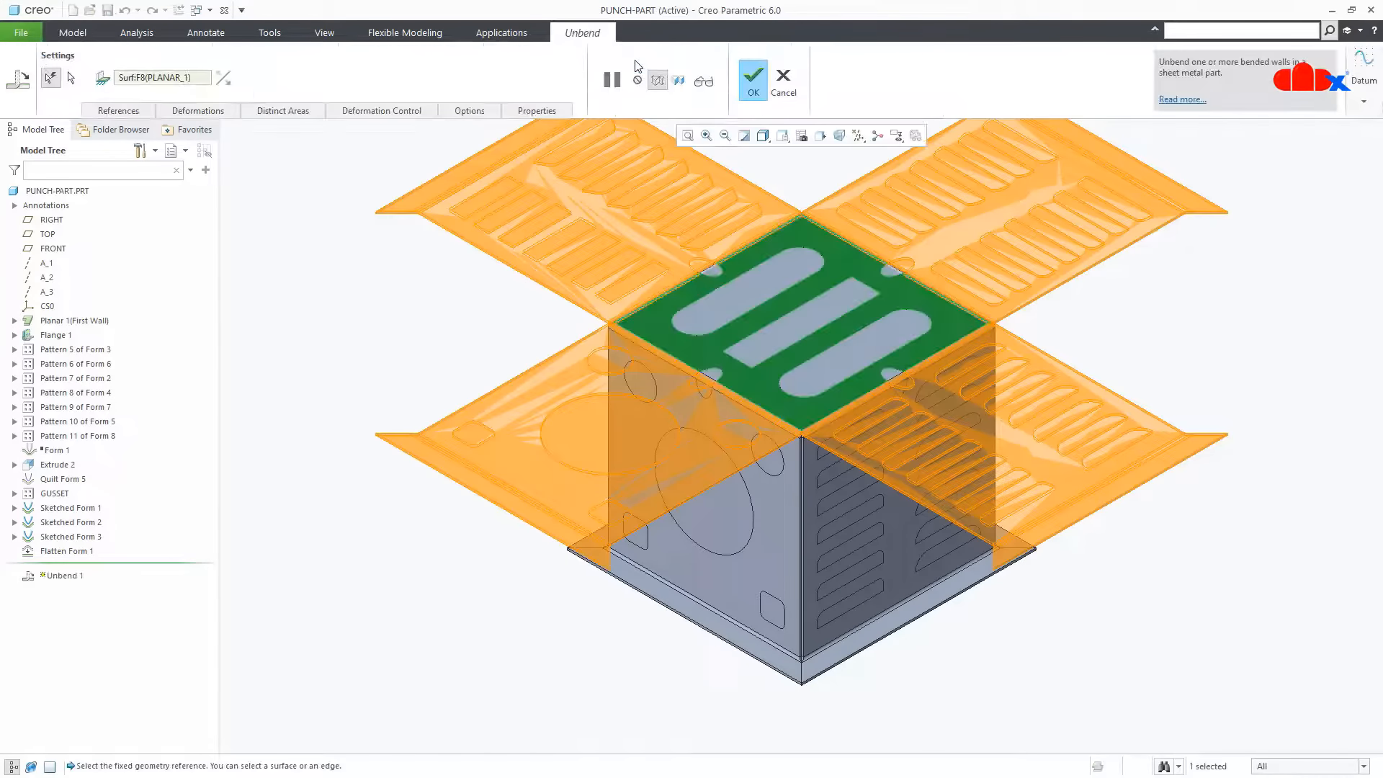
{"action": "left_click", "coordinate": [704, 82]}
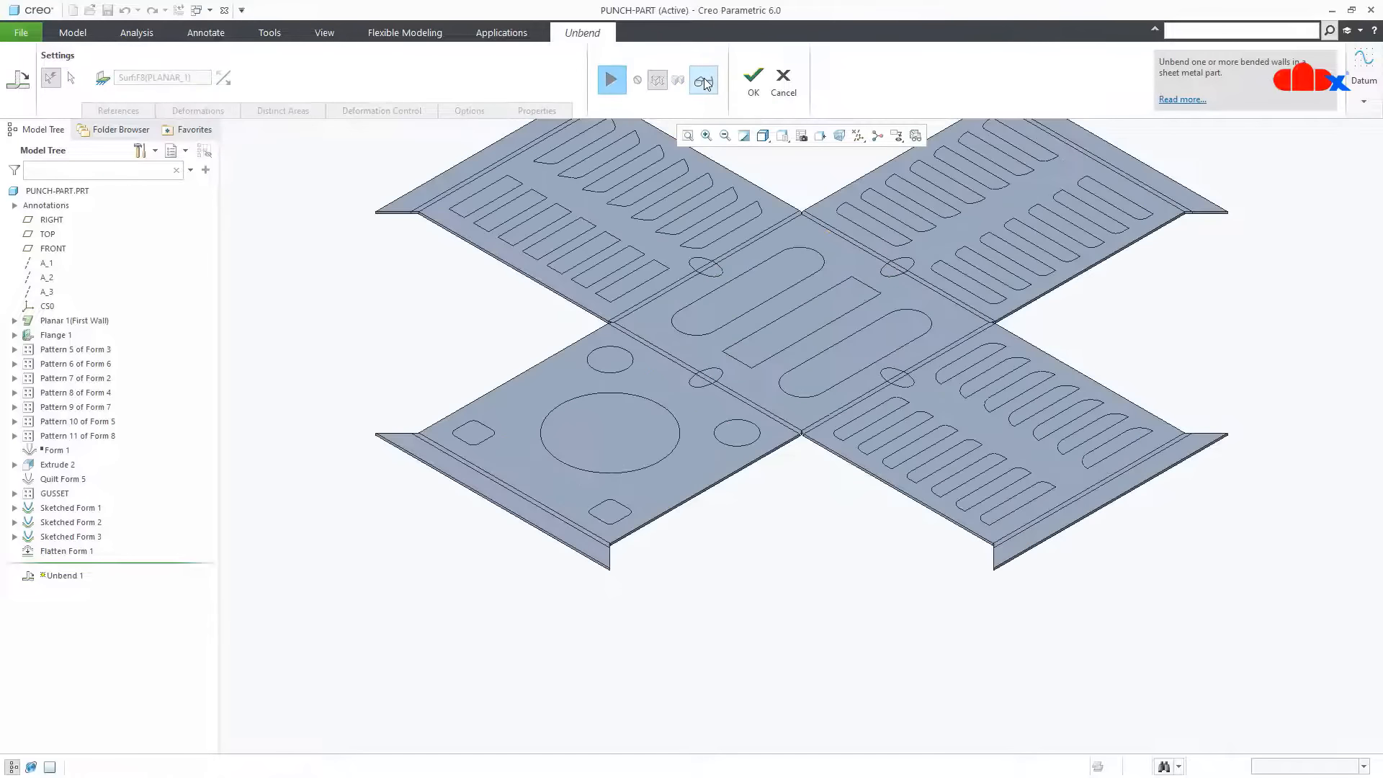
{"action": "left_click", "coordinate": [782, 83]}
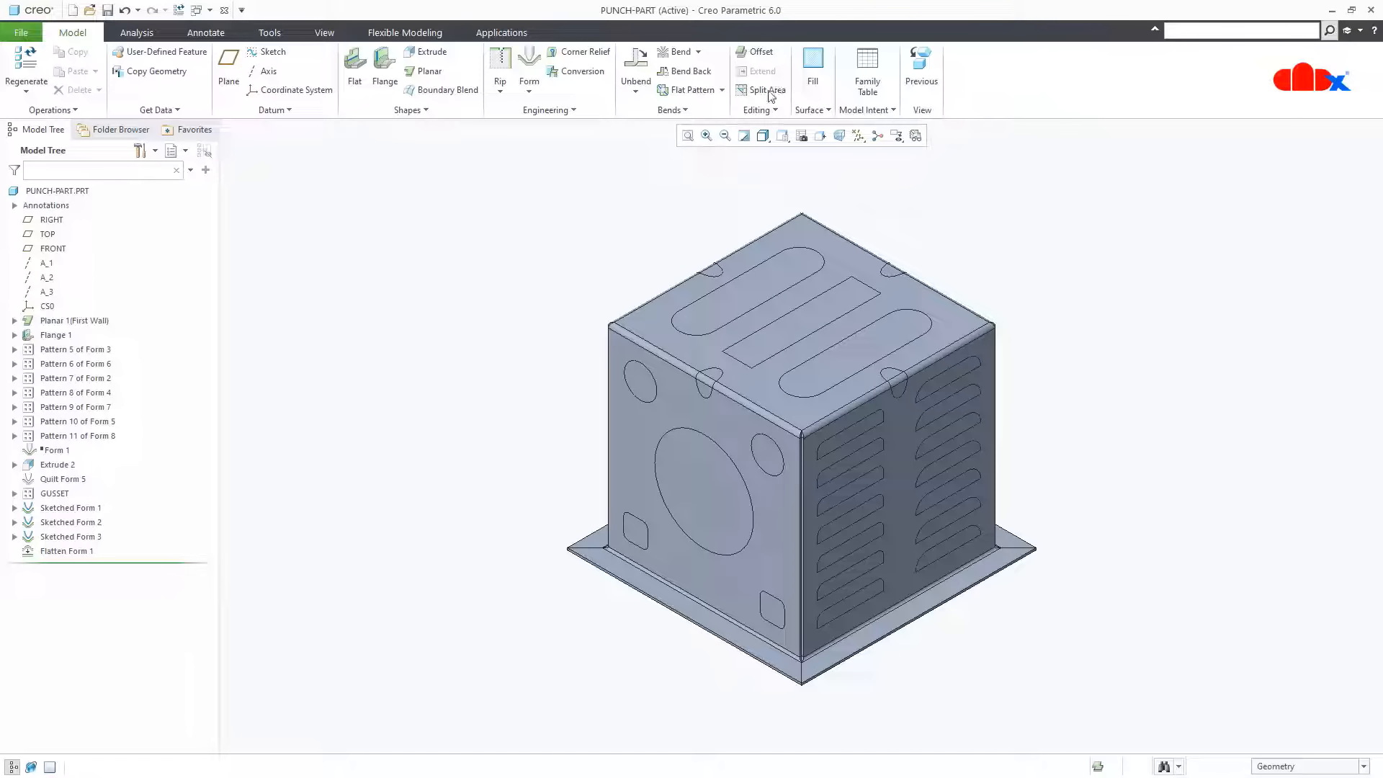
Delete the Flatten Form feature and try to unbend the box with its forms left intact, then cancel the command
{"action": "left_click", "coordinate": [95, 551]}
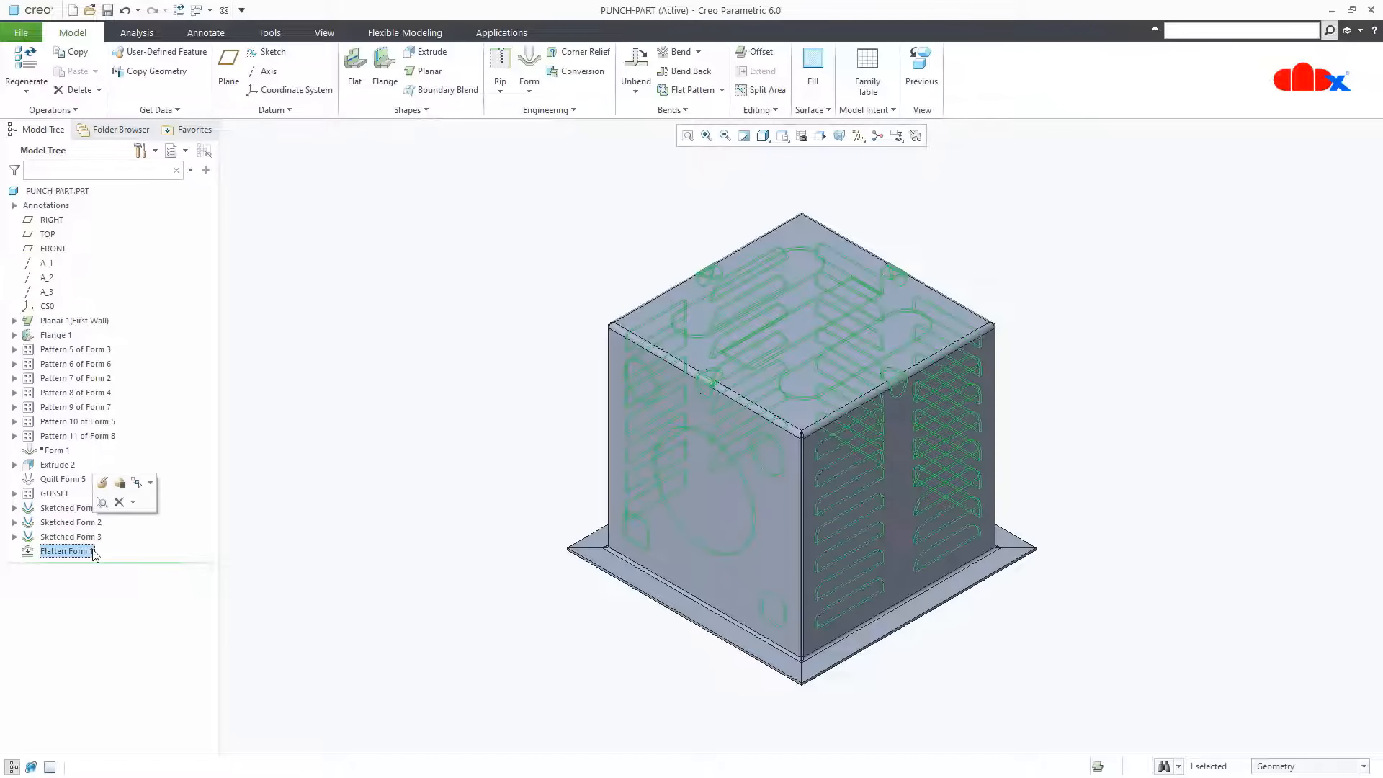
{"action": "left_click", "coordinate": [121, 503]}
{"action": "left_click", "coordinate": [653, 414]}
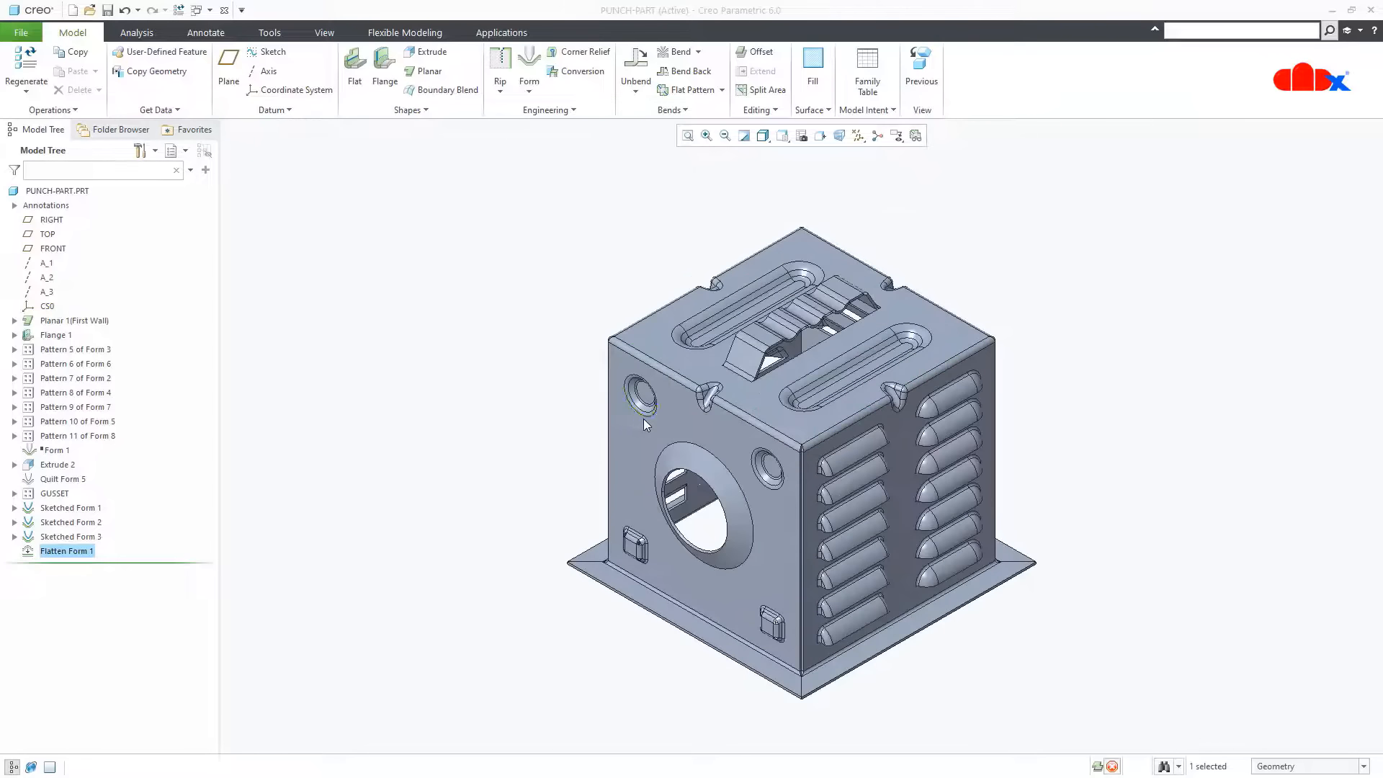
{"action": "left_click", "coordinate": [636, 64]}
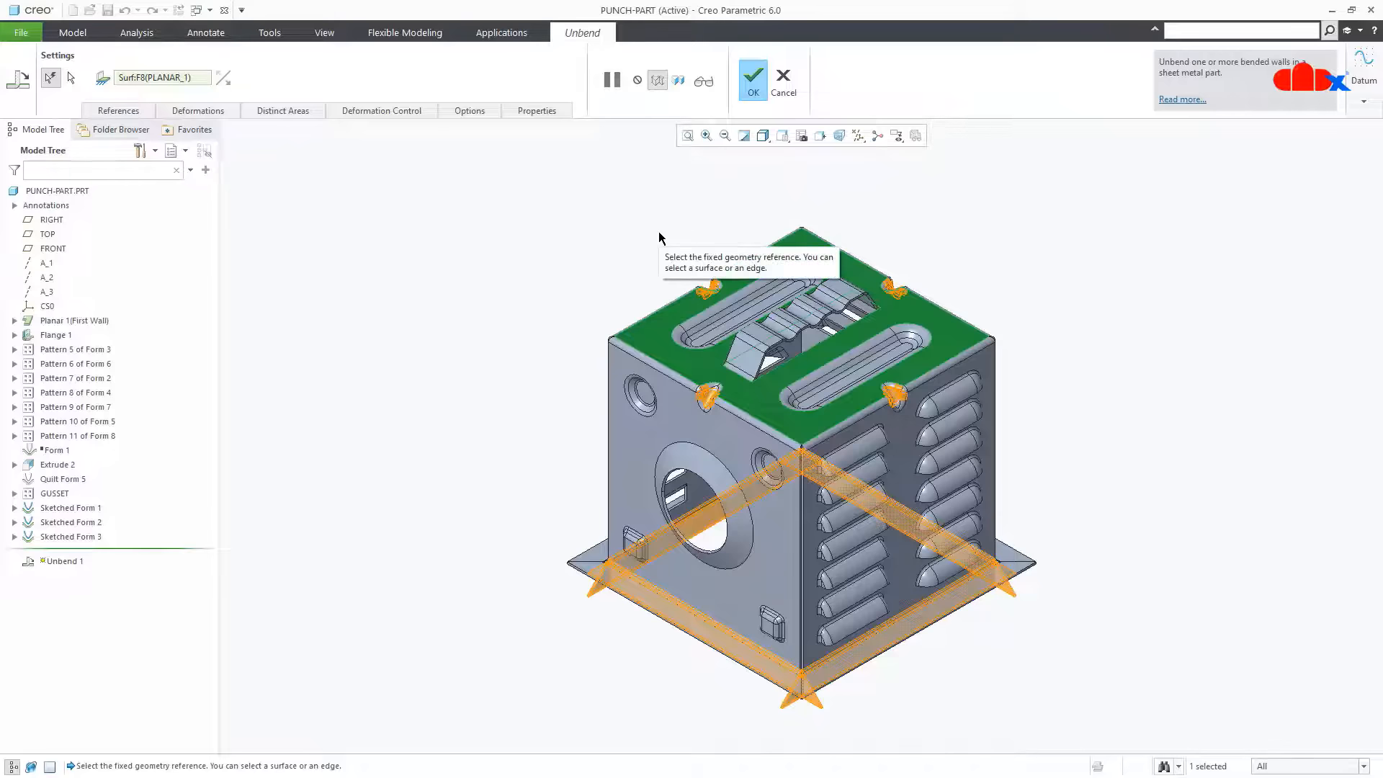
{"action": "left_click", "coordinate": [785, 88]}
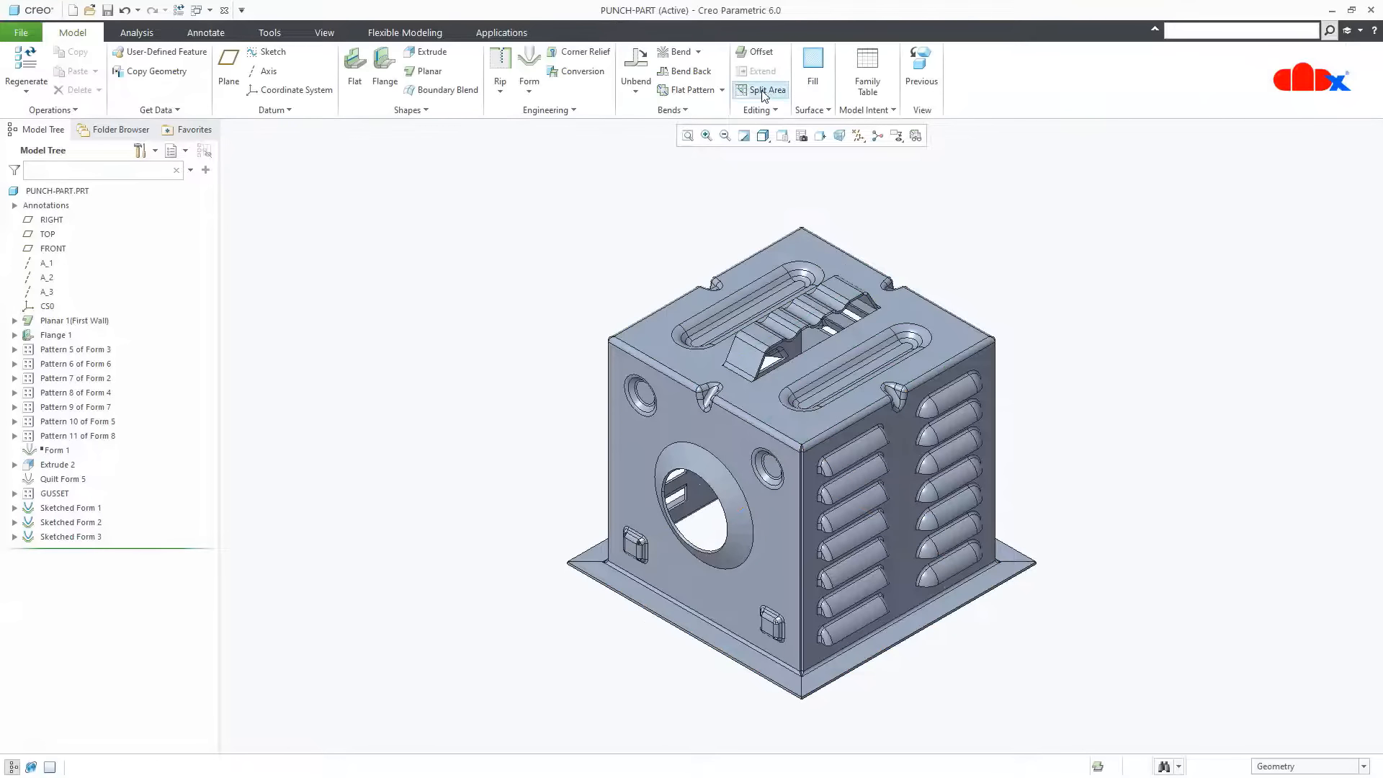
Preview a Flat Pattern, compare its form-flattening options with those of Unbend, and cancel both commands
{"action": "left_click", "coordinate": [692, 93]}
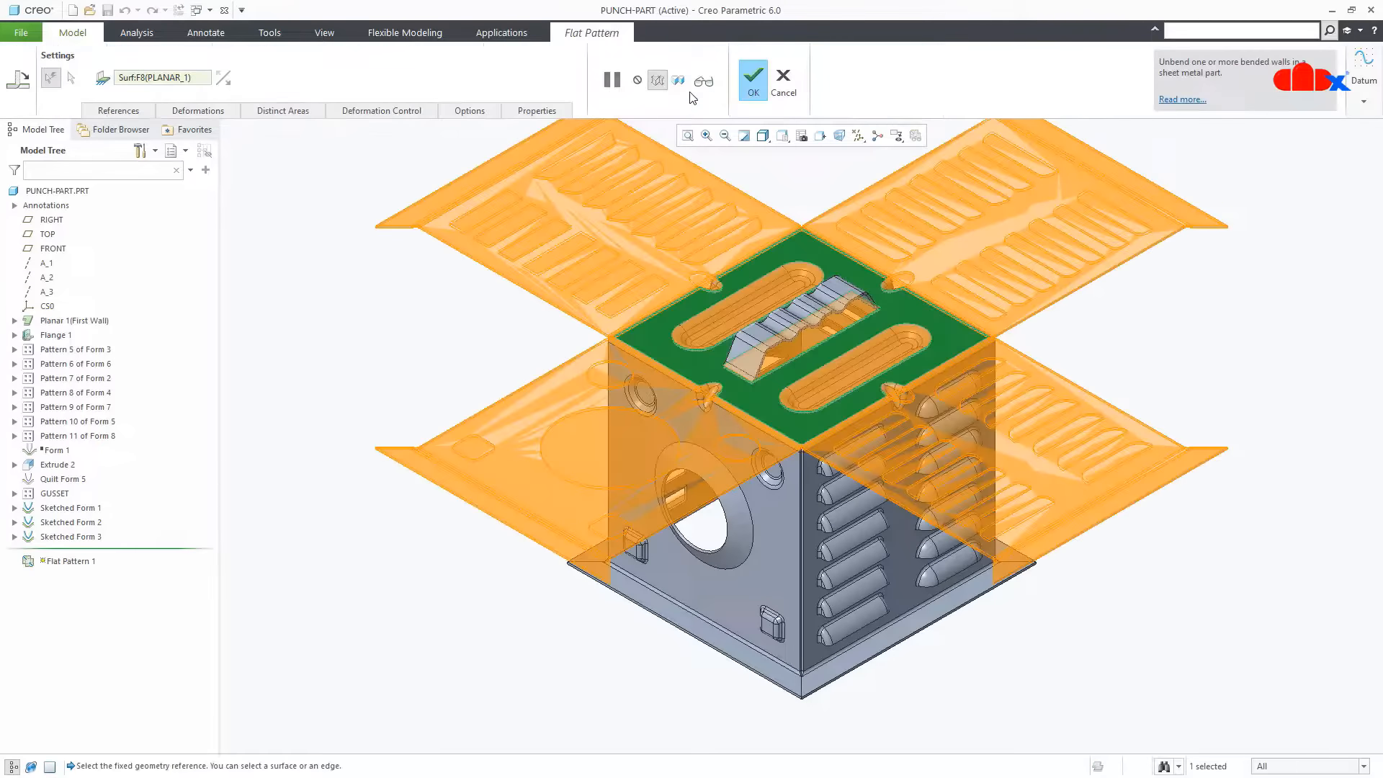
{"action": "left_click", "coordinate": [697, 88]}
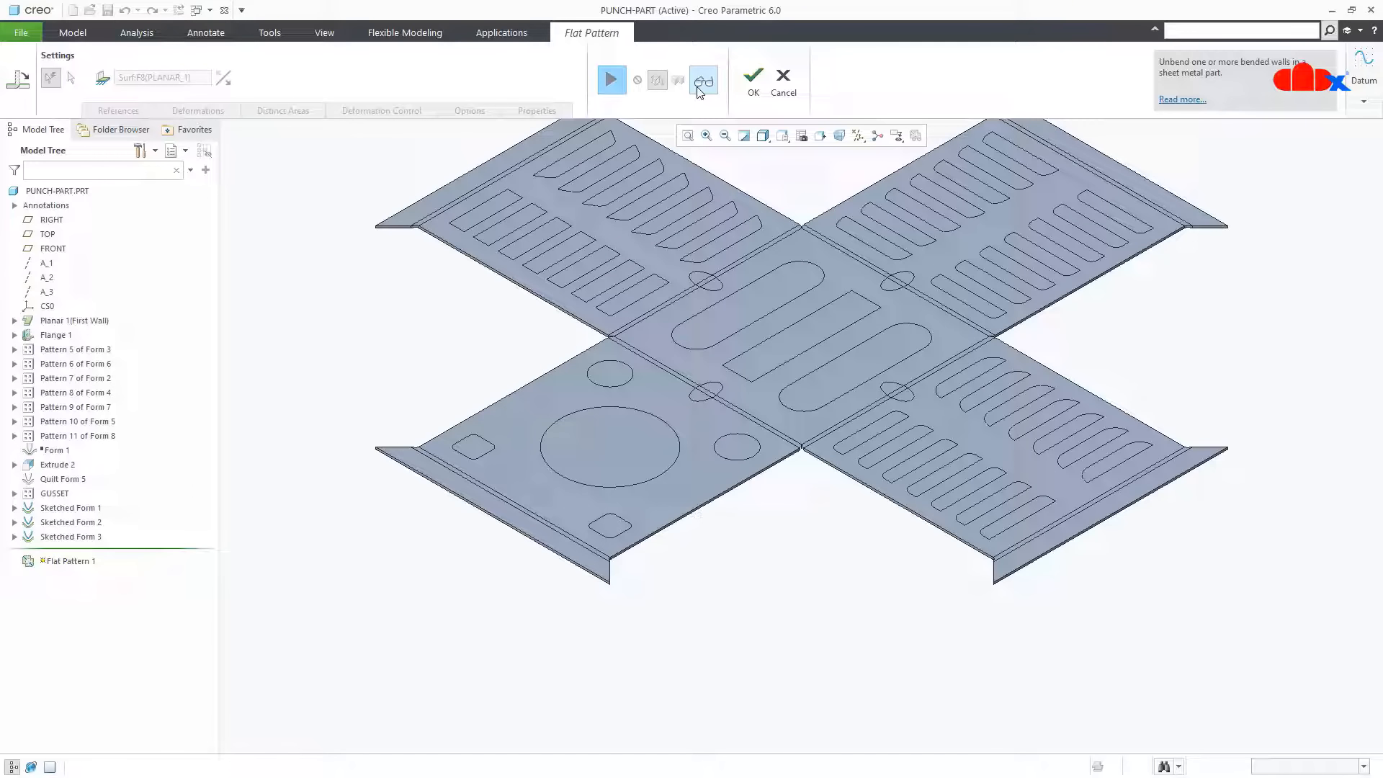
{"action": "left_click", "coordinate": [616, 78]}
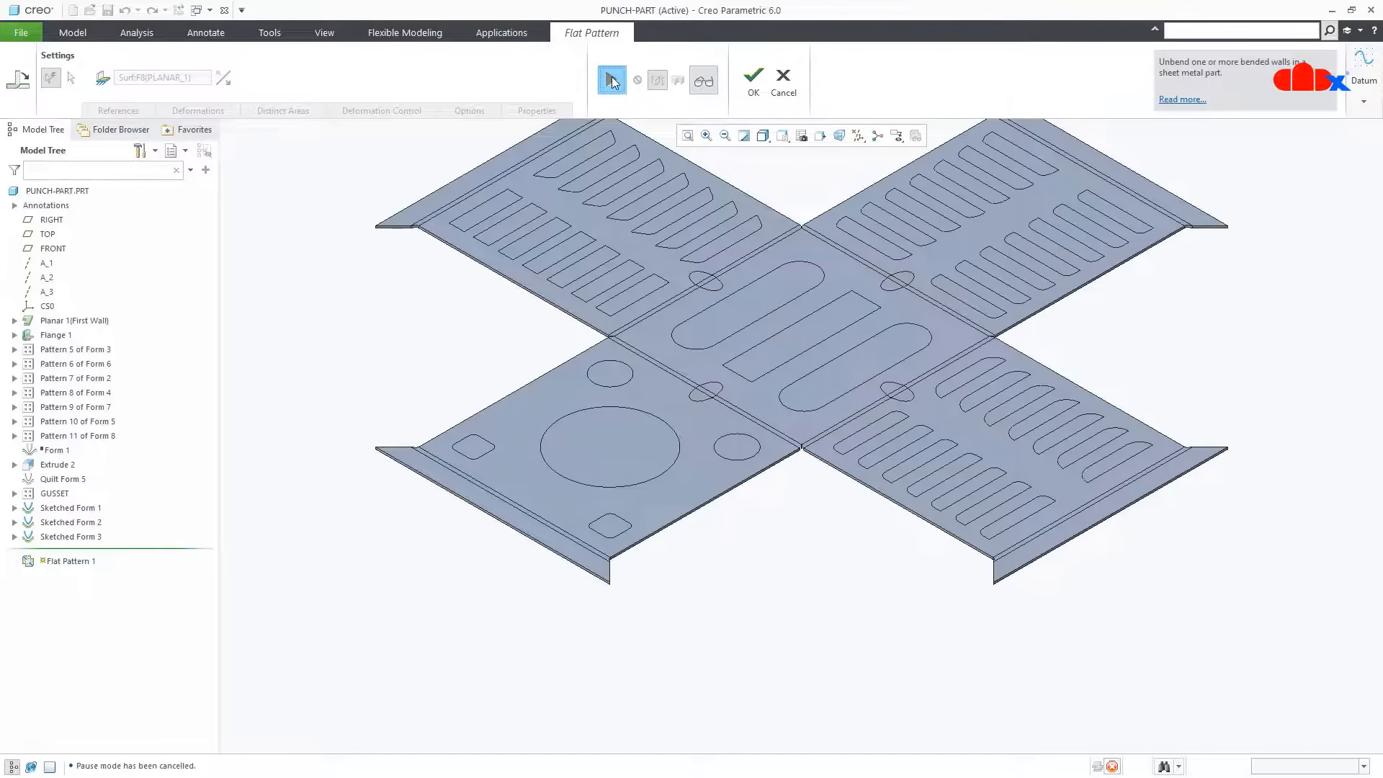
{"action": "left_click", "coordinate": [481, 113]}
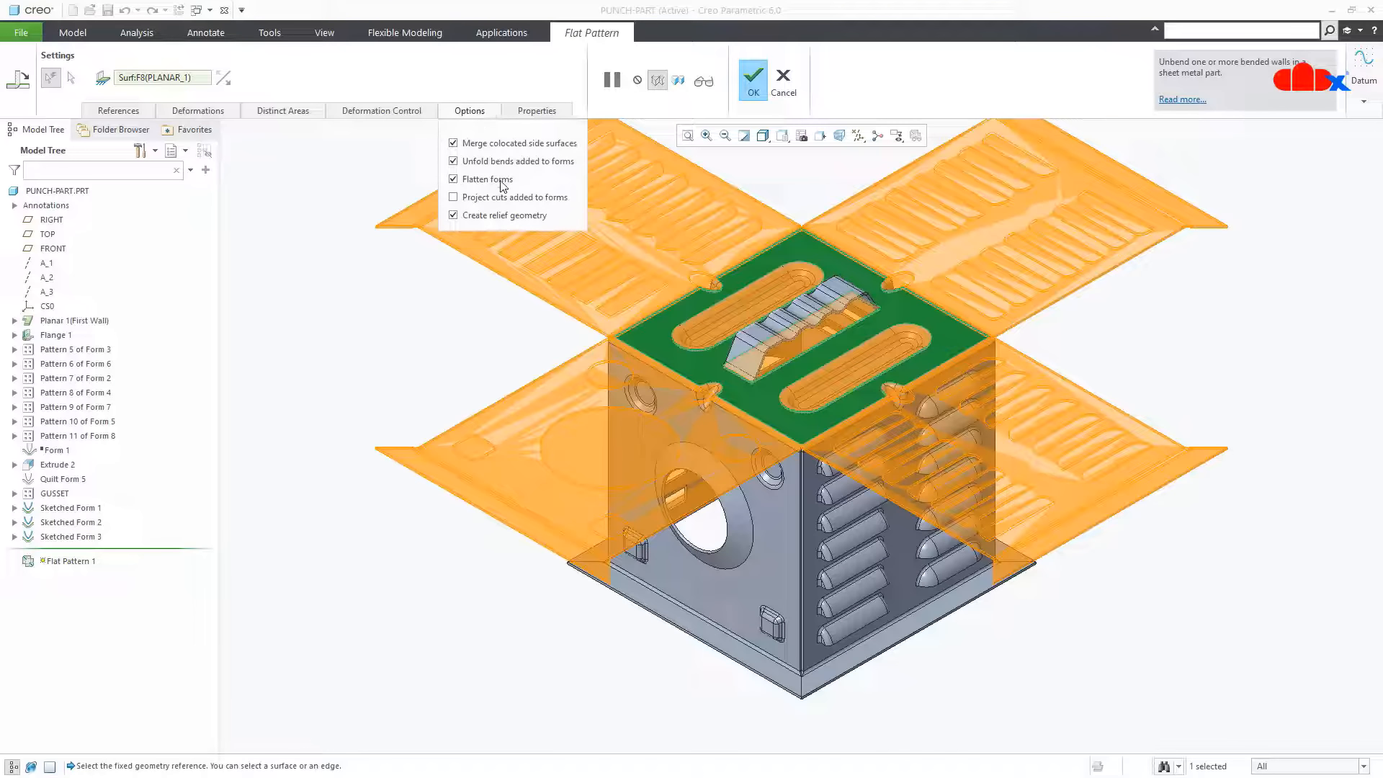
{"action": "left_click", "coordinate": [781, 82]}
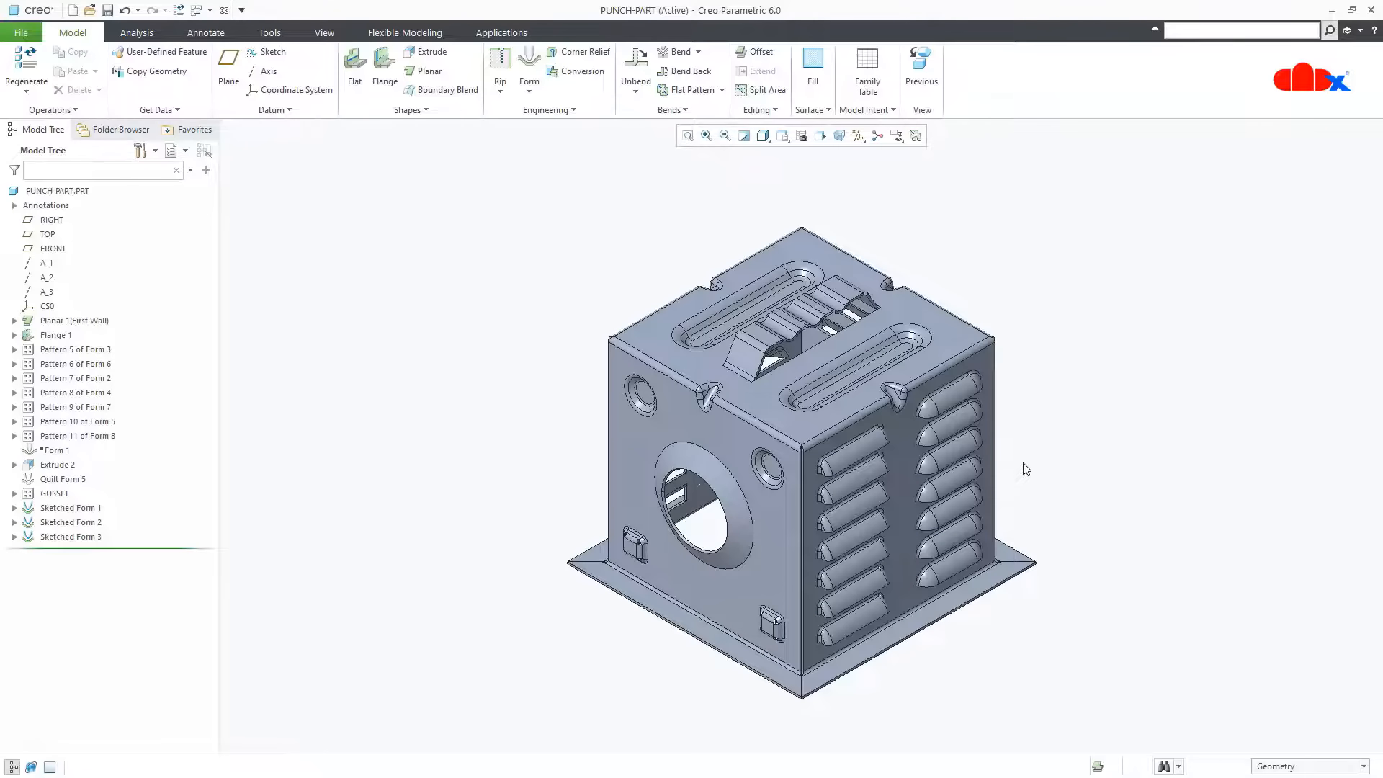
{"action": "left_click", "coordinate": [637, 63]}
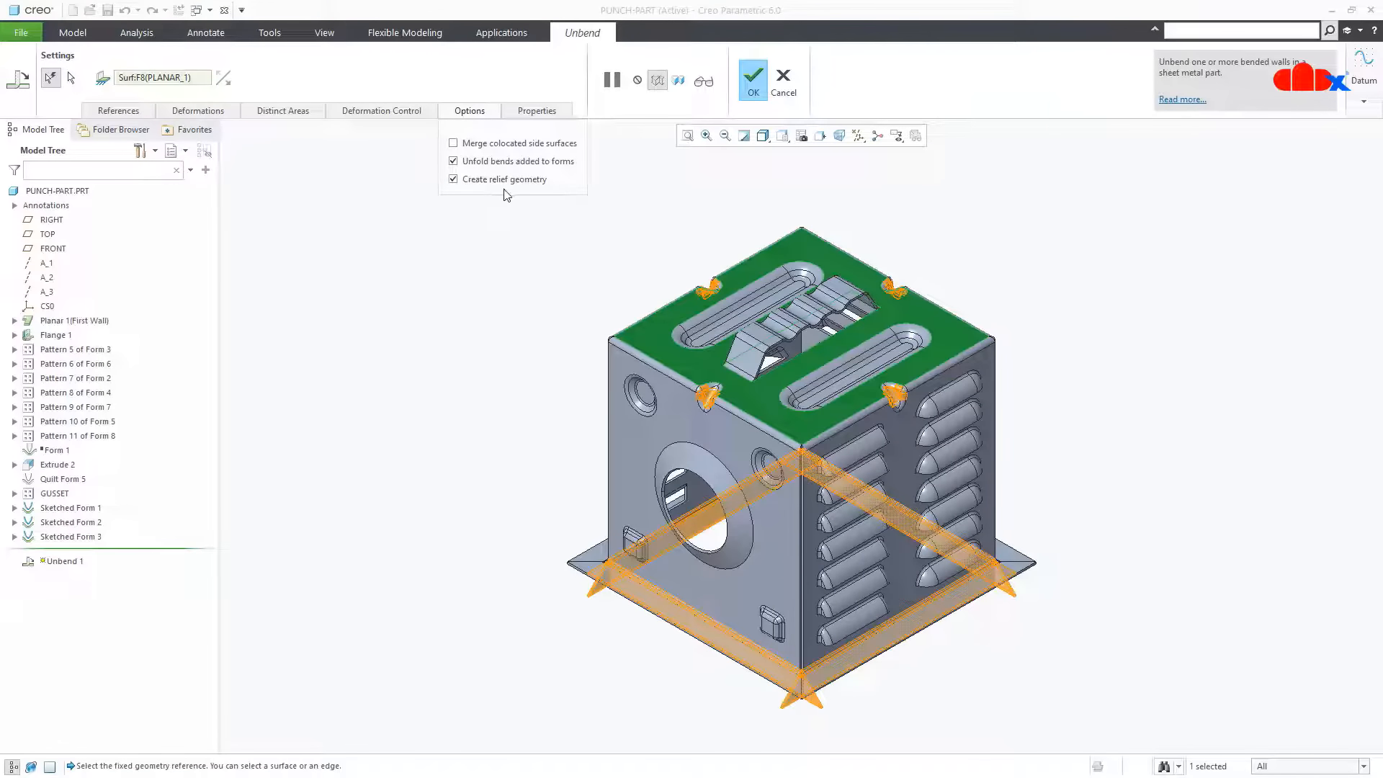
{"action": "left_click", "coordinate": [787, 85]}
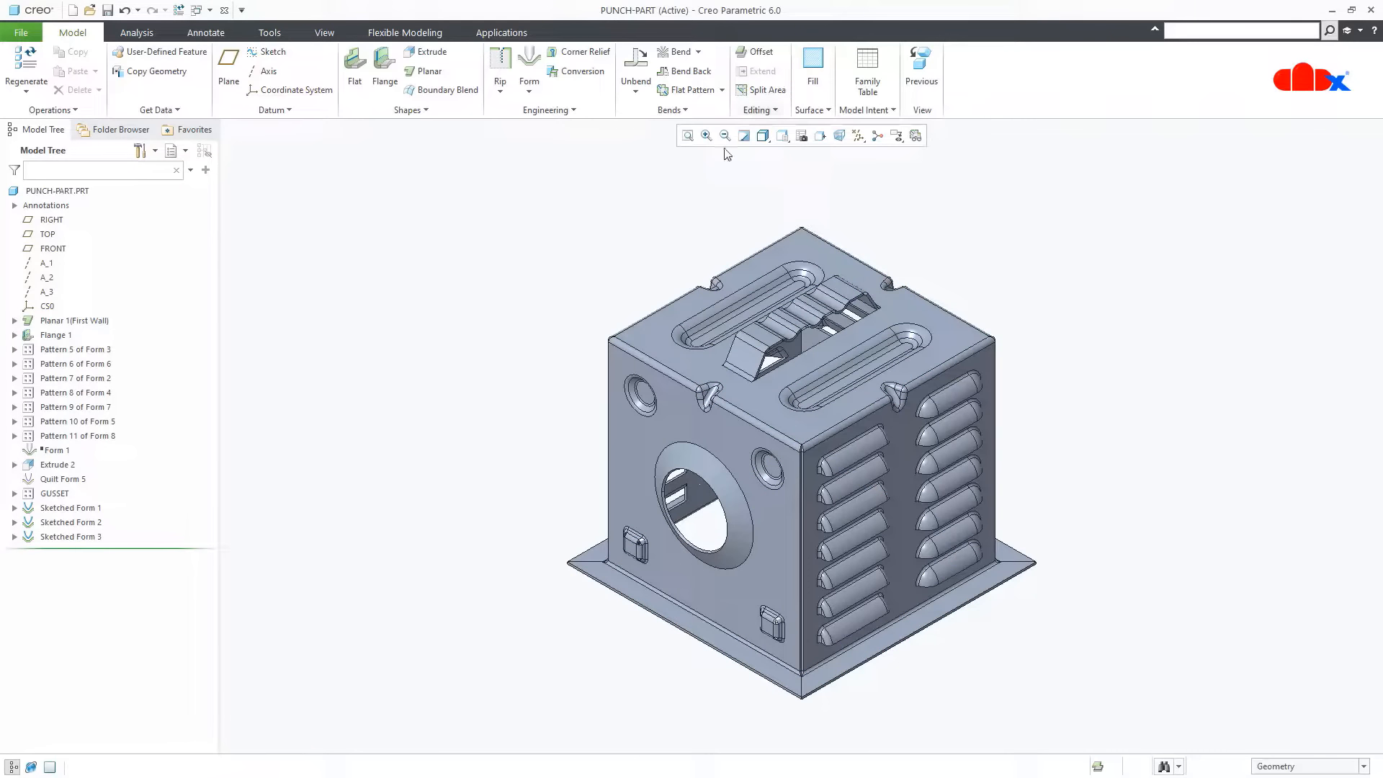
Create a Flatten Form feature covering all the forms on the box
{"action": "left_click", "coordinate": [530, 82]}
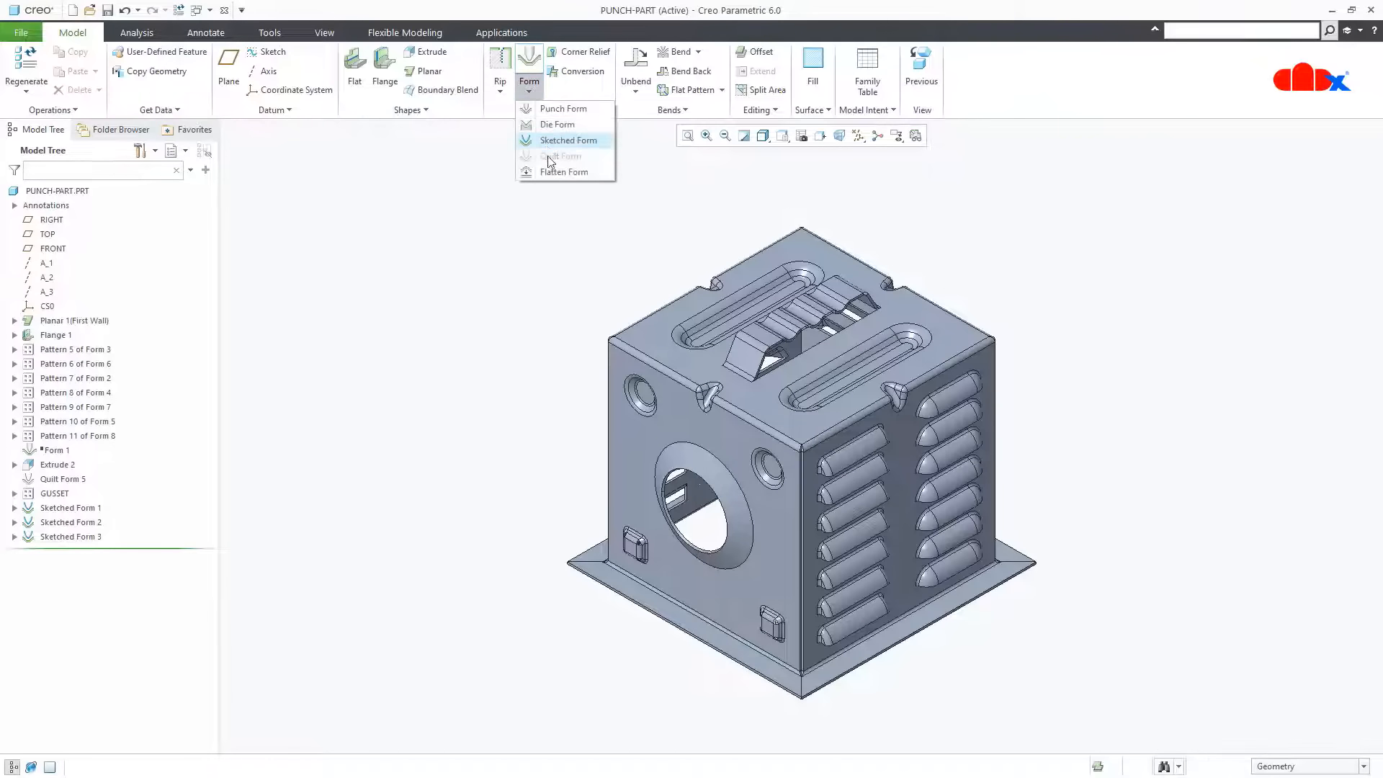
{"action": "left_click", "coordinate": [548, 171]}
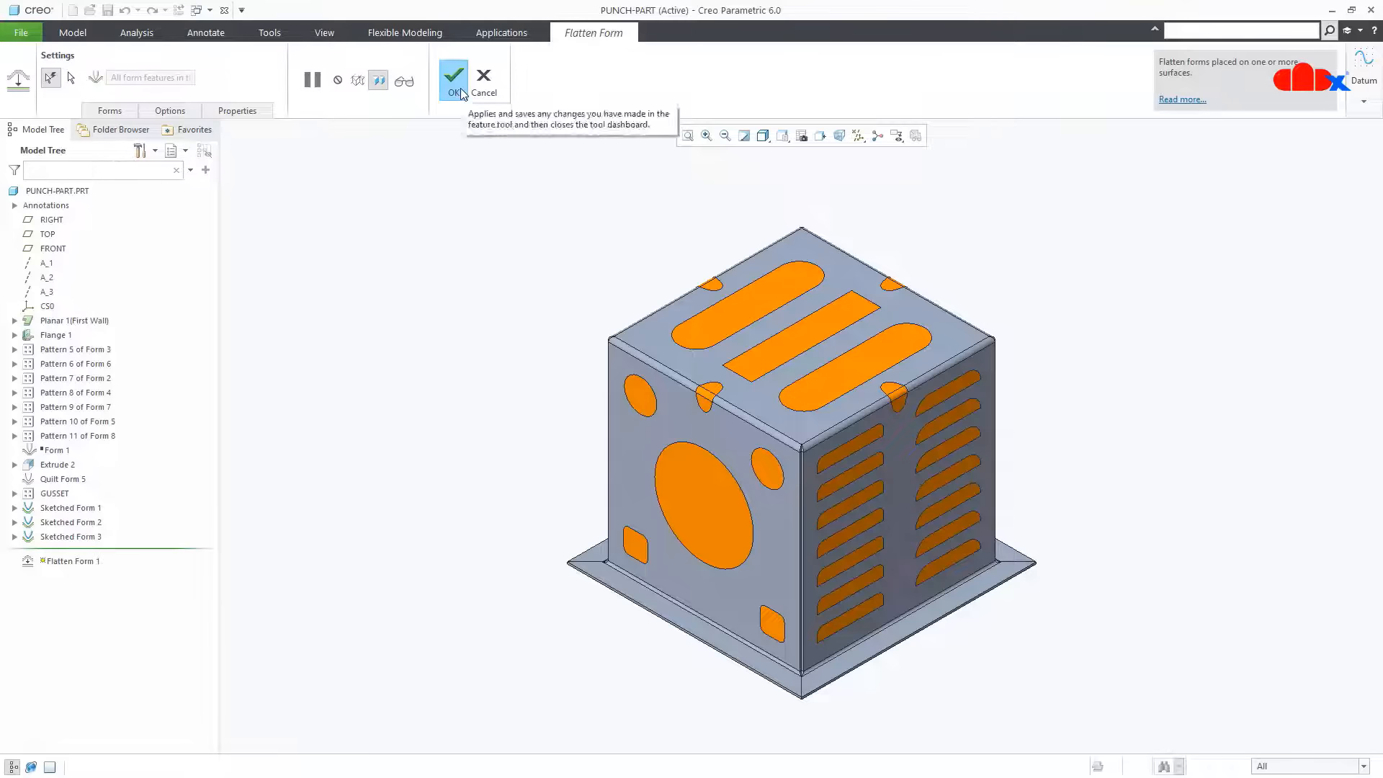
{"action": "left_click", "coordinate": [461, 88]}
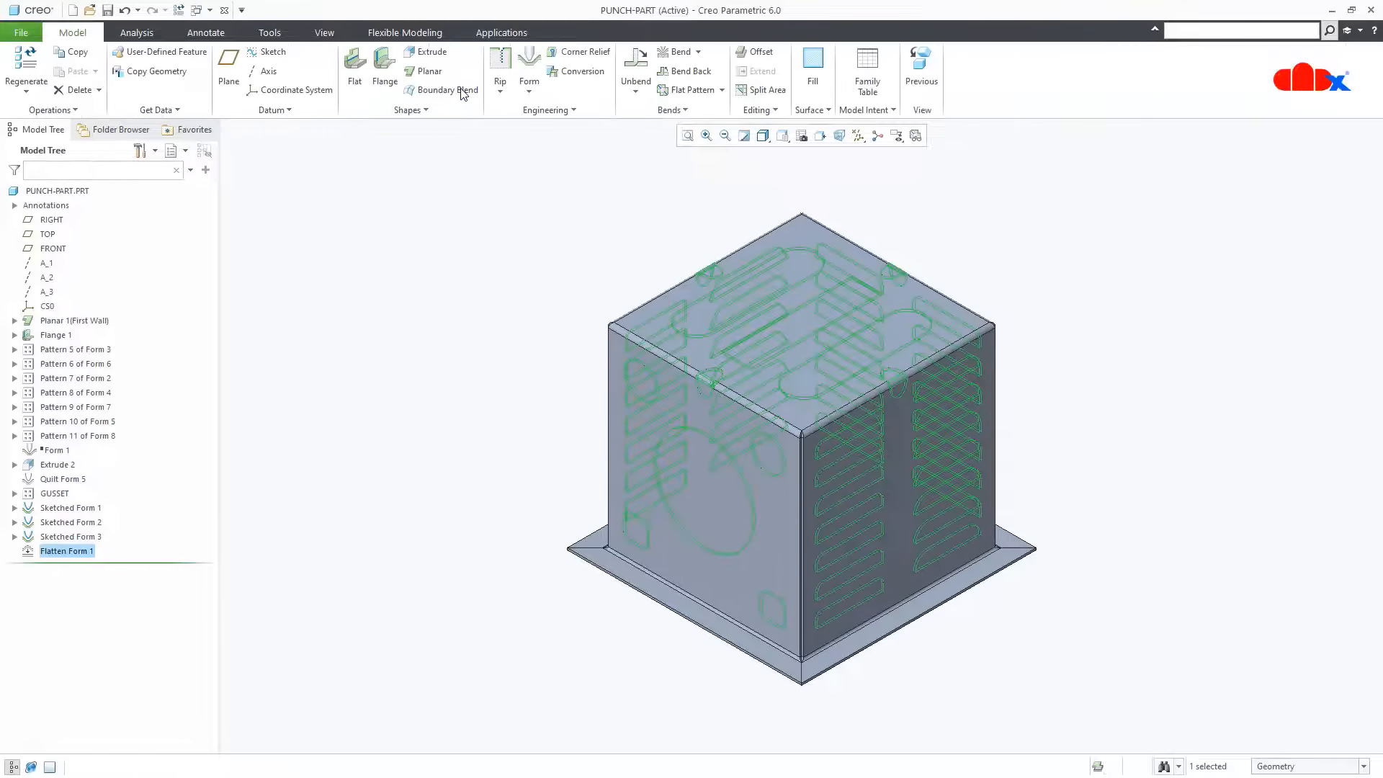
Preview an Unbend of the box with its forms flattened, cancel the command, and undo the Flatten Form feature
{"action": "left_click", "coordinate": [638, 68]}
{"action": "left_click", "coordinate": [704, 82]}
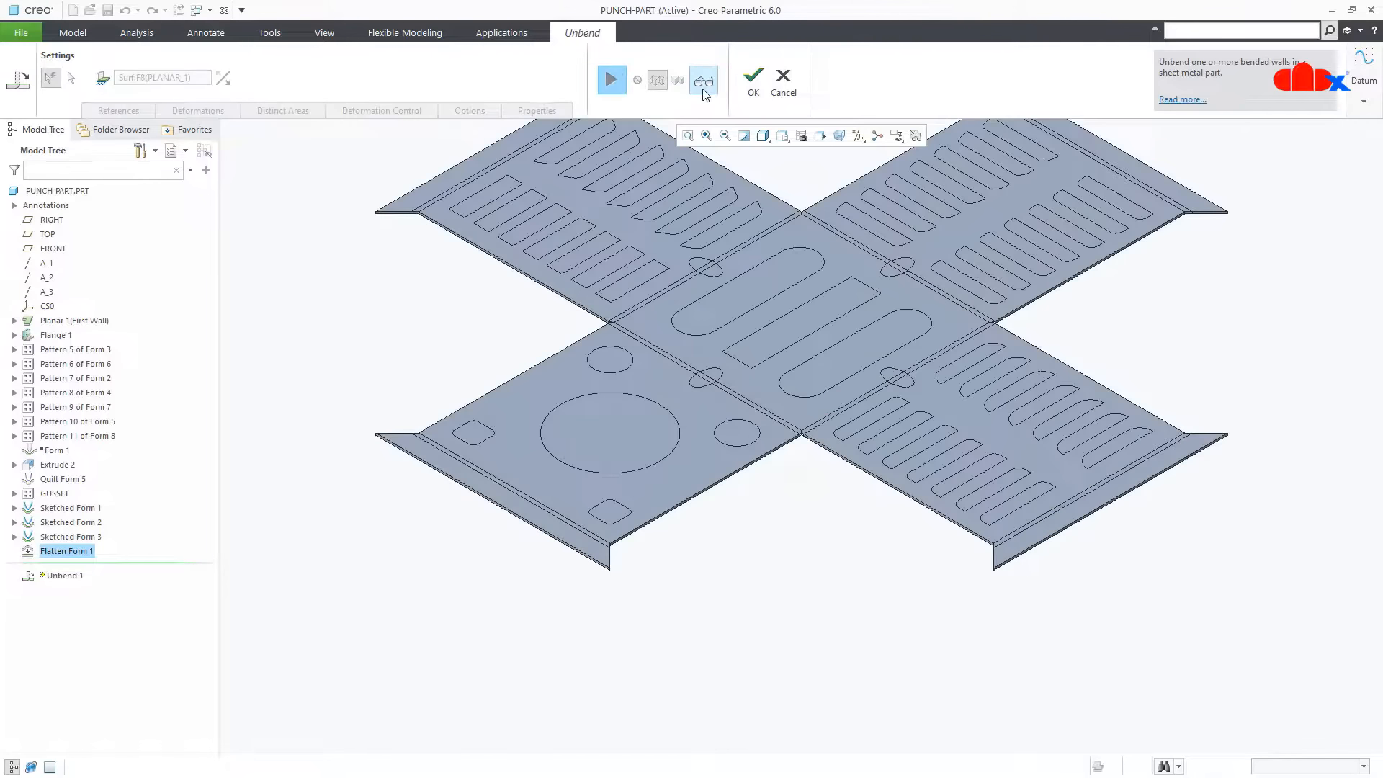
{"action": "left_click", "coordinate": [785, 79]}
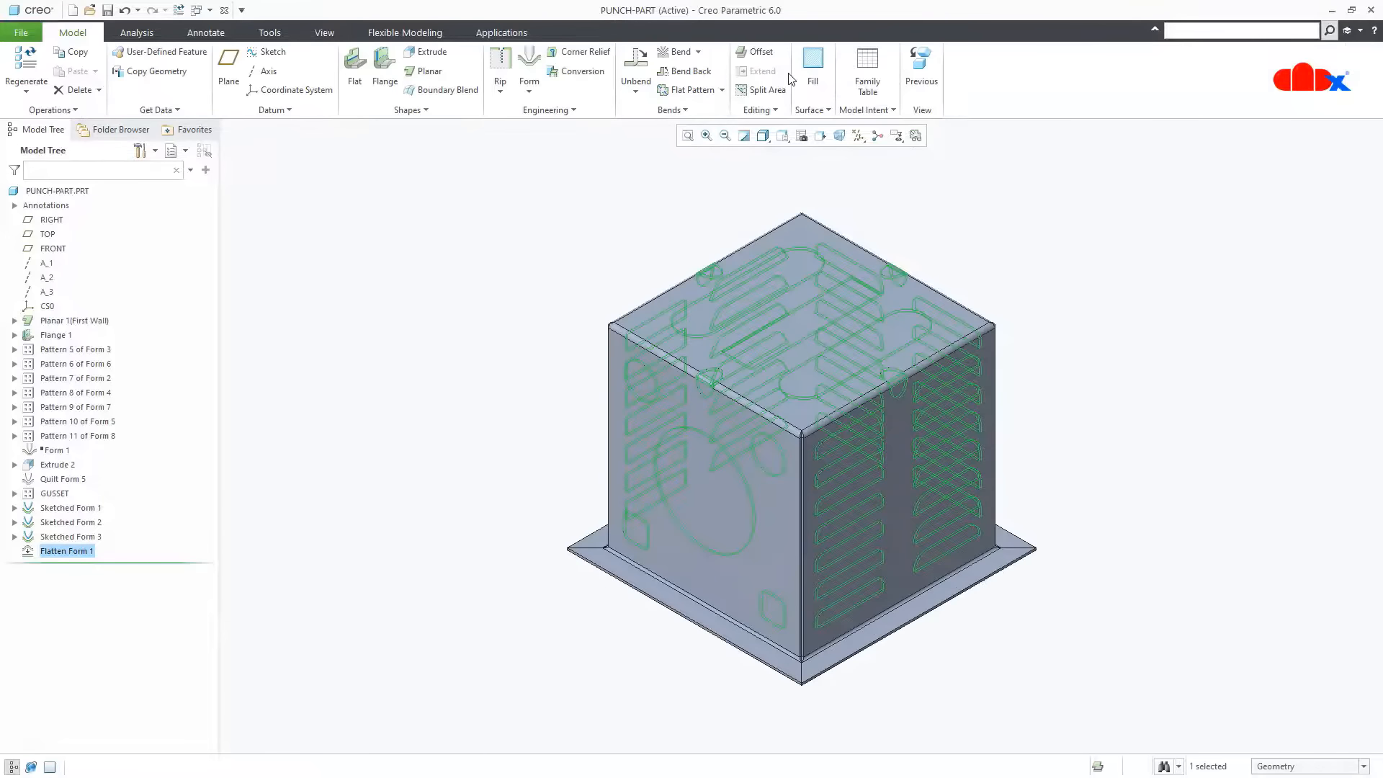
{"action": "left_click", "coordinate": [1141, 535]}
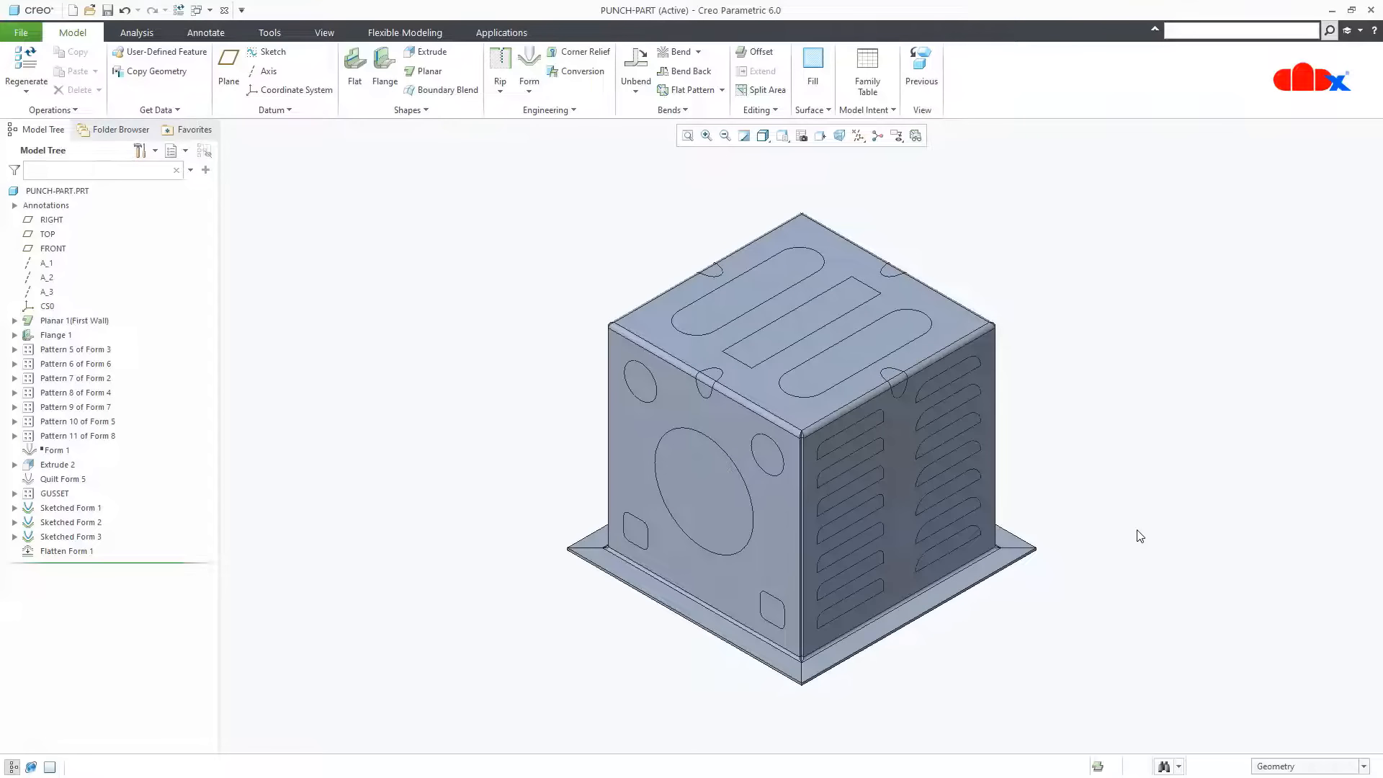
{"action": "key", "text": "ctrl+z"}
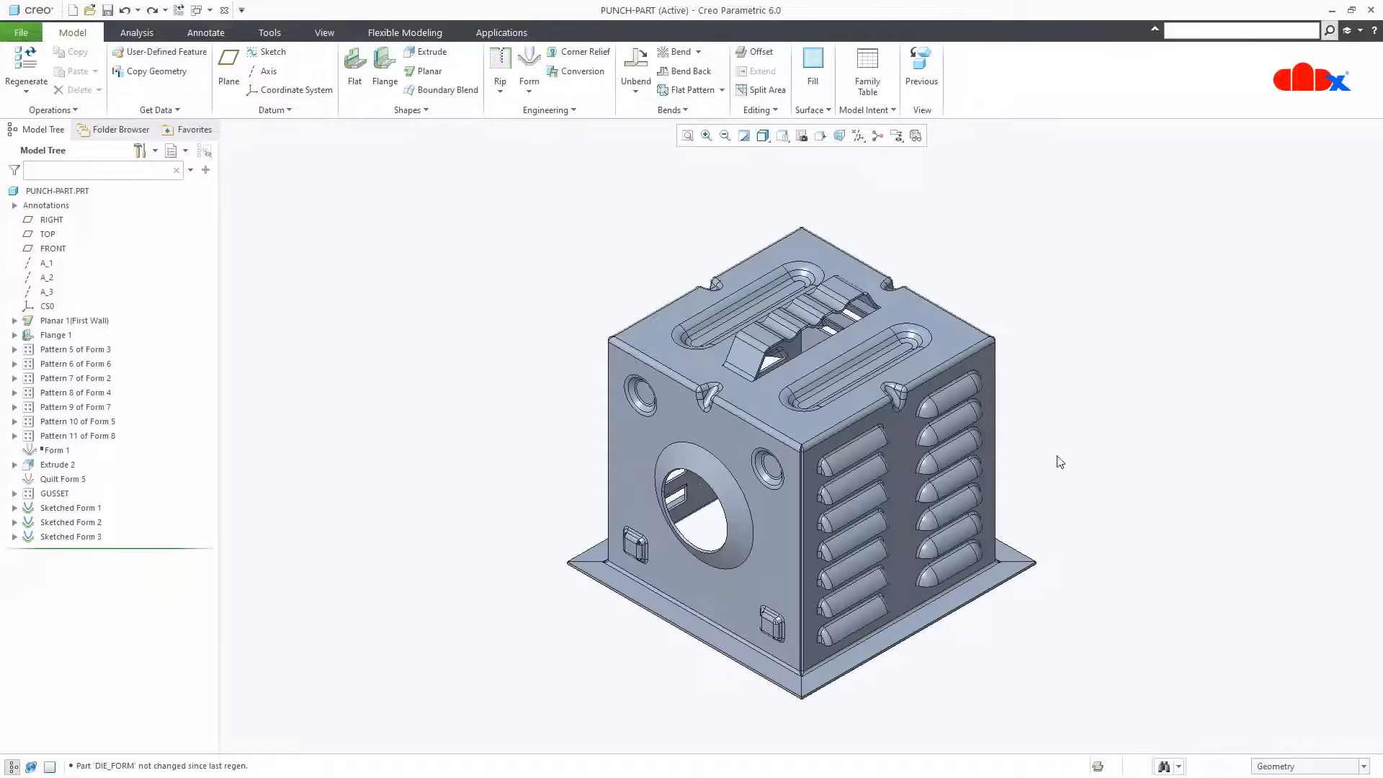
Create a Flat Pattern of the box with its top face fixed, and move the insertion point to just before that feature
{"action": "left_click", "coordinate": [693, 90]}
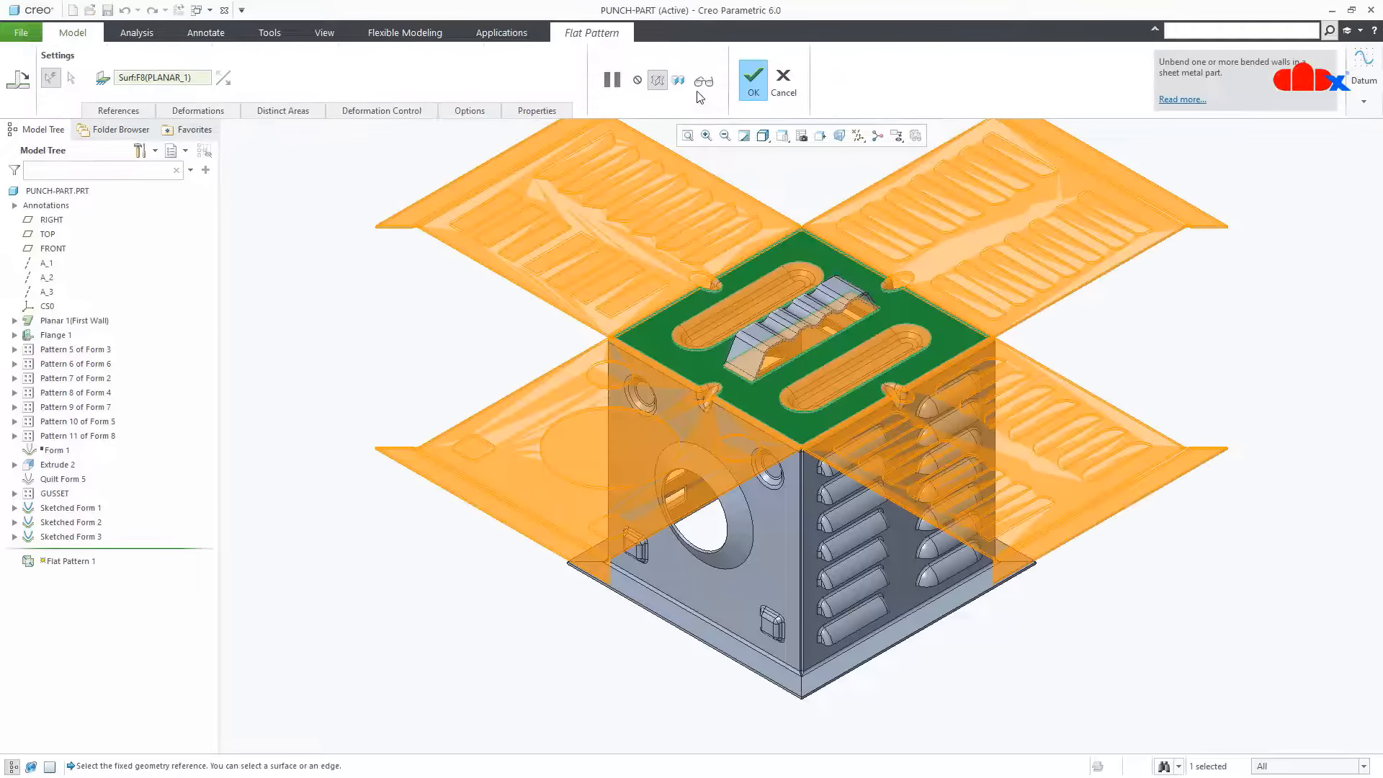
{"action": "left_click", "coordinate": [754, 89]}
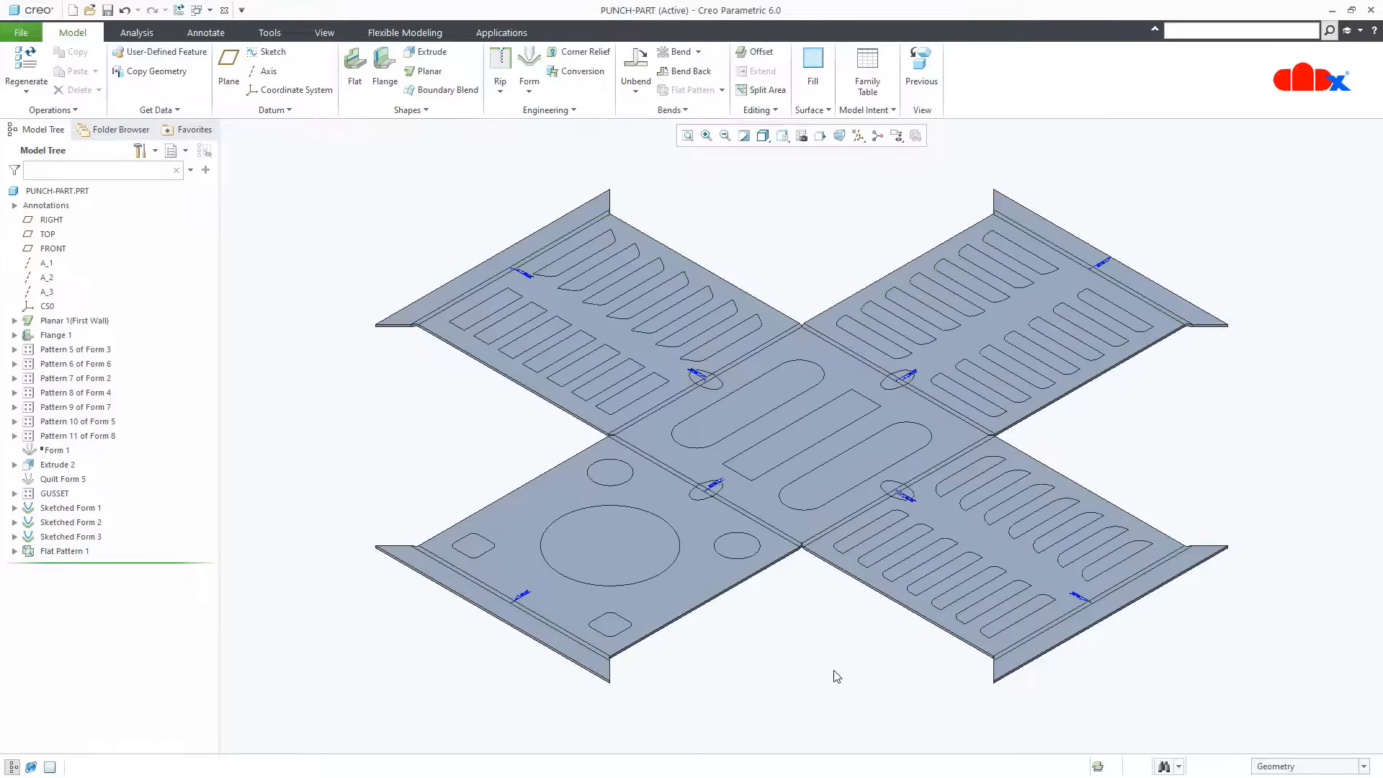
{"action": "left_click_drag", "start_coordinate": [183, 564], "coordinate": [187, 538]}
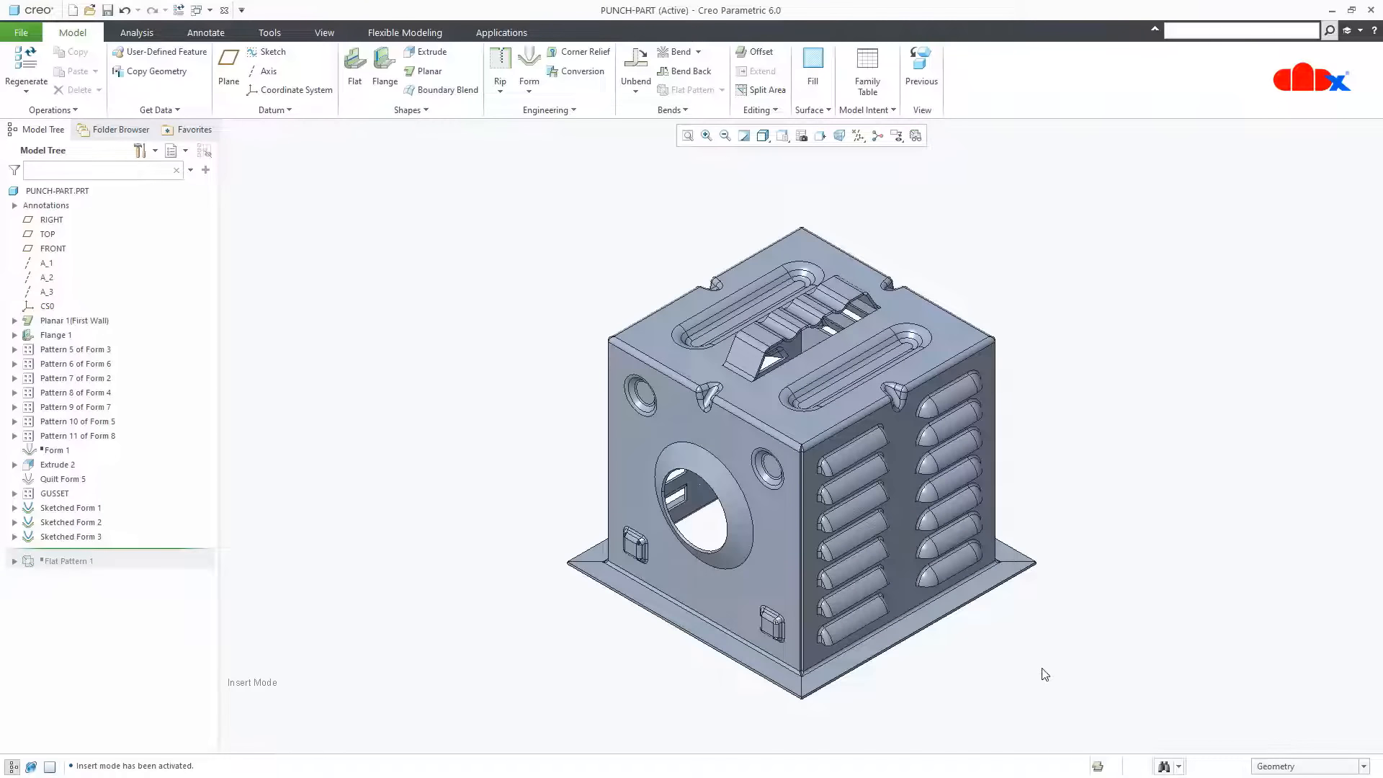